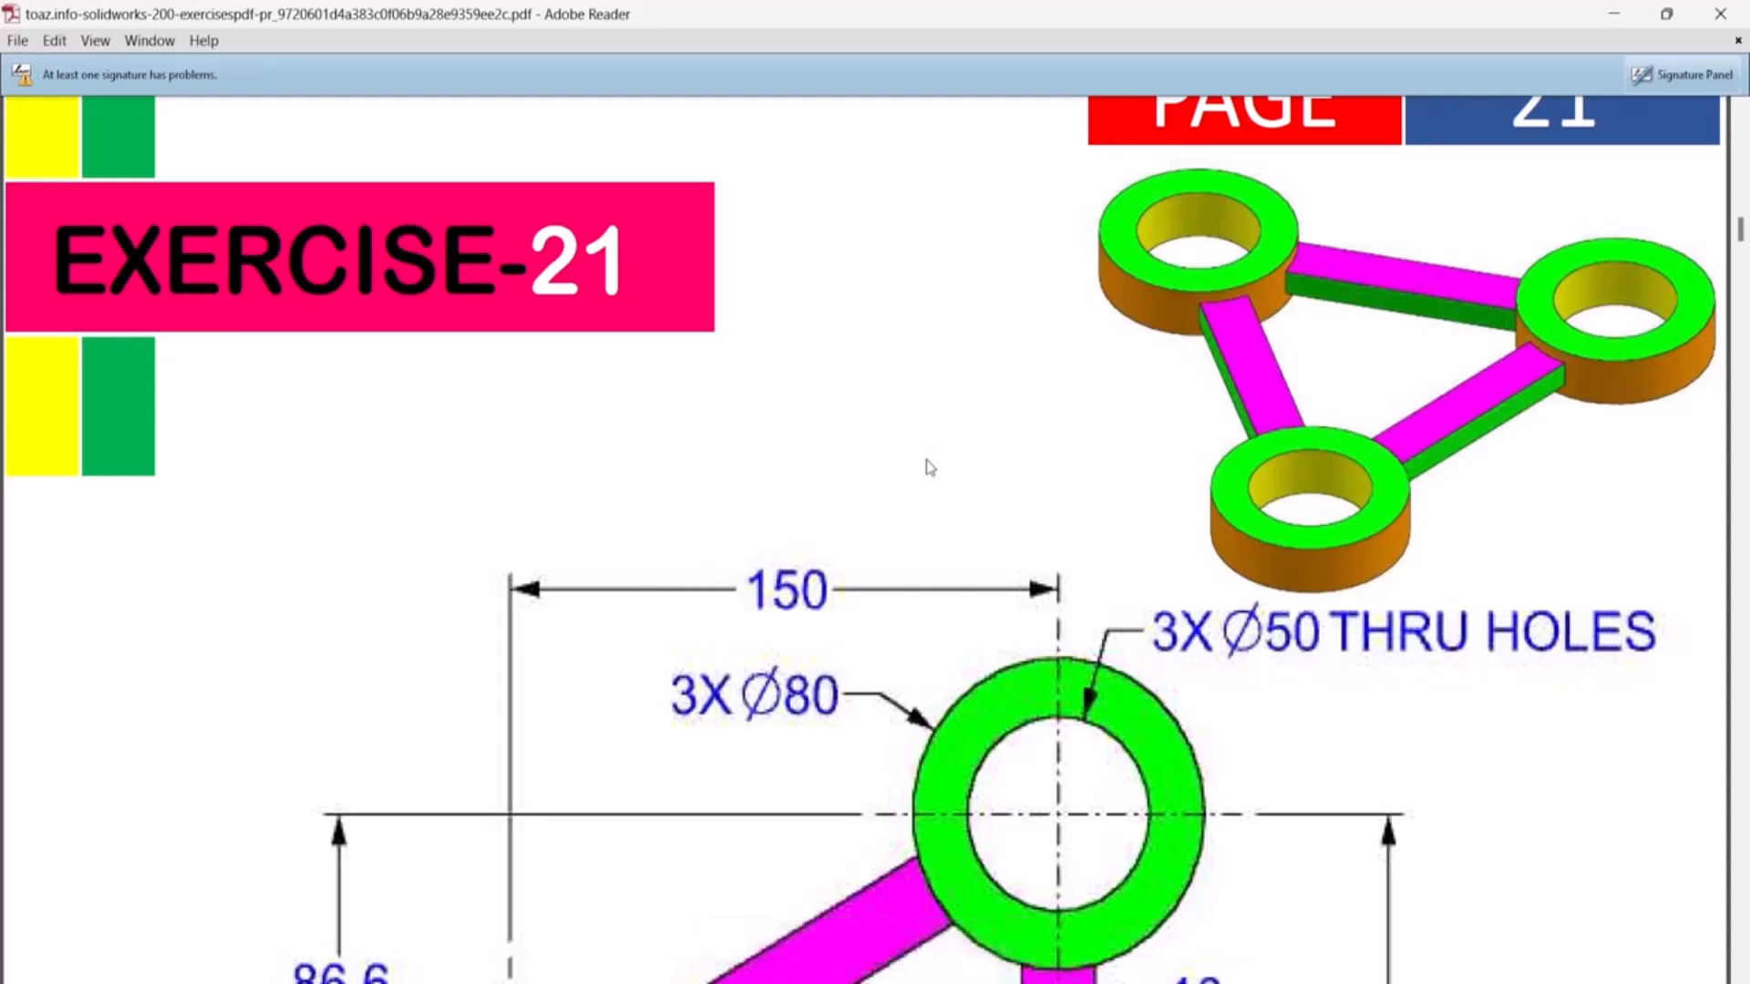
Step: Examine the ring and arm dimensions in the Exercise-21 drawing, and switch to SOLIDWORKS
{"action": "scroll", "coordinate": [1266, 333], "scroll_direction": "down", "scroll_amount": 5}
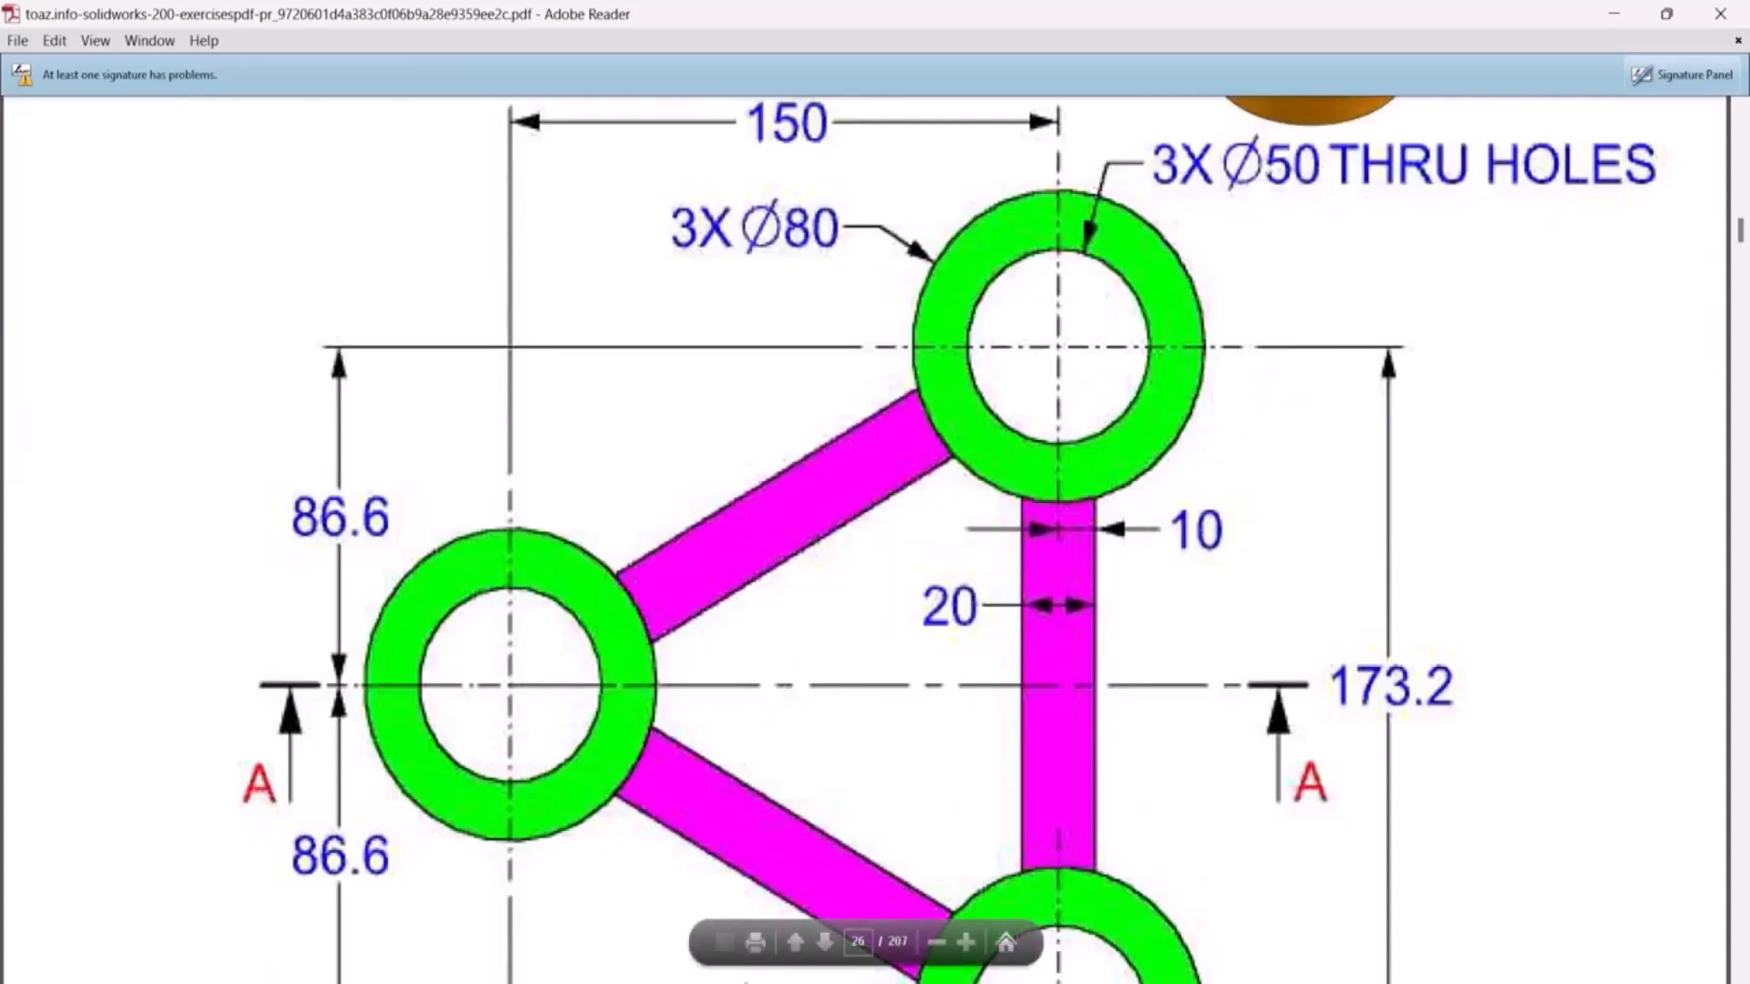
{"action": "left_click", "coordinate": [931, 946]}
{"action": "left_click", "coordinate": [936, 948]}
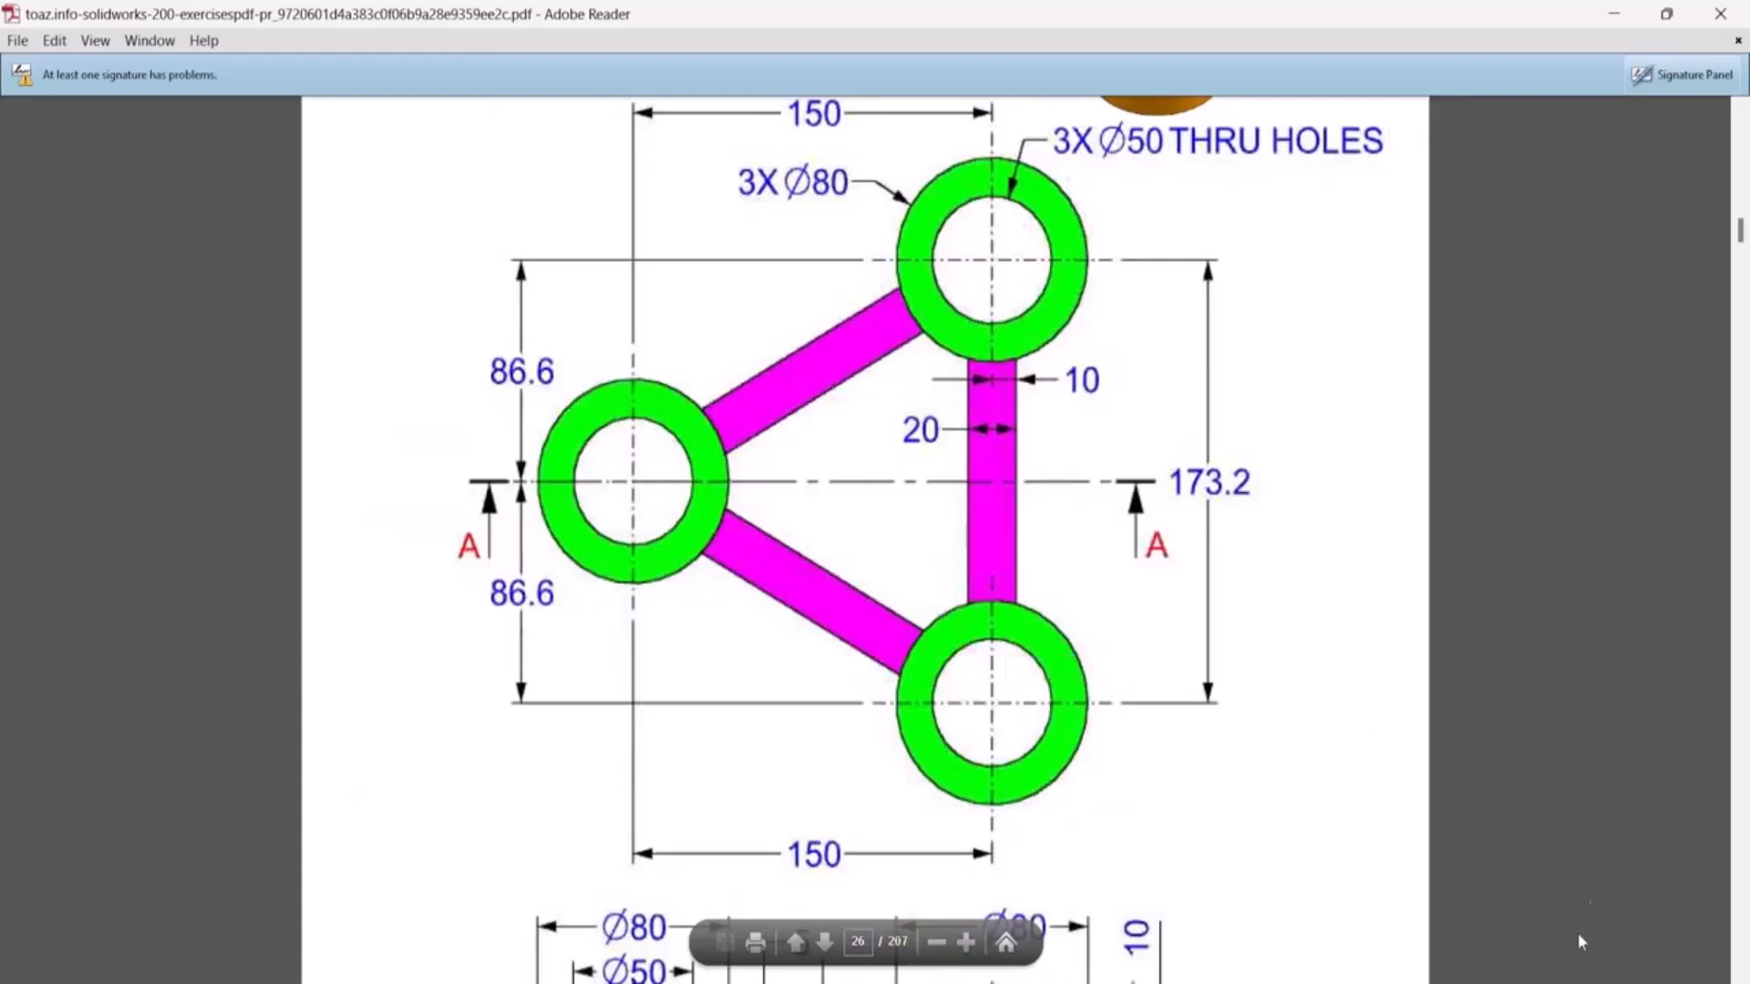
{"action": "left_click", "coordinate": [1740, 111]}
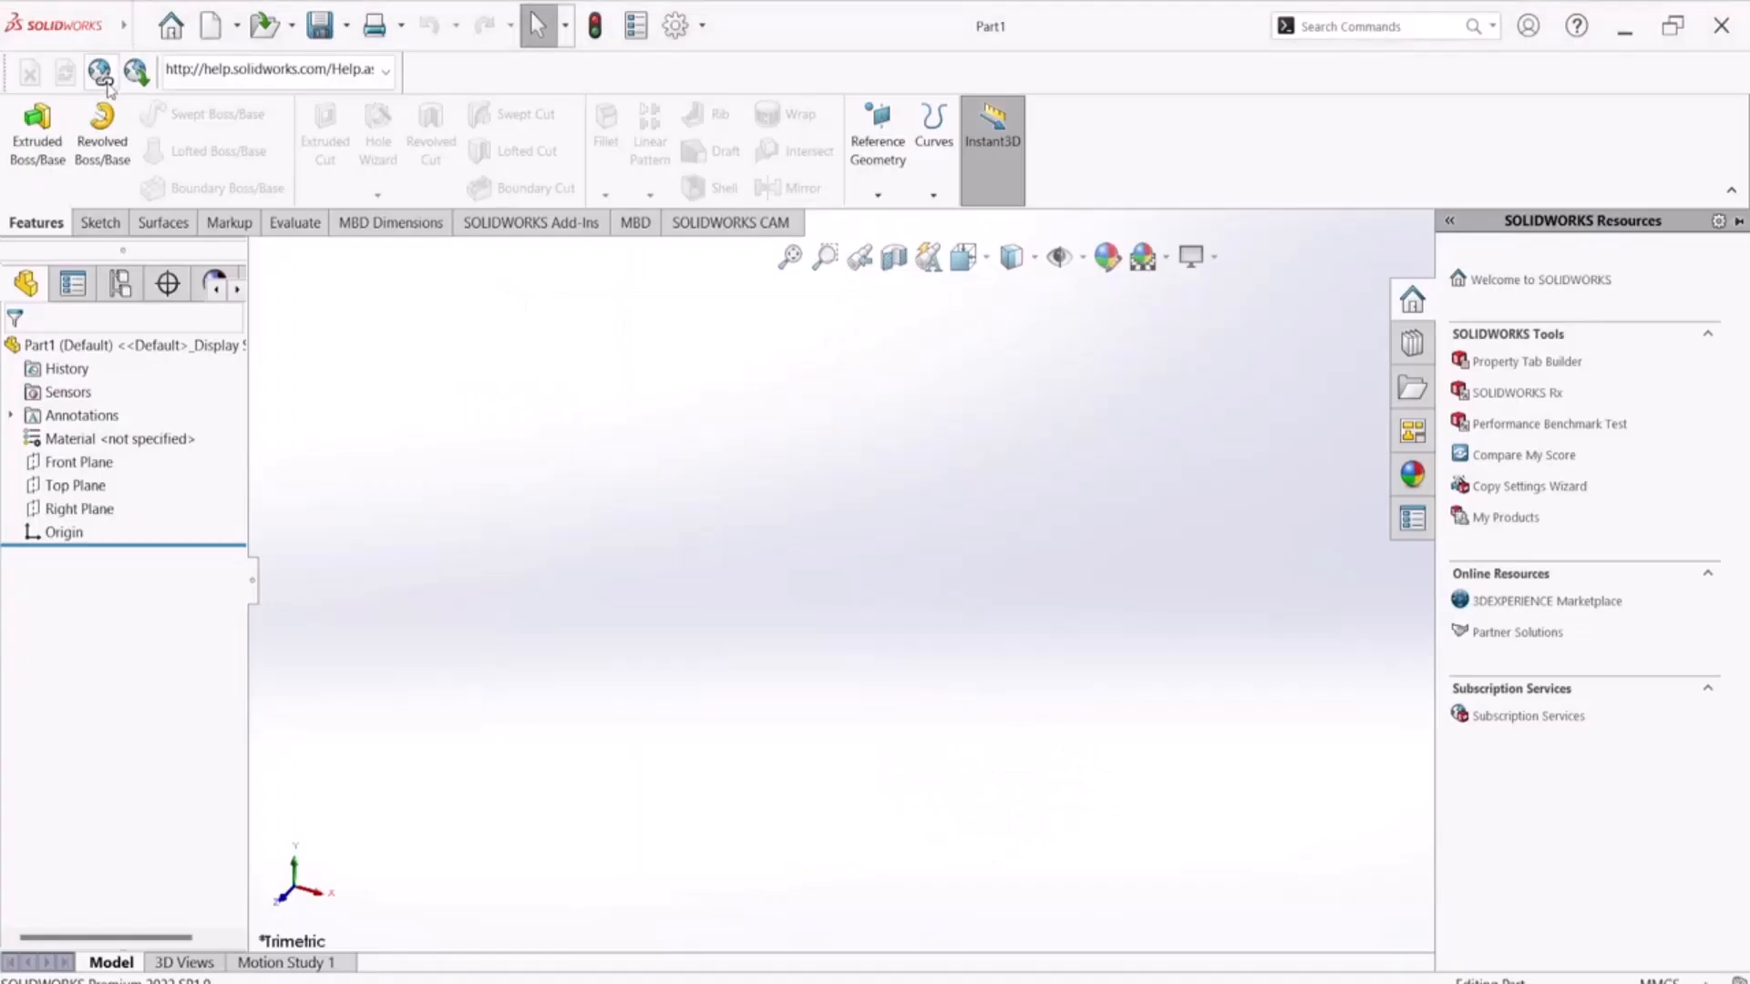
Step: Start a new sketch on the Top Plane
{"action": "left_click", "coordinate": [102, 223]}
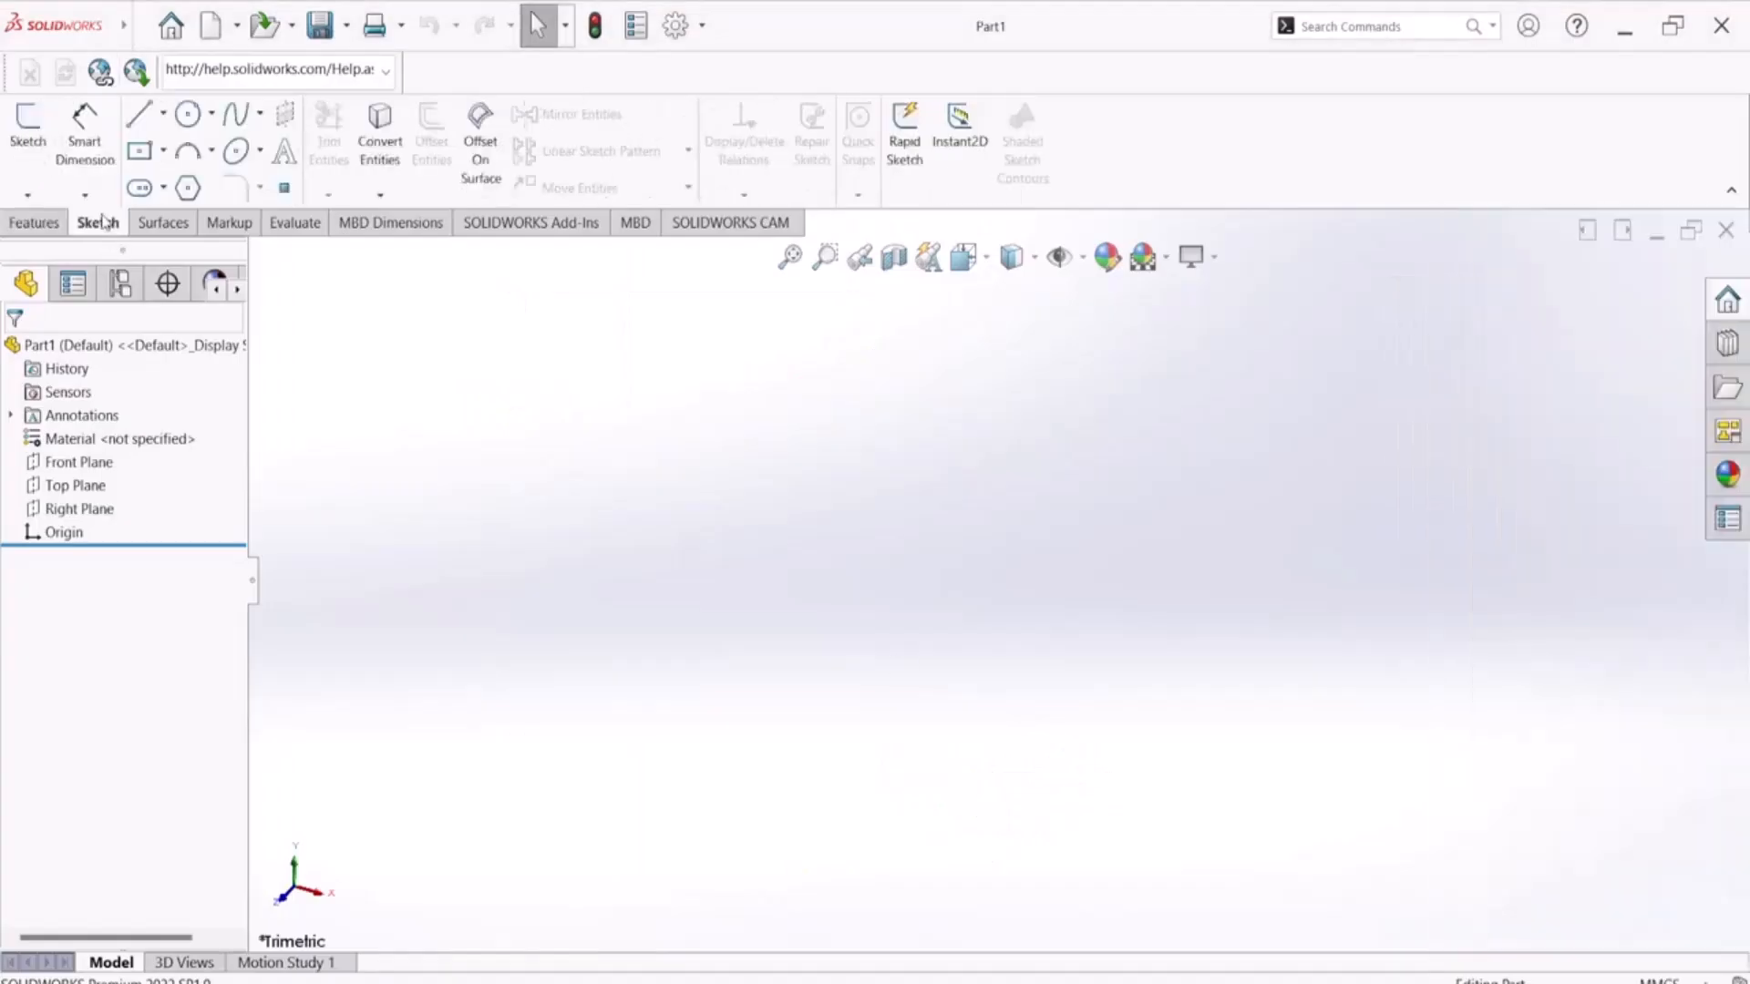
{"action": "left_click", "coordinate": [45, 125]}
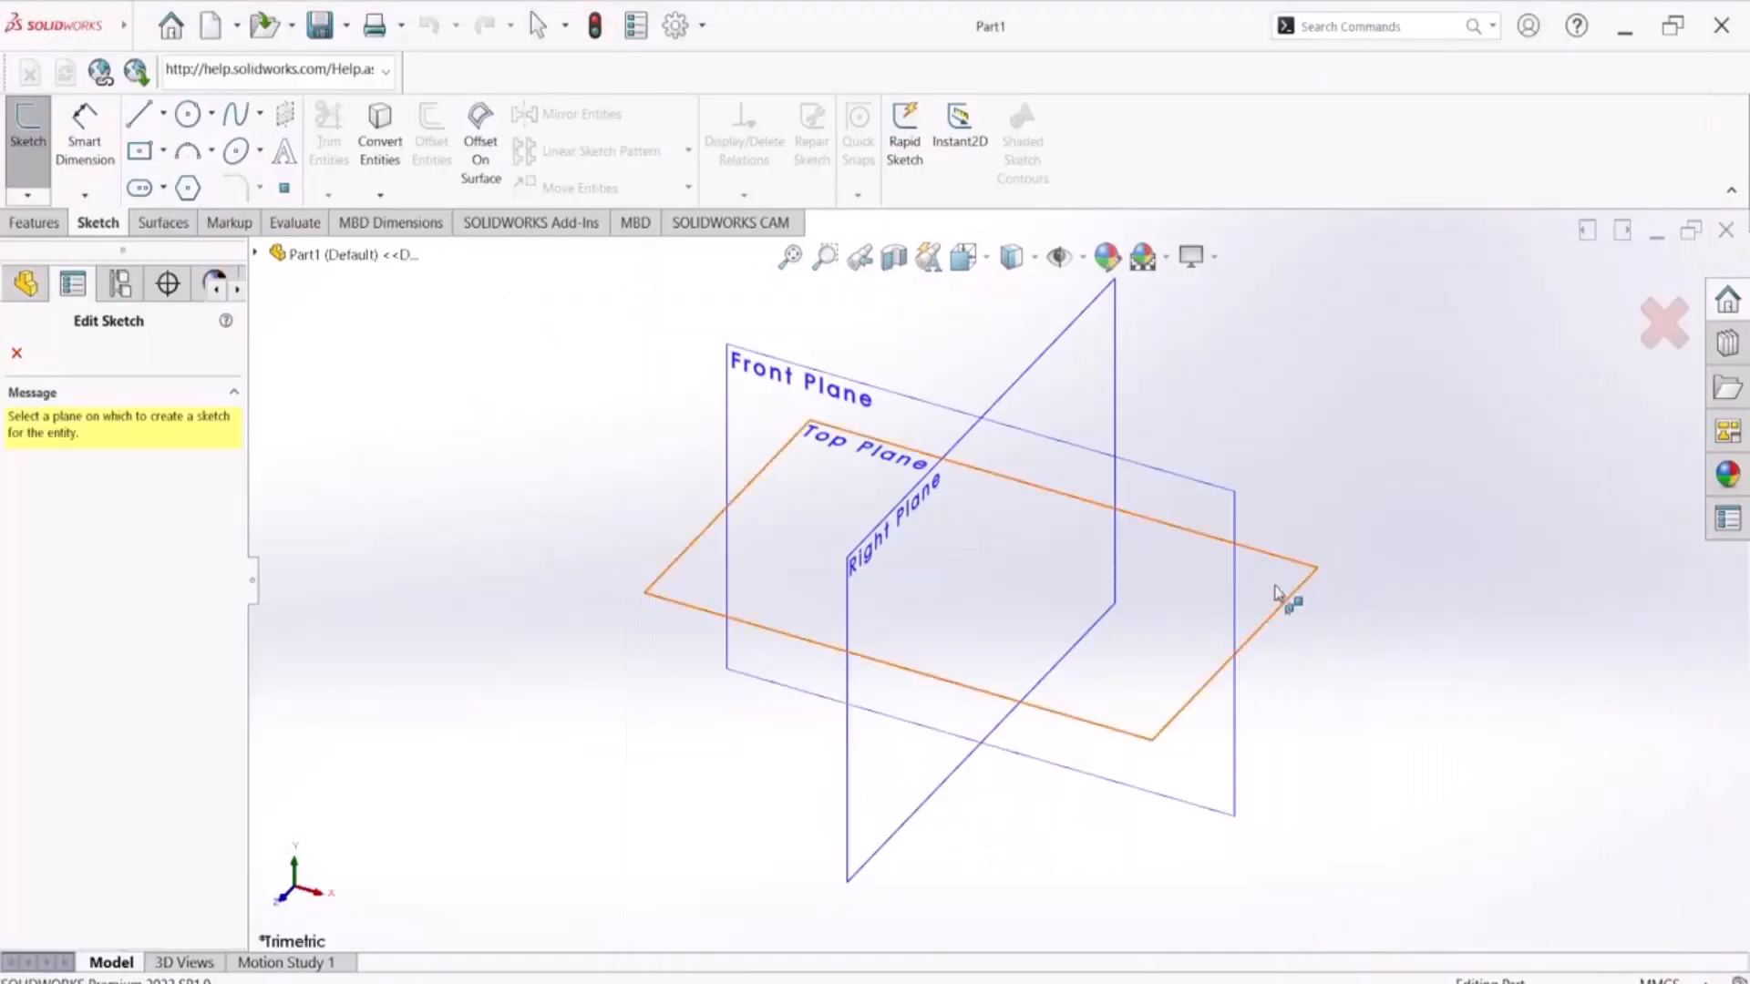
{"action": "left_click", "coordinate": [1288, 593]}
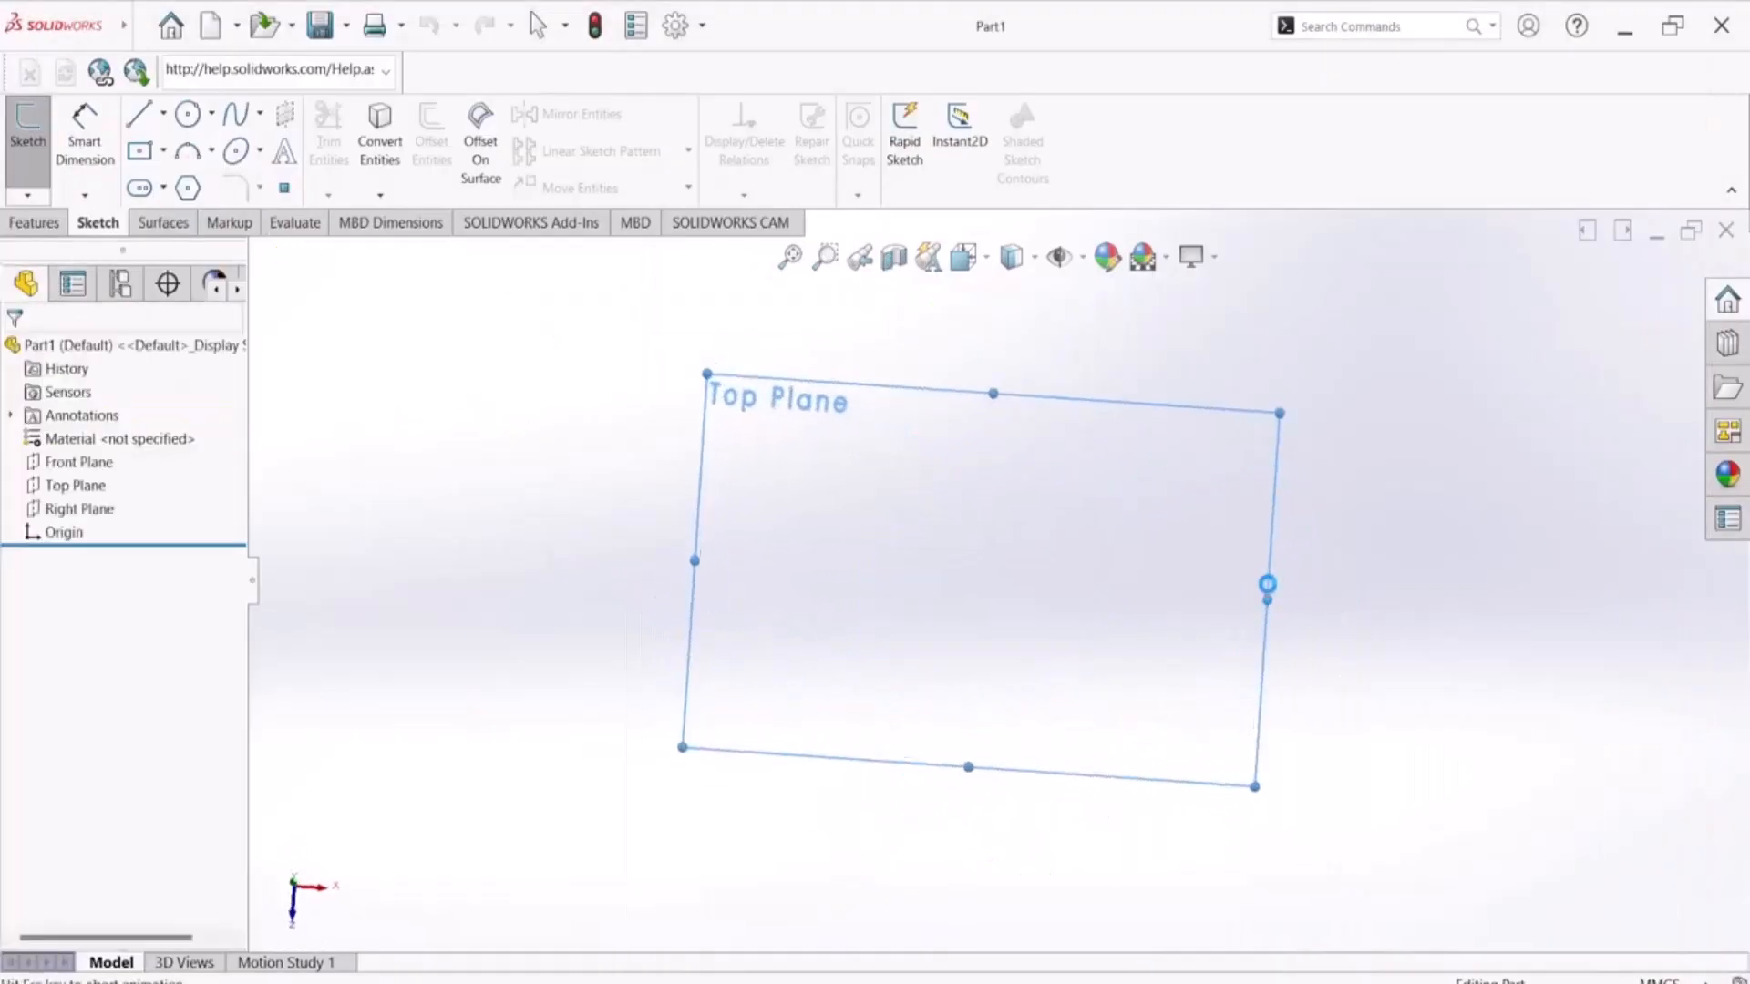
{"action": "left_click", "coordinate": [84, 127]}
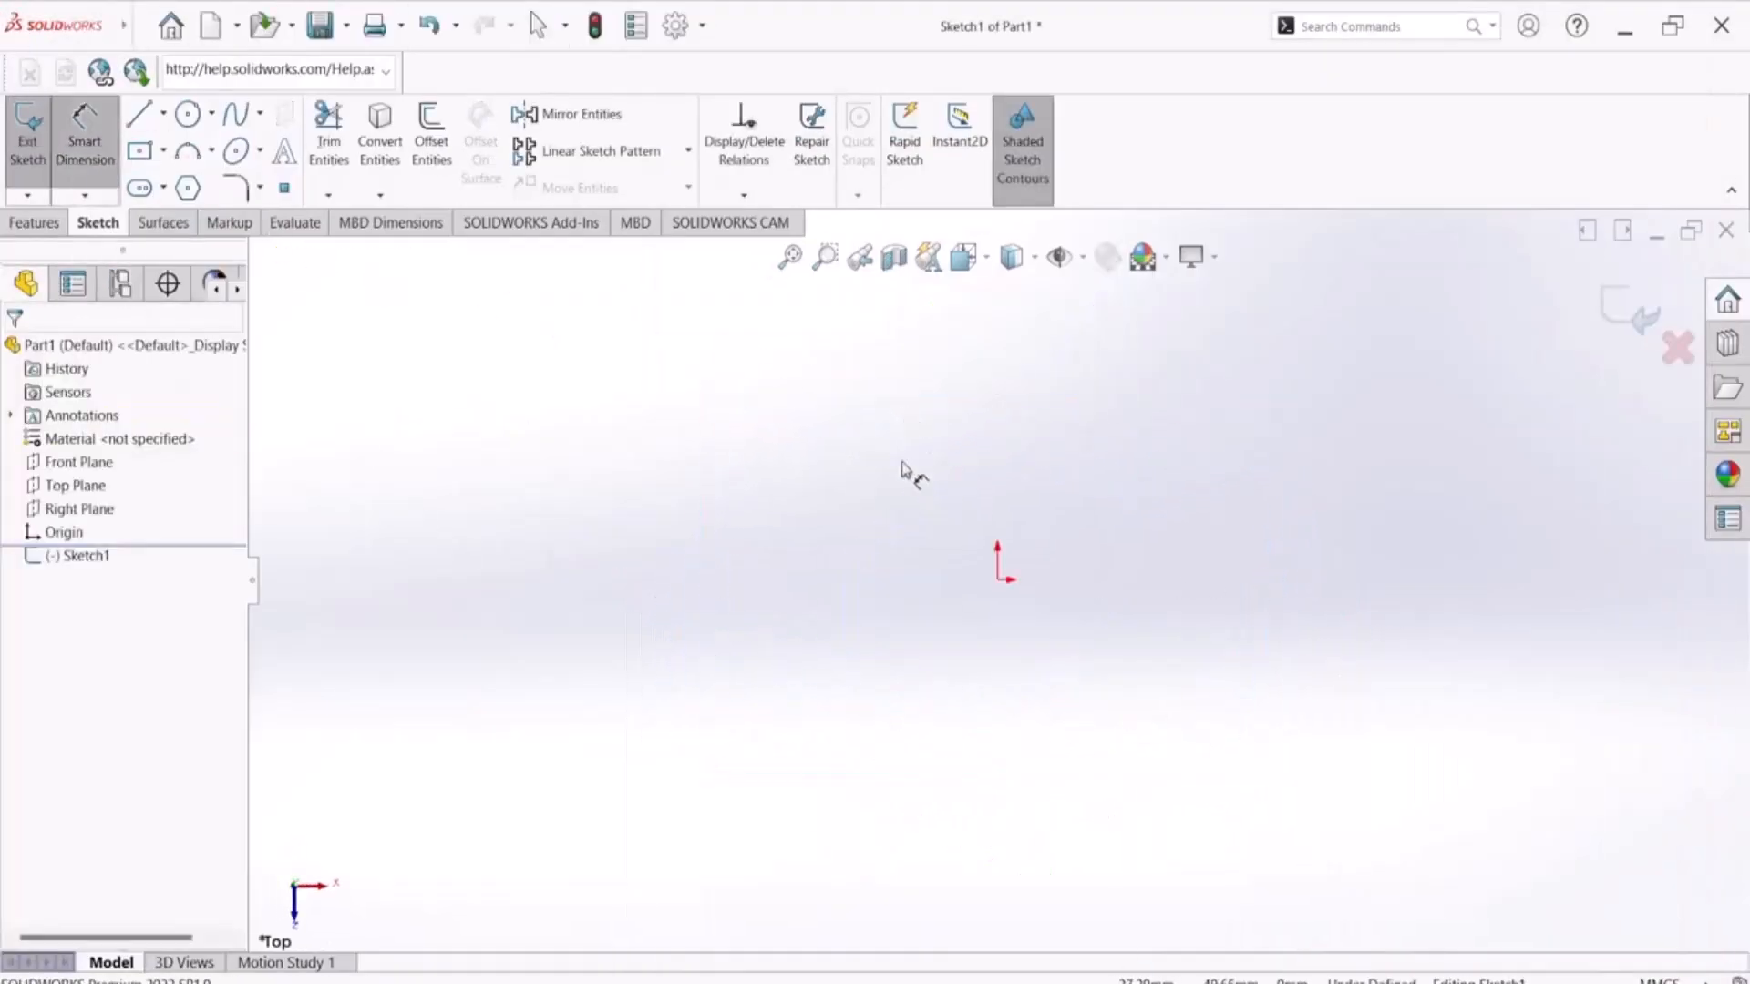
{"action": "left_click", "coordinate": [998, 580]}
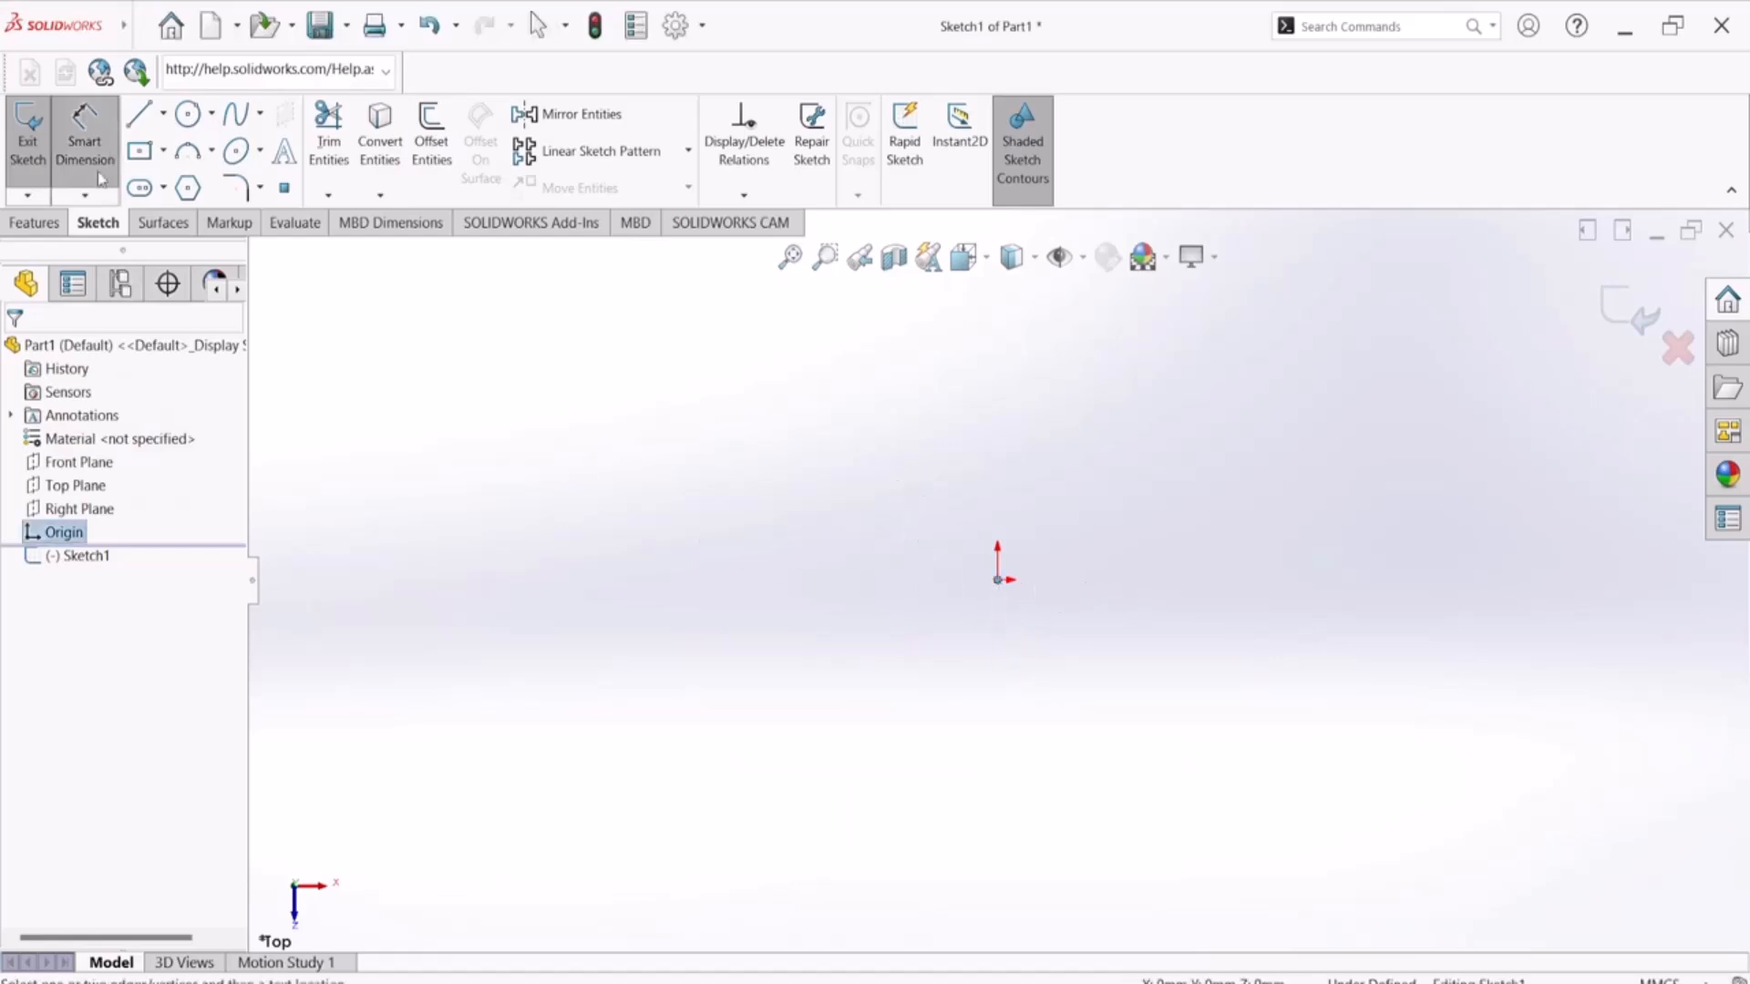
Step: Draw infinite-length horizontal and vertical construction centerlines through the origin
{"action": "left_click", "coordinate": [165, 115]}
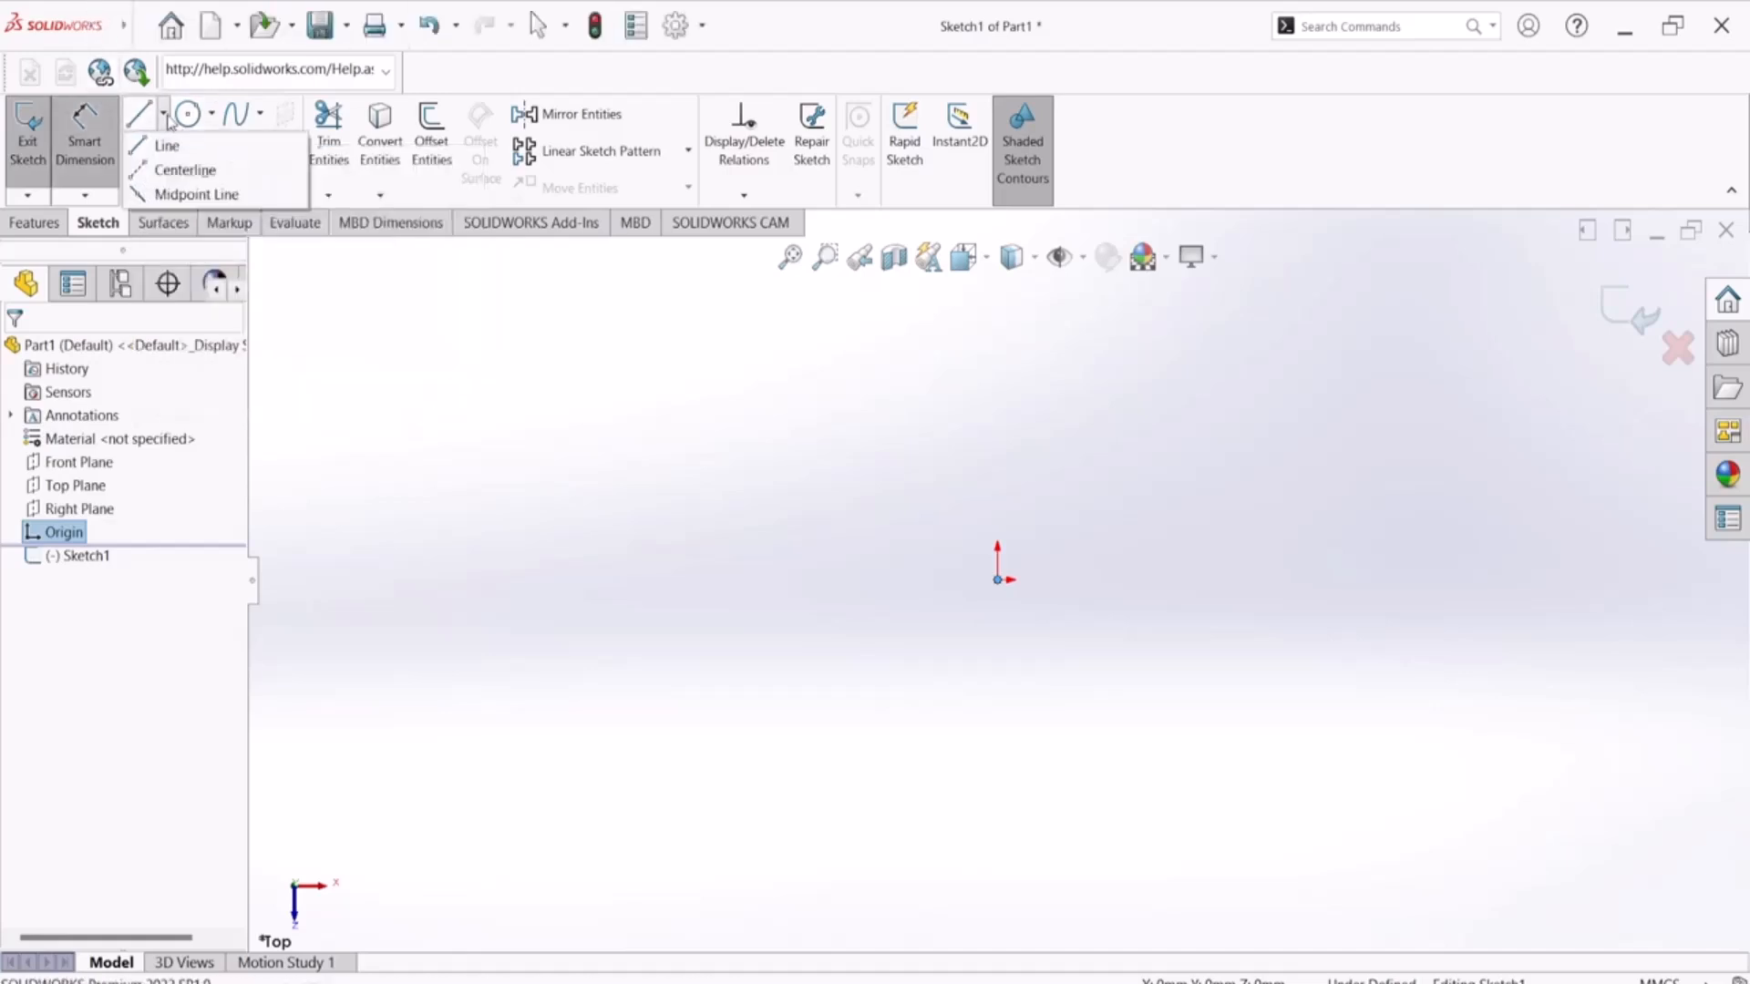
{"action": "left_click", "coordinate": [166, 171]}
{"action": "left_click", "coordinate": [45, 641]}
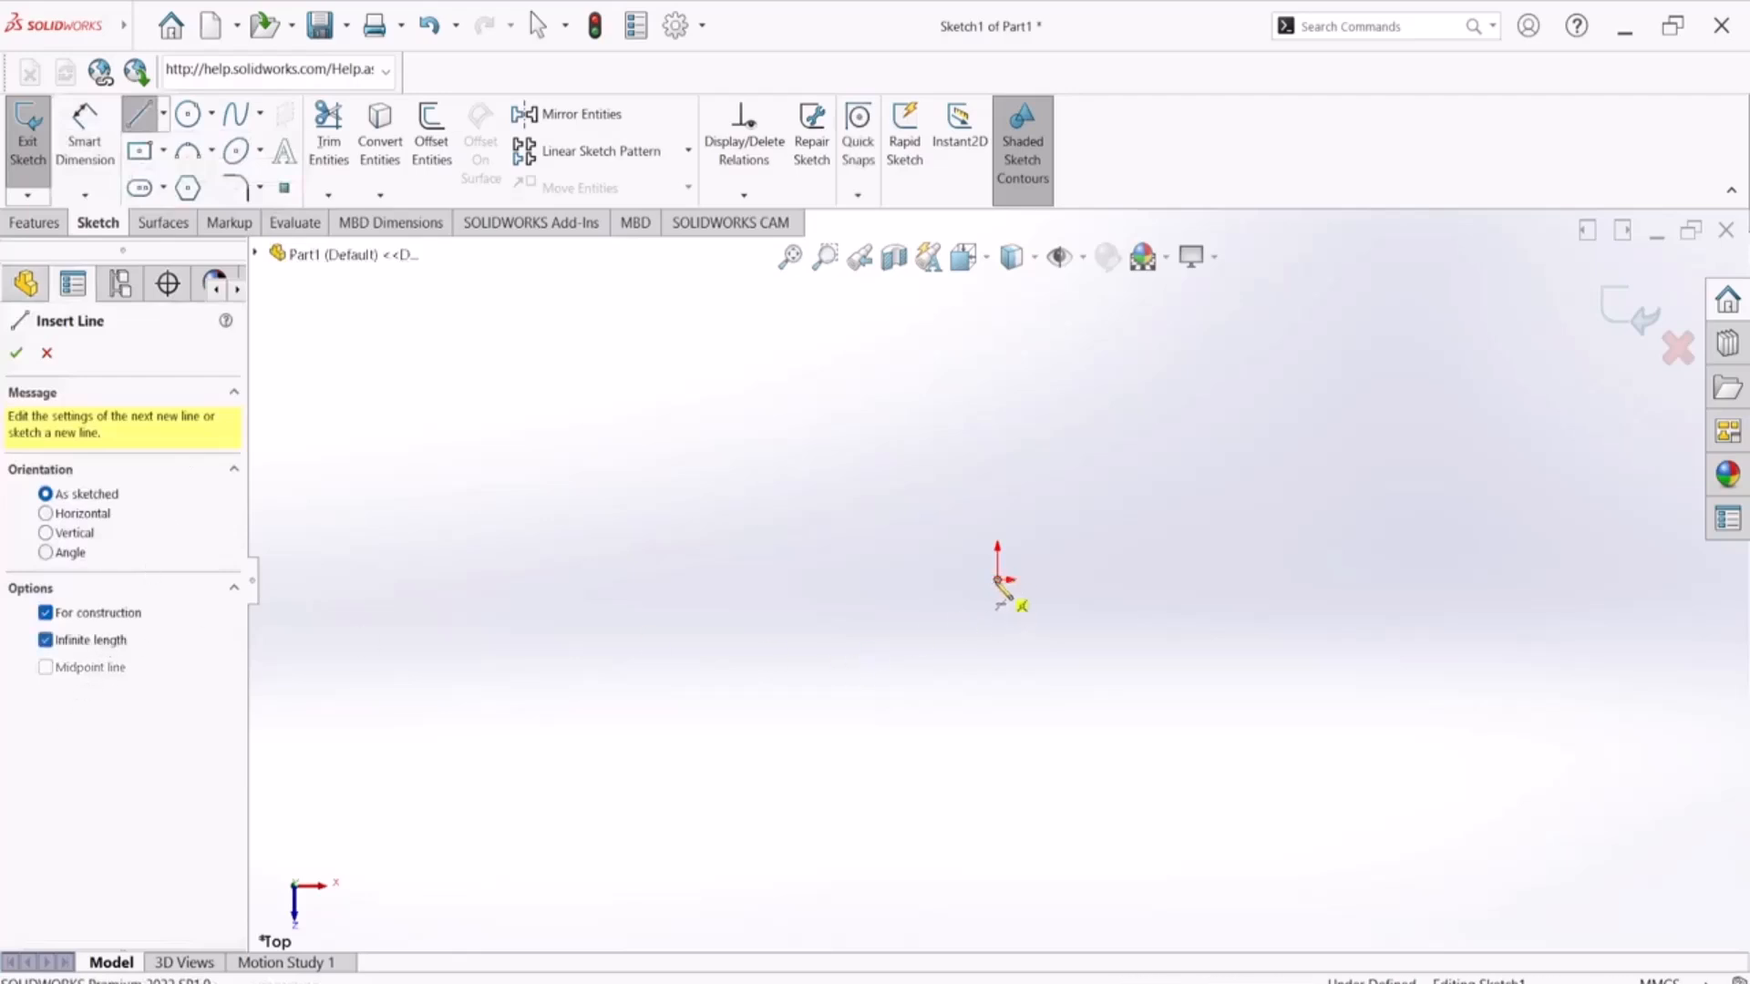
{"action": "left_click", "coordinate": [997, 580]}
{"action": "left_click", "coordinate": [1001, 624]}
{"action": "left_click", "coordinate": [998, 579]}
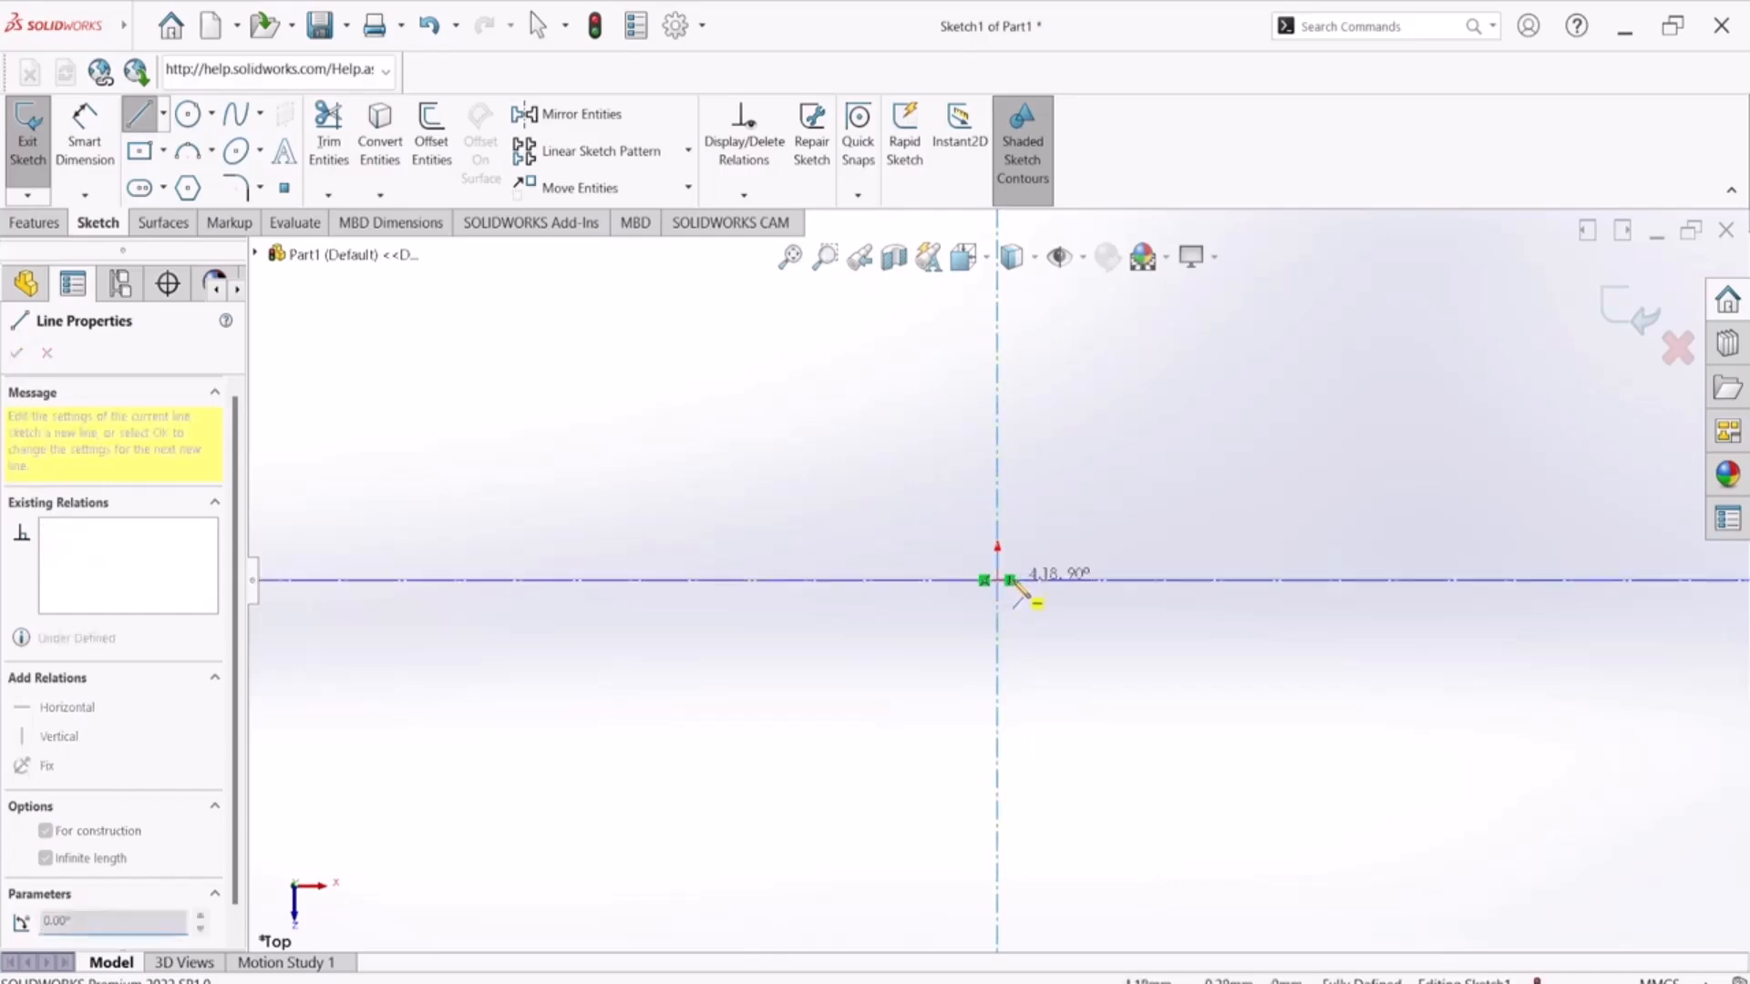
{"action": "left_click", "coordinate": [1024, 594]}
{"action": "right_click", "coordinate": [1091, 444]}
{"action": "left_click", "coordinate": [1091, 444]}
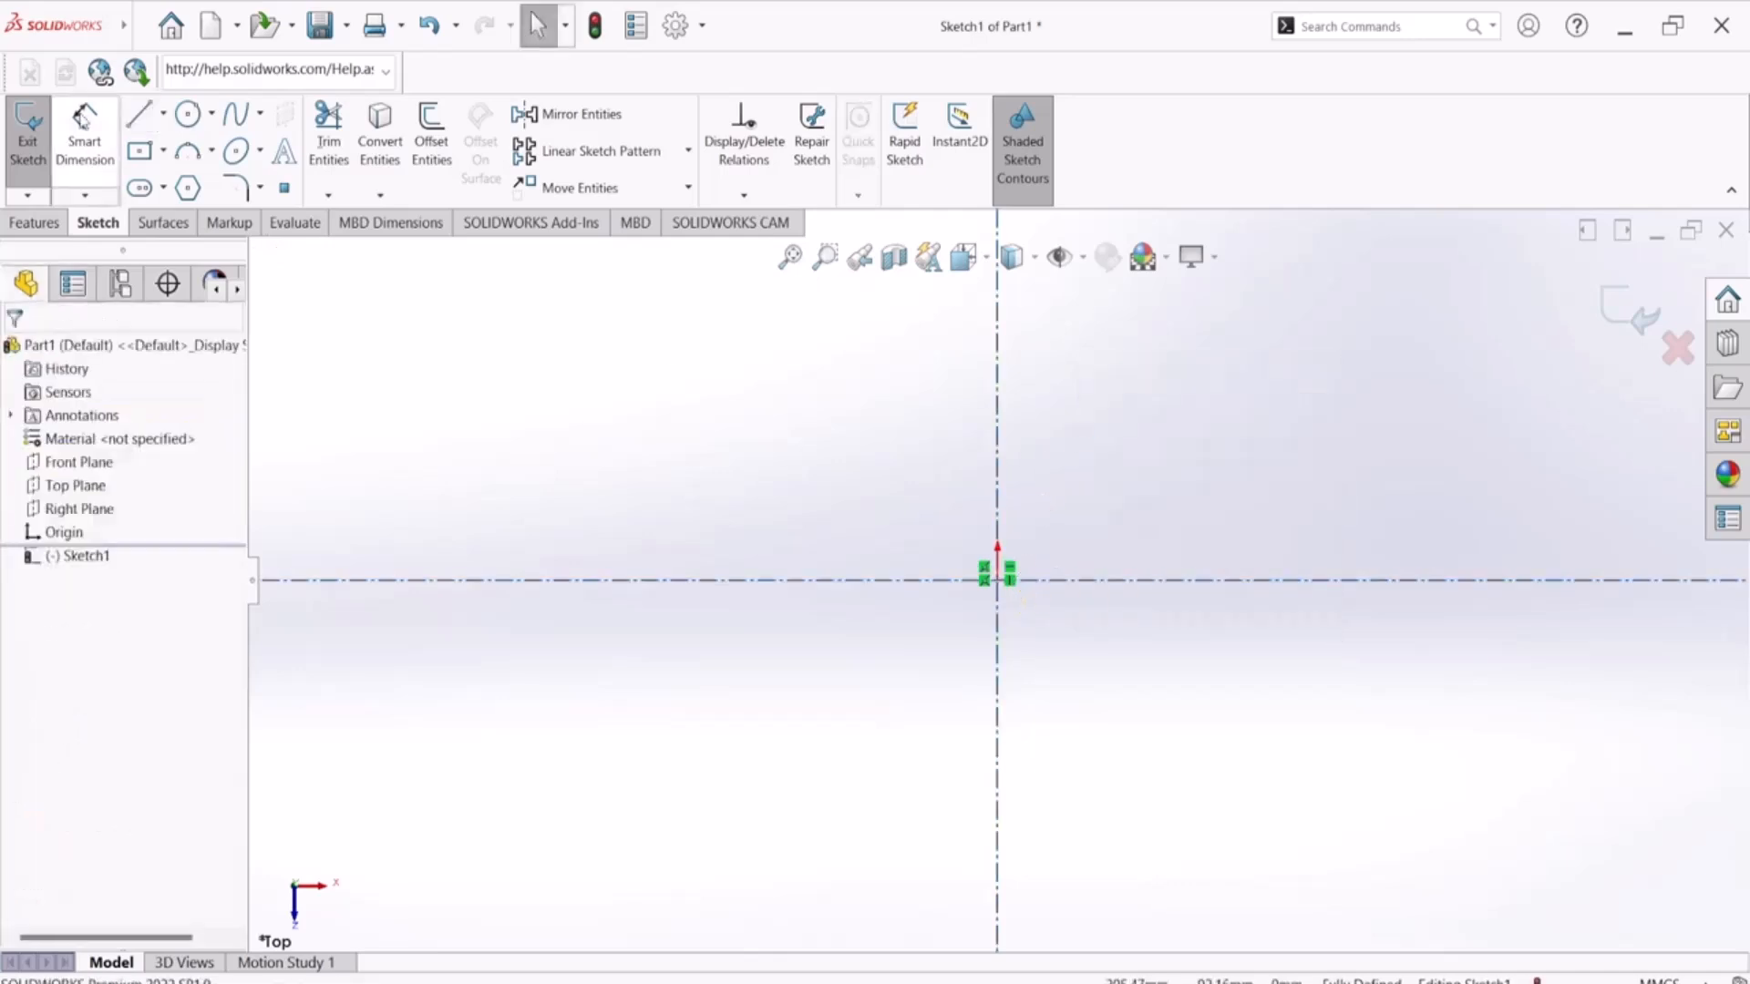
Step: Sketch two concentric circles centred on the origin, with radii of about 23 mm and 11 mm
{"action": "left_click", "coordinate": [187, 114]}
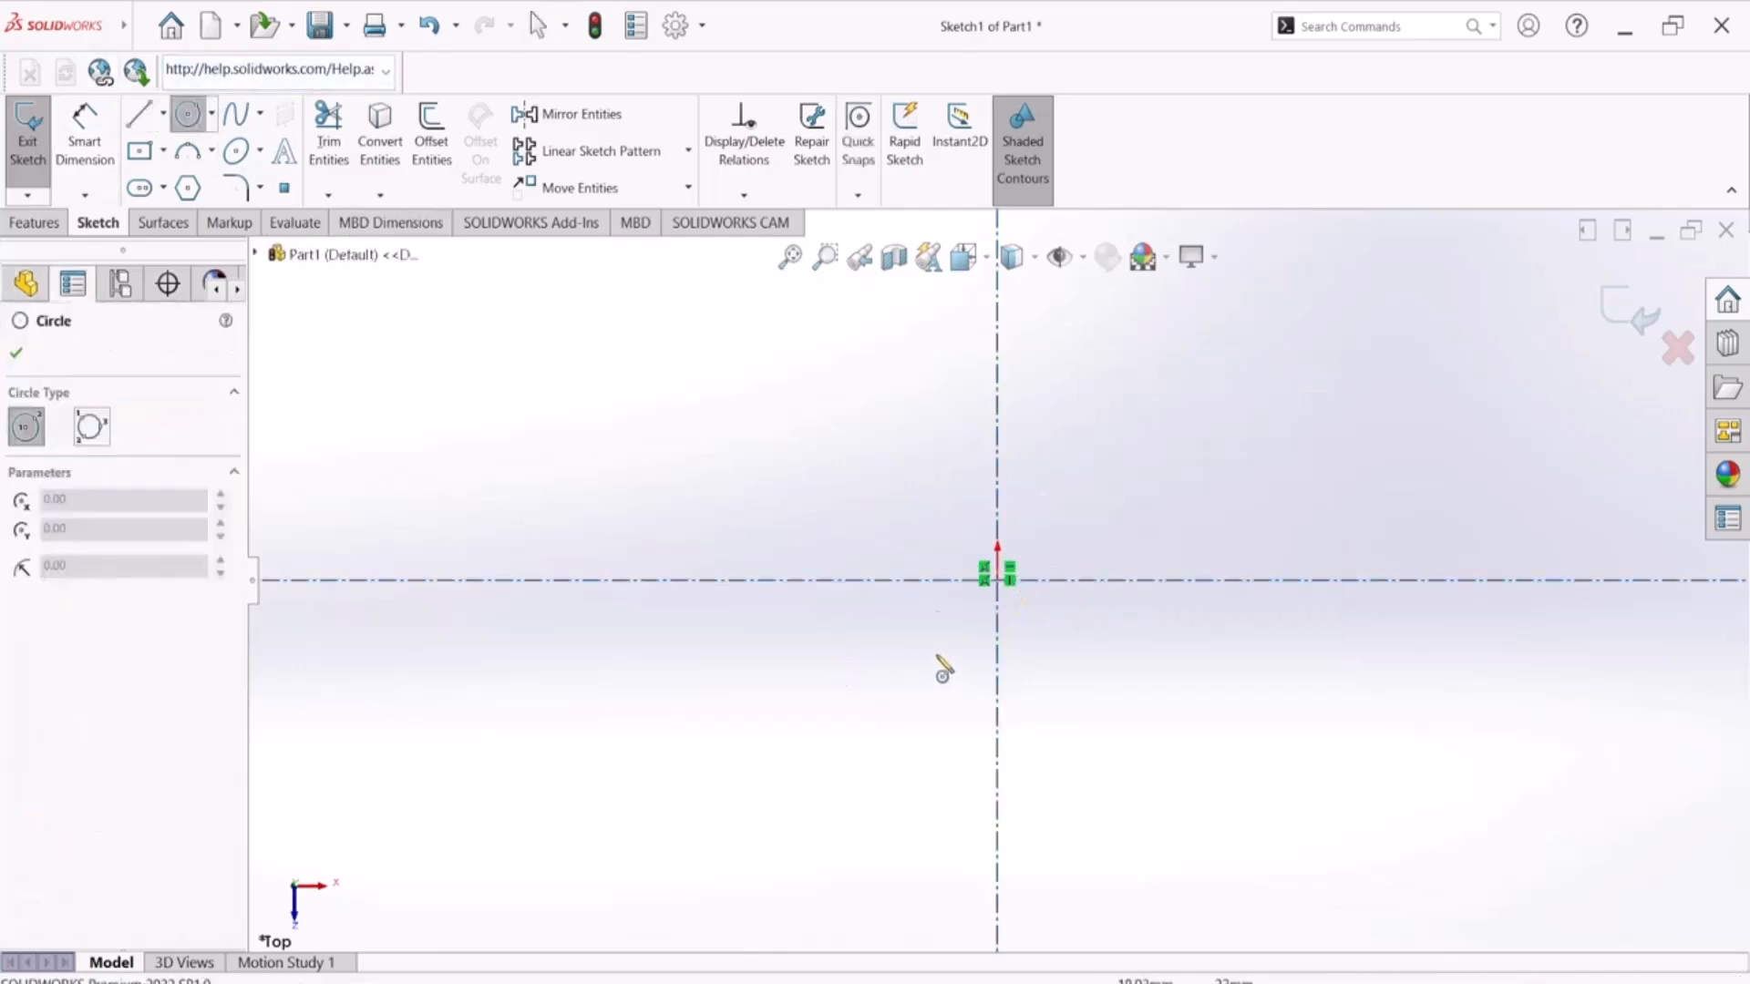
{"action": "left_click", "coordinate": [997, 579]}
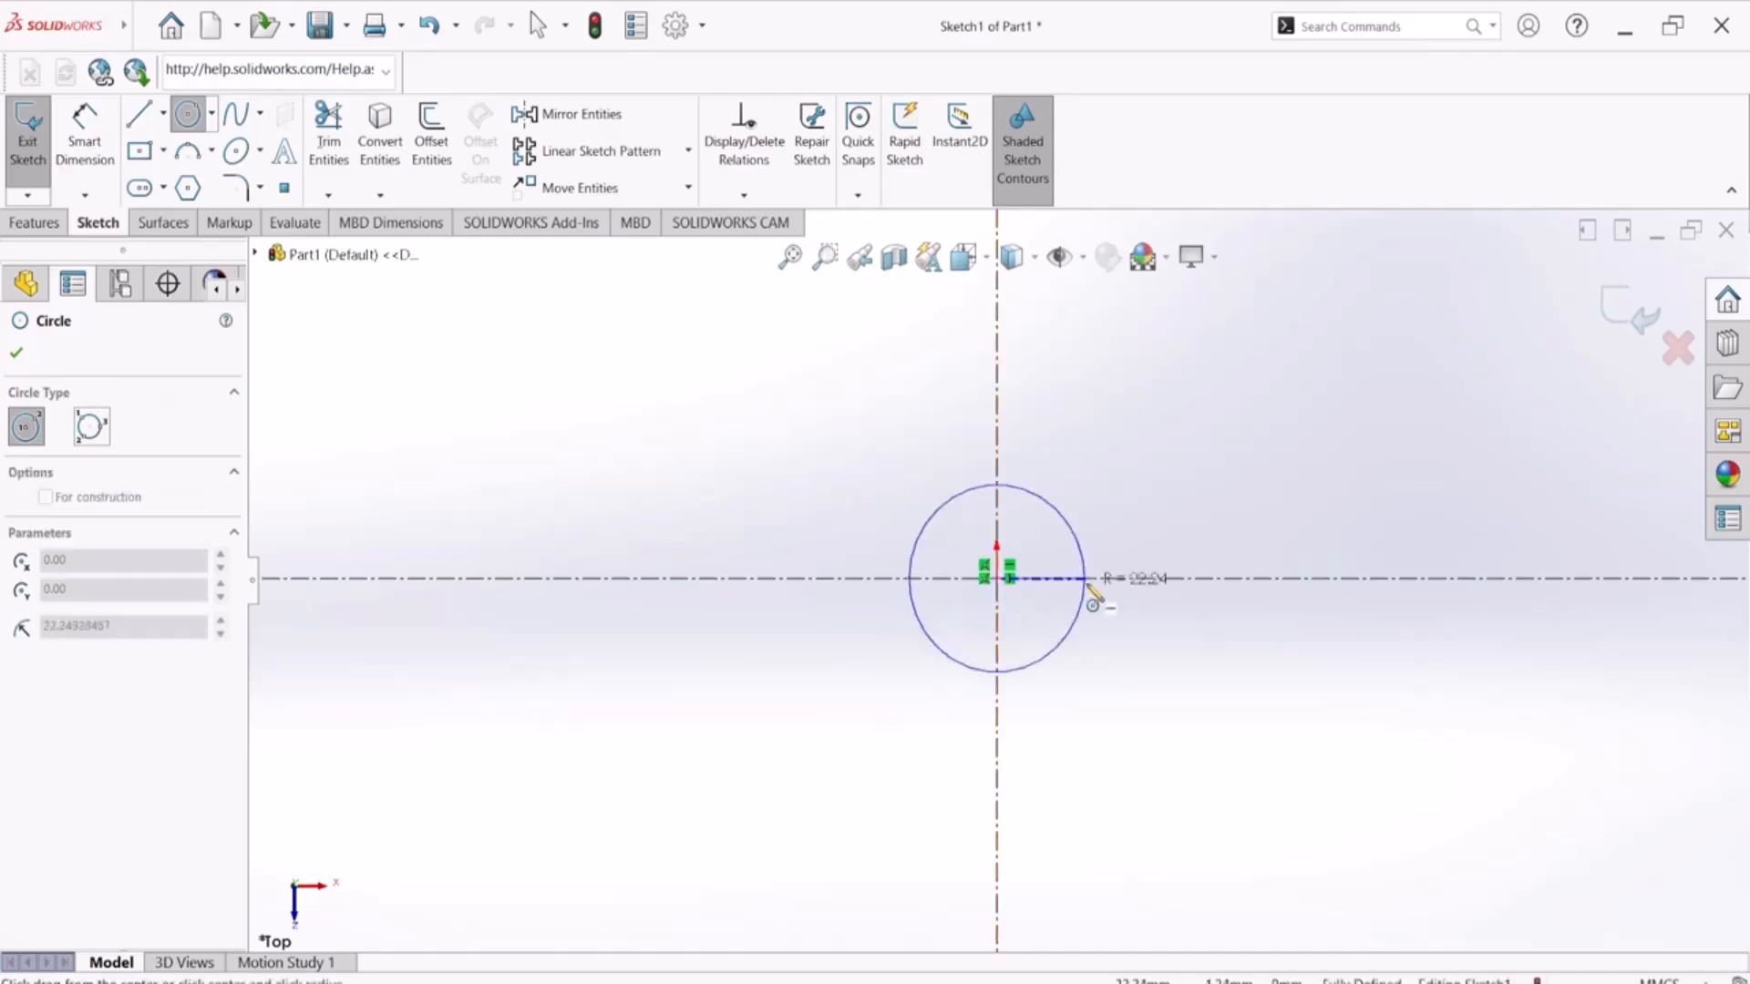
{"action": "left_click", "coordinate": [1093, 588]}
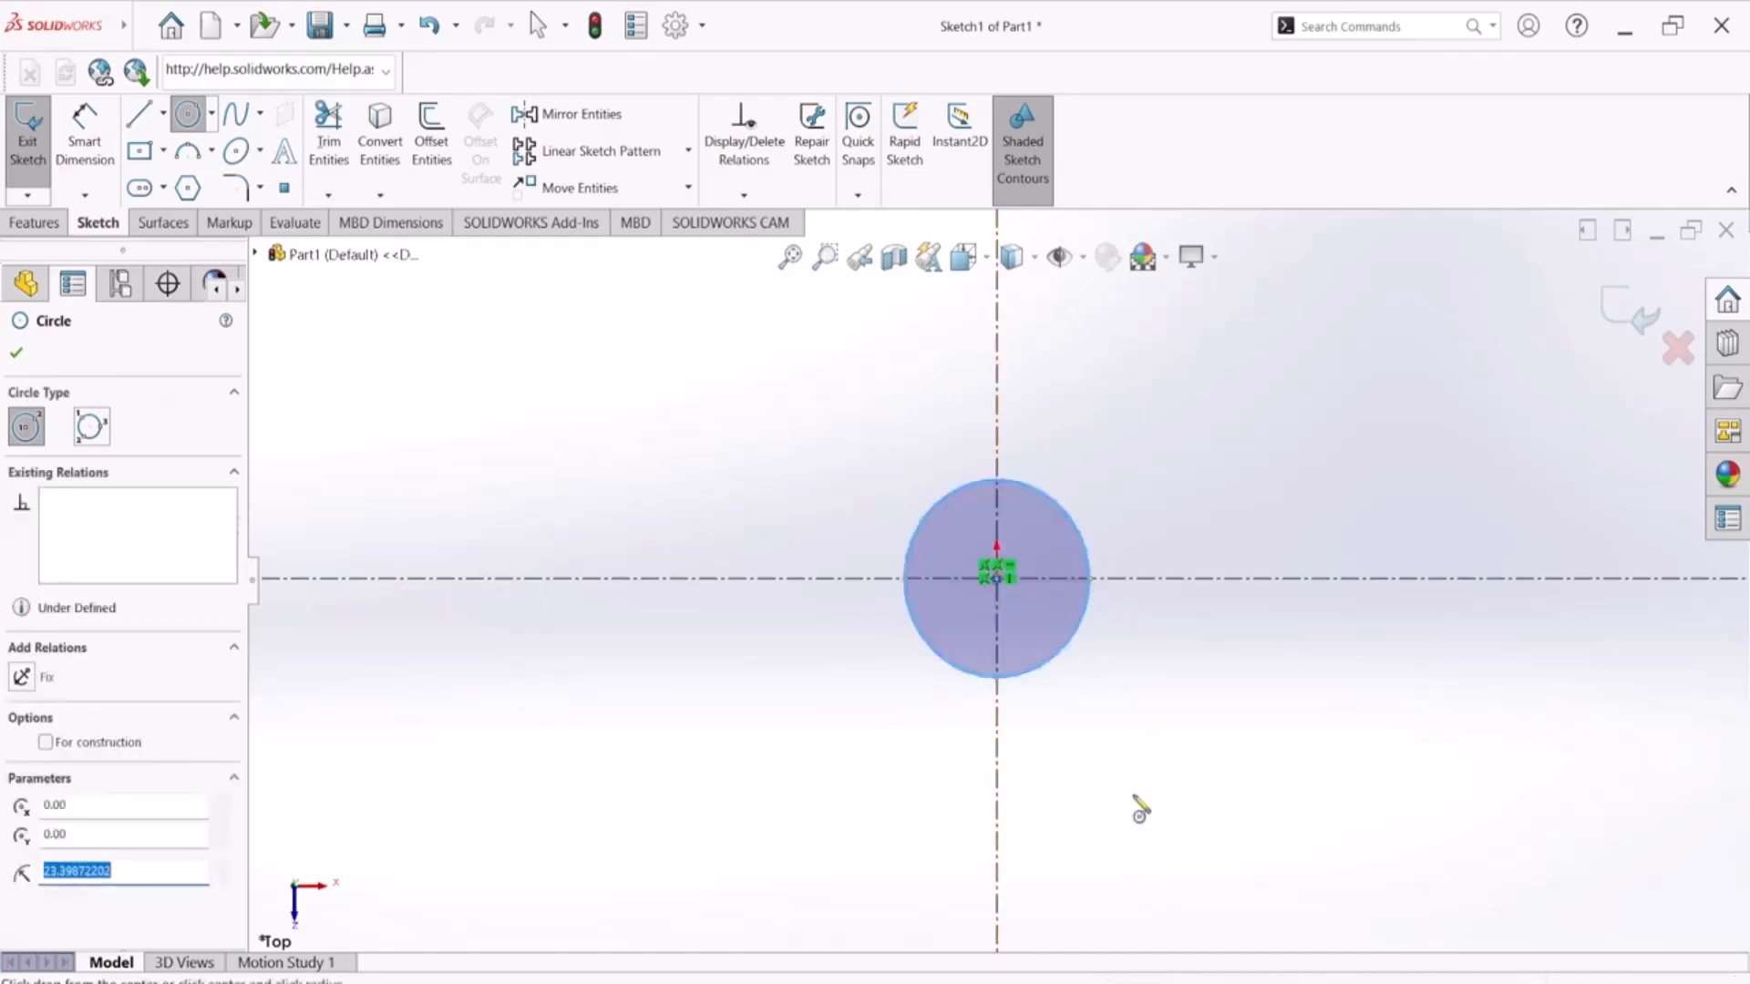
{"action": "left_click", "coordinate": [997, 578]}
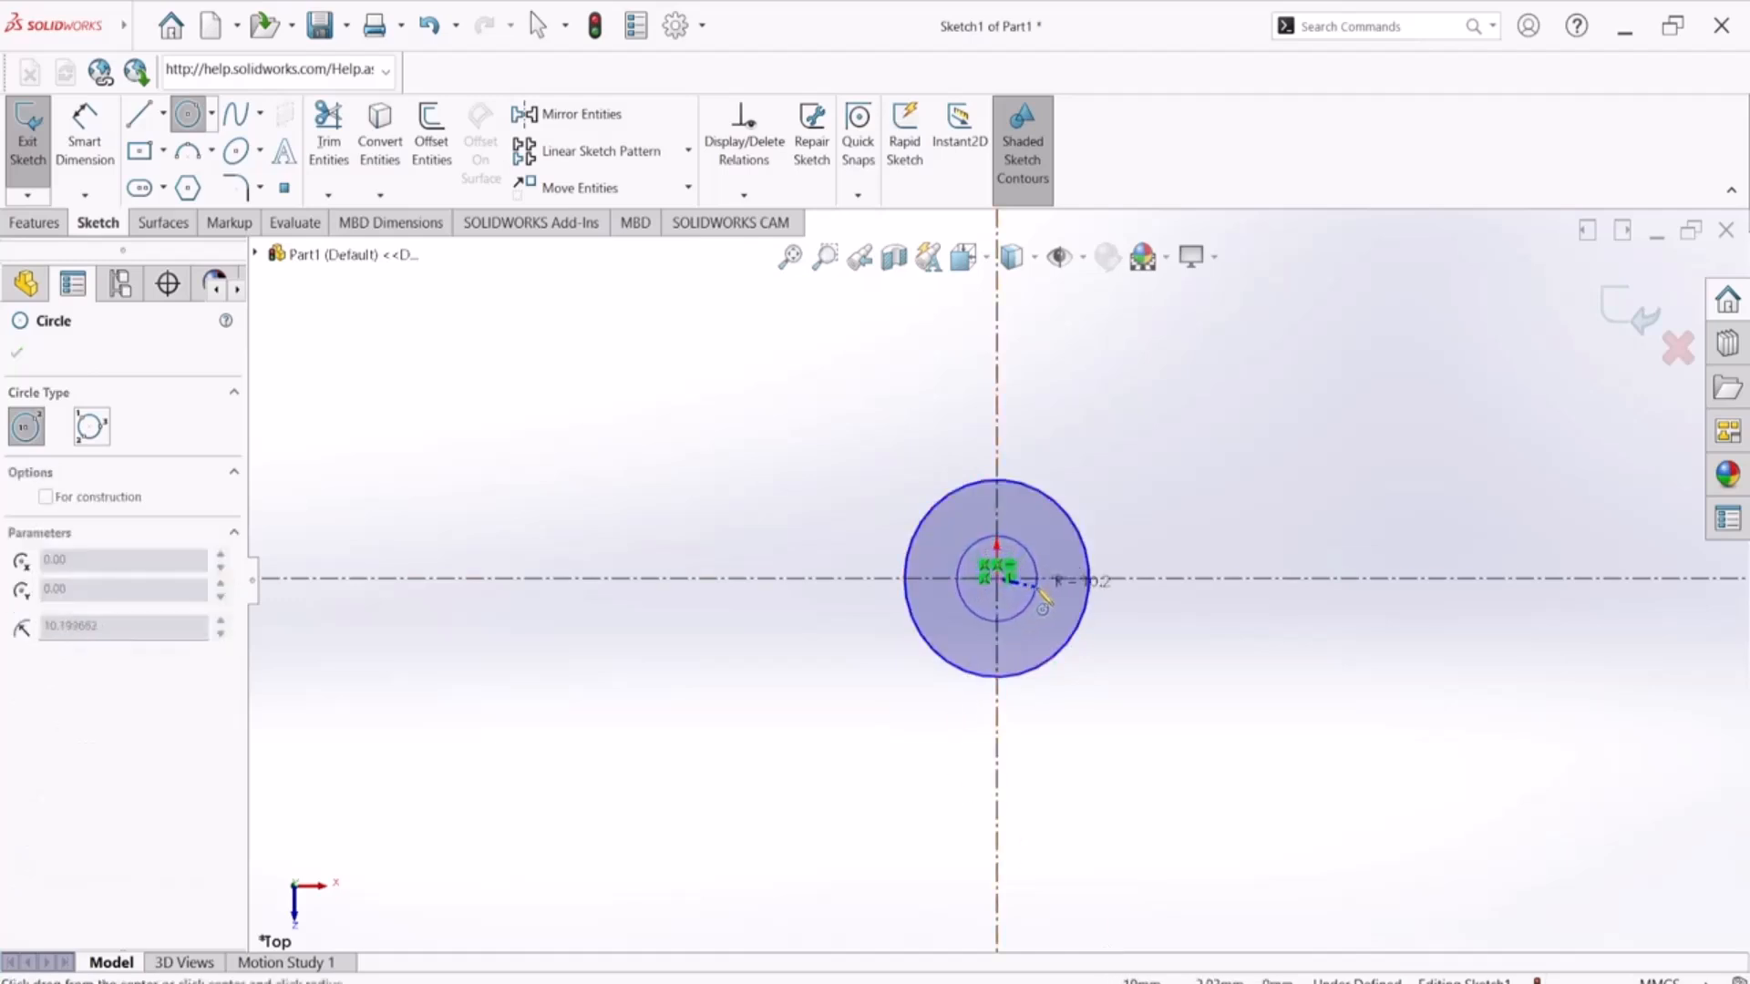
{"action": "left_click", "coordinate": [1039, 594]}
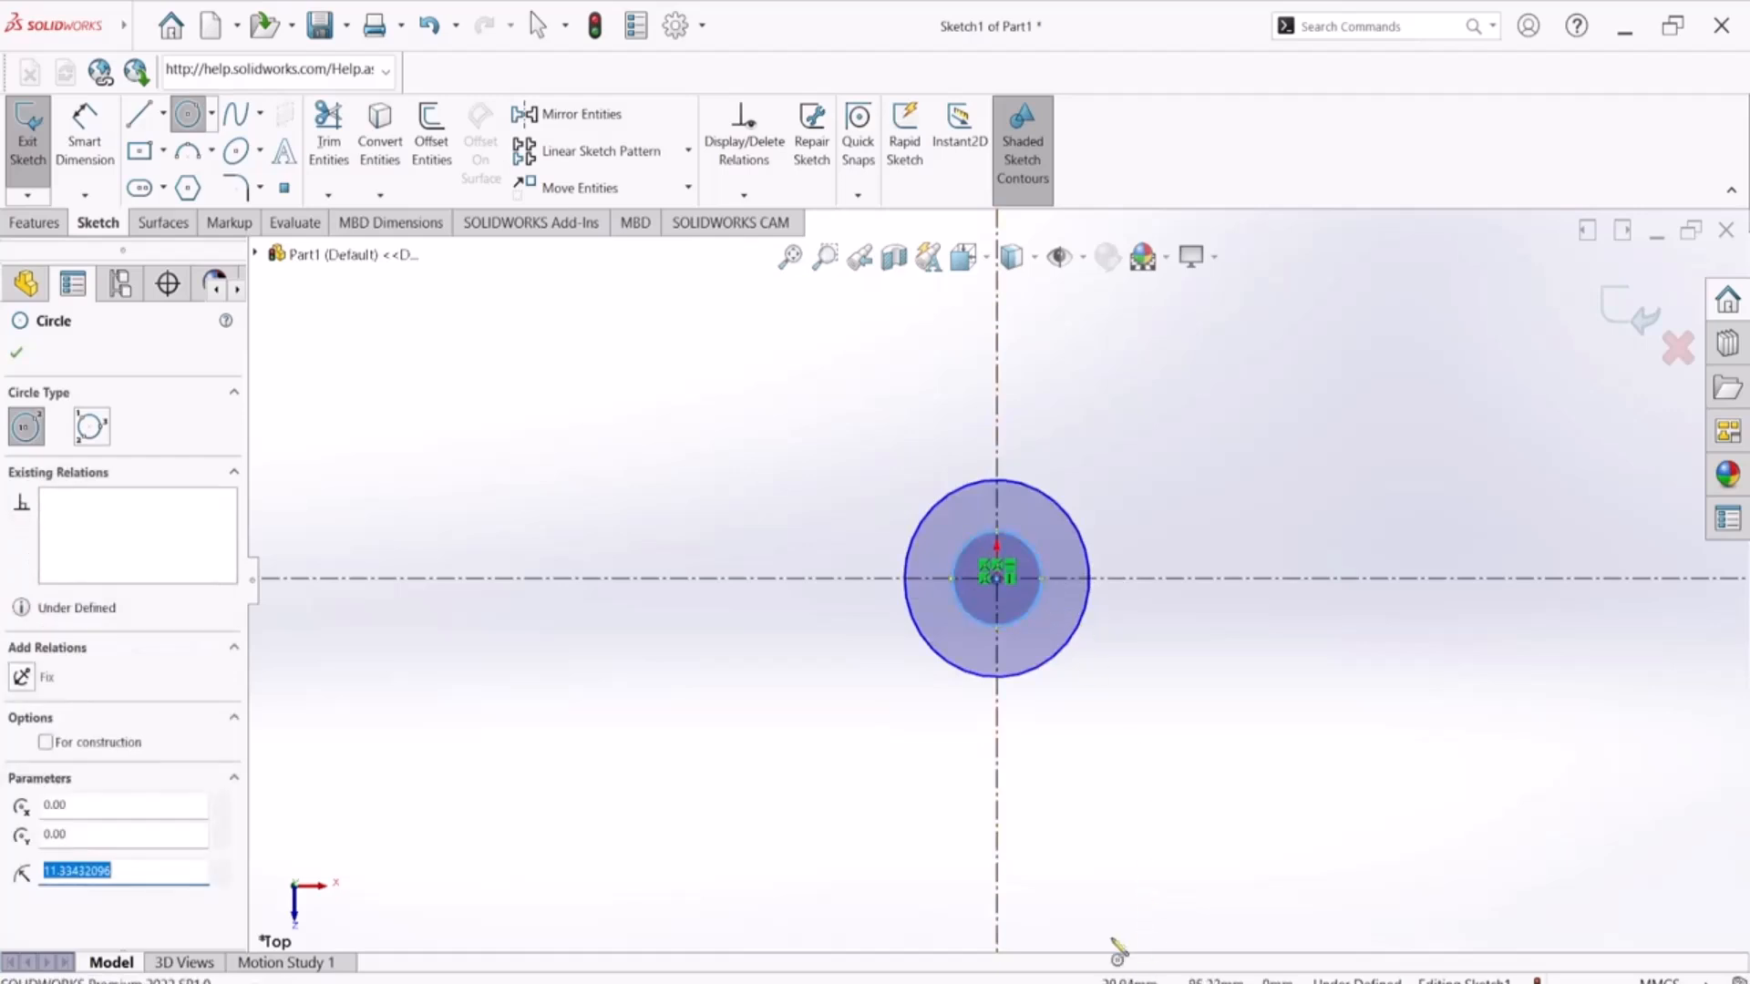
Step: Check the ring diameters in the PDF drawing, and dimension the outer circle's diameter as 80 mm
{"action": "key", "text": "alt+Tab"}
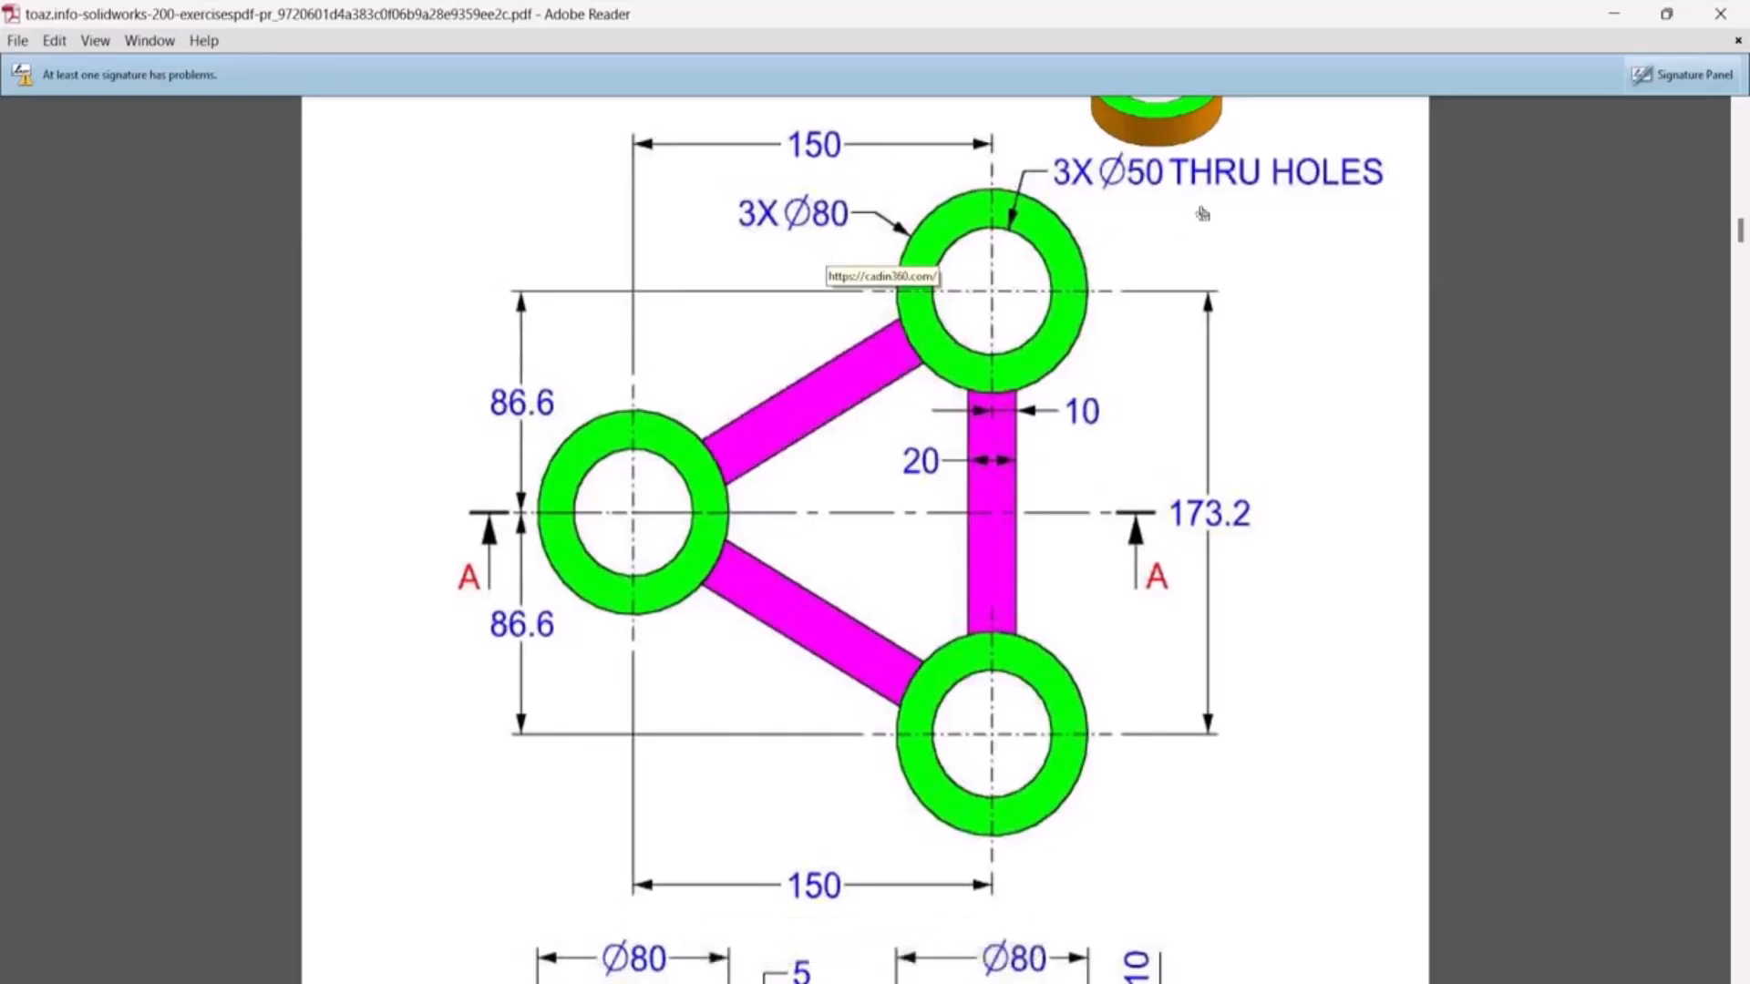
{"action": "key", "text": "alt+Tab"}
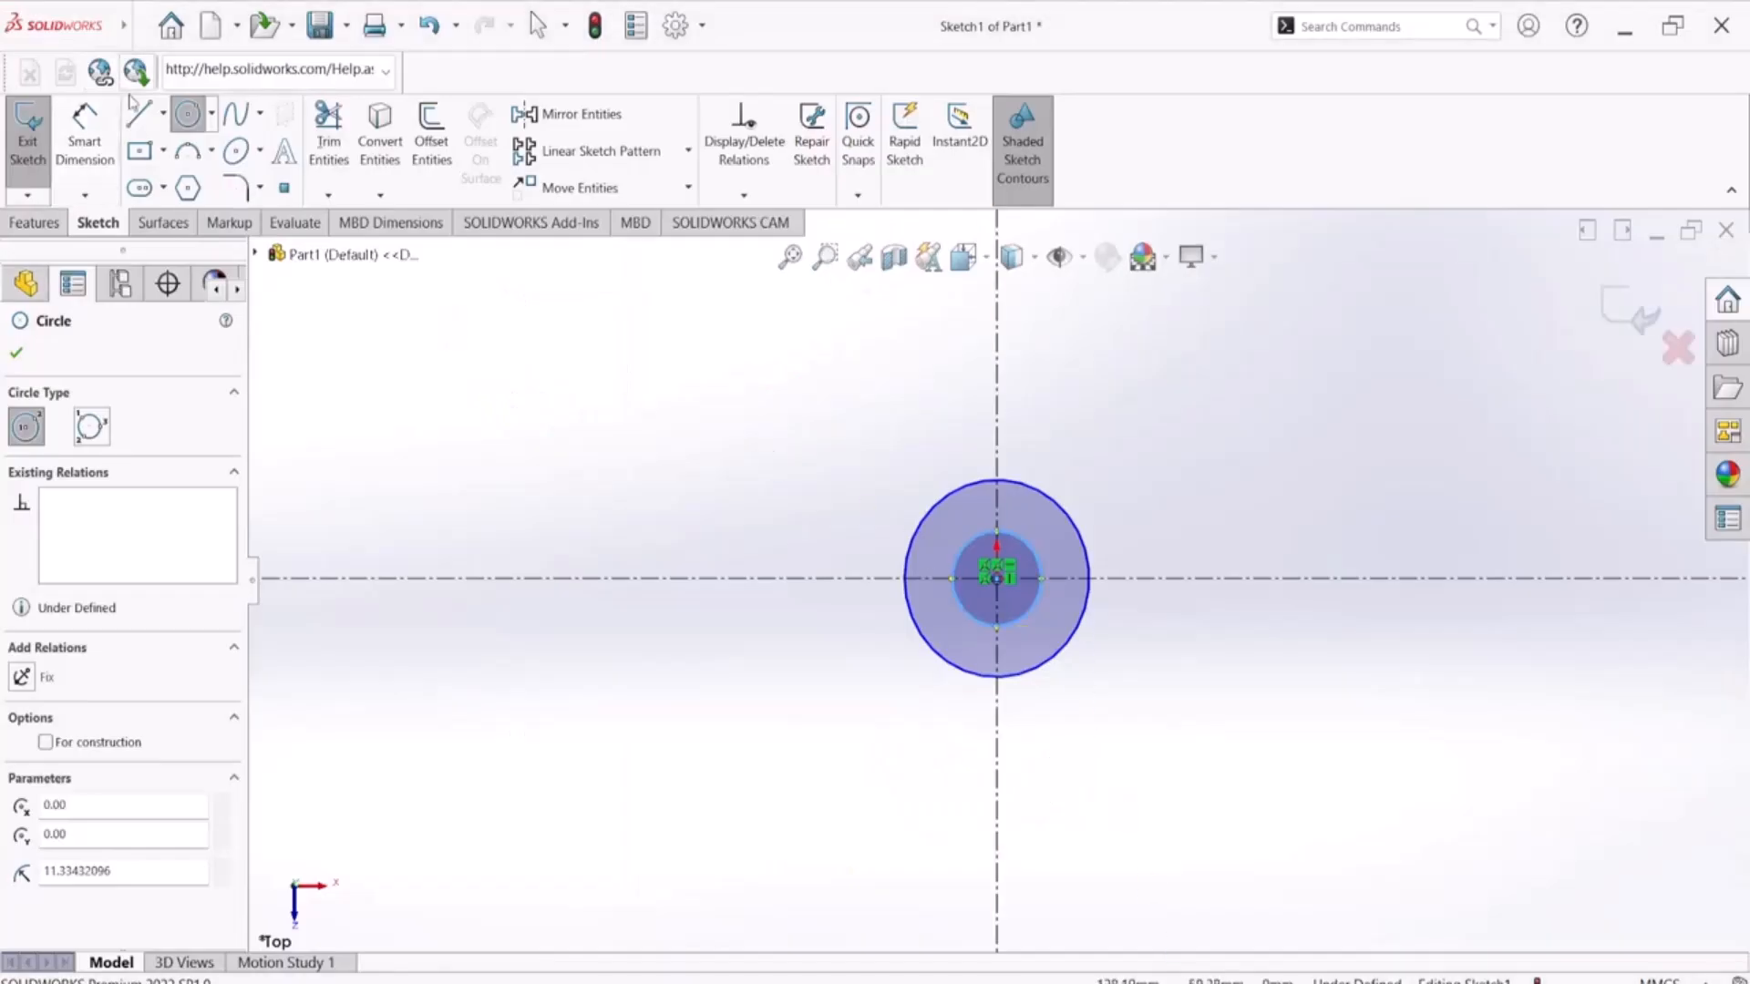
{"action": "left_click", "coordinate": [1077, 520]}
{"action": "left_click", "coordinate": [1303, 433]}
{"action": "type", "text": "80"}
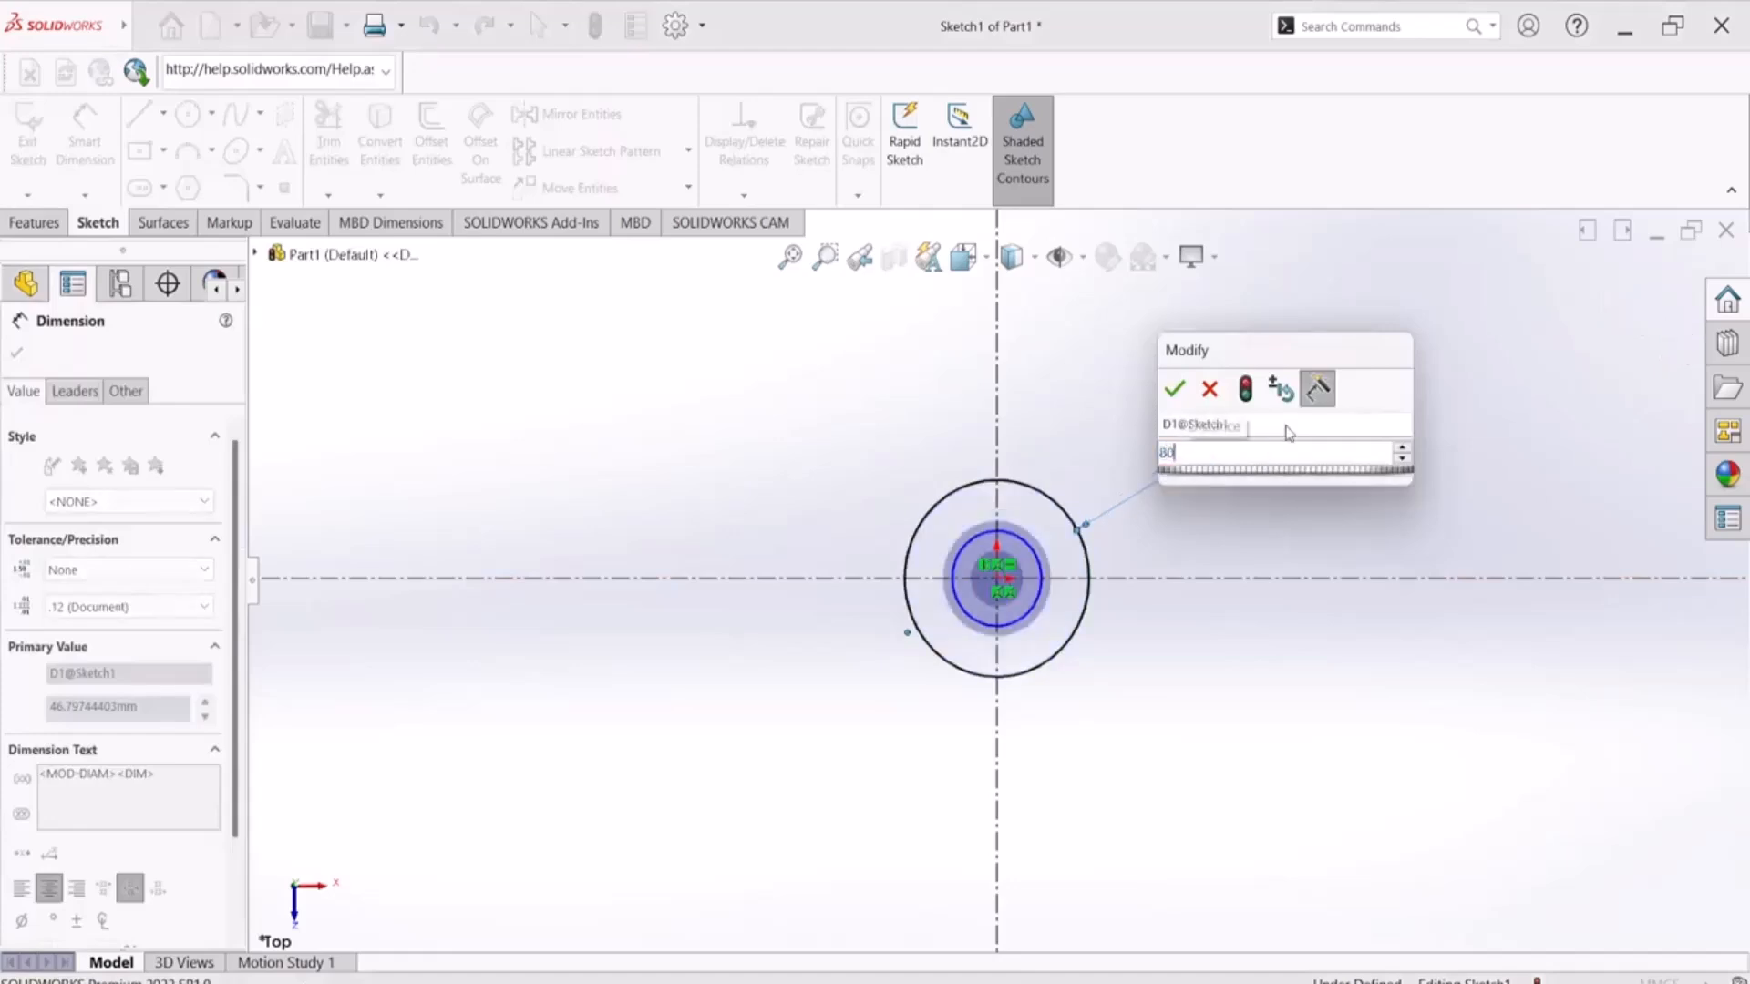
{"action": "key", "text": "Return"}
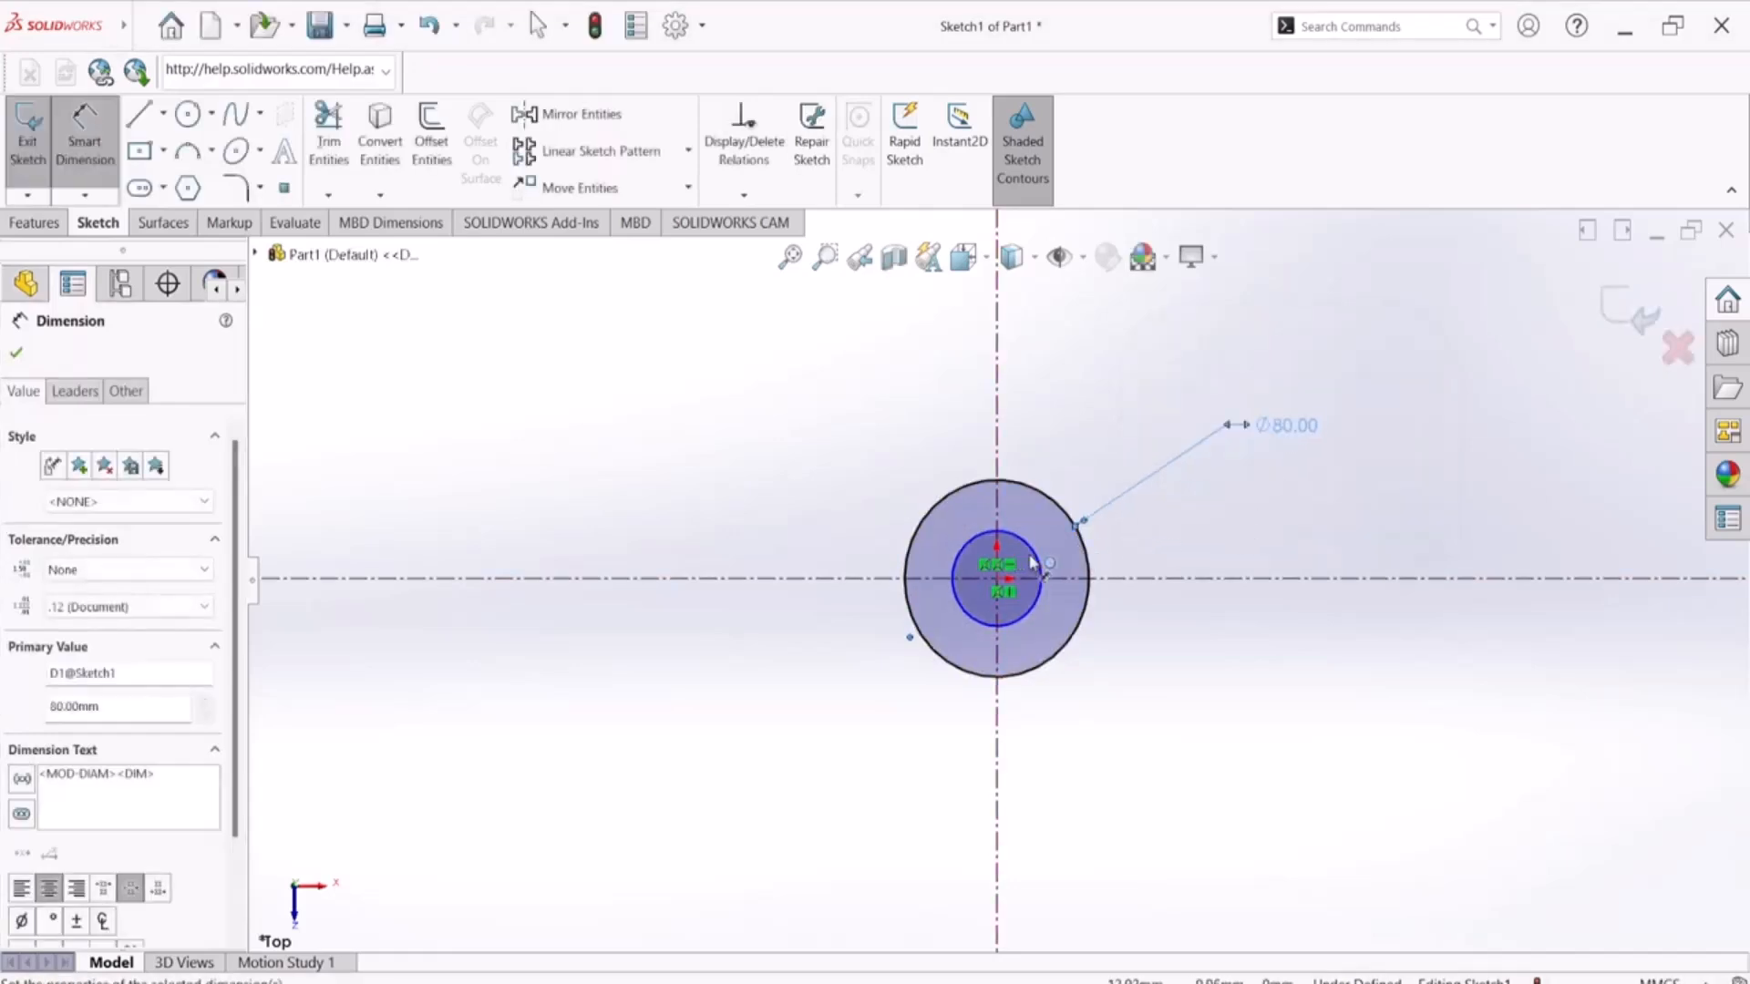
Step: Dimension the inner circle's diameter as 50 mm
{"action": "left_click", "coordinate": [1041, 563]}
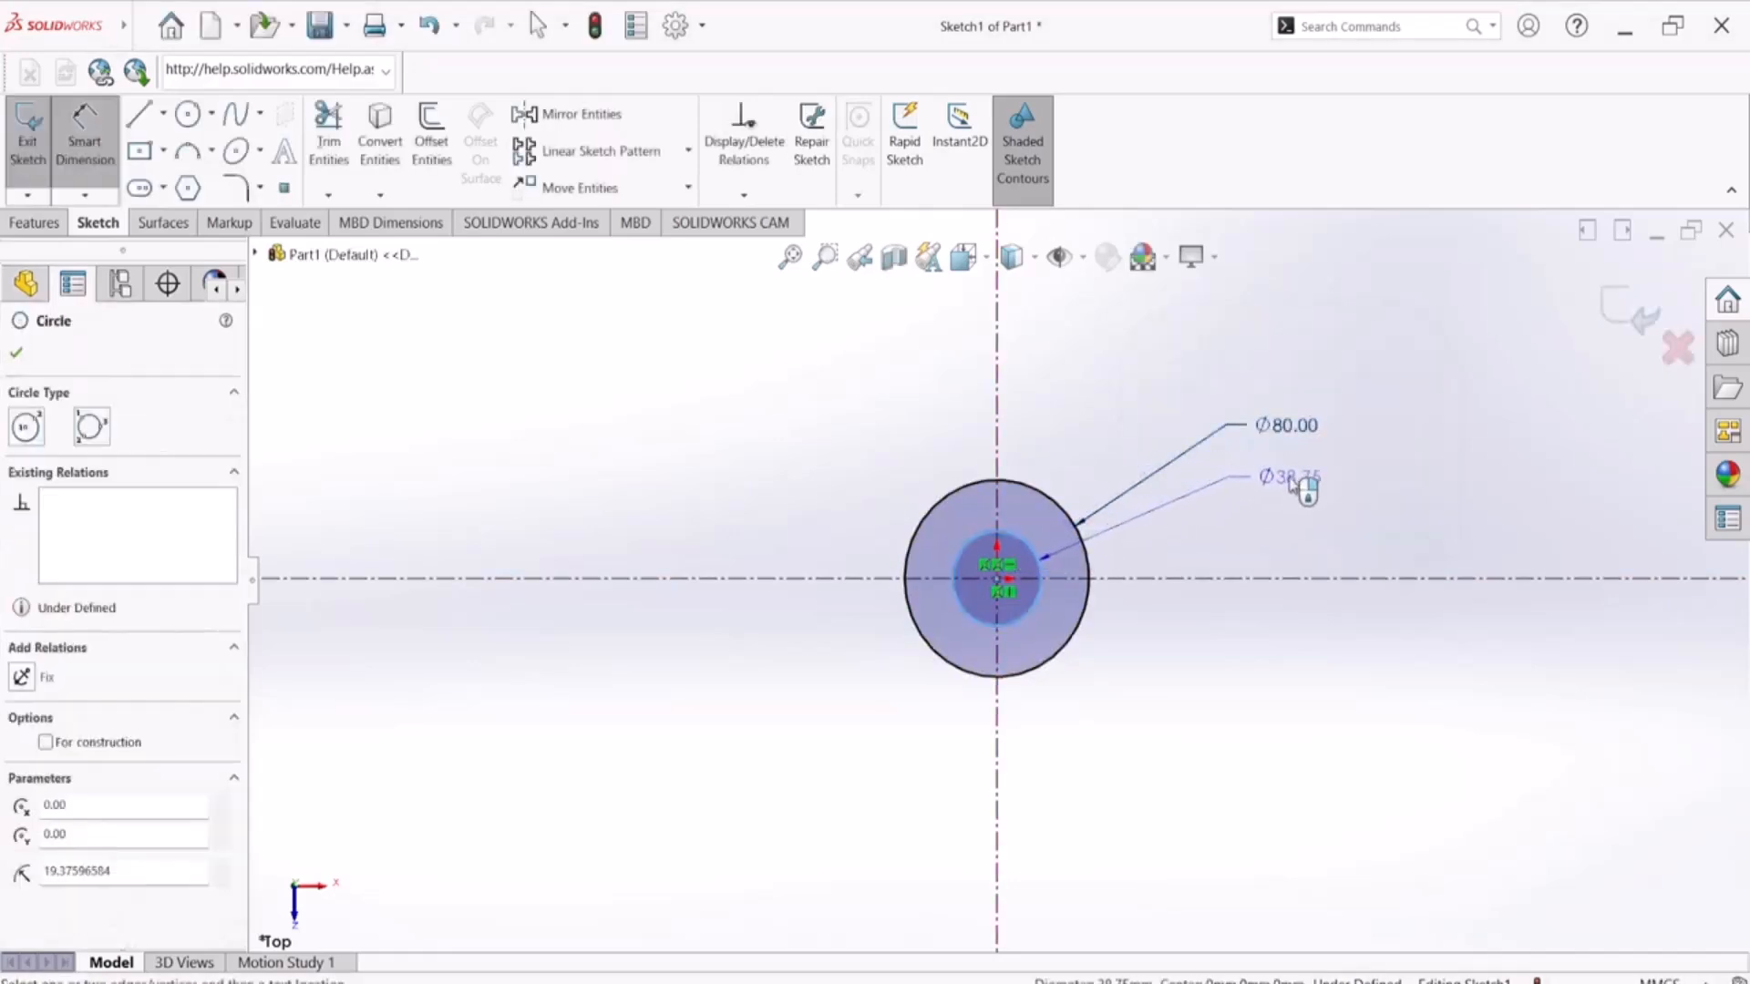
{"action": "left_click", "coordinate": [1287, 478]}
{"action": "type", "text": "50"}
{"action": "key", "text": "Return"}
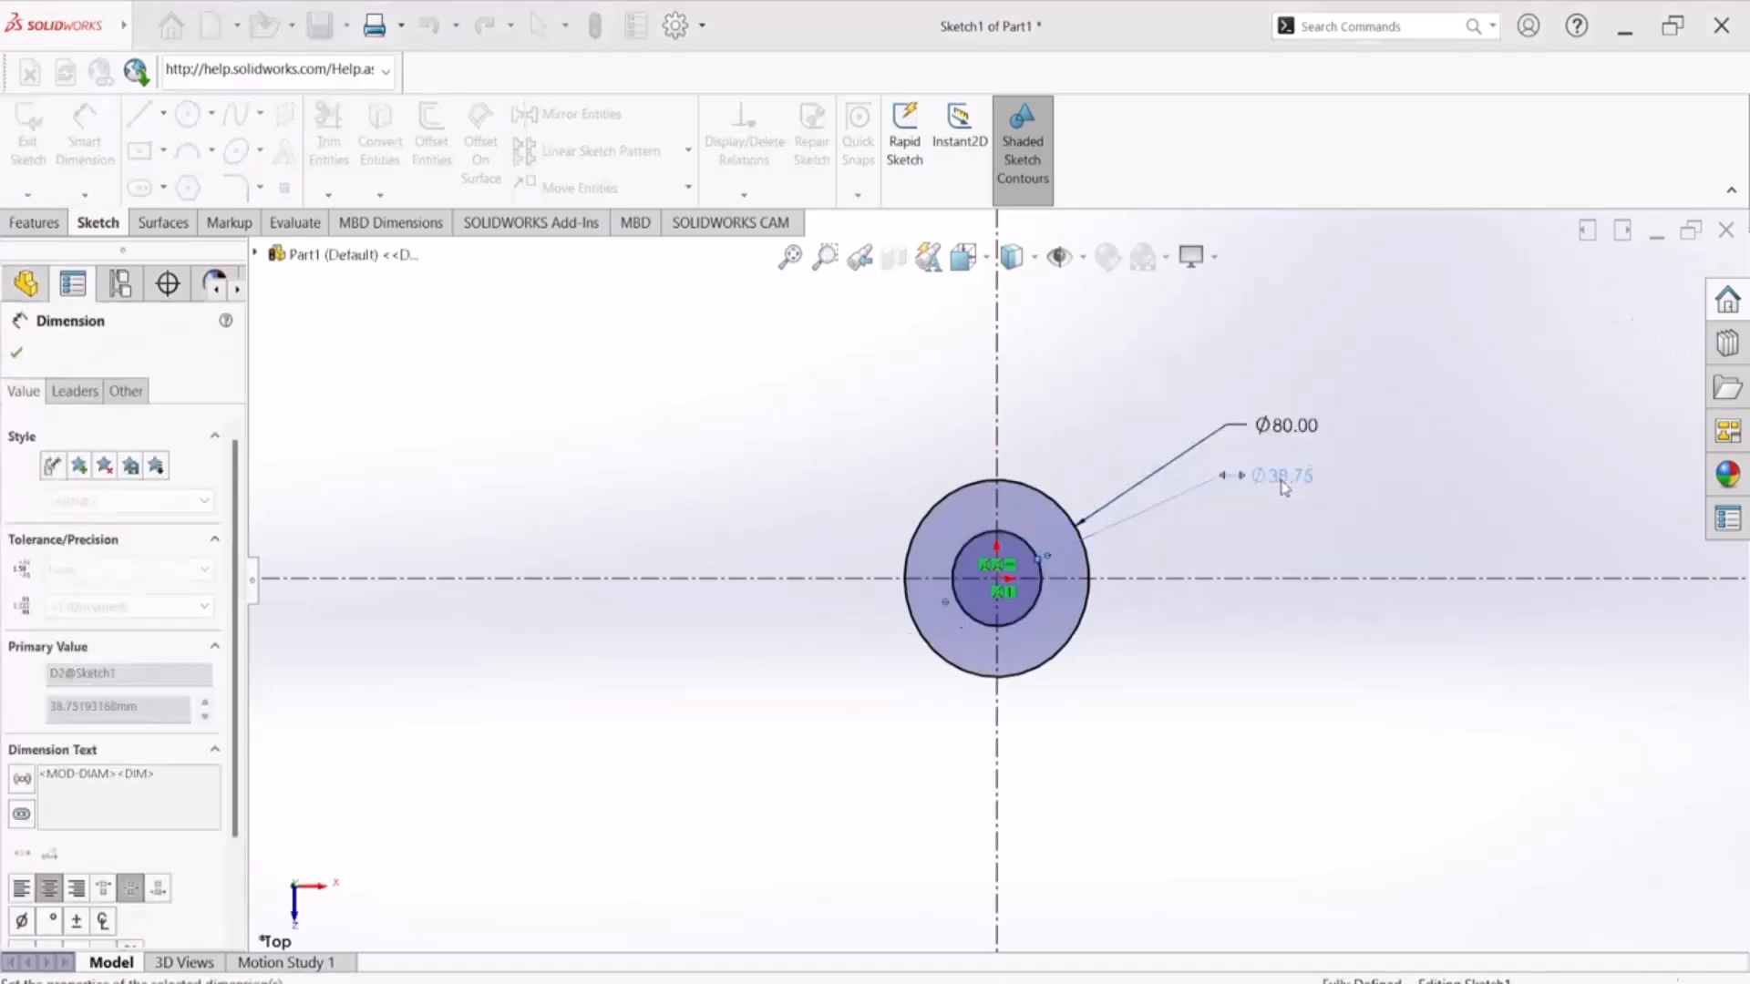
{"action": "left_click", "coordinate": [1144, 394]}
{"action": "scroll", "coordinate": [1110, 463], "scroll_direction": "up", "scroll_amount": 2}
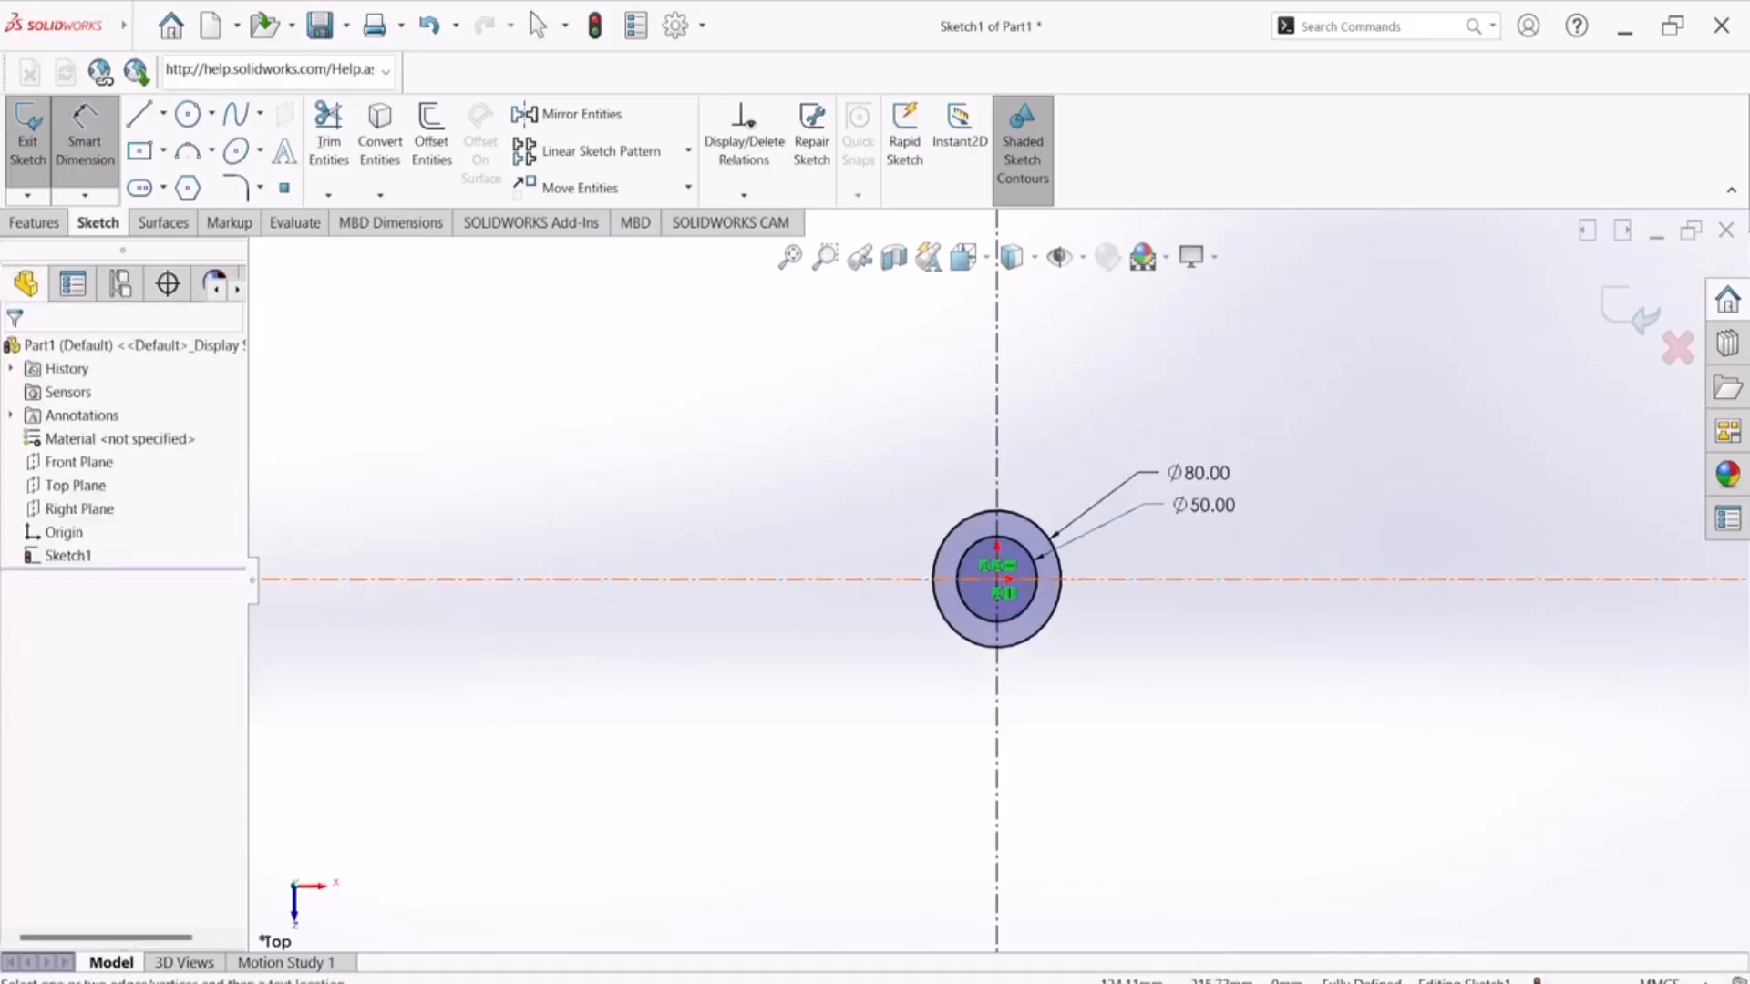
Step: Copy both concentric circles with Copy Entities, from their centre at the origin to a point above it on the vertical centerline
{"action": "key", "text": "alt+Tab"}
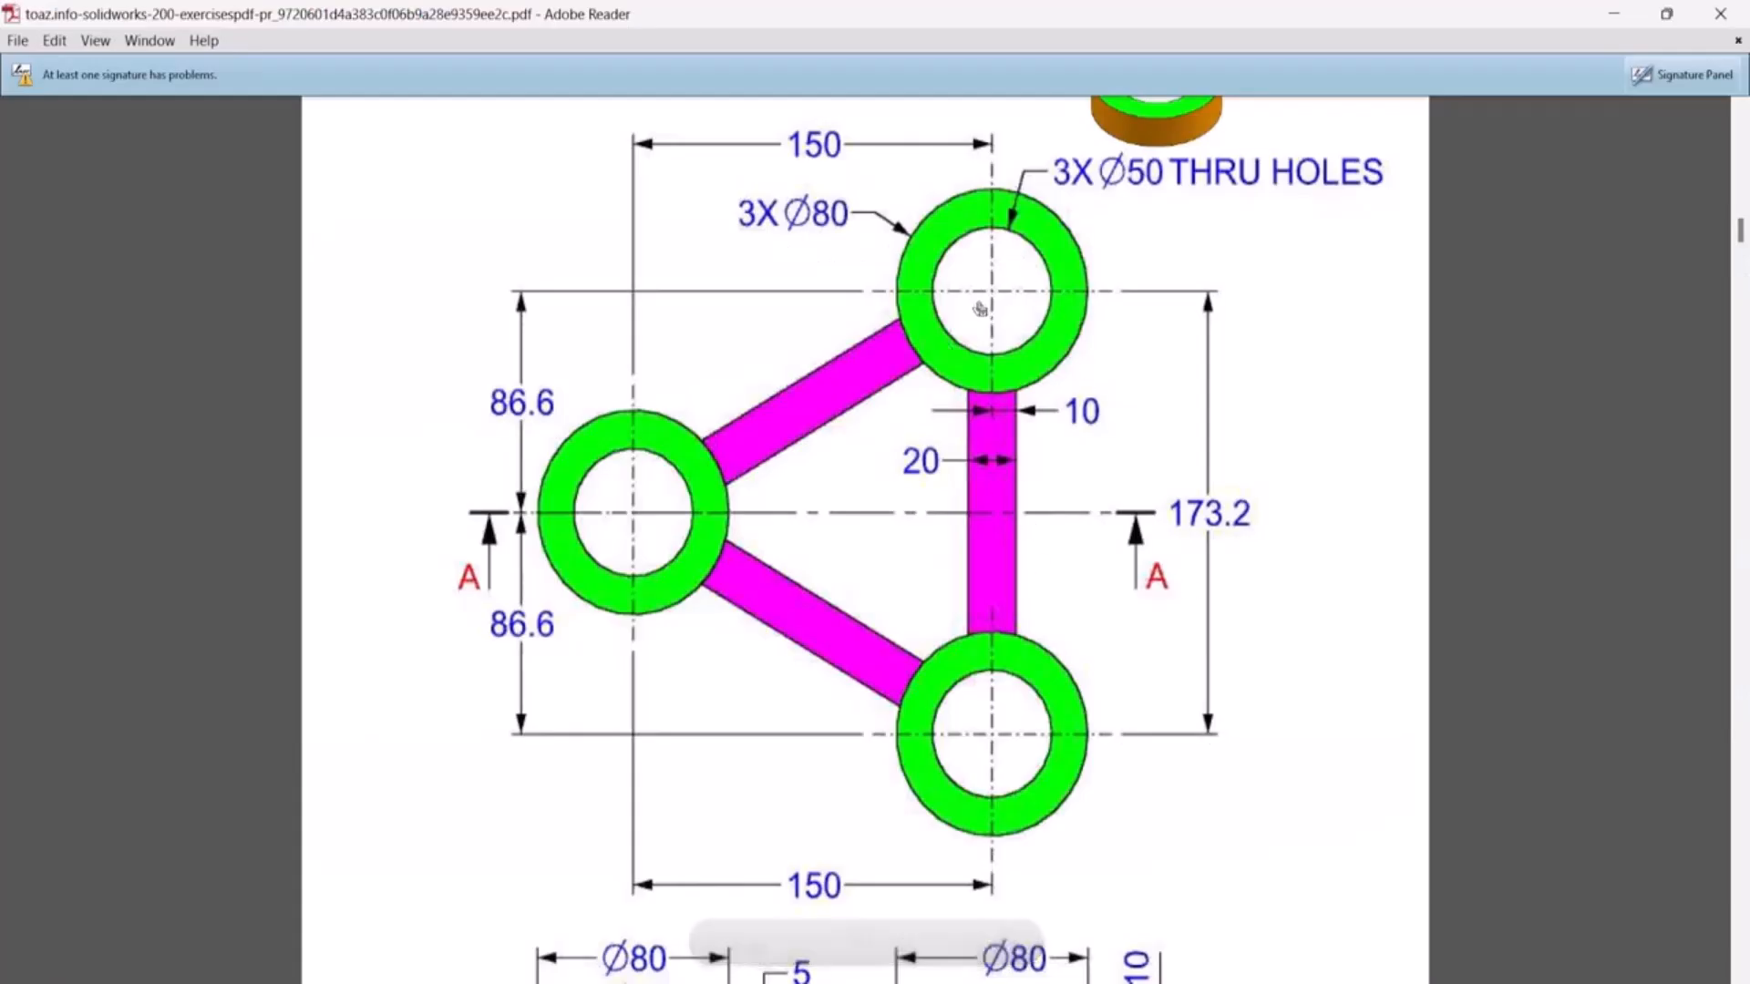
{"action": "key", "text": "alt+Tab"}
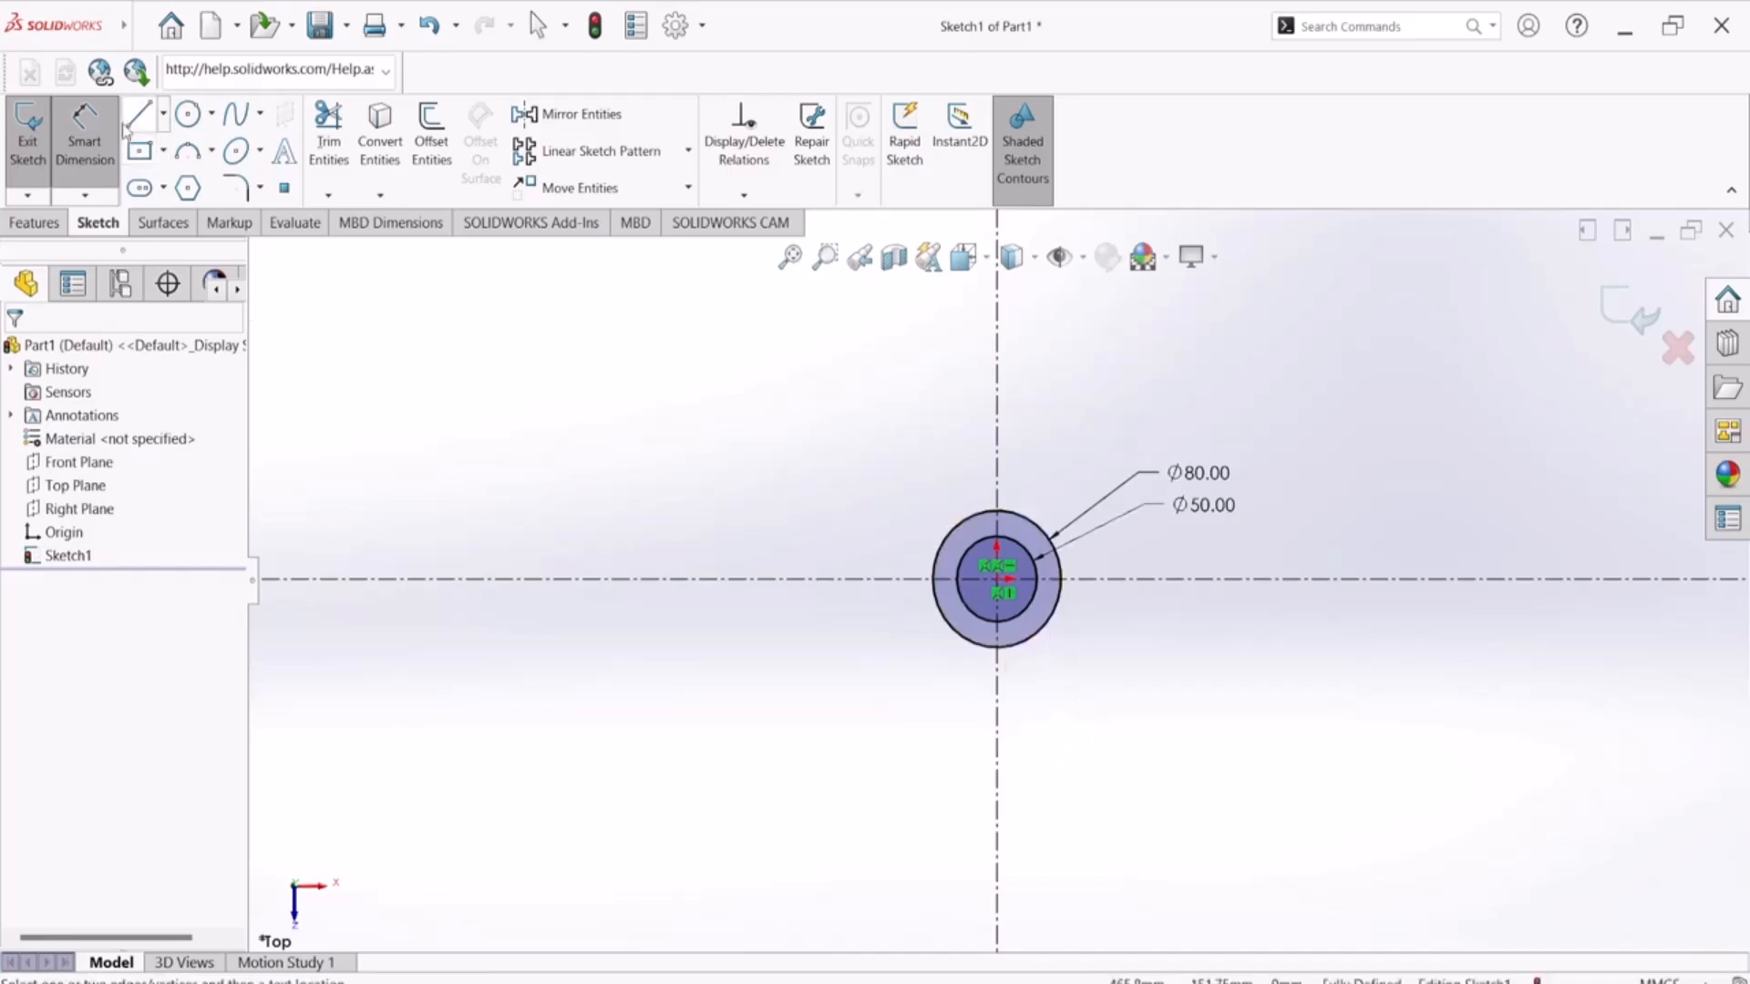
{"action": "key", "text": "Escape"}
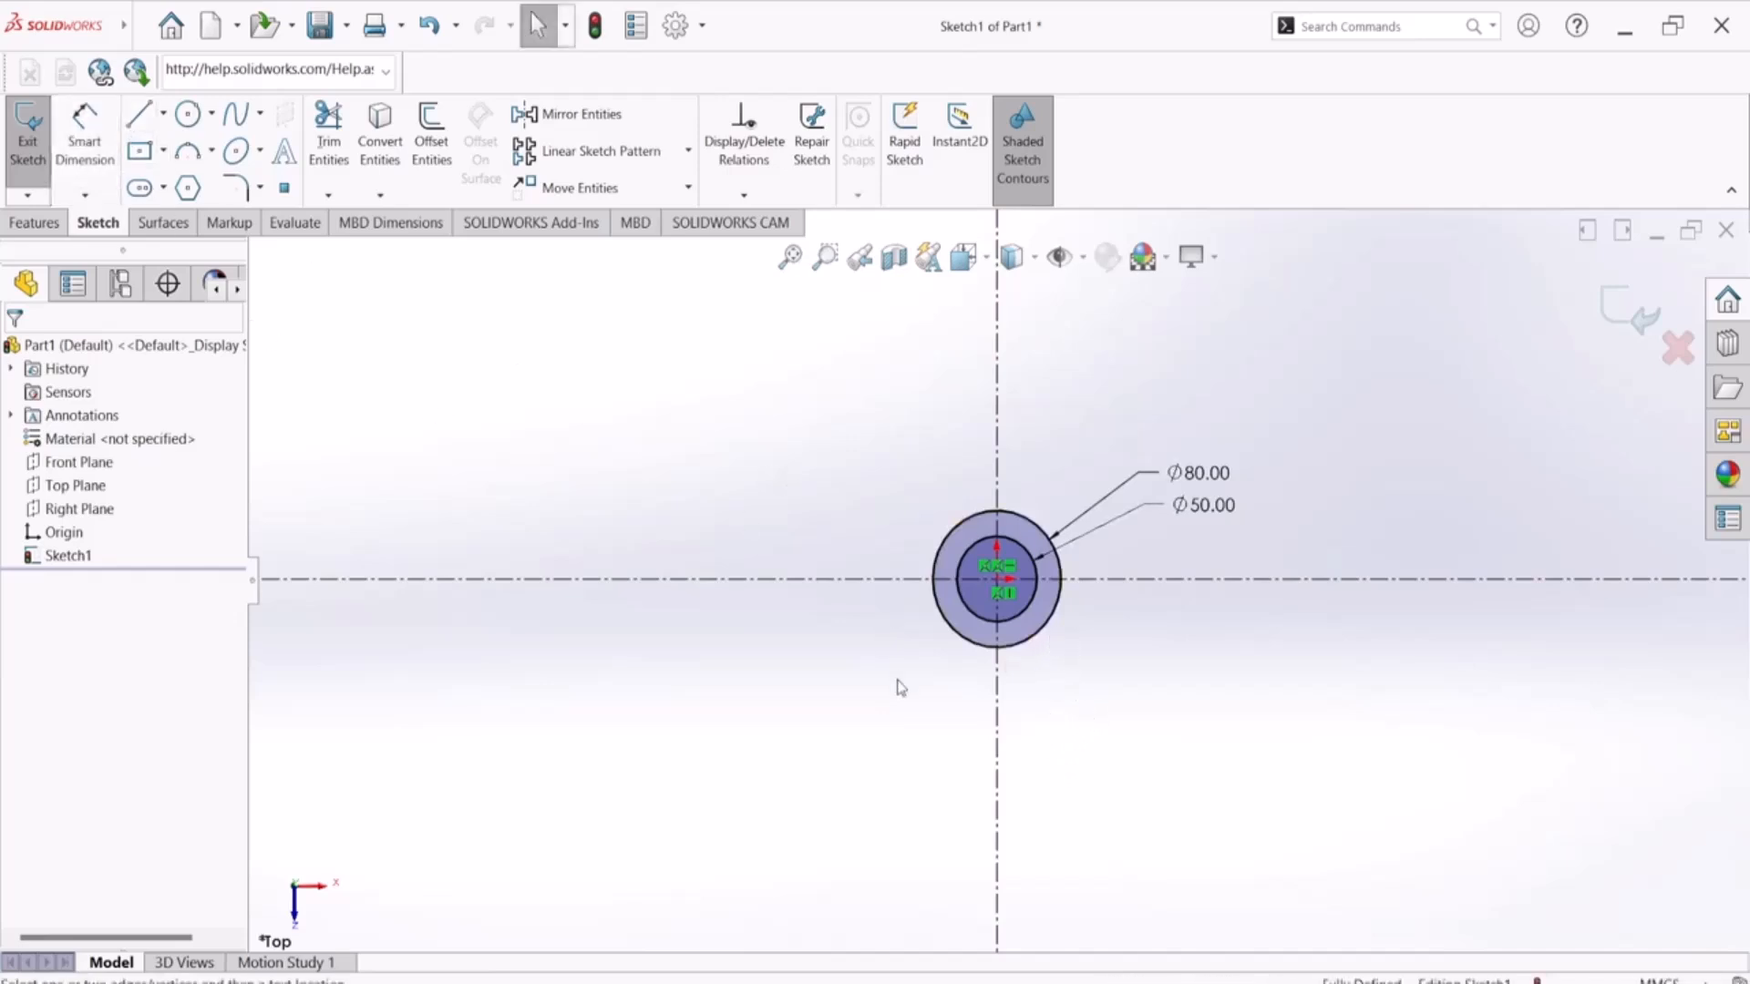
{"action": "left_click", "coordinate": [1050, 623]}
{"action": "left_click", "coordinate": [1037, 605], "text": "ctrl"}
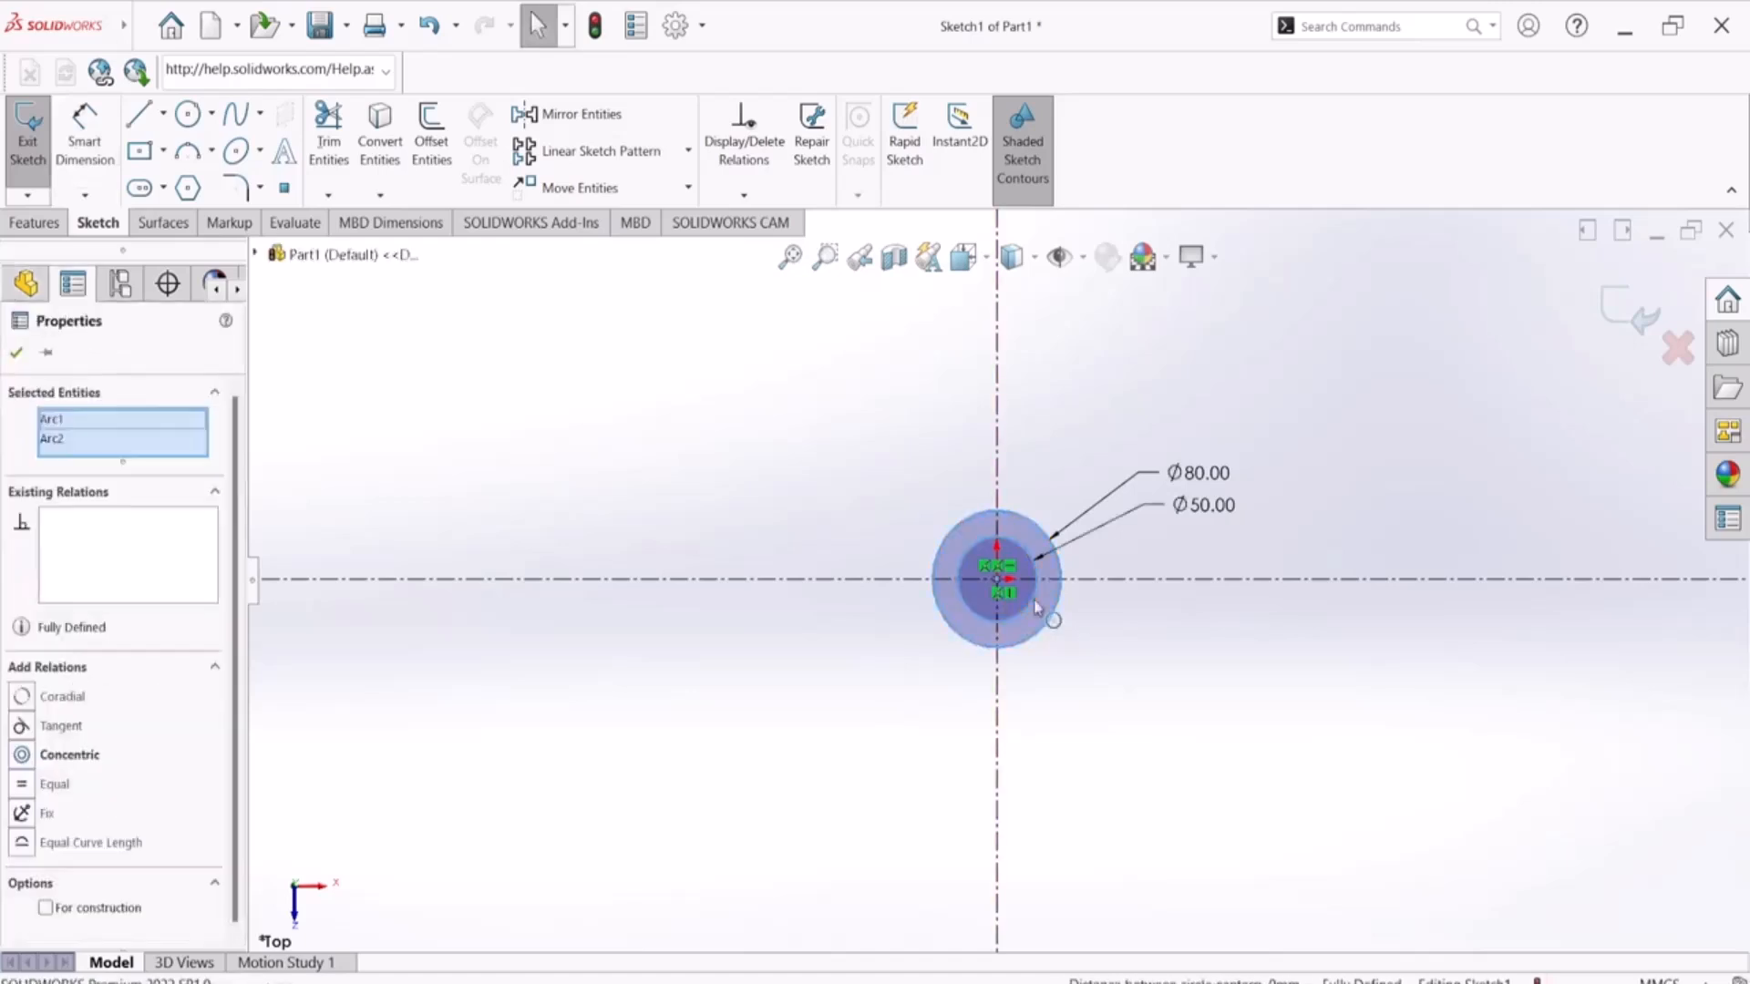
{"action": "left_click", "coordinate": [687, 188]}
{"action": "left_click", "coordinate": [622, 242]}
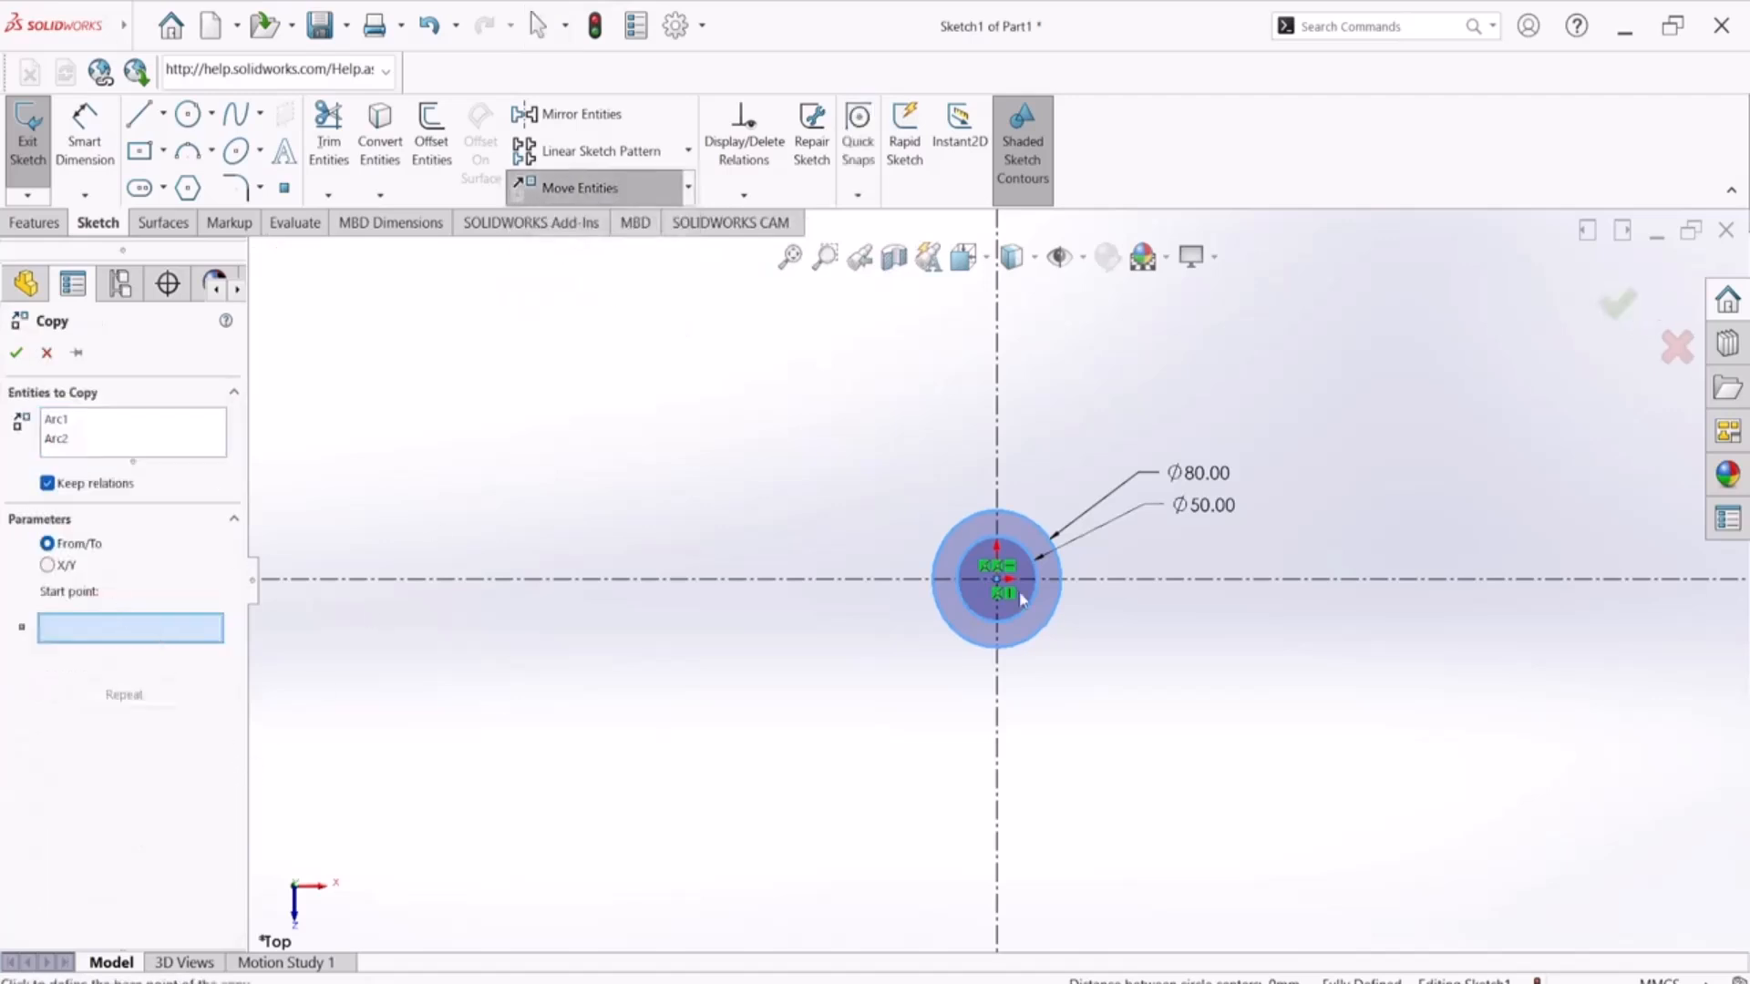
{"action": "scroll", "coordinate": [1002, 589], "scroll_direction": "down", "scroll_amount": 4}
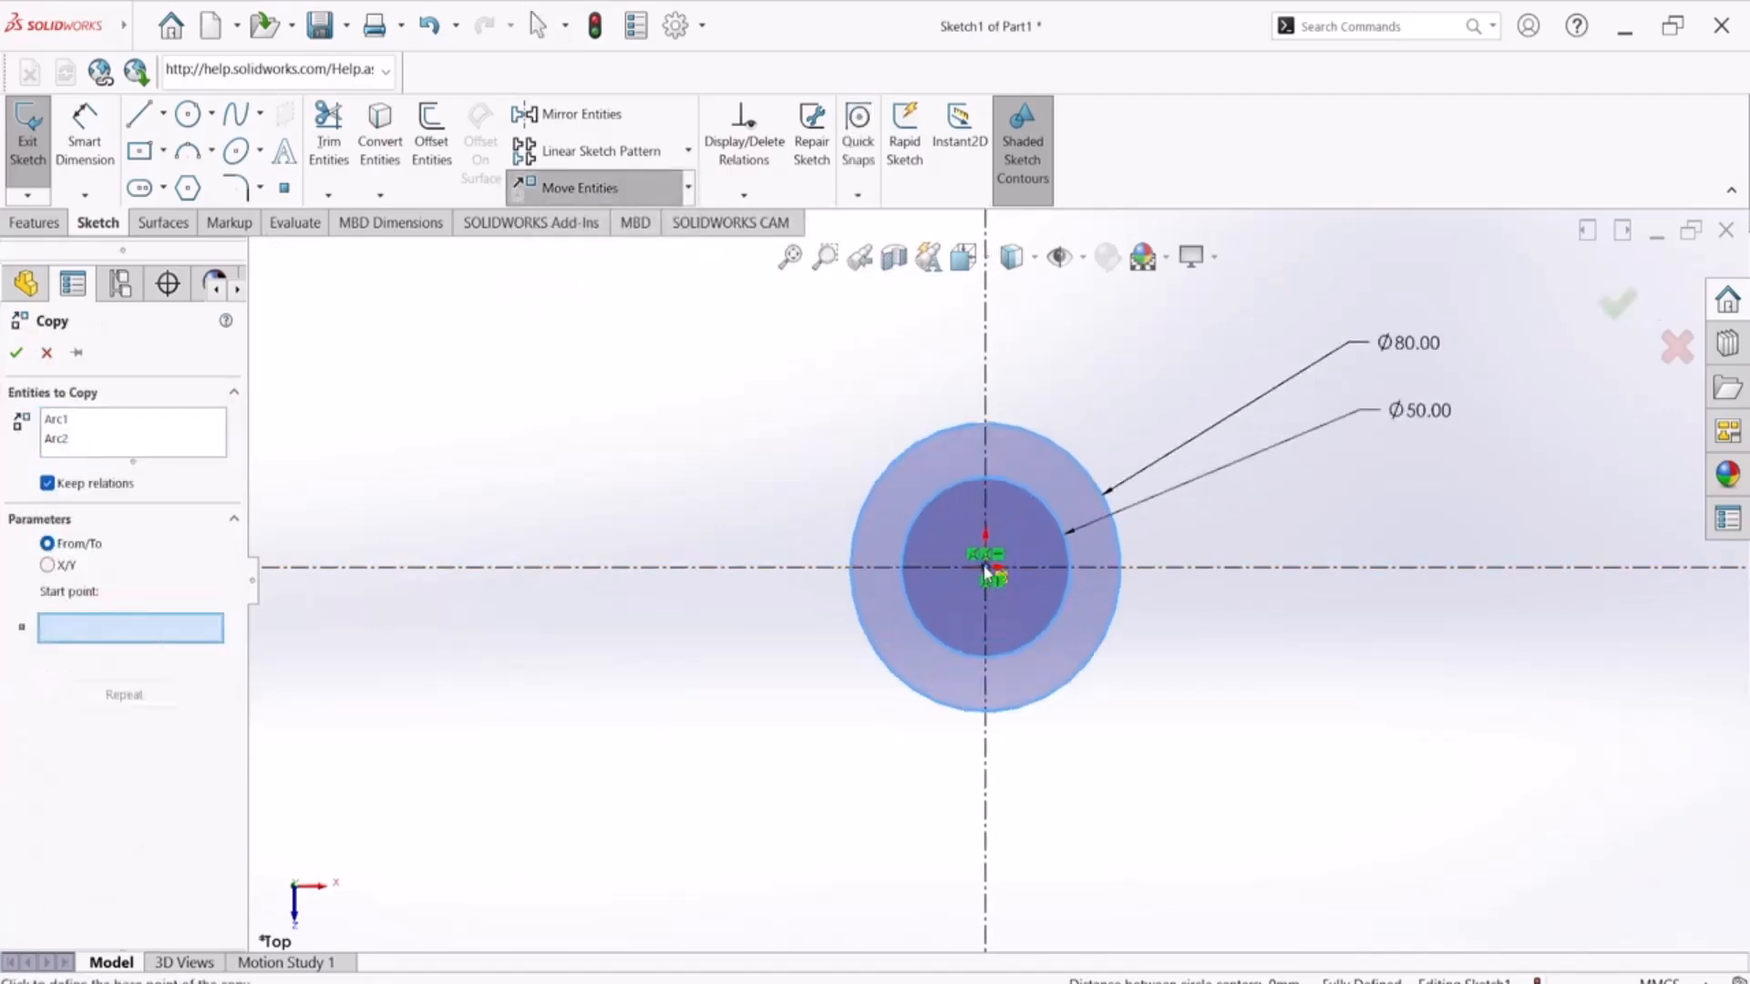
{"action": "left_click", "coordinate": [988, 572]}
{"action": "scroll", "coordinate": [996, 570], "scroll_direction": "up", "scroll_amount": 4}
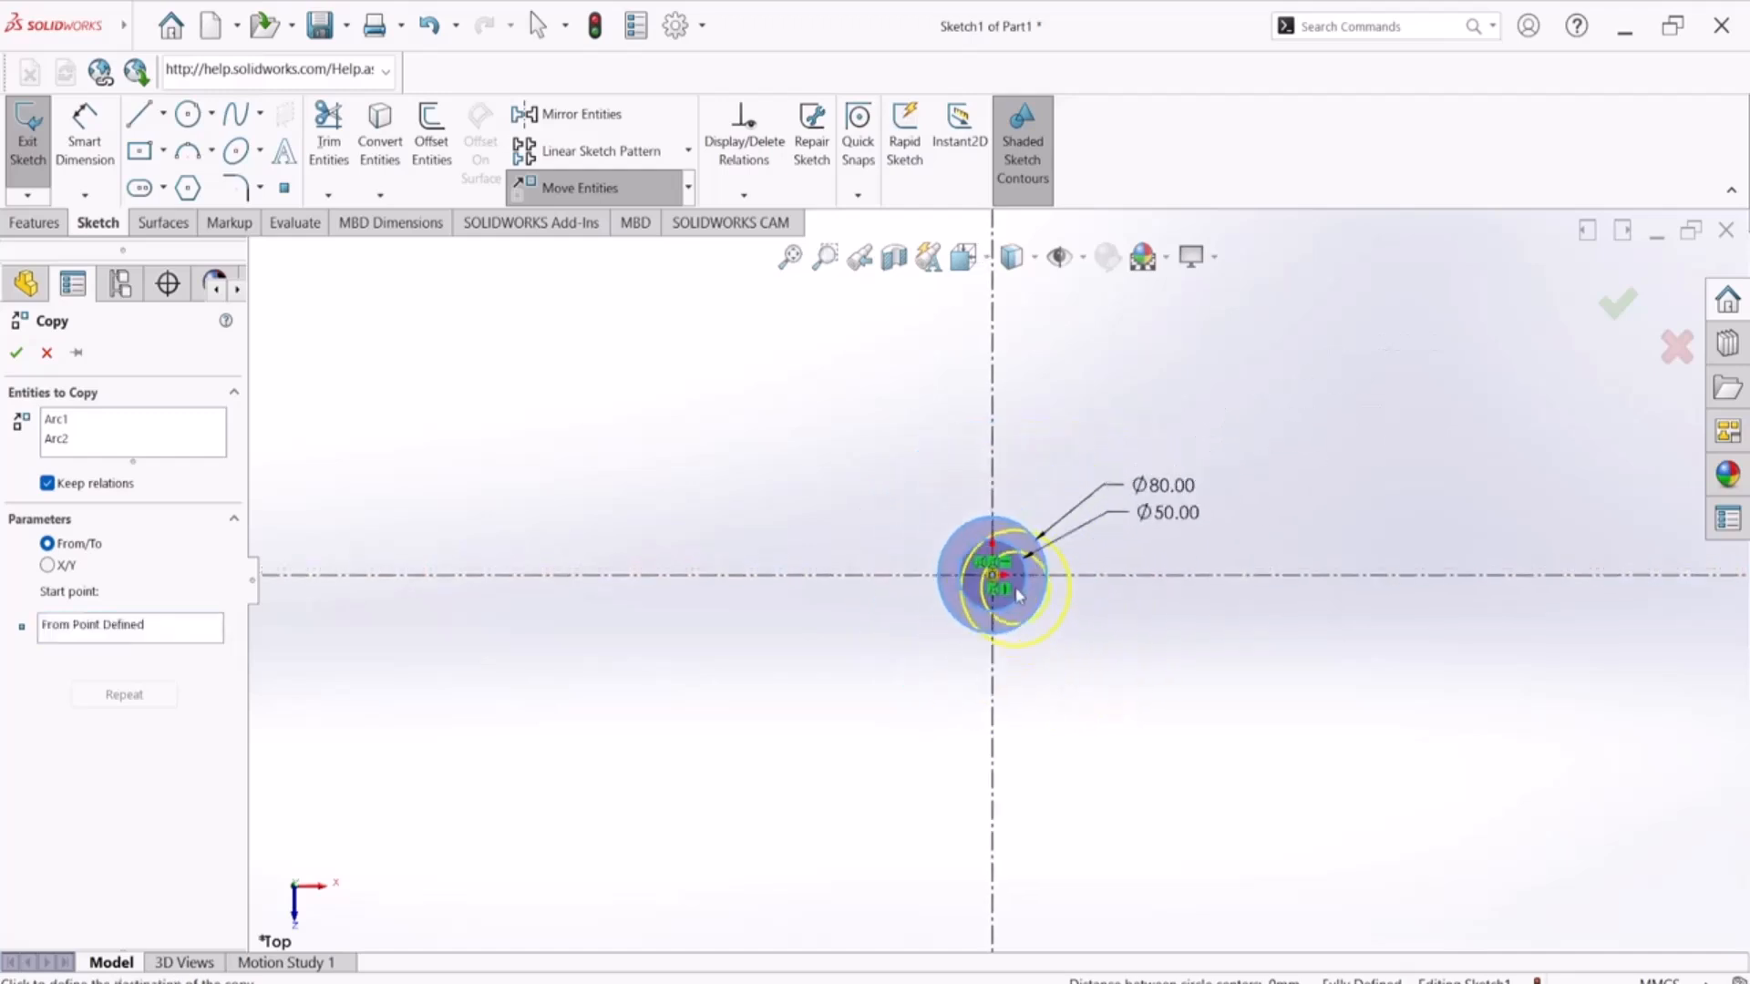
{"action": "scroll", "coordinate": [1003, 383], "scroll_direction": "up", "scroll_amount": 3}
{"action": "scroll", "coordinate": [995, 342], "scroll_direction": "down", "scroll_amount": 2}
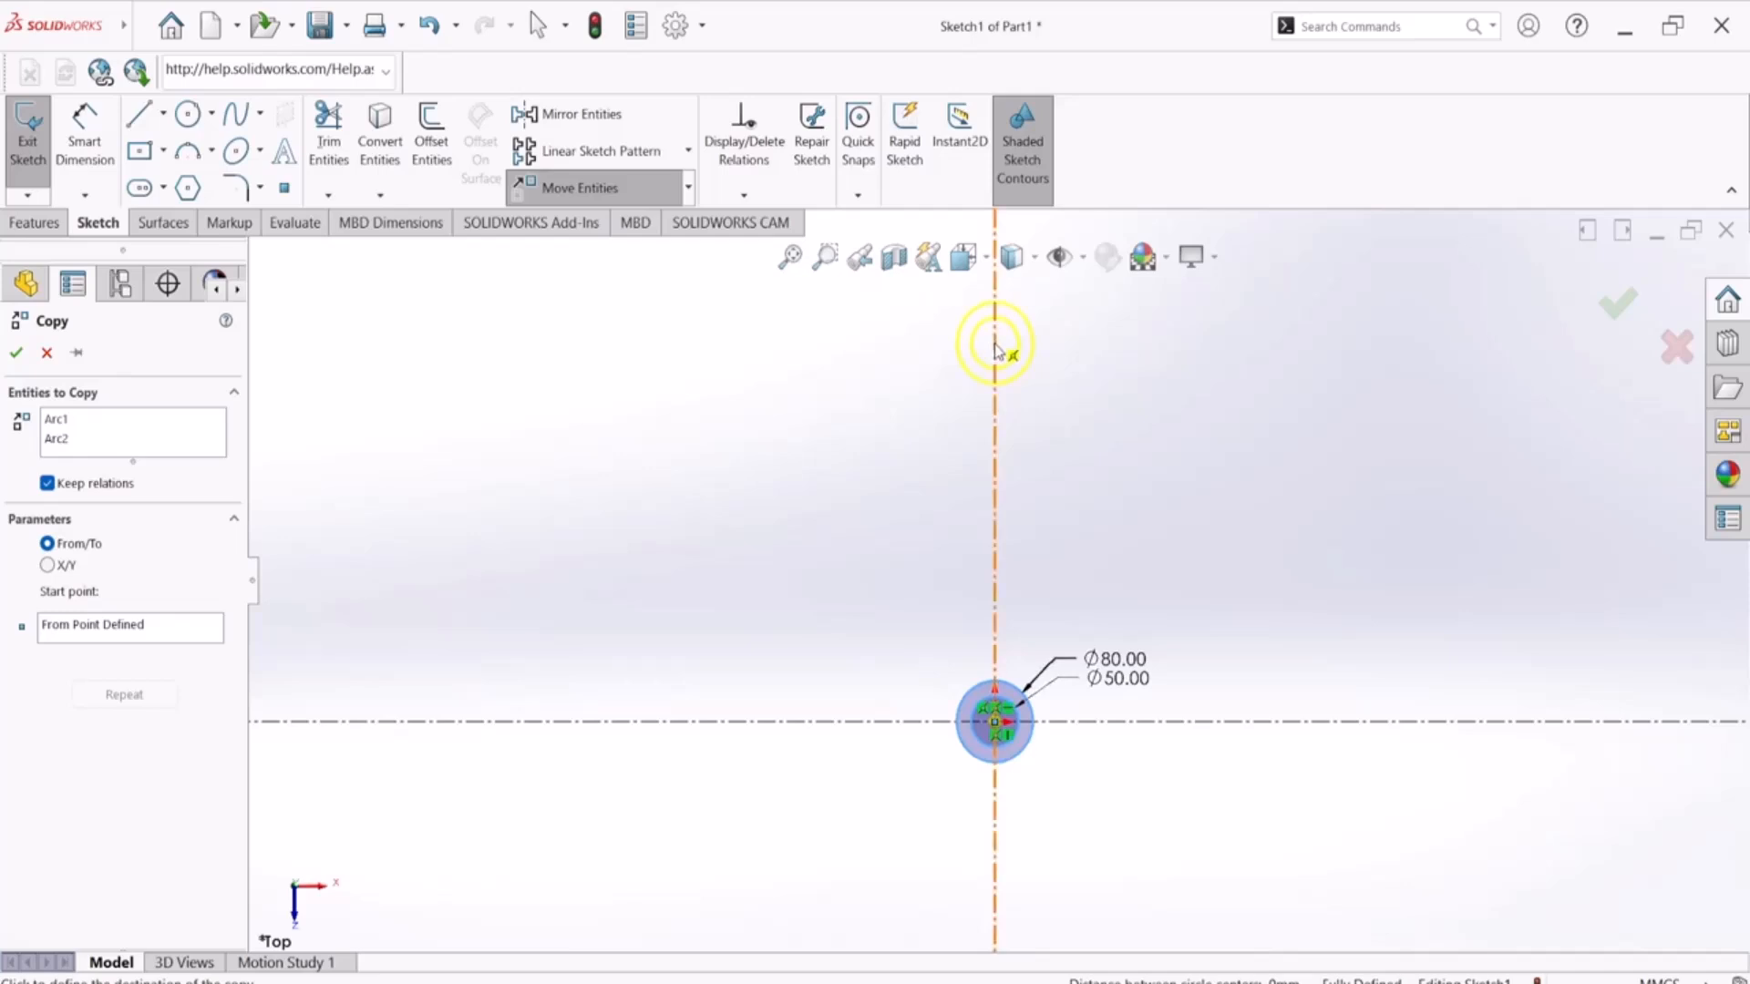
{"action": "left_click", "coordinate": [996, 348]}
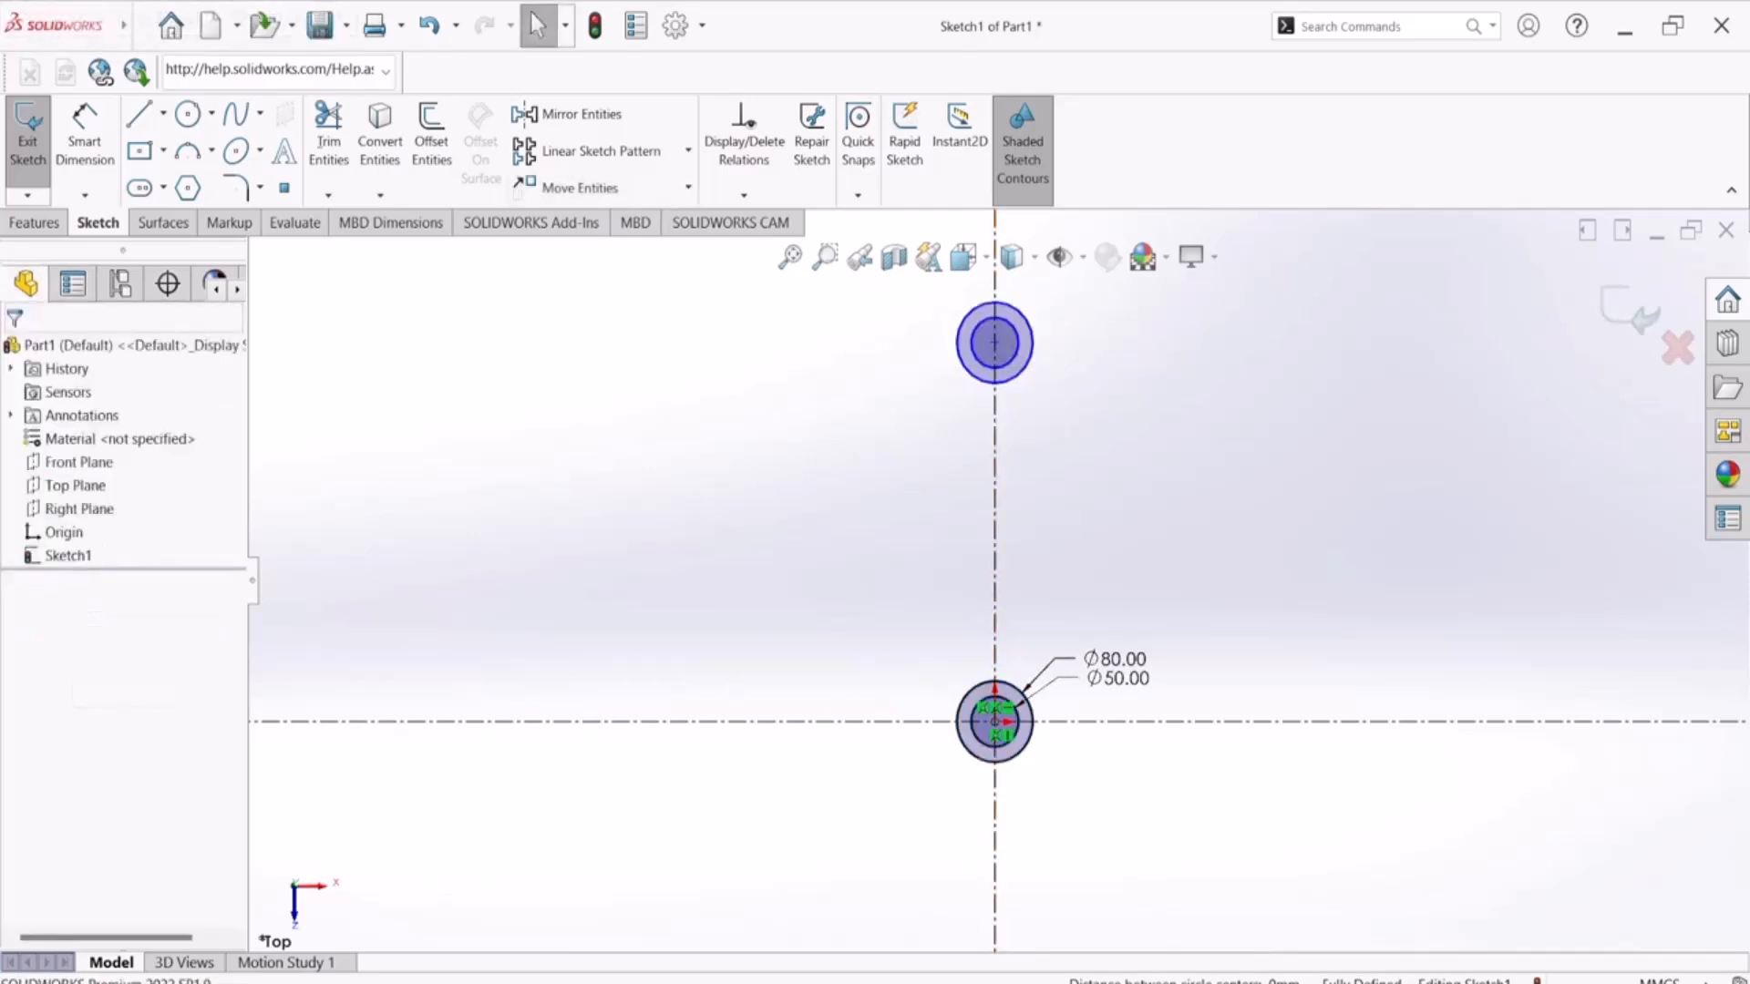
Step: Check the ring layout in the PDF drawing, and copy both origin circles with Copy Entities to a free point above and left of the origin
{"action": "key", "text": "alt+Tab"}
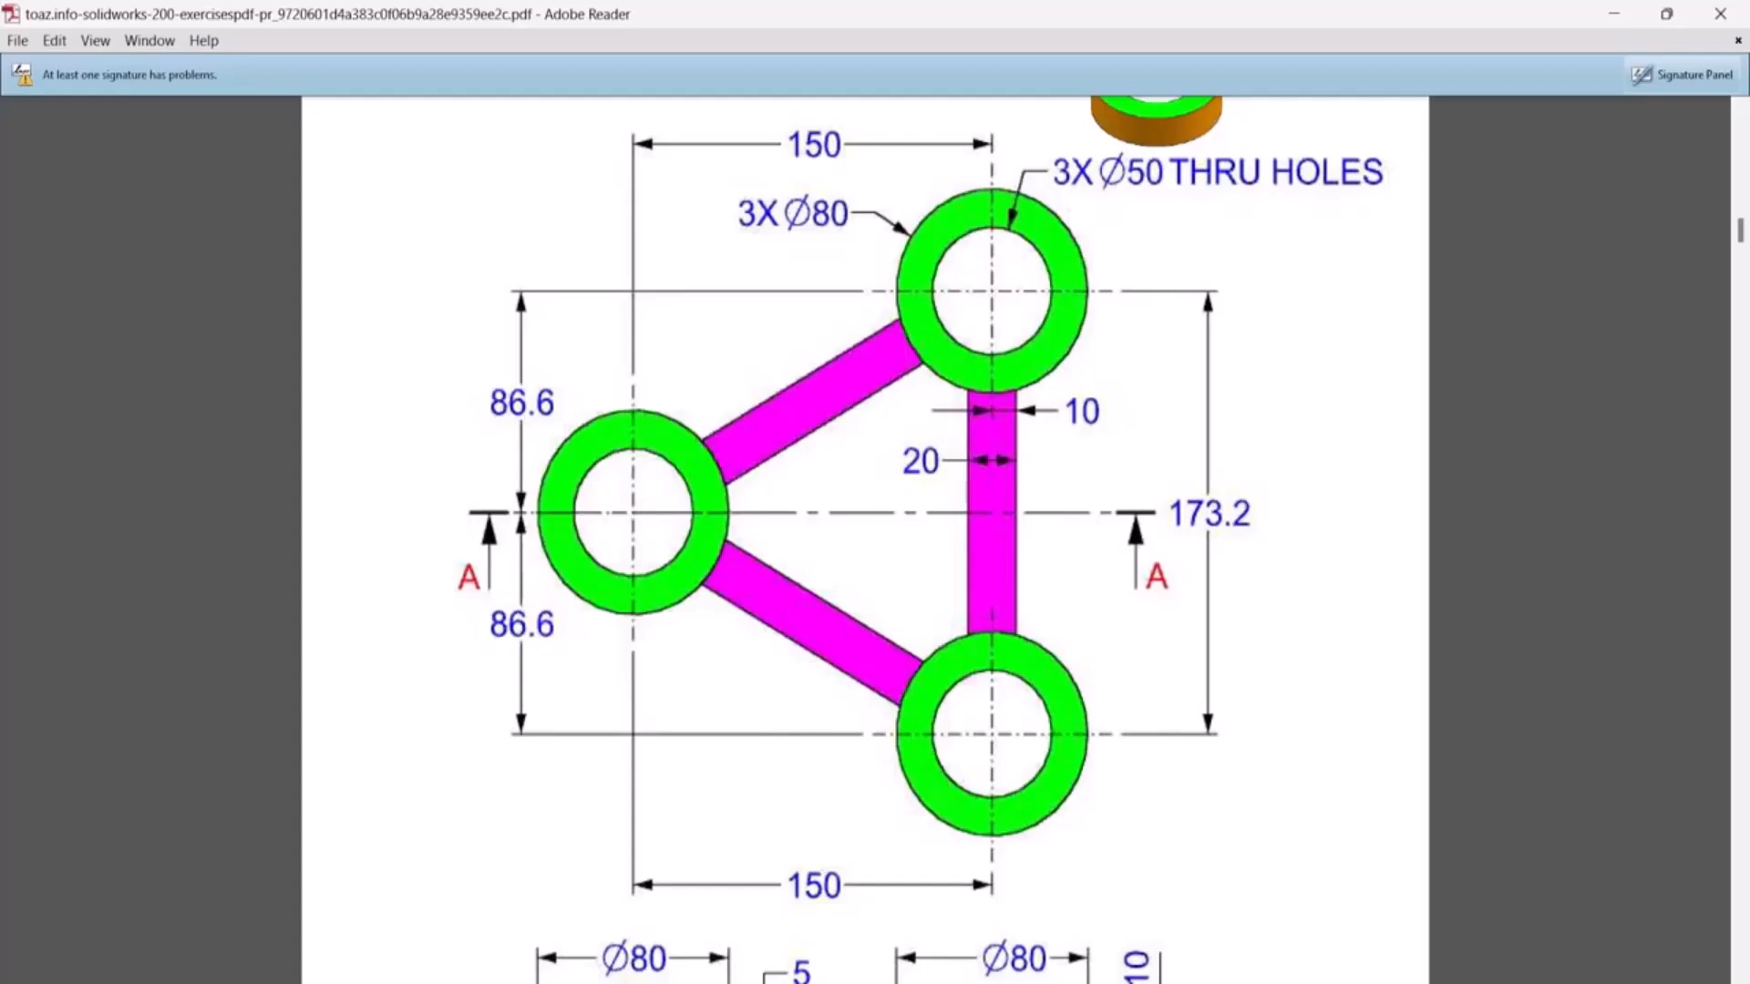
{"action": "key", "text": "alt+Tab"}
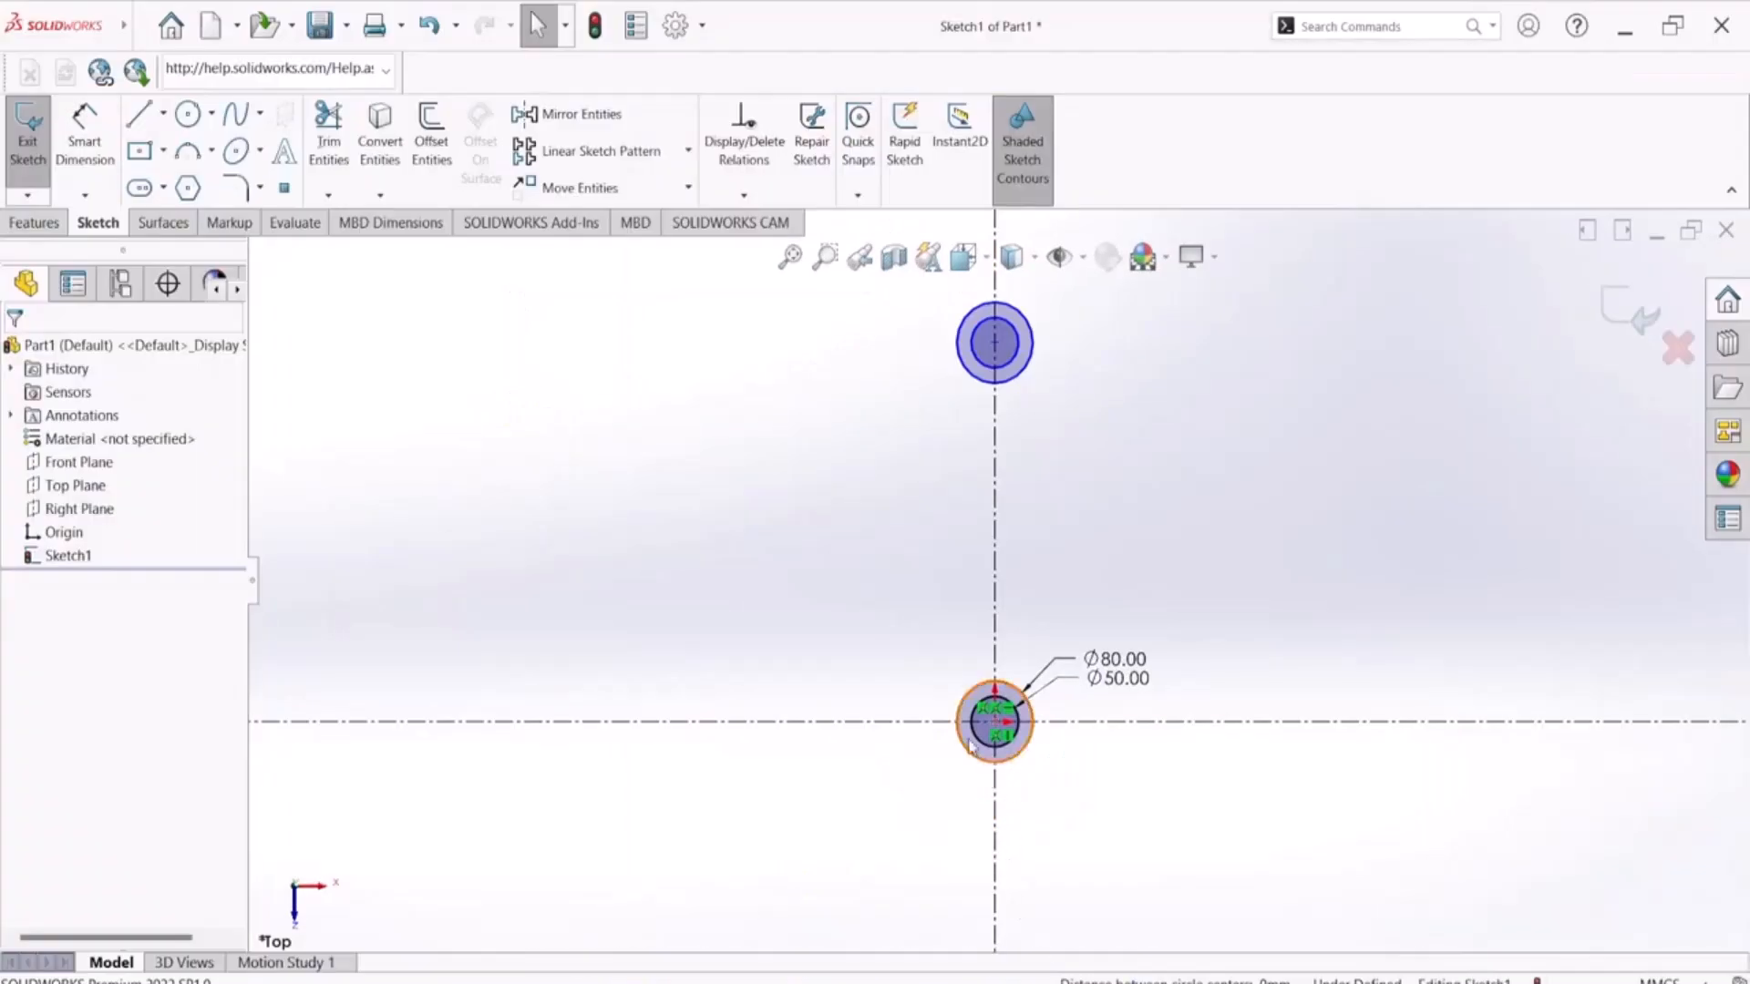
{"action": "scroll", "coordinate": [1030, 745], "scroll_direction": "down", "scroll_amount": 2}
{"action": "left_click", "coordinate": [1032, 752]}
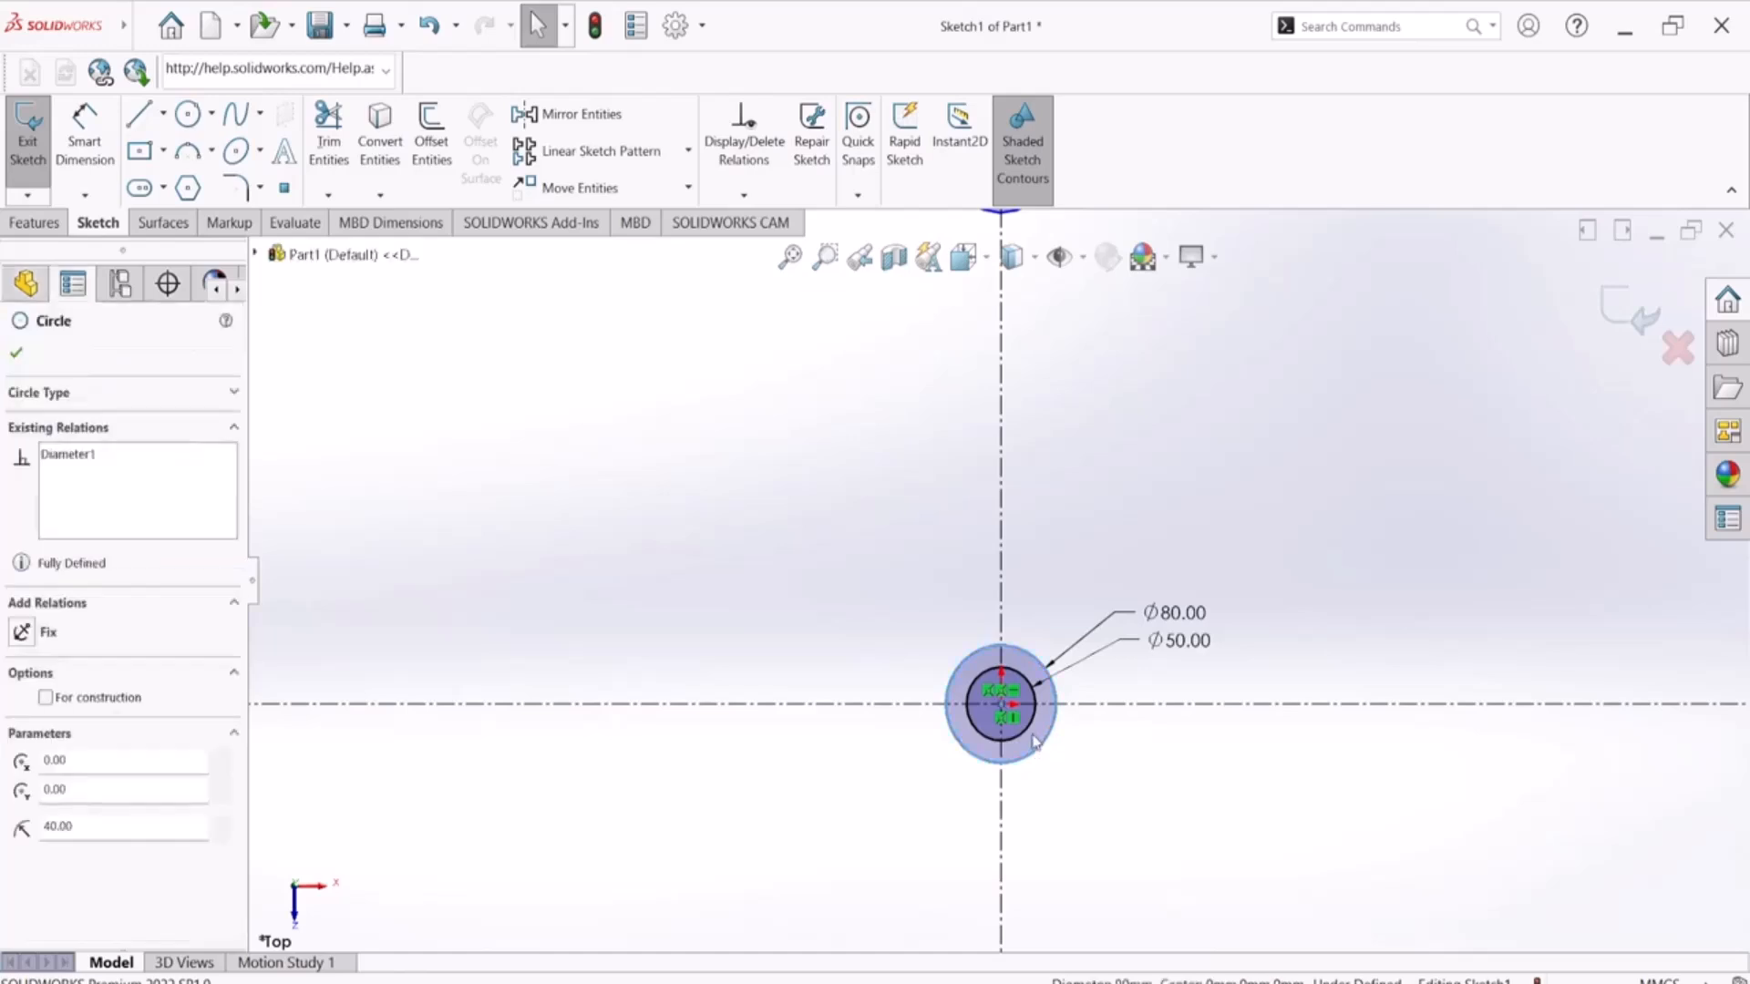
{"action": "left_click", "coordinate": [1028, 730], "text": "ctrl"}
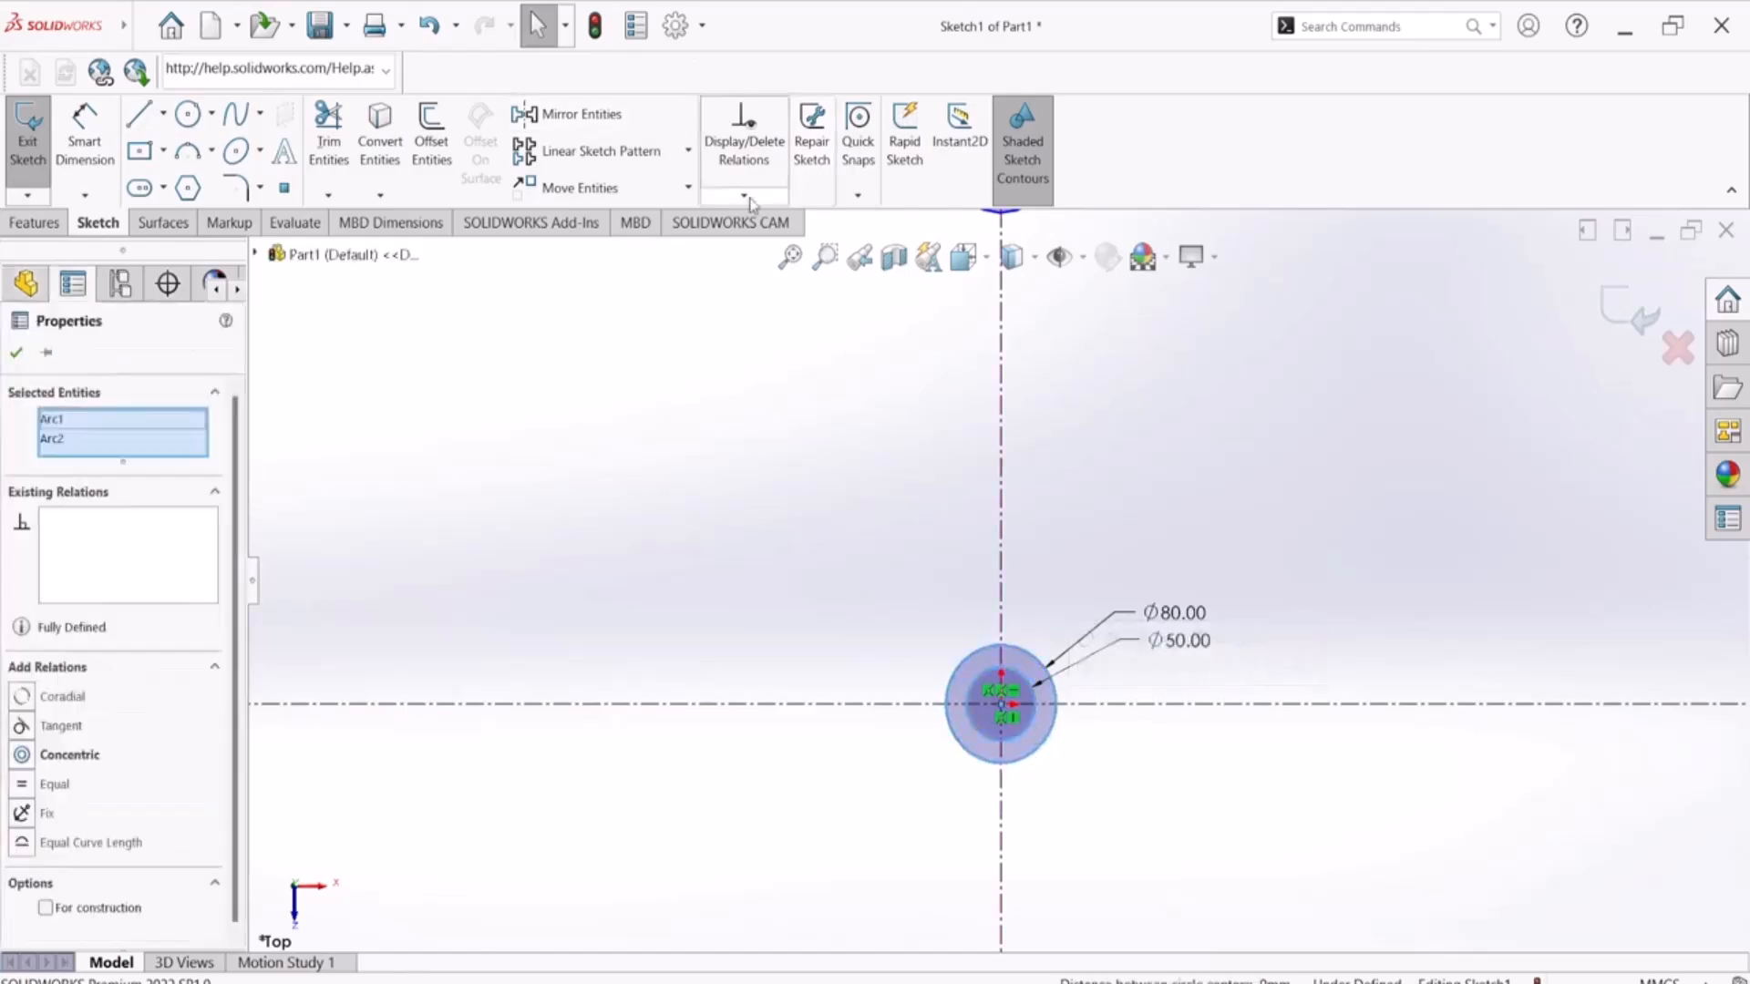
{"action": "left_click", "coordinate": [688, 188]}
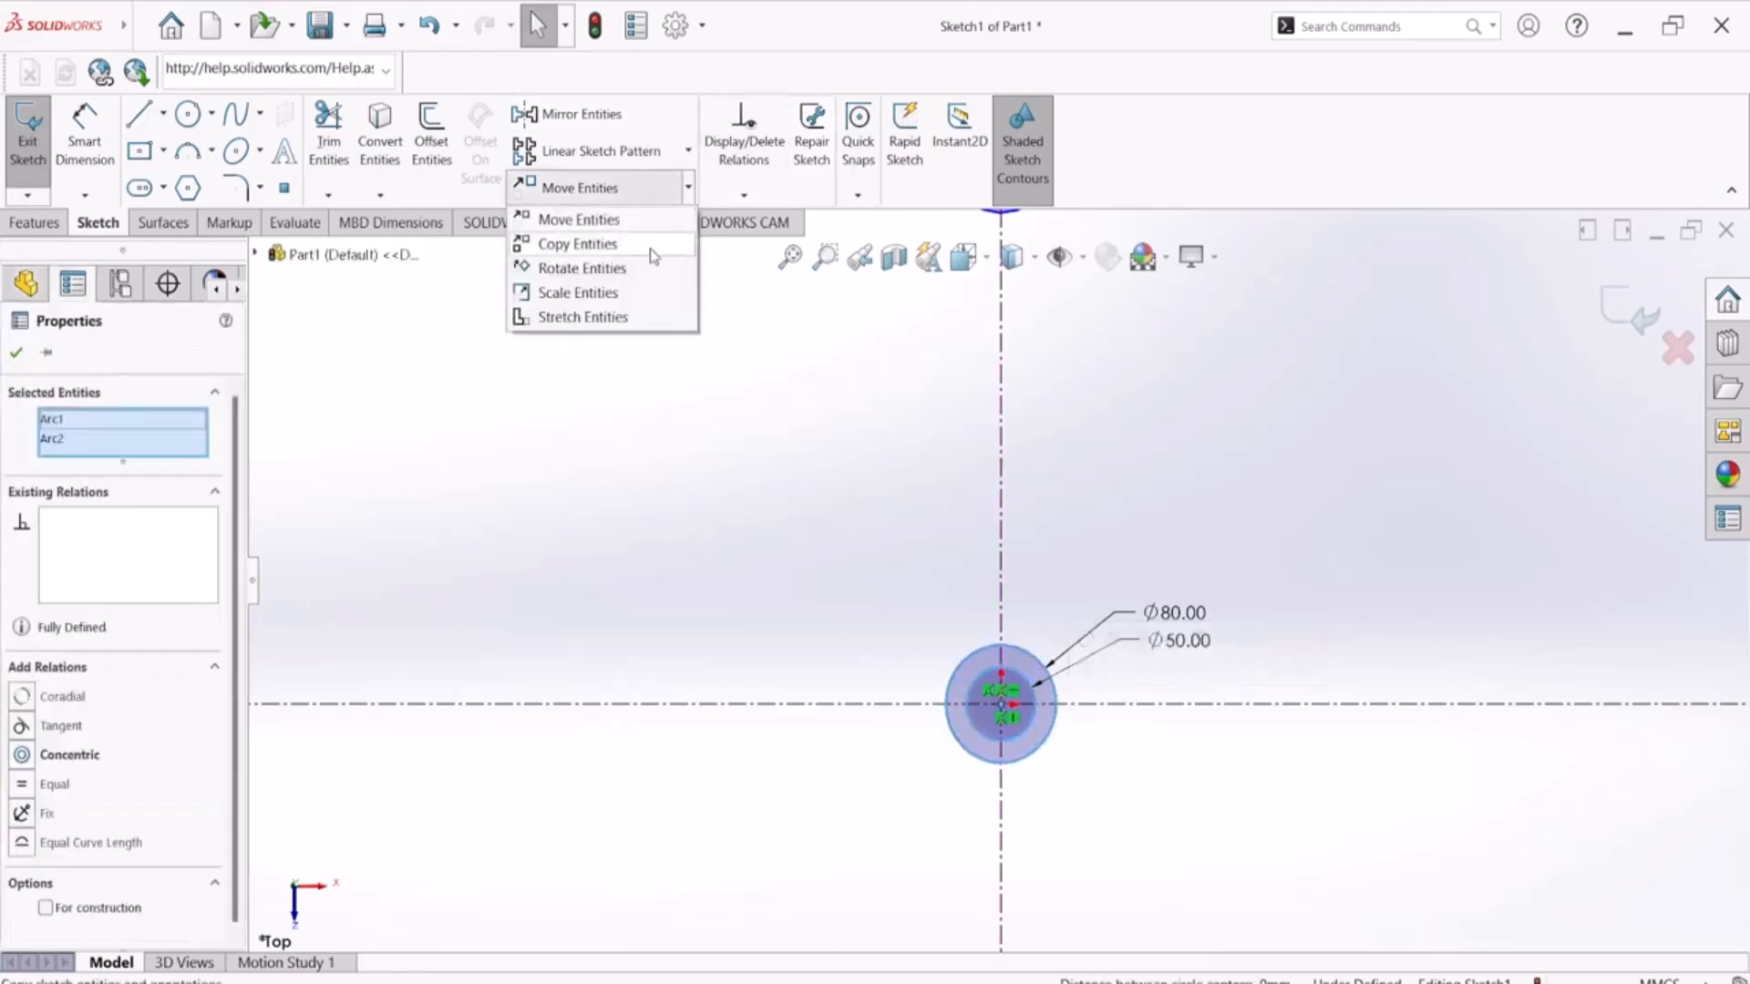
{"action": "left_click", "coordinate": [650, 250]}
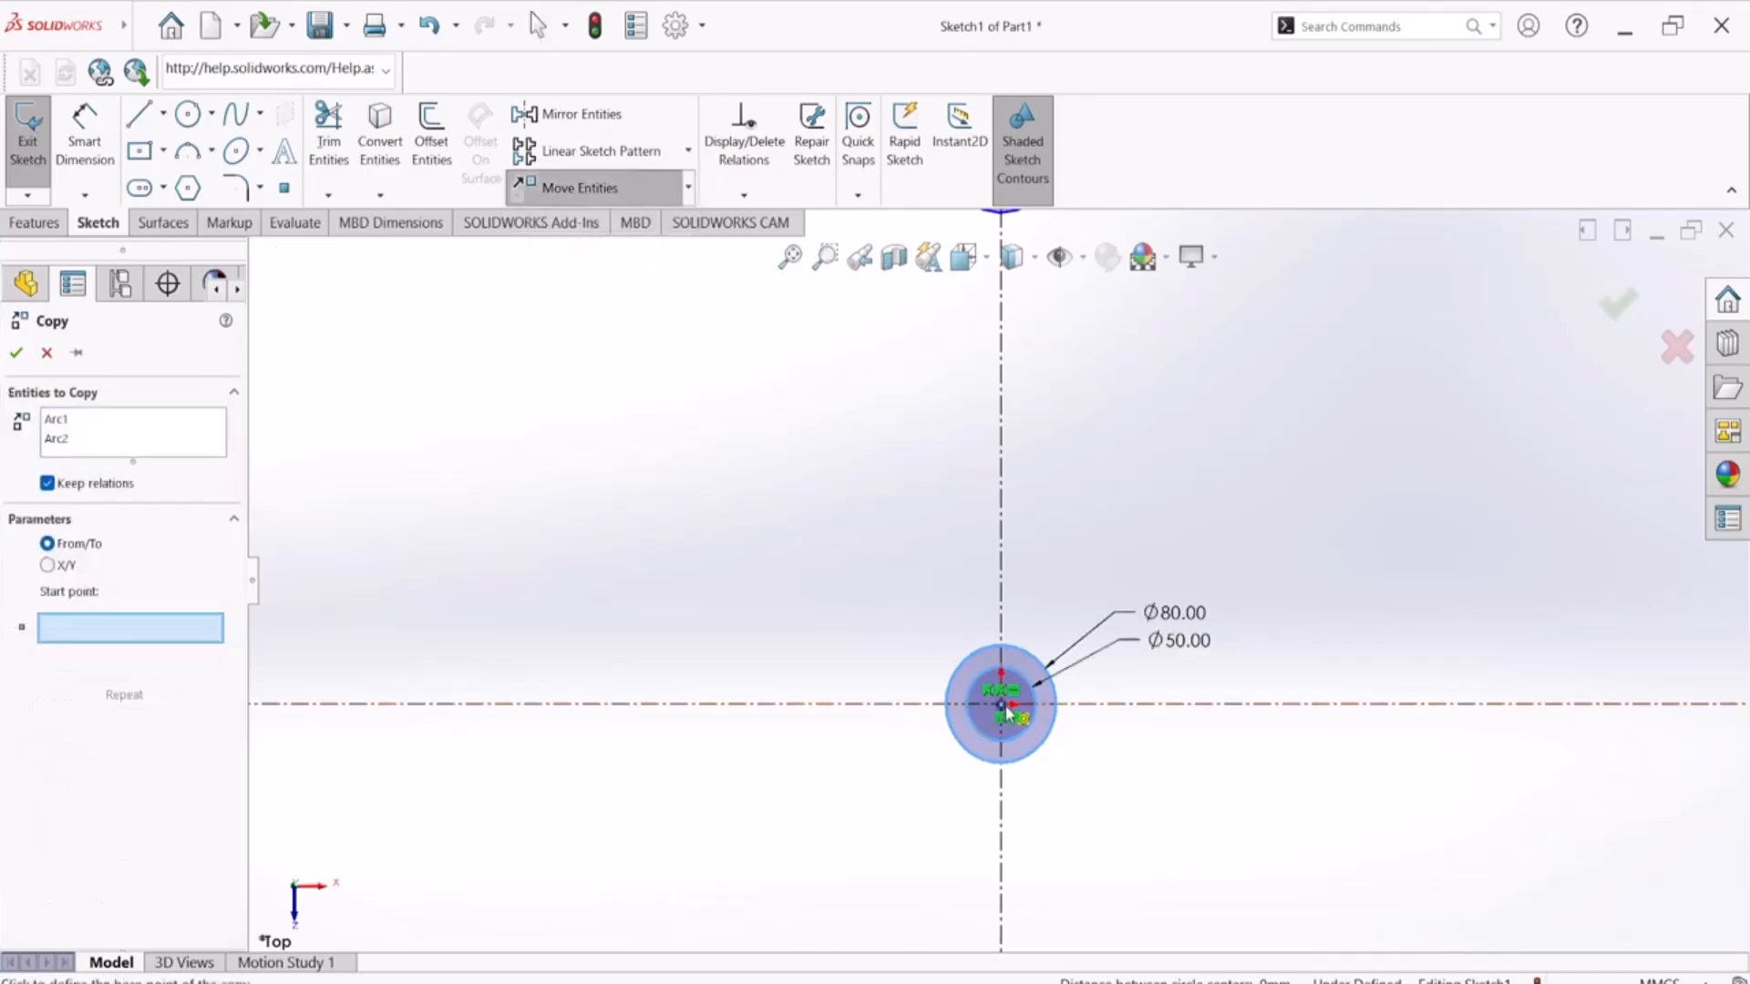
{"action": "scroll", "coordinate": [1002, 707], "scroll_direction": "down", "scroll_amount": 4}
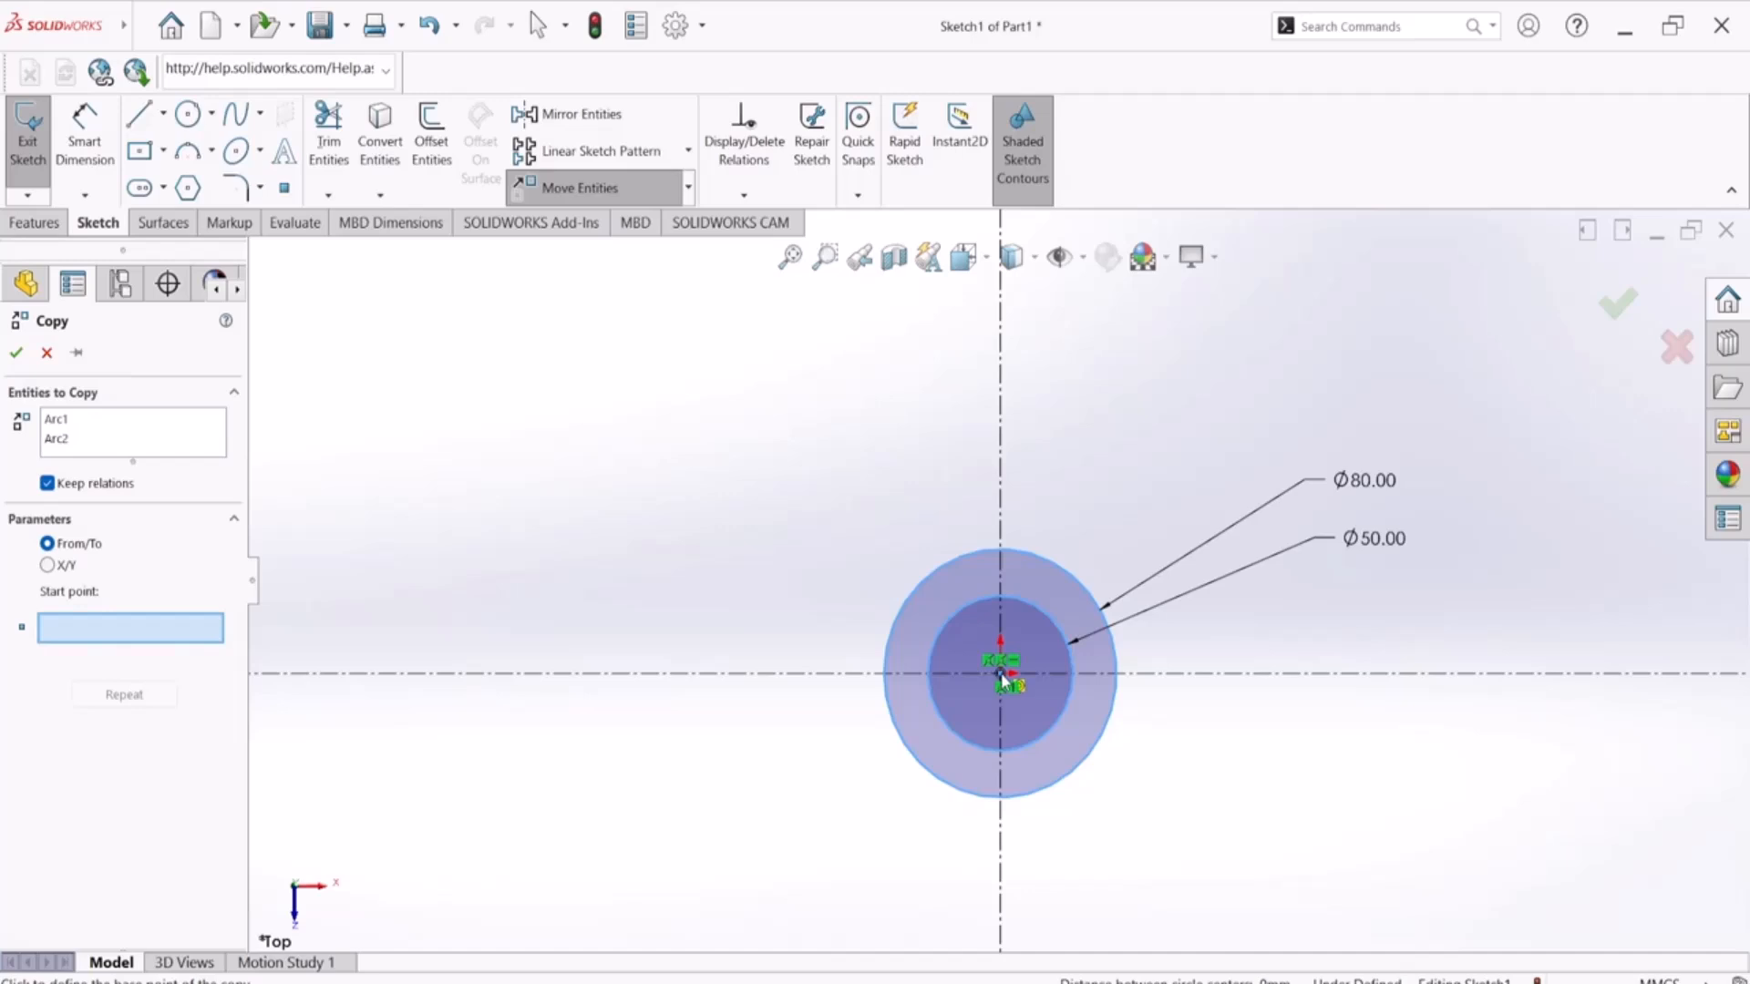
{"action": "left_click", "coordinate": [1003, 676]}
{"action": "scroll", "coordinate": [875, 592], "scroll_direction": "up", "scroll_amount": 4}
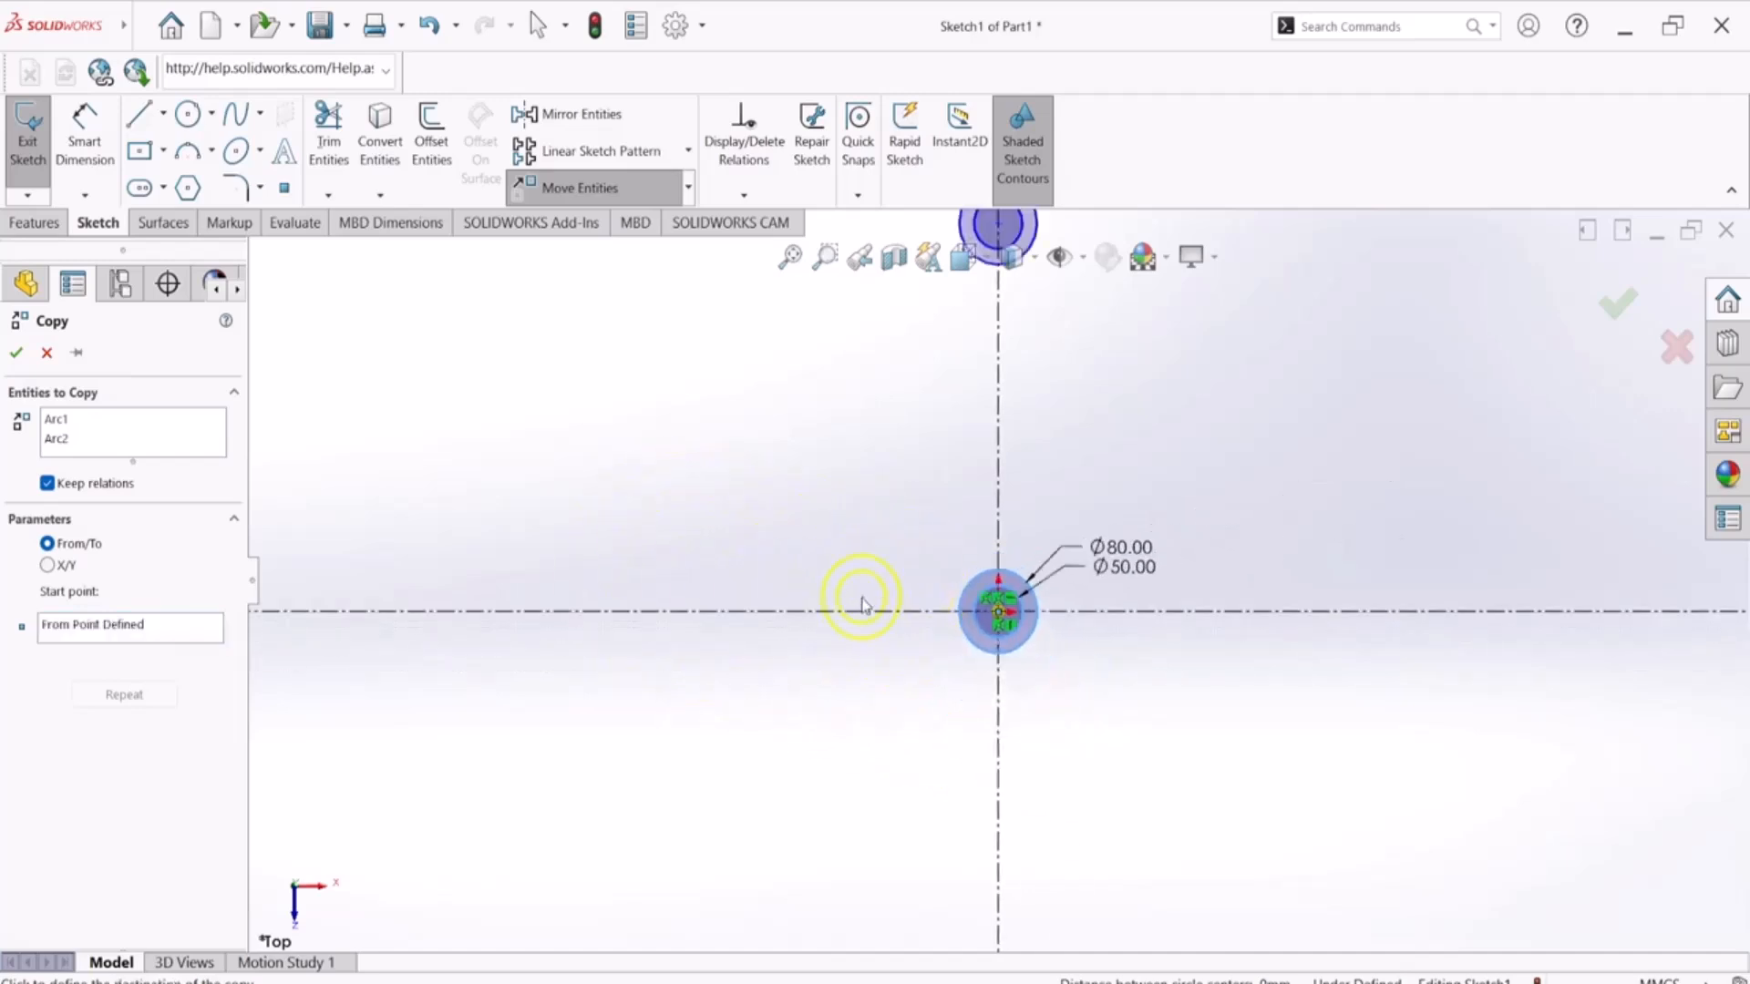
{"action": "scroll", "coordinate": [857, 597], "scroll_direction": "up", "scroll_amount": 2}
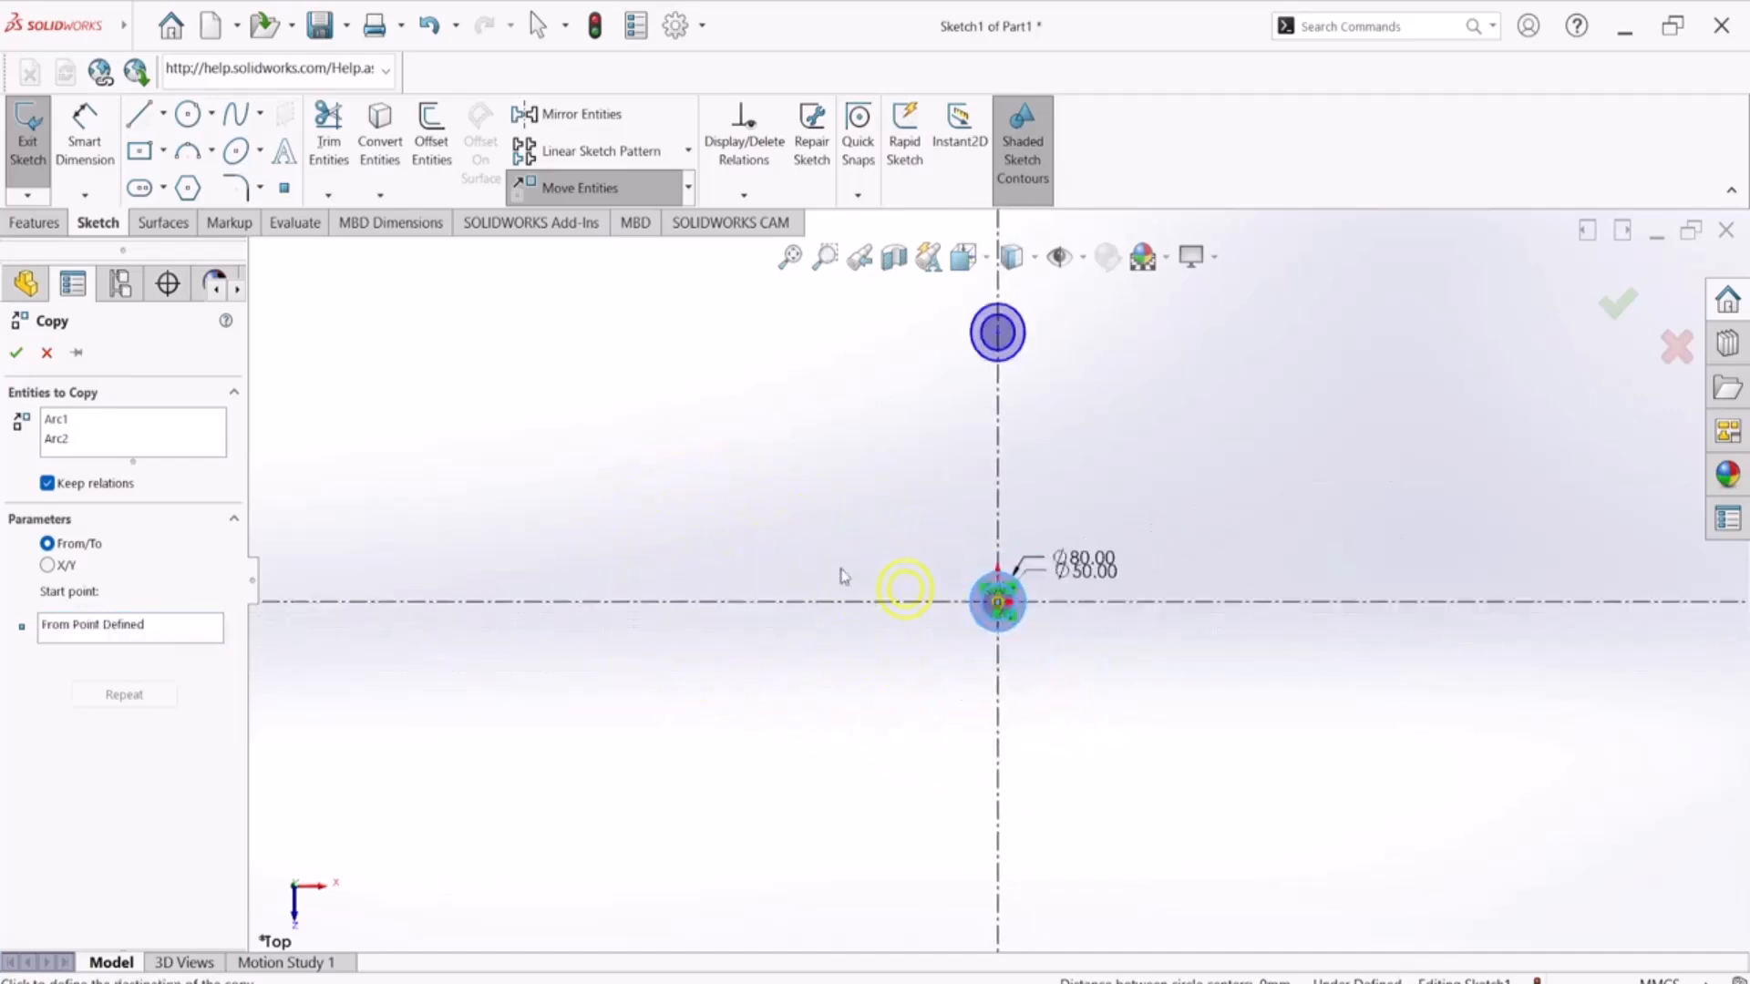
{"action": "left_click", "coordinate": [750, 447]}
{"action": "scroll", "coordinate": [844, 547], "scroll_direction": "down", "scroll_amount": 1}
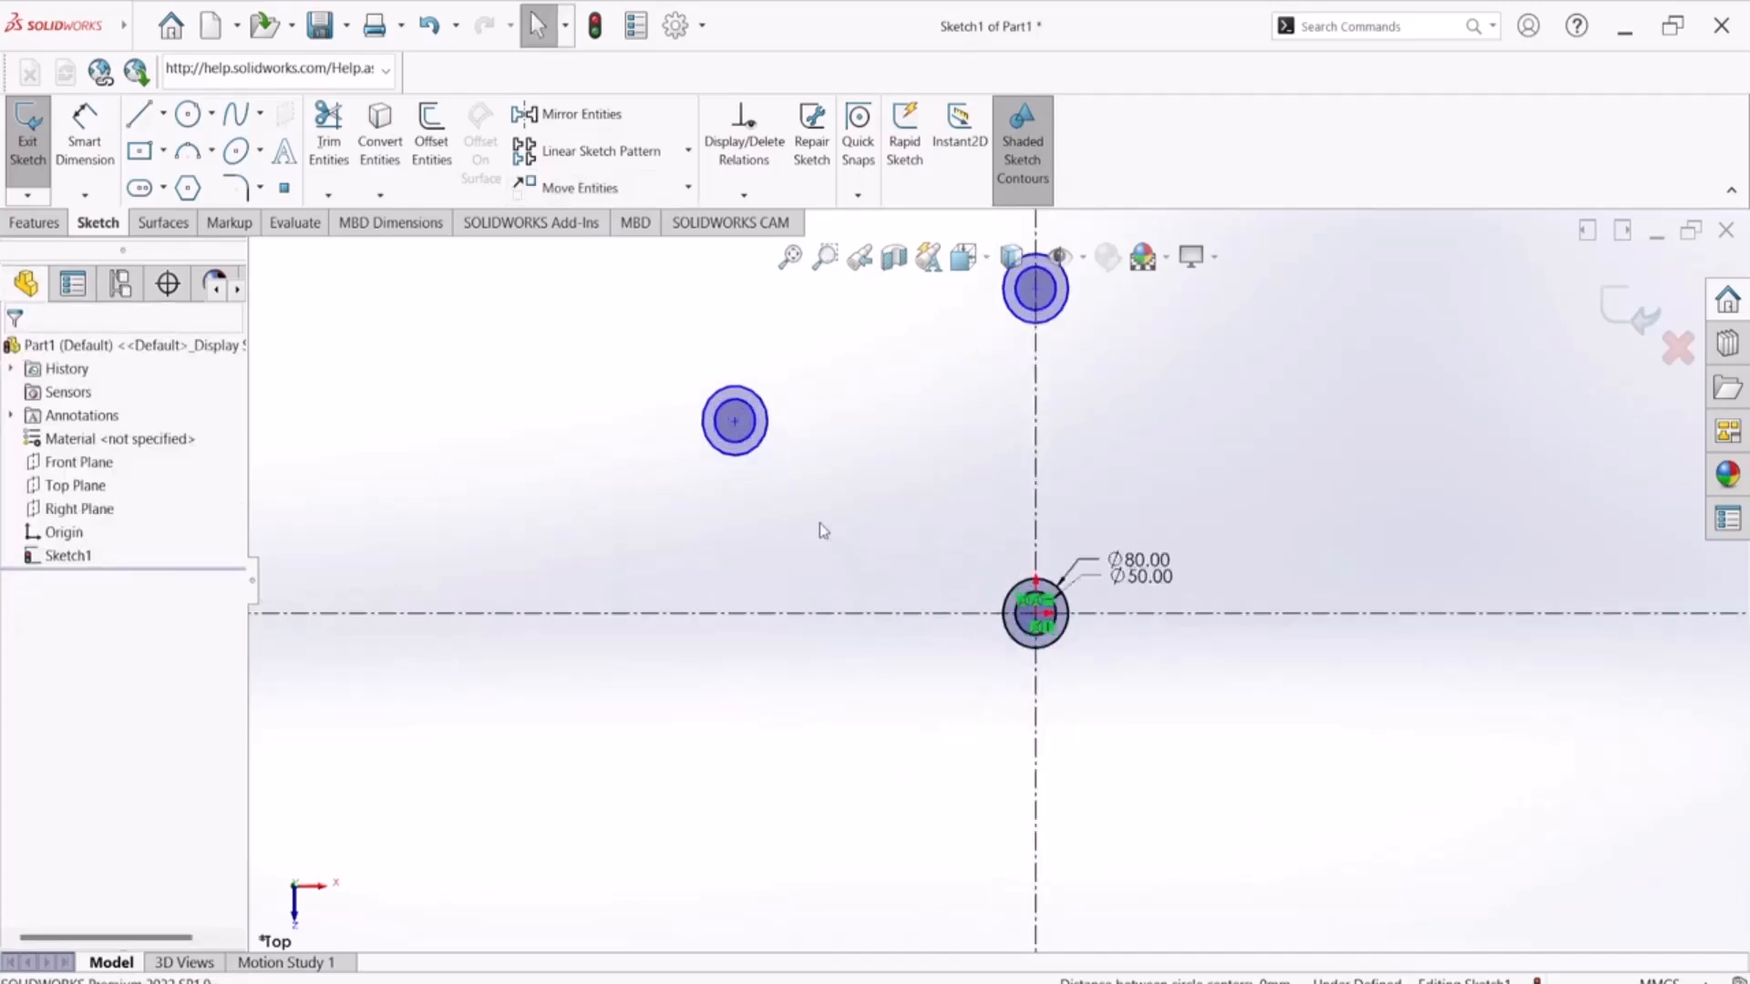
Step: Sketch a vertical midpoint construction line about 158 mm long, centred on the third ring's centre
{"action": "scroll", "coordinate": [773, 520], "scroll_direction": "up", "scroll_amount": 3}
{"action": "scroll", "coordinate": [988, 461], "scroll_direction": "down", "scroll_amount": 3}
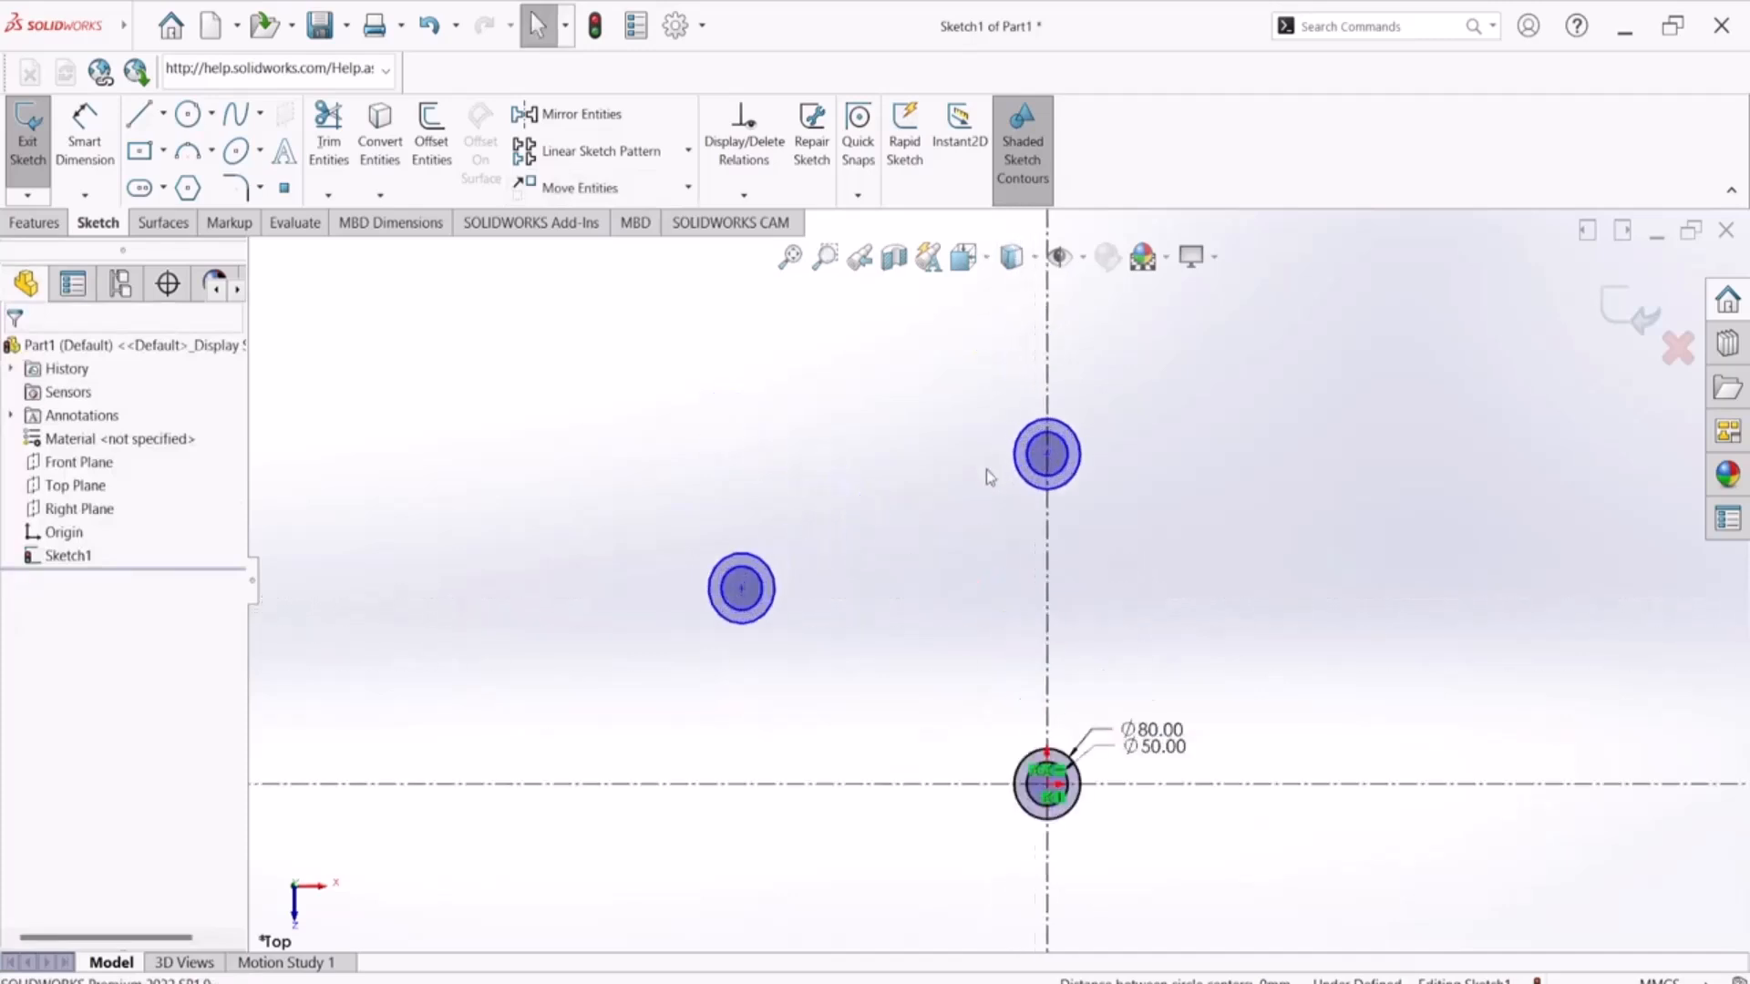
{"action": "left_click", "coordinate": [164, 115]}
{"action": "left_click", "coordinate": [173, 168]}
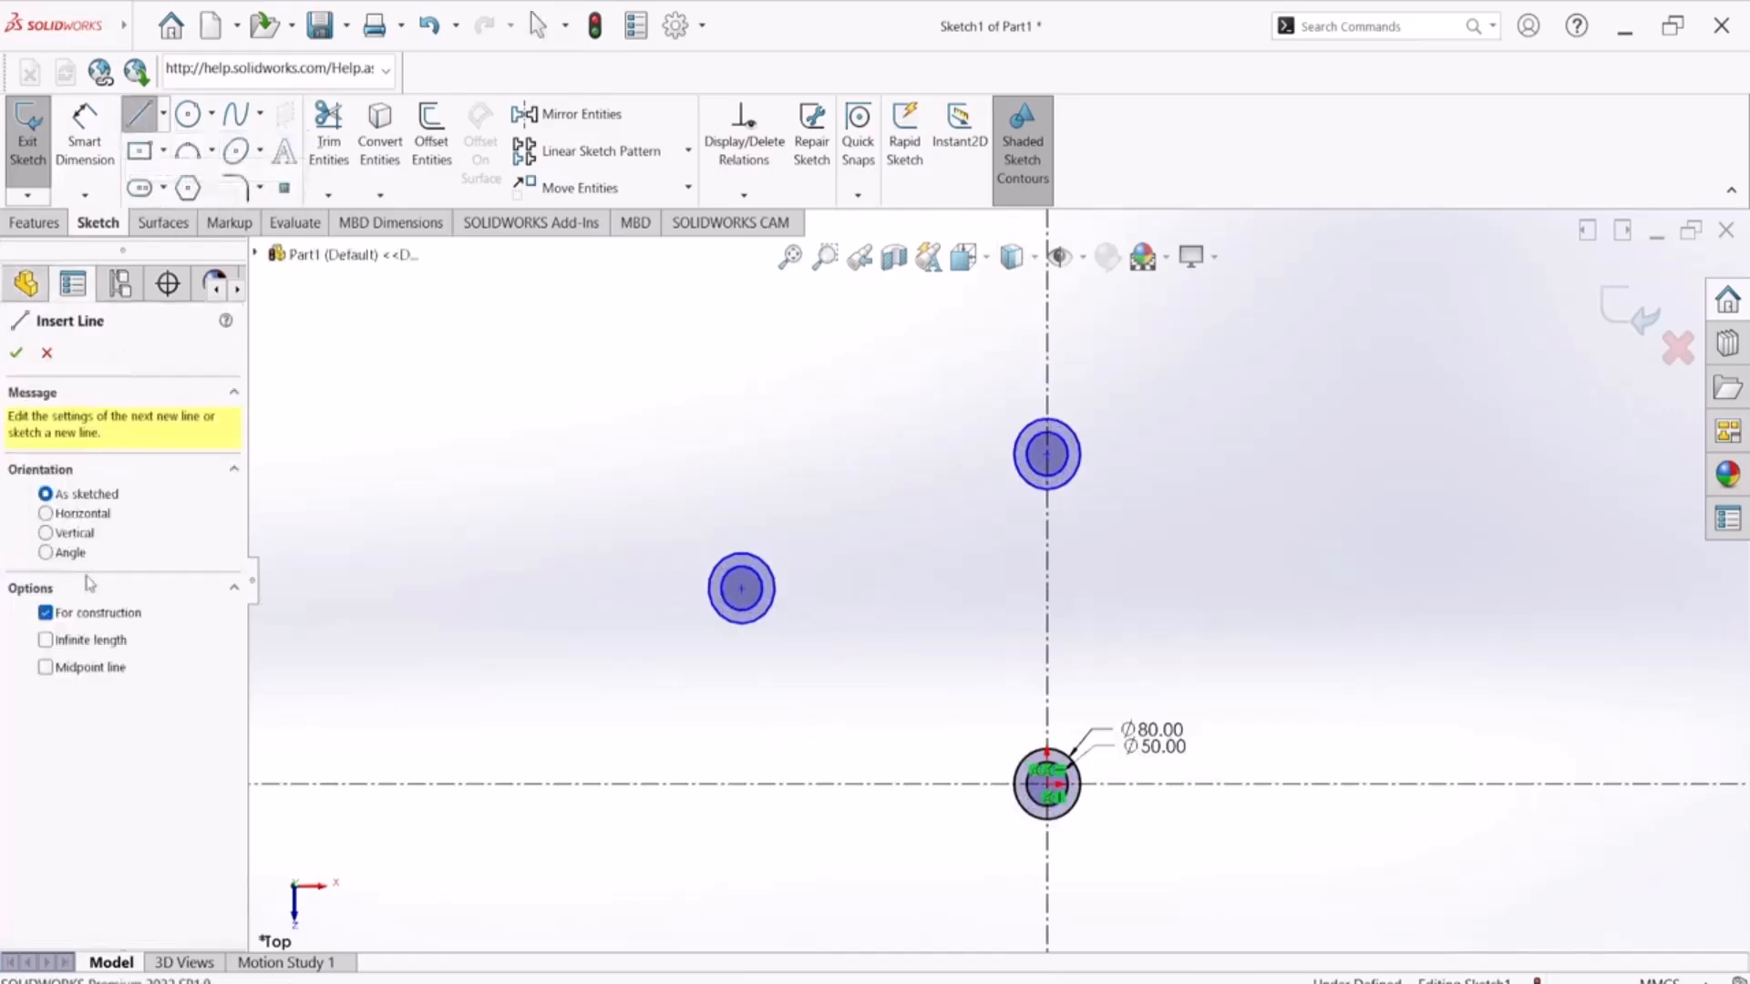
{"action": "left_click", "coordinate": [95, 666]}
{"action": "scroll", "coordinate": [696, 632], "scroll_direction": "down", "scroll_amount": 2}
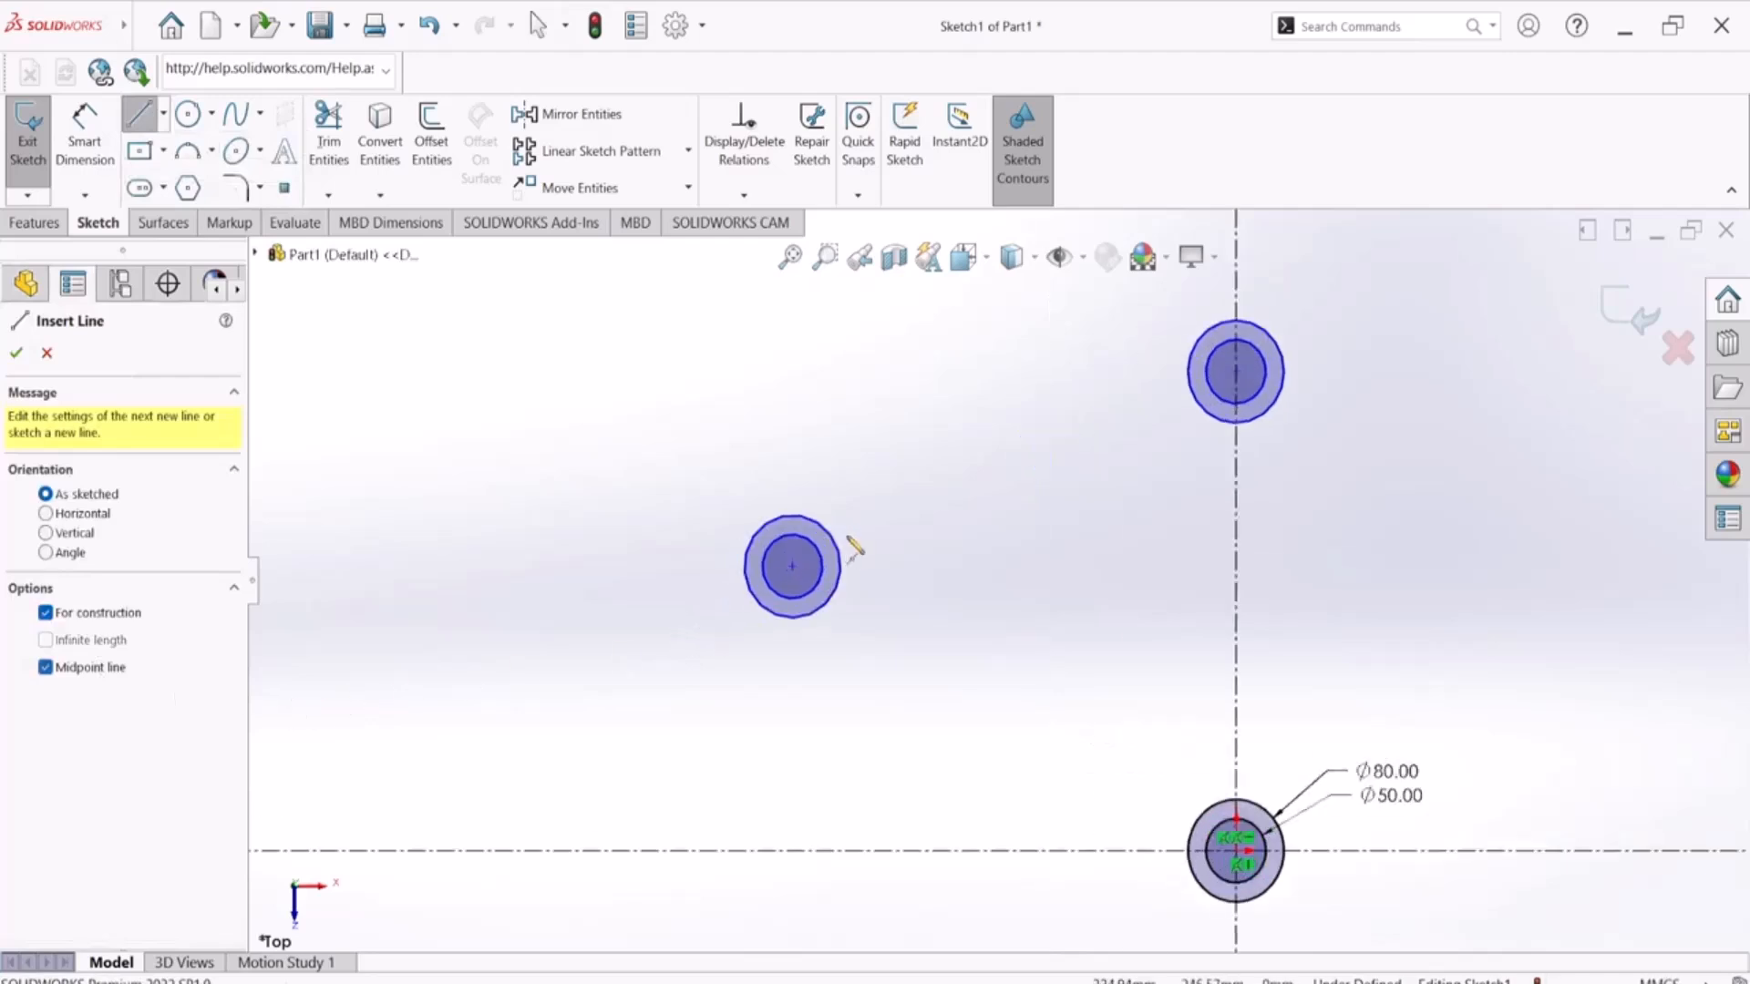
{"action": "left_click", "coordinate": [792, 567]}
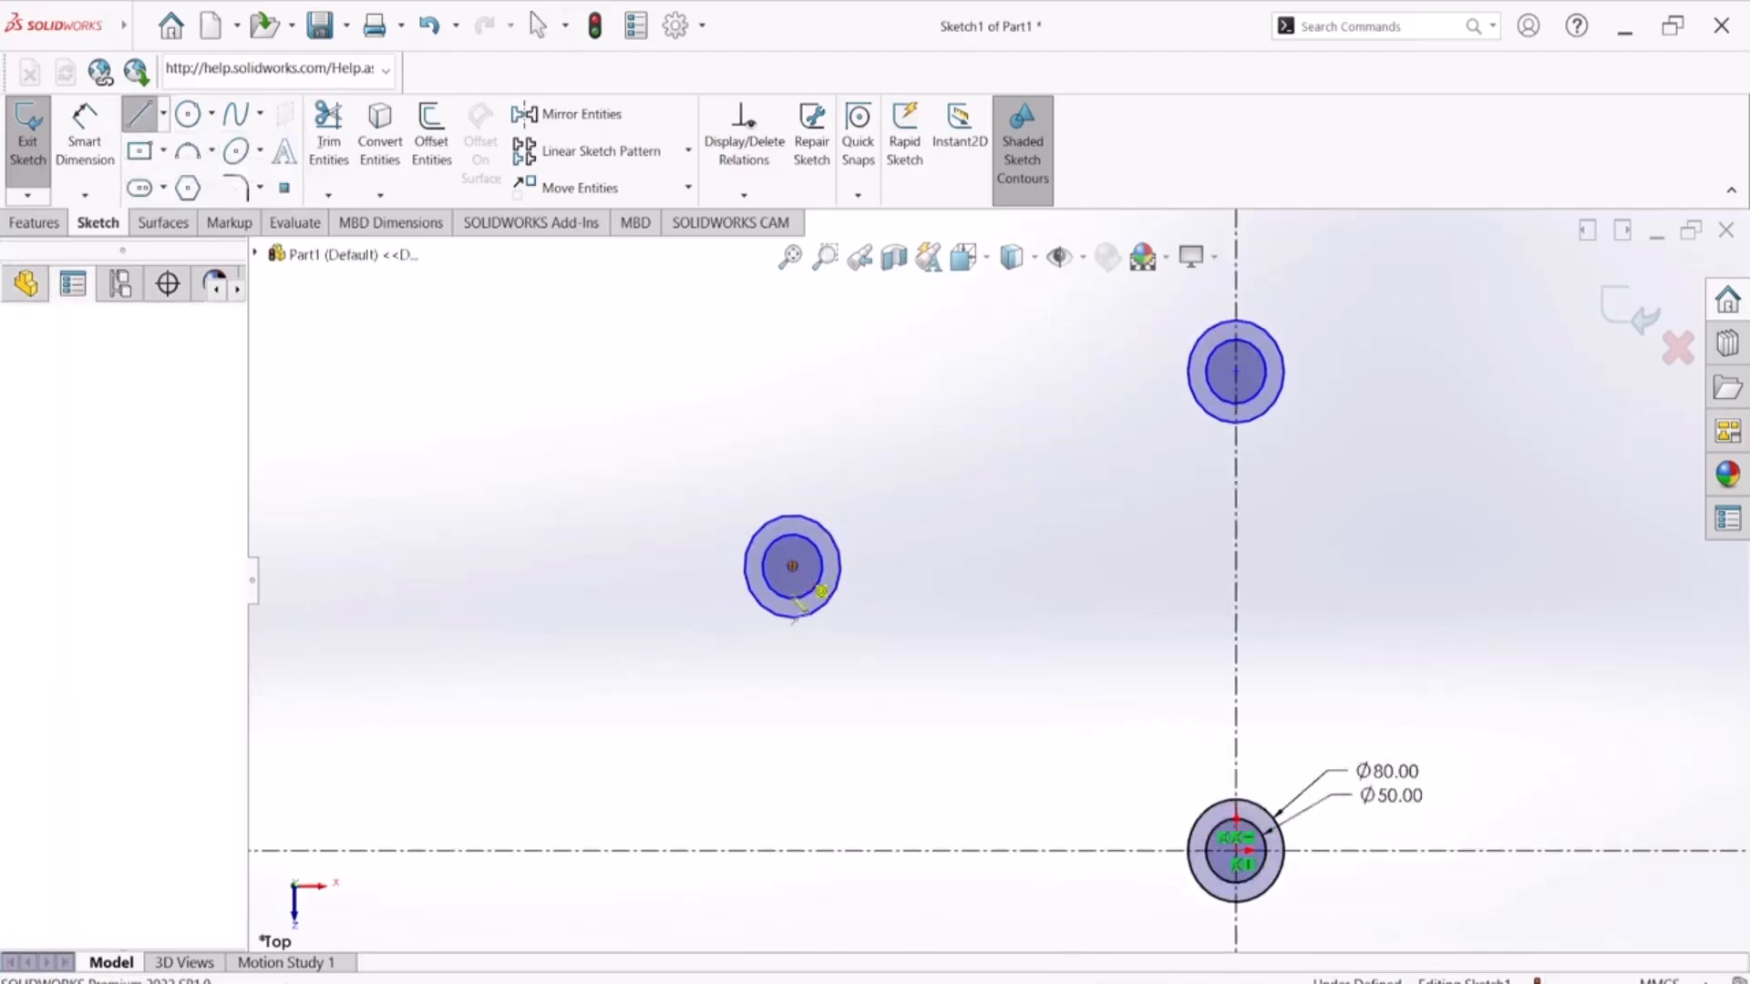
{"action": "left_click", "coordinate": [792, 668]}
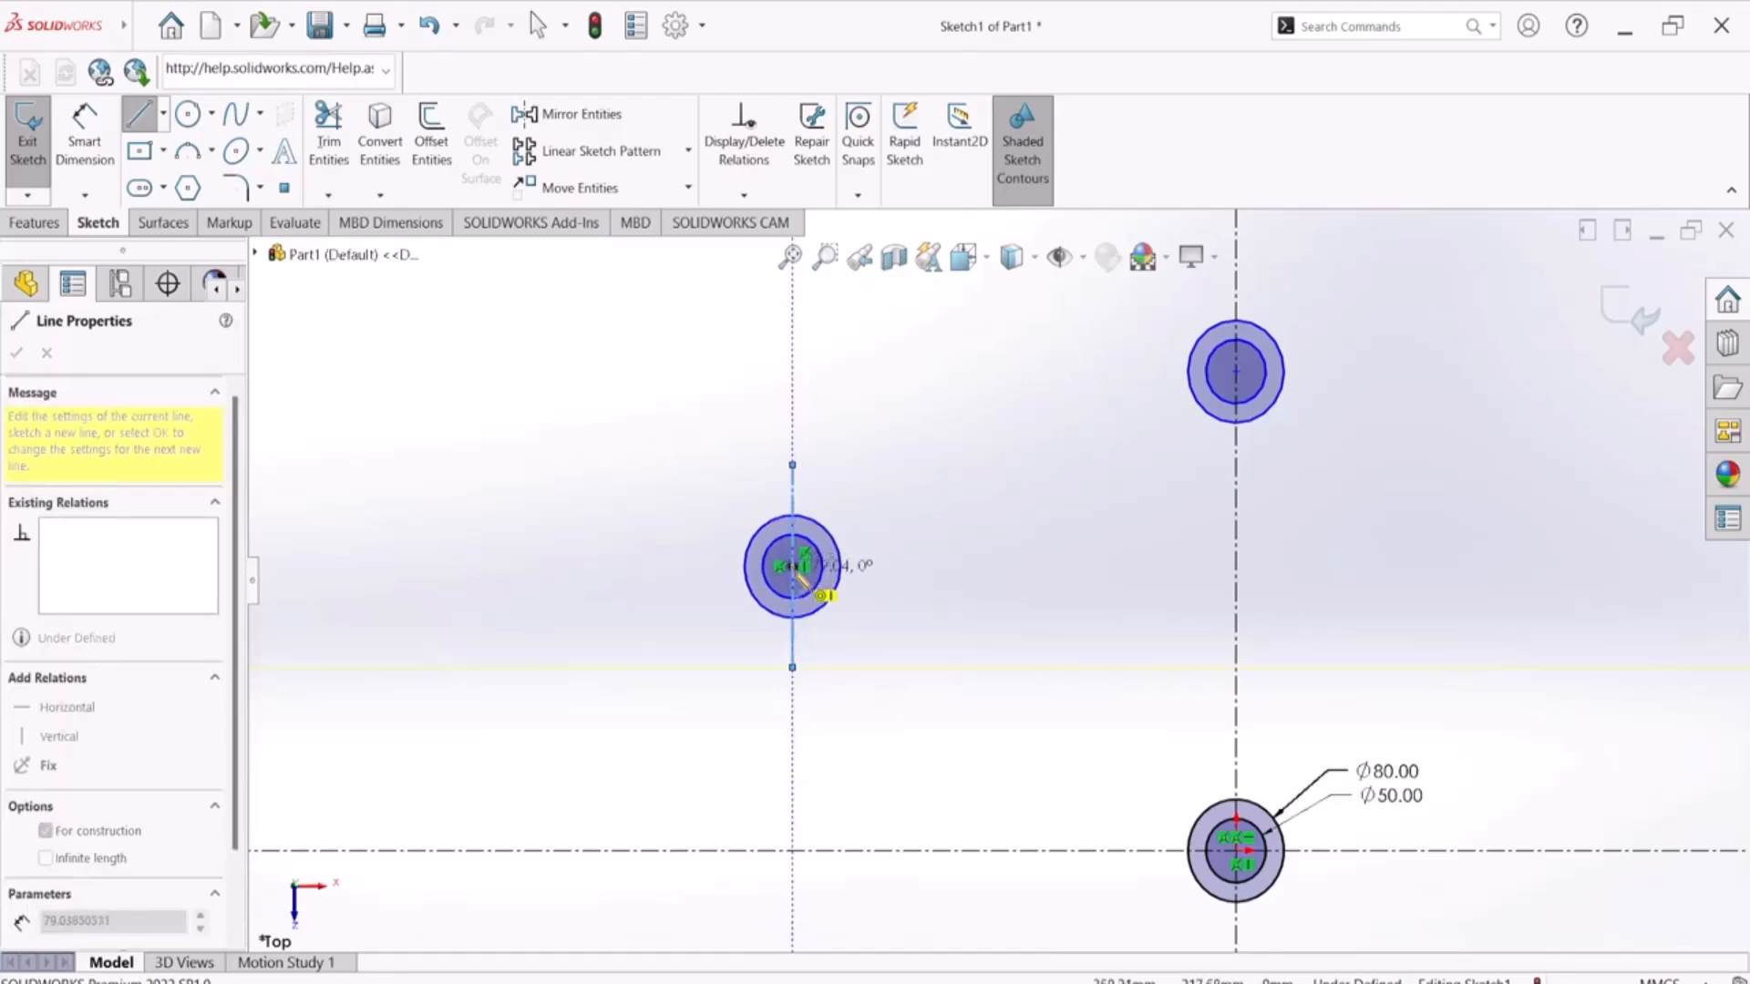
Step: Sketch a horizontal construction line from the third ring's centre to a point just outside its right edge
{"action": "left_click", "coordinate": [793, 566]}
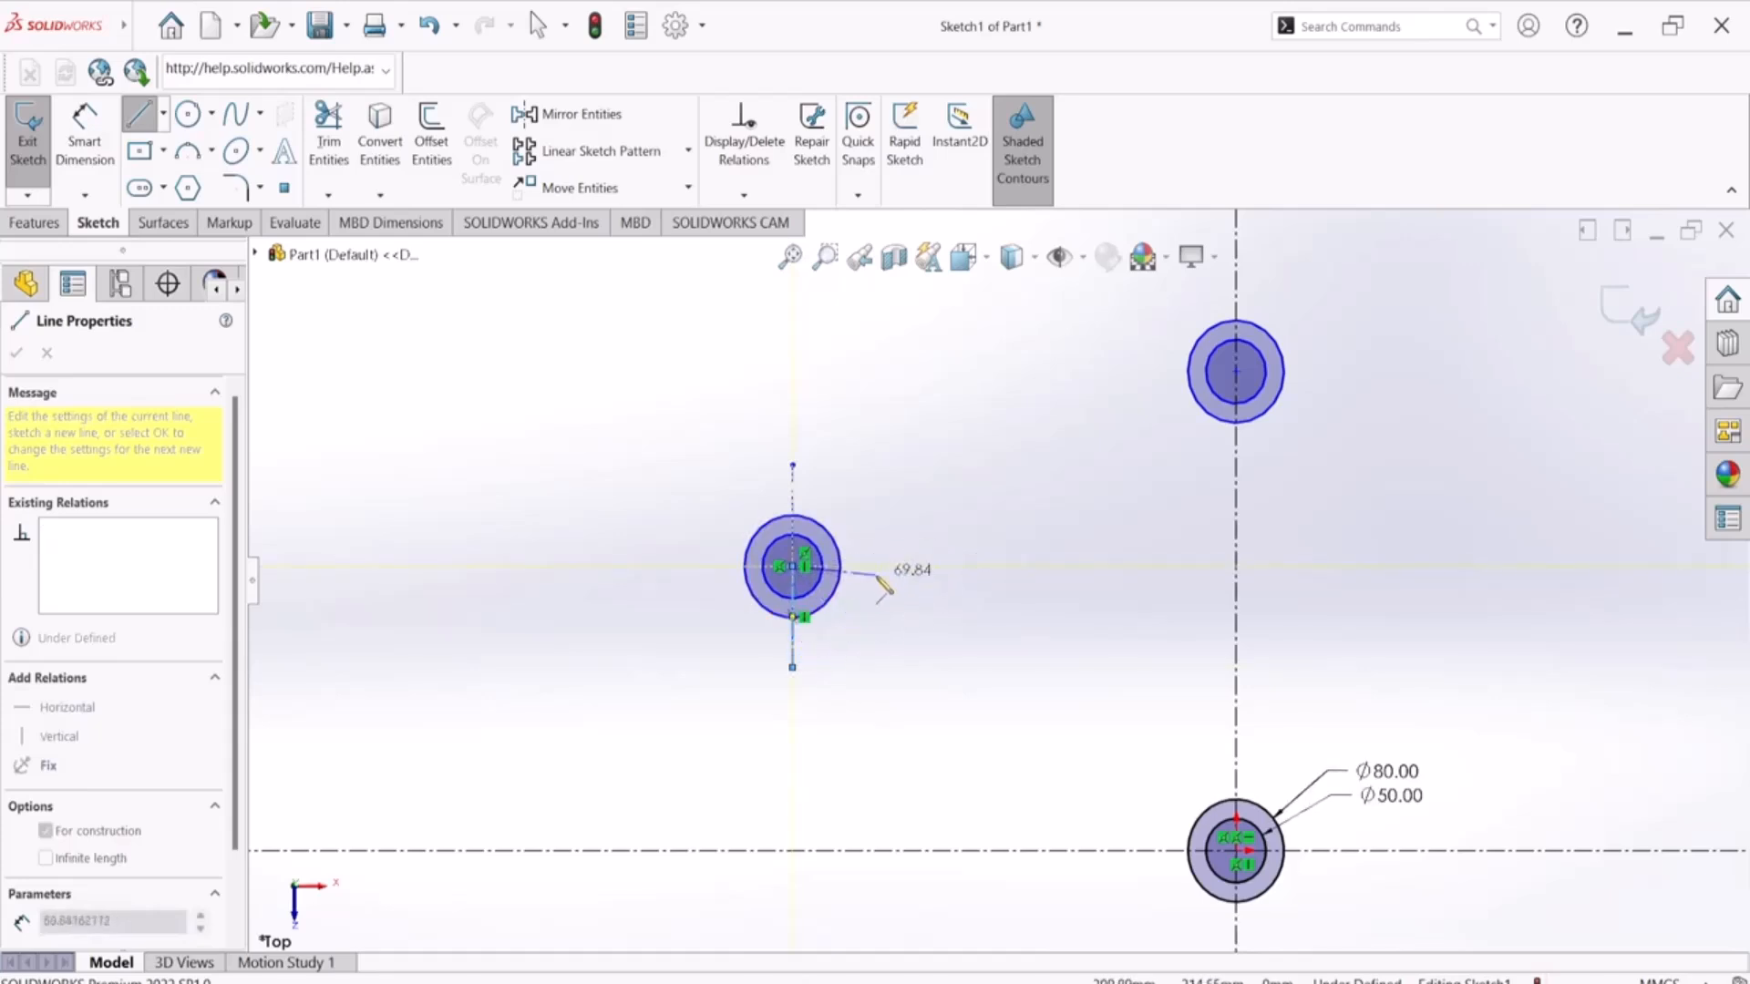
{"action": "left_click", "coordinate": [904, 566]}
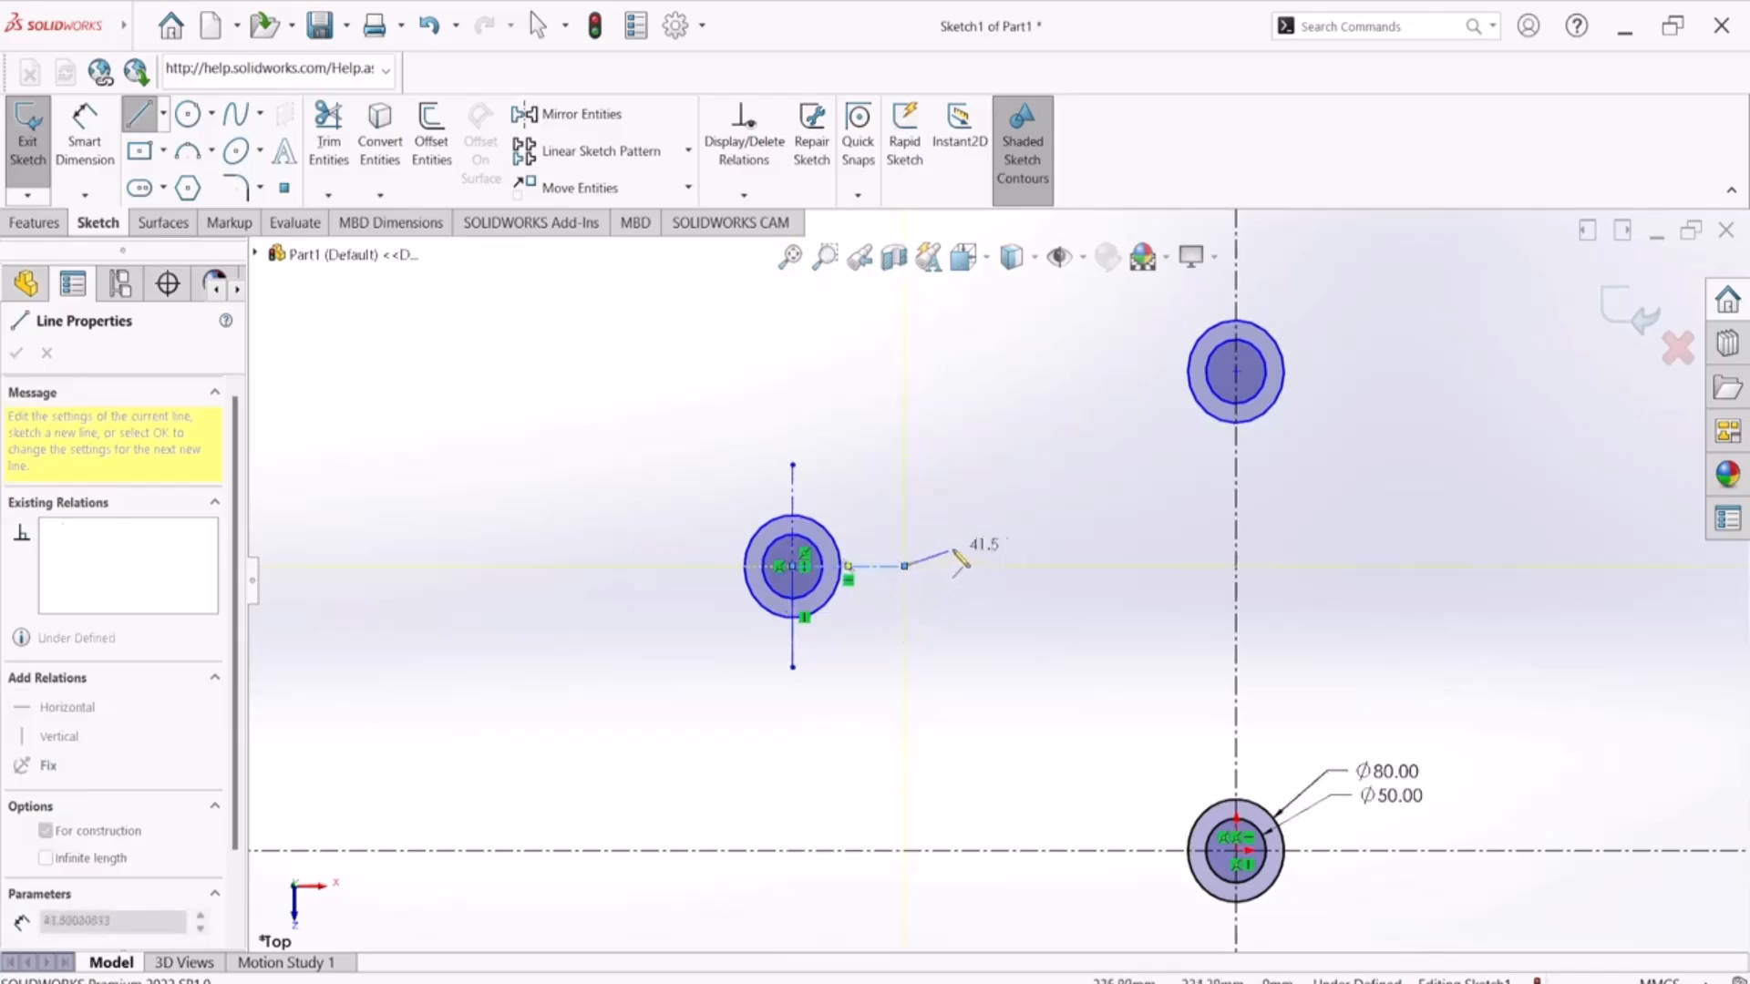
{"action": "key", "text": "Escape"}
Step: Sketch another horizontal centerline from the third ring's centre to a point beyond its left edge
{"action": "scroll", "coordinate": [802, 583], "scroll_direction": "down", "scroll_amount": 2}
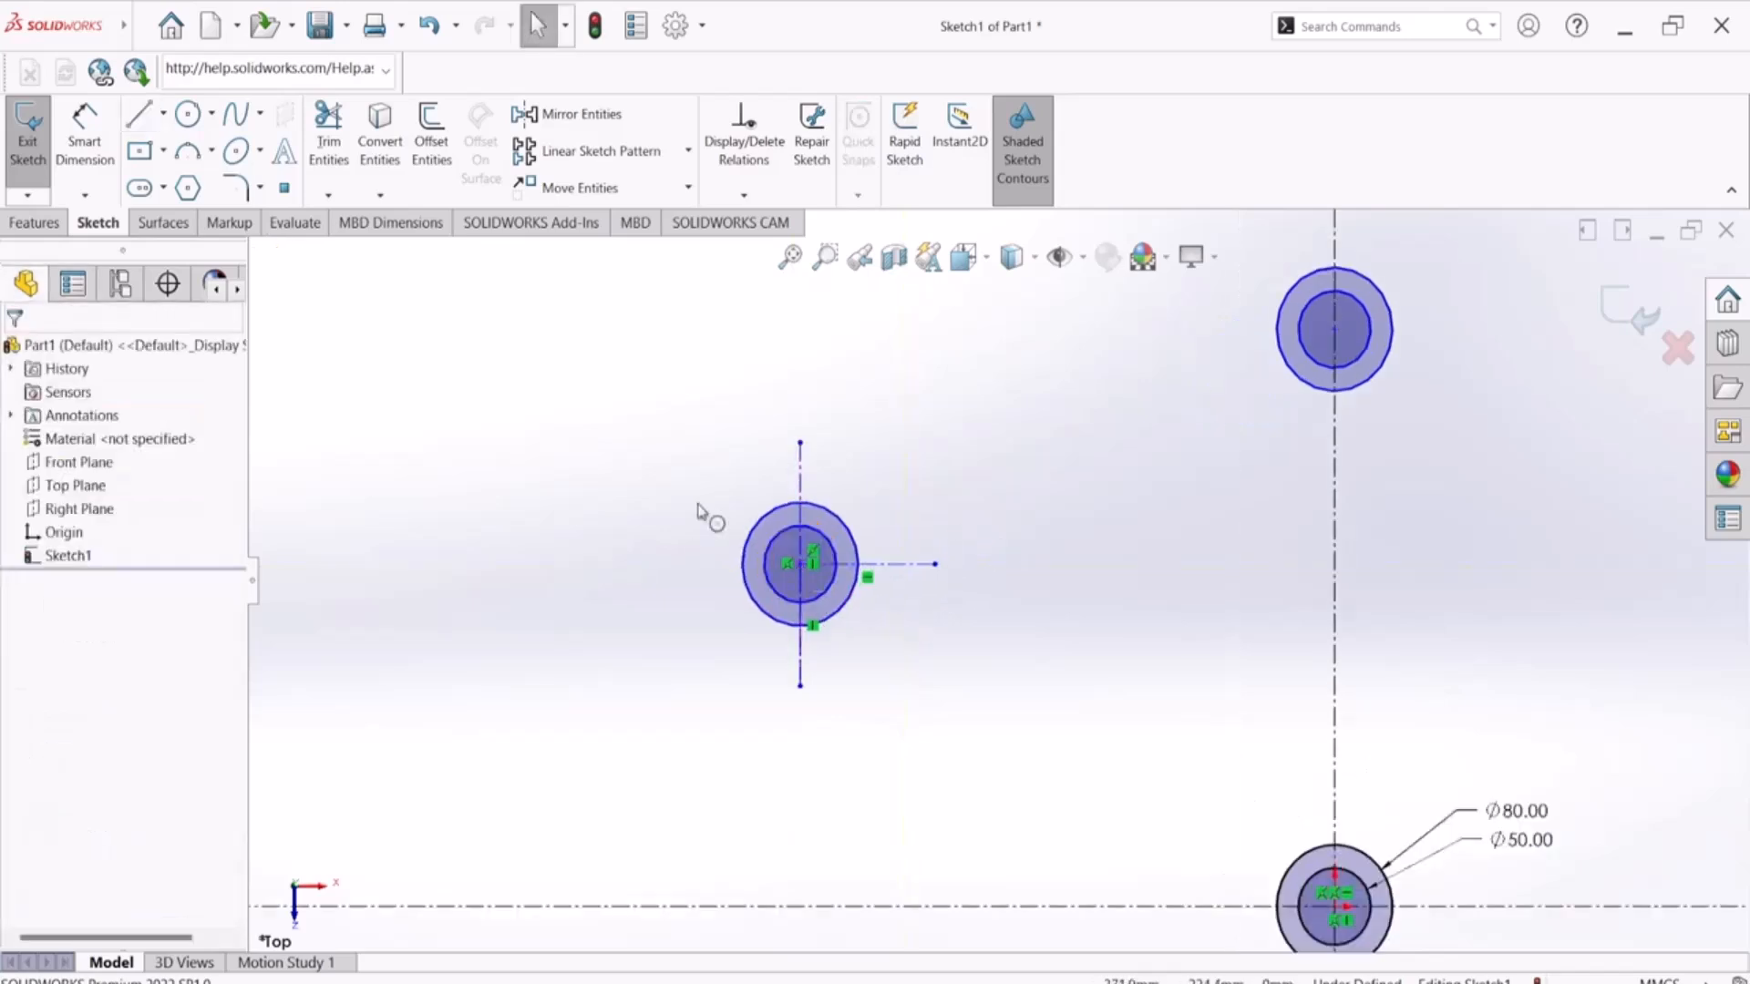
{"action": "left_click", "coordinate": [163, 114]}
{"action": "left_click", "coordinate": [182, 146]}
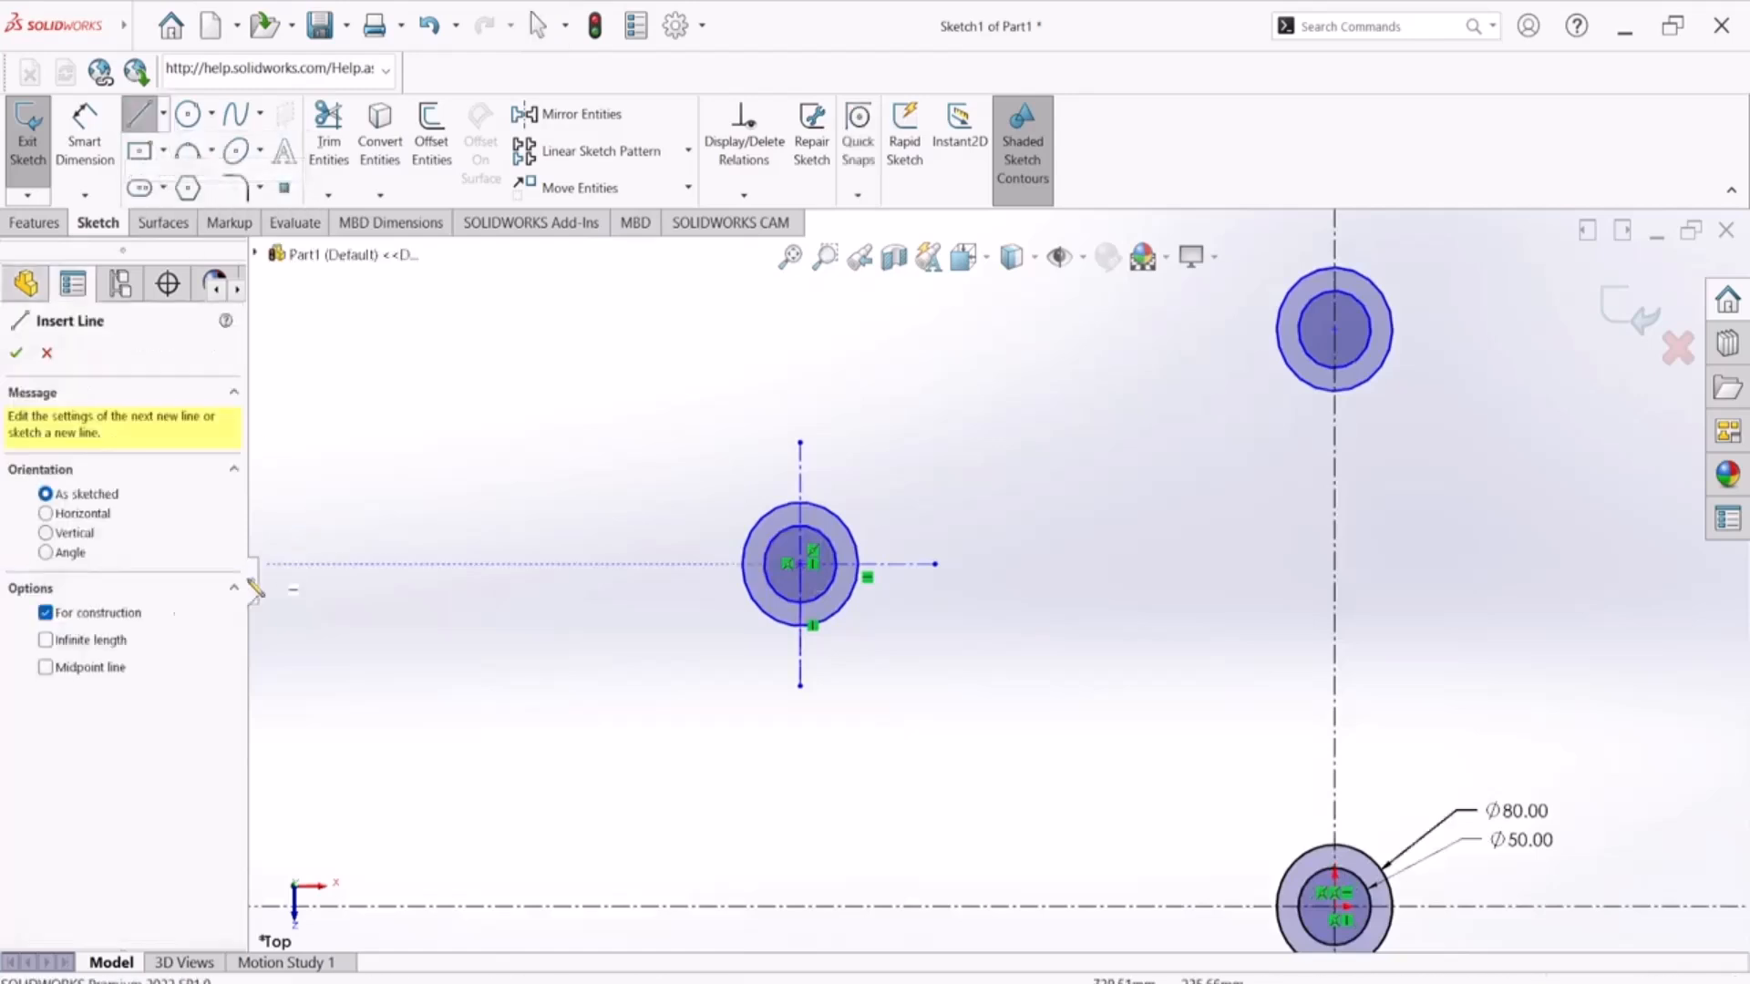
{"action": "left_click", "coordinate": [801, 564]}
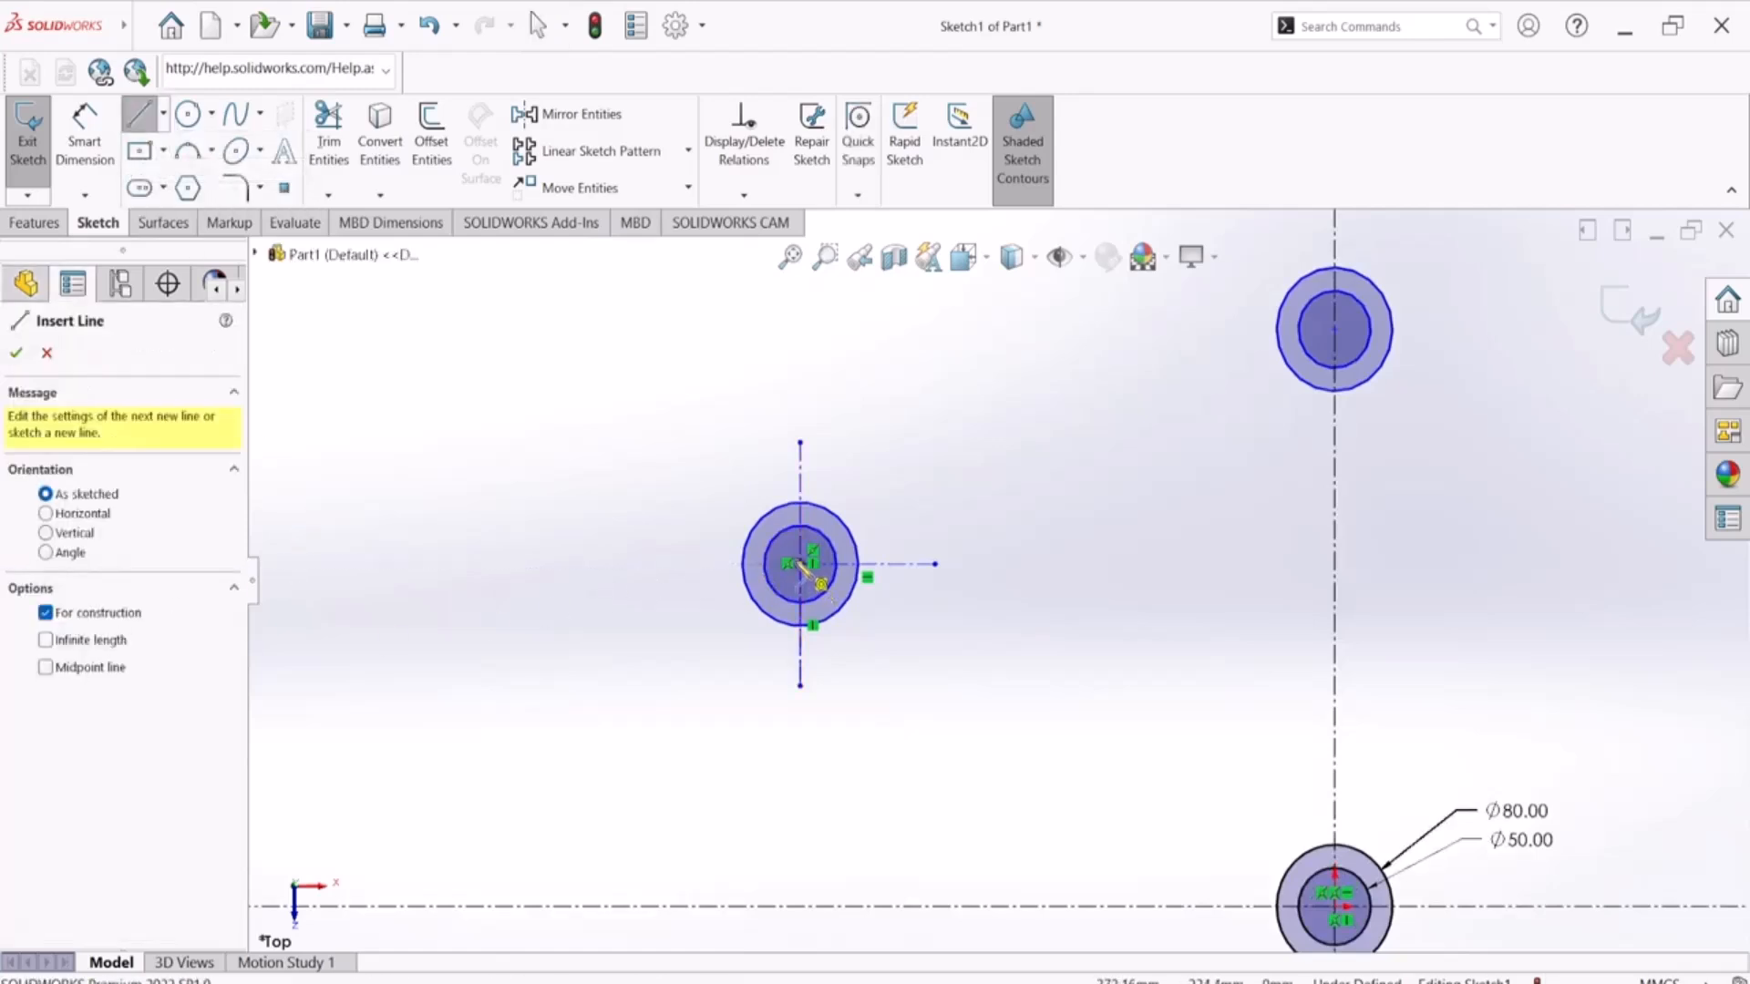
{"action": "left_click", "coordinate": [800, 565]}
{"action": "left_click", "coordinate": [651, 564]}
{"action": "right_click", "coordinate": [650, 564]}
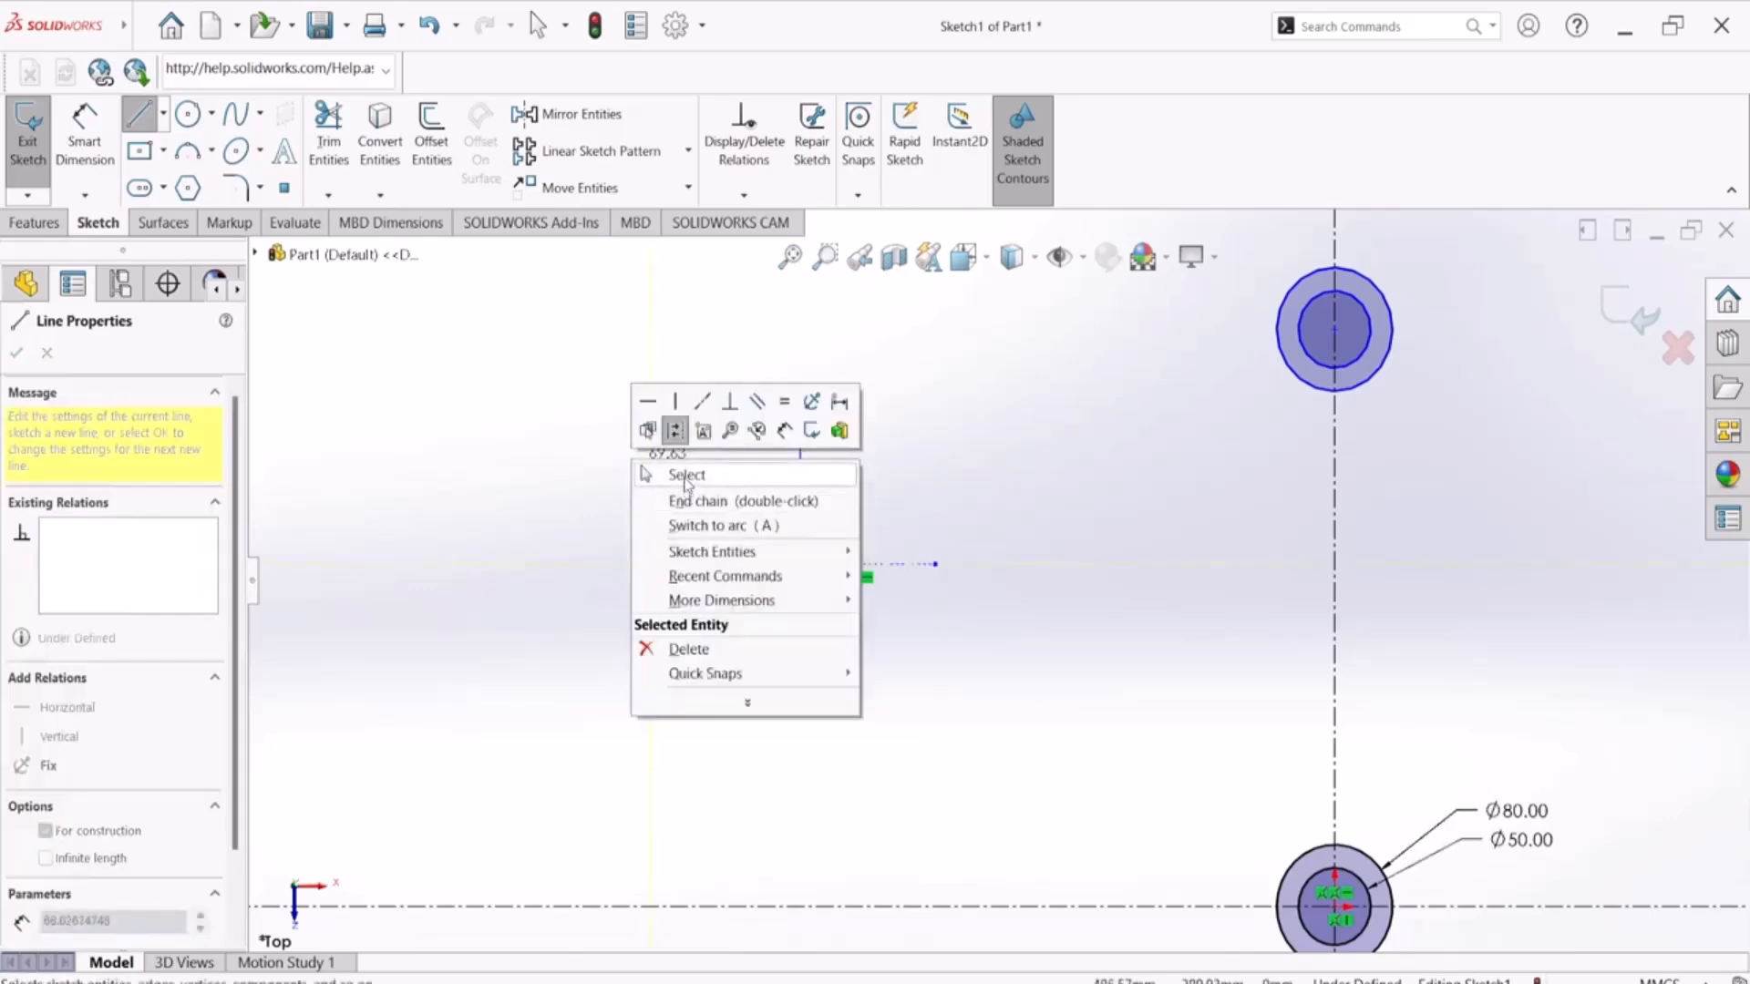
{"action": "left_click", "coordinate": [685, 470]}
Step: Check the ring spacing in the PDF drawing, and dimension the vertical distance between the upper ring's centre and the origin as 173.2 mm
{"action": "scroll", "coordinate": [992, 661], "scroll_direction": "up", "scroll_amount": 5}
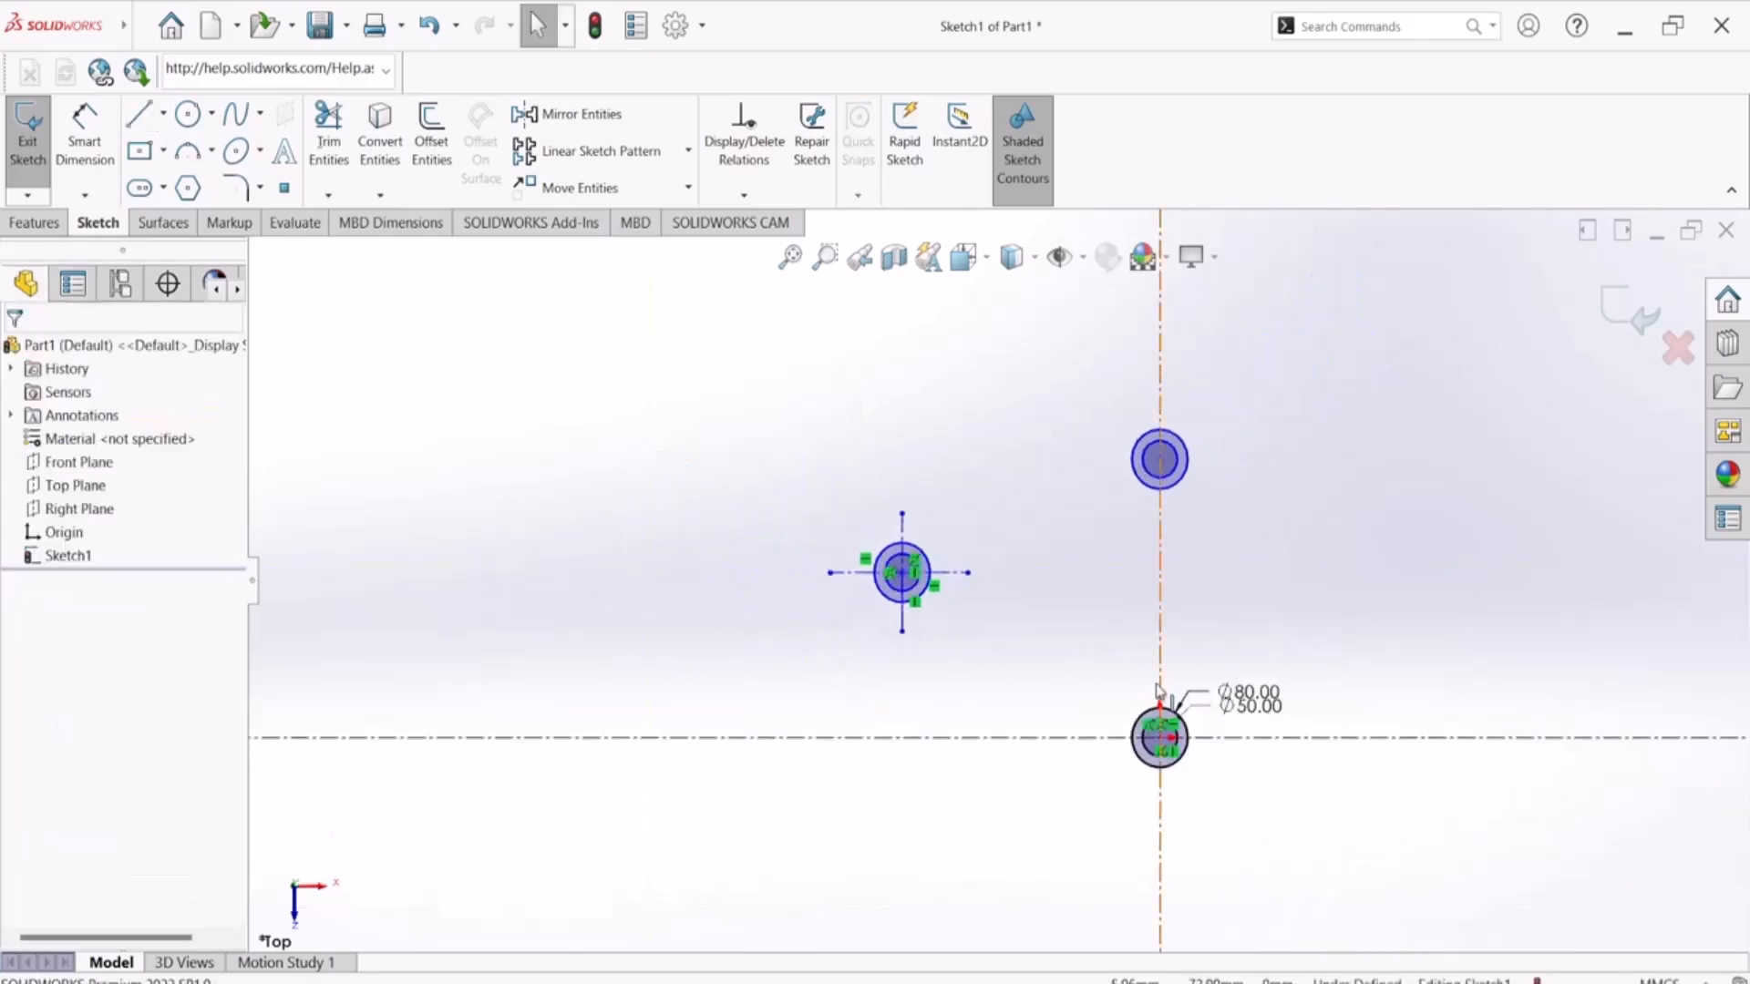
{"action": "scroll", "coordinate": [1154, 678], "scroll_direction": "up", "scroll_amount": 1}
{"action": "scroll", "coordinate": [1126, 472], "scroll_direction": "down", "scroll_amount": 3}
{"action": "scroll", "coordinate": [1121, 503], "scroll_direction": "up", "scroll_amount": 3}
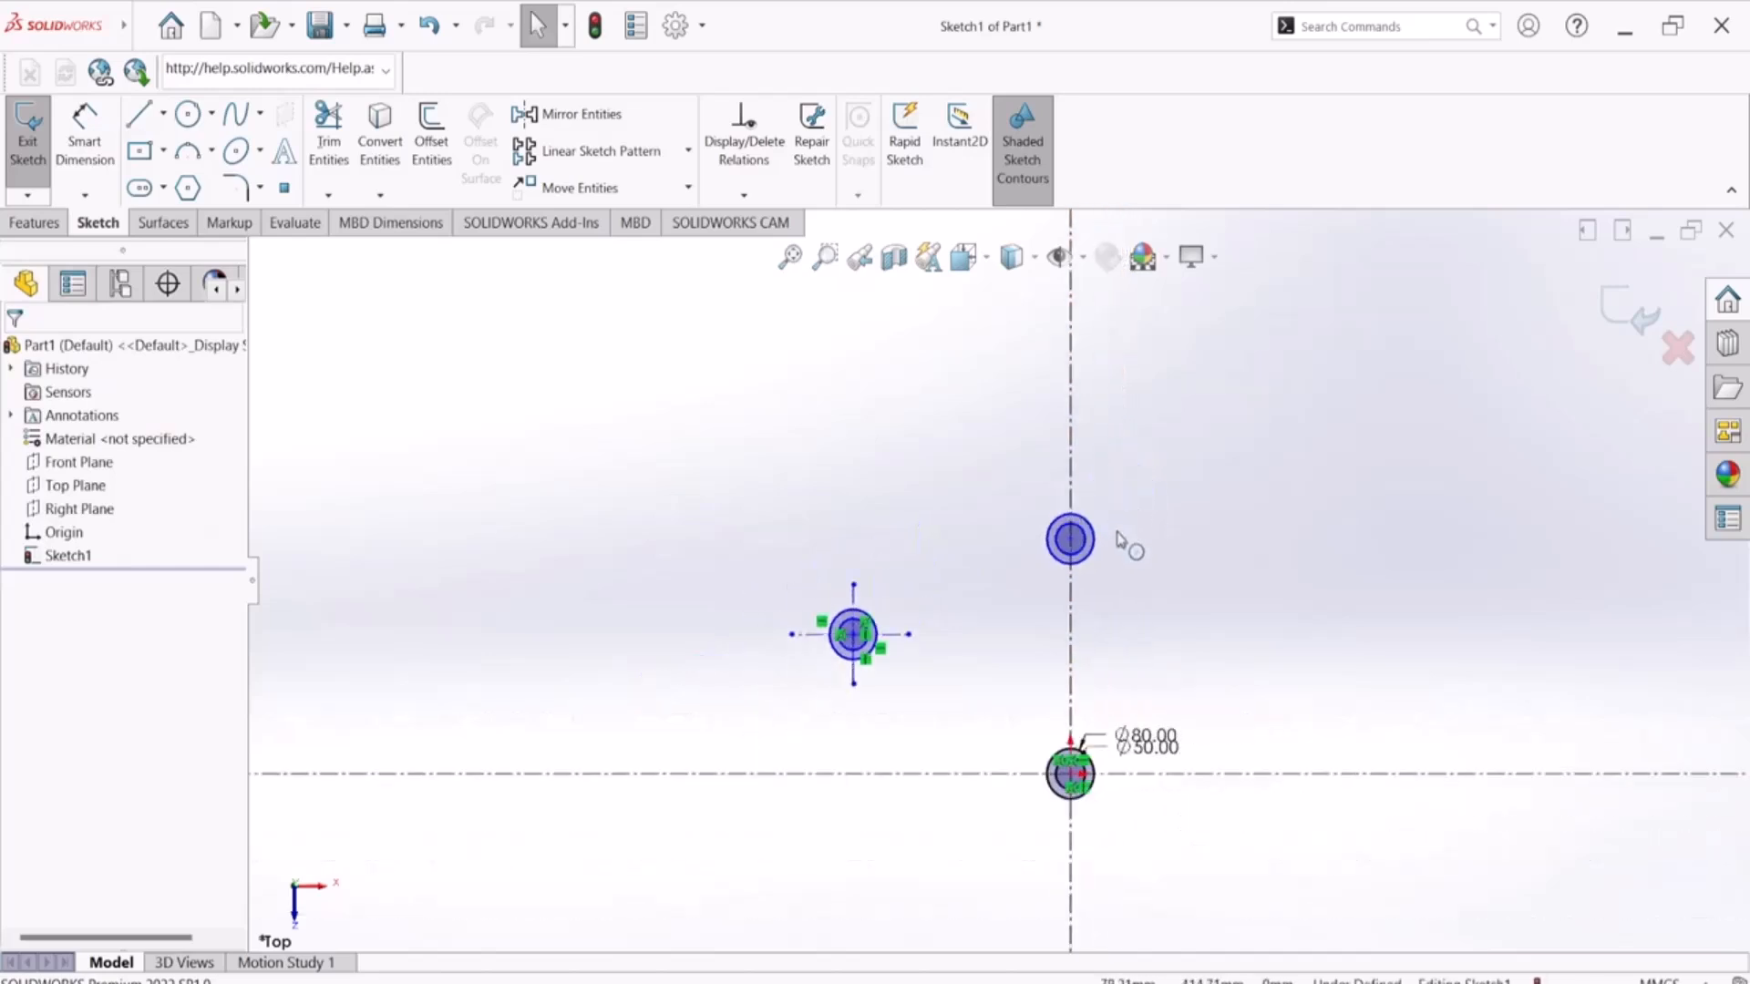
{"action": "scroll", "coordinate": [1078, 758], "scroll_direction": "down", "scroll_amount": 1}
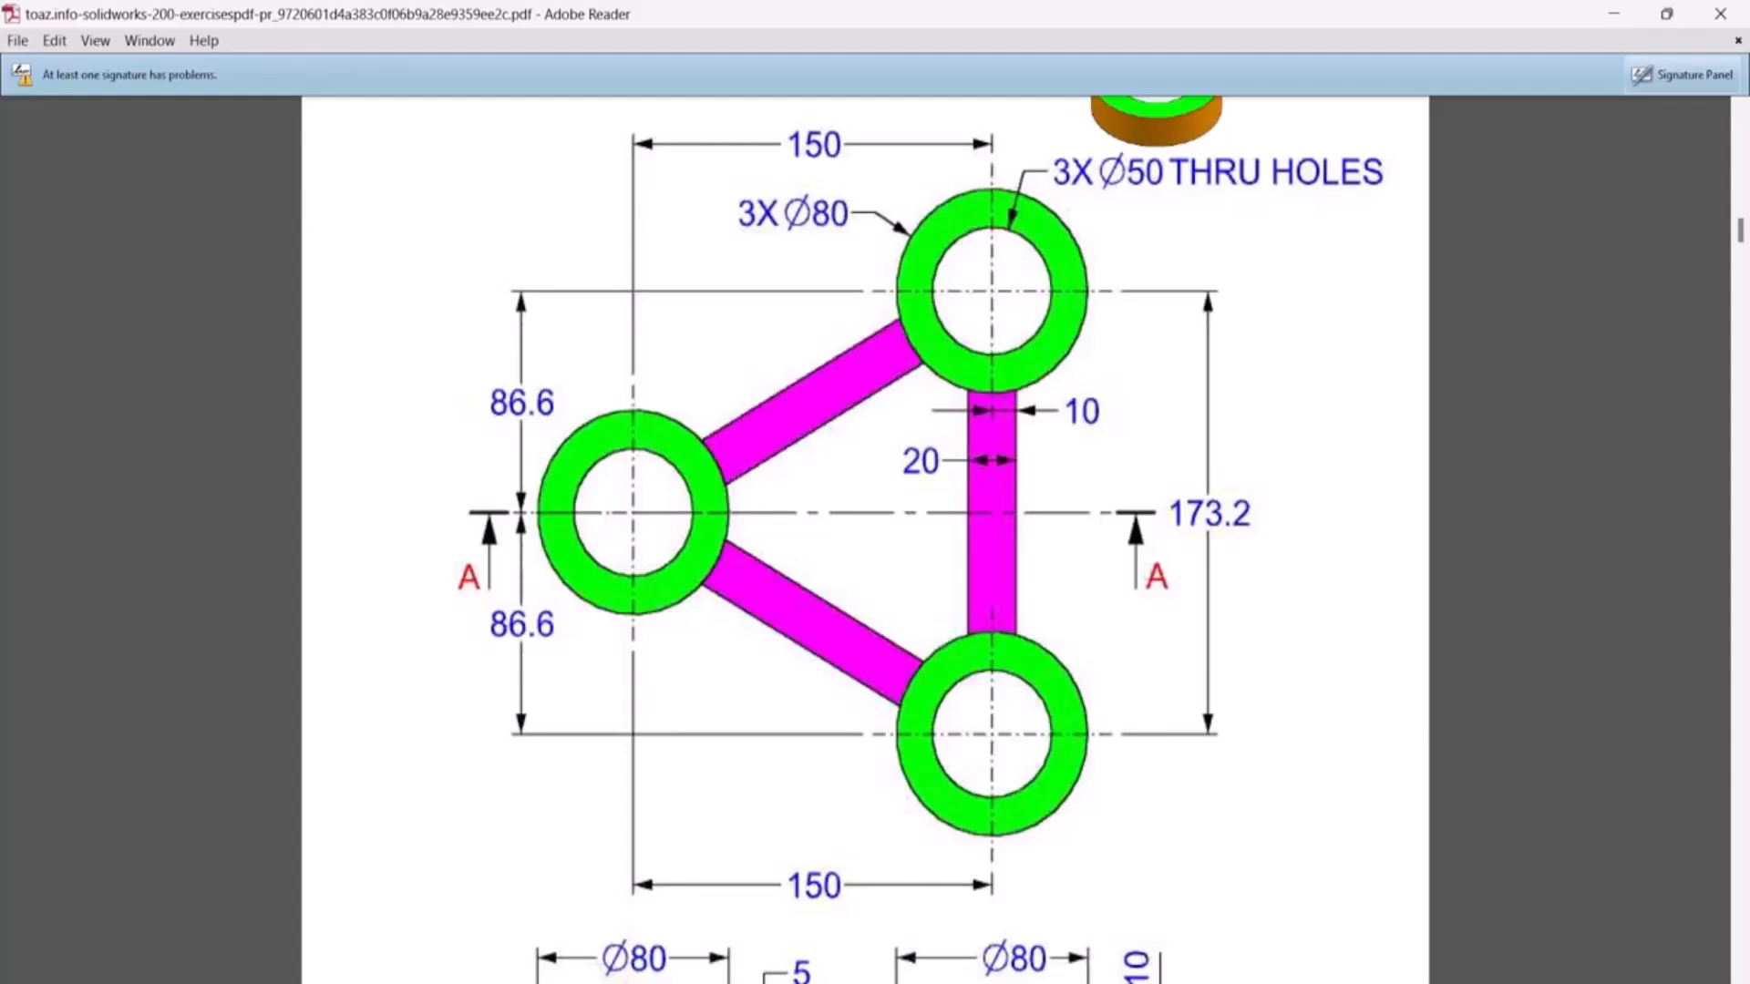
{"action": "left_click", "coordinate": [968, 981]}
{"action": "left_click", "coordinate": [98, 148]}
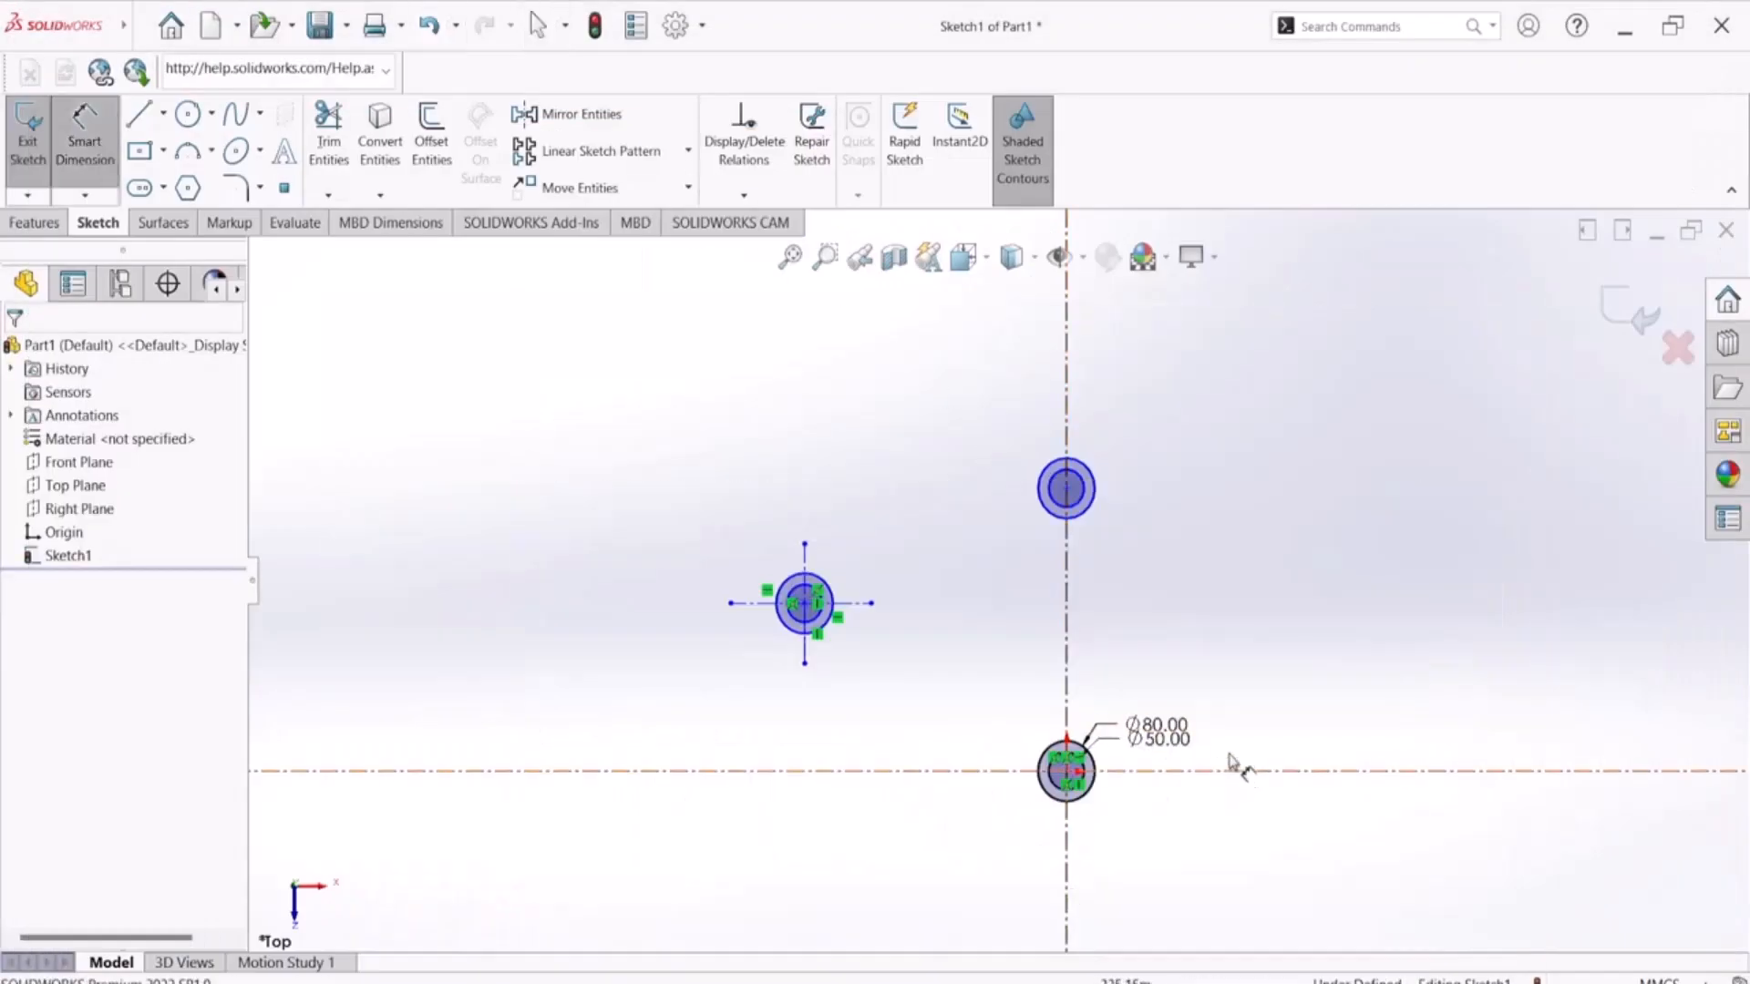
{"action": "scroll", "coordinate": [1068, 490], "scroll_direction": "down", "scroll_amount": 3}
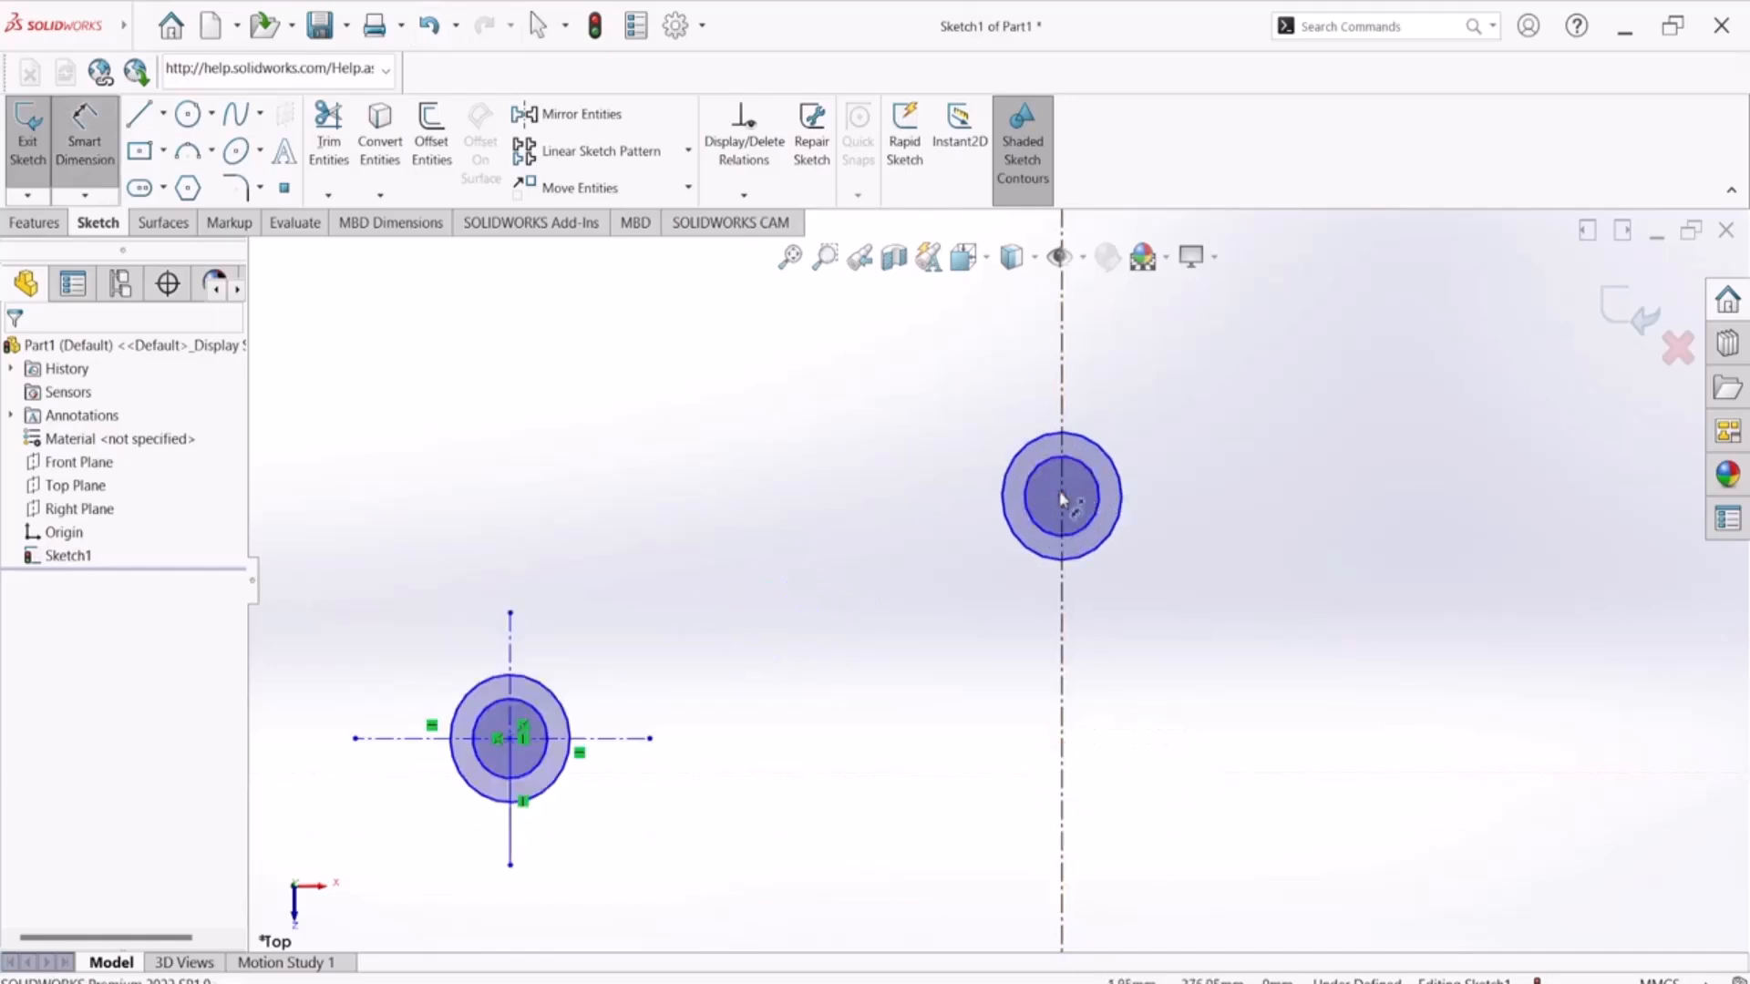
{"action": "left_click", "coordinate": [1061, 499]}
{"action": "scroll", "coordinate": [1112, 656], "scroll_direction": "up", "scroll_amount": 5}
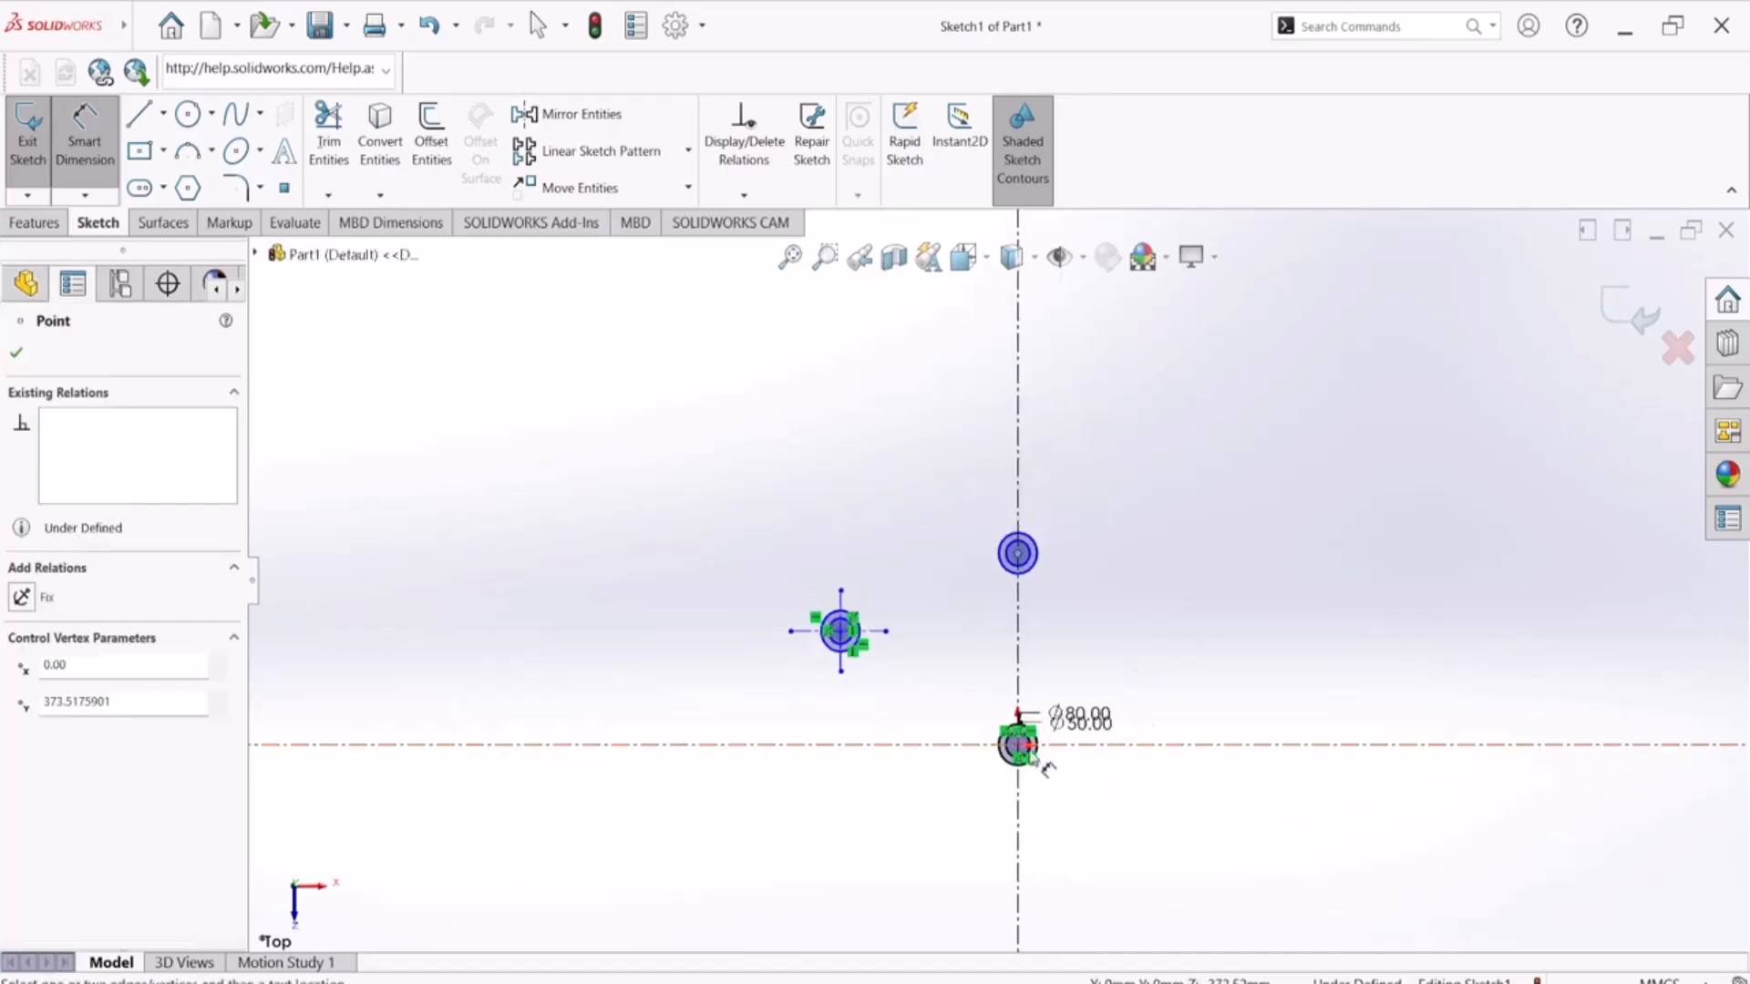
{"action": "left_click", "coordinate": [1005, 704]}
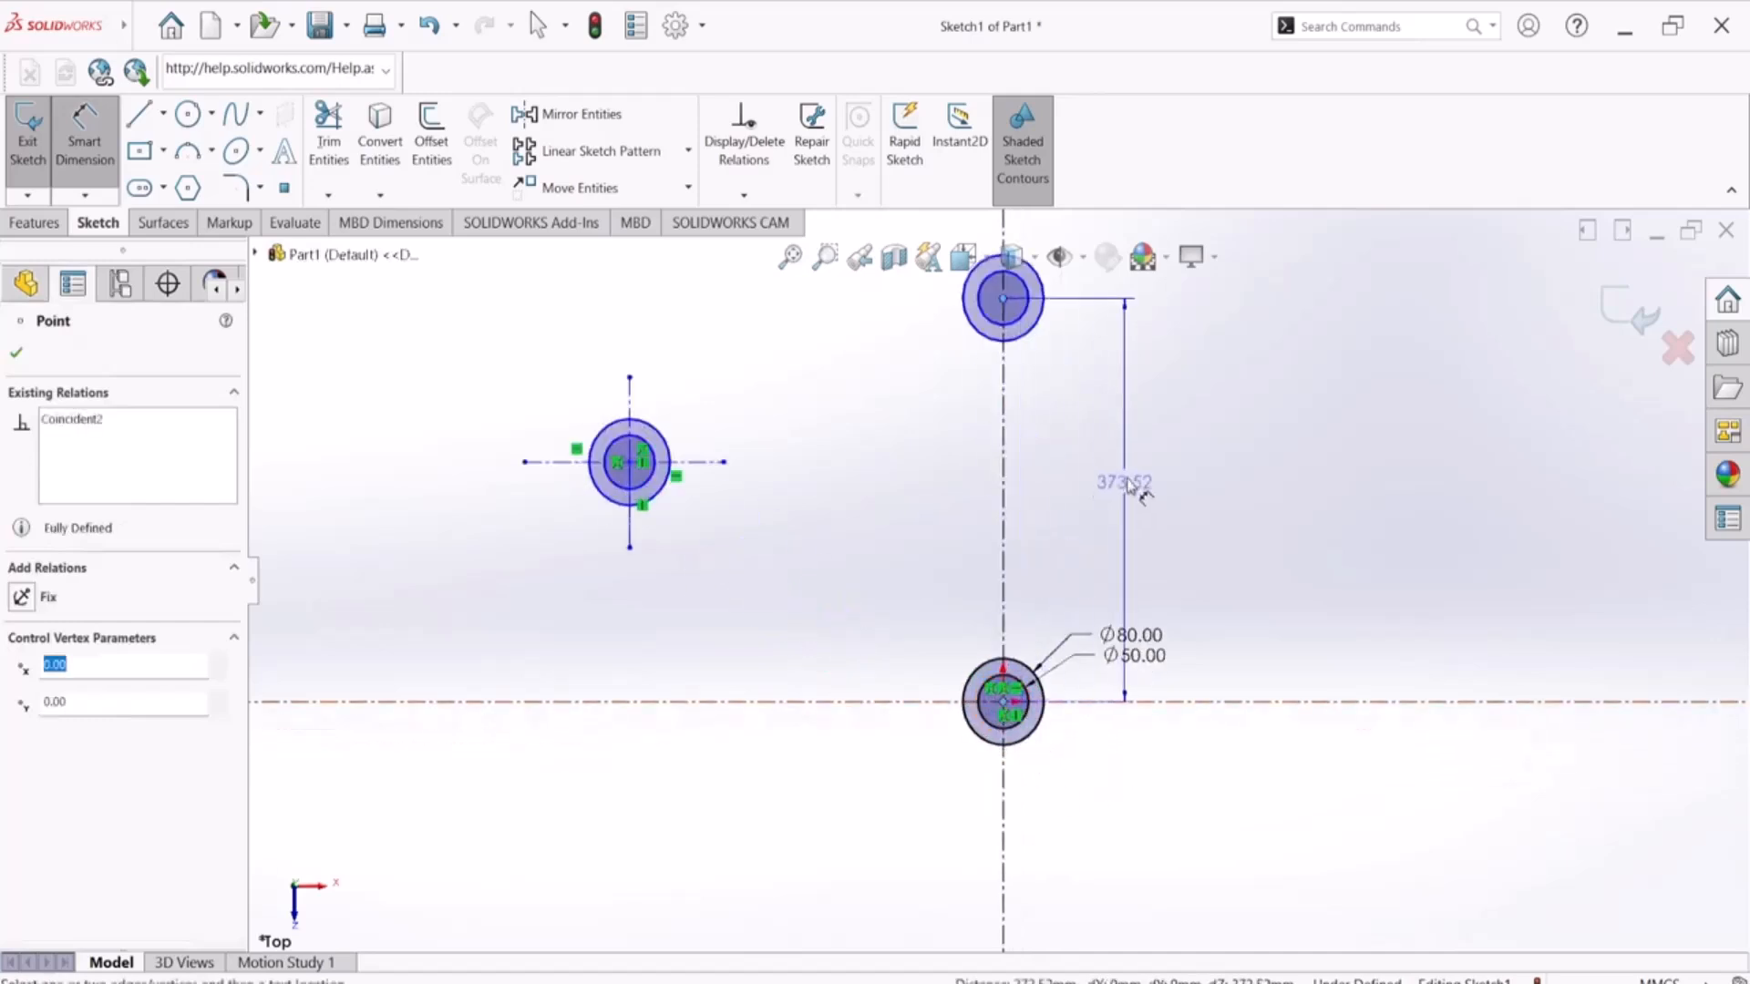
{"action": "left_click", "coordinate": [1172, 477]}
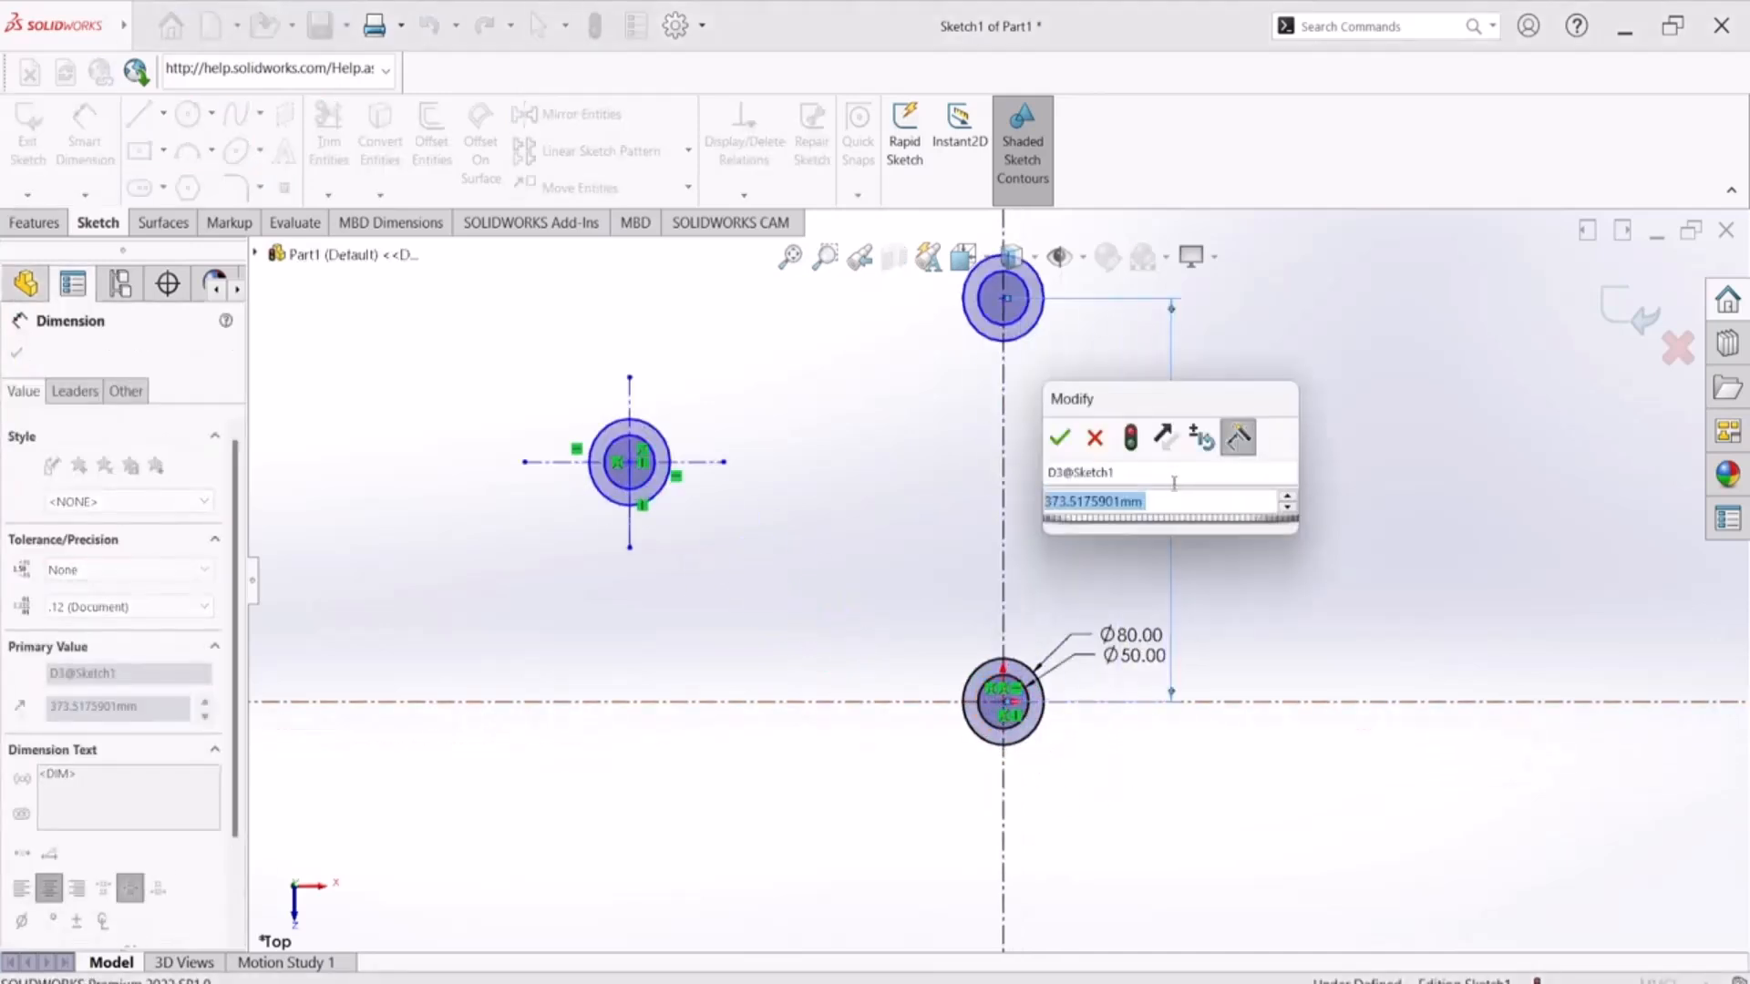
{"action": "type", "text": "173.2"}
{"action": "key", "text": "Return"}
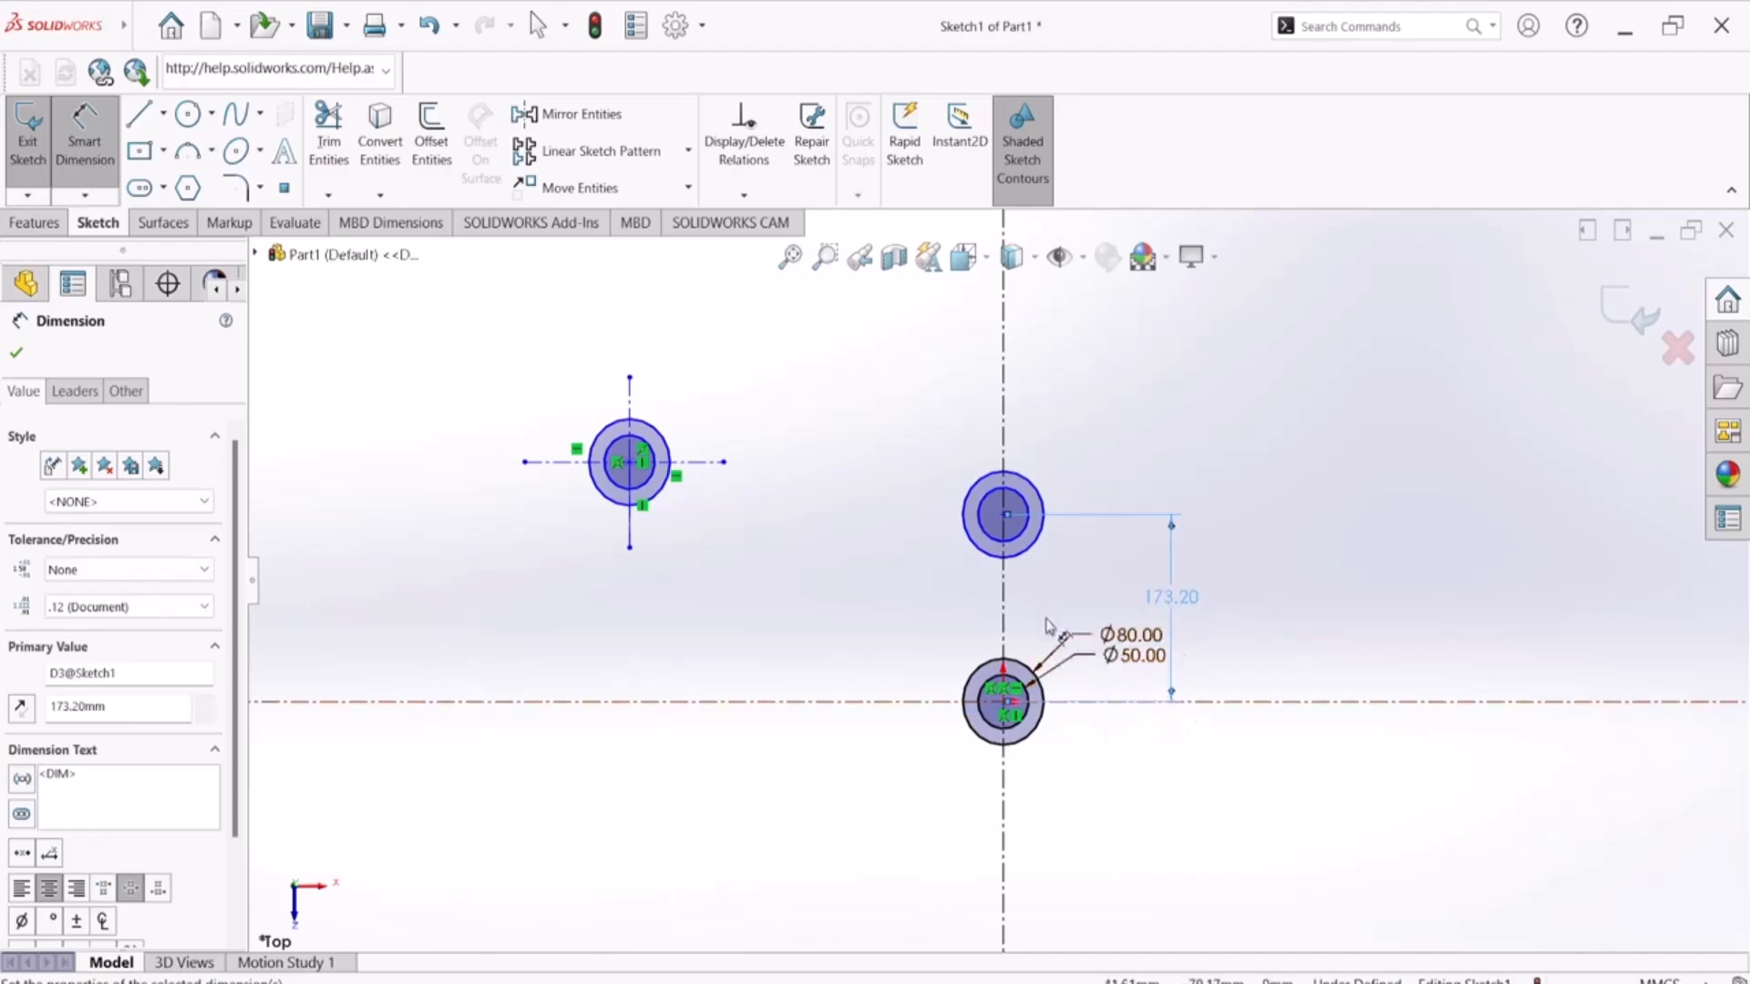
Step: Dimension the horizontal distance between the third ring's vertical centerline and the vertical centerline through the origin as 150 mm
{"action": "scroll", "coordinate": [1007, 583], "scroll_direction": "up", "scroll_amount": 2}
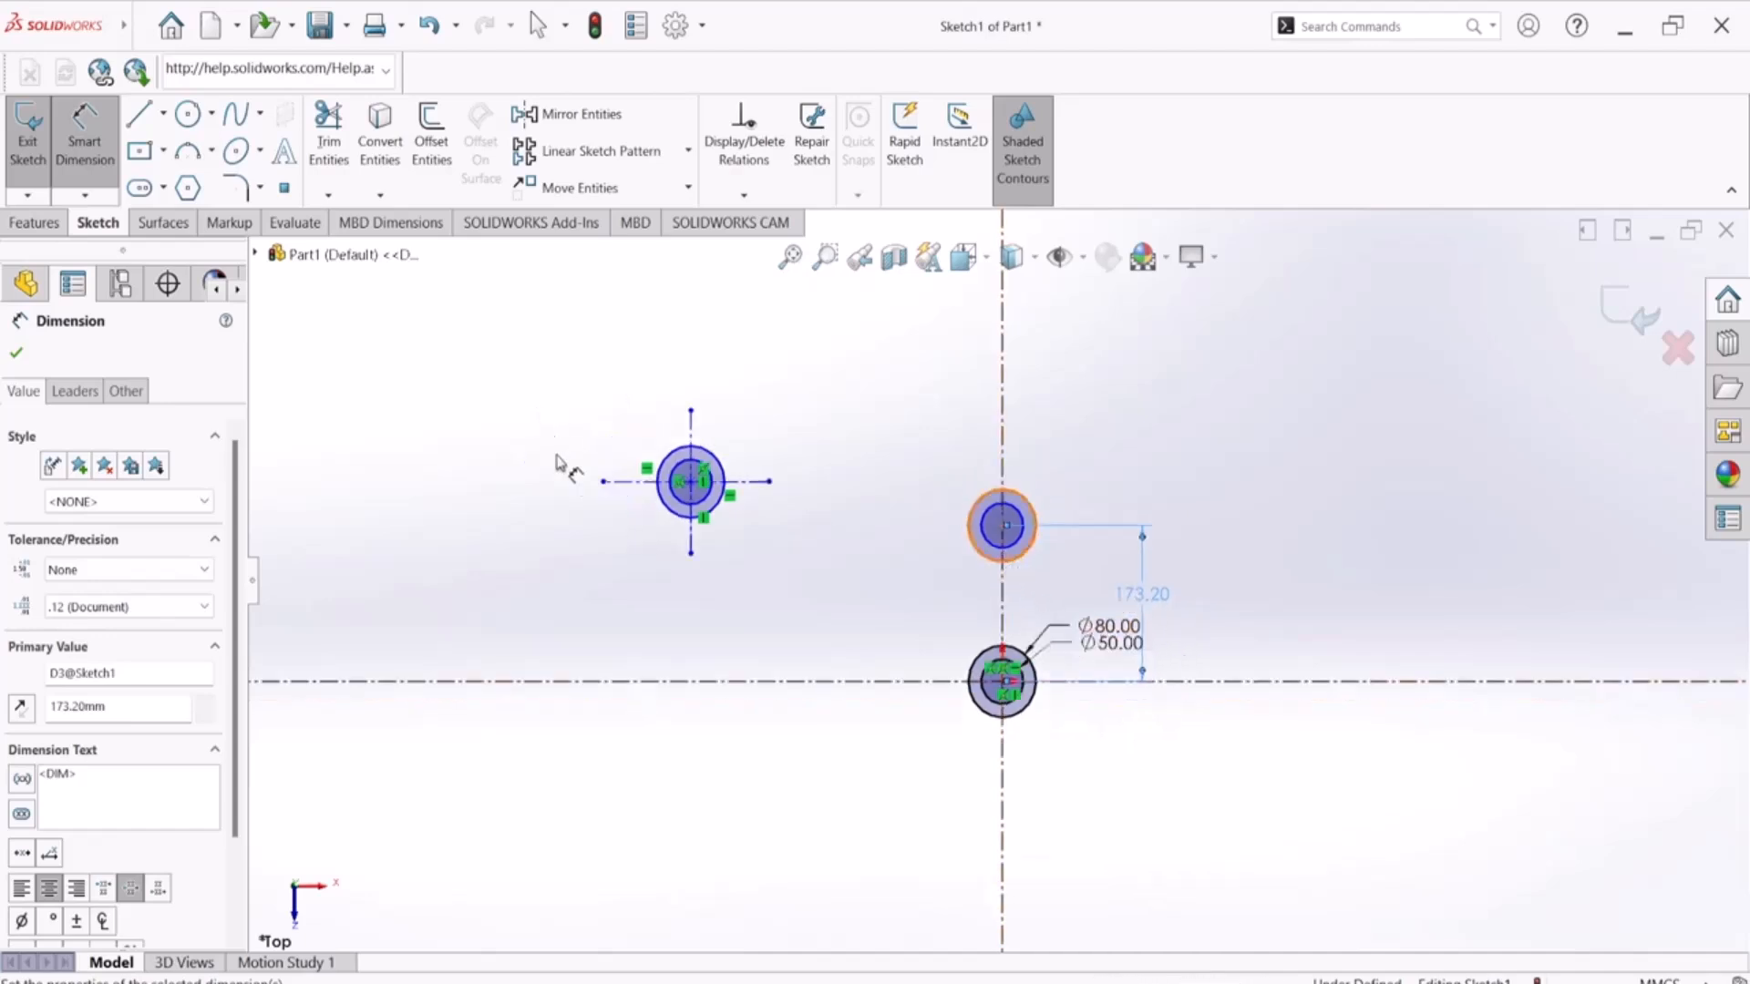
{"action": "scroll", "coordinate": [753, 504], "scroll_direction": "down", "scroll_amount": 3}
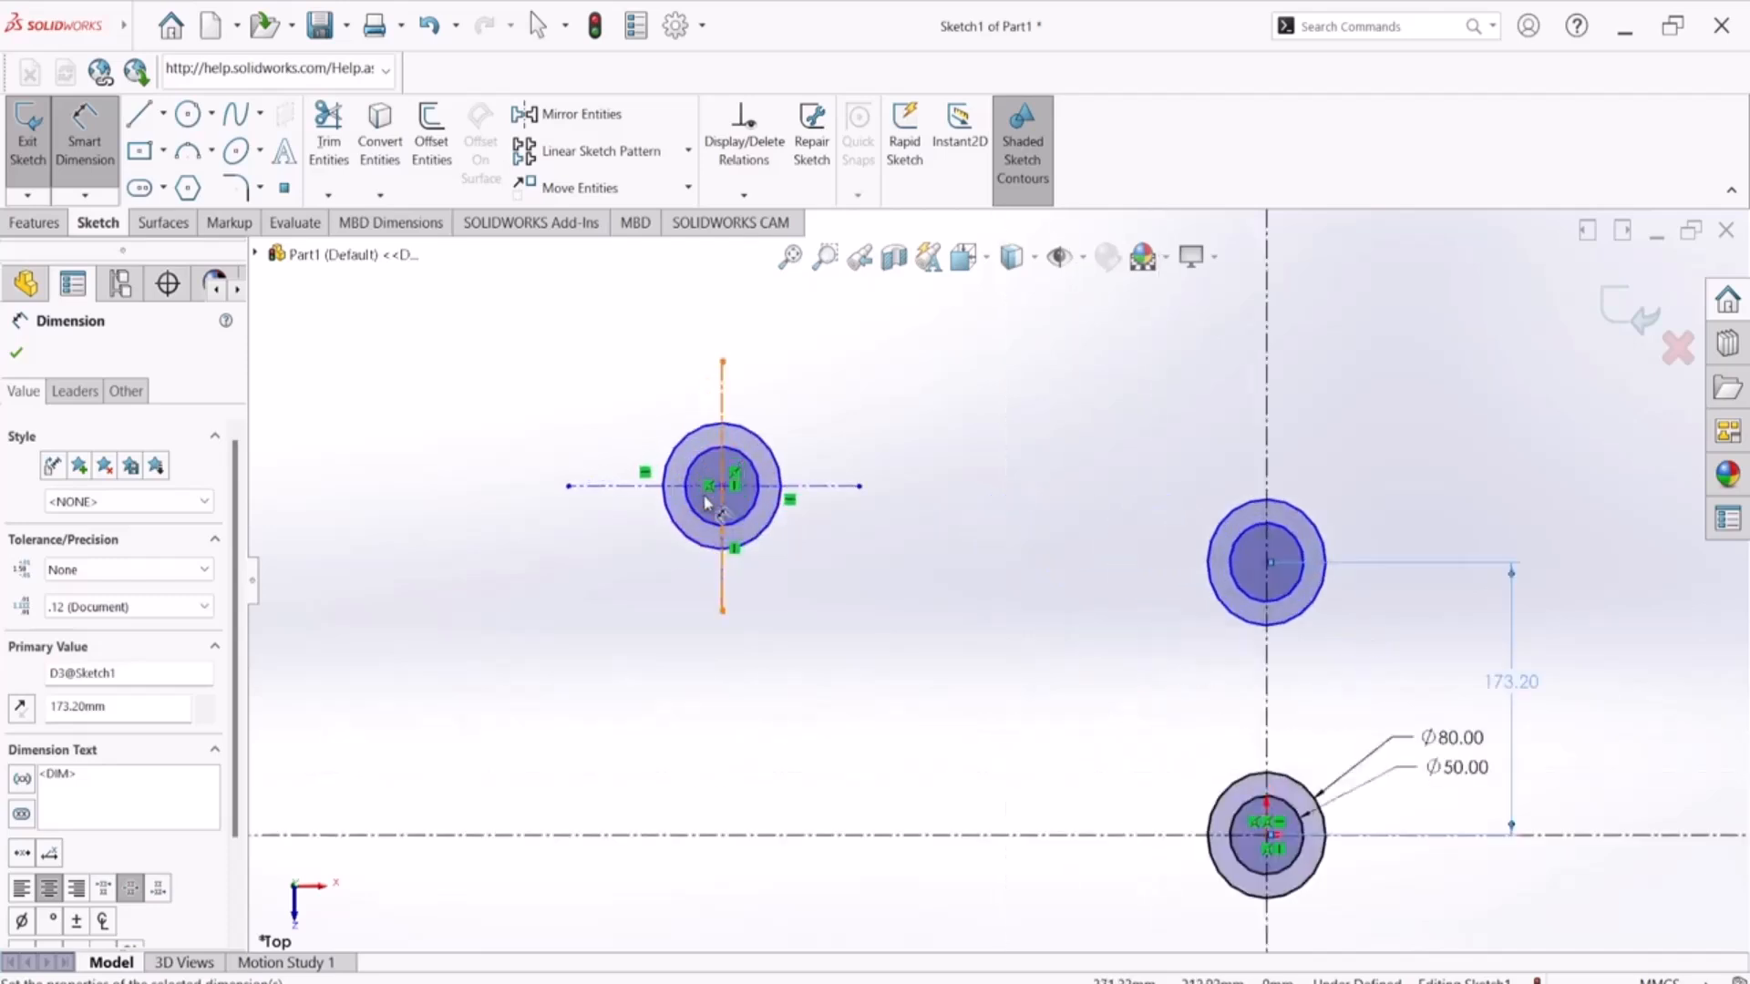
{"action": "left_click", "coordinate": [726, 388]}
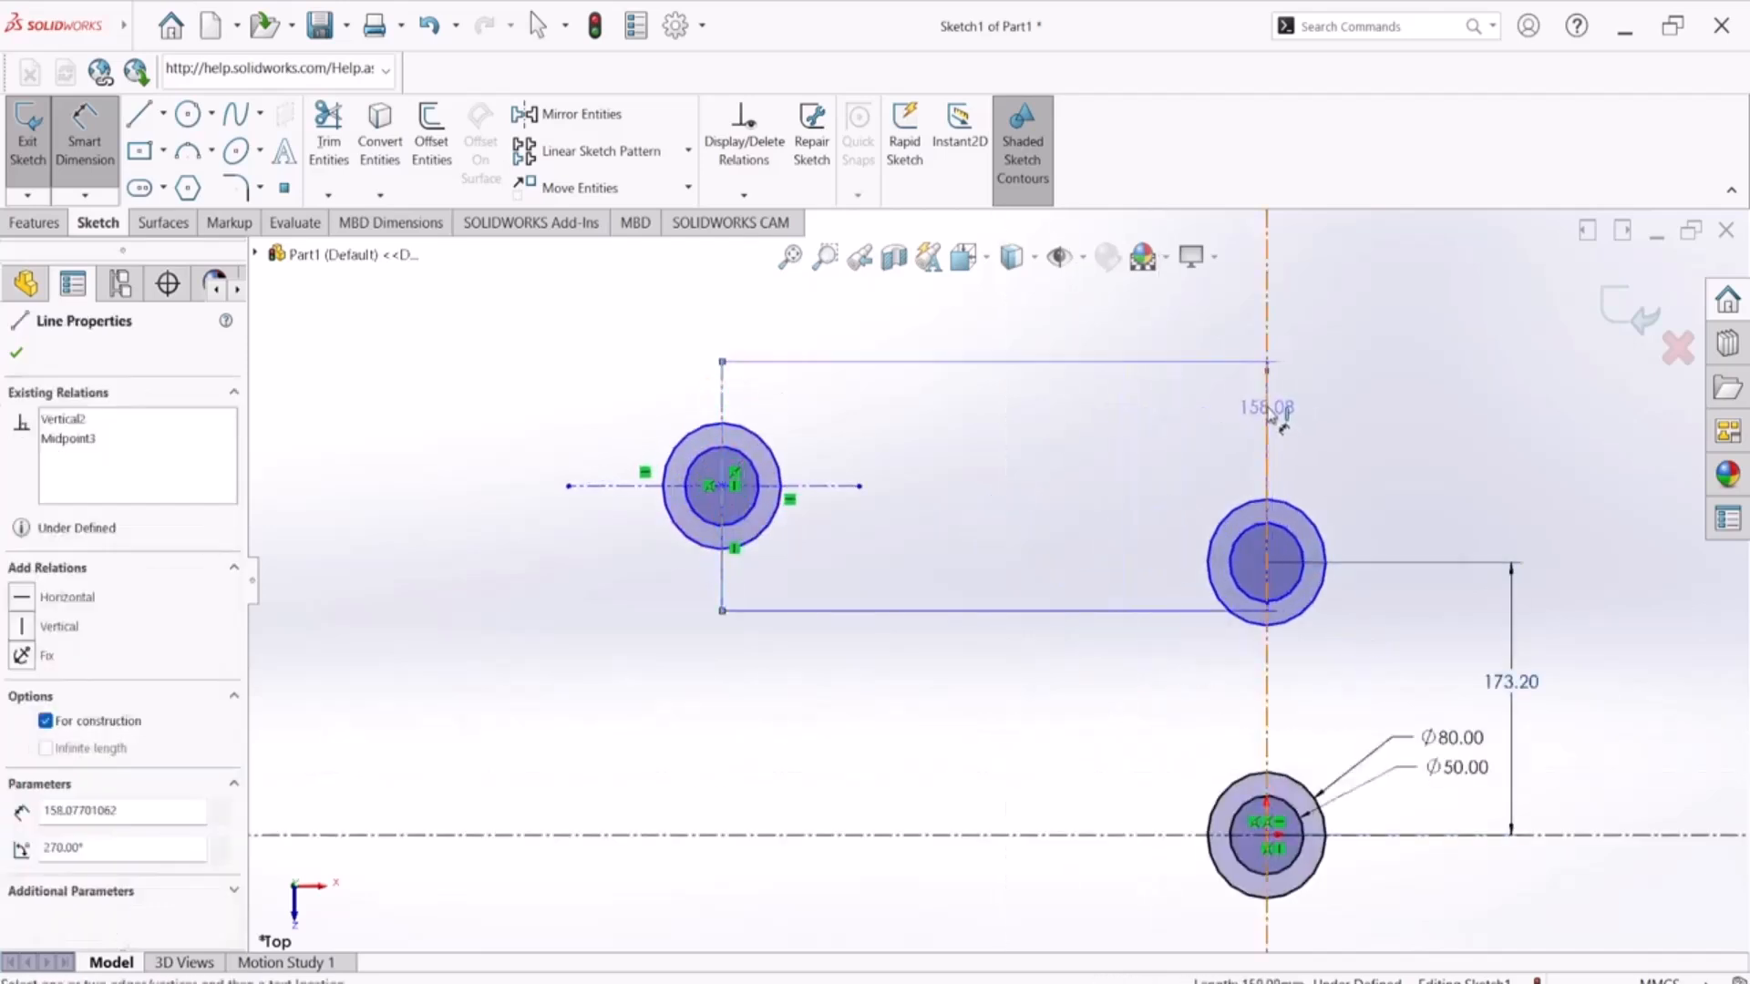
{"action": "left_click", "coordinate": [1265, 392]}
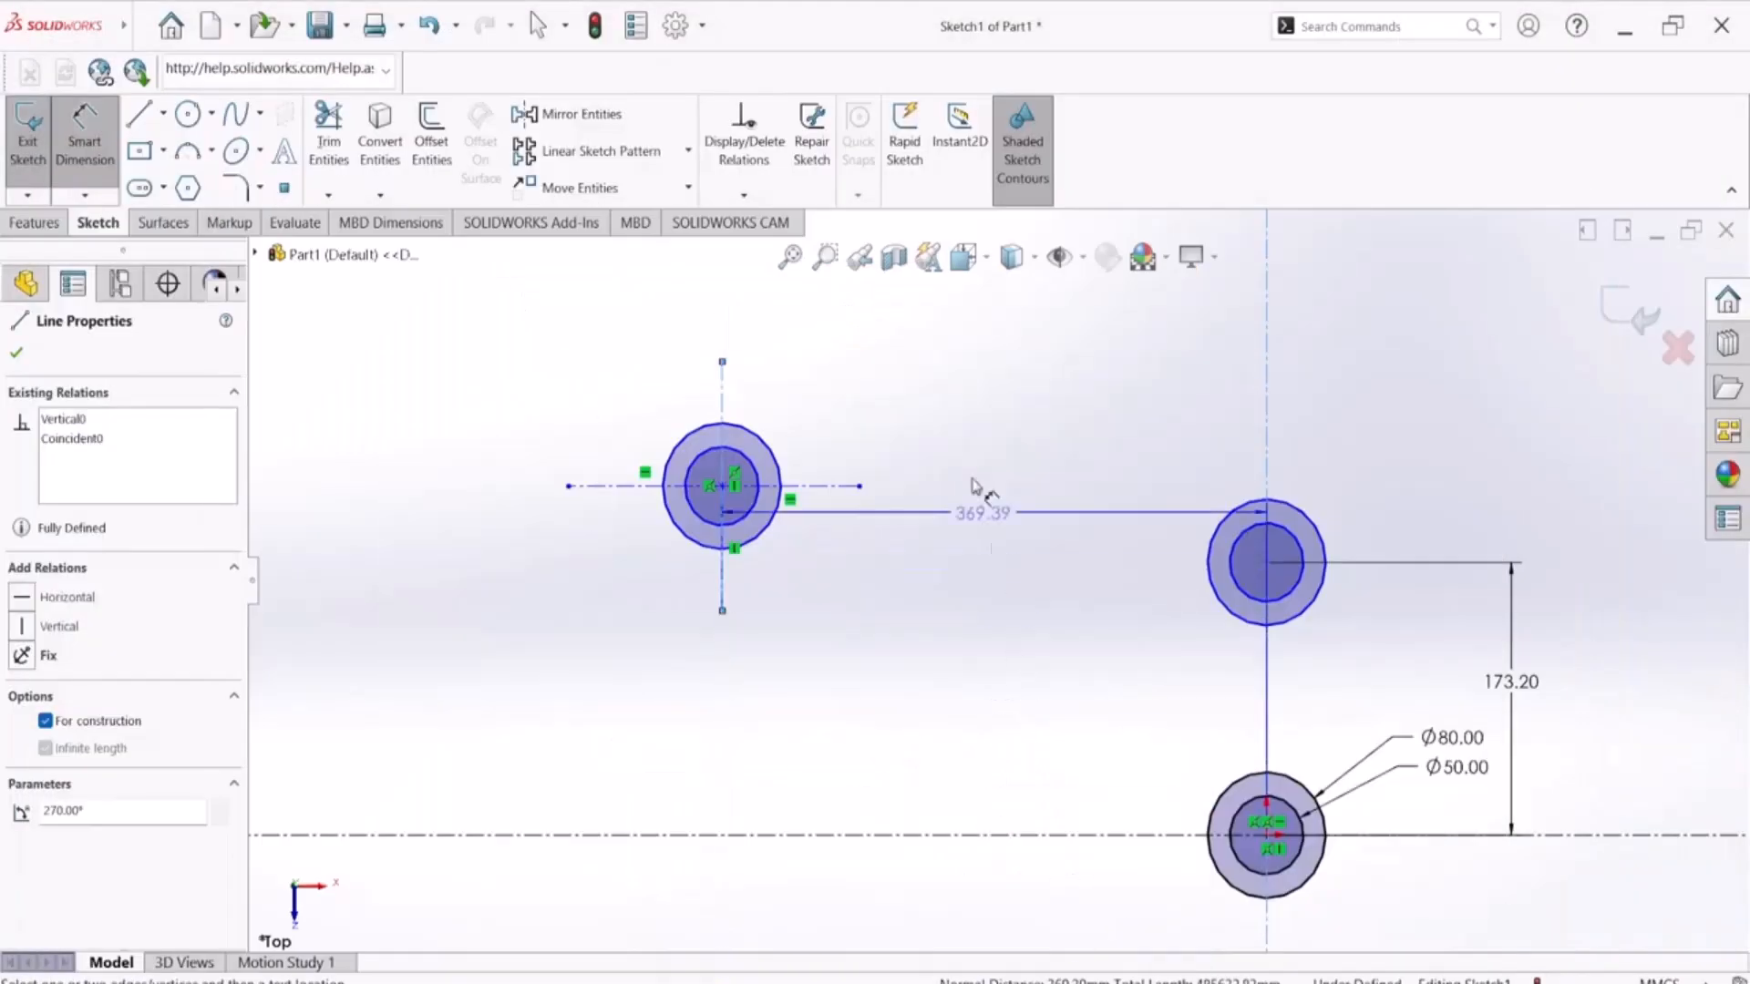
{"action": "left_click", "coordinate": [982, 346]}
{"action": "type", "text": "150"}
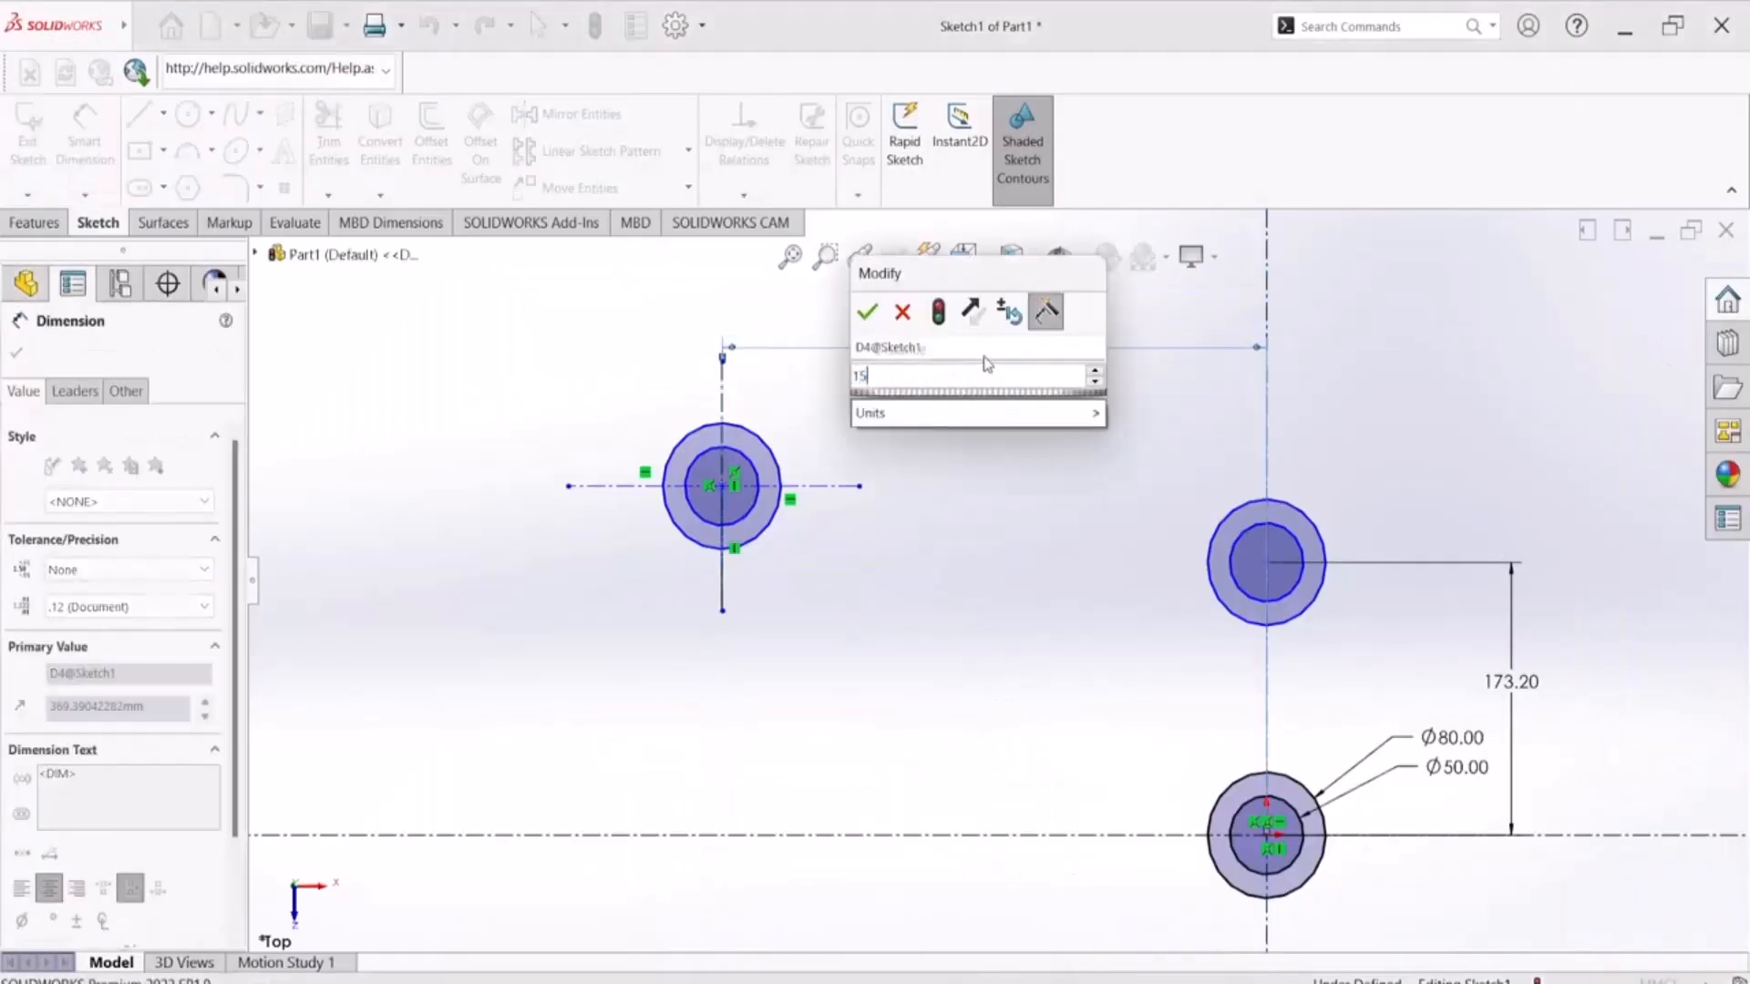
{"action": "key", "text": "Return"}
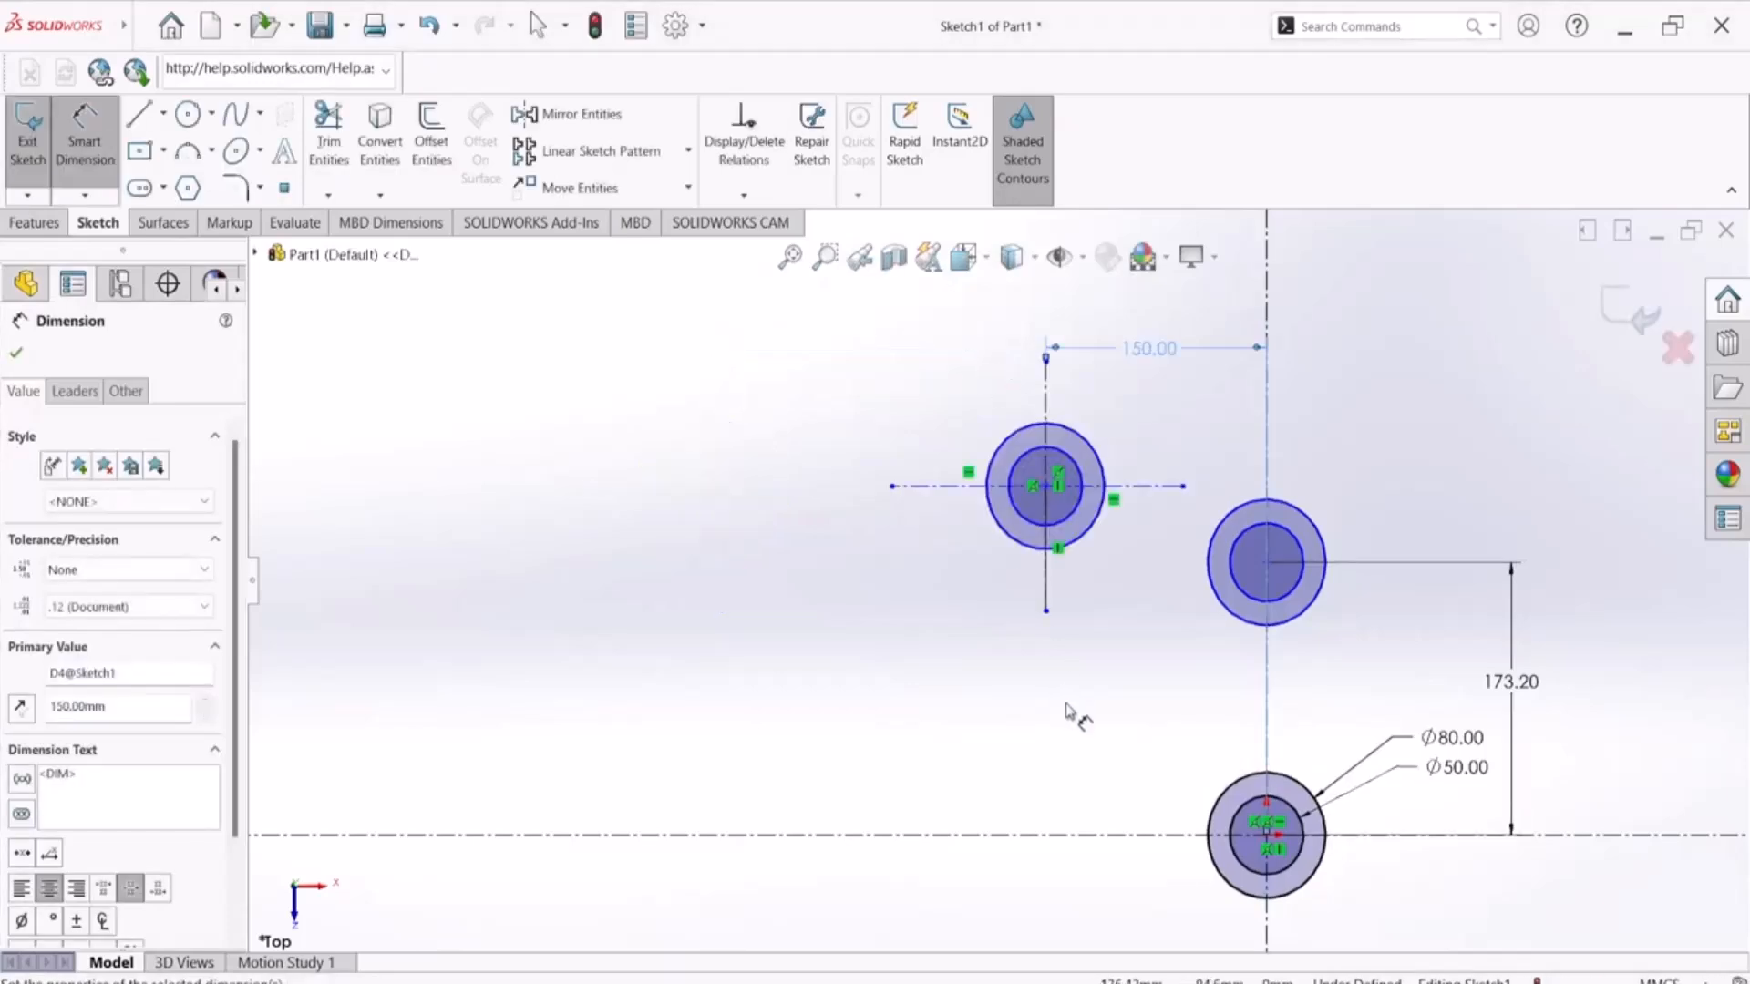
Step: Check the vertical offset in the PDF drawing, and dimension the third ring's horizontal centerline 86.6 mm from the horizontal centerline through the origin
{"action": "key", "text": "alt+Tab"}
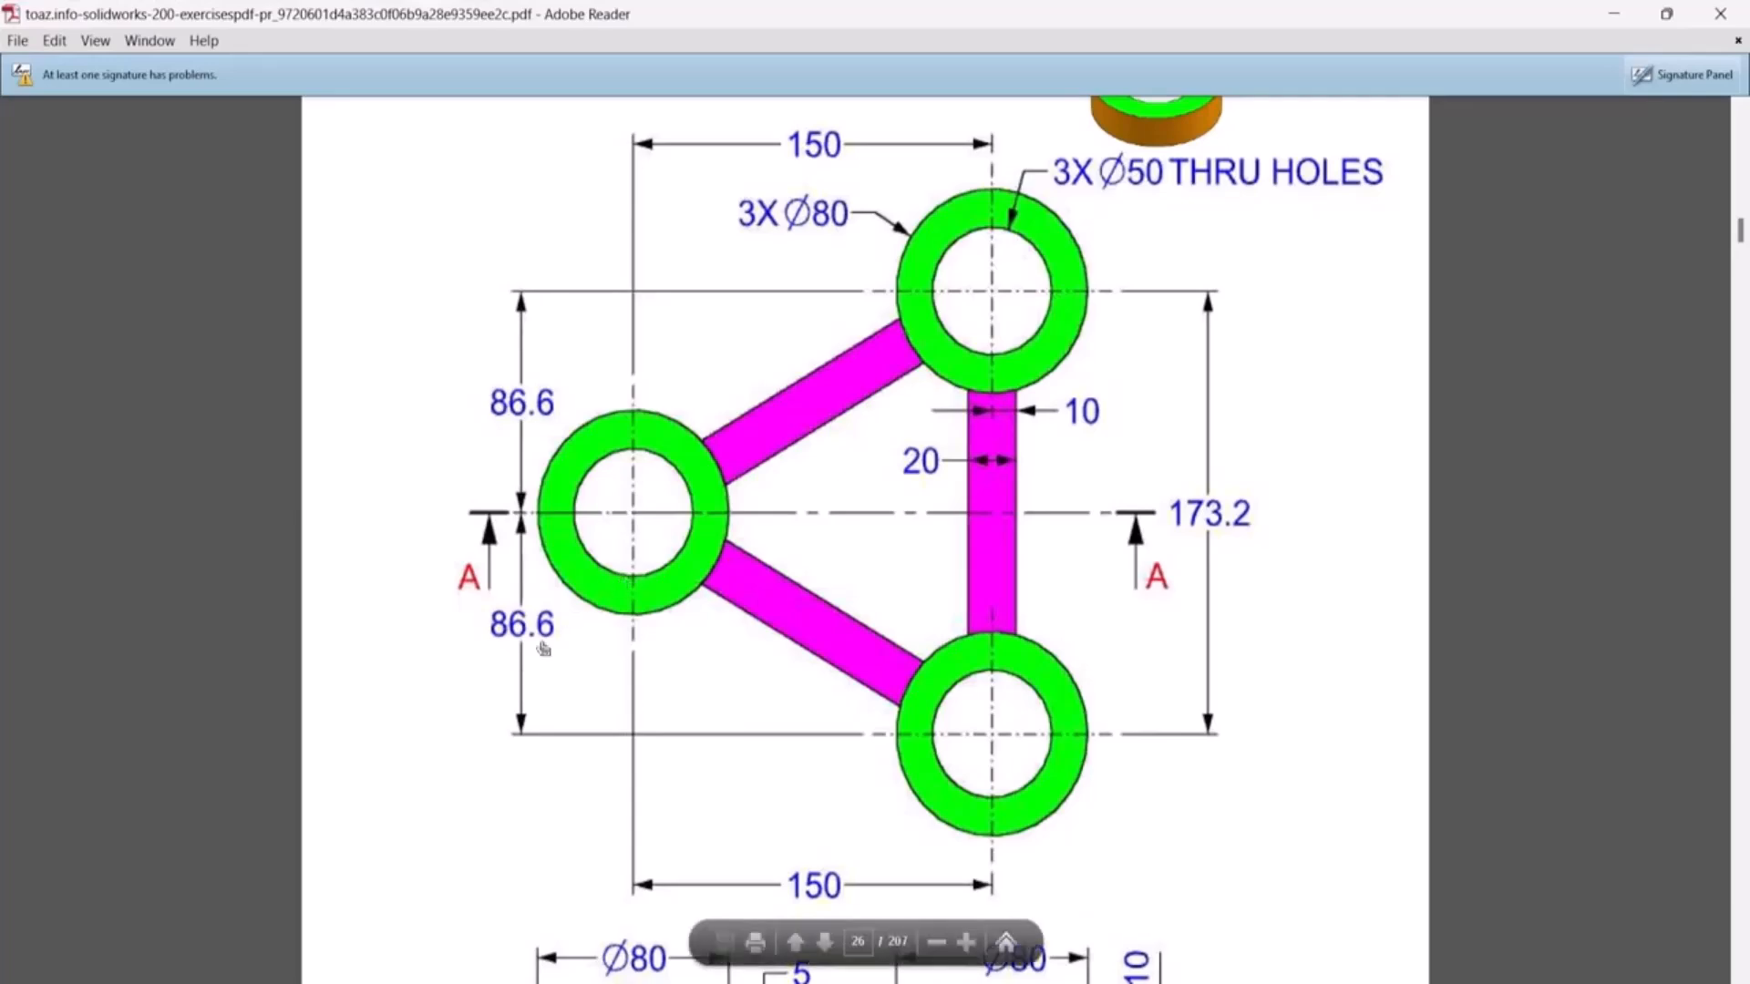
{"action": "key", "text": "alt+Tab"}
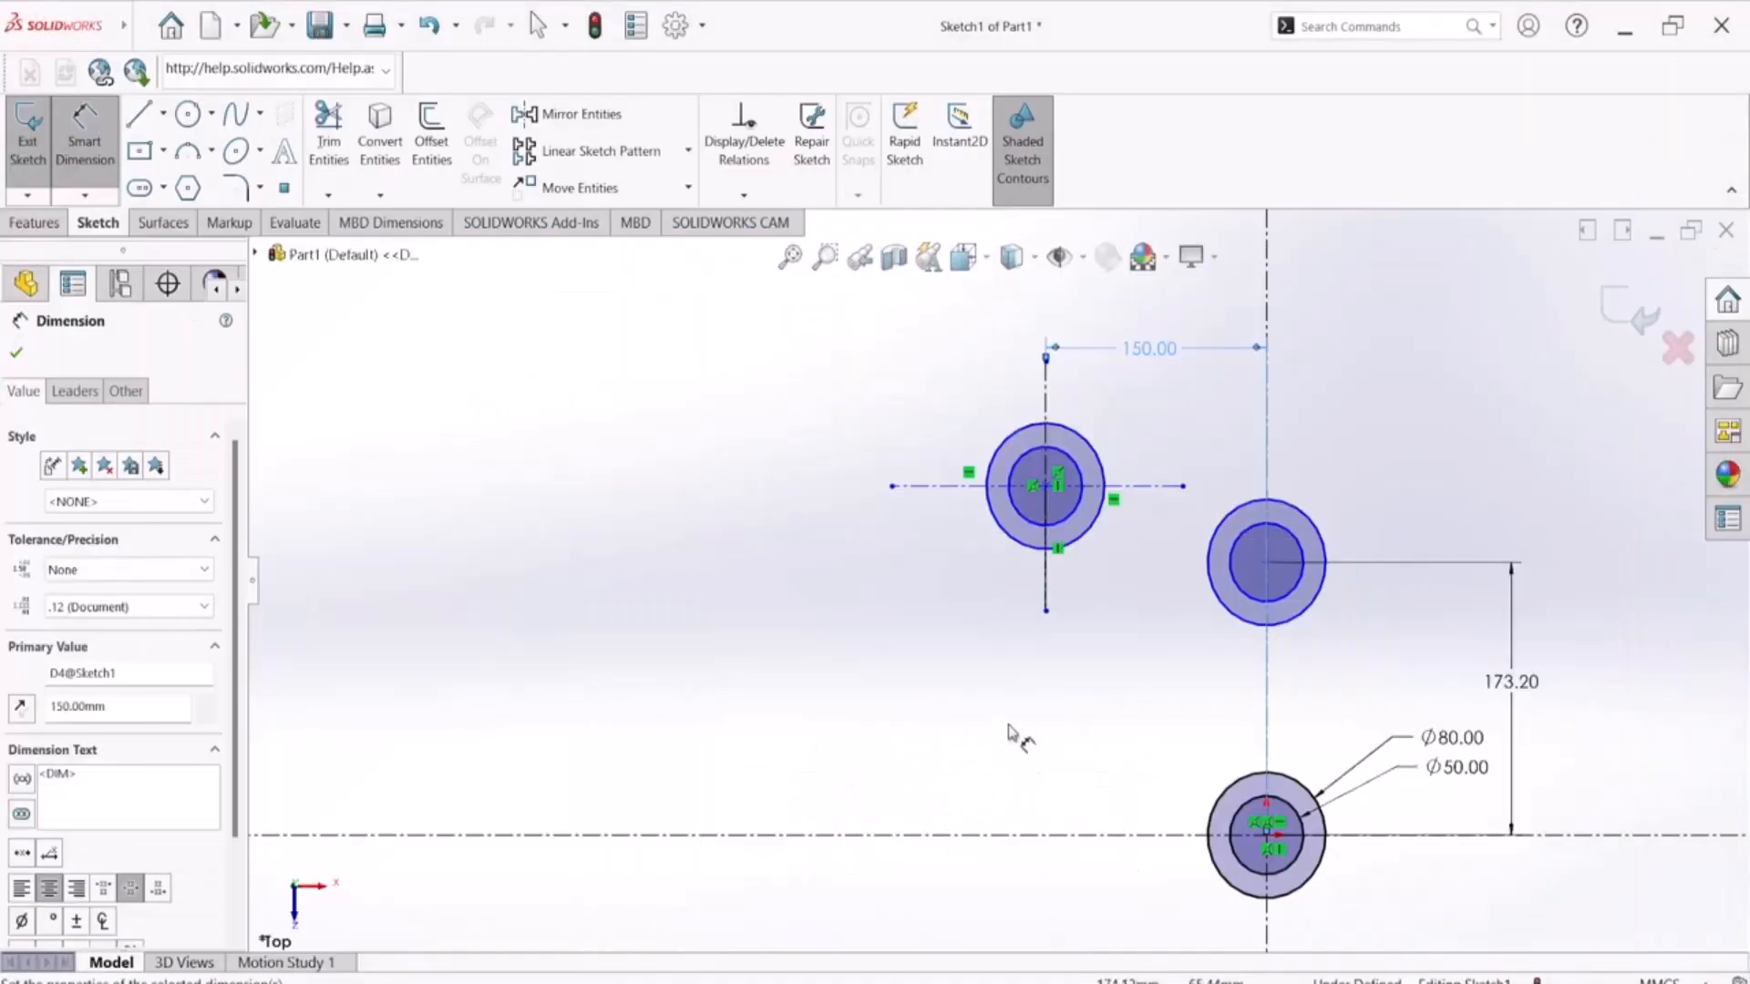
{"action": "left_click", "coordinate": [1153, 488]}
{"action": "left_click", "coordinate": [1126, 835]}
{"action": "left_click", "coordinate": [857, 697]}
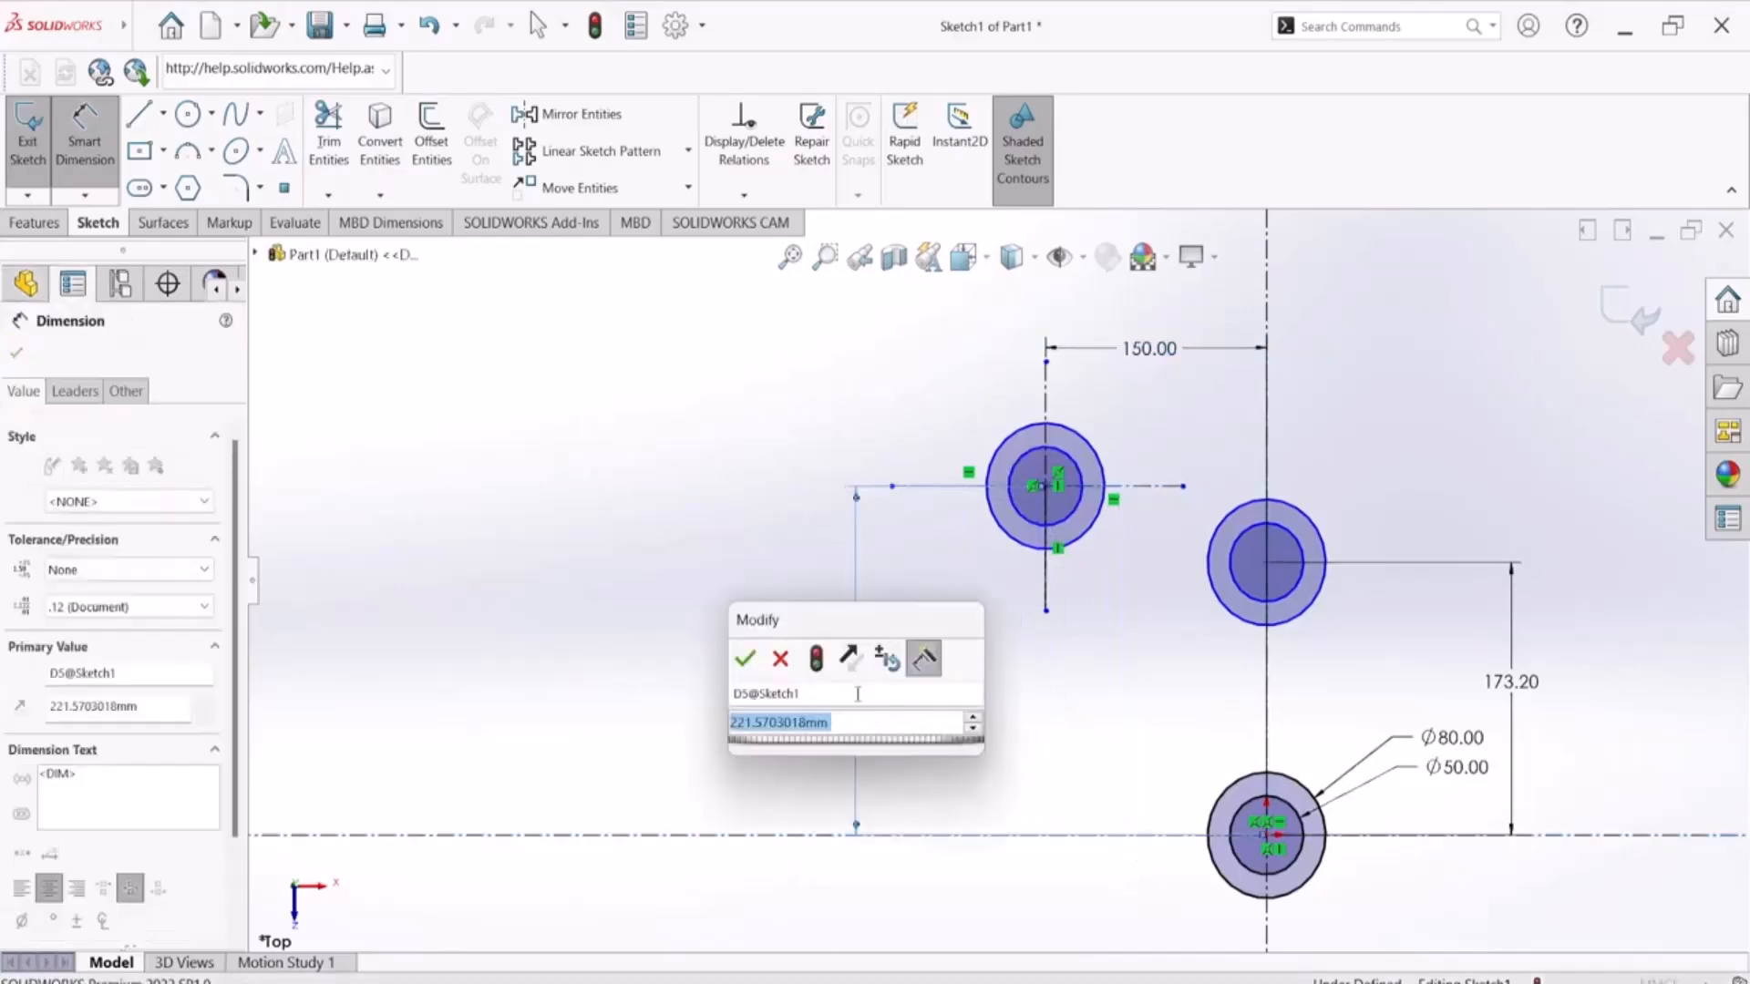
{"action": "type", "text": "86.6"}
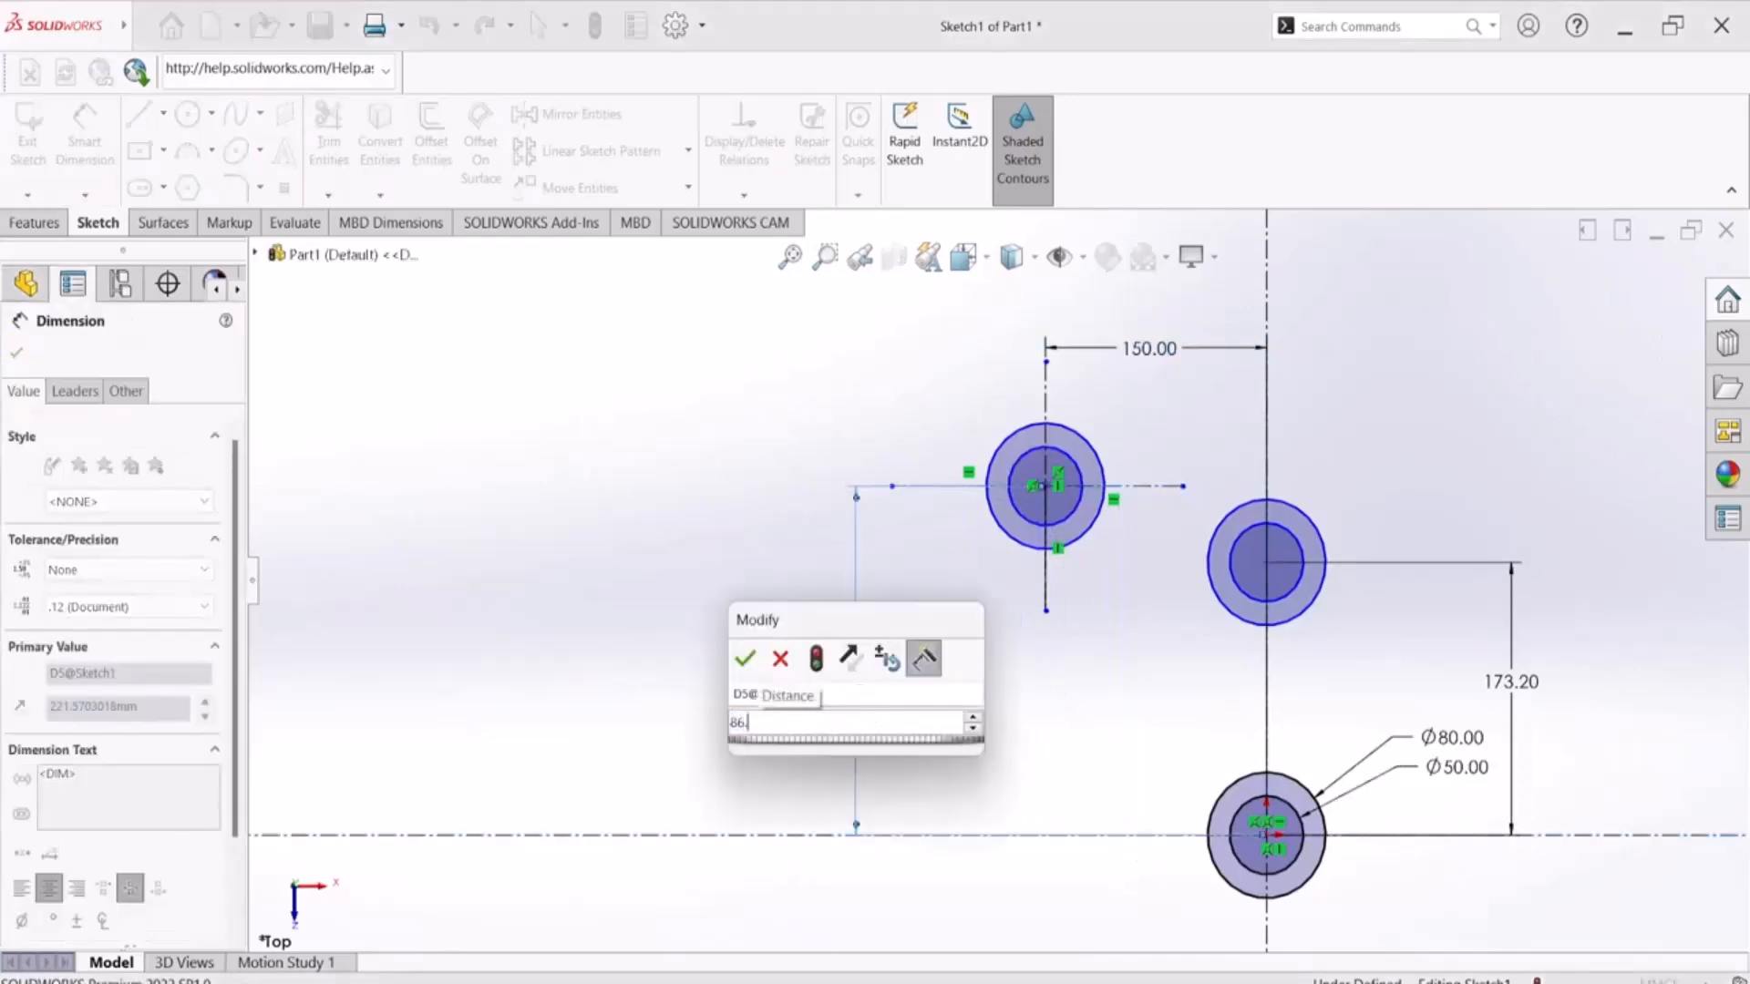
{"action": "key", "text": "Return"}
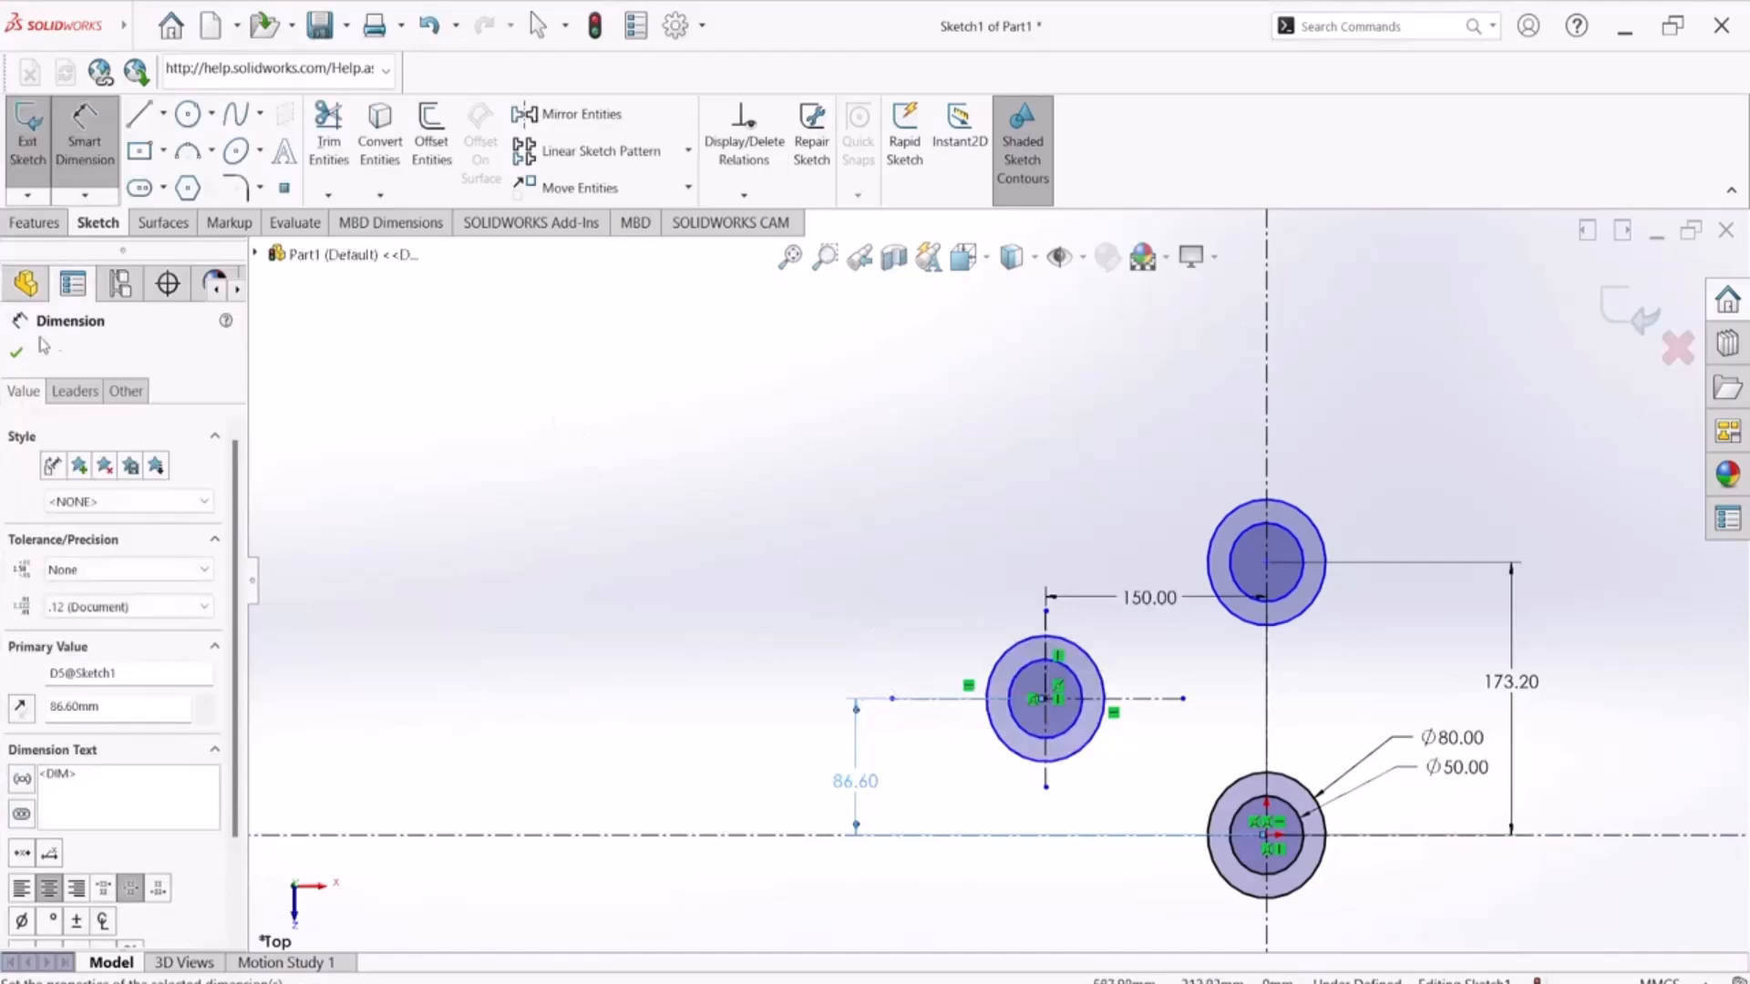
{"action": "left_click", "coordinate": [12, 355]}
{"action": "scroll", "coordinate": [1259, 665], "scroll_direction": "down", "scroll_amount": 3}
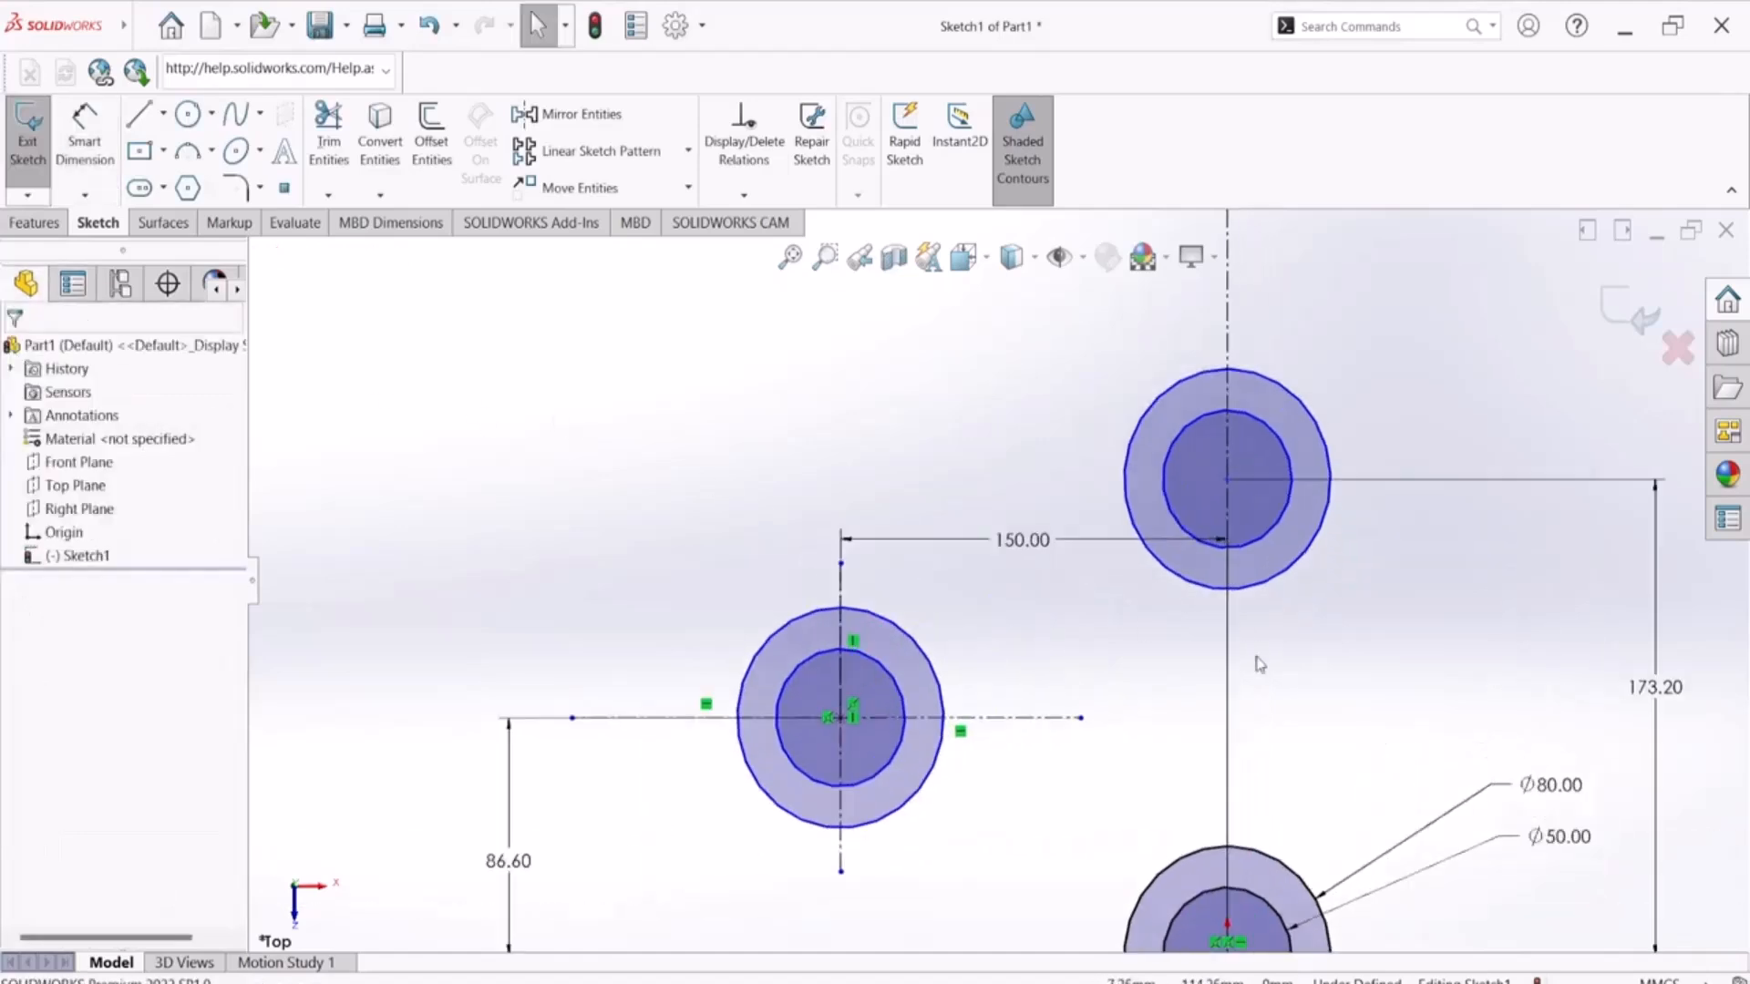
{"action": "scroll", "coordinate": [1259, 665], "scroll_direction": "up", "scroll_amount": 3}
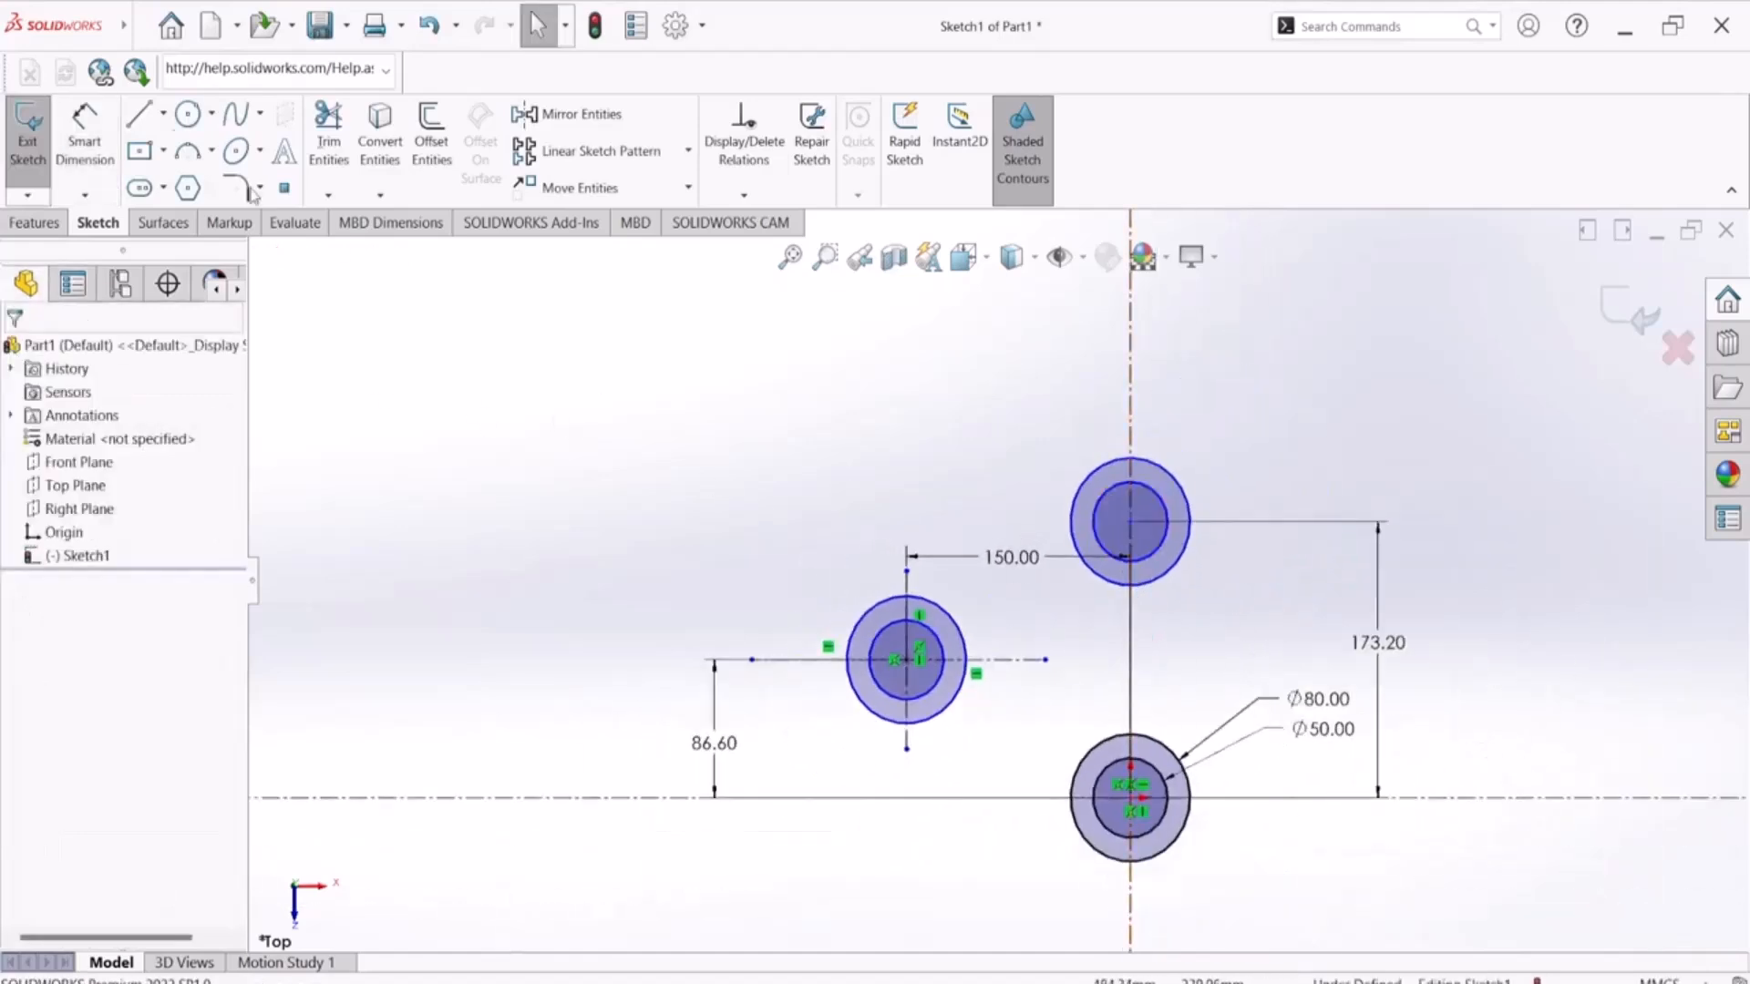
{"action": "left_click", "coordinate": [138, 115]}
{"action": "scroll", "coordinate": [1143, 629], "scroll_direction": "down", "scroll_amount": 5}
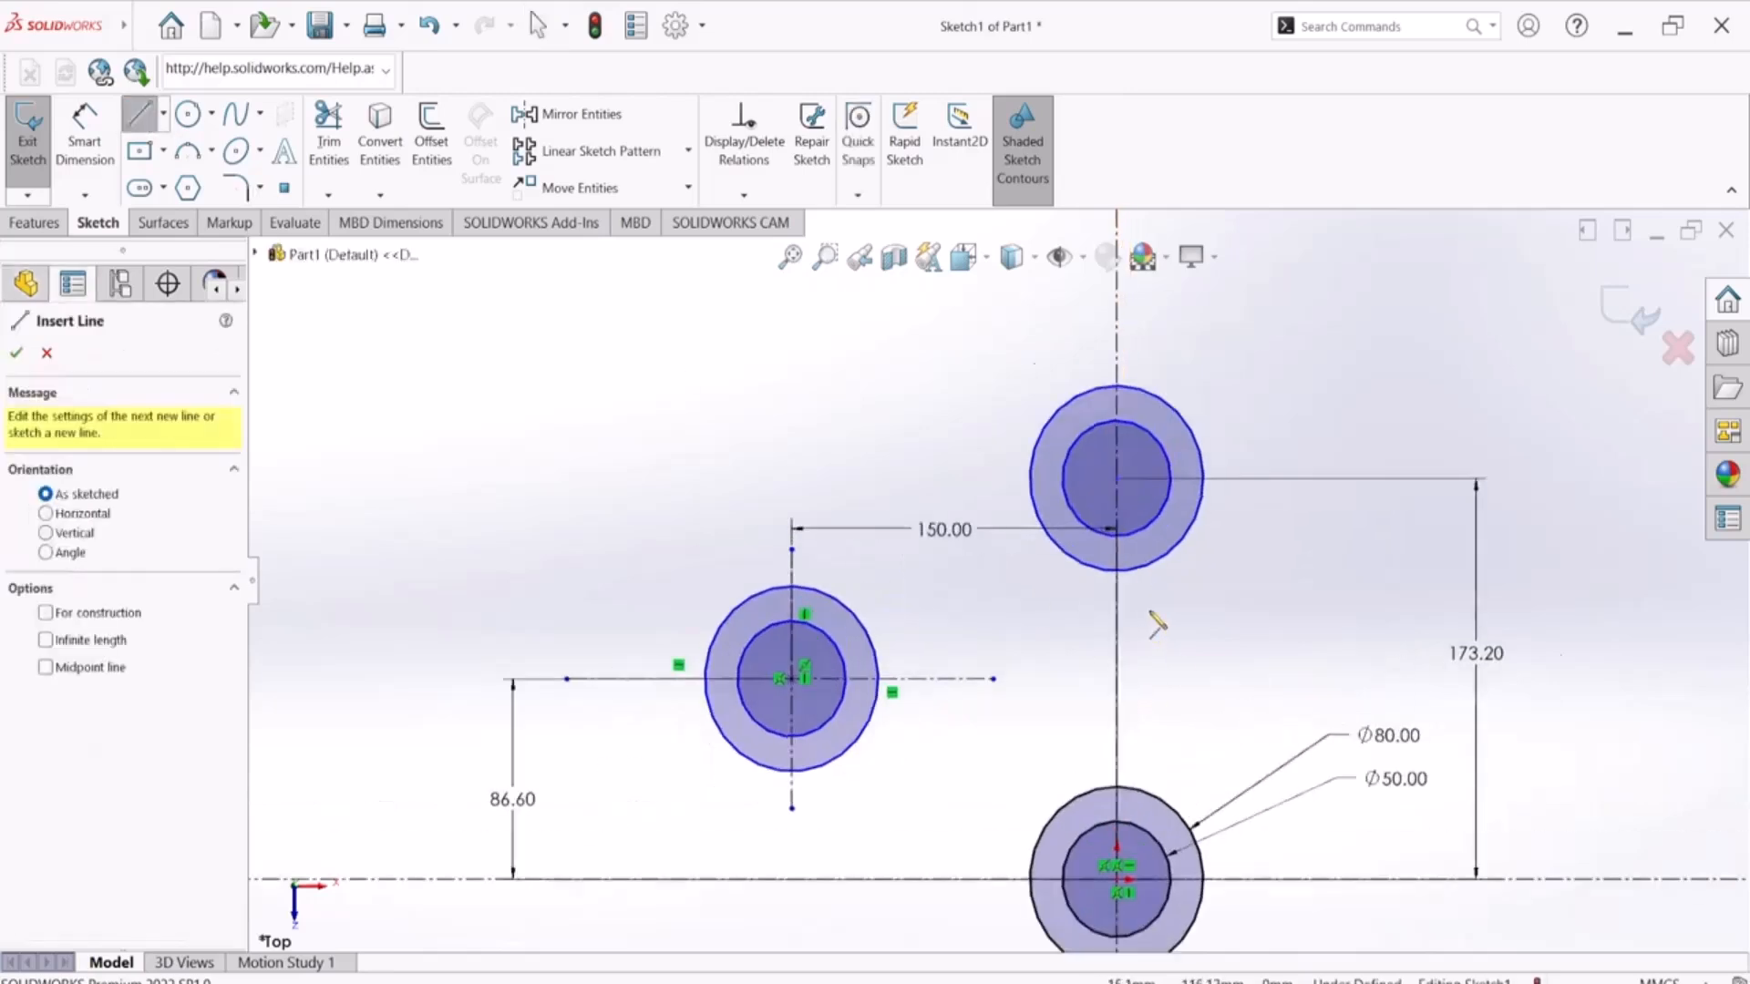
{"action": "left_click", "coordinate": [1048, 593]}
{"action": "key", "text": "Escape"}
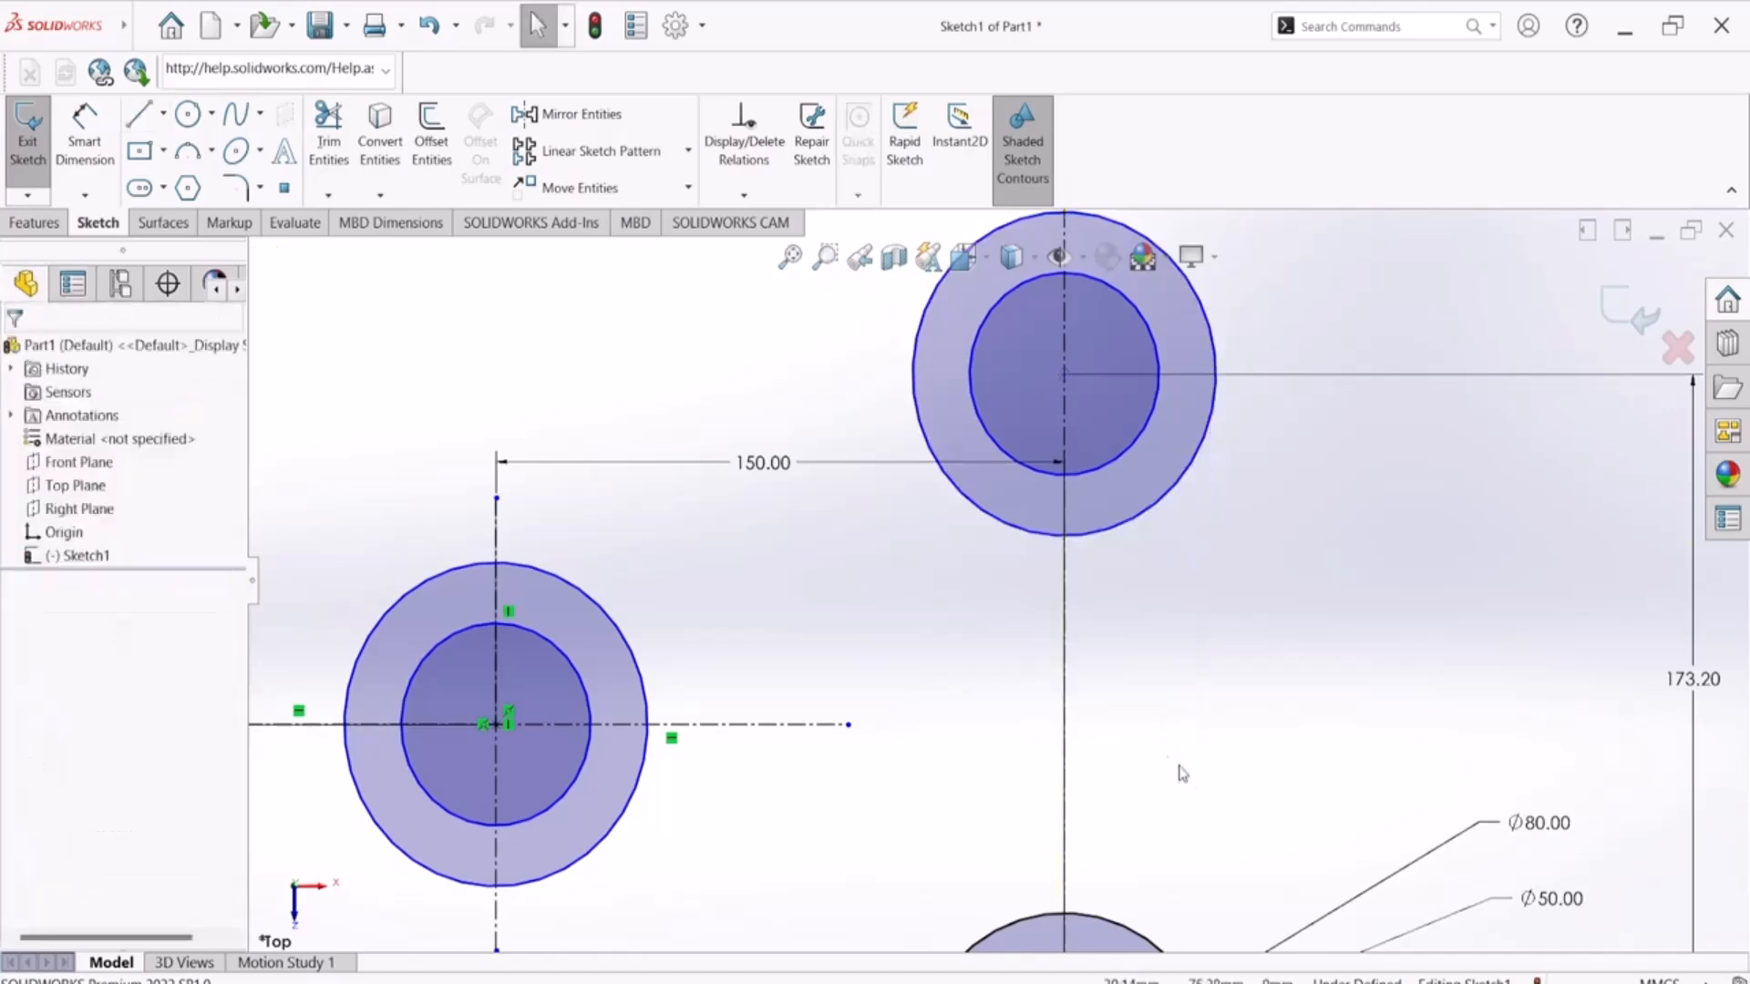
{"action": "left_click", "coordinate": [138, 115]}
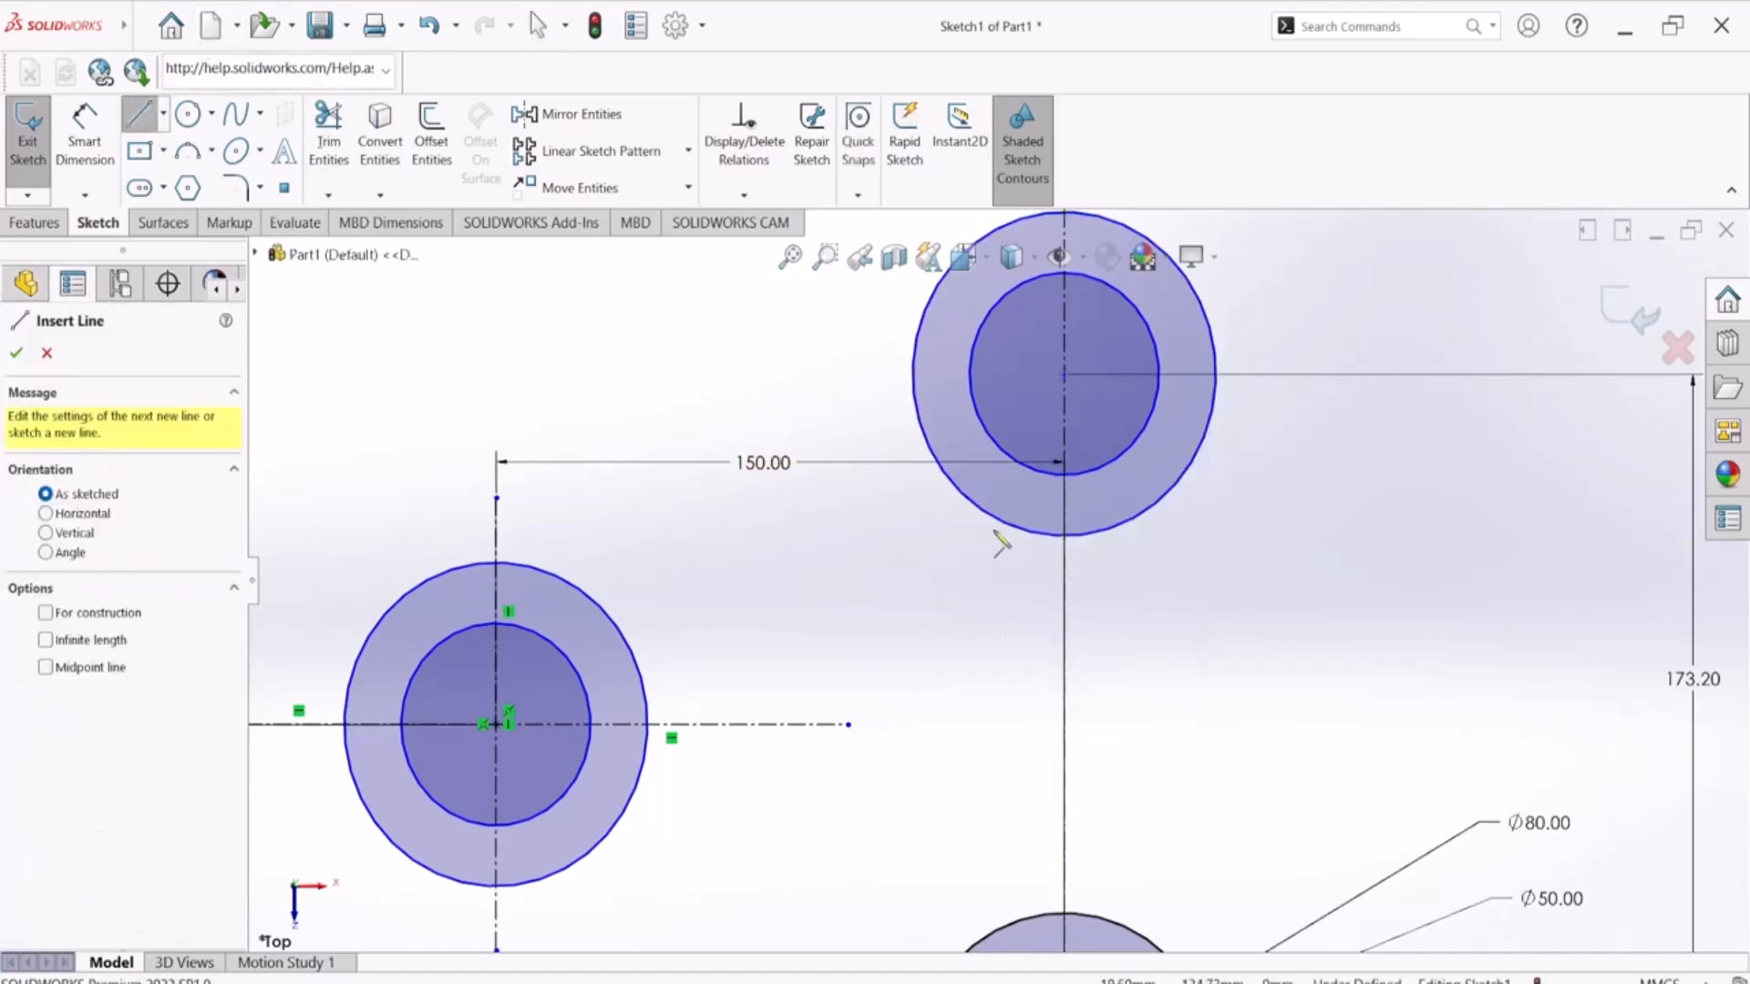
{"action": "left_click", "coordinate": [1017, 529]}
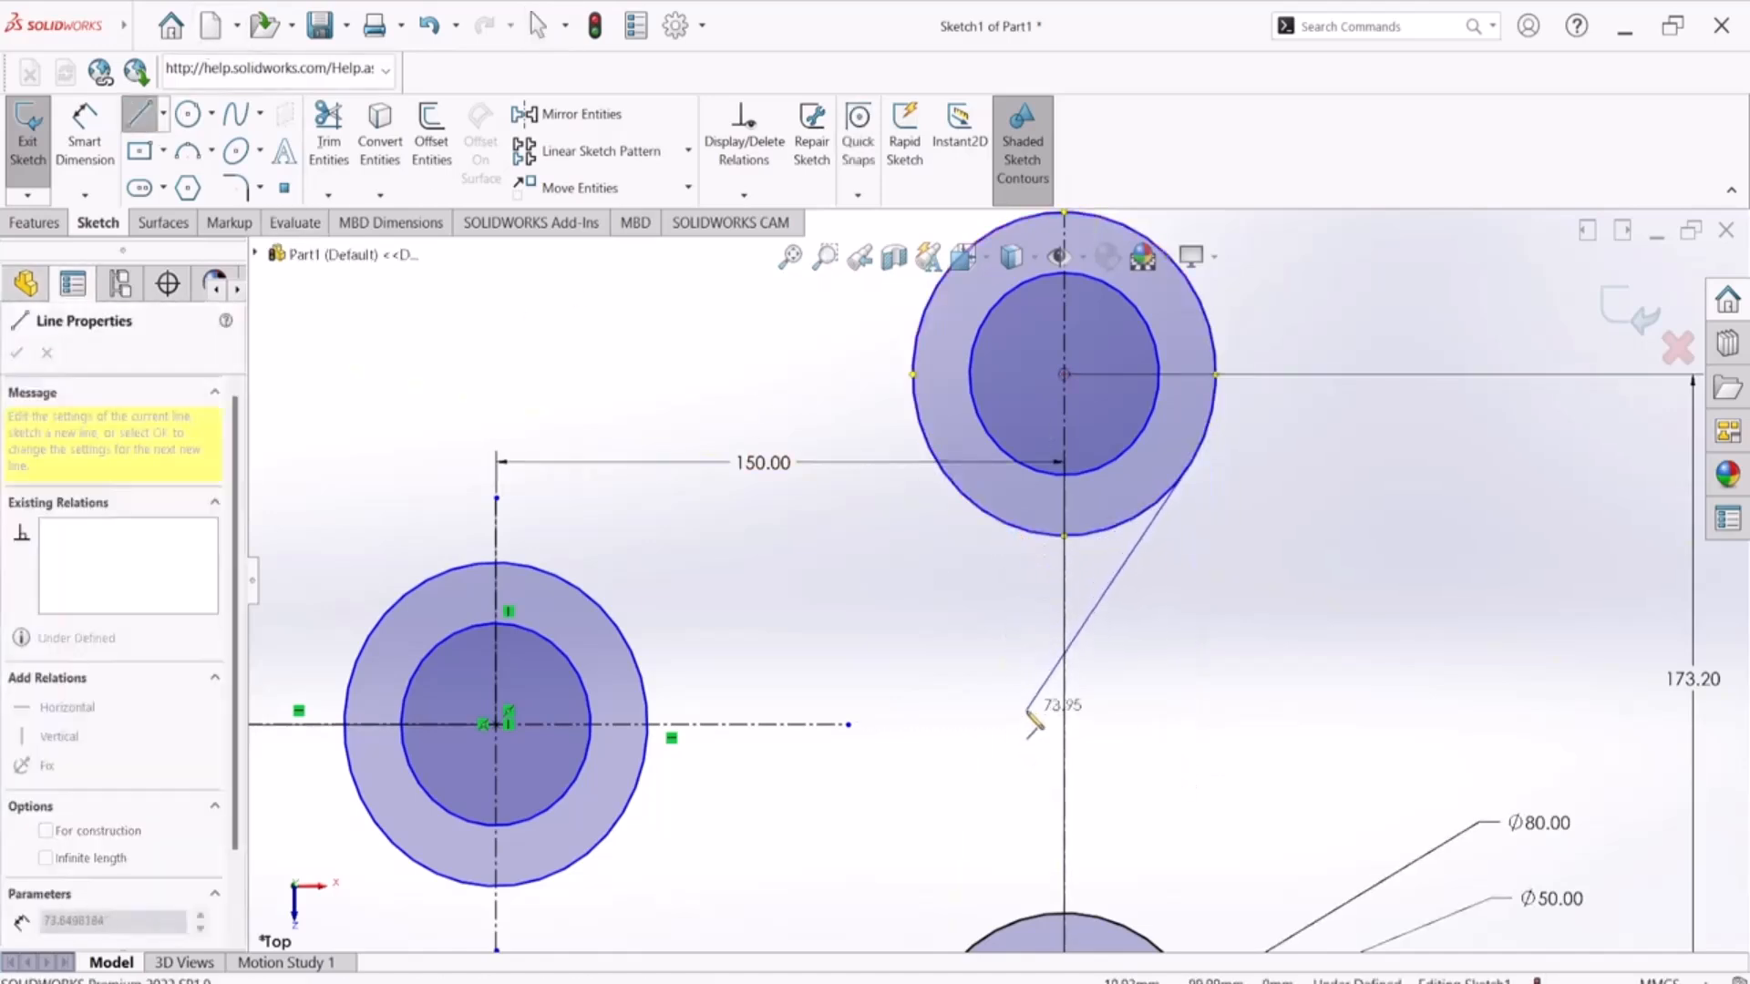
{"action": "key", "text": "Escape"}
{"action": "key", "text": "Escape"}
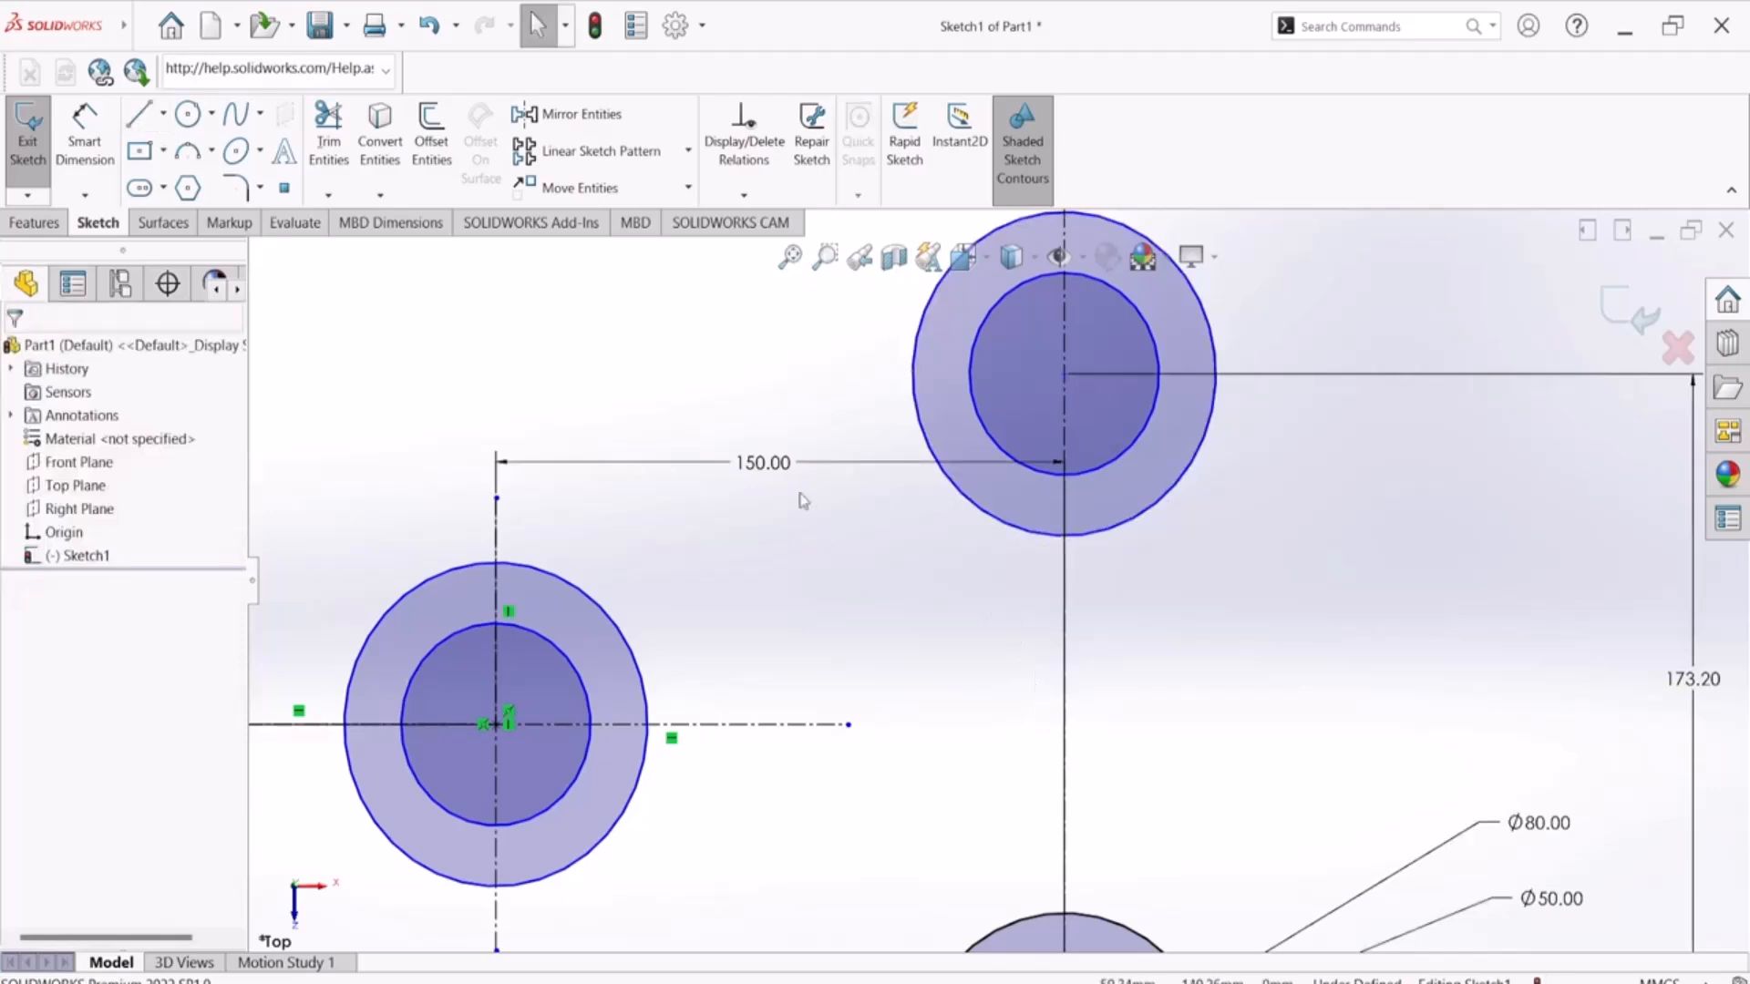
Step: Sketch a vertical line about 114 mm long, just left of the vertical centerline, from inside the upper ring to inside the origin ring
{"action": "left_click", "coordinate": [153, 119]}
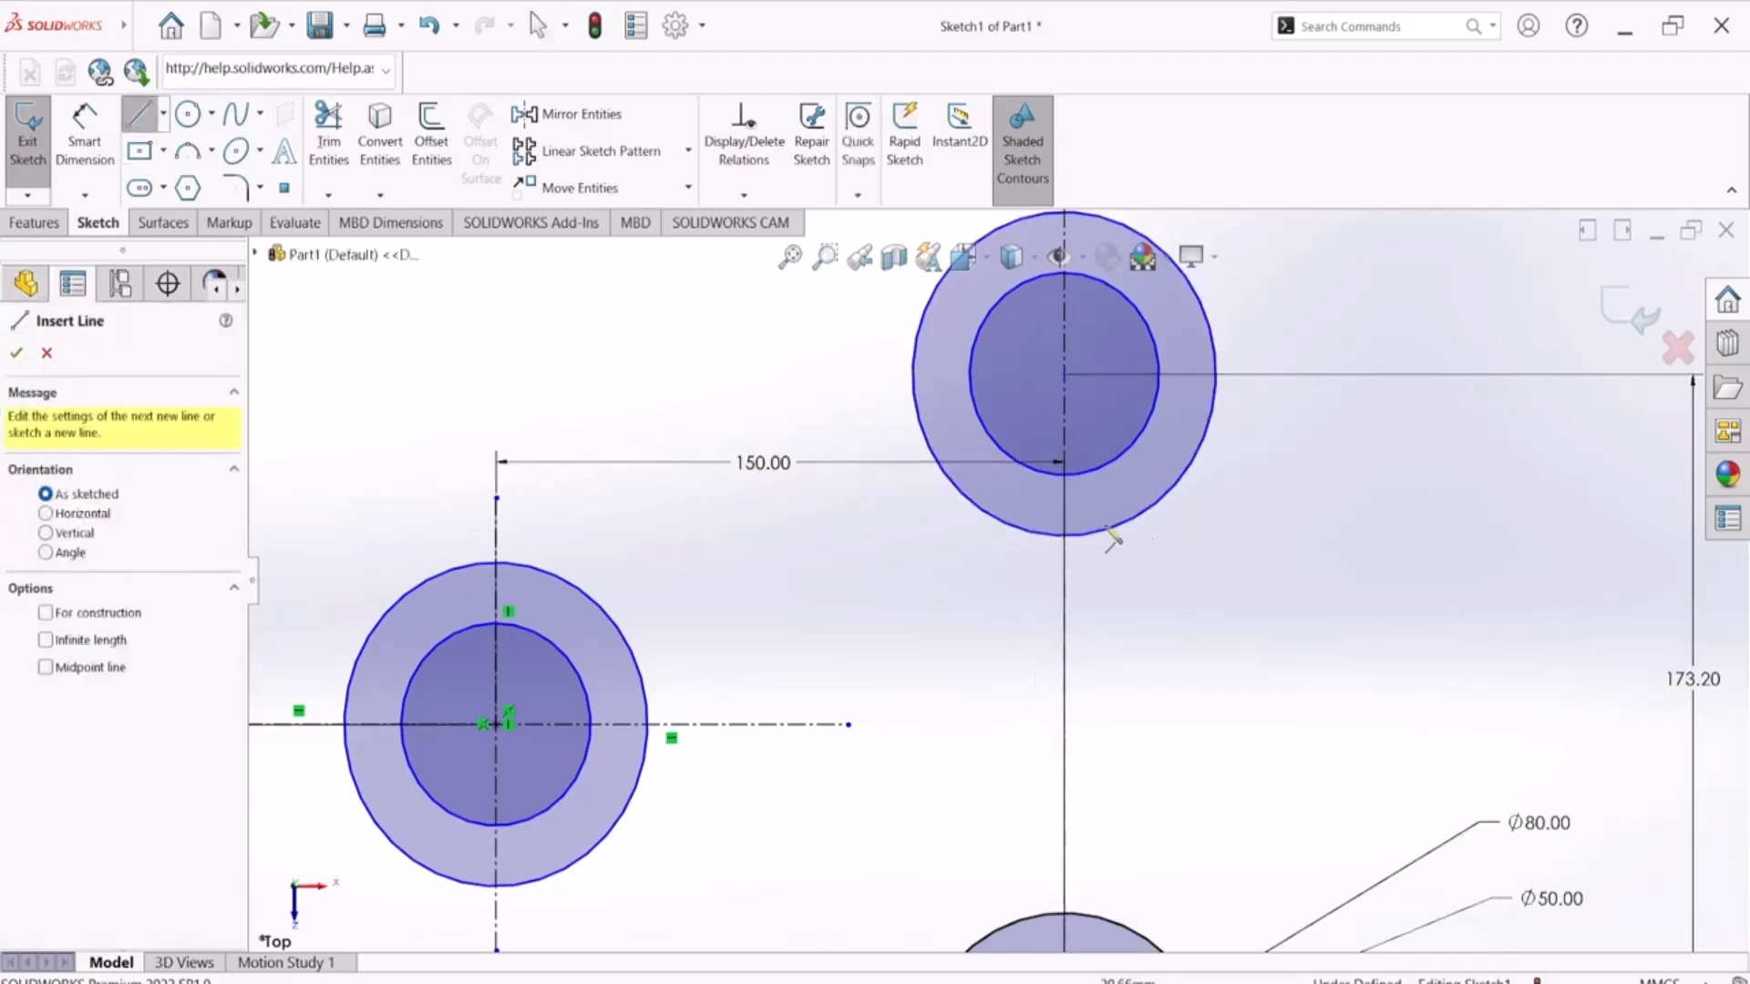
{"action": "left_click", "coordinate": [1019, 499]}
{"action": "scroll", "coordinate": [1022, 716], "scroll_direction": "up", "scroll_amount": 3}
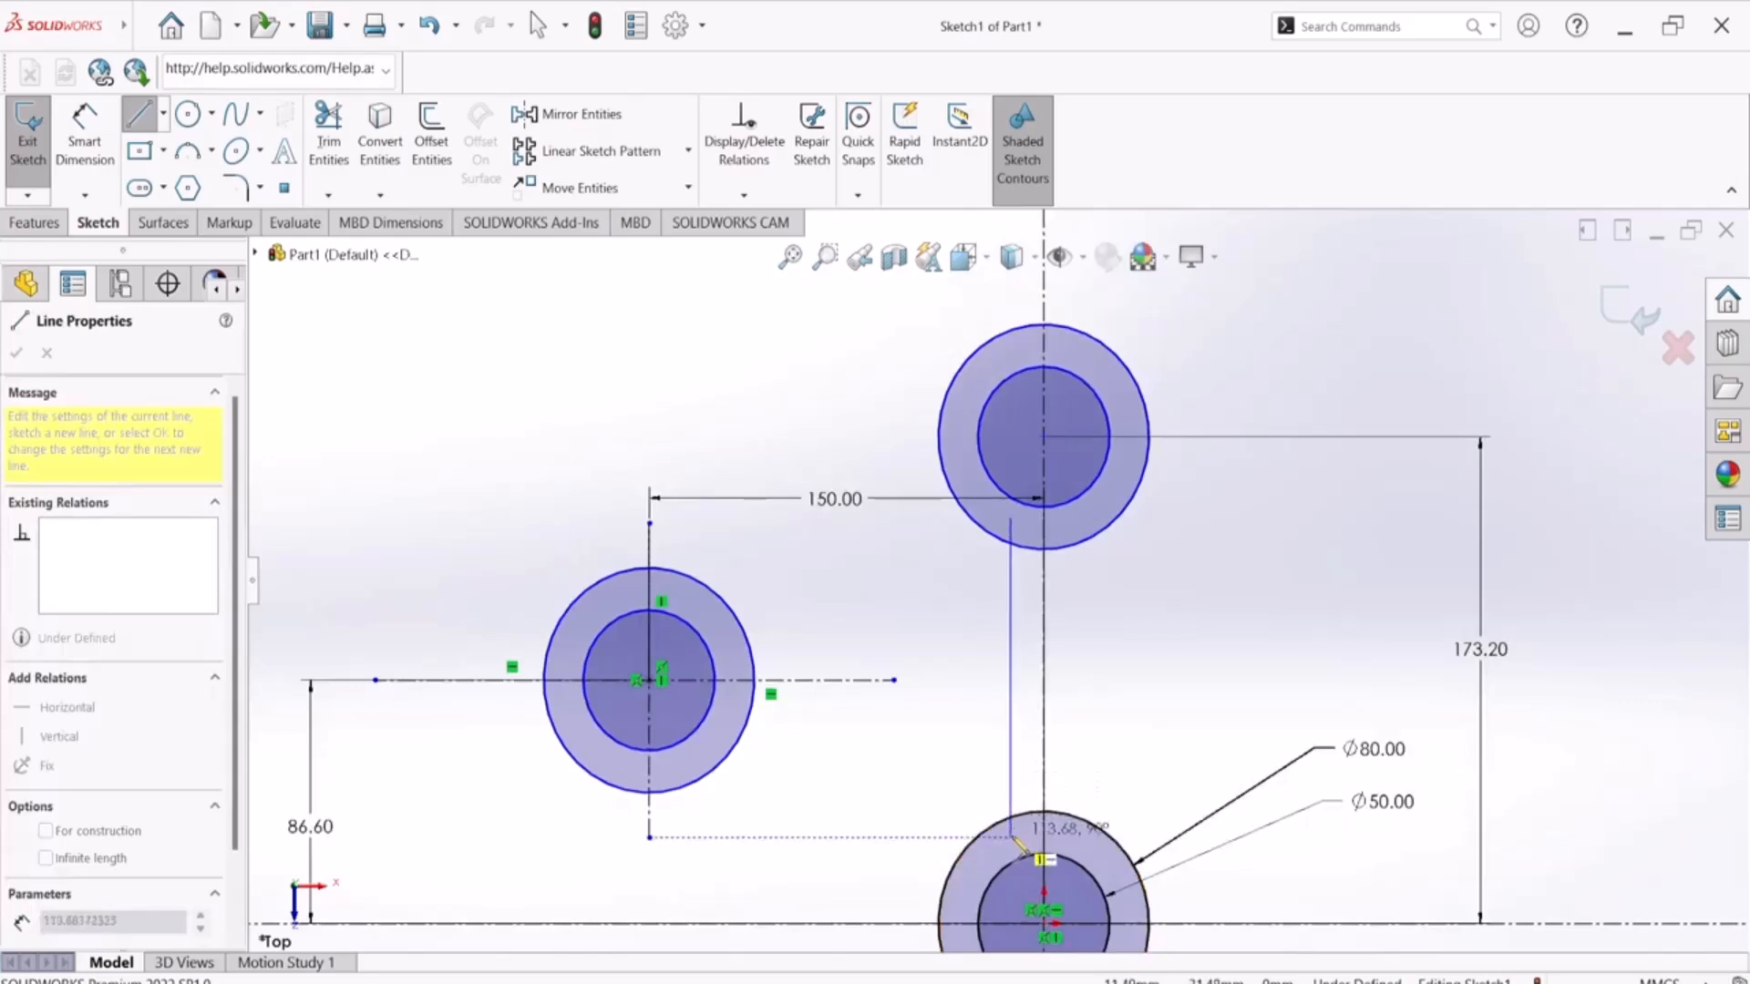
{"action": "left_click", "coordinate": [1011, 838]}
{"action": "right_click", "coordinate": [923, 590]}
{"action": "left_click", "coordinate": [970, 609]}
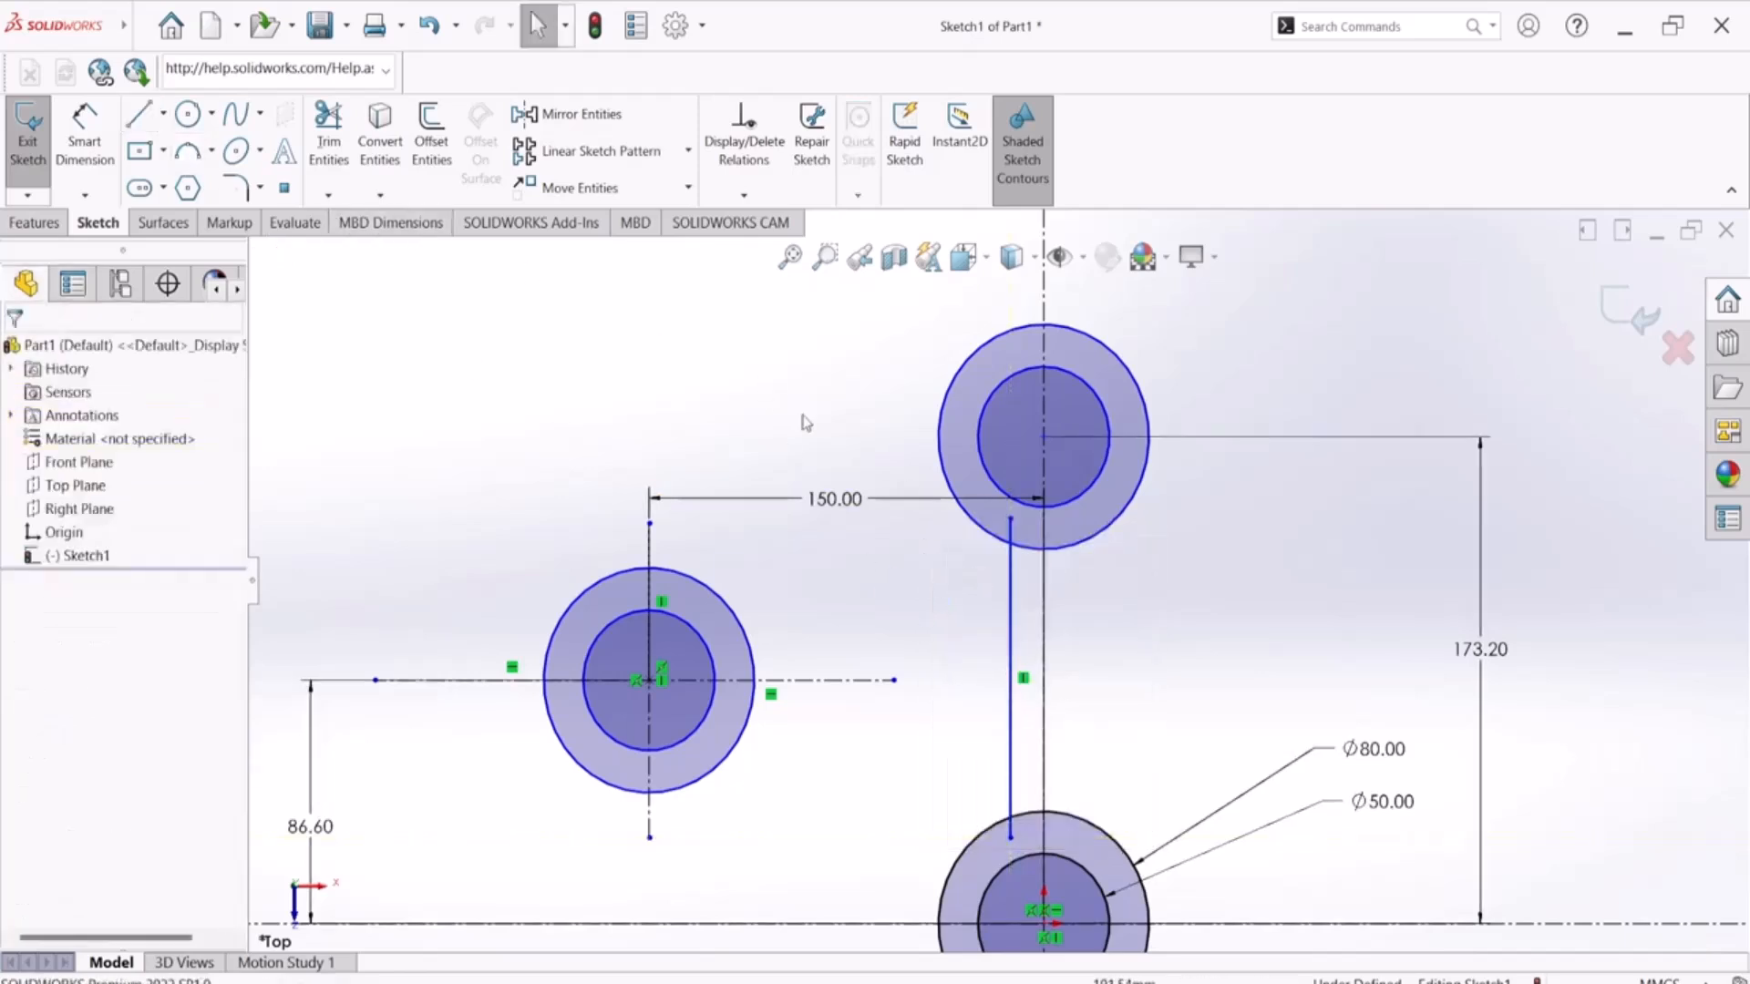
Step: Mirror the vertical arm line about the vertical centerline through the origin, keeping the original as a copy
{"action": "left_click", "coordinate": [1010, 620]}
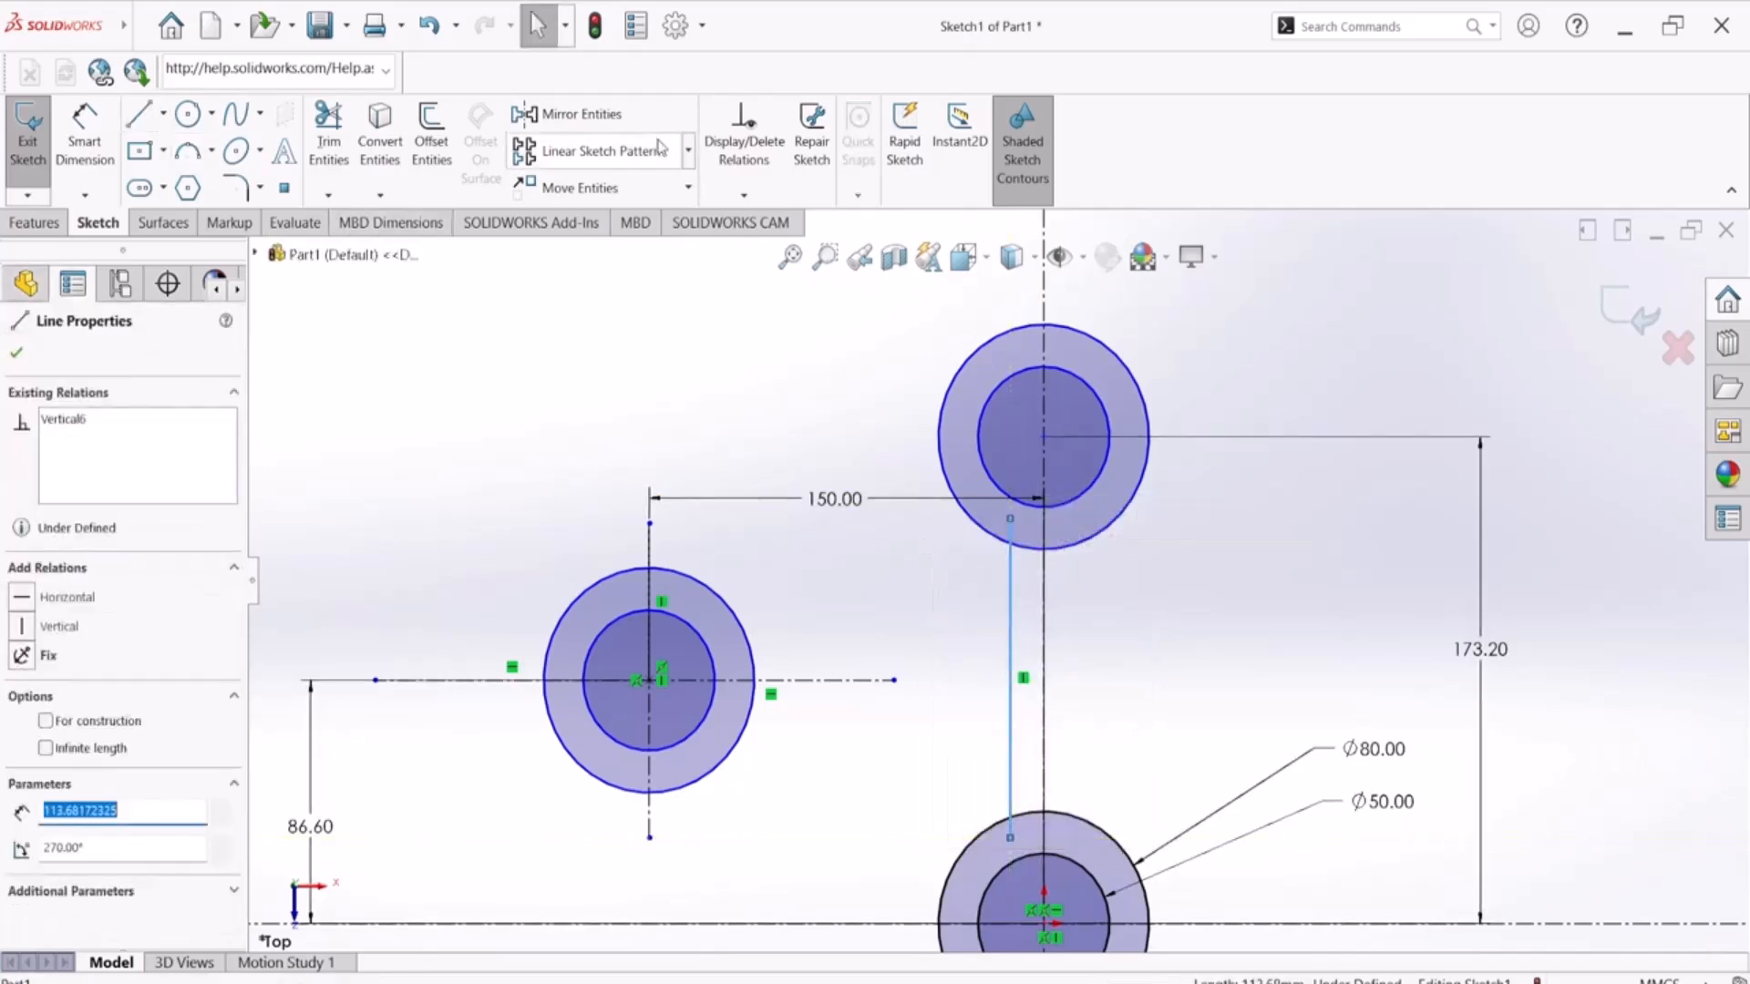
{"action": "left_click", "coordinate": [689, 189]}
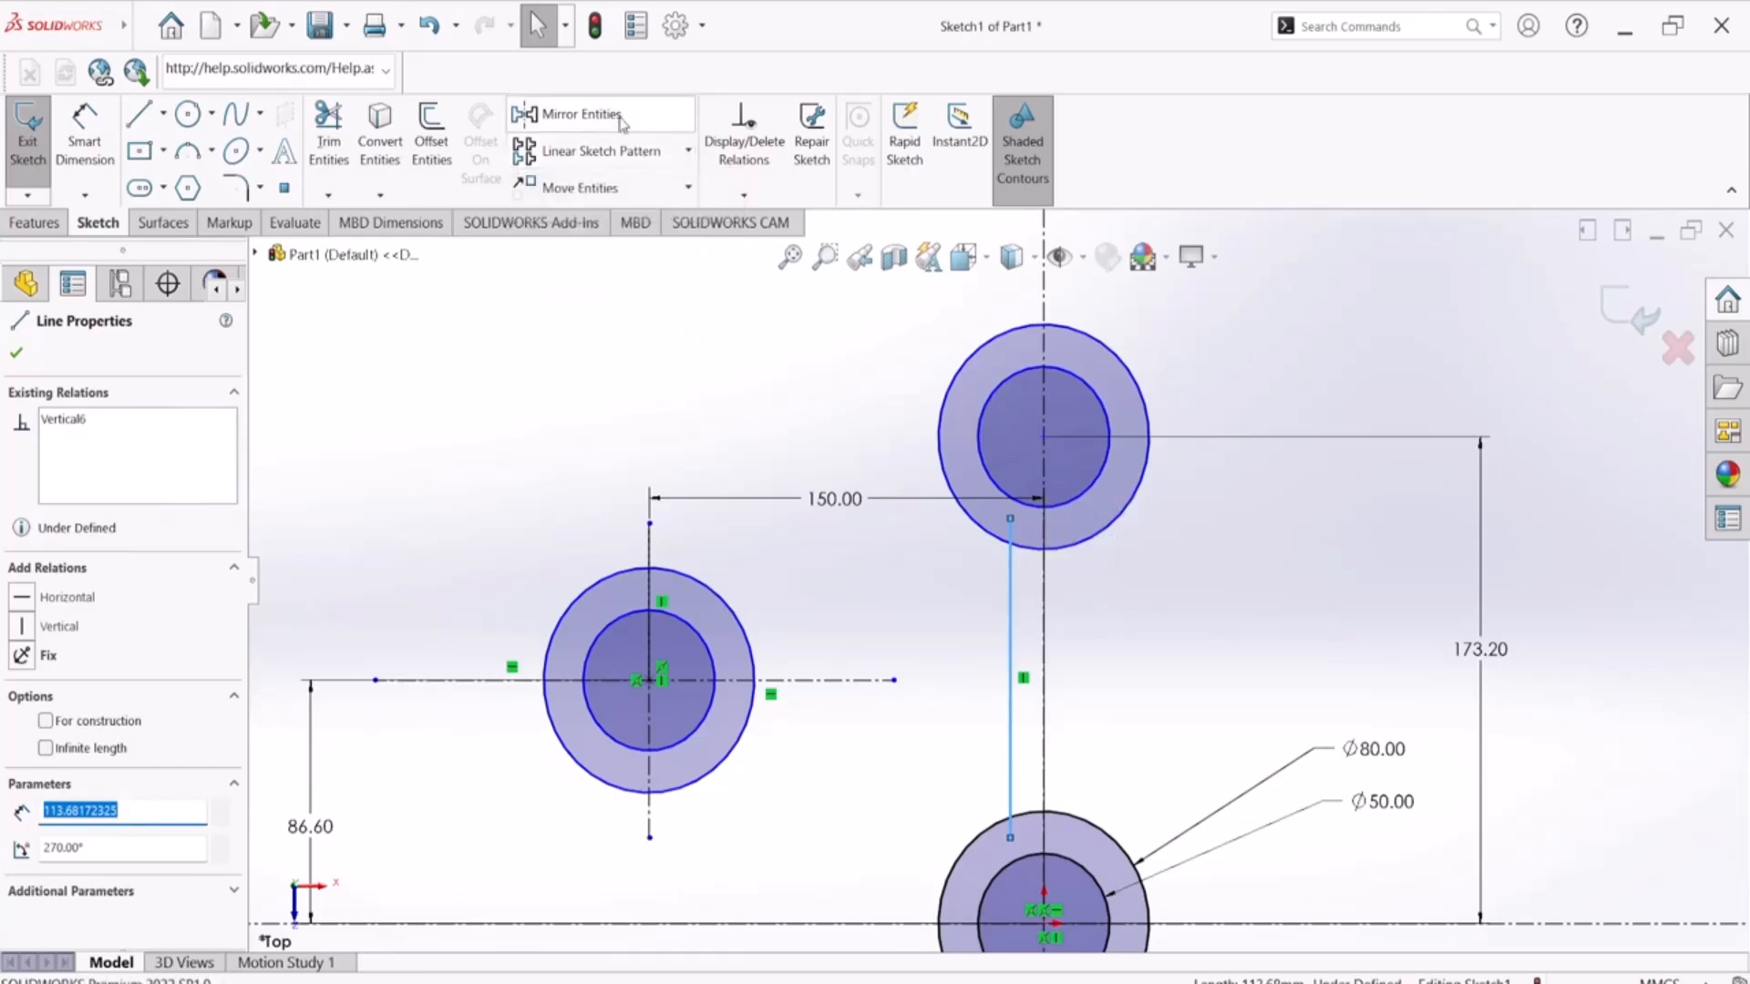
{"action": "left_click", "coordinate": [551, 115]}
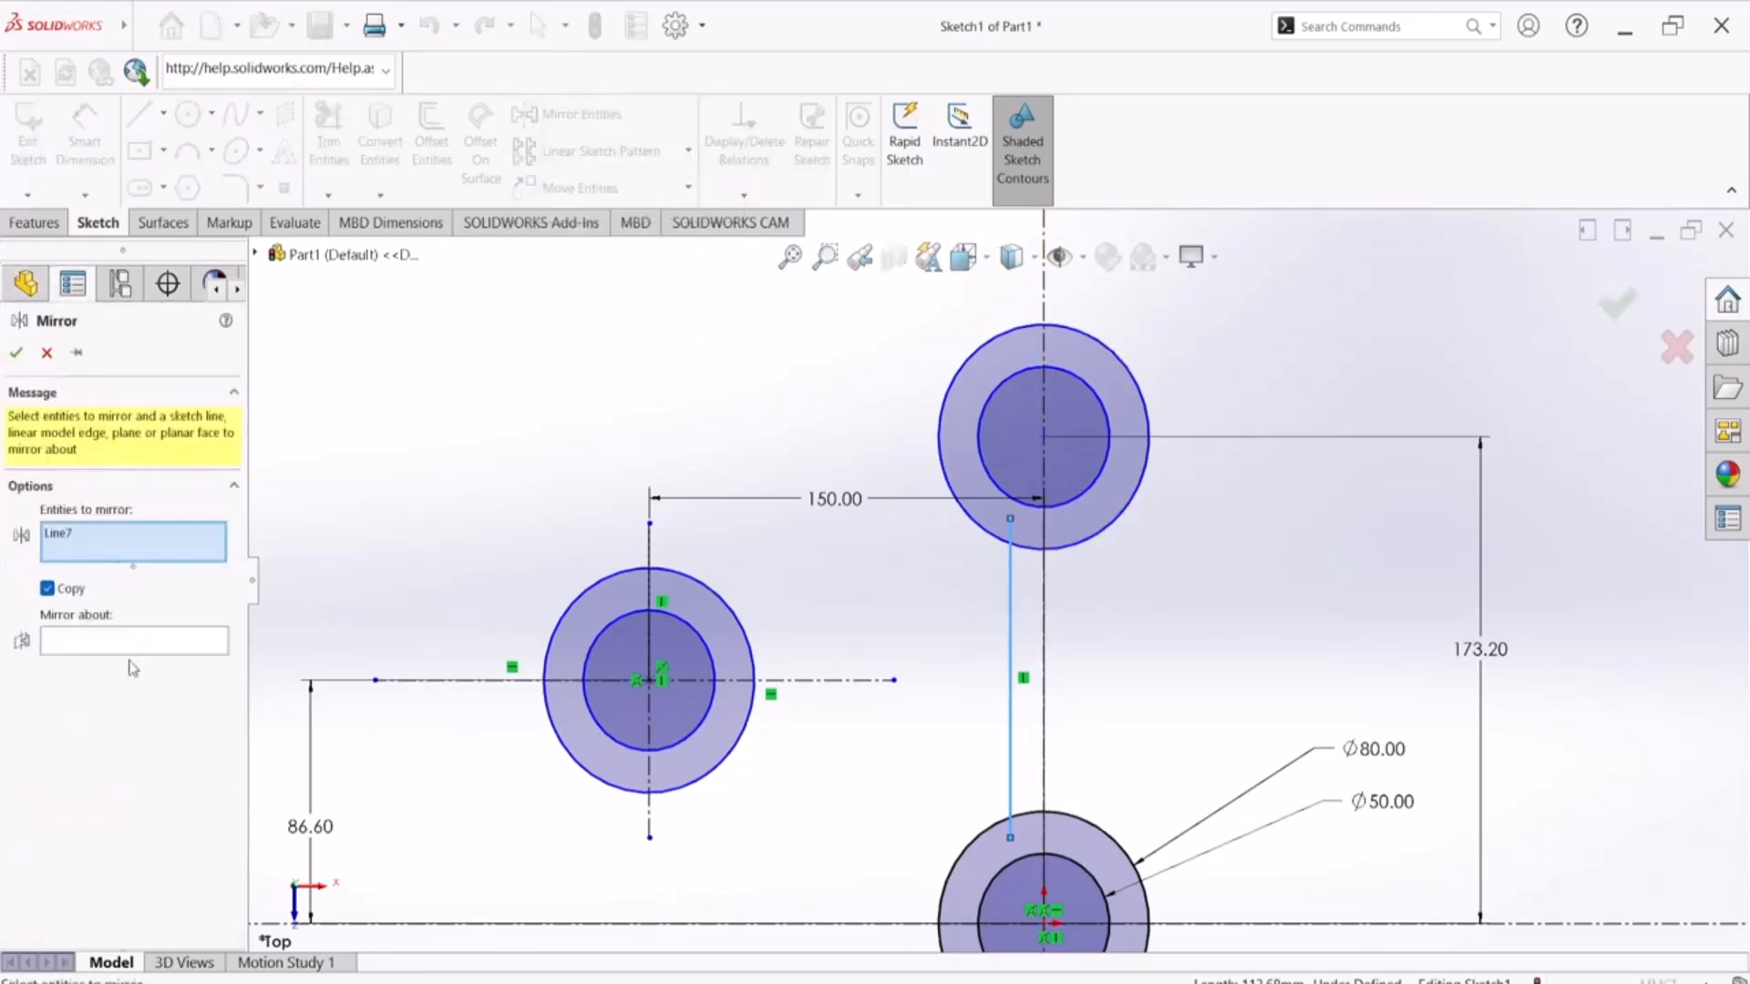
{"action": "left_click", "coordinate": [127, 643]}
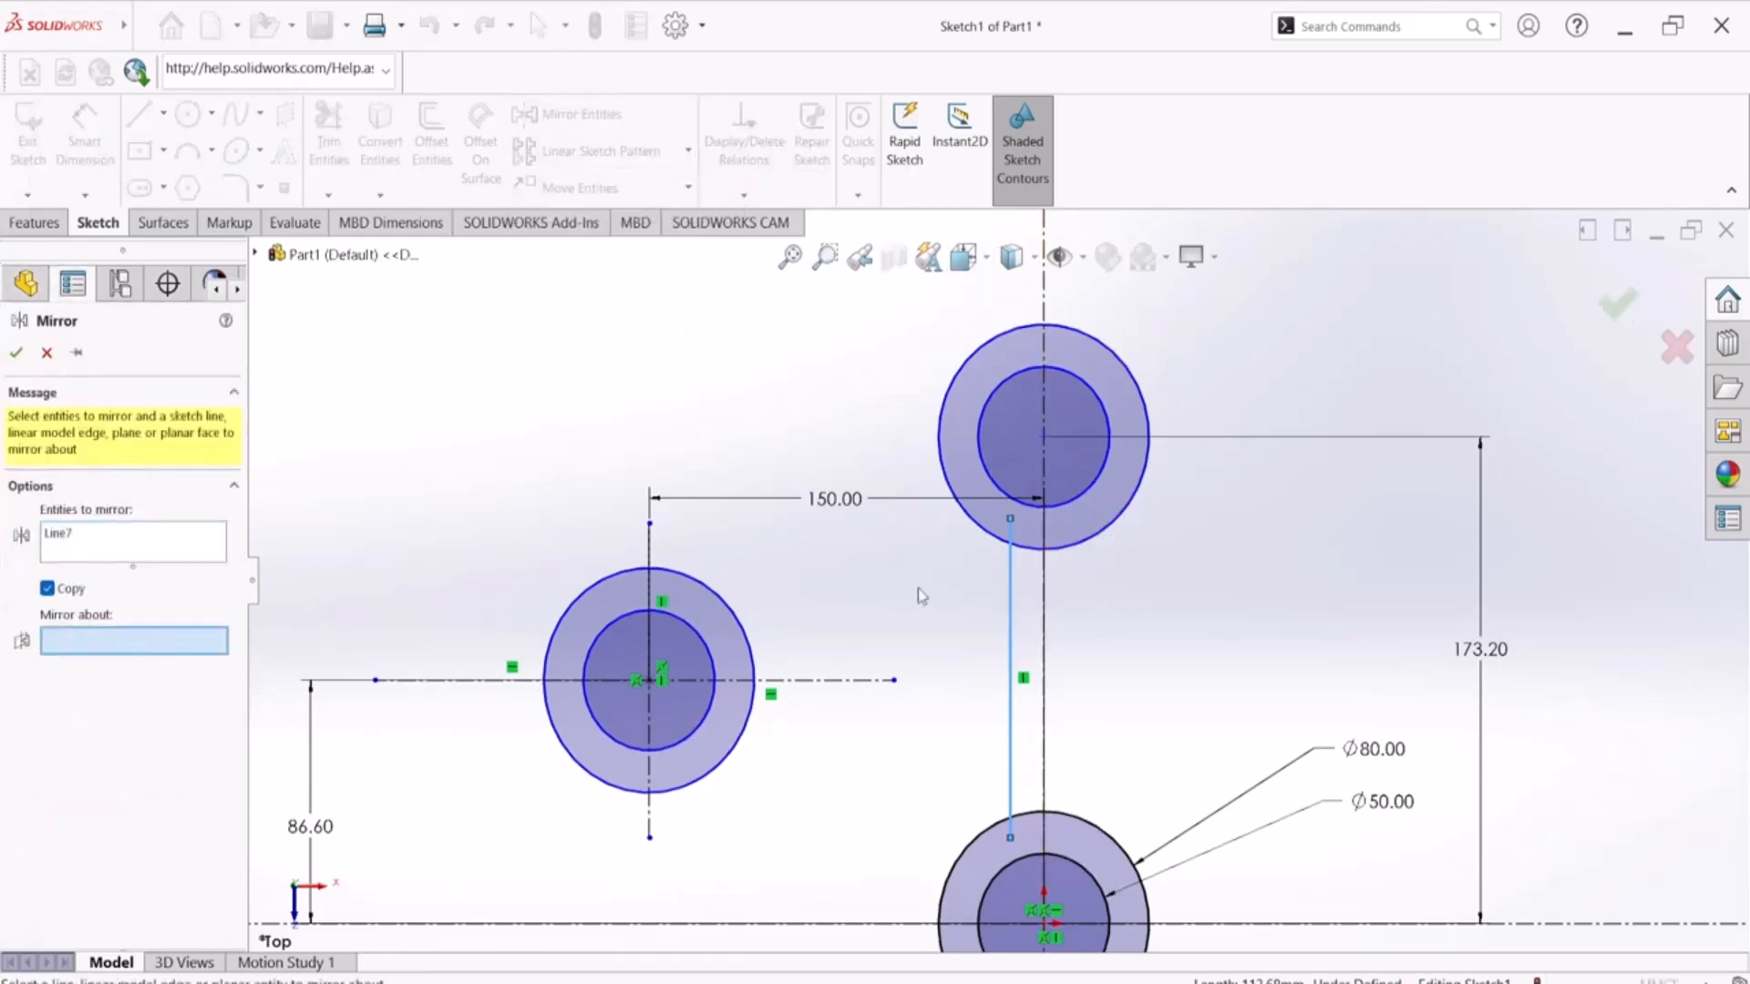
{"action": "left_click", "coordinate": [1045, 627]}
{"action": "left_click", "coordinate": [18, 353]}
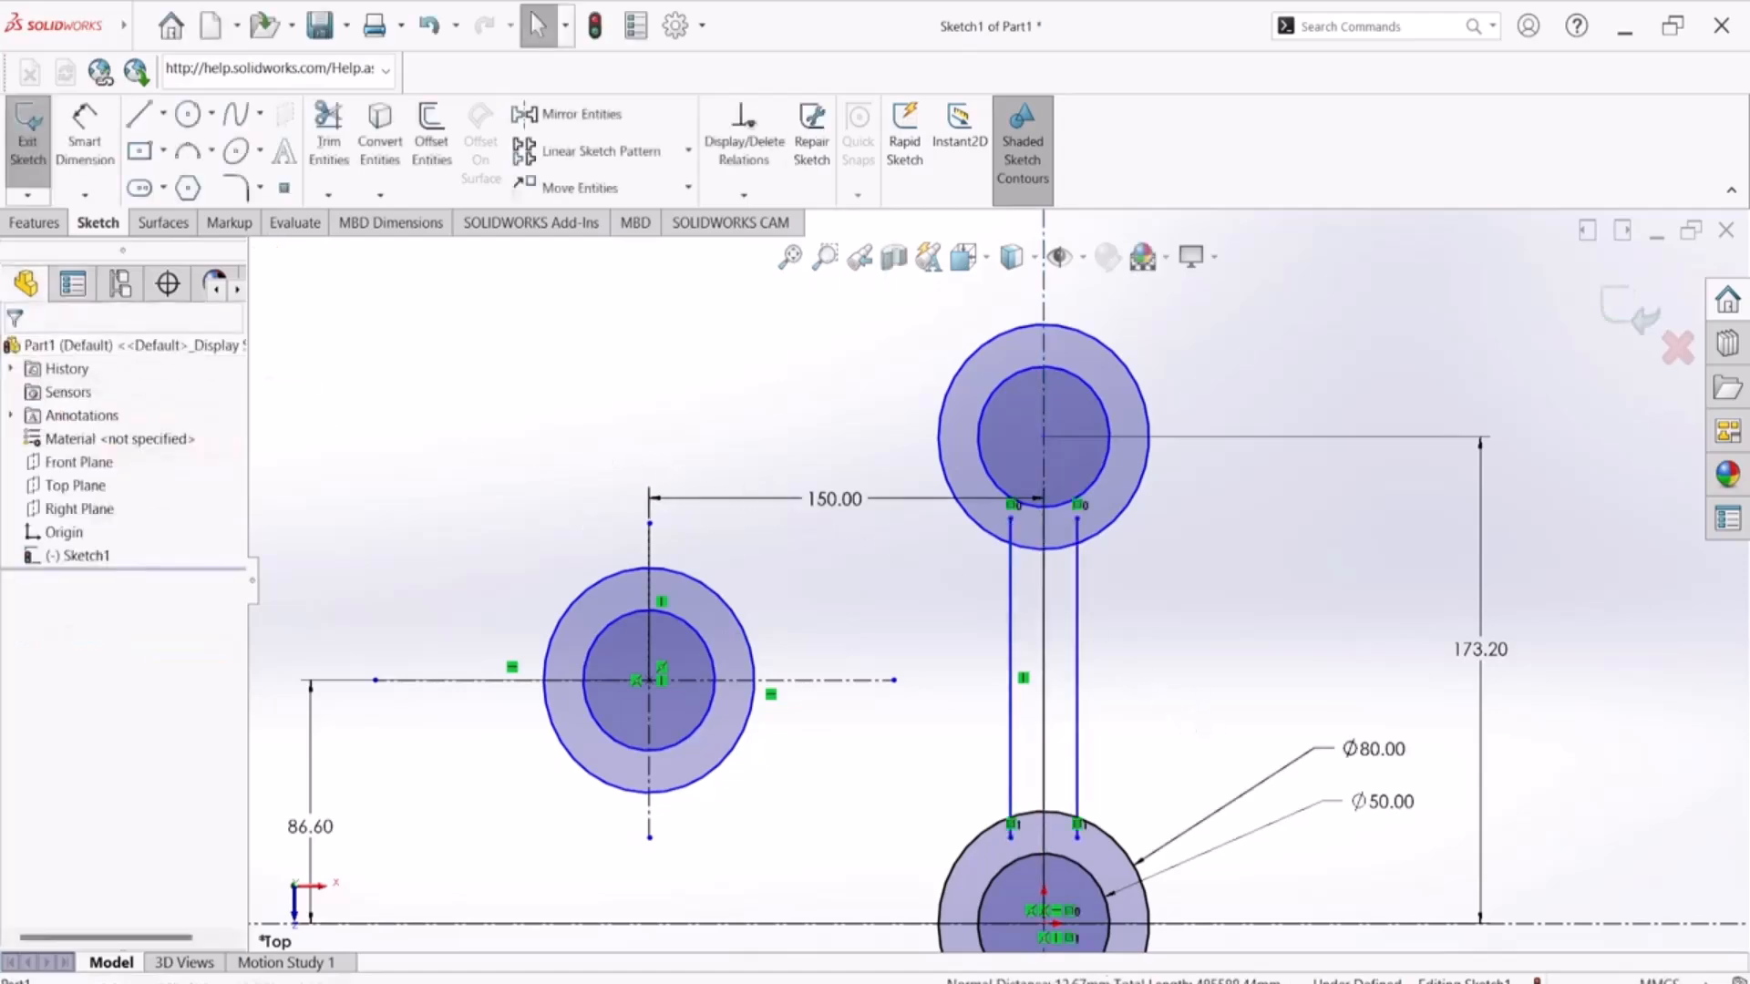
Step: Check the arm layout in the PDF drawing, and sketch a centerline from the third ring's centre to the upper ring's centre
{"action": "key", "text": "alt+Tab"}
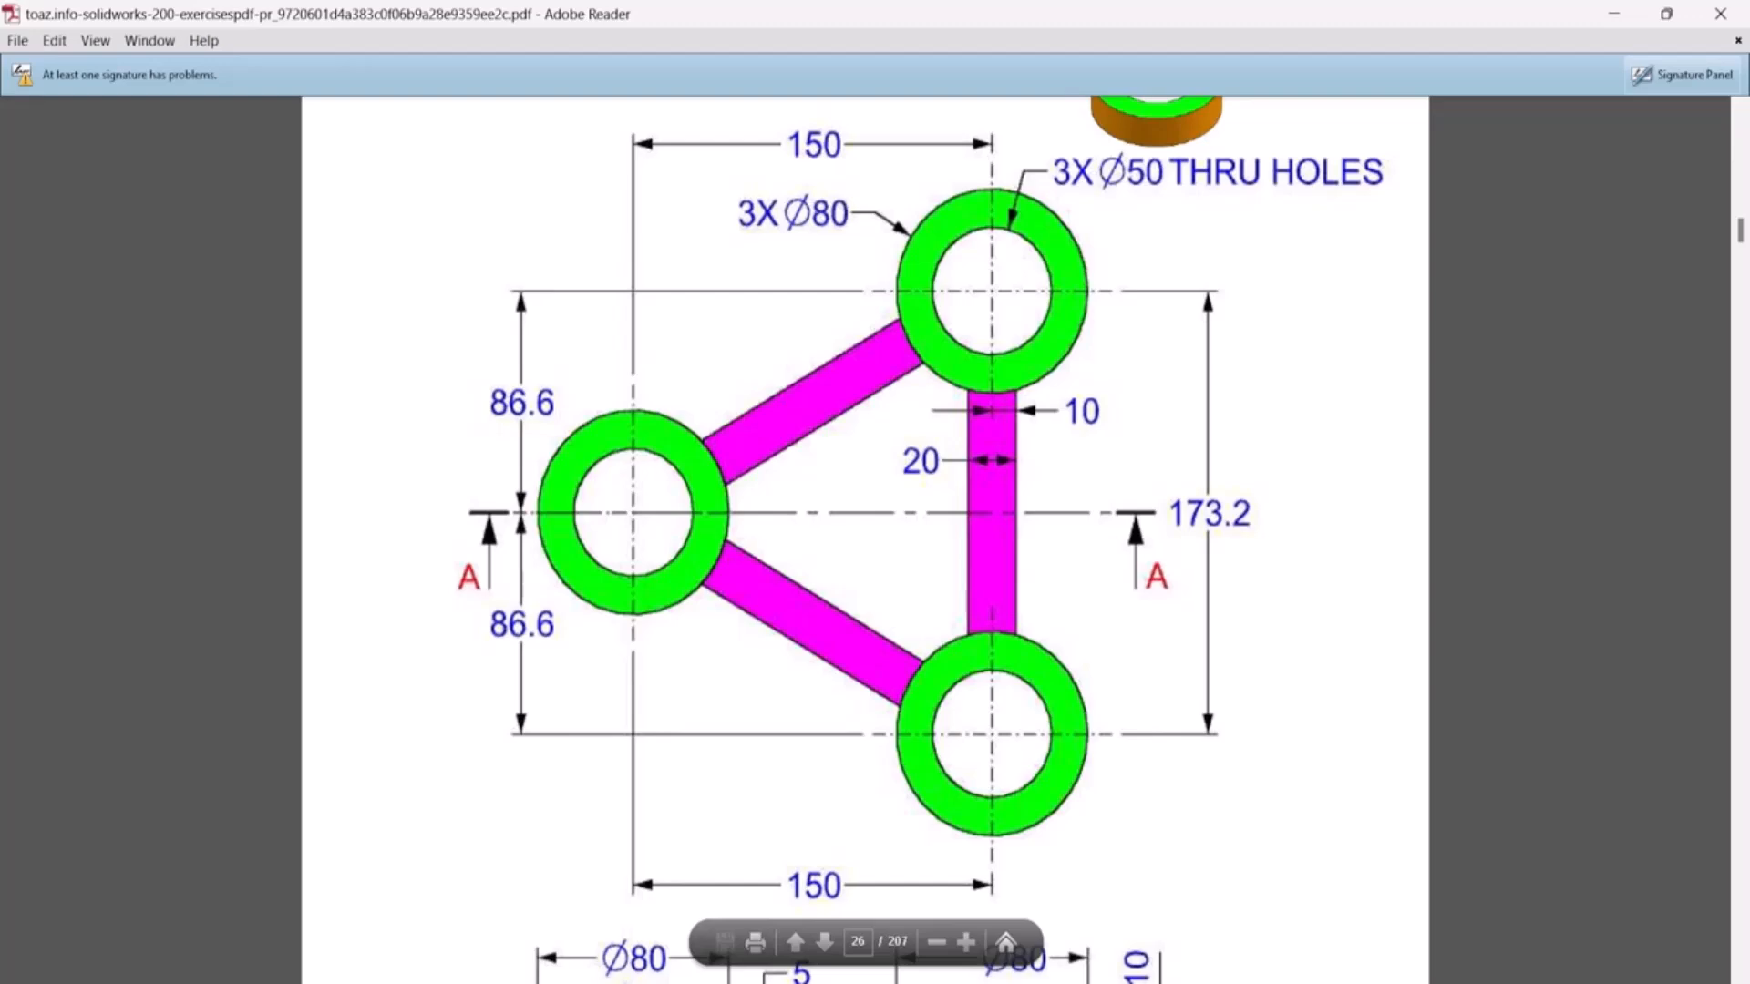
{"action": "key", "text": "alt+Tab"}
{"action": "scroll", "coordinate": [772, 623], "scroll_direction": "up", "scroll_amount": 1}
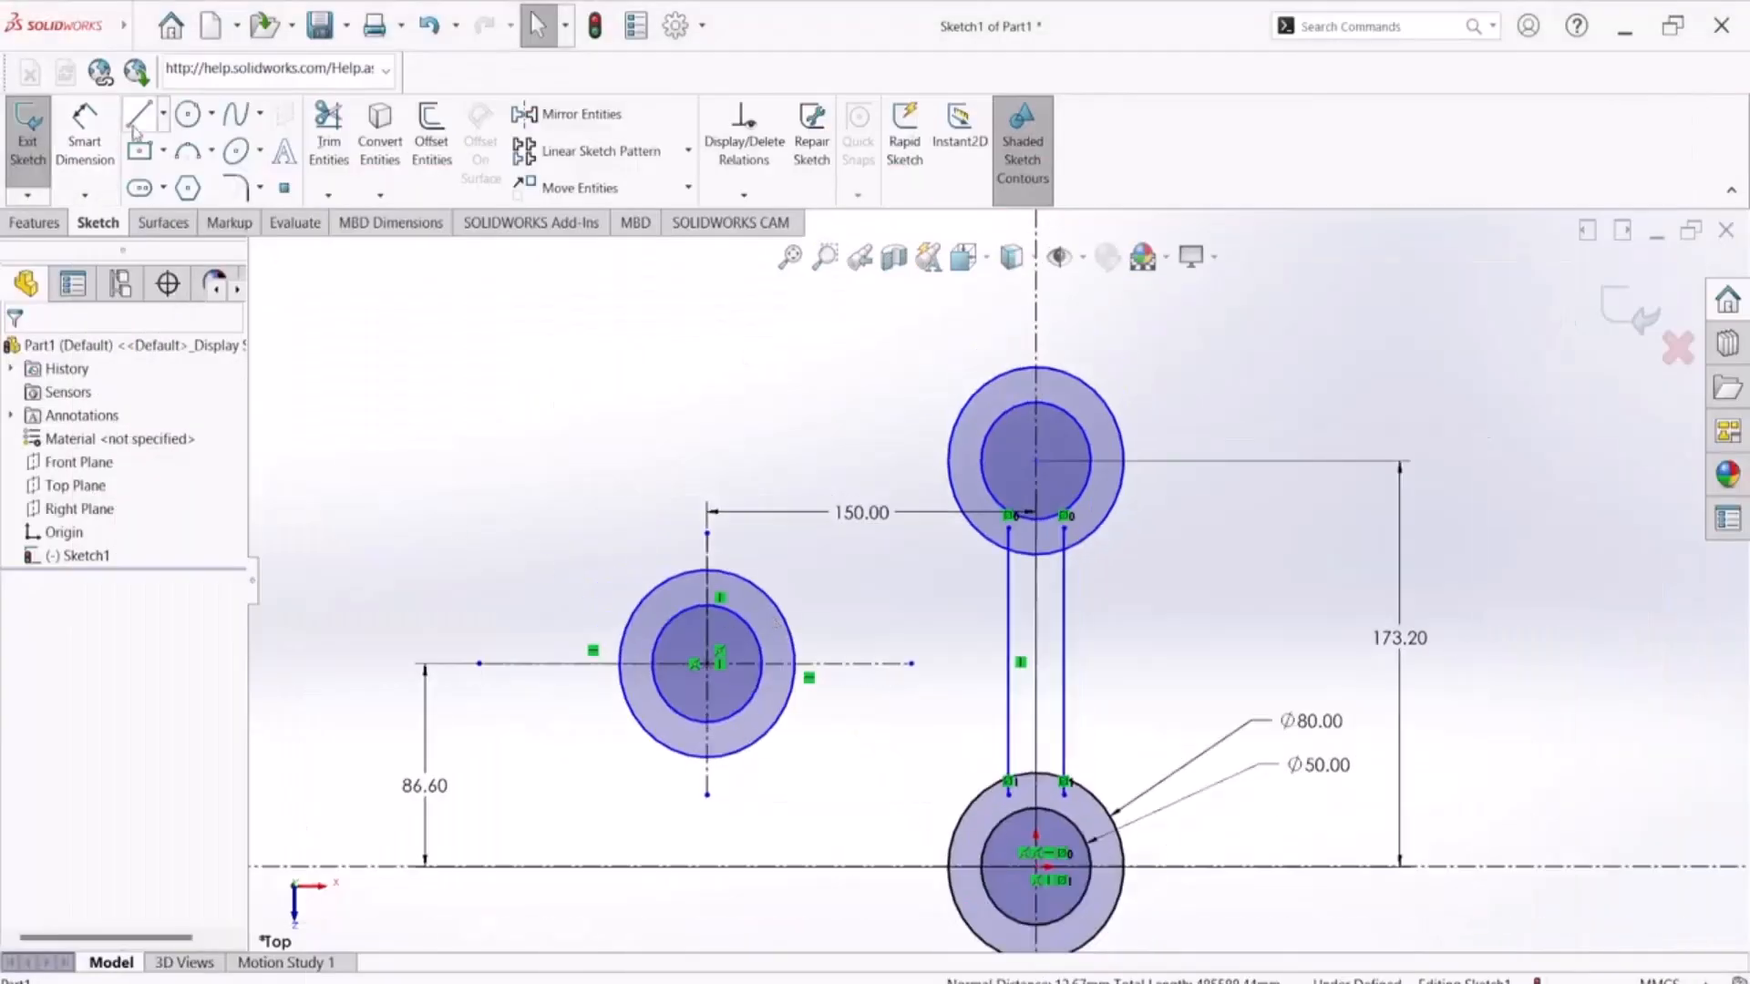
{"action": "left_click", "coordinate": [163, 114]}
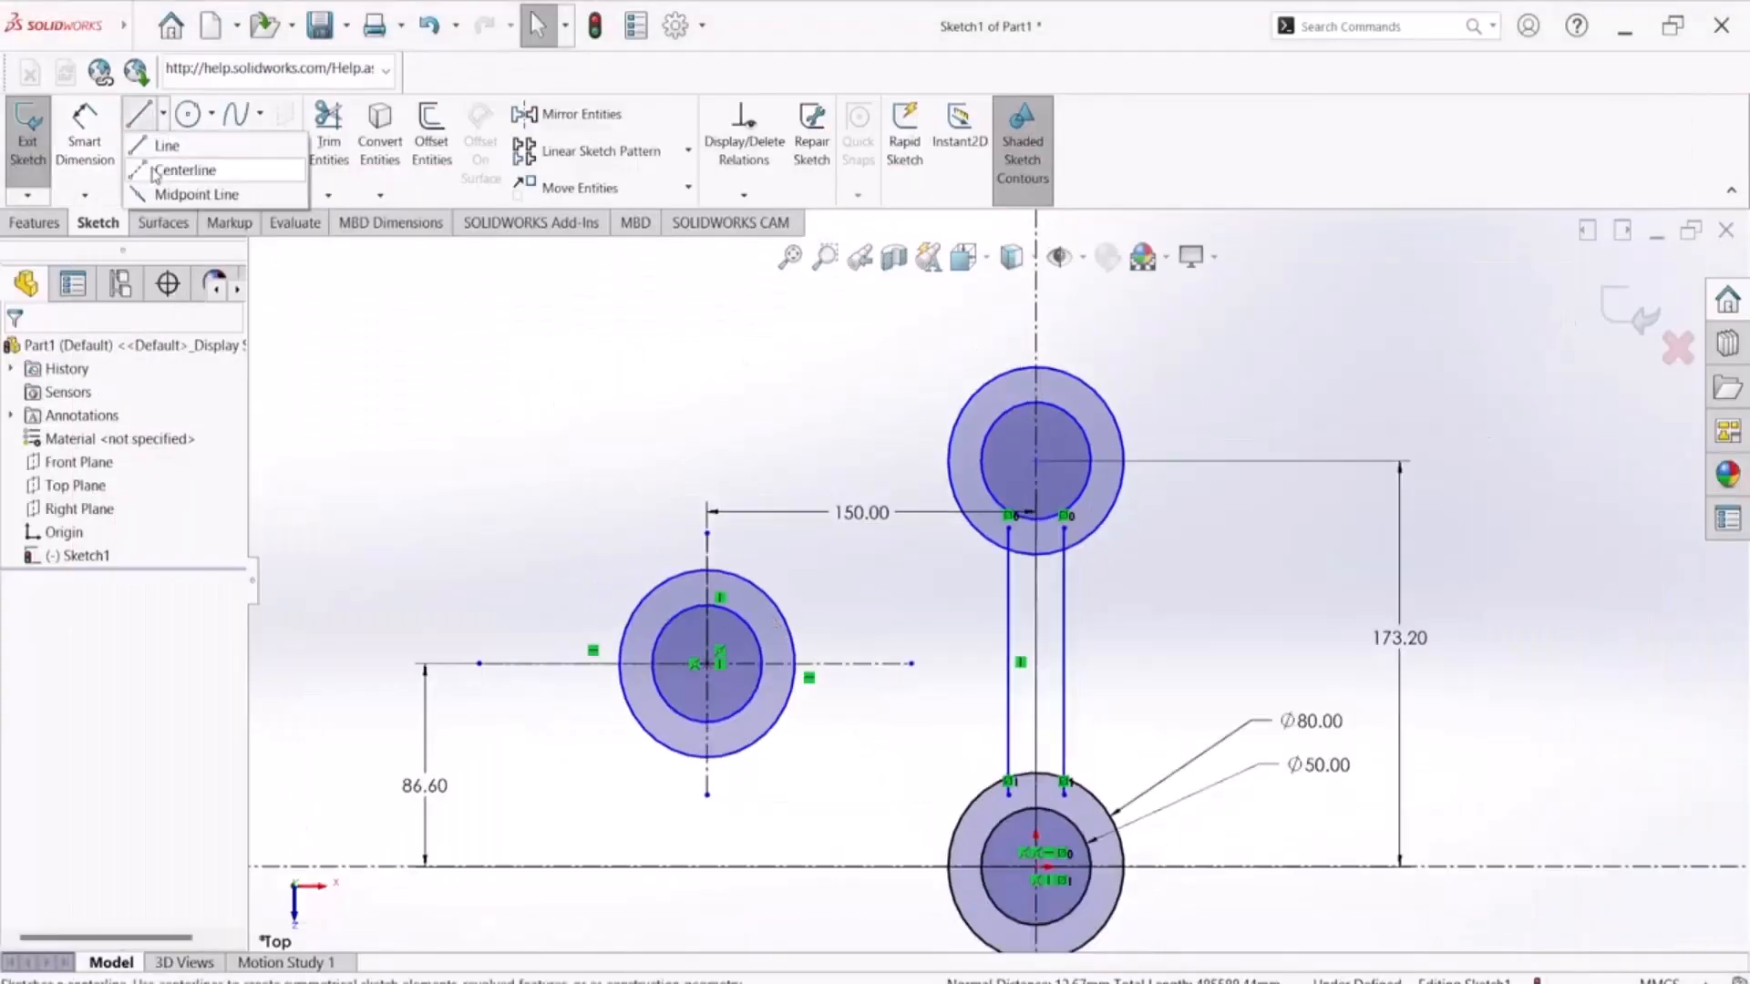
{"action": "left_click", "coordinate": [173, 171]}
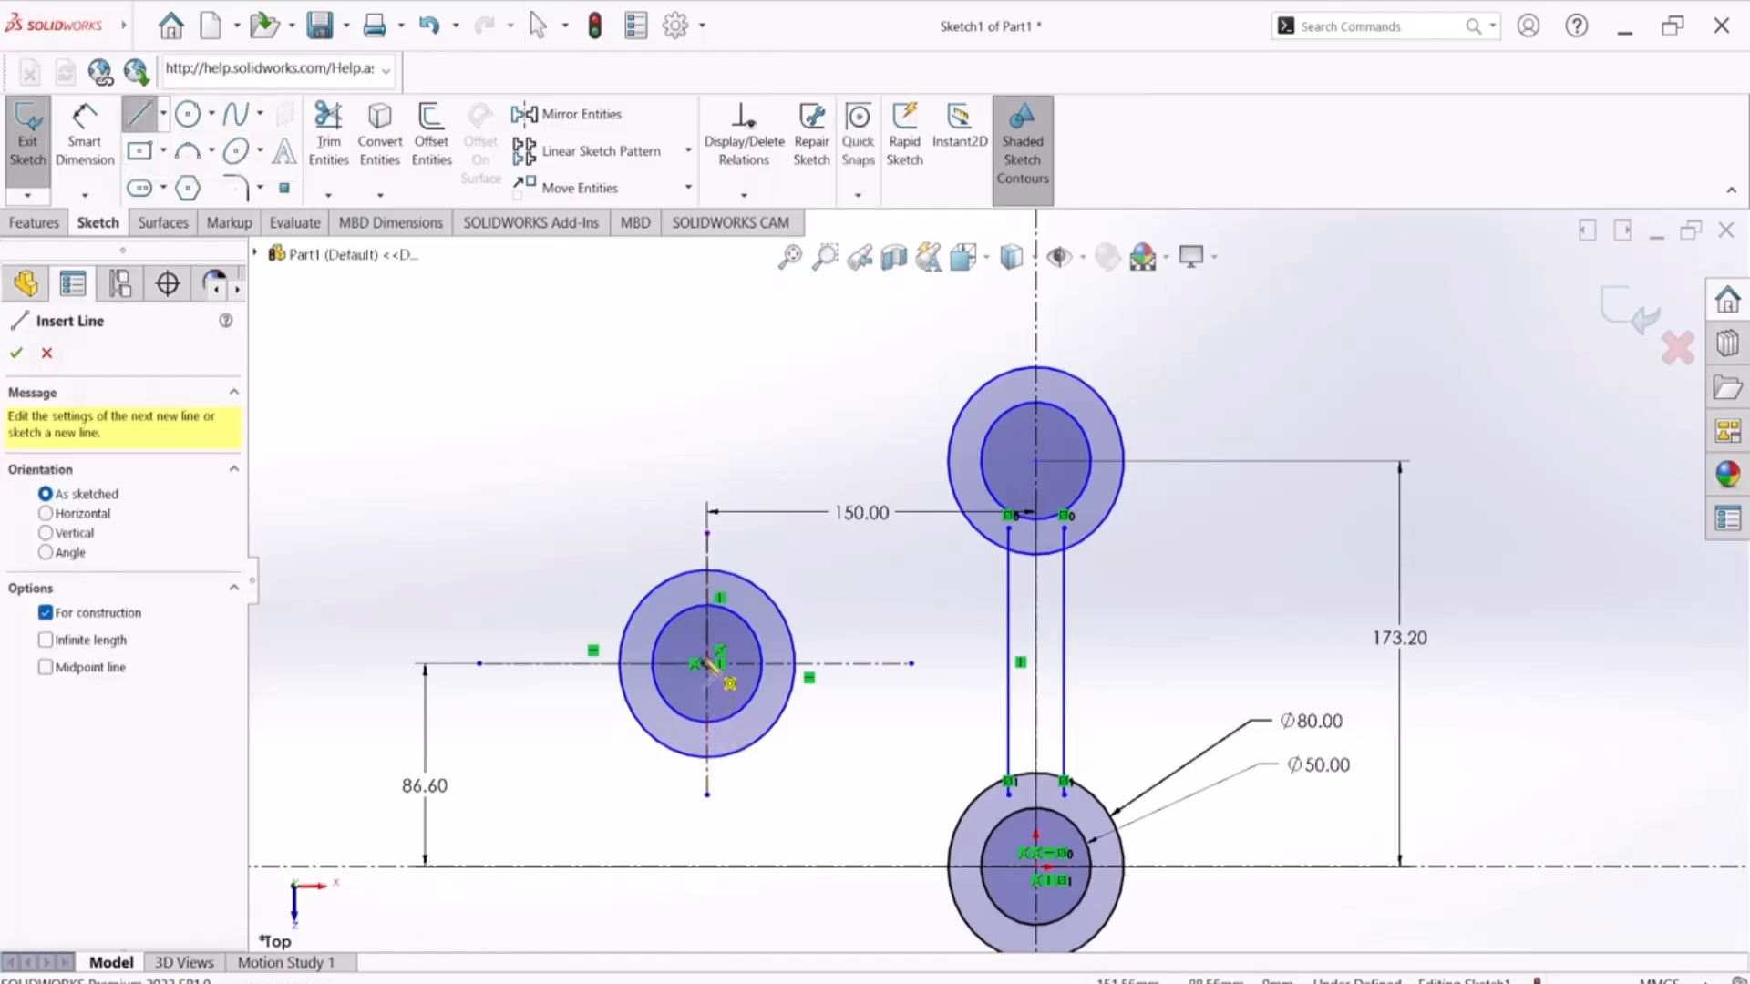
{"action": "left_click", "coordinate": [708, 665]}
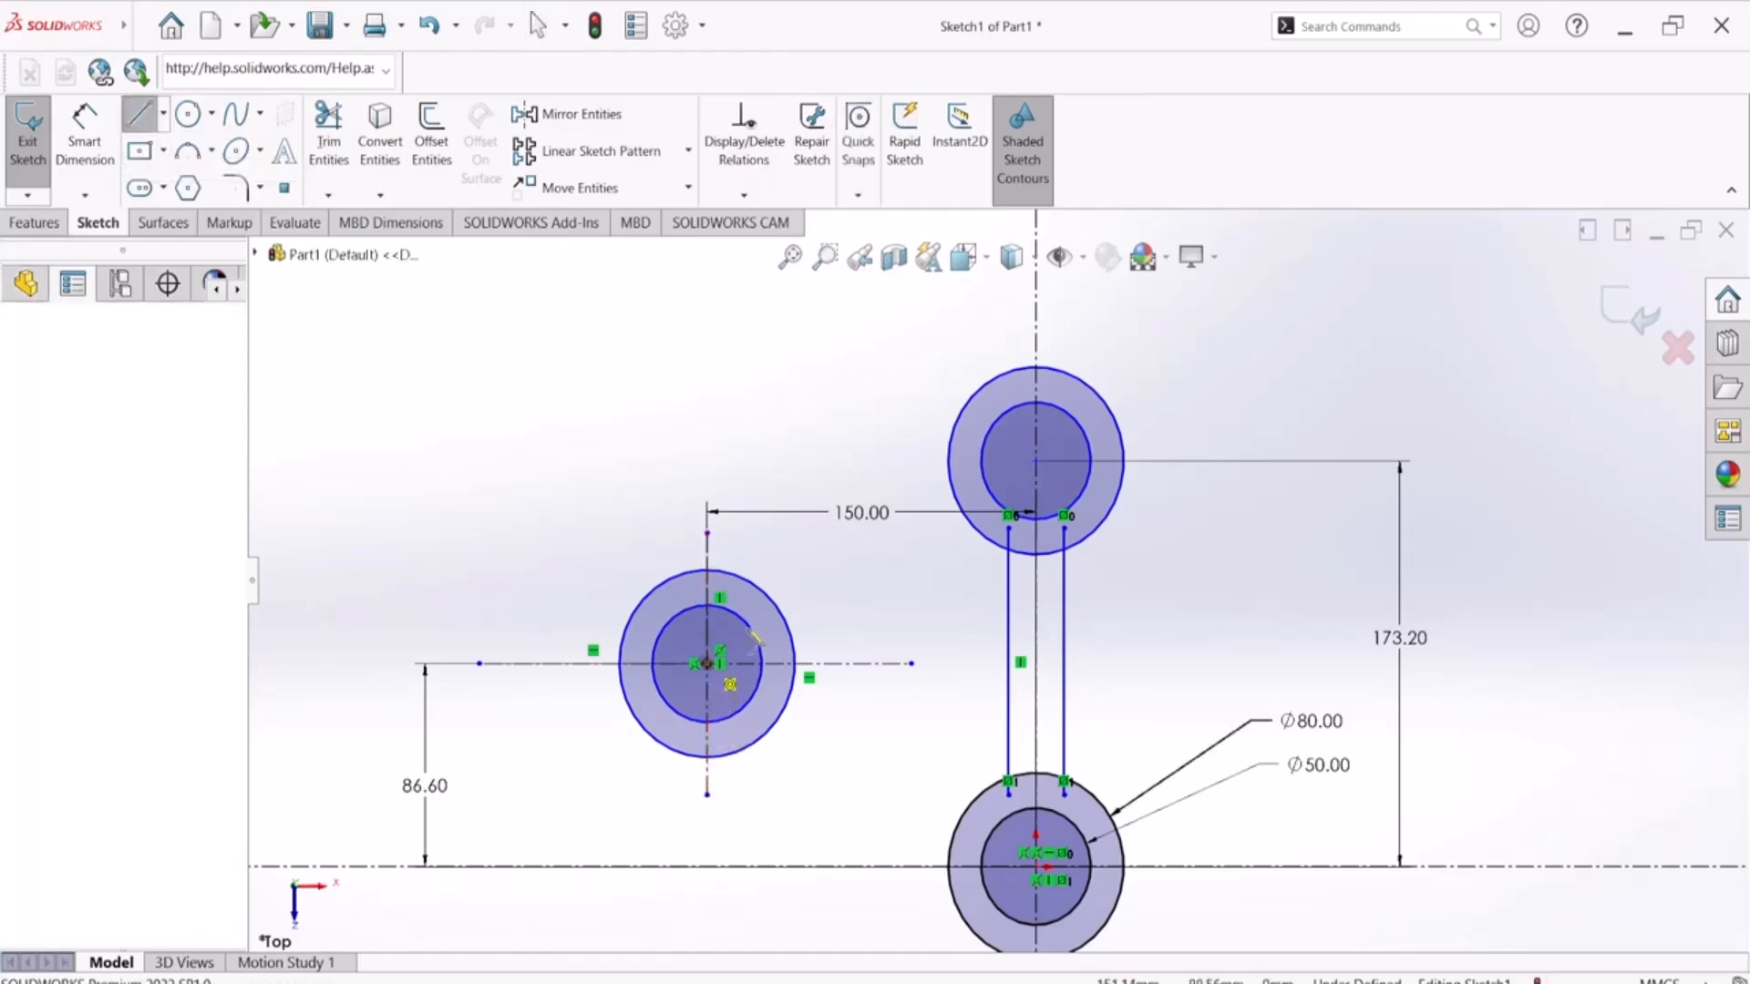
{"action": "left_click", "coordinate": [1039, 464]}
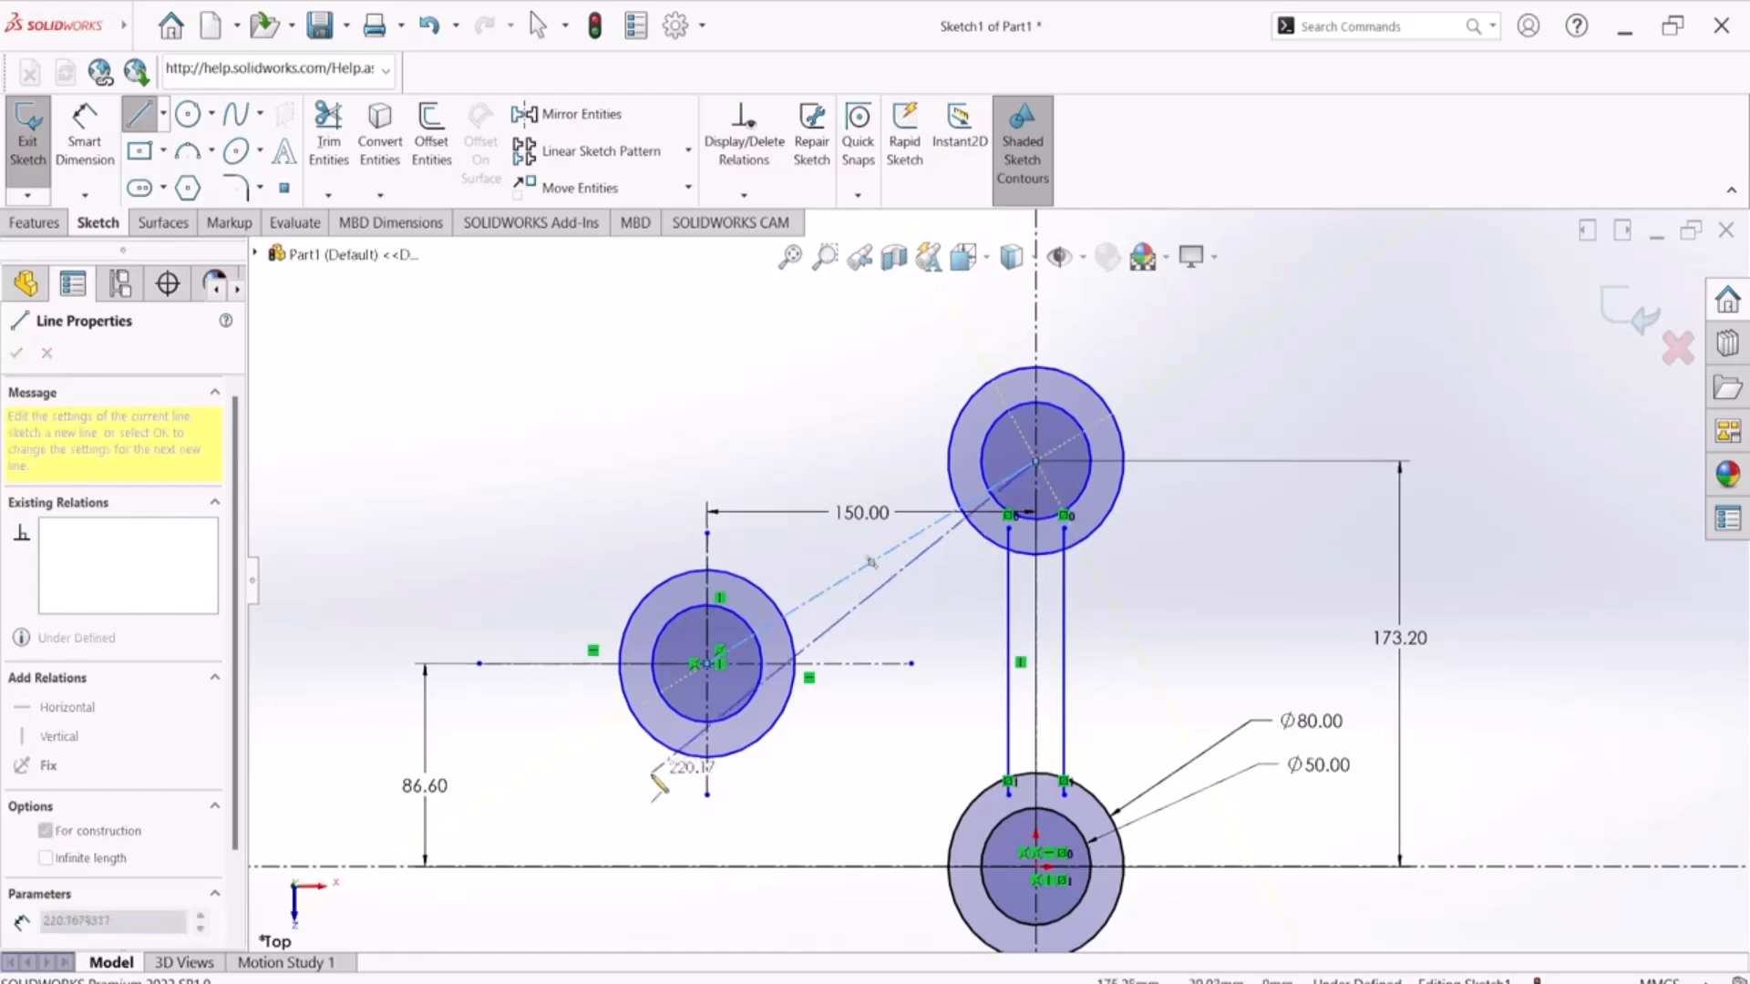
{"action": "key", "text": "Escape"}
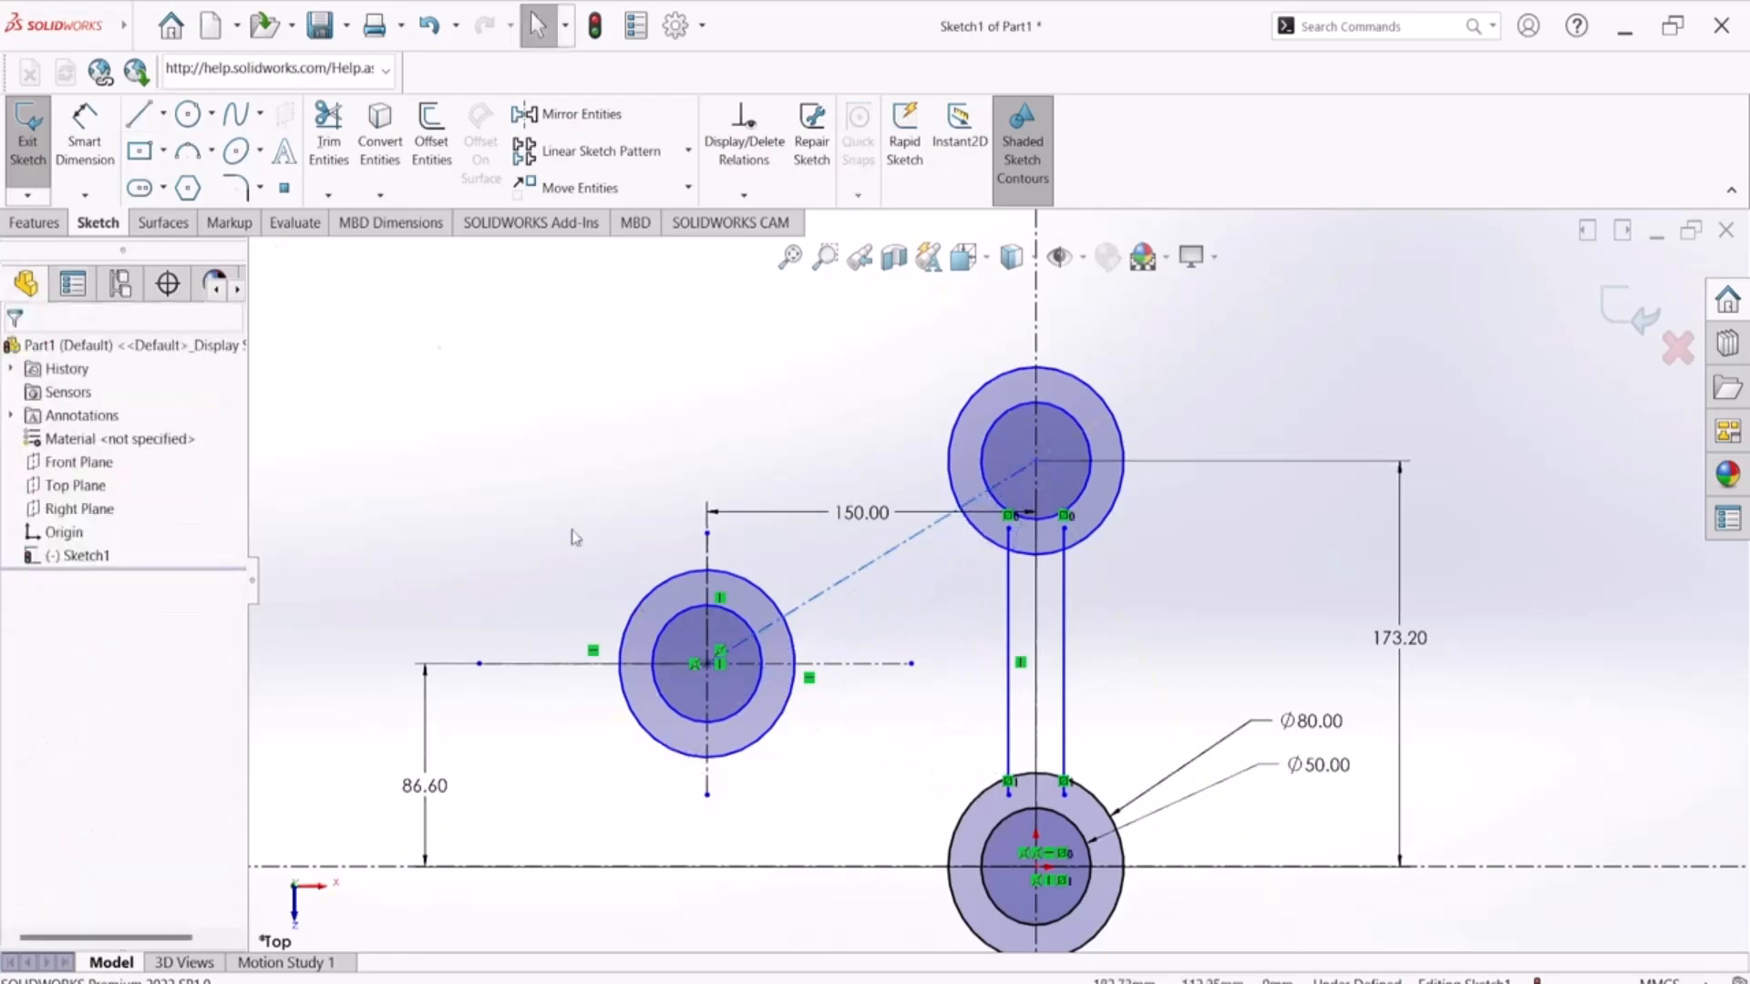
Step: Sketch a centerline from the third ring's centre to the origin ring's centre
{"action": "key", "text": "Return"}
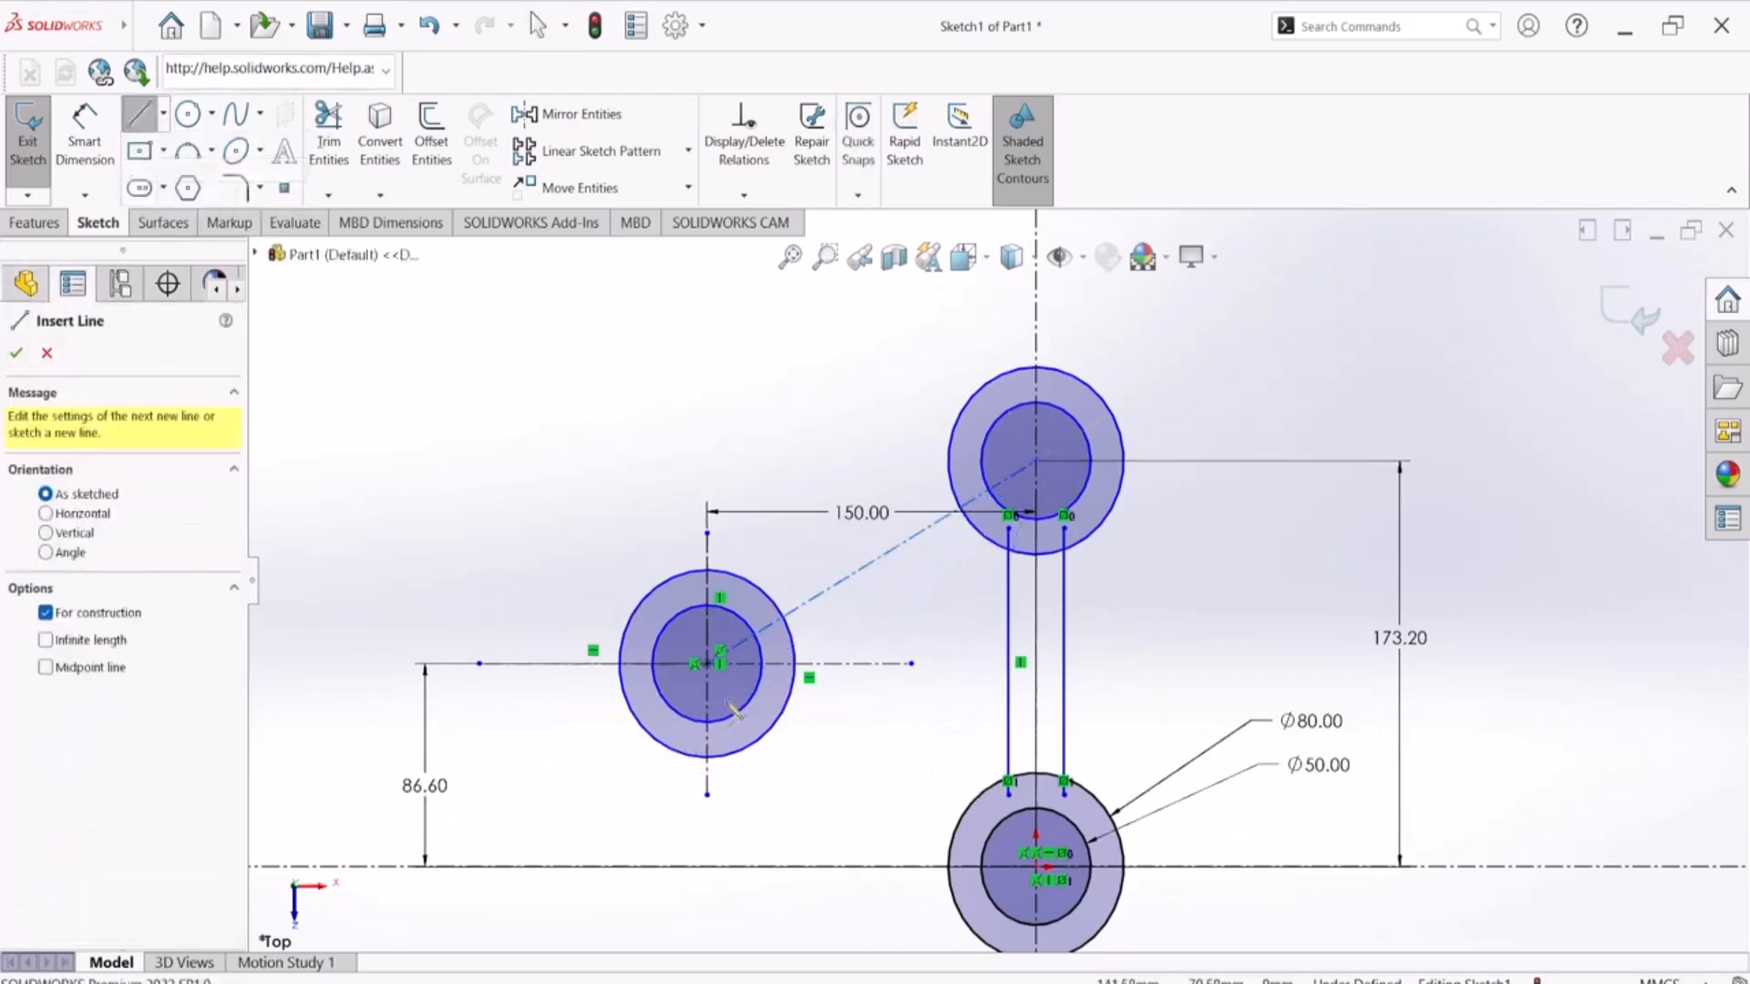
{"action": "left_click", "coordinate": [707, 665]}
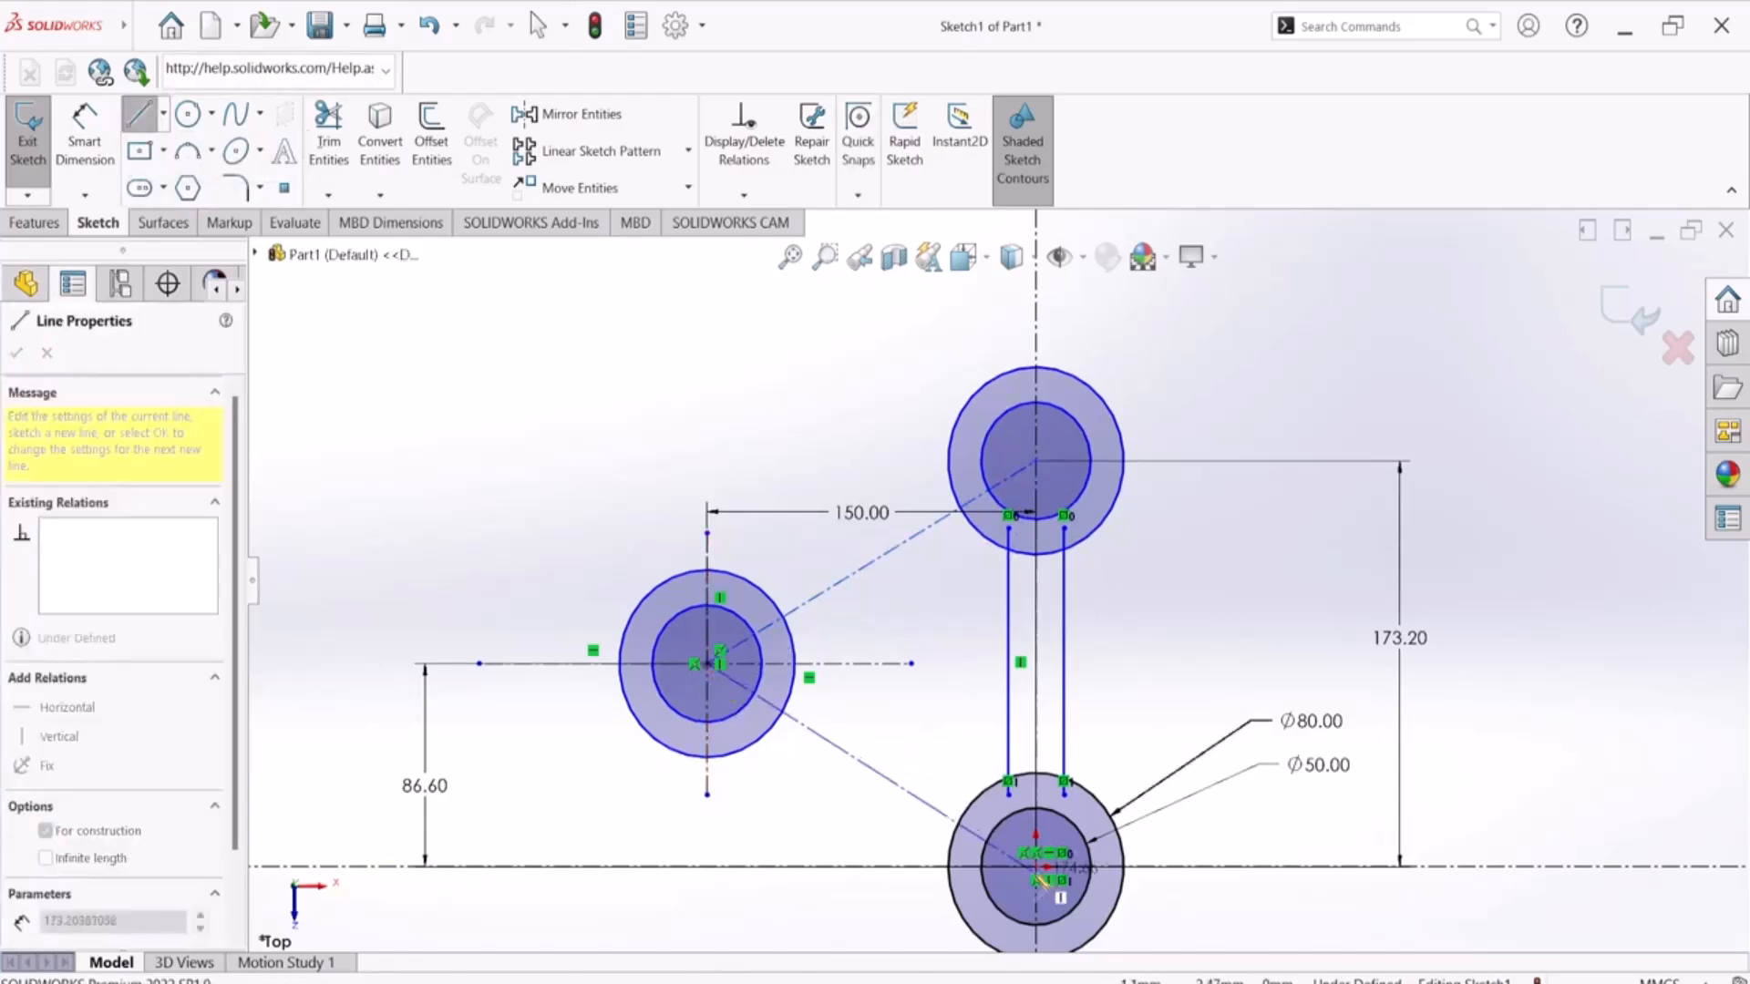
{"action": "left_click", "coordinate": [1036, 863]}
{"action": "right_click", "coordinate": [593, 322]}
{"action": "left_click", "coordinate": [593, 322]}
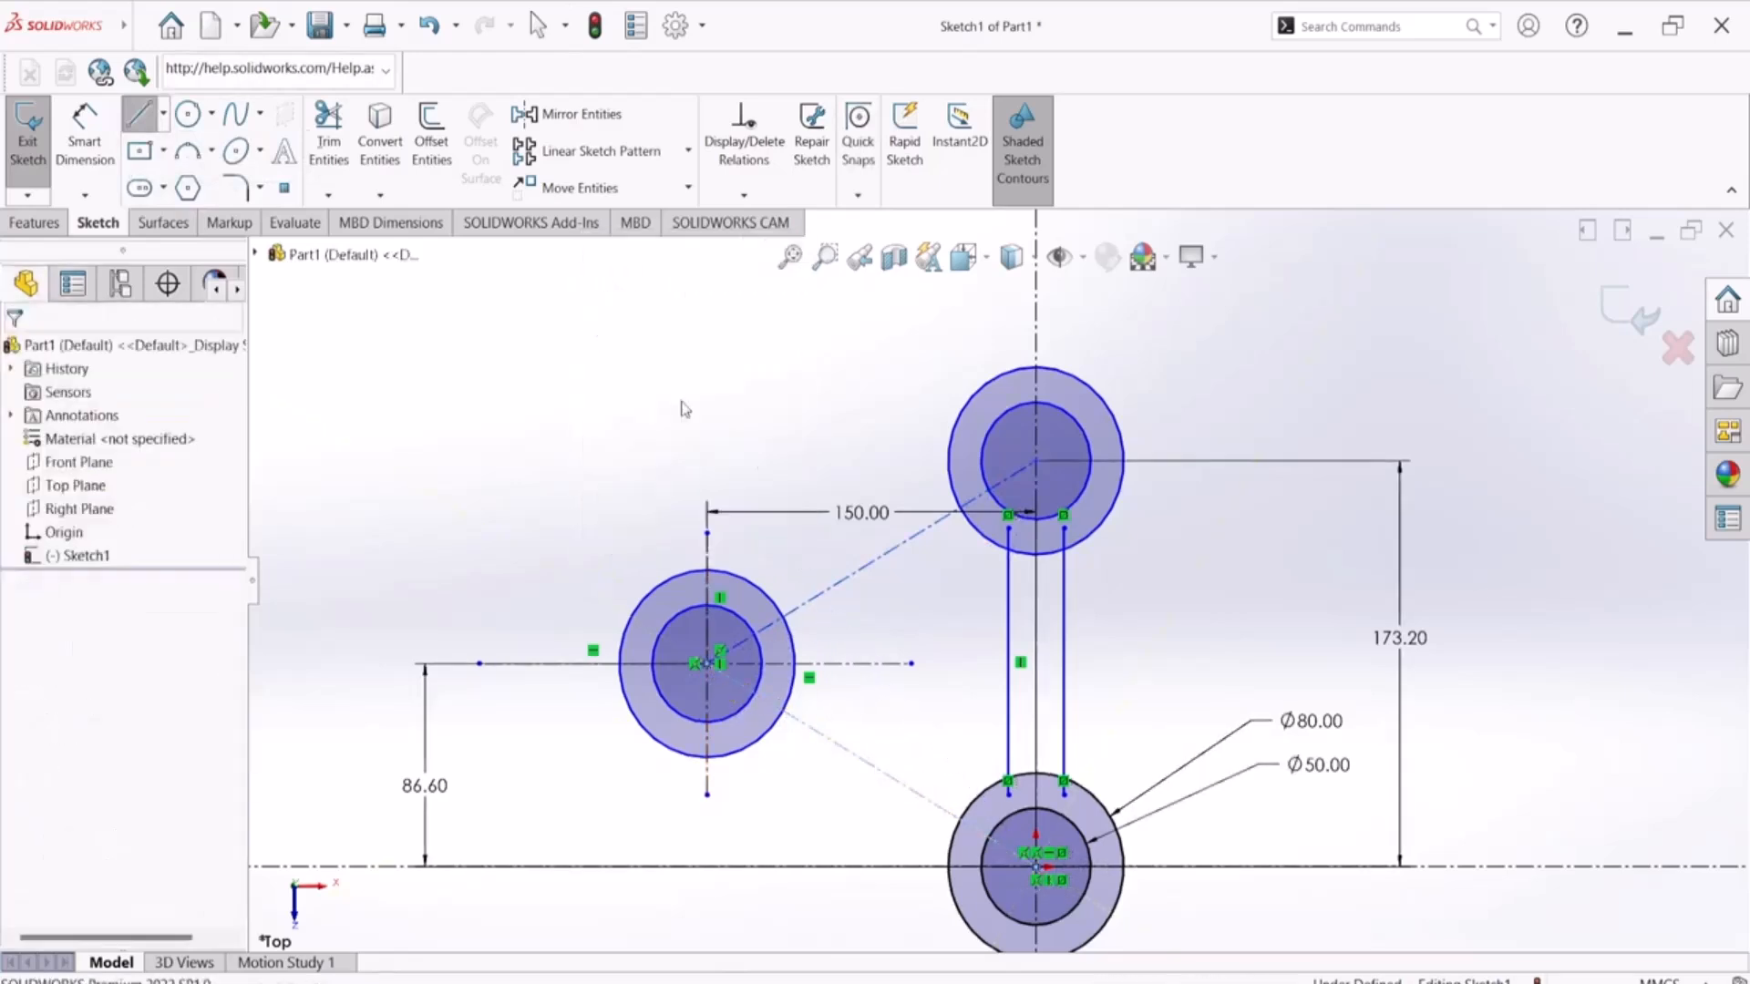
Step: Sketch a solid line about 116 mm long just above the upper diagonal centerline, from inside the upper ring to inside the third ring
{"action": "left_click", "coordinate": [139, 113]}
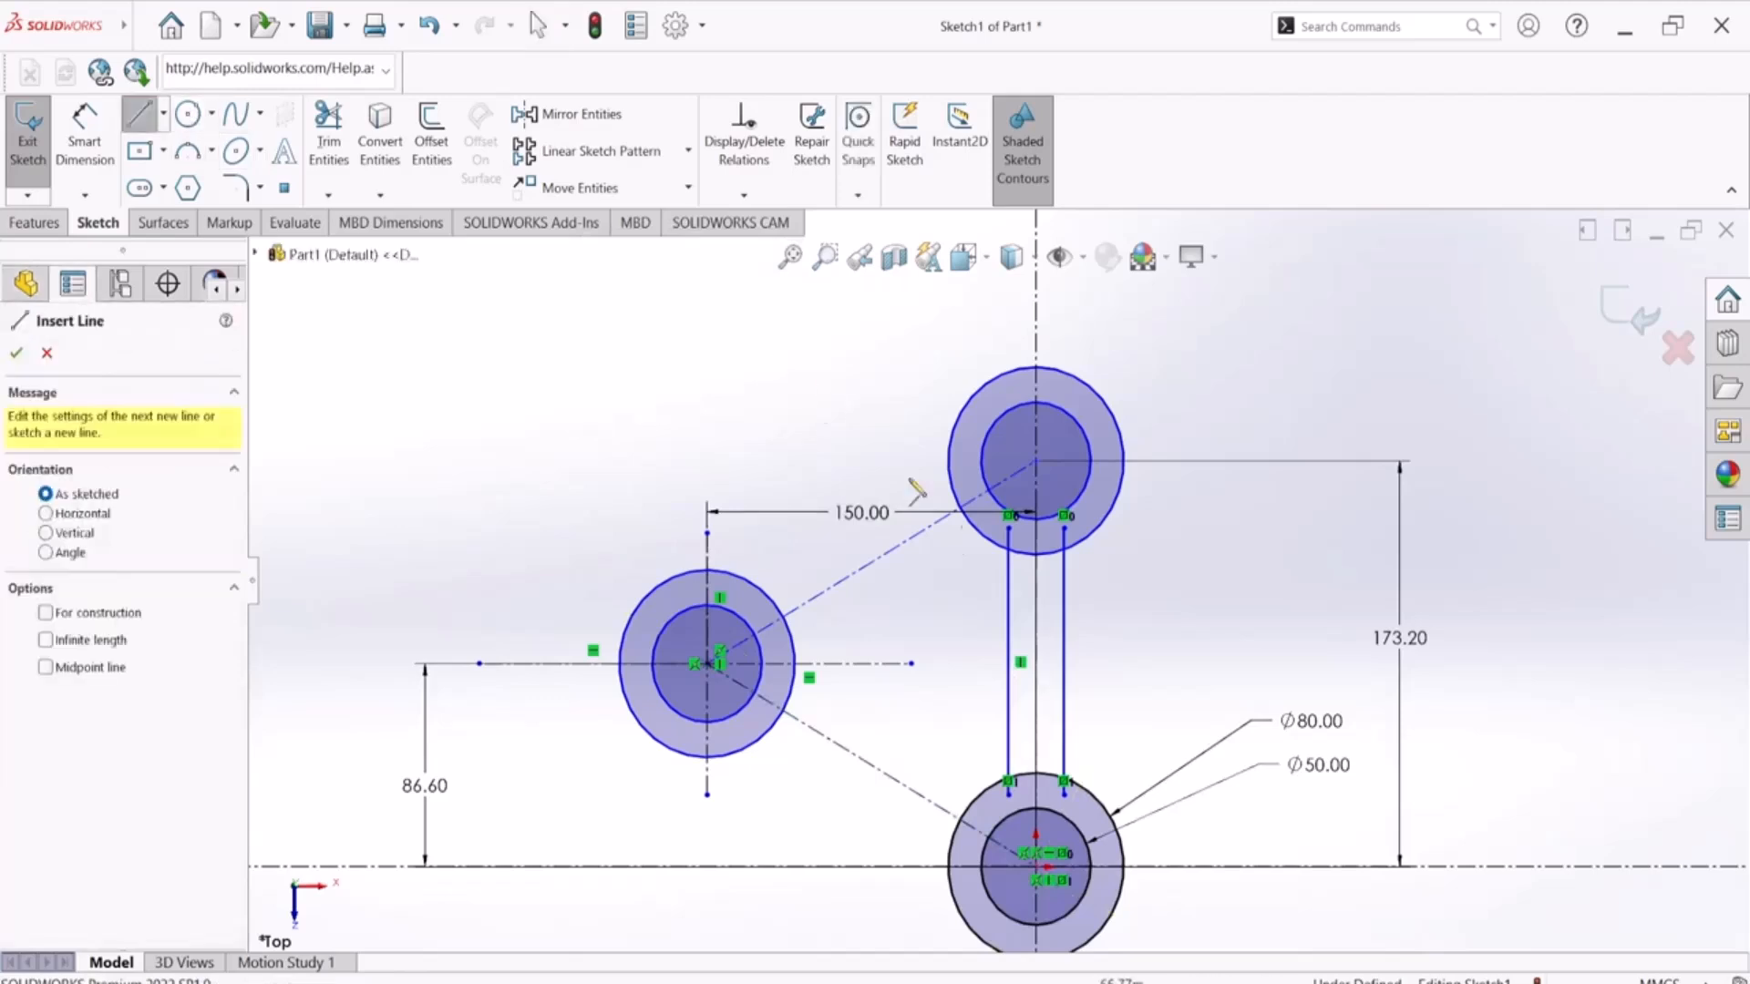
{"action": "left_click", "coordinate": [972, 483]}
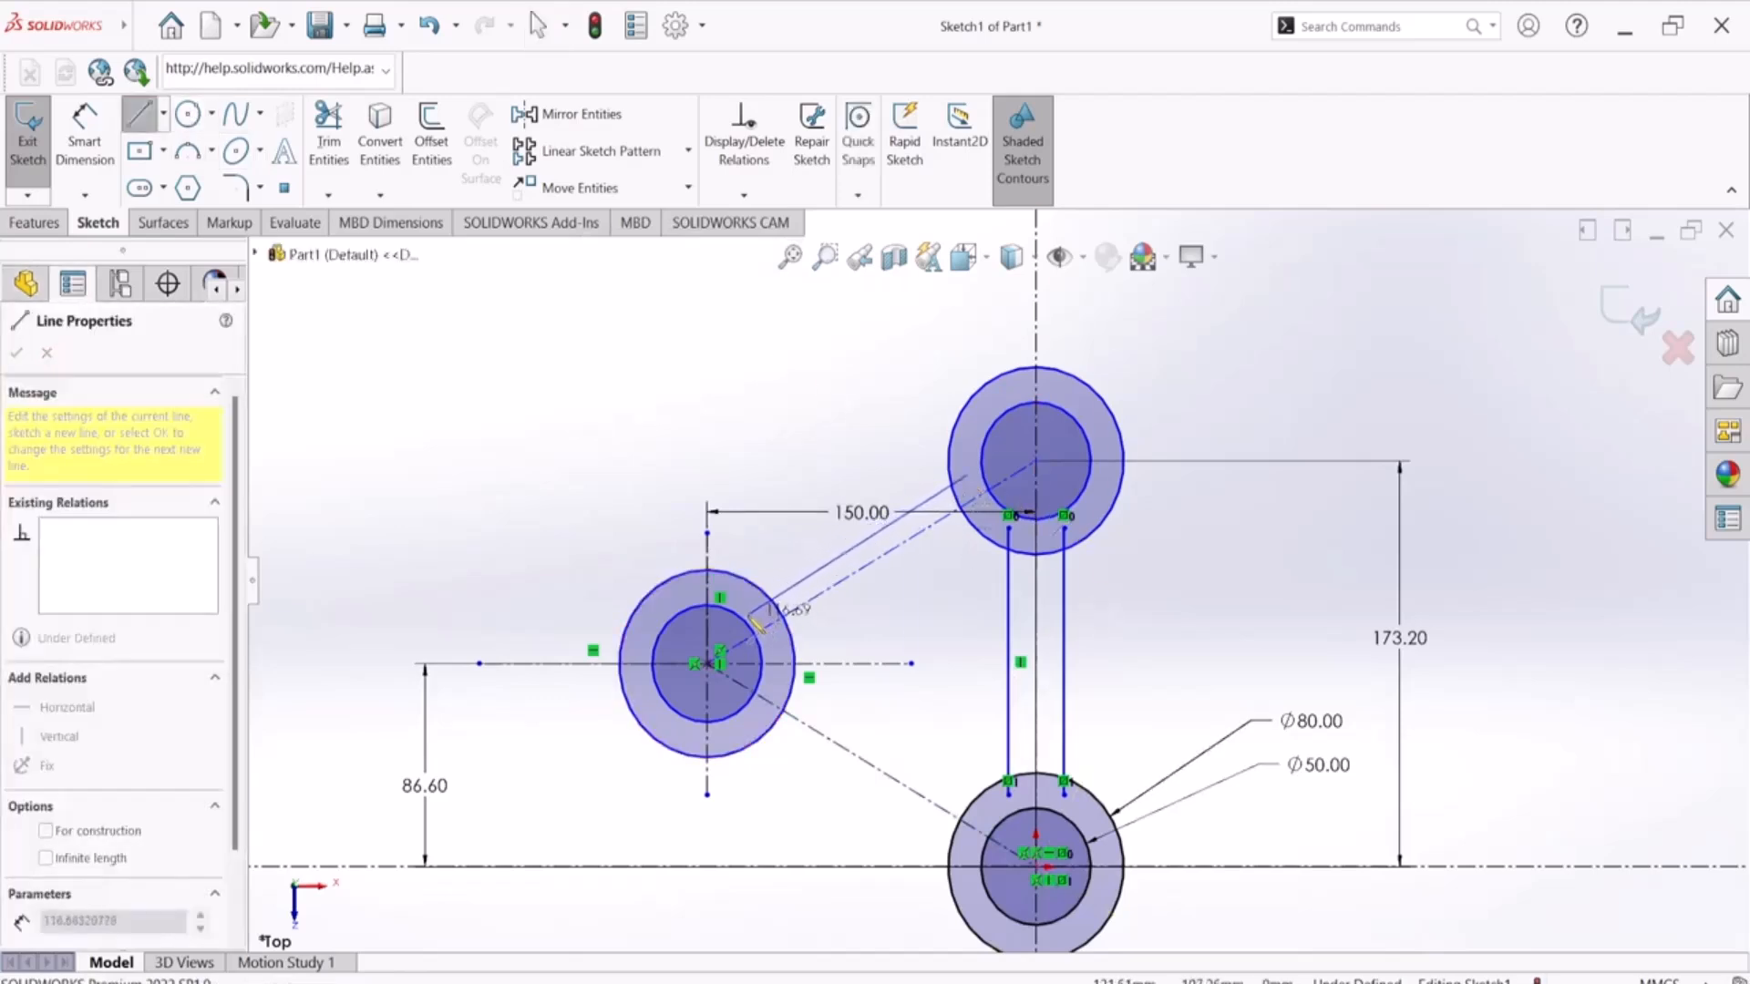
{"action": "left_click", "coordinate": [746, 607]}
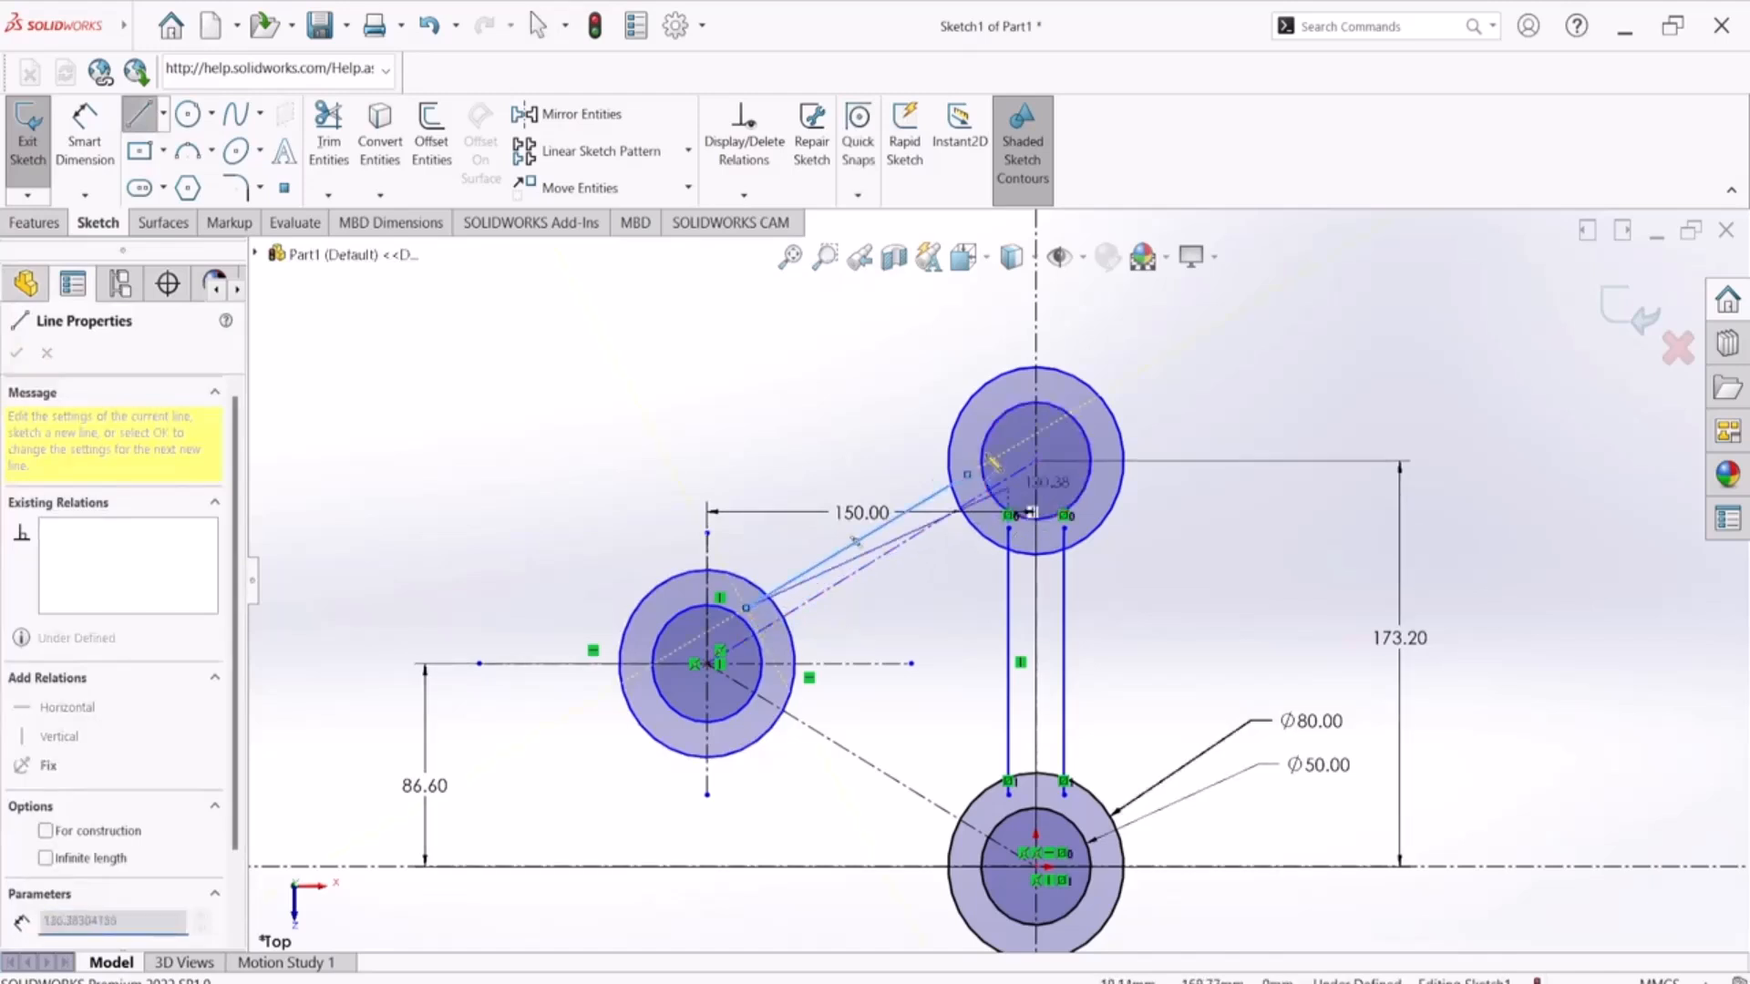
{"action": "key", "text": "Escape"}
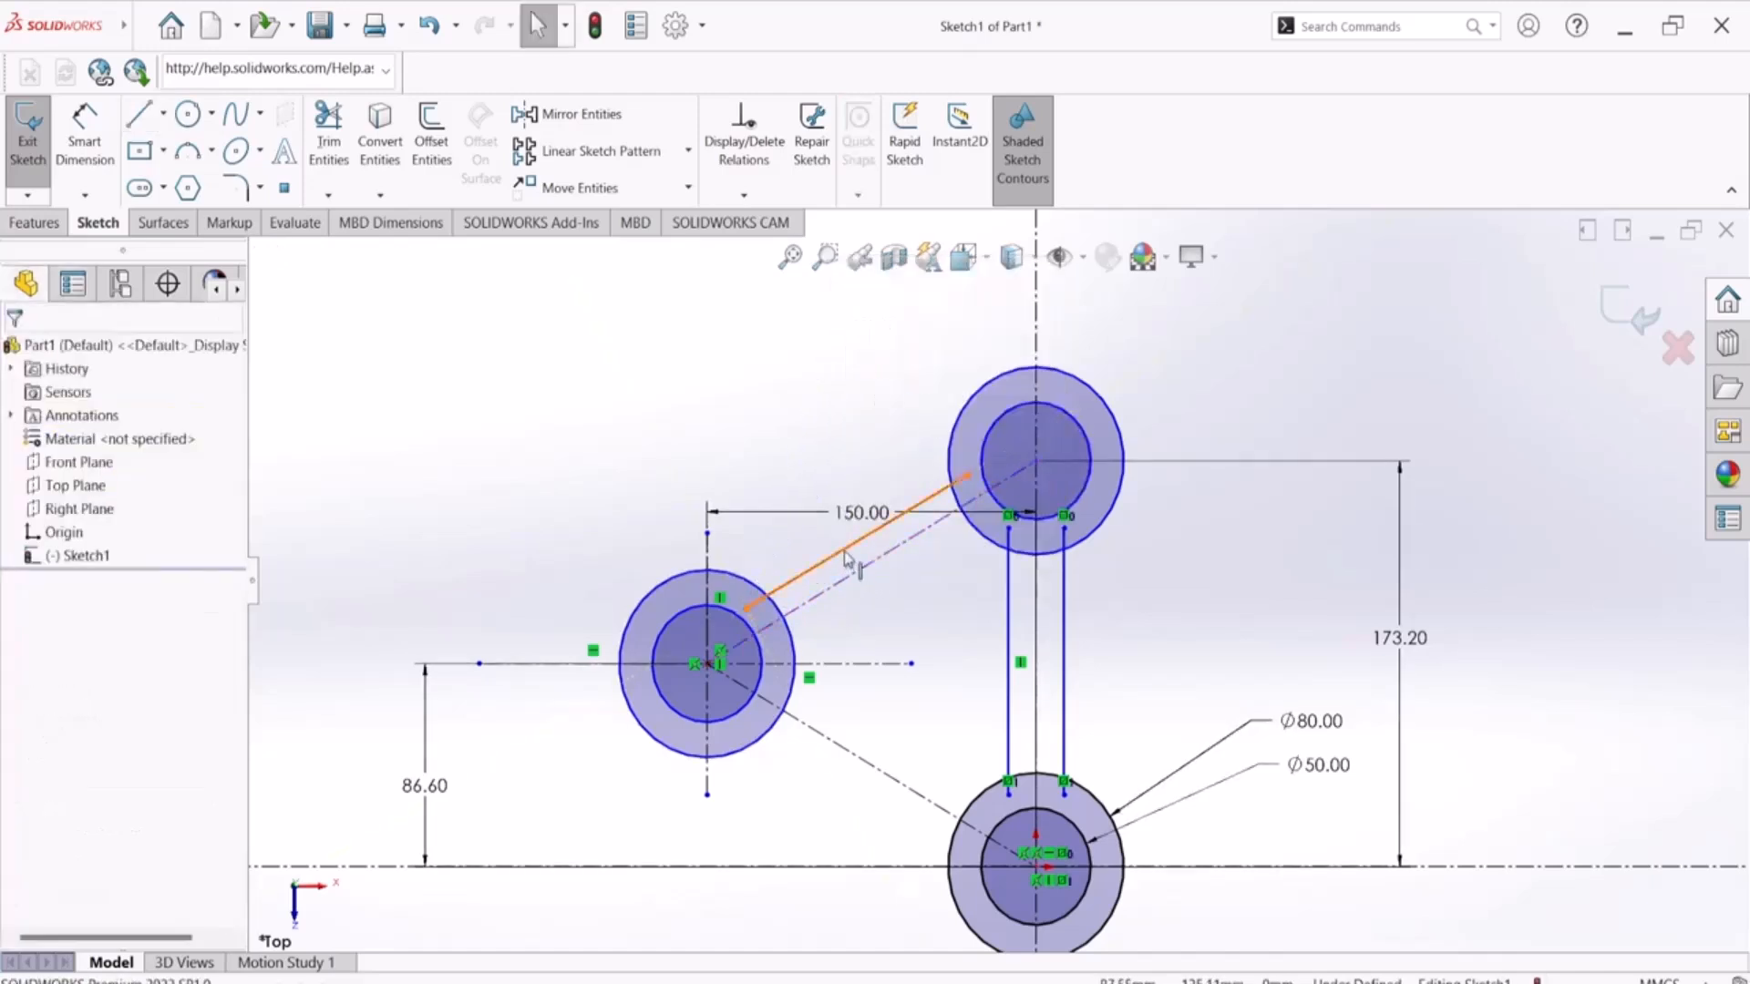
Step: Make the new upper arm line parallel to the diagonal centerline between the third and upper rings
{"action": "left_click", "coordinate": [847, 558]}
{"action": "left_click", "coordinate": [866, 567], "text": "ctrl"}
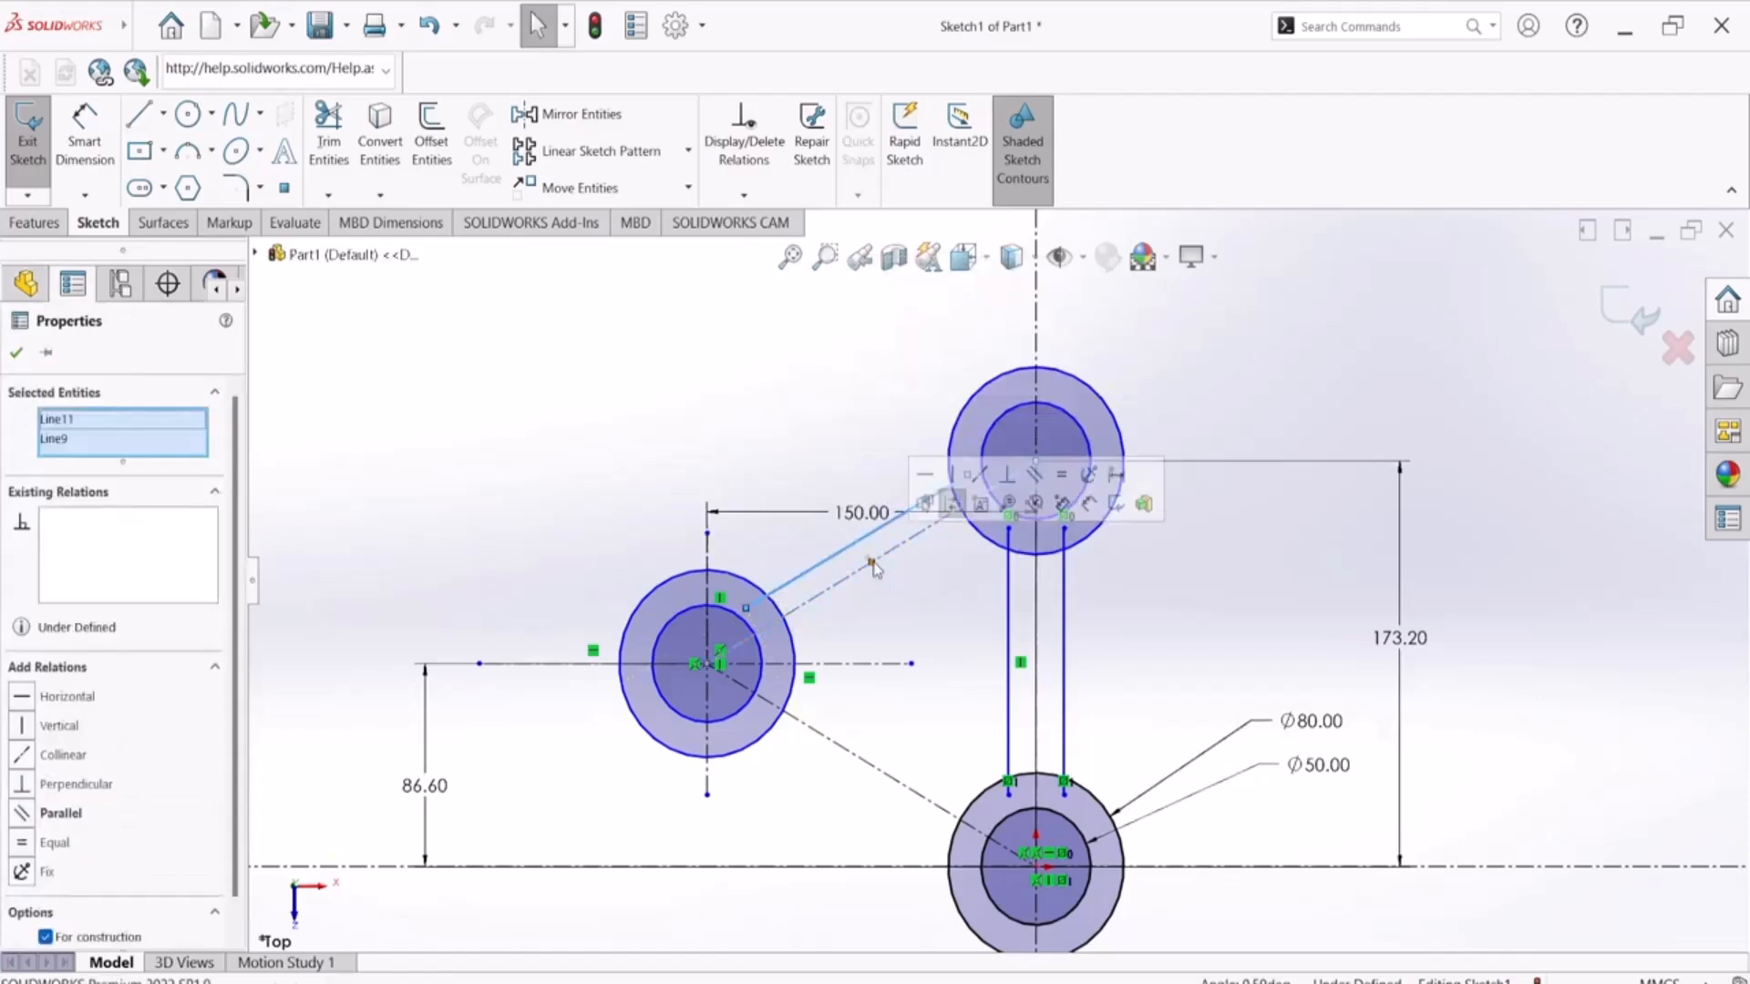
{"action": "left_click", "coordinate": [1035, 474]}
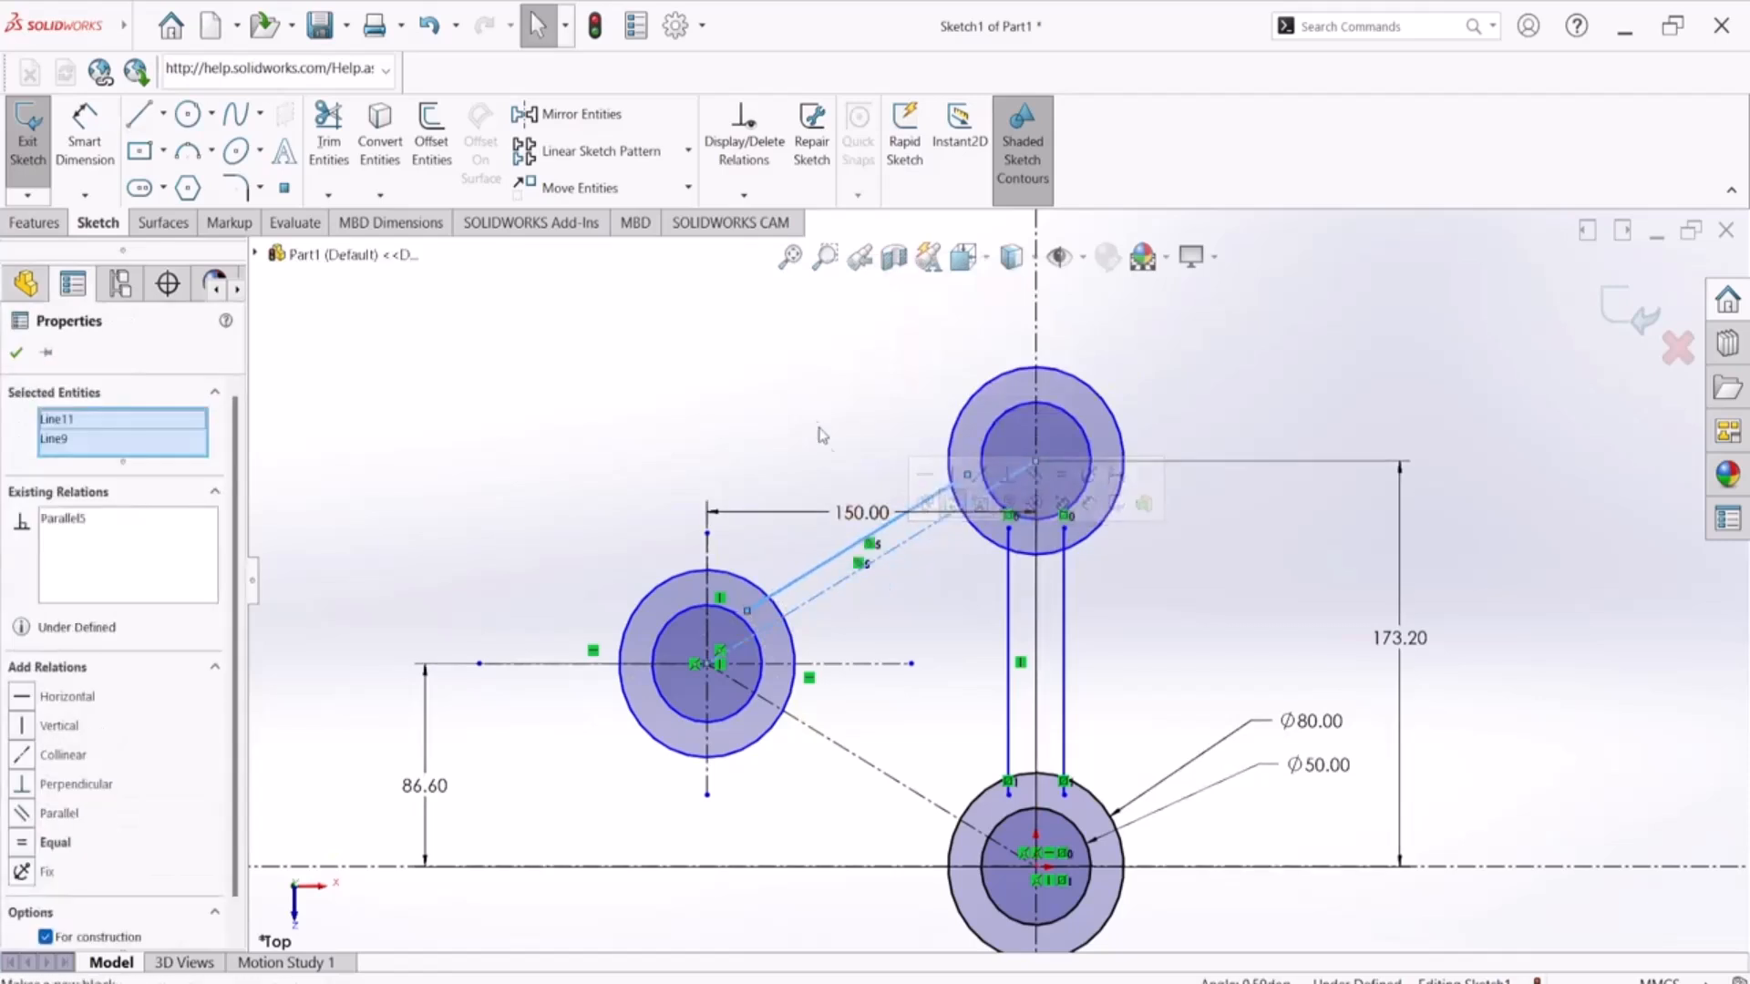
{"action": "left_click", "coordinate": [850, 481]}
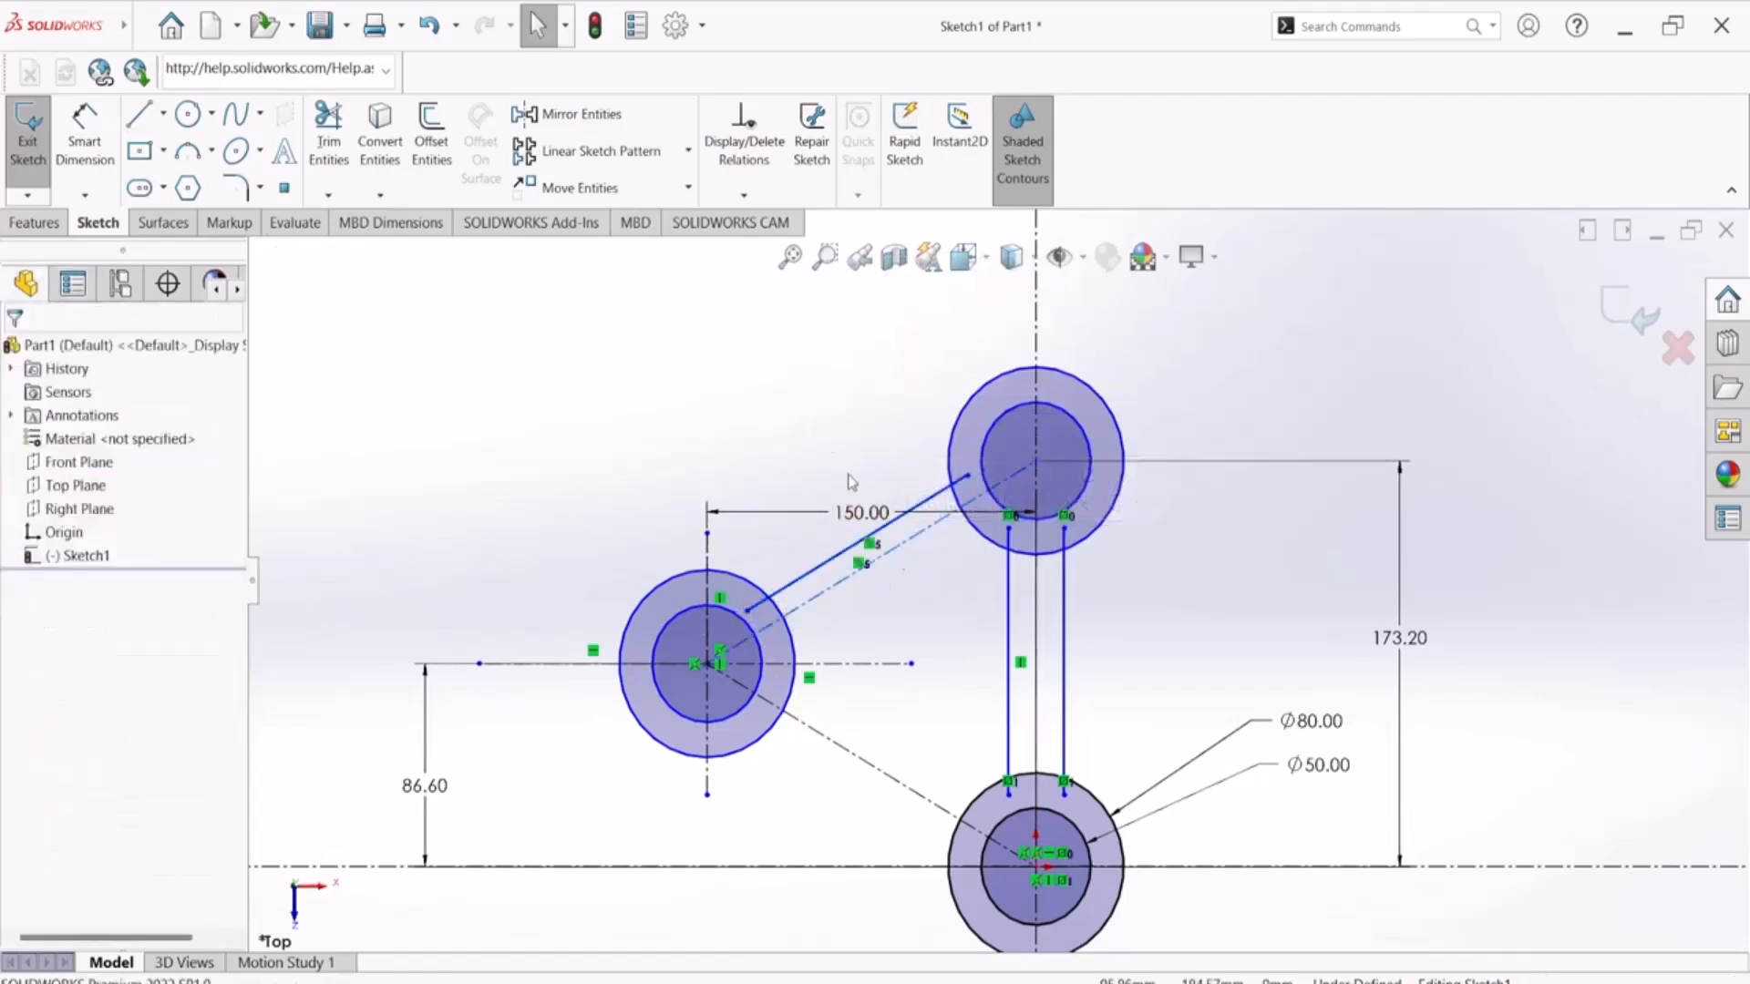
Step: Mirror the upper arm line about the diagonal centerline between the third and upper rings, keeping the original as a copy
{"action": "left_click", "coordinate": [830, 567]}
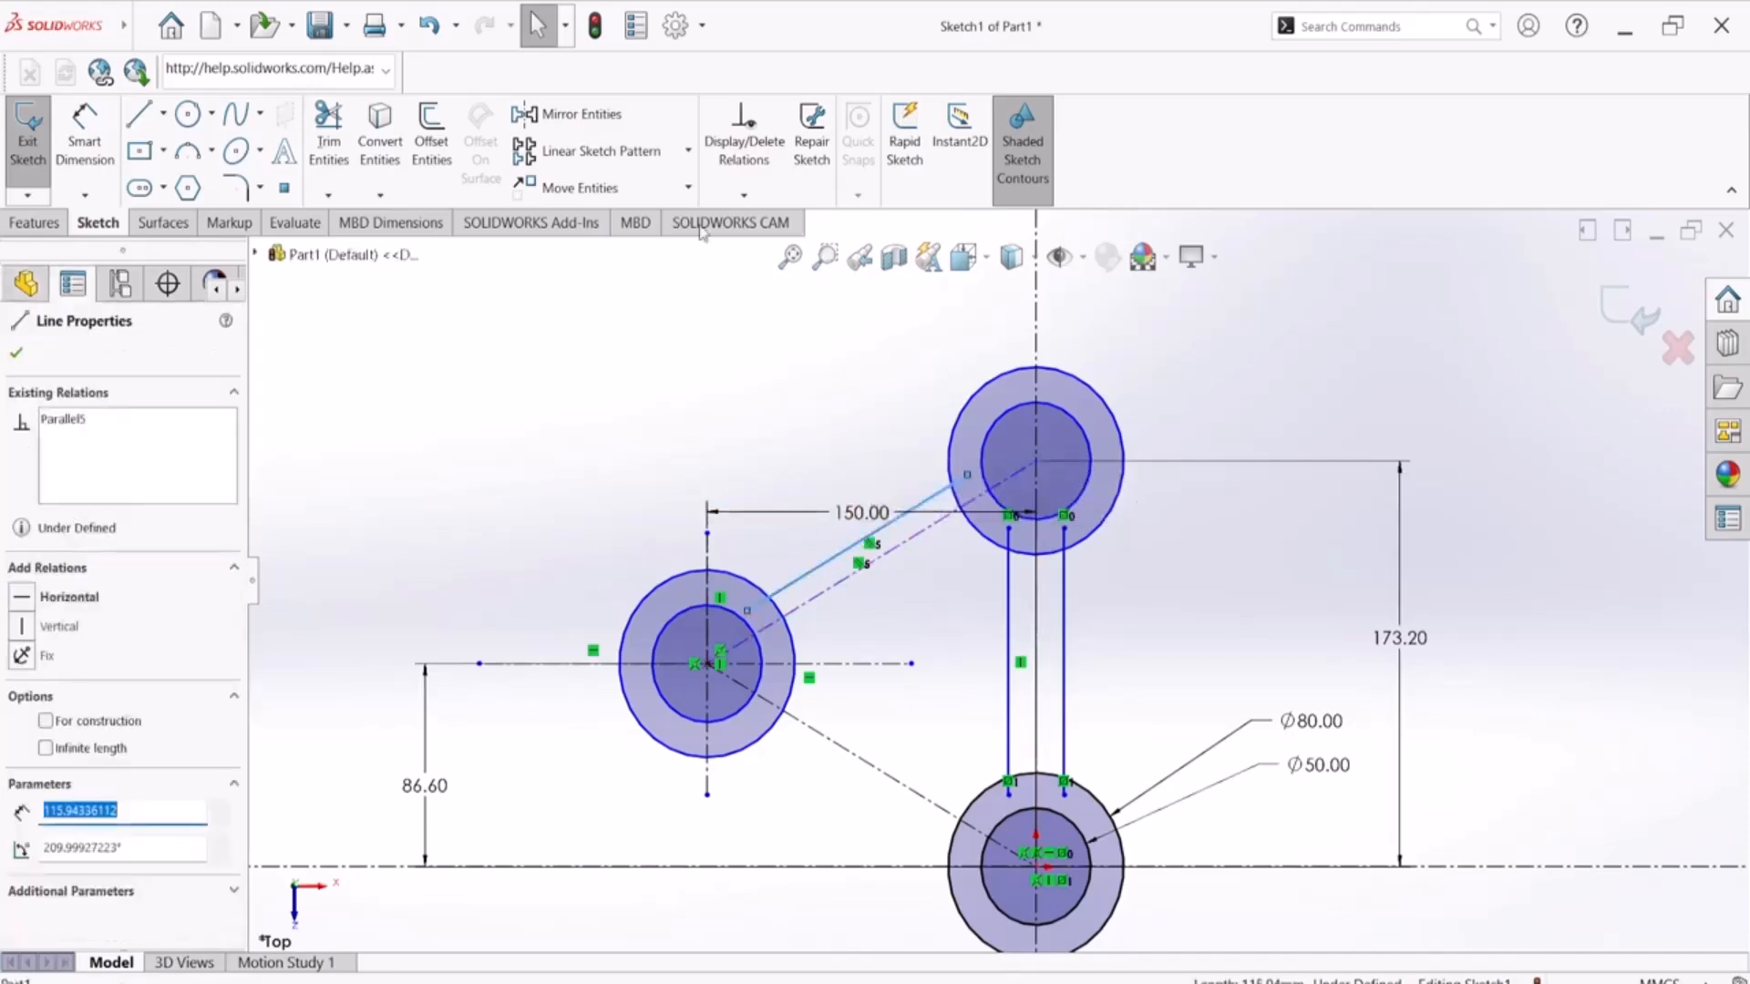
{"action": "left_click", "coordinate": [579, 114]}
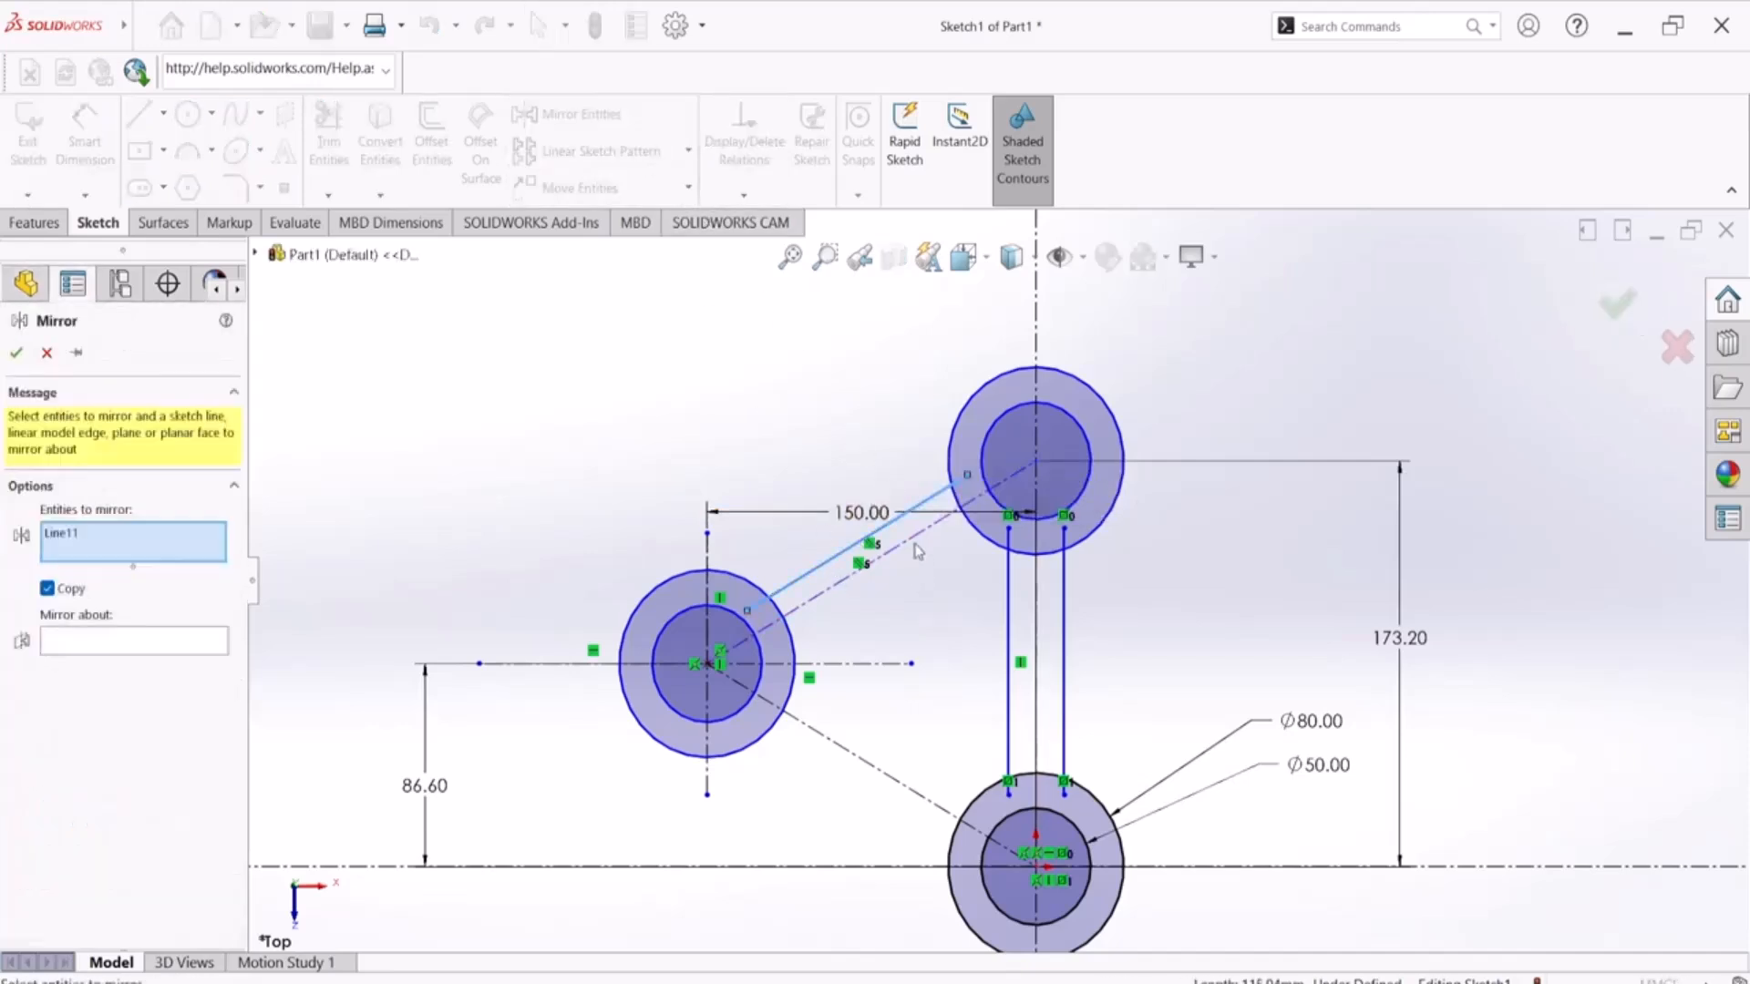
{"action": "left_click", "coordinate": [861, 550]}
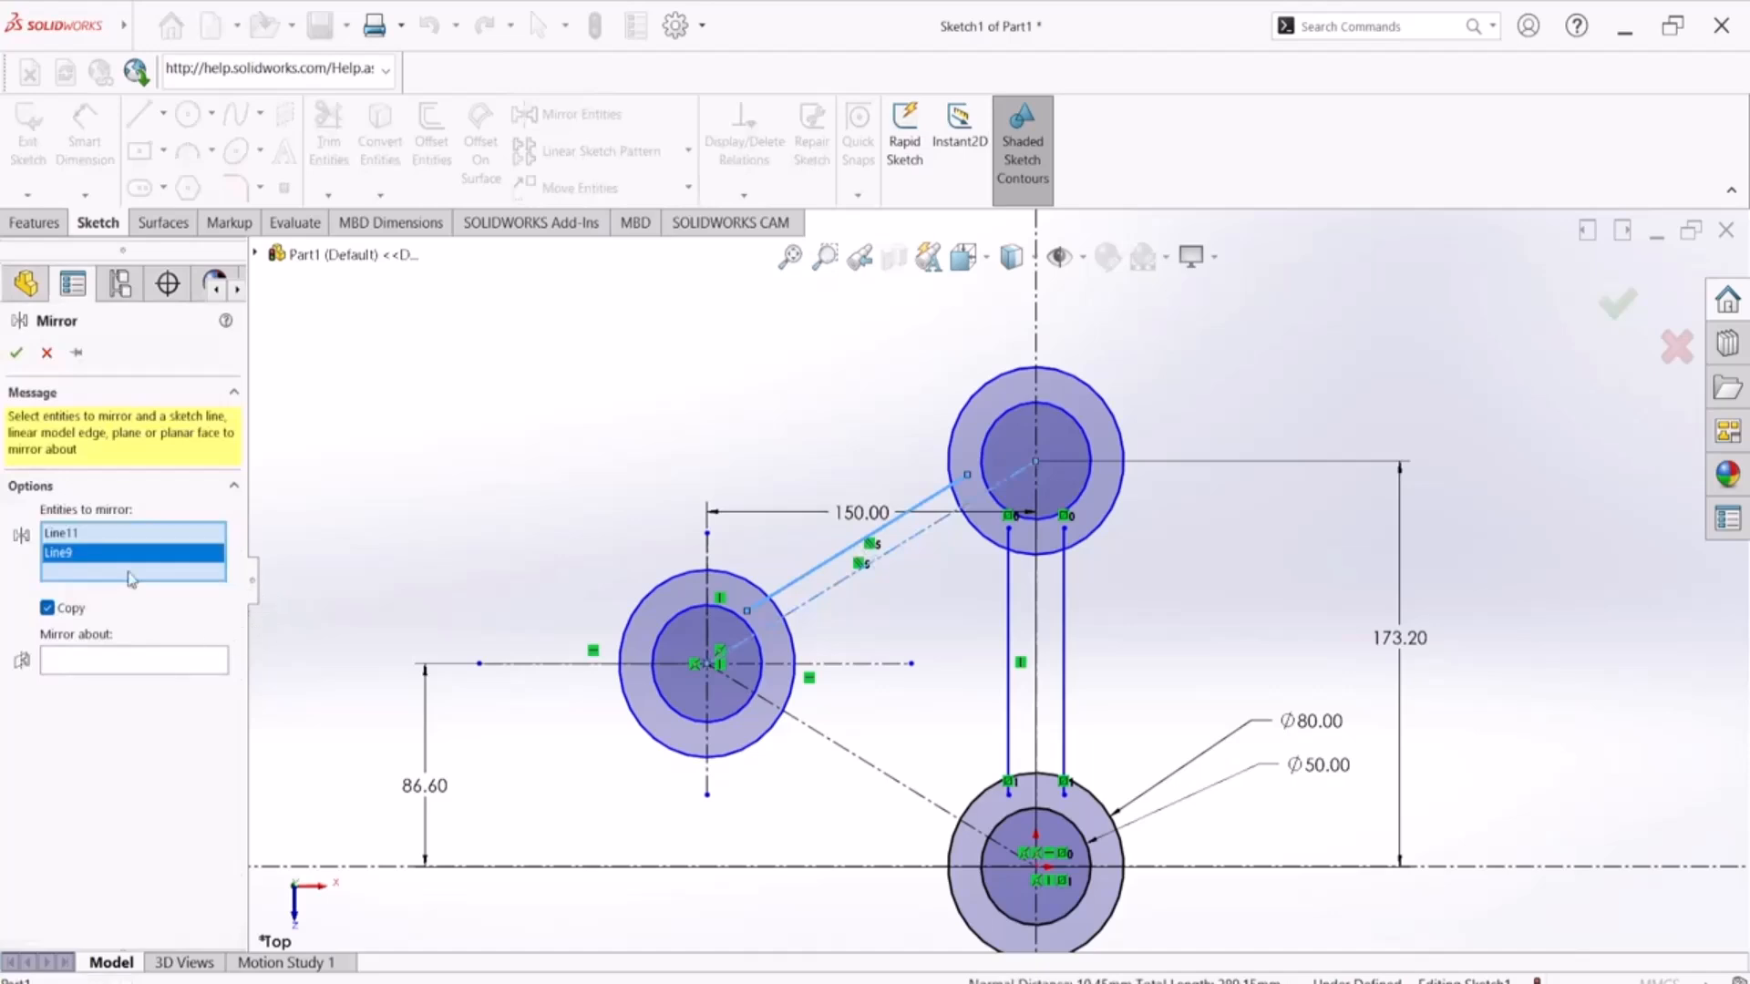
{"action": "right_click", "coordinate": [134, 552]}
{"action": "left_click", "coordinate": [183, 584]}
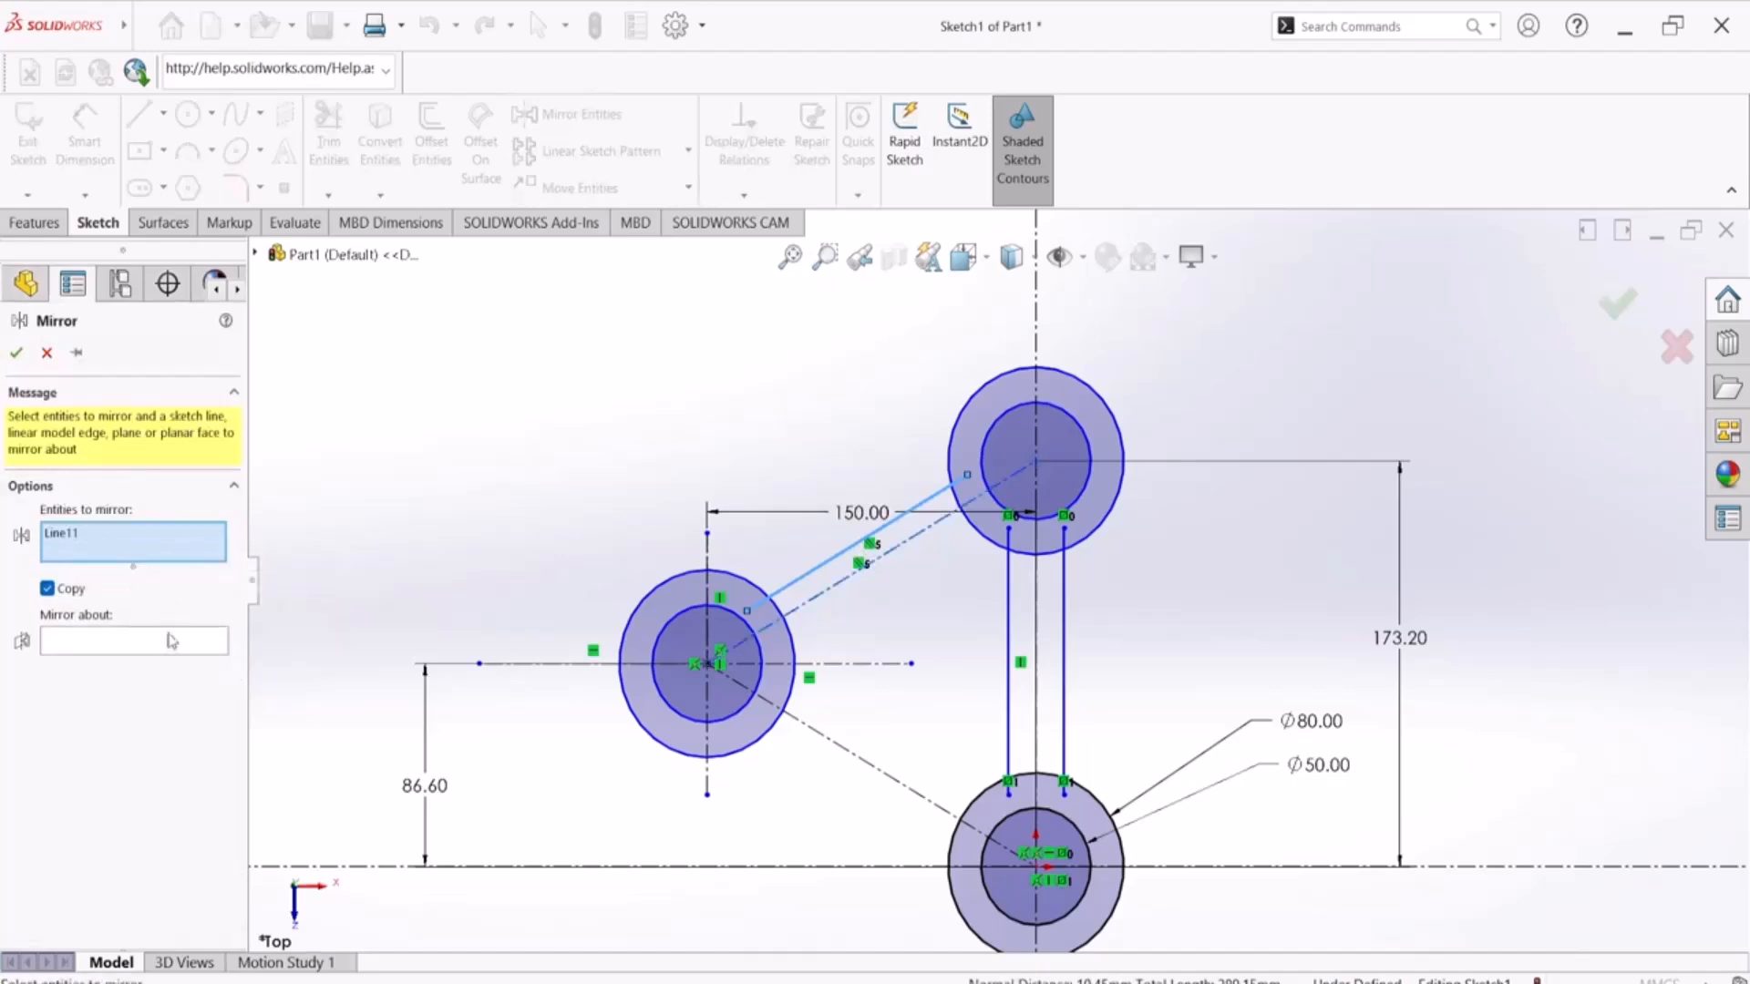
{"action": "left_click", "coordinate": [169, 647]}
{"action": "left_click", "coordinate": [900, 548]}
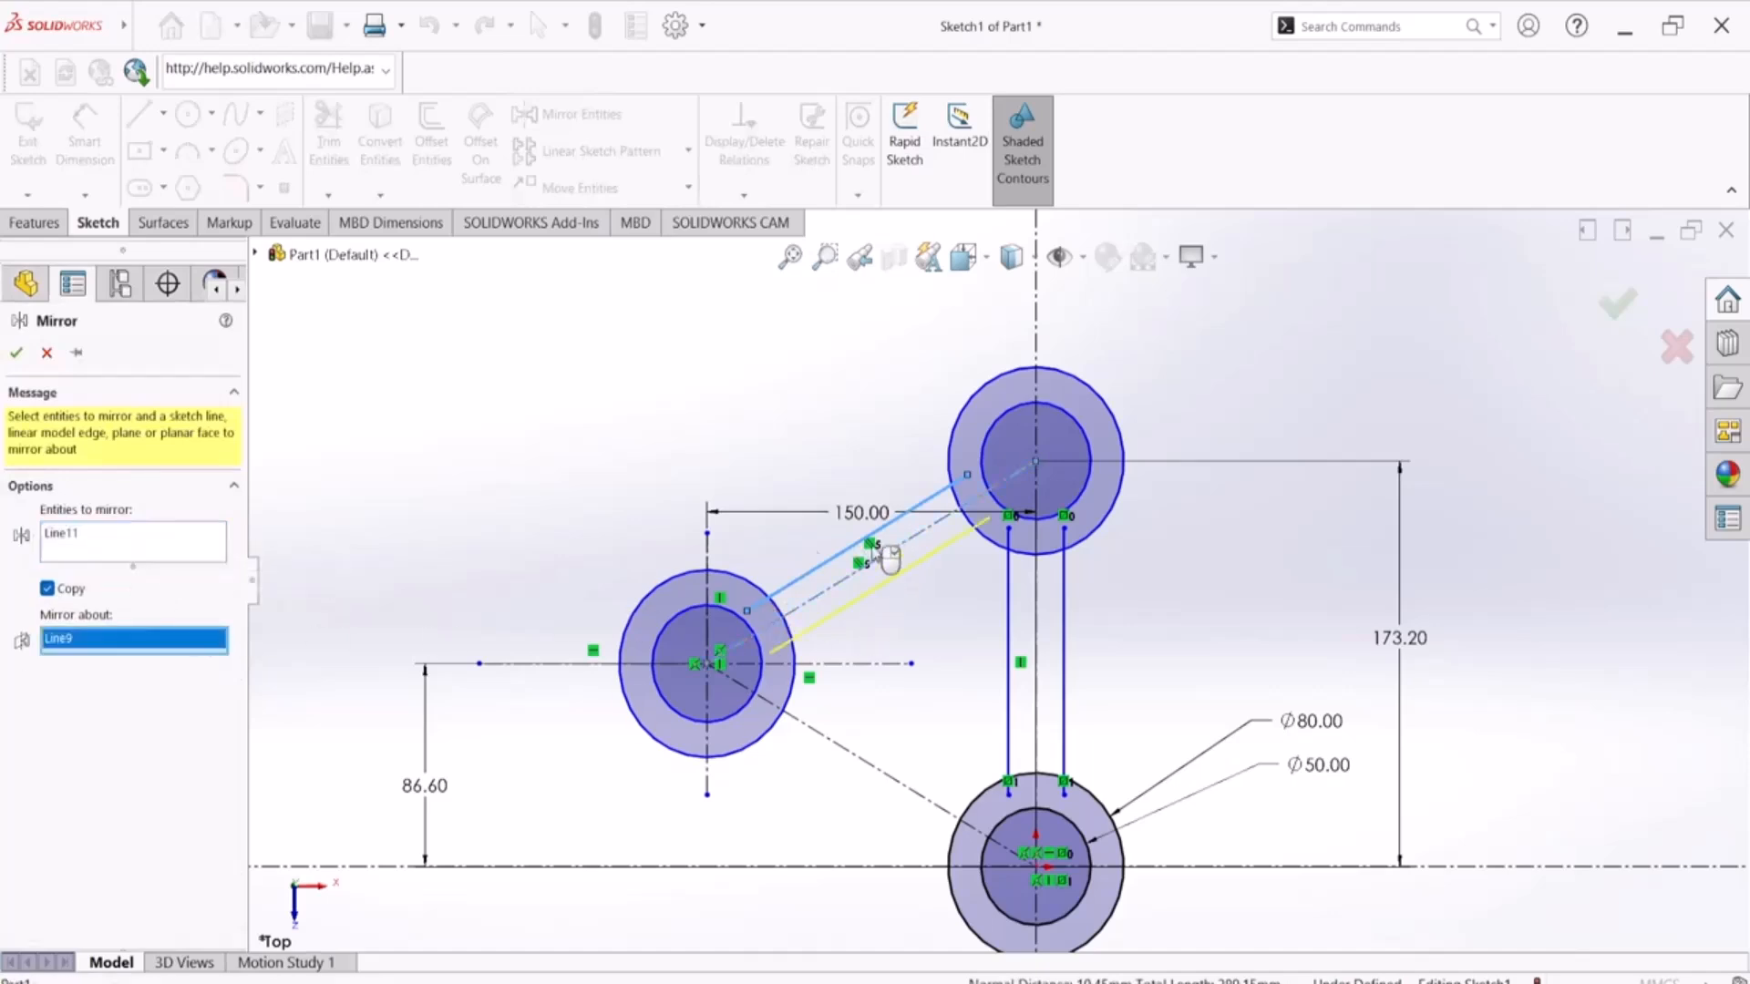
{"action": "left_click", "coordinate": [17, 356]}
{"action": "scroll", "coordinate": [993, 583], "scroll_direction": "up", "scroll_amount": 2}
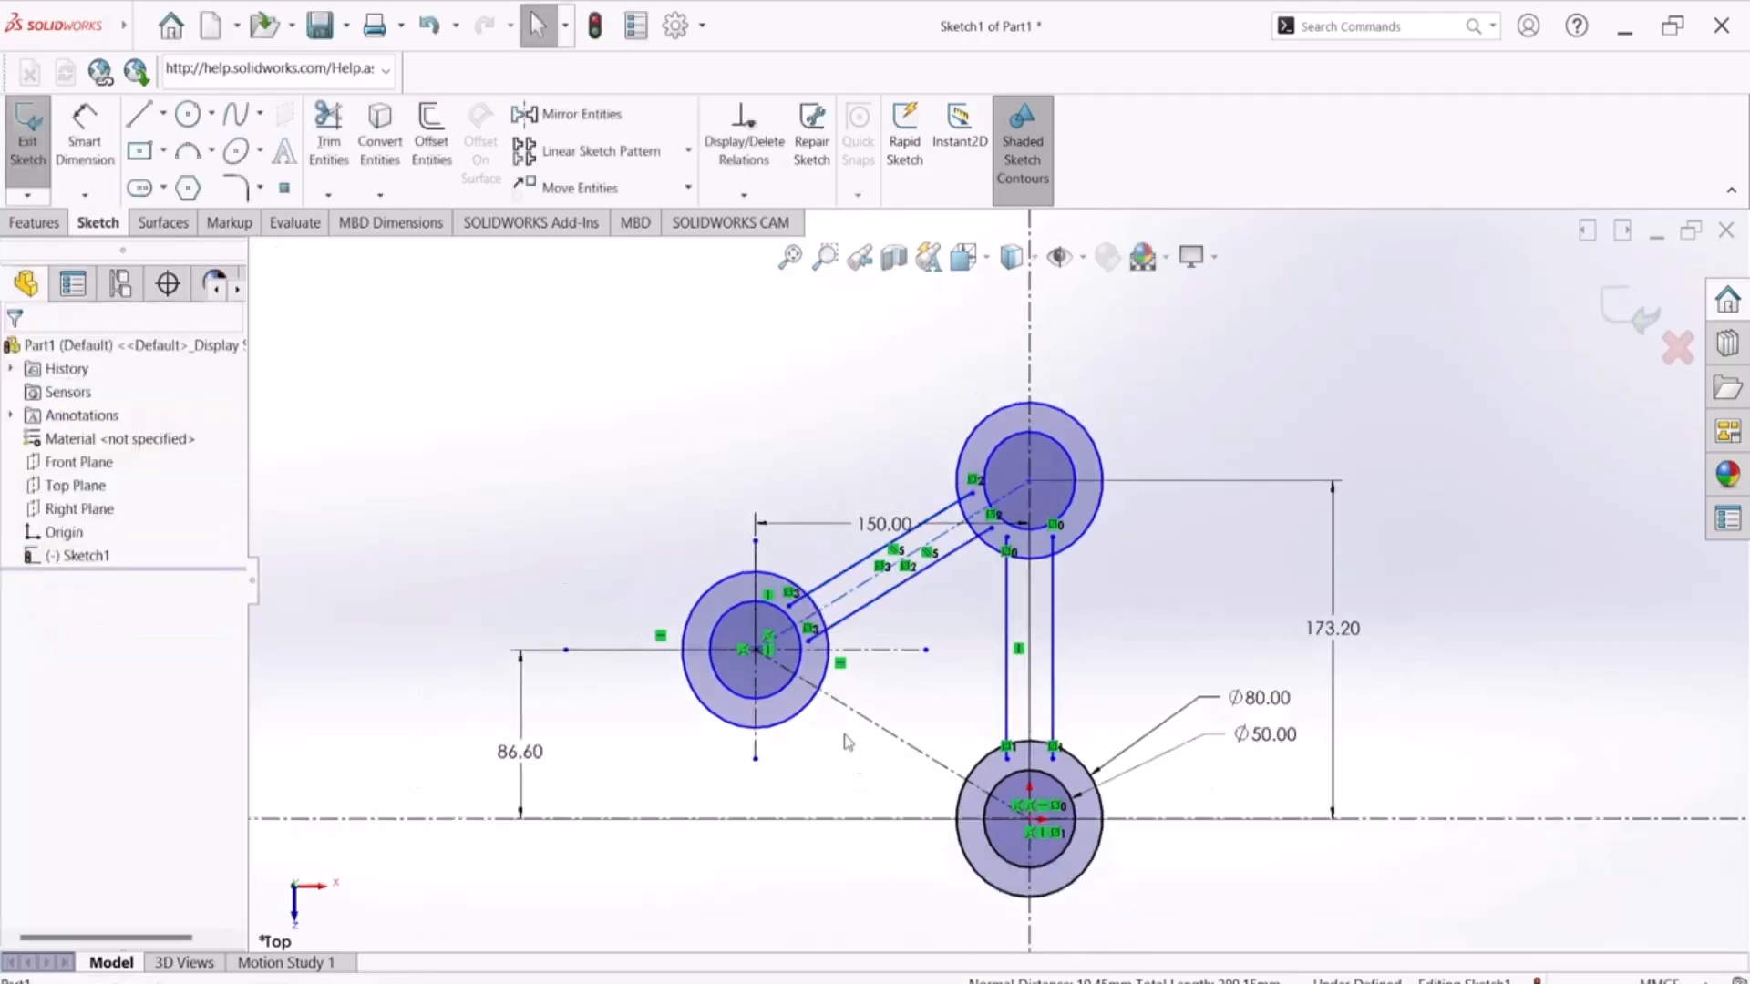
Step: Sketch a line about 111 mm long just below the lower diagonal centerline, from inside the third ring to inside the origin ring
{"action": "scroll", "coordinate": [825, 652], "scroll_direction": "down", "scroll_amount": 5}
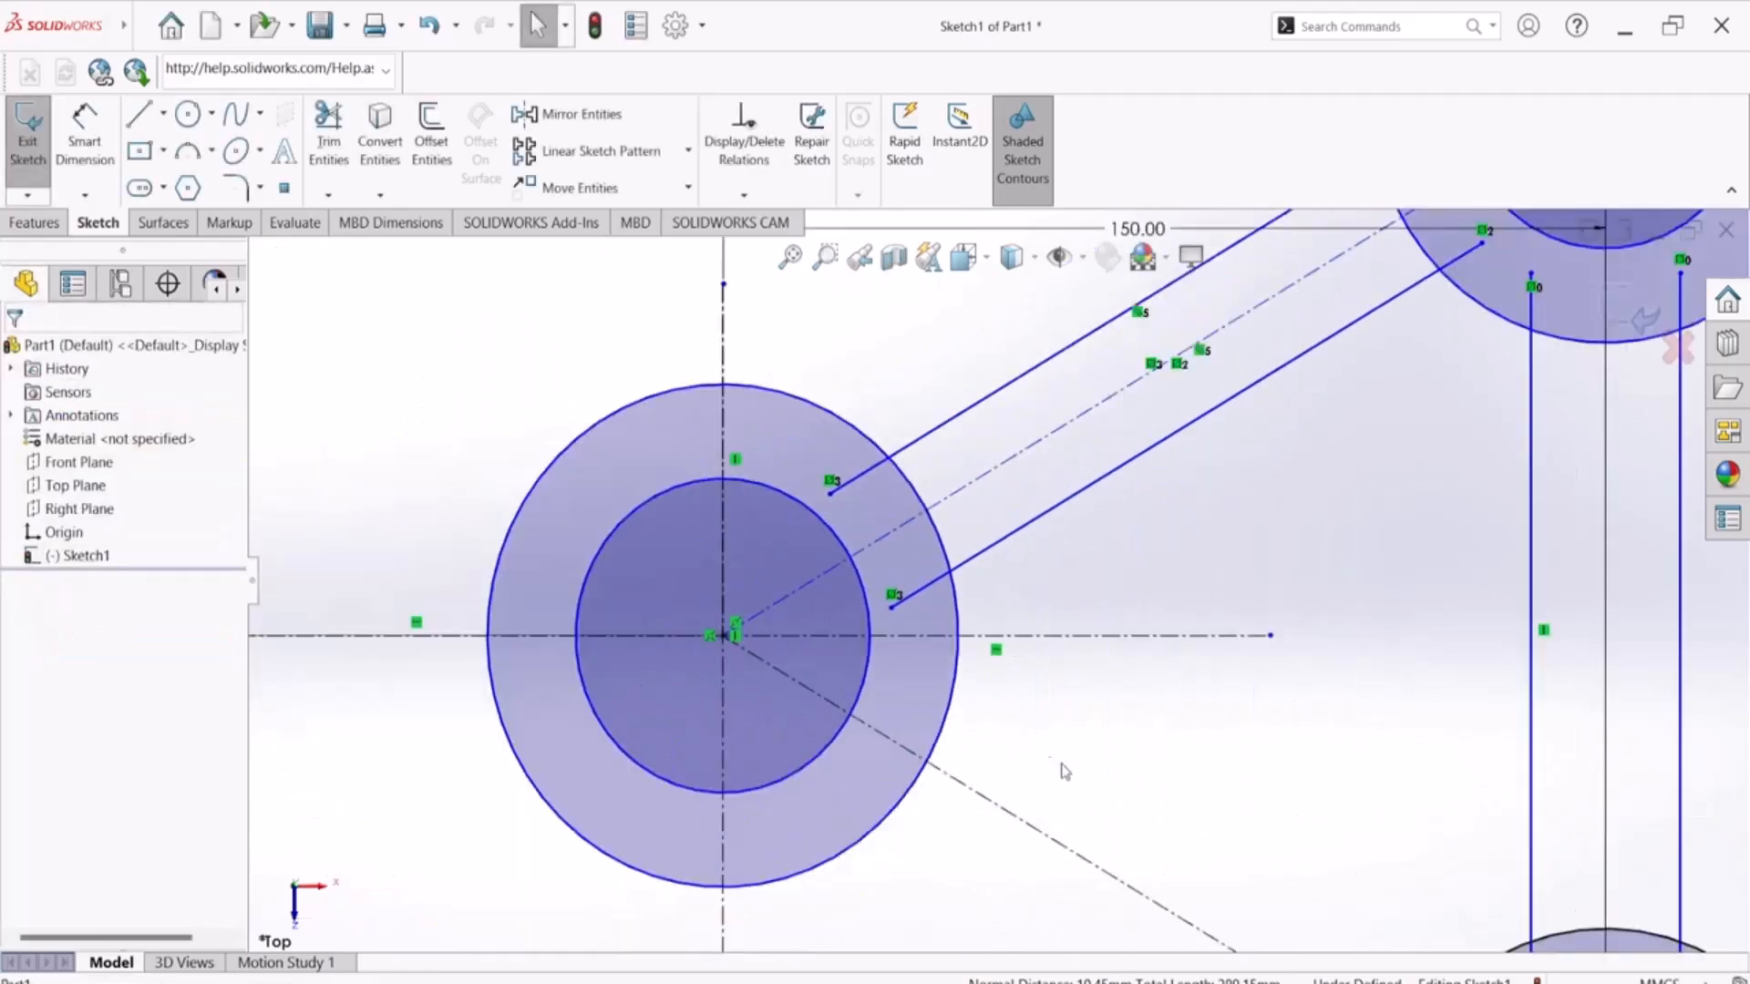
{"action": "scroll", "coordinate": [1065, 770], "scroll_direction": "up", "scroll_amount": 3}
{"action": "left_click", "coordinate": [139, 114]}
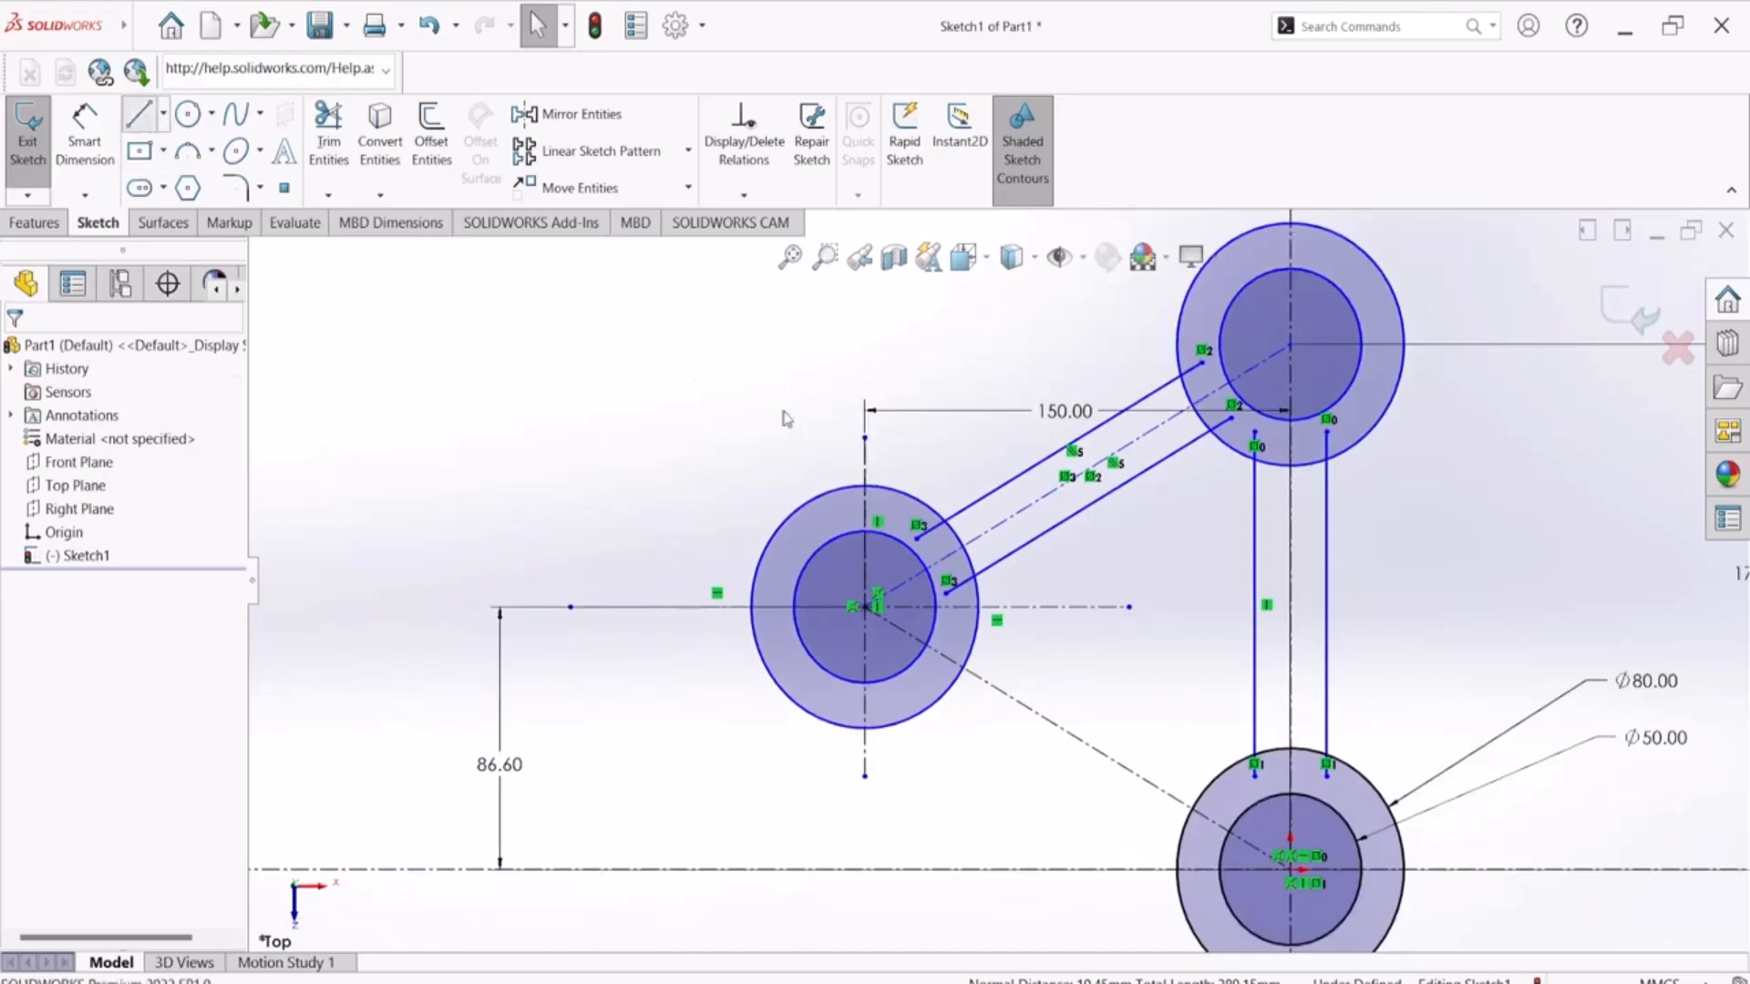
{"action": "left_click", "coordinate": [930, 674]}
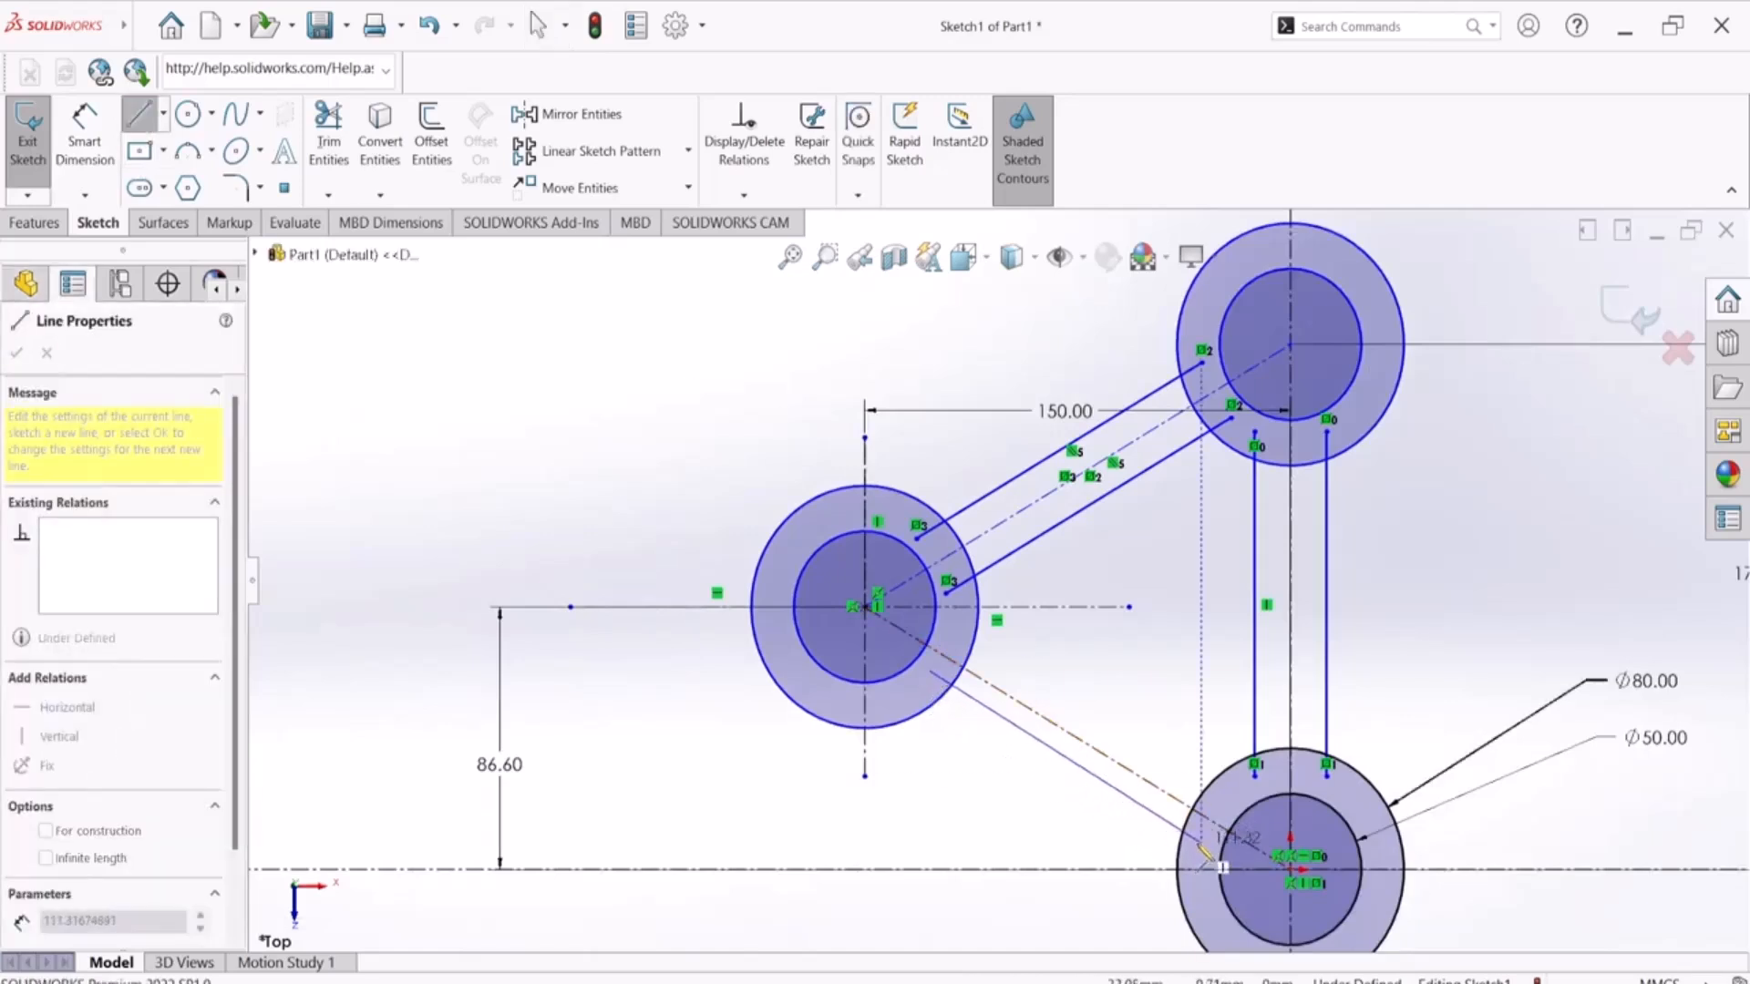
{"action": "left_click", "coordinate": [1201, 842]}
{"action": "right_click", "coordinate": [992, 782]}
{"action": "left_click", "coordinate": [1028, 796]}
Step: Make the new lower arm line parallel to the diagonal centerline between the third and origin rings
{"action": "left_click", "coordinate": [1048, 746]}
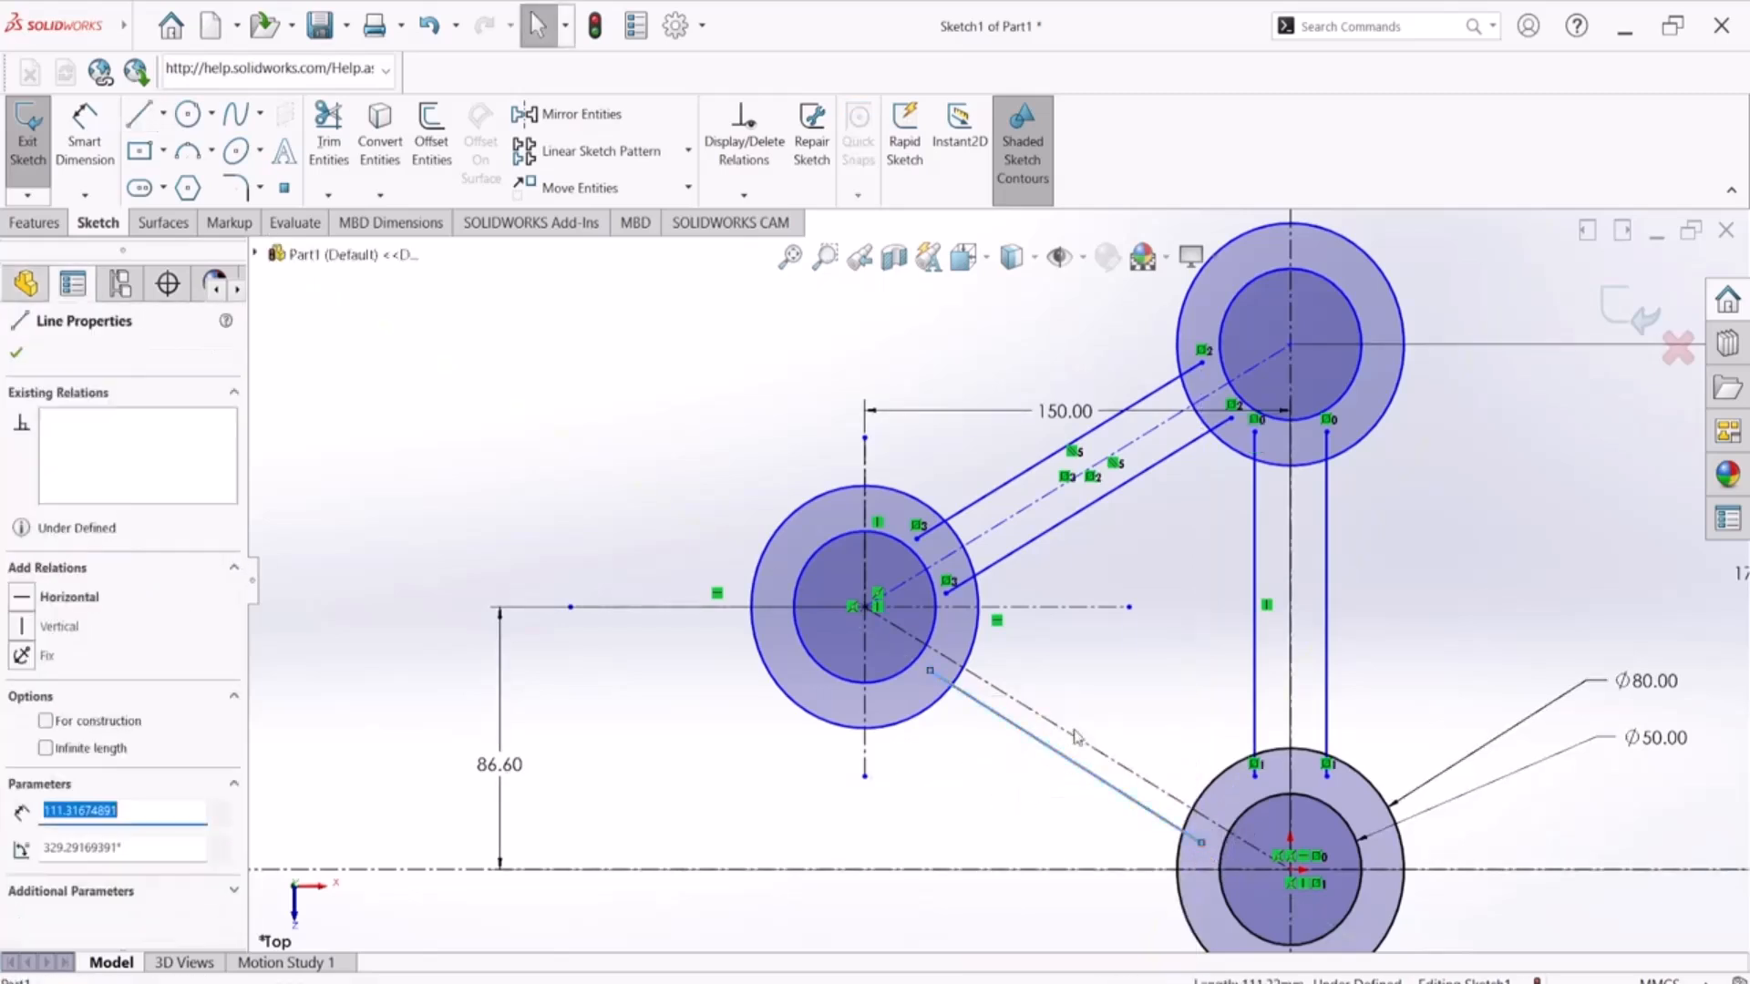
{"action": "left_click", "coordinate": [1078, 743], "text": "ctrl"}
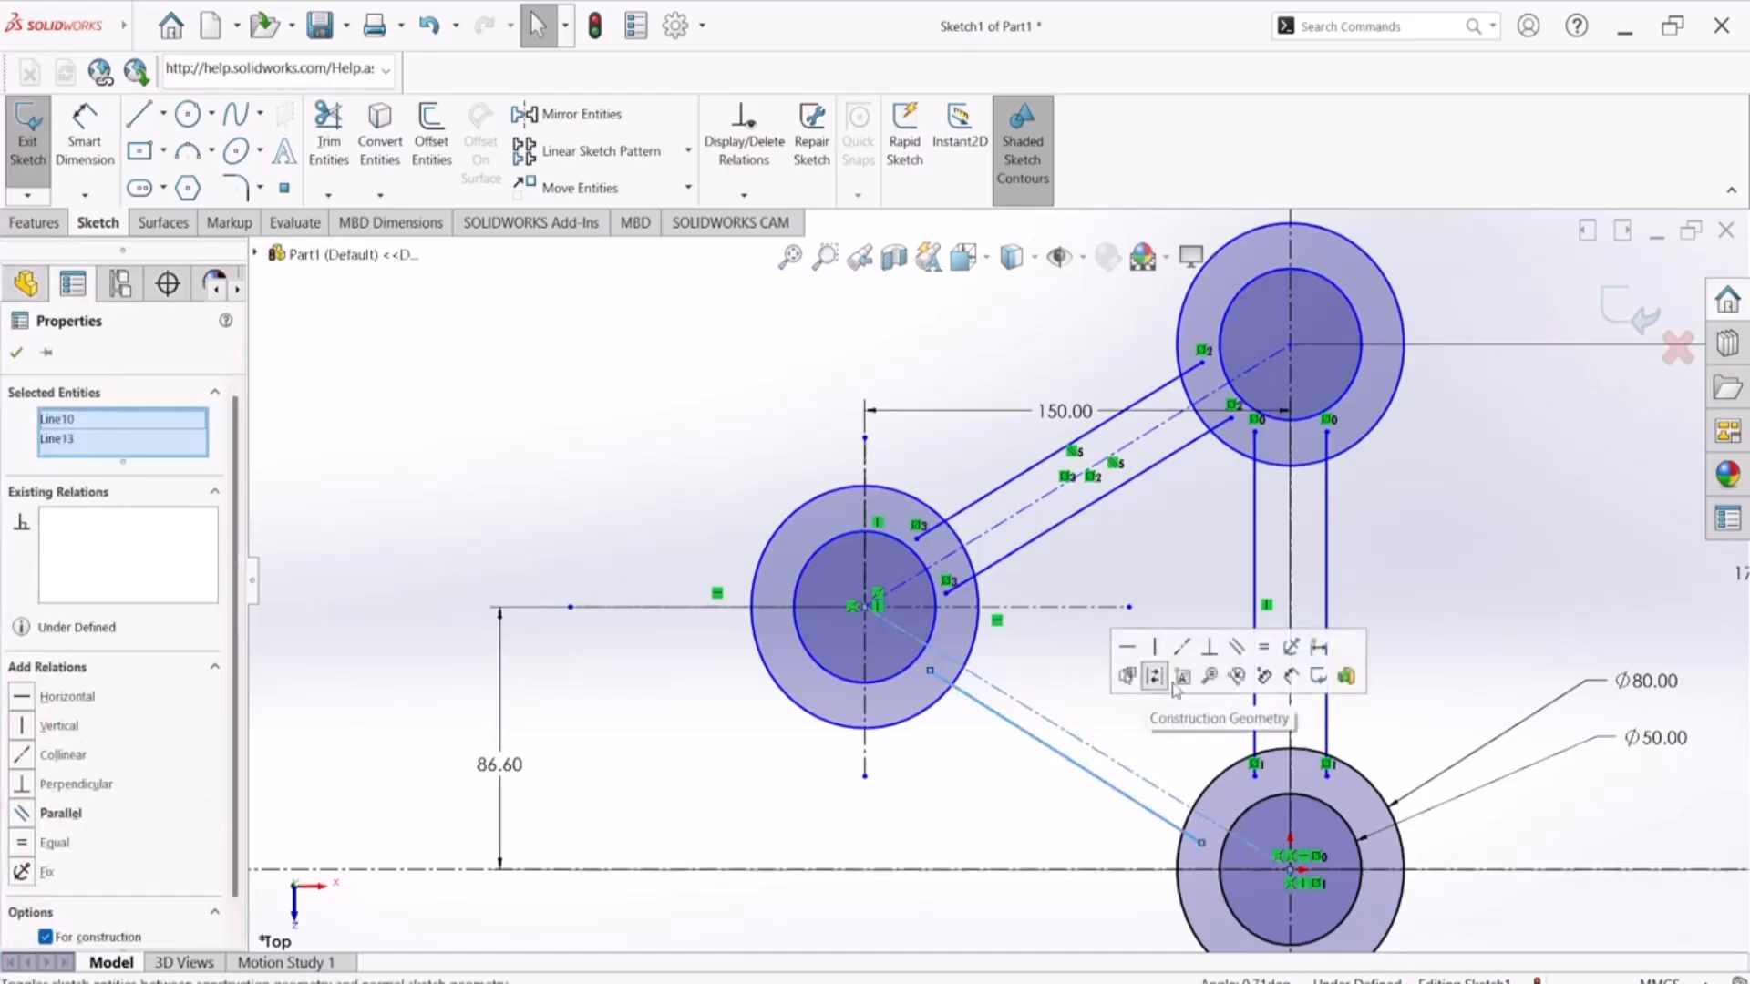
{"action": "left_click", "coordinate": [1057, 668]}
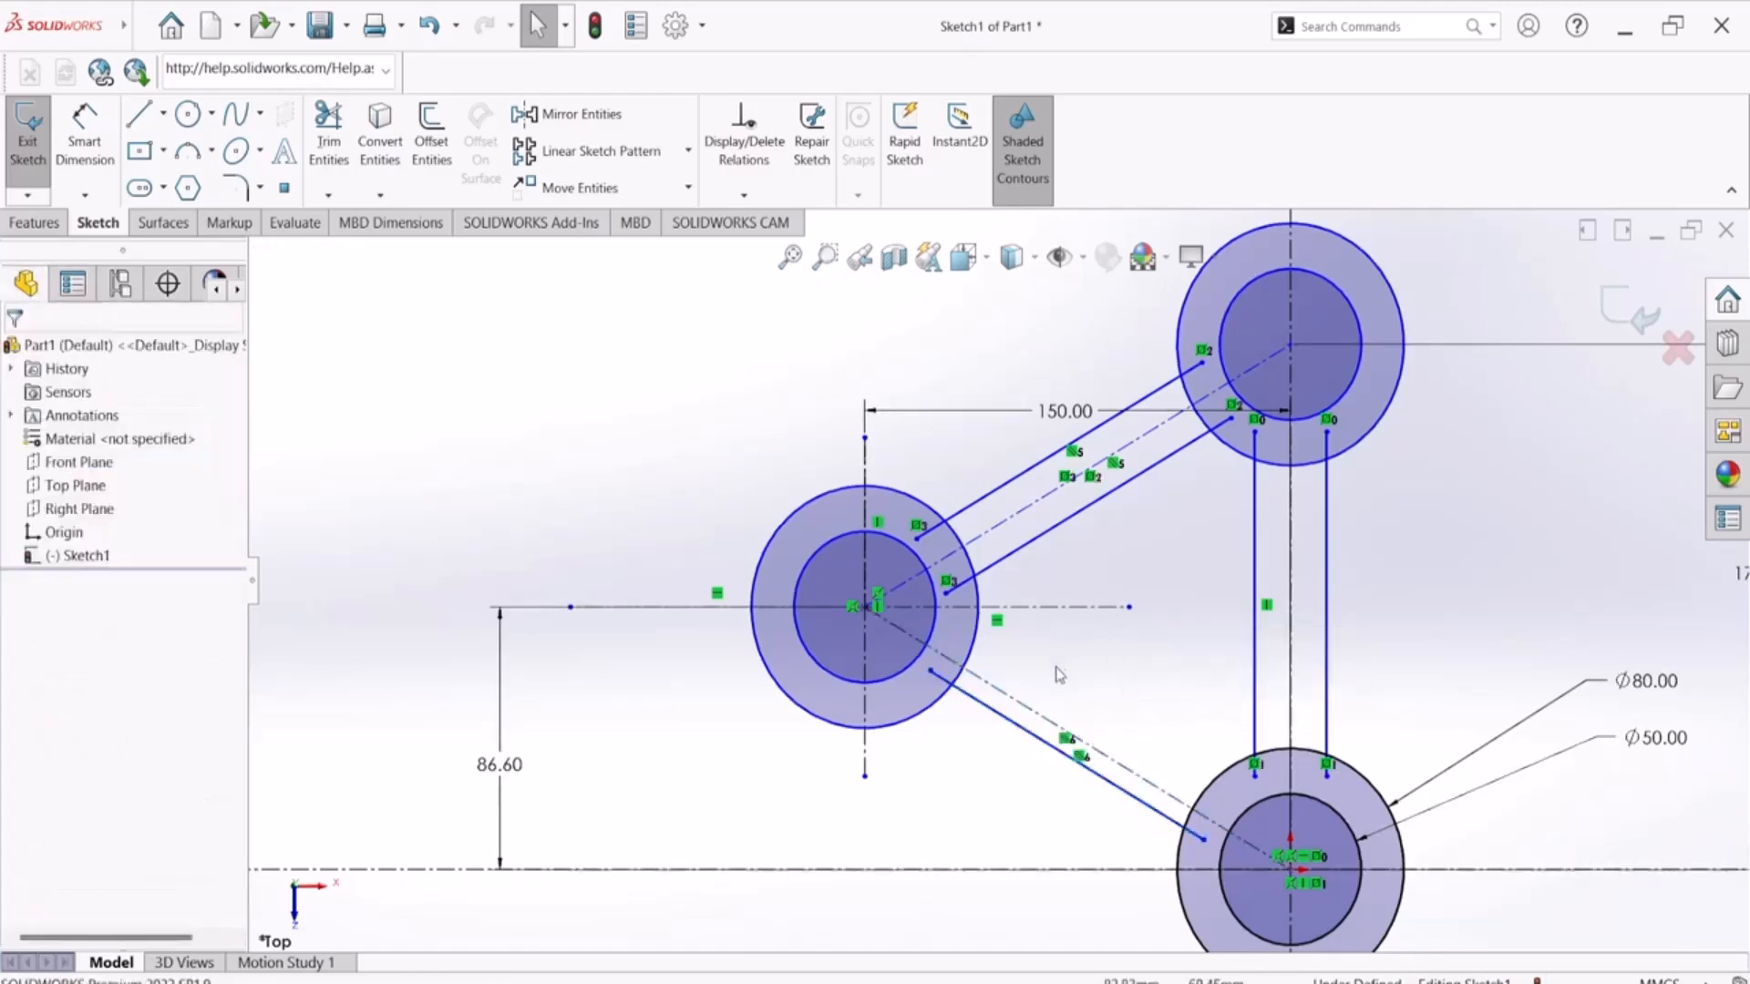
Step: Mirror the lower arm line about the diagonal centerline between the third and origin rings, keeping the original as a copy
{"action": "left_click", "coordinate": [1048, 744]}
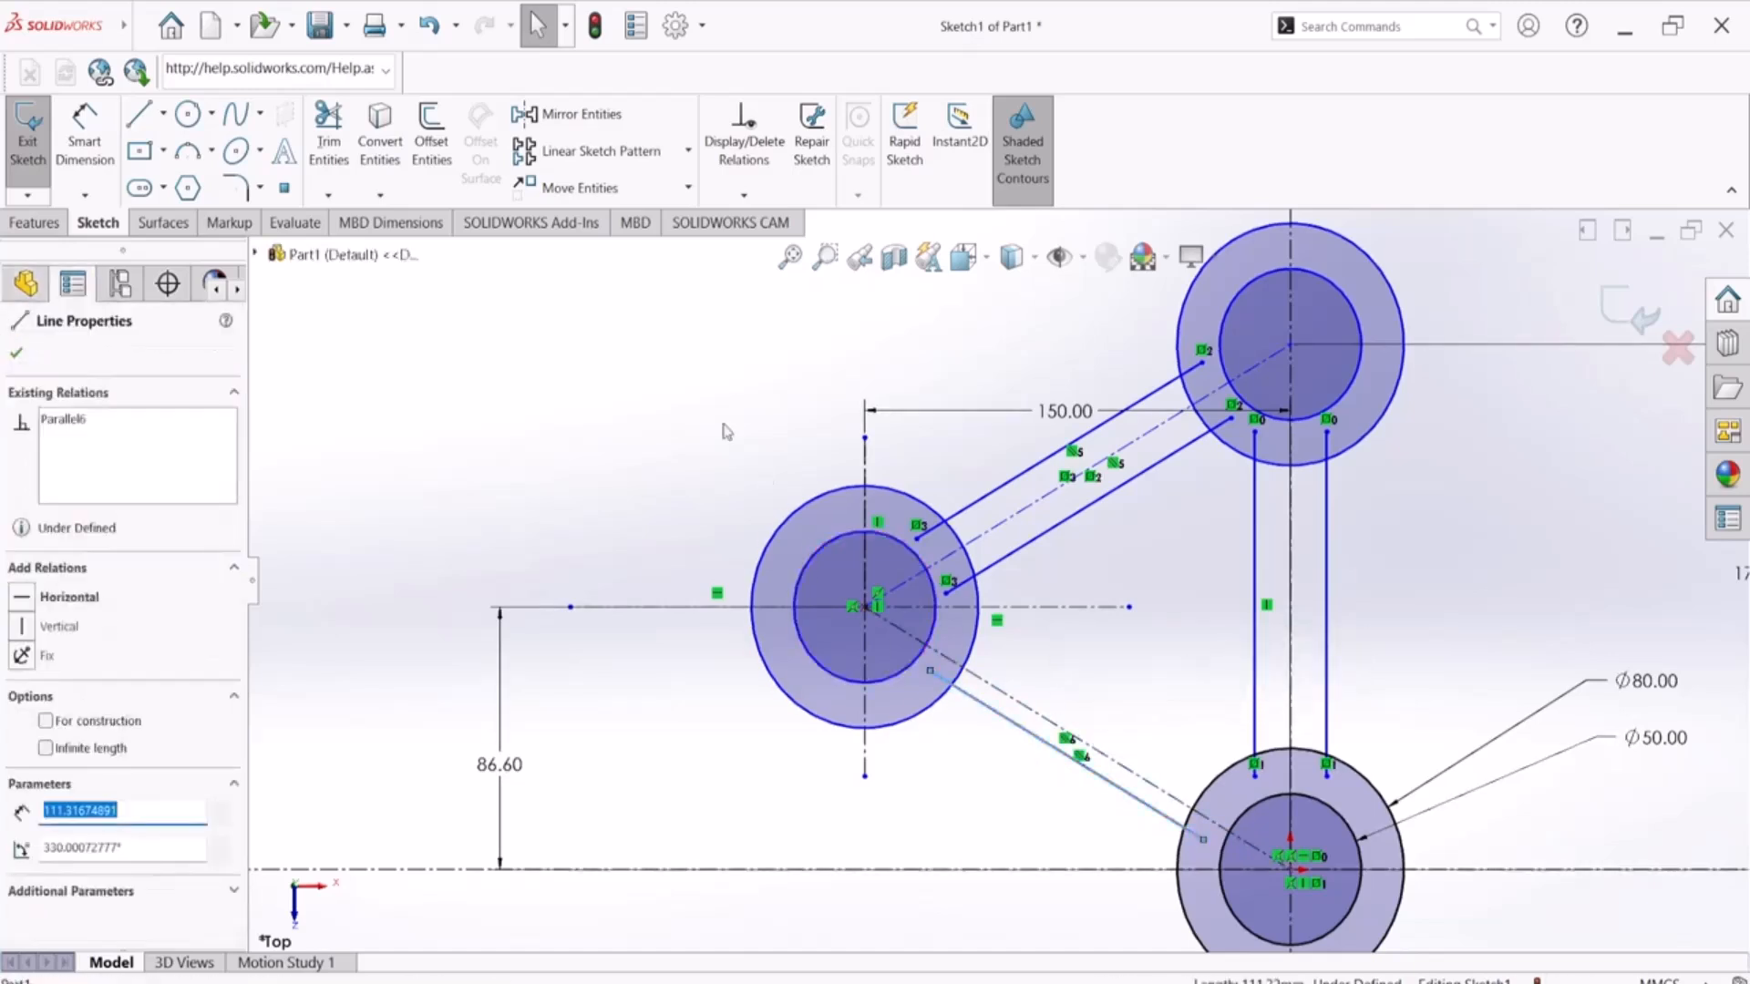
{"action": "left_click", "coordinate": [578, 119]}
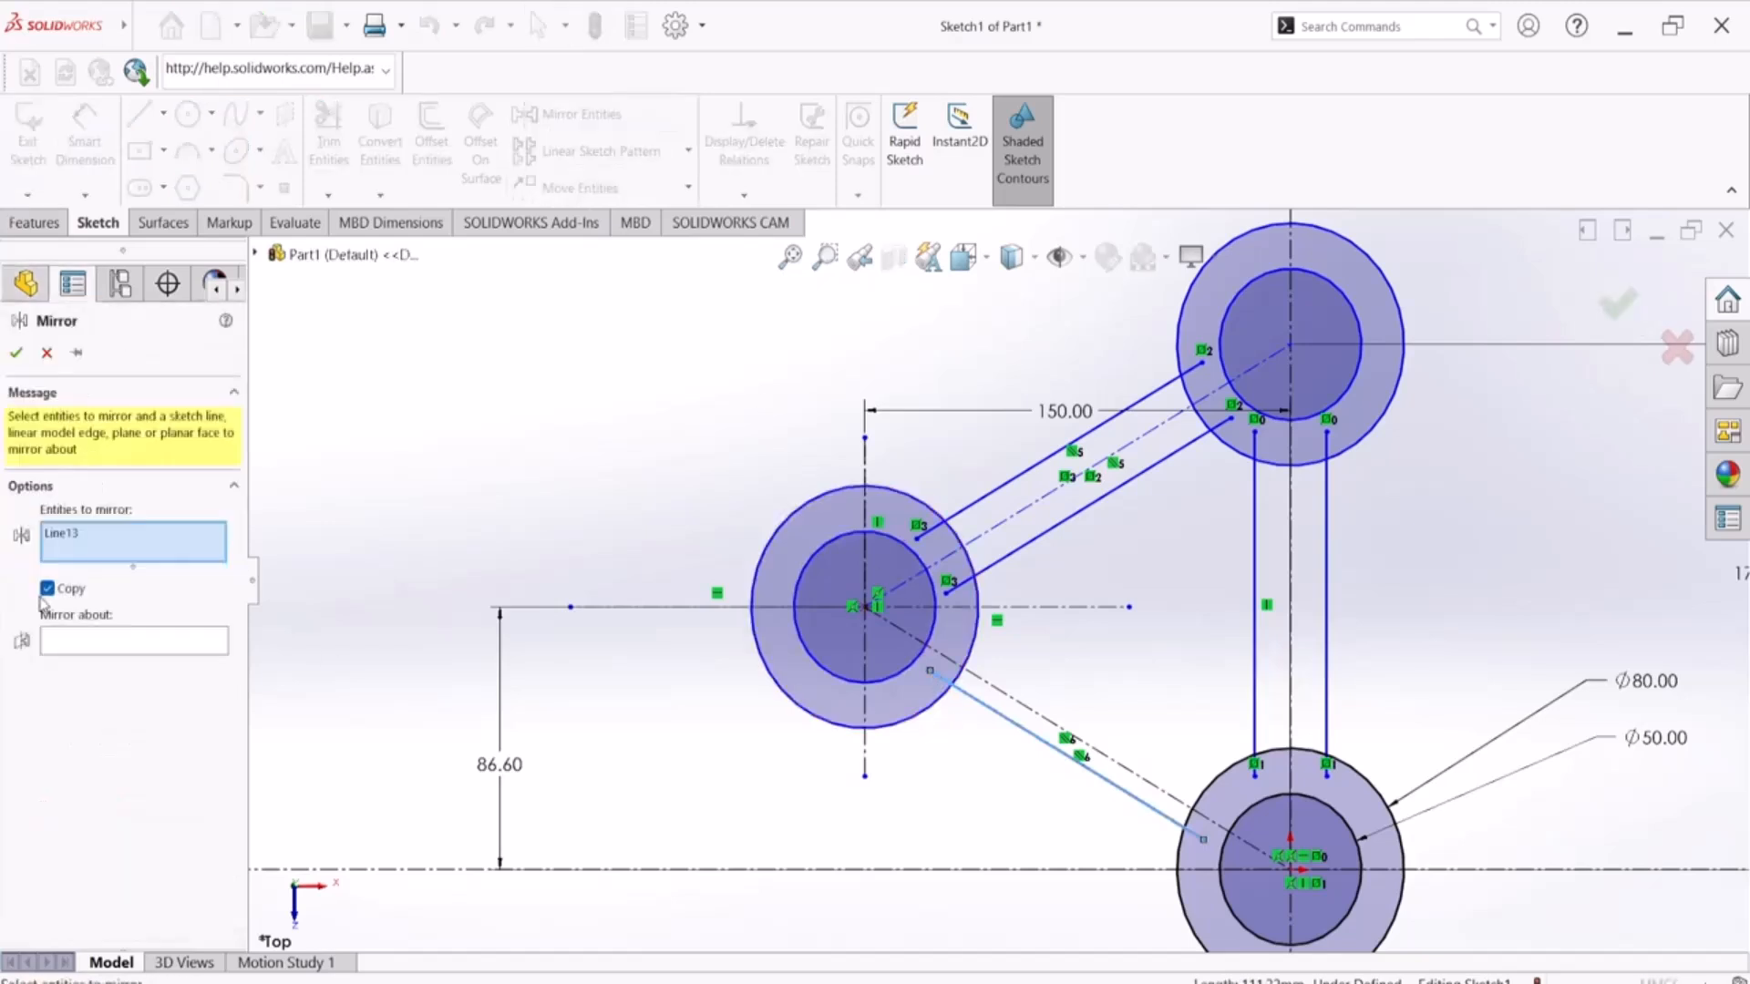
{"action": "left_click", "coordinate": [71, 644]}
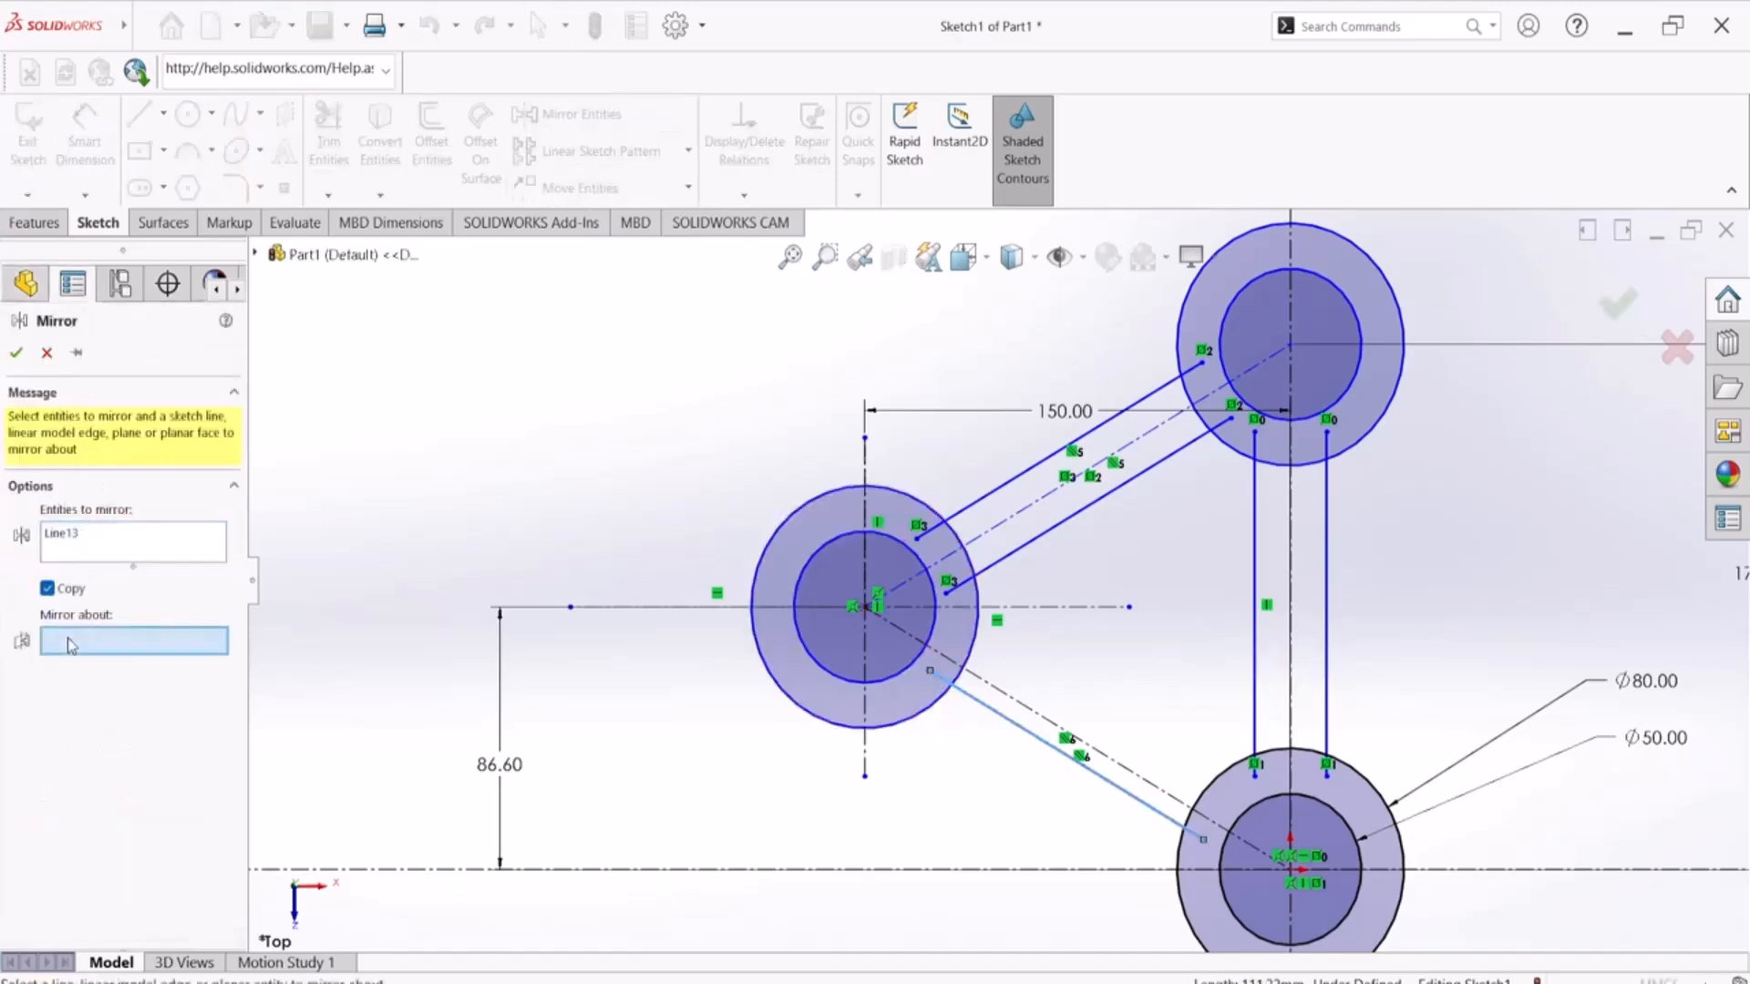
{"action": "left_click", "coordinate": [1039, 714]}
{"action": "left_click", "coordinate": [16, 355]}
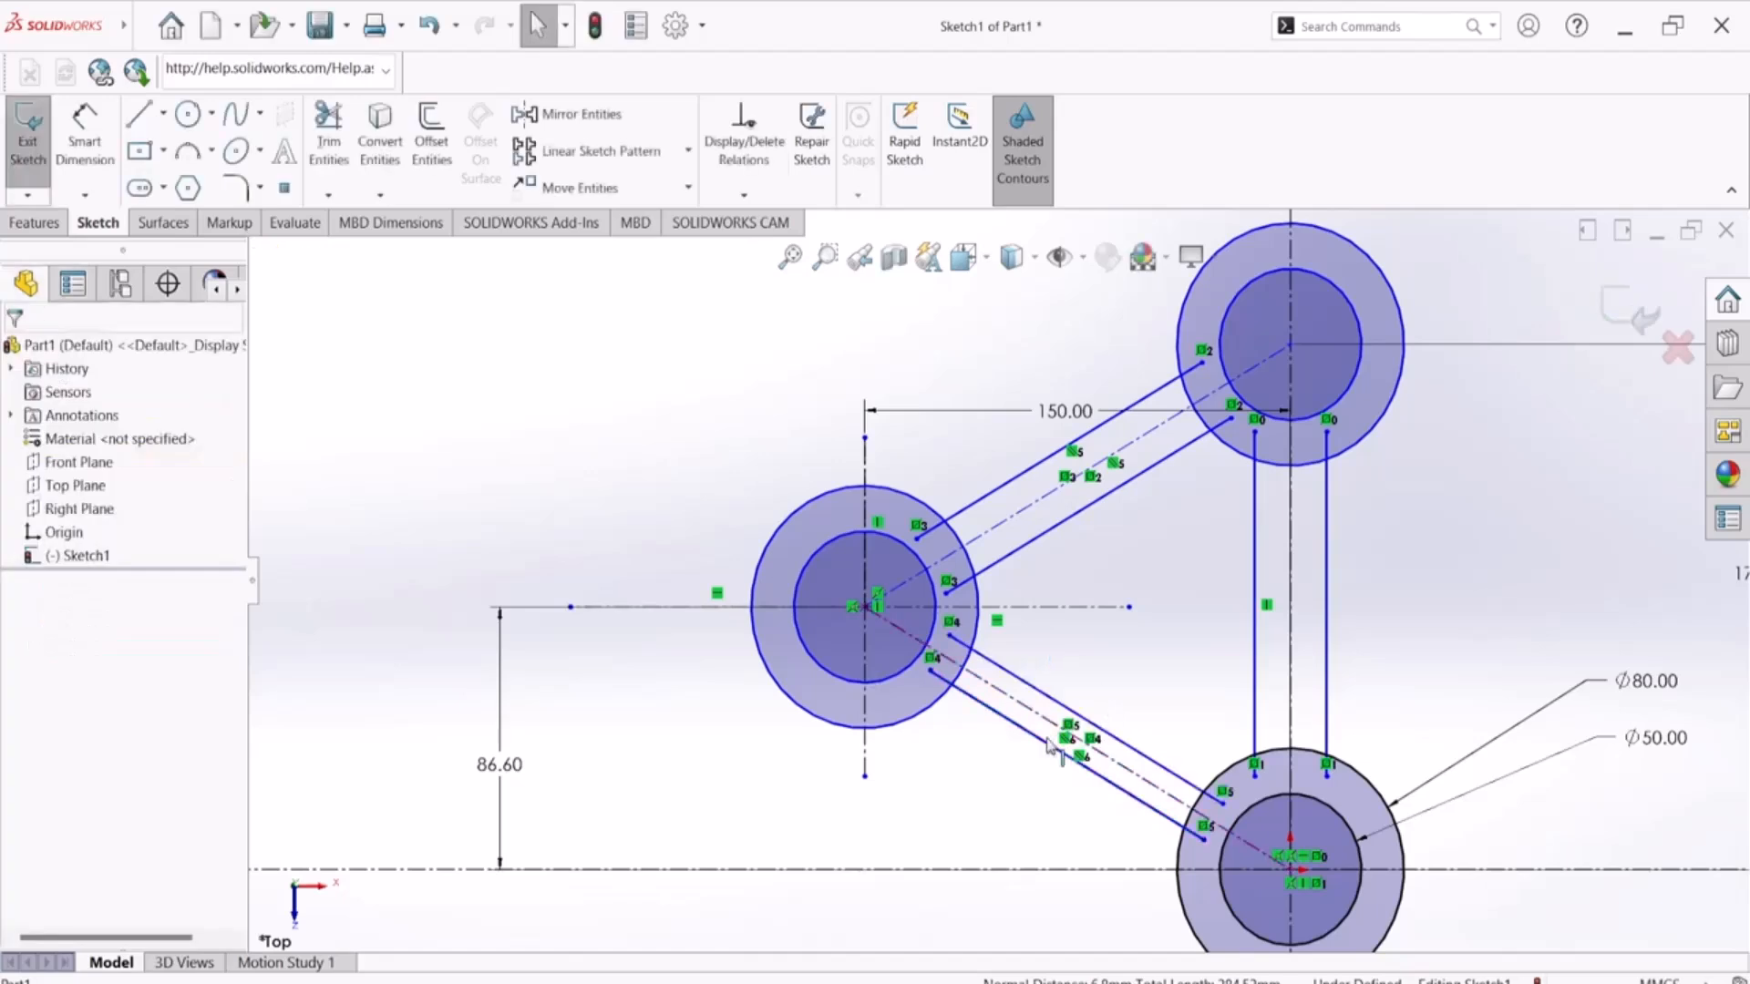
Step: Compare the three sketched arms with the PDF drawing and check the arm width dimensions there
{"action": "key", "text": "z"}
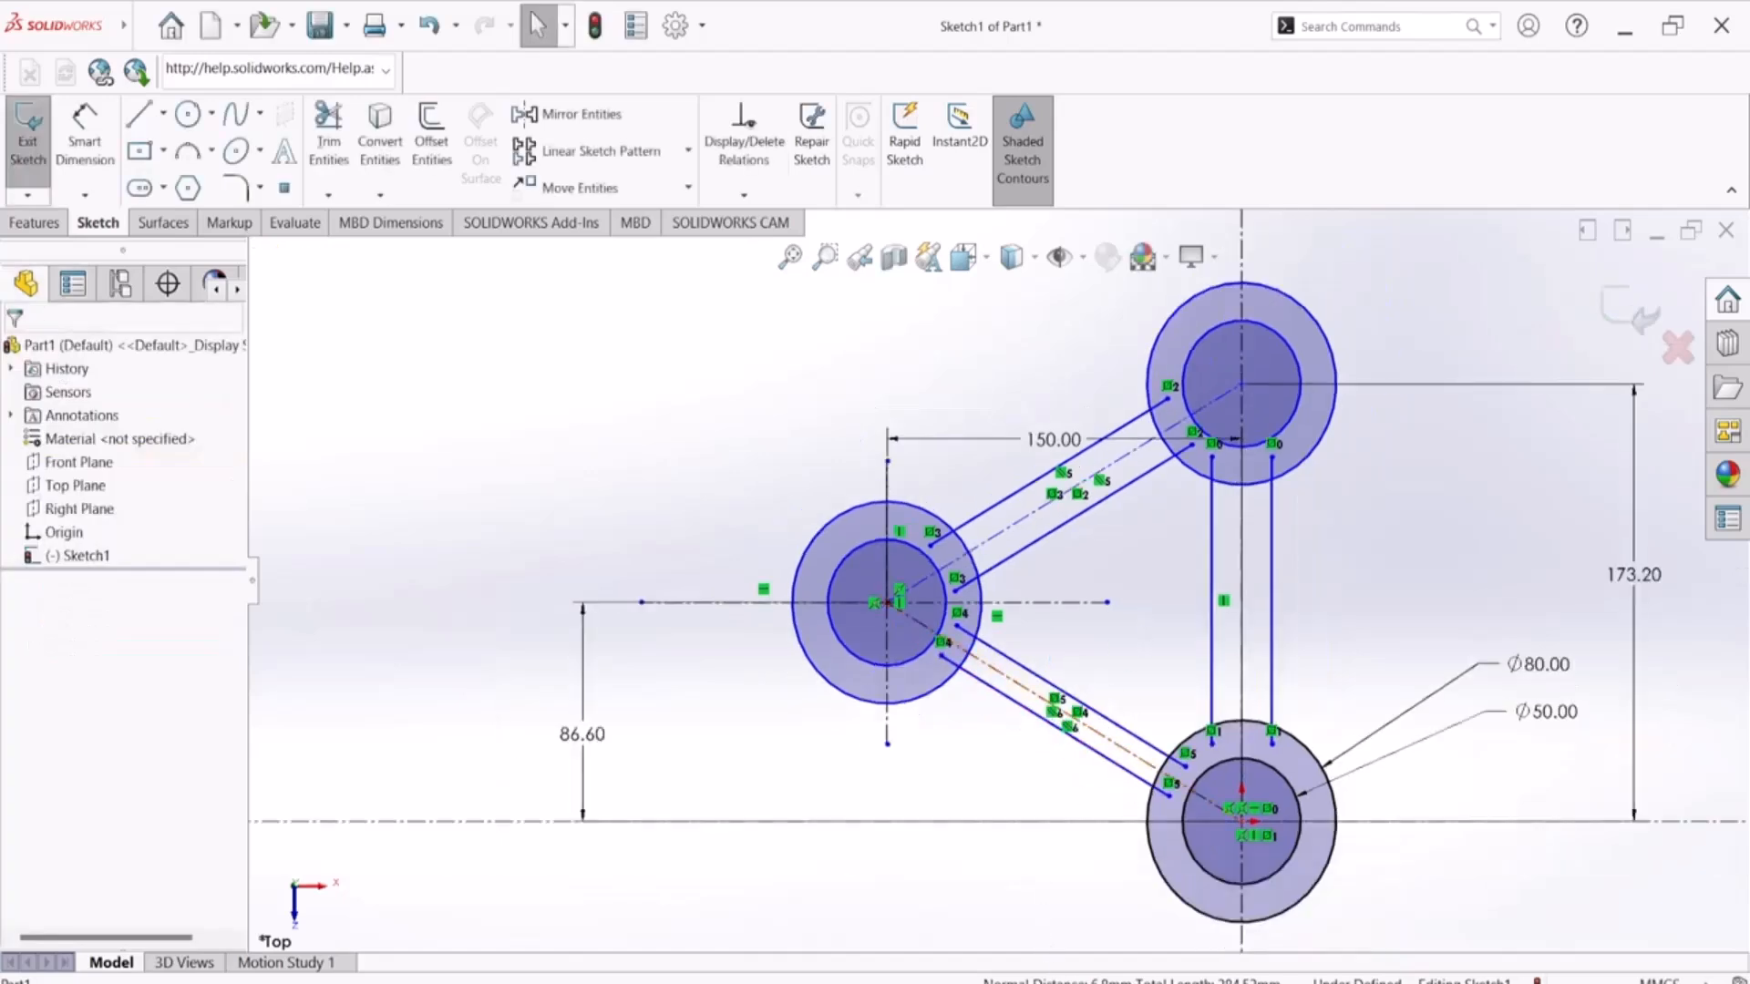
{"action": "key", "text": "alt+Tab"}
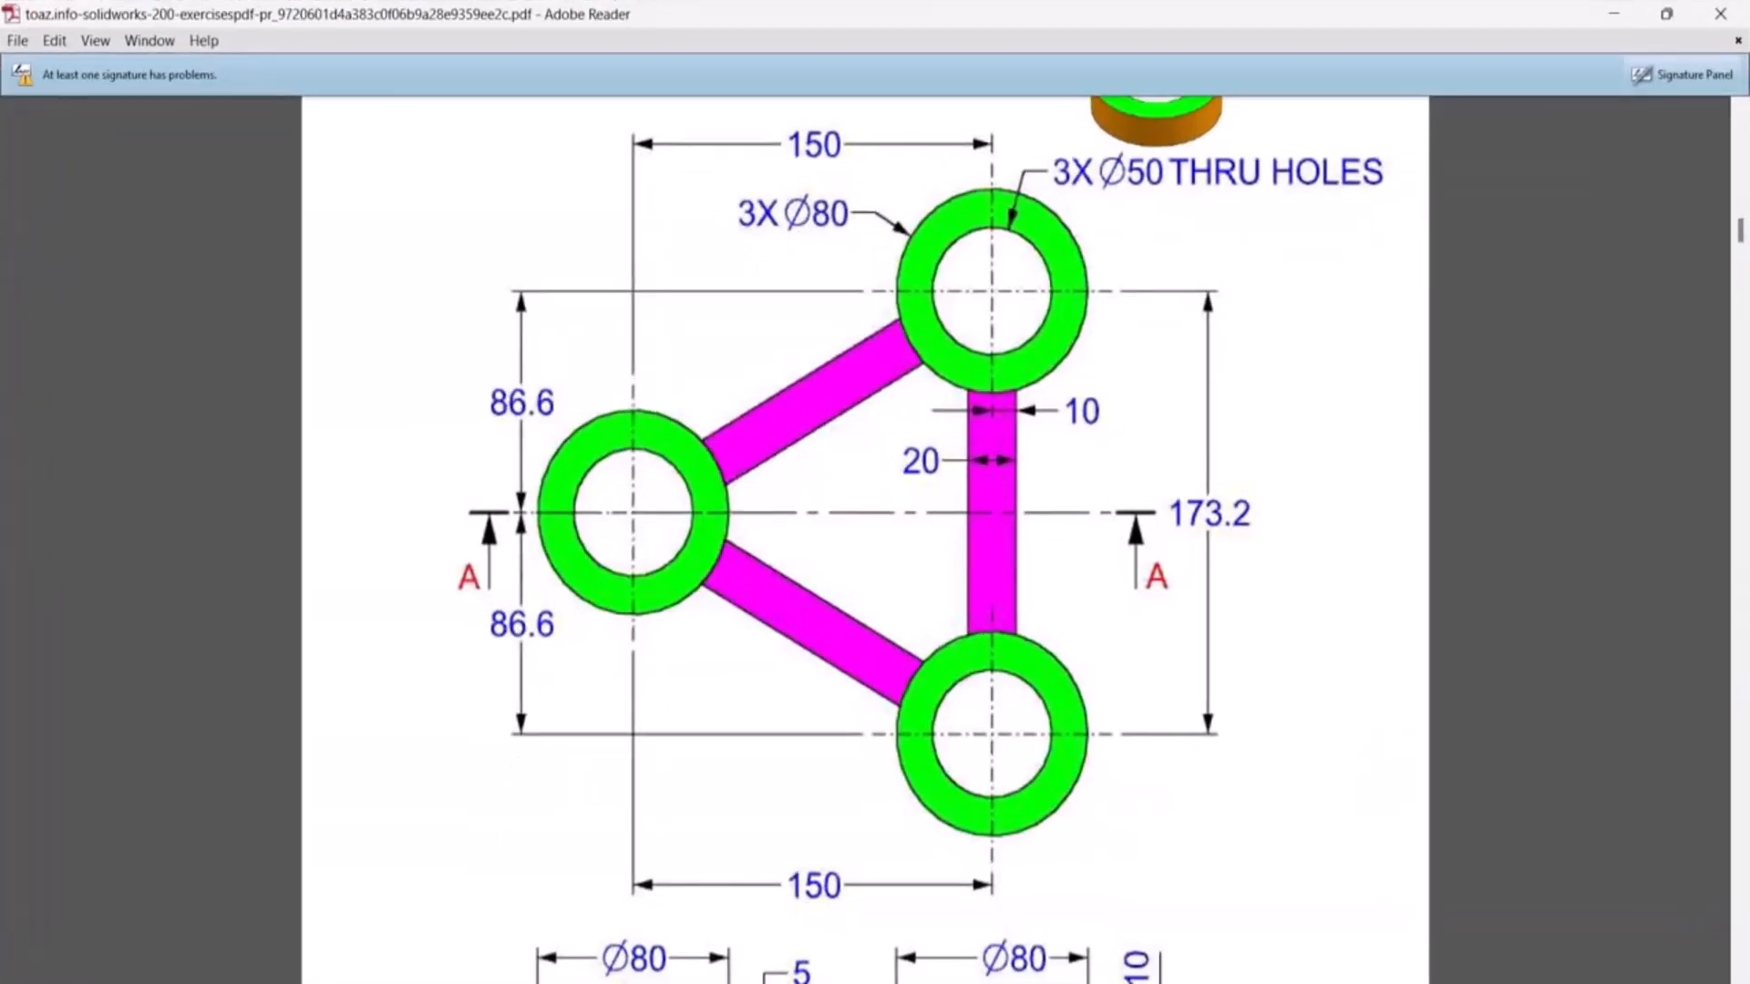
{"action": "key", "text": "alt+Tab"}
{"action": "key", "text": "alt+Tab"}
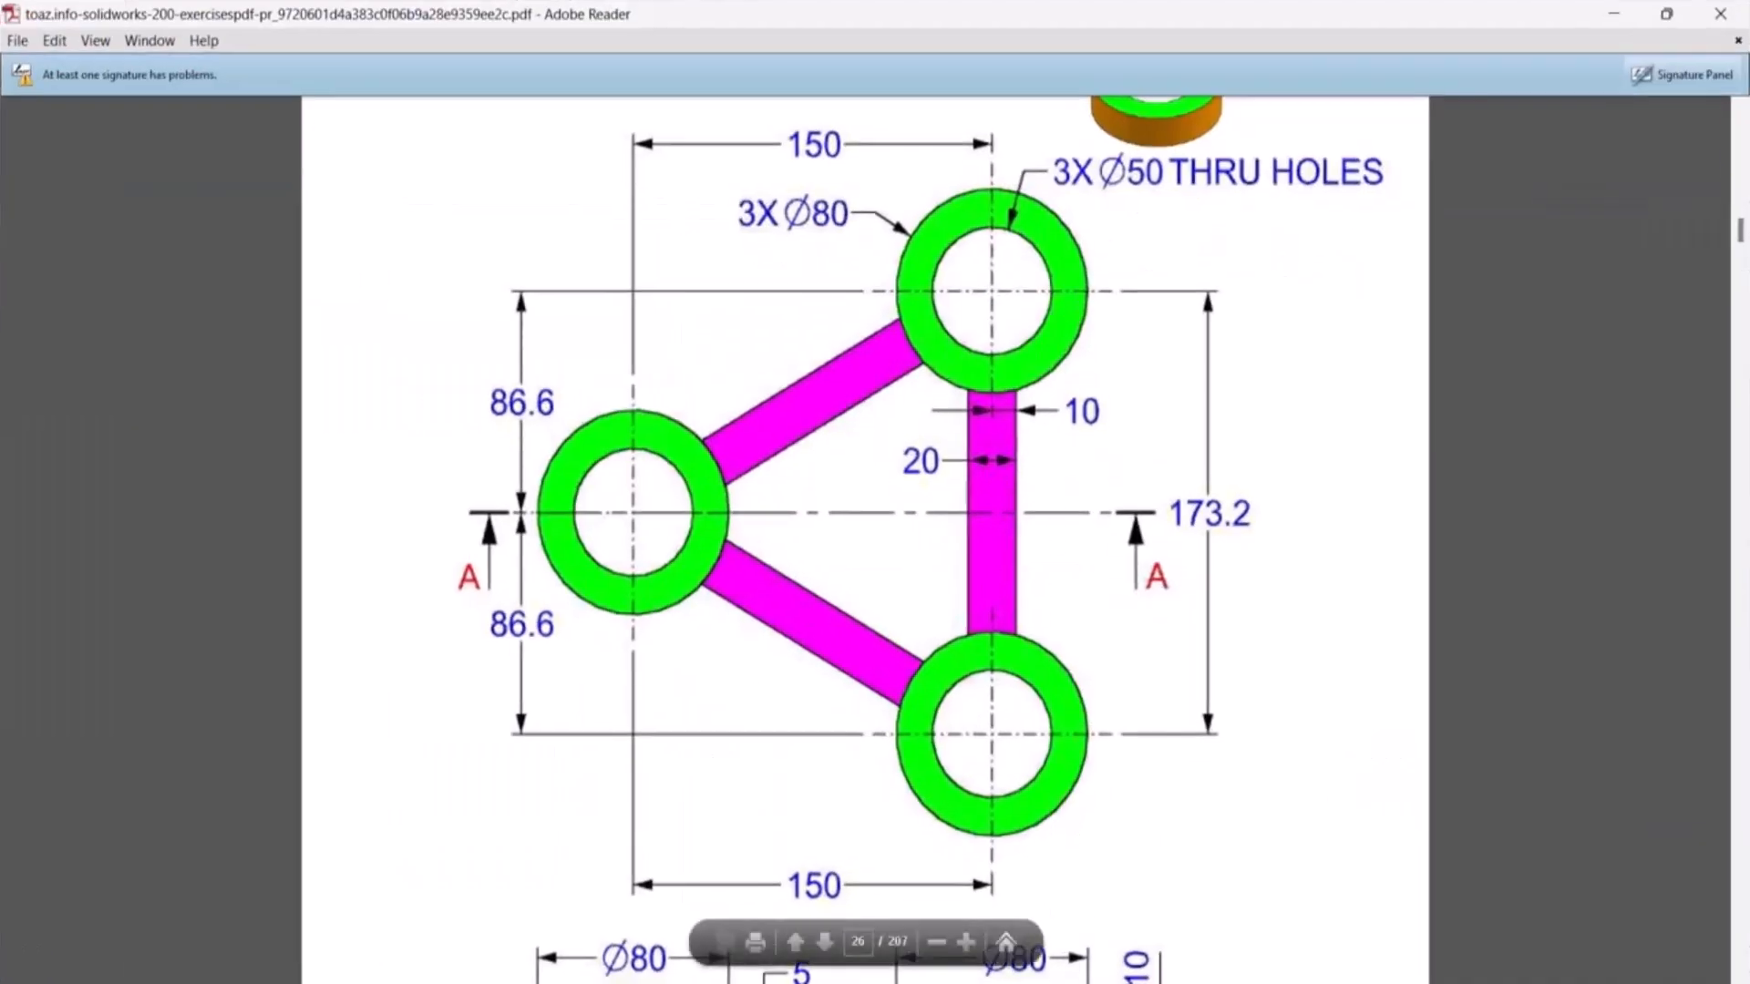
{"action": "key", "text": "alt+Tab"}
{"action": "scroll", "coordinate": [1242, 550], "scroll_direction": "down", "scroll_amount": 5}
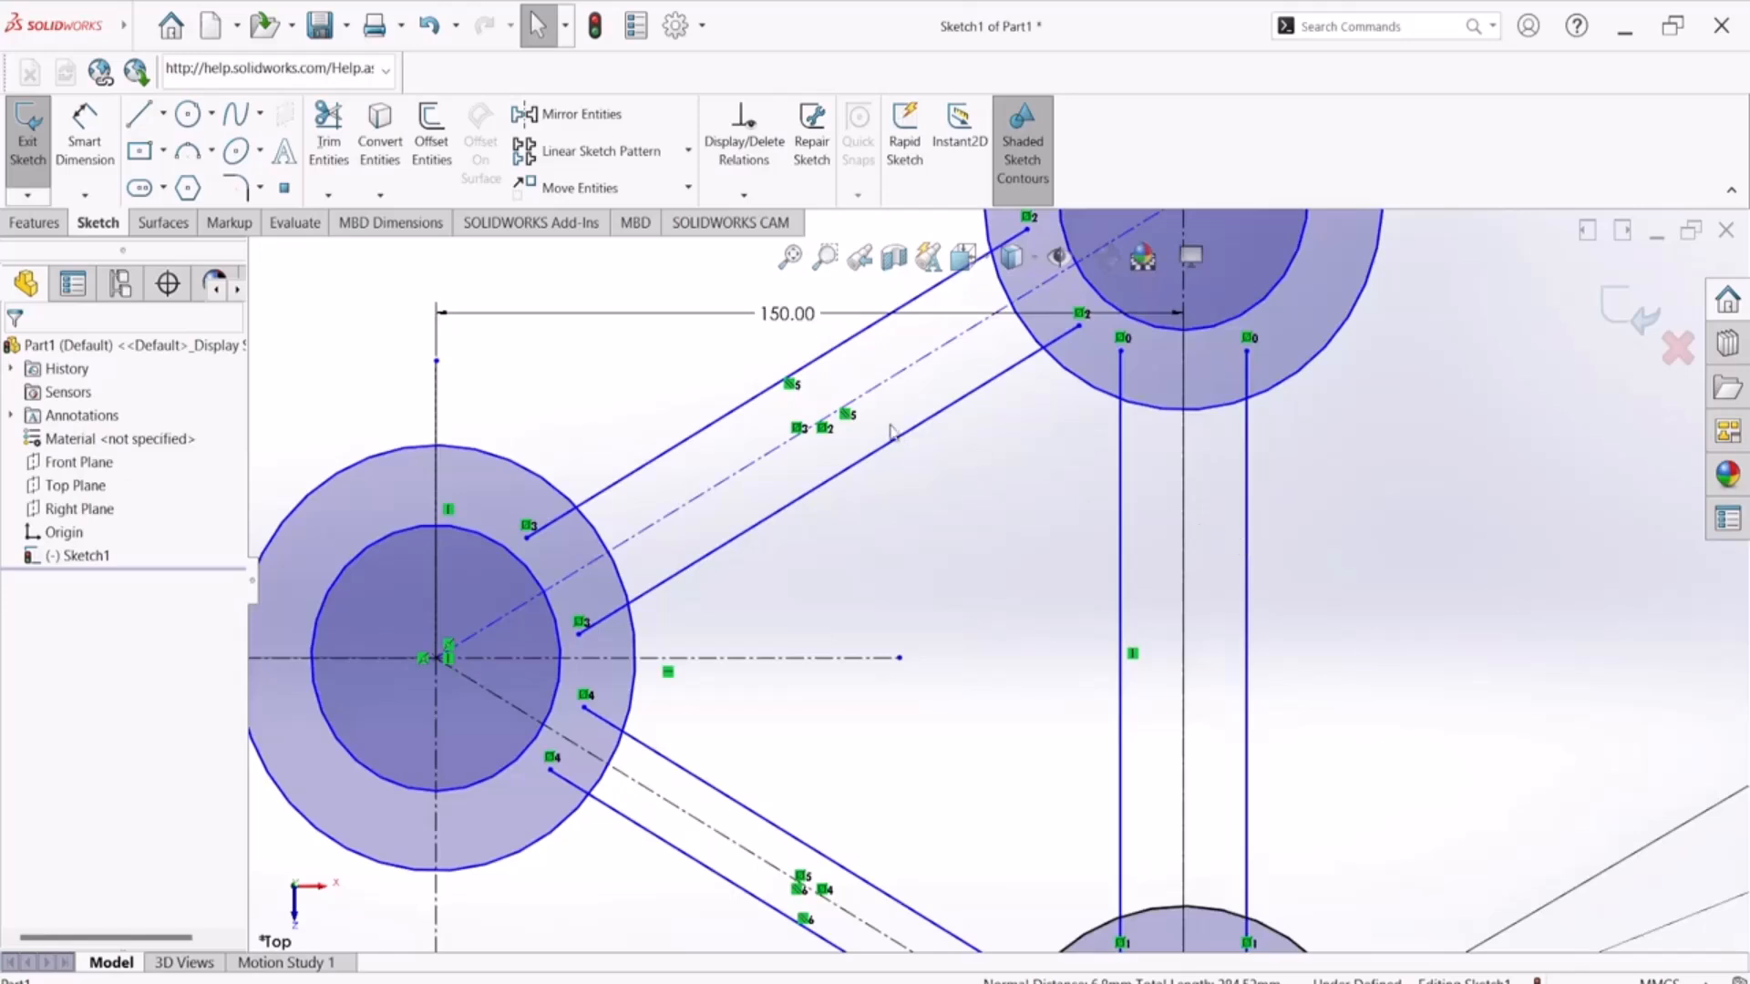
{"action": "mouse_move", "coordinate": [656, 358]}
{"action": "left_mouse_down"}
{"action": "mouse_move", "coordinate": [781, 617]}
{"action": "mouse_move", "coordinate": [661, 367]}
{"action": "left_mouse_up"}
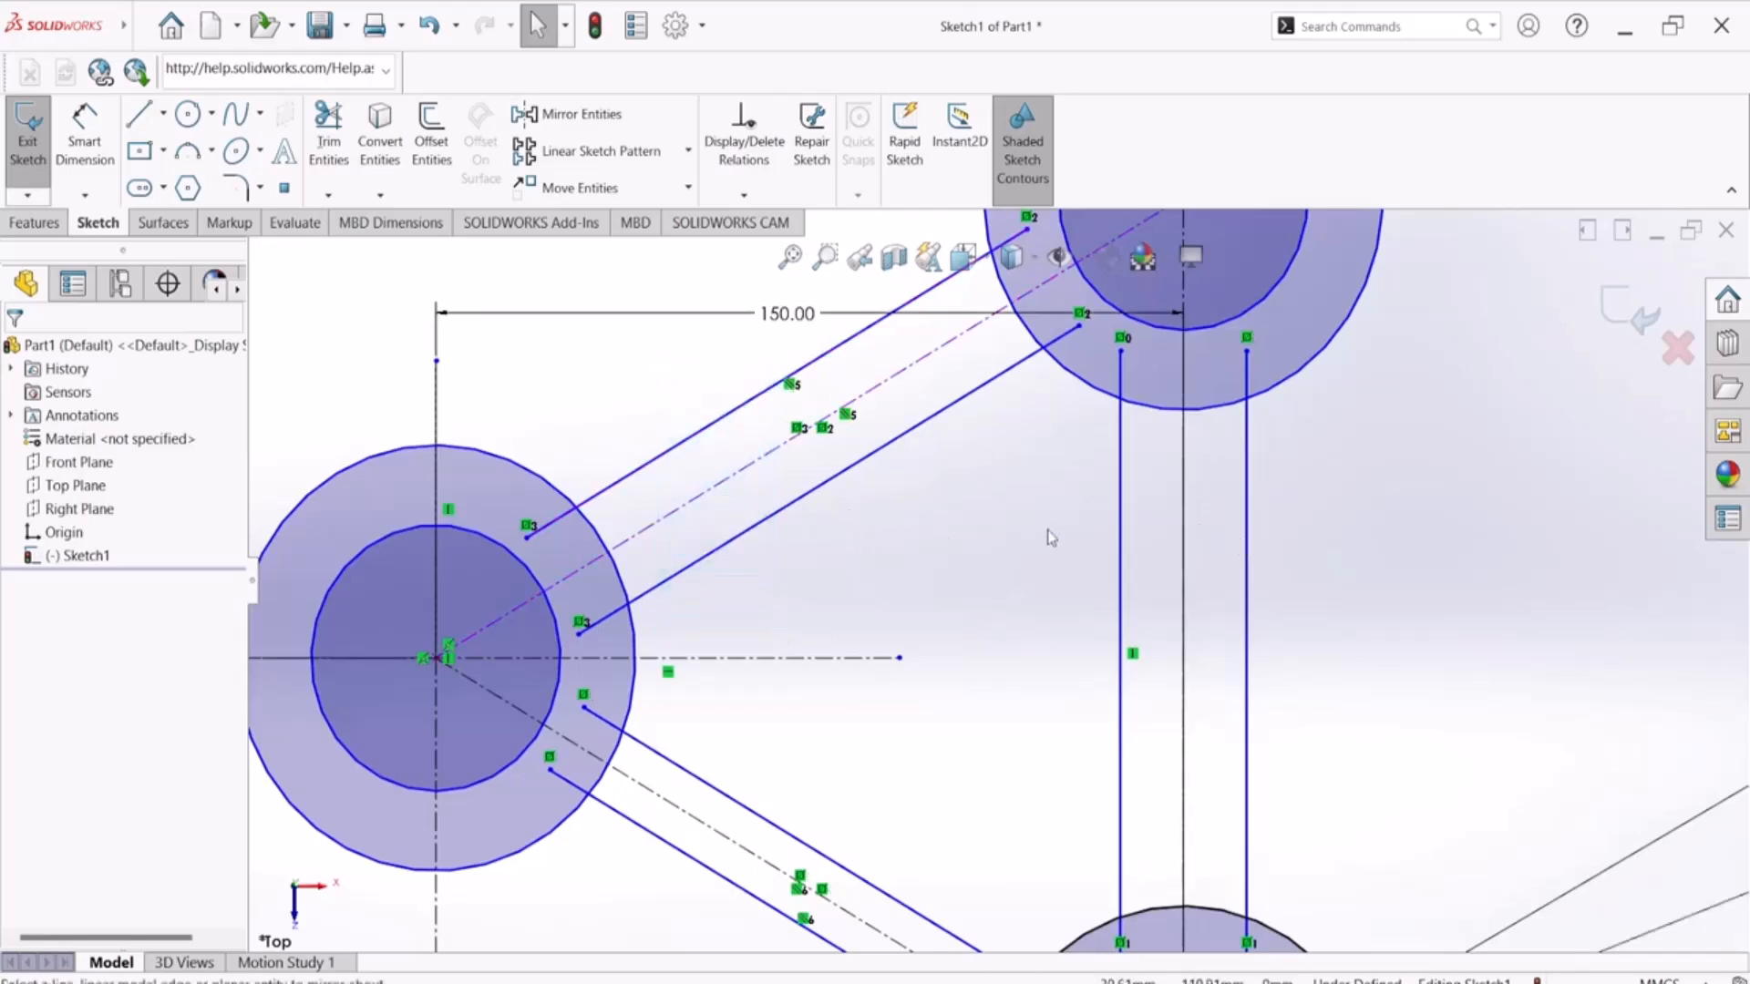
{"action": "left_click_drag", "start_coordinate": [1411, 510], "coordinate": [1019, 461]}
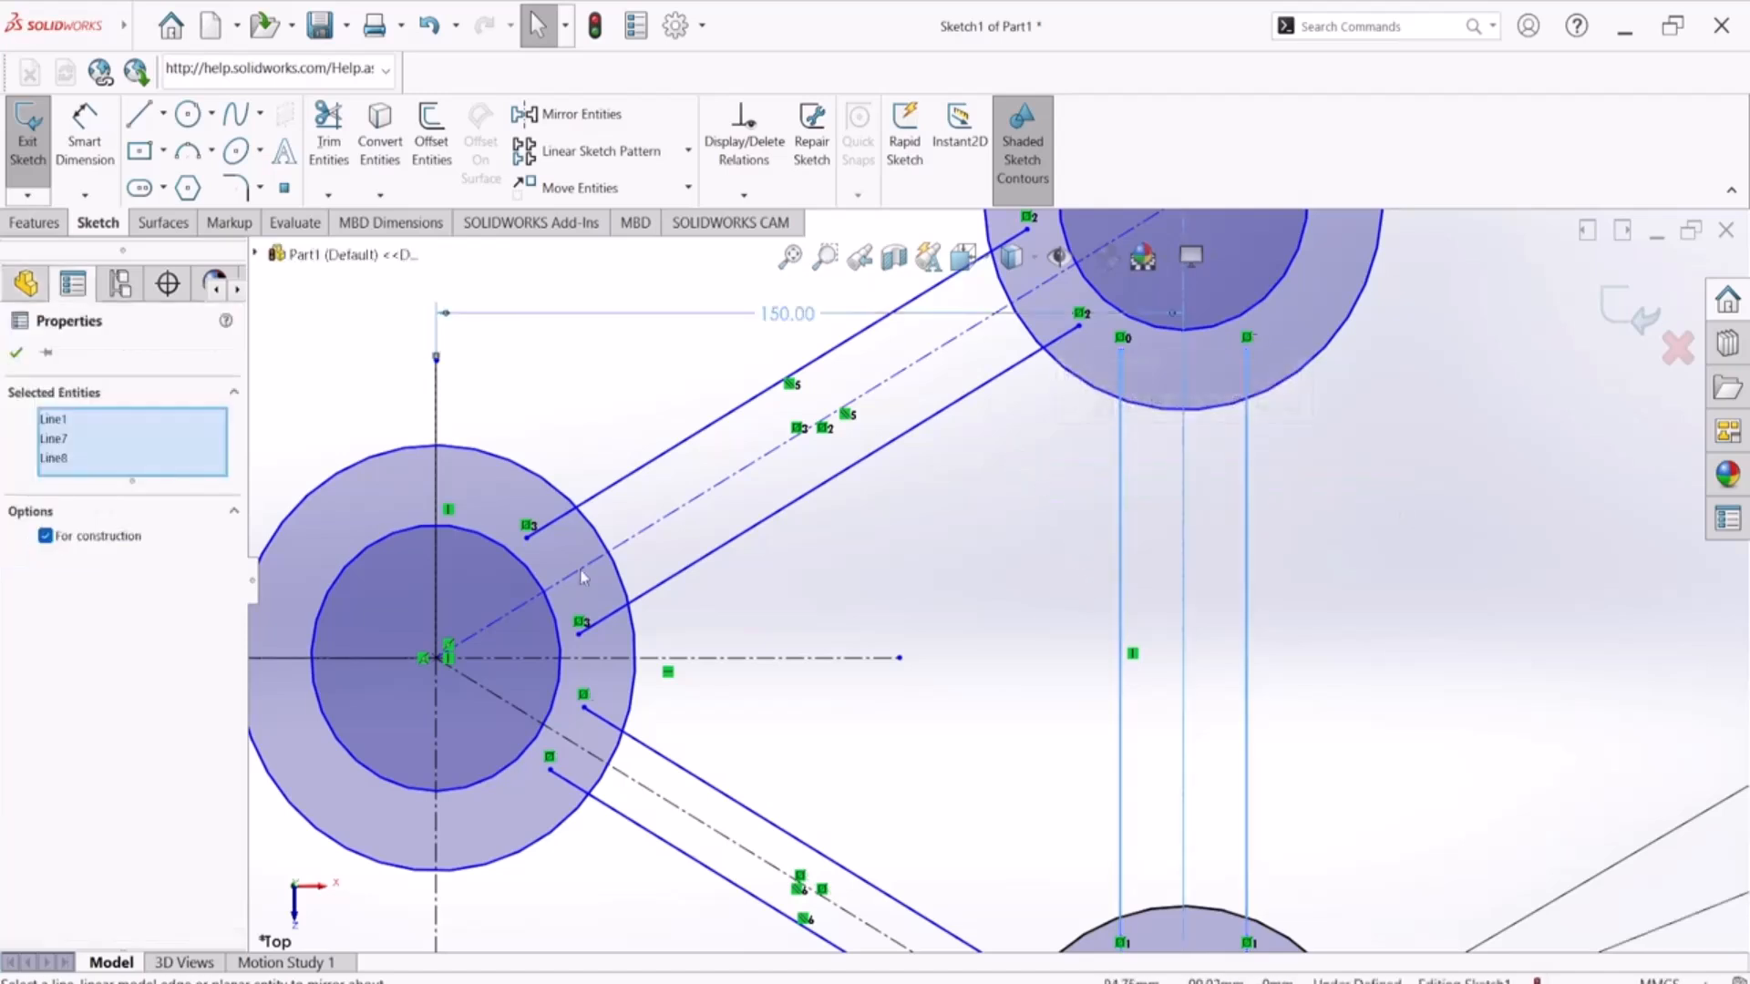
{"action": "left_click", "coordinate": [1369, 586]}
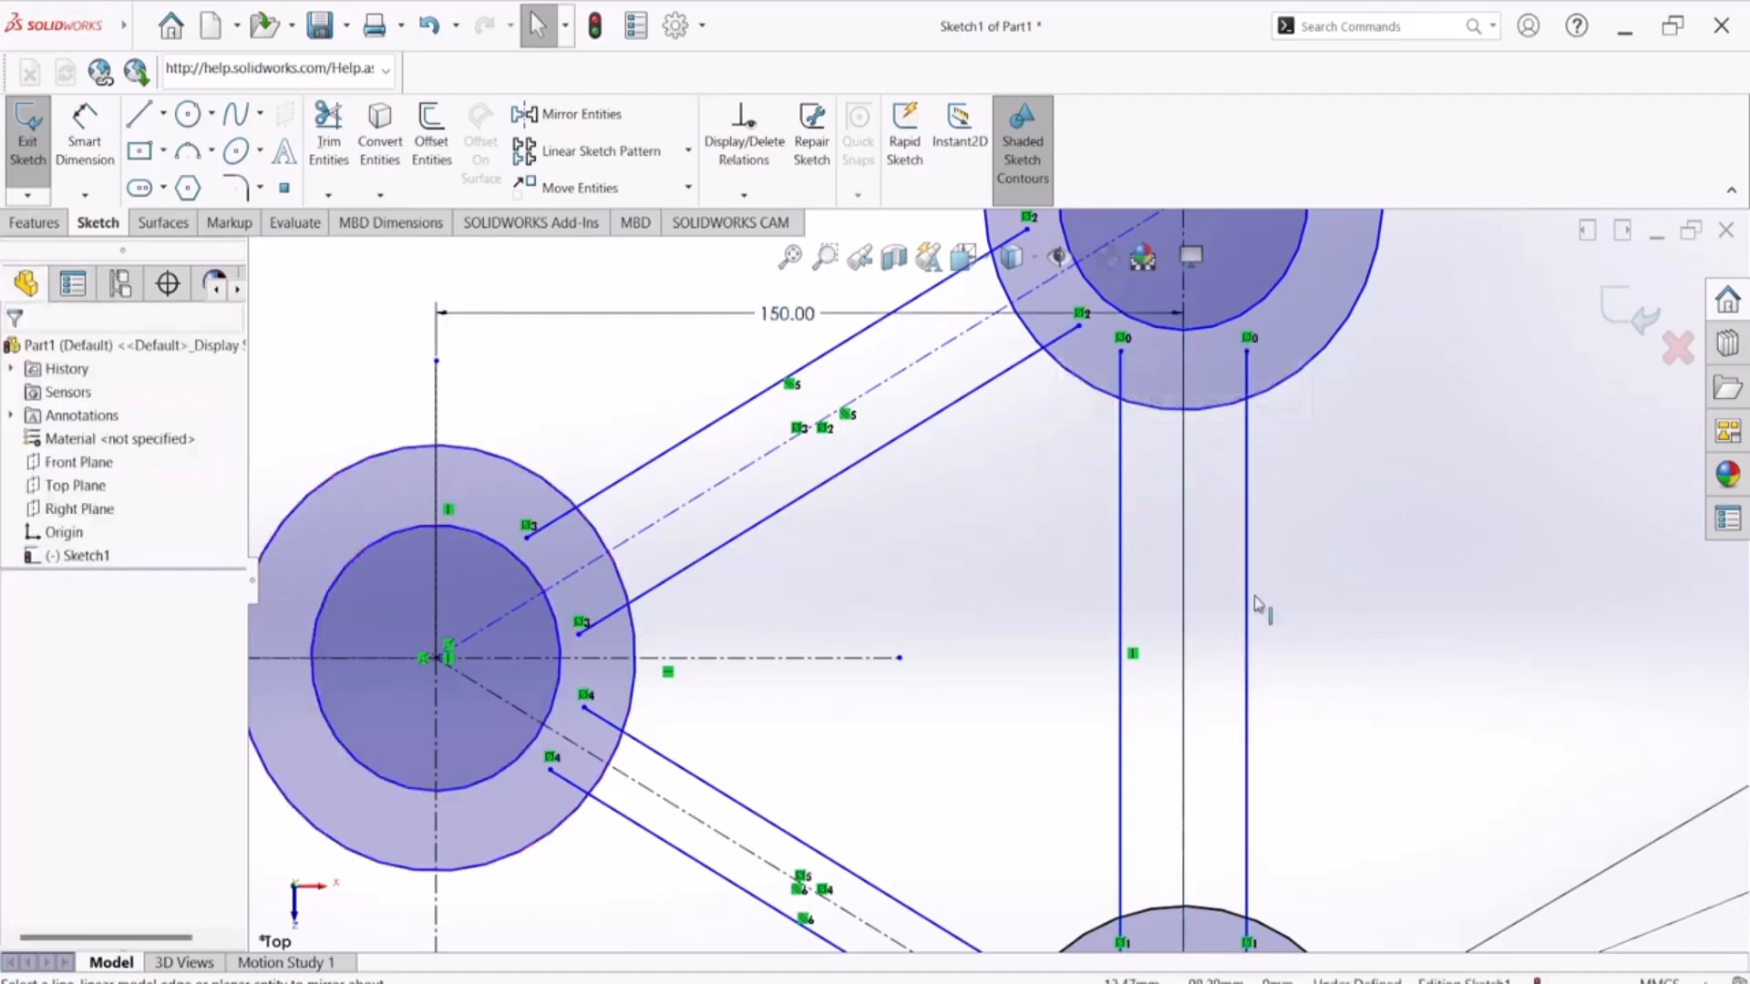
{"action": "left_click_drag", "start_coordinate": [1313, 538], "coordinate": [1008, 552]}
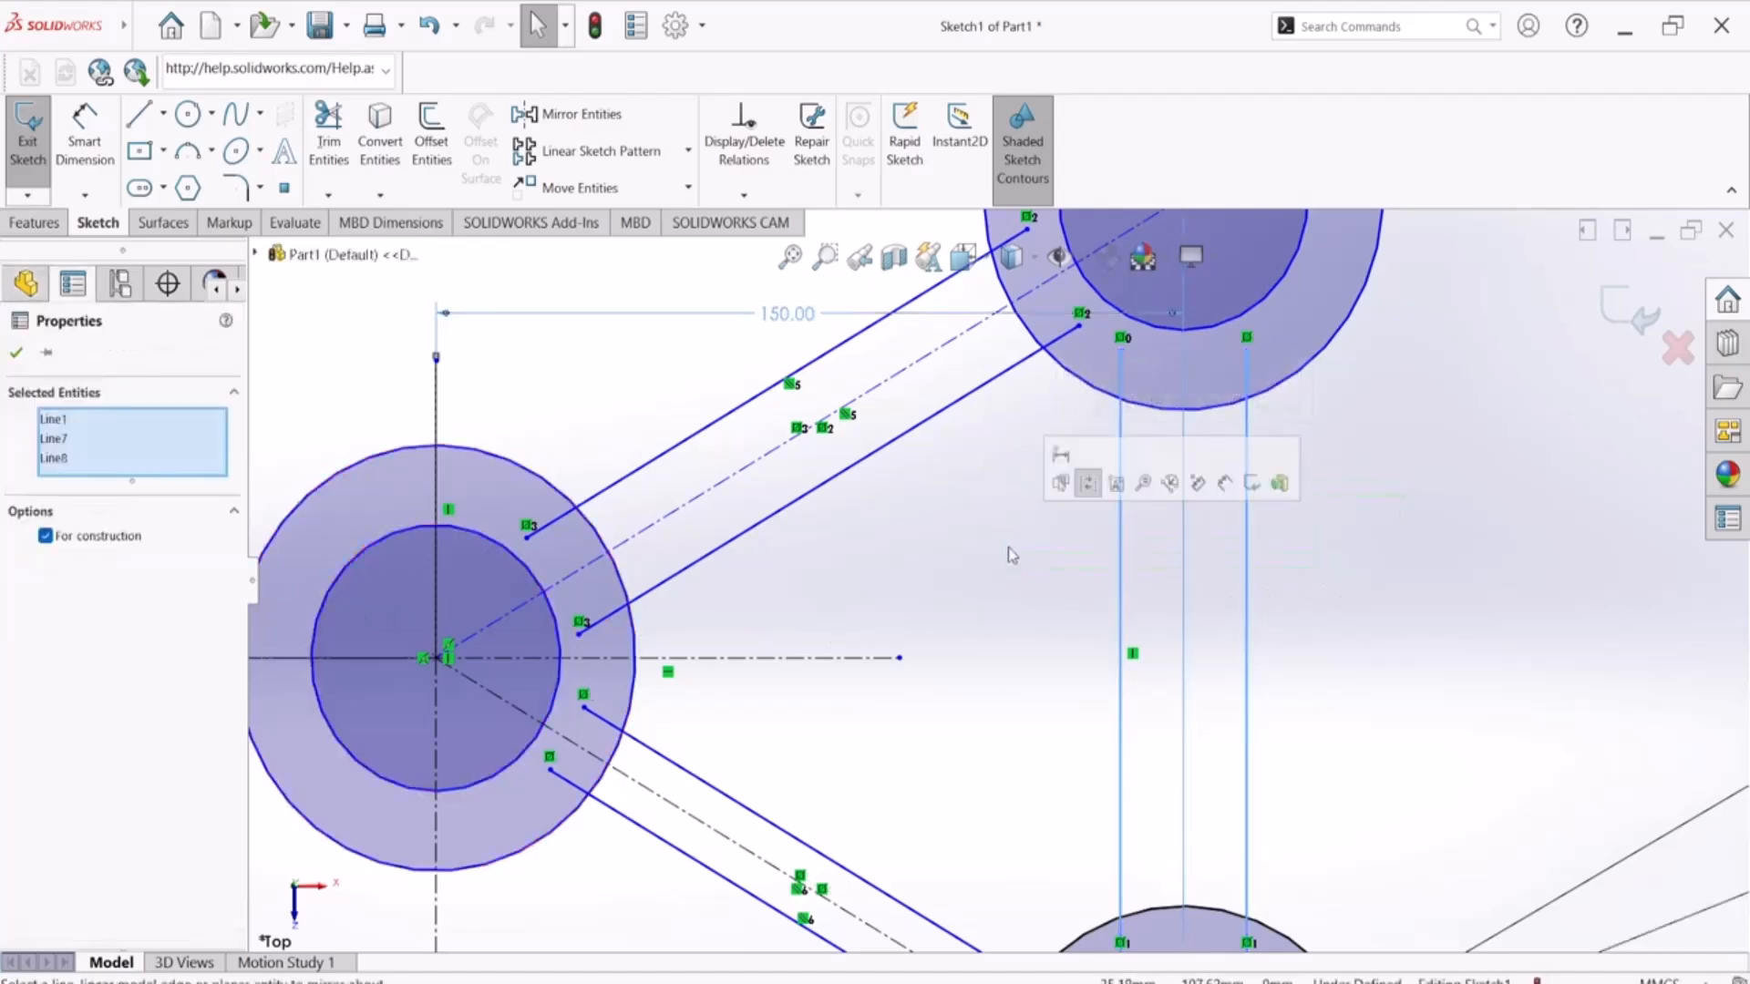
{"action": "left_click", "coordinate": [1051, 518]}
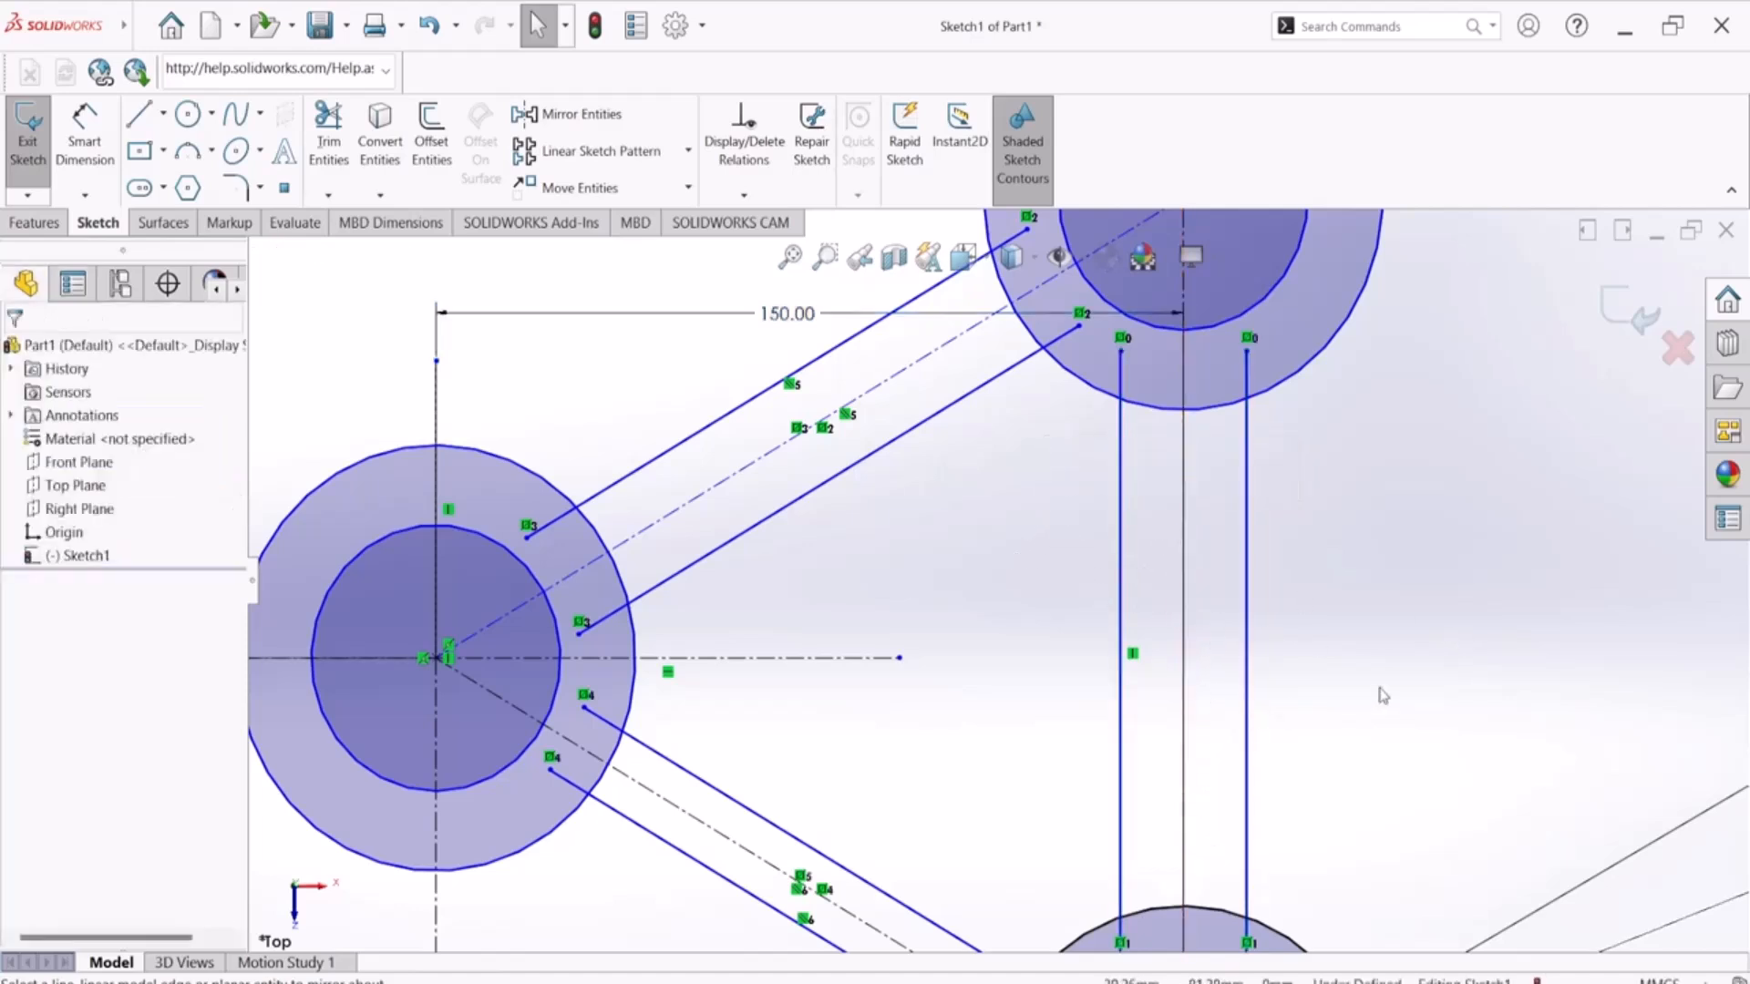
Step: Make the two vertical arm lines symmetric about the vertical centerline between them
{"action": "left_click", "coordinate": [1183, 690]}
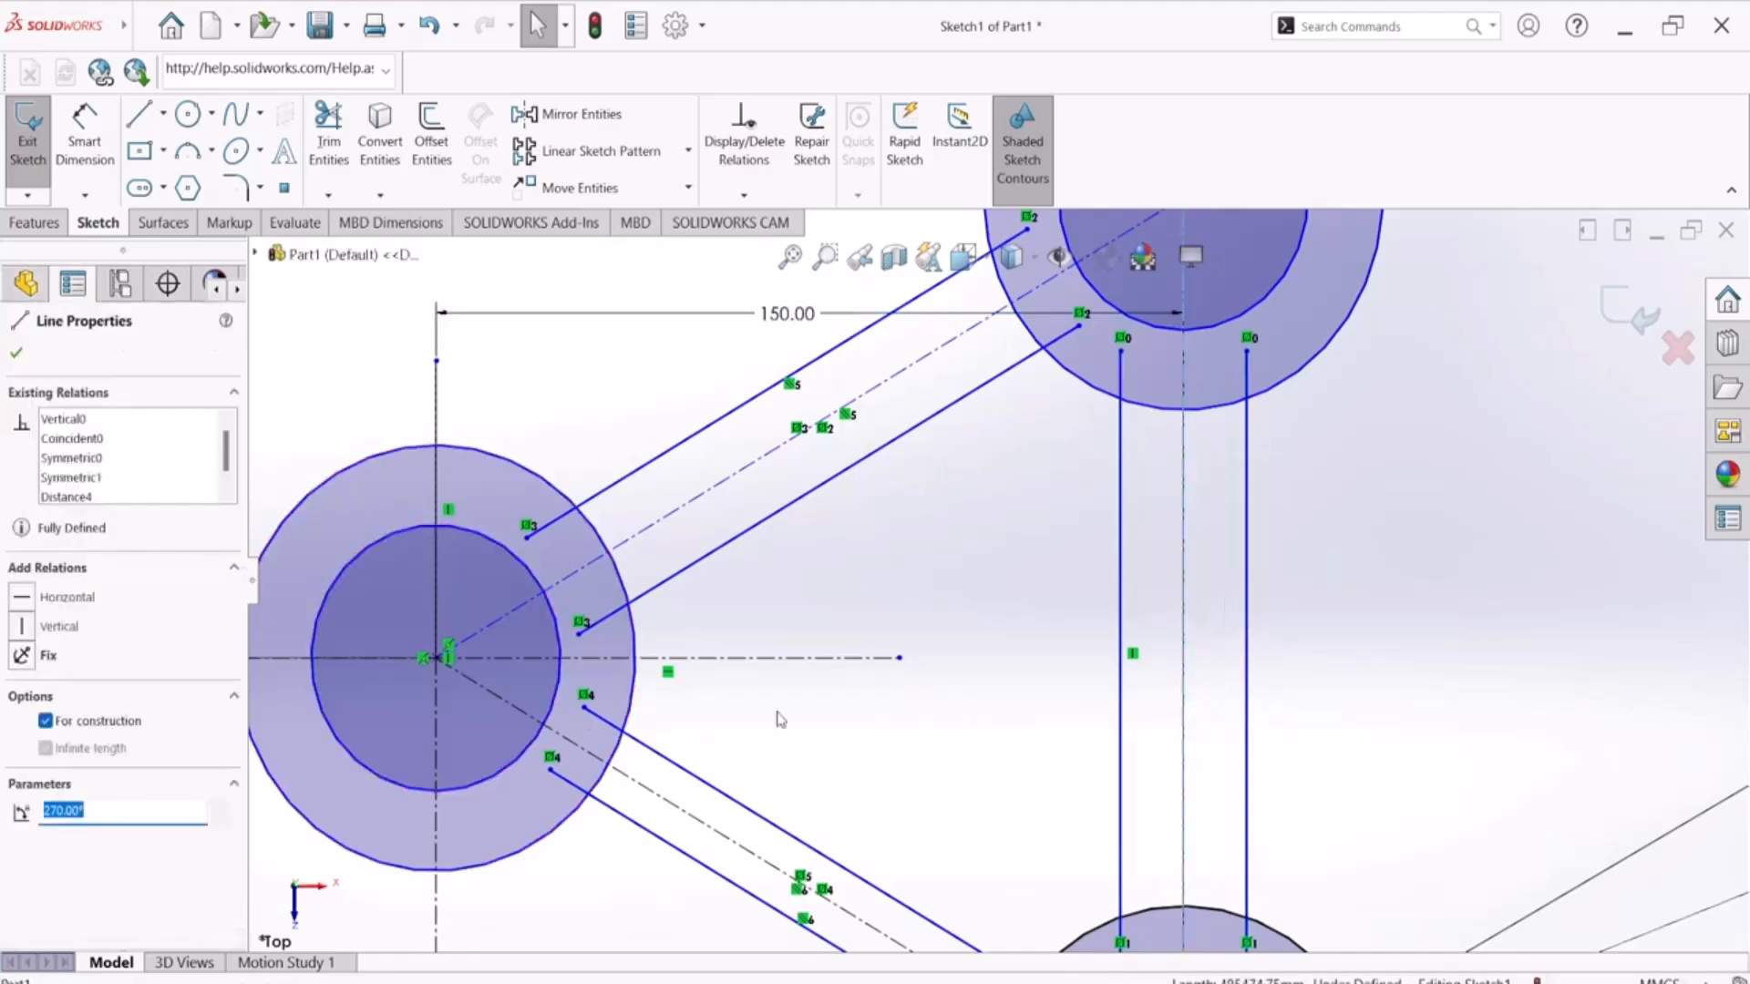
{"action": "left_click", "coordinate": [1445, 670]}
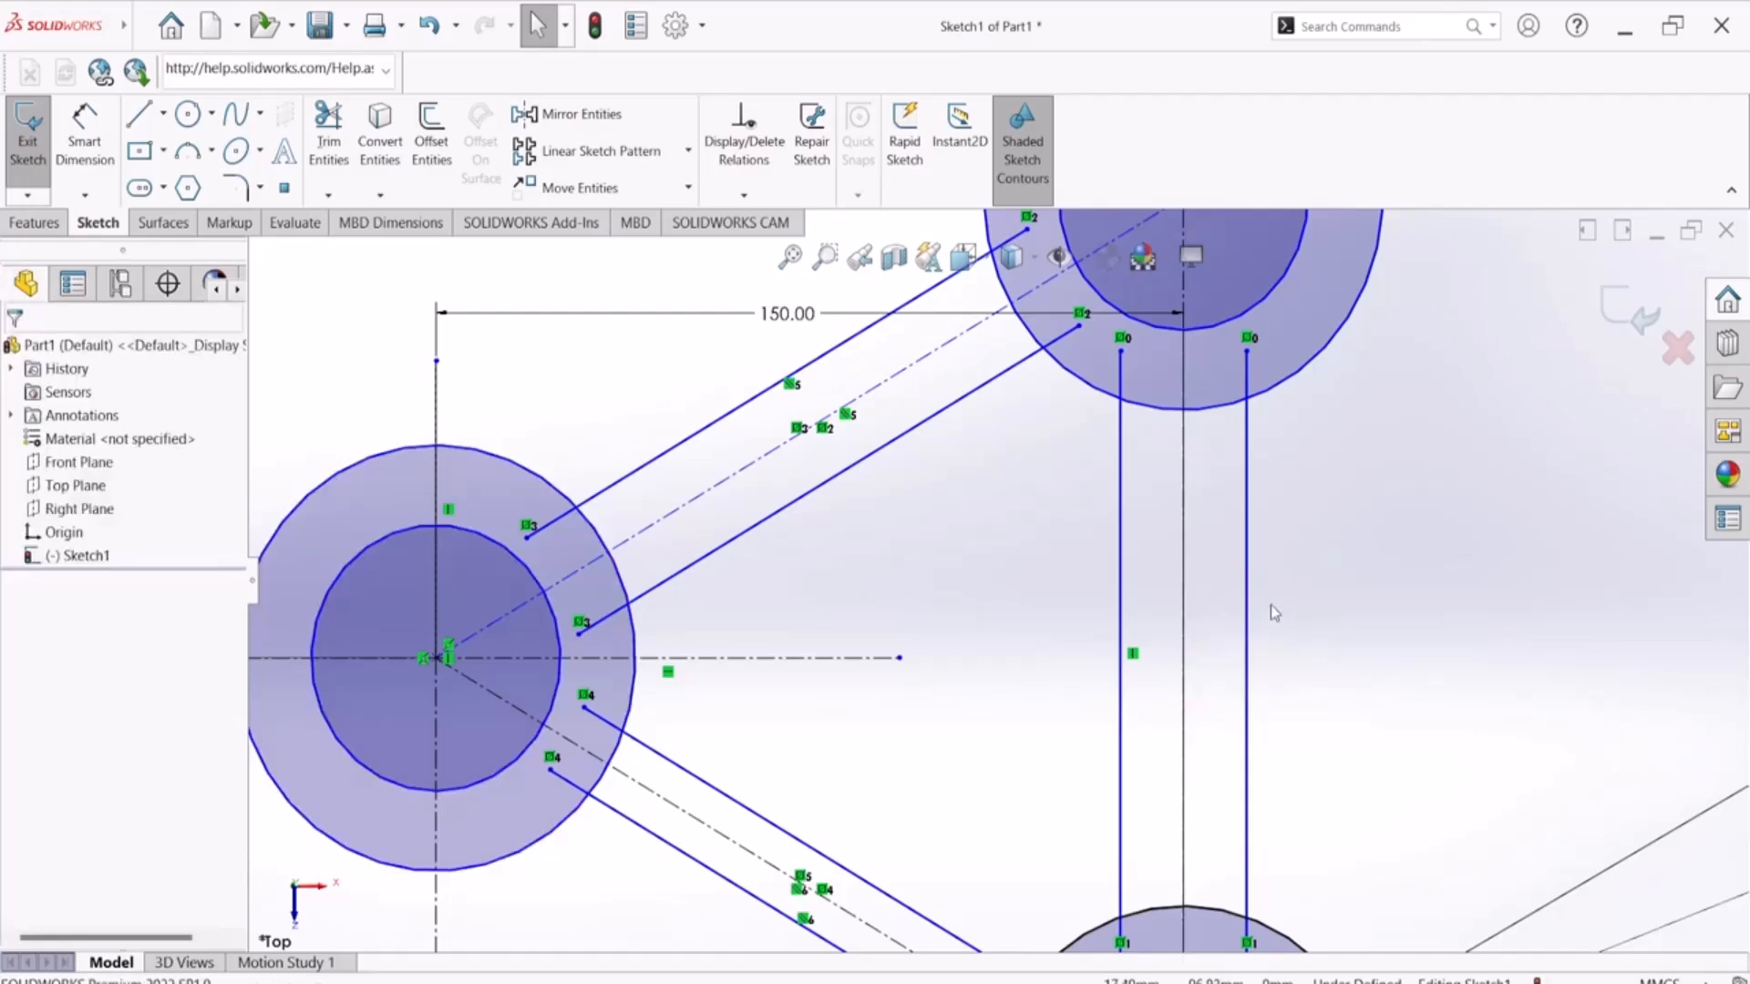
{"action": "left_click", "coordinate": [1120, 611]}
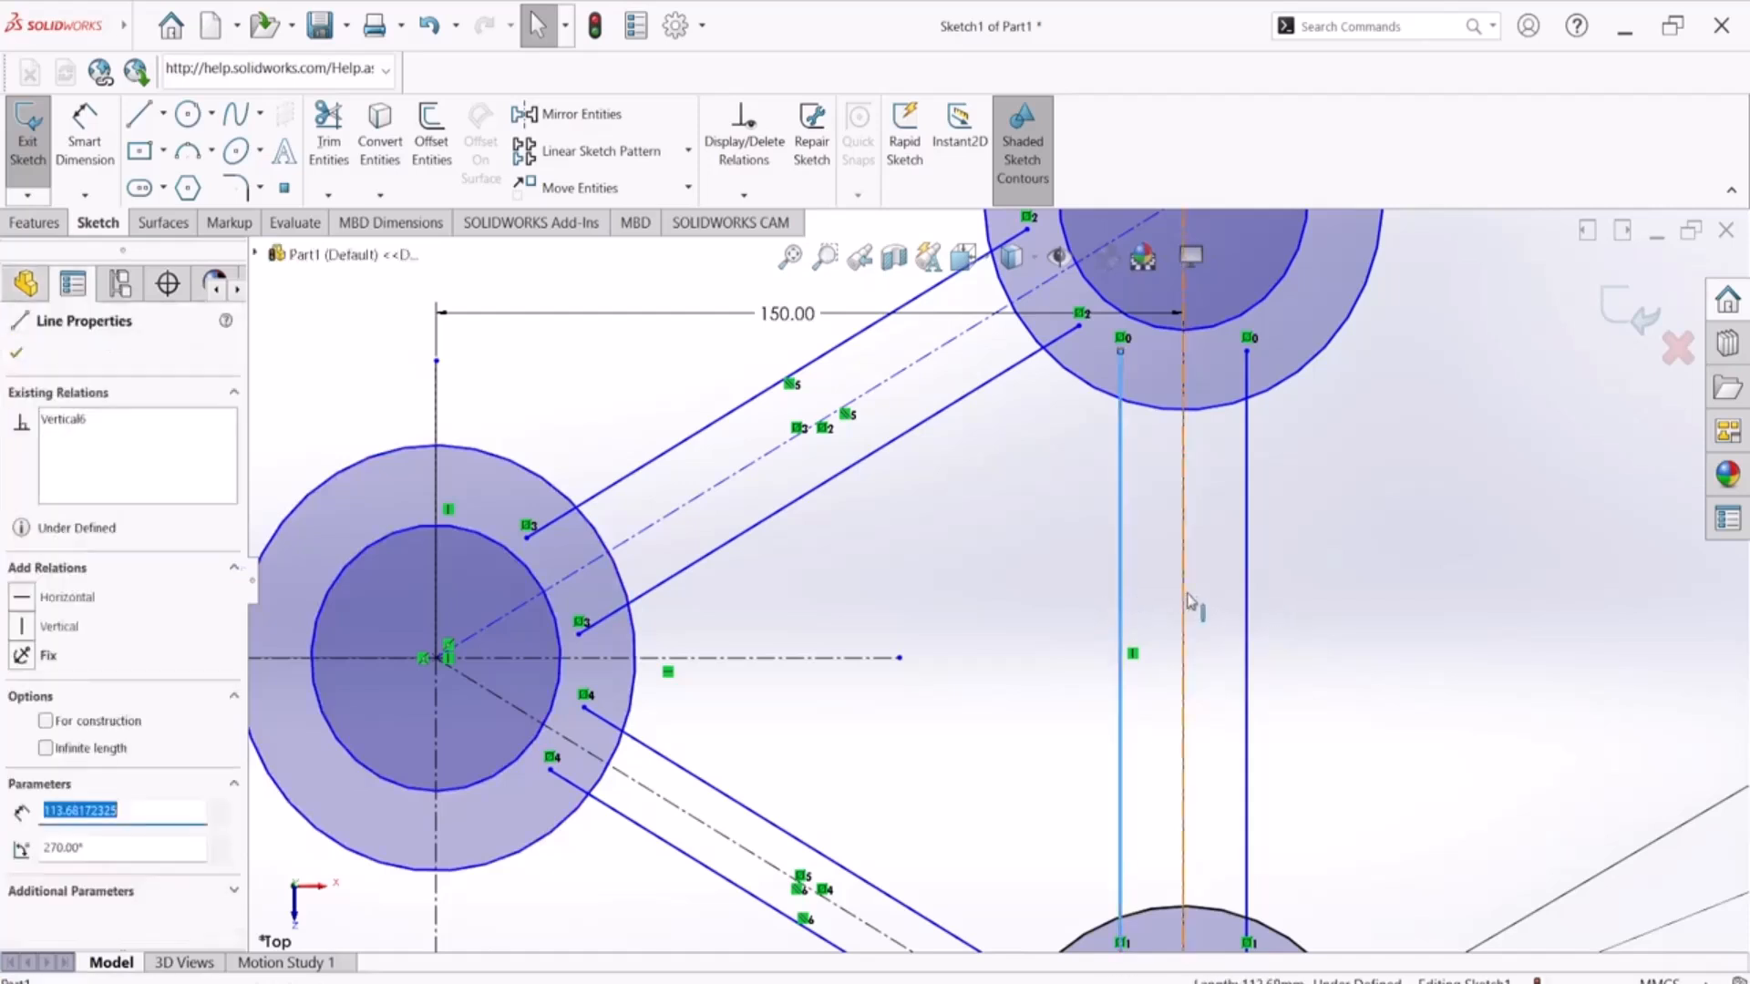
{"action": "left_click", "coordinate": [1185, 576], "text": "ctrl"}
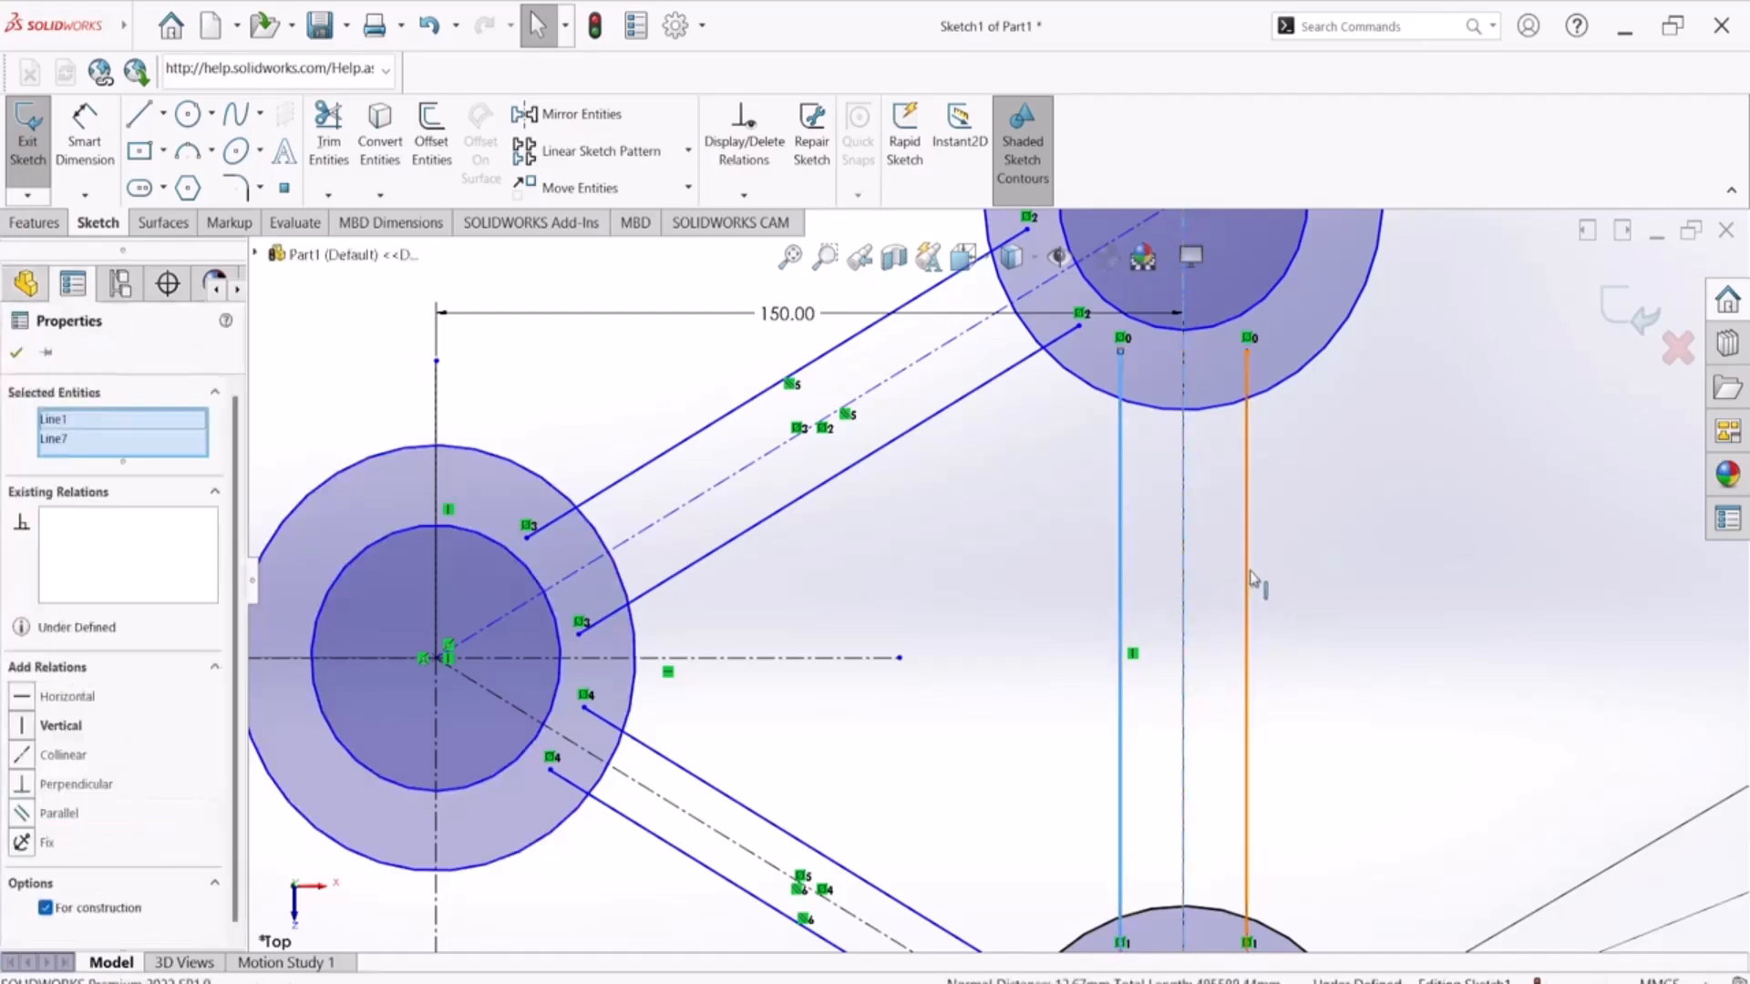
{"action": "left_click", "coordinate": [1247, 578], "text": "ctrl"}
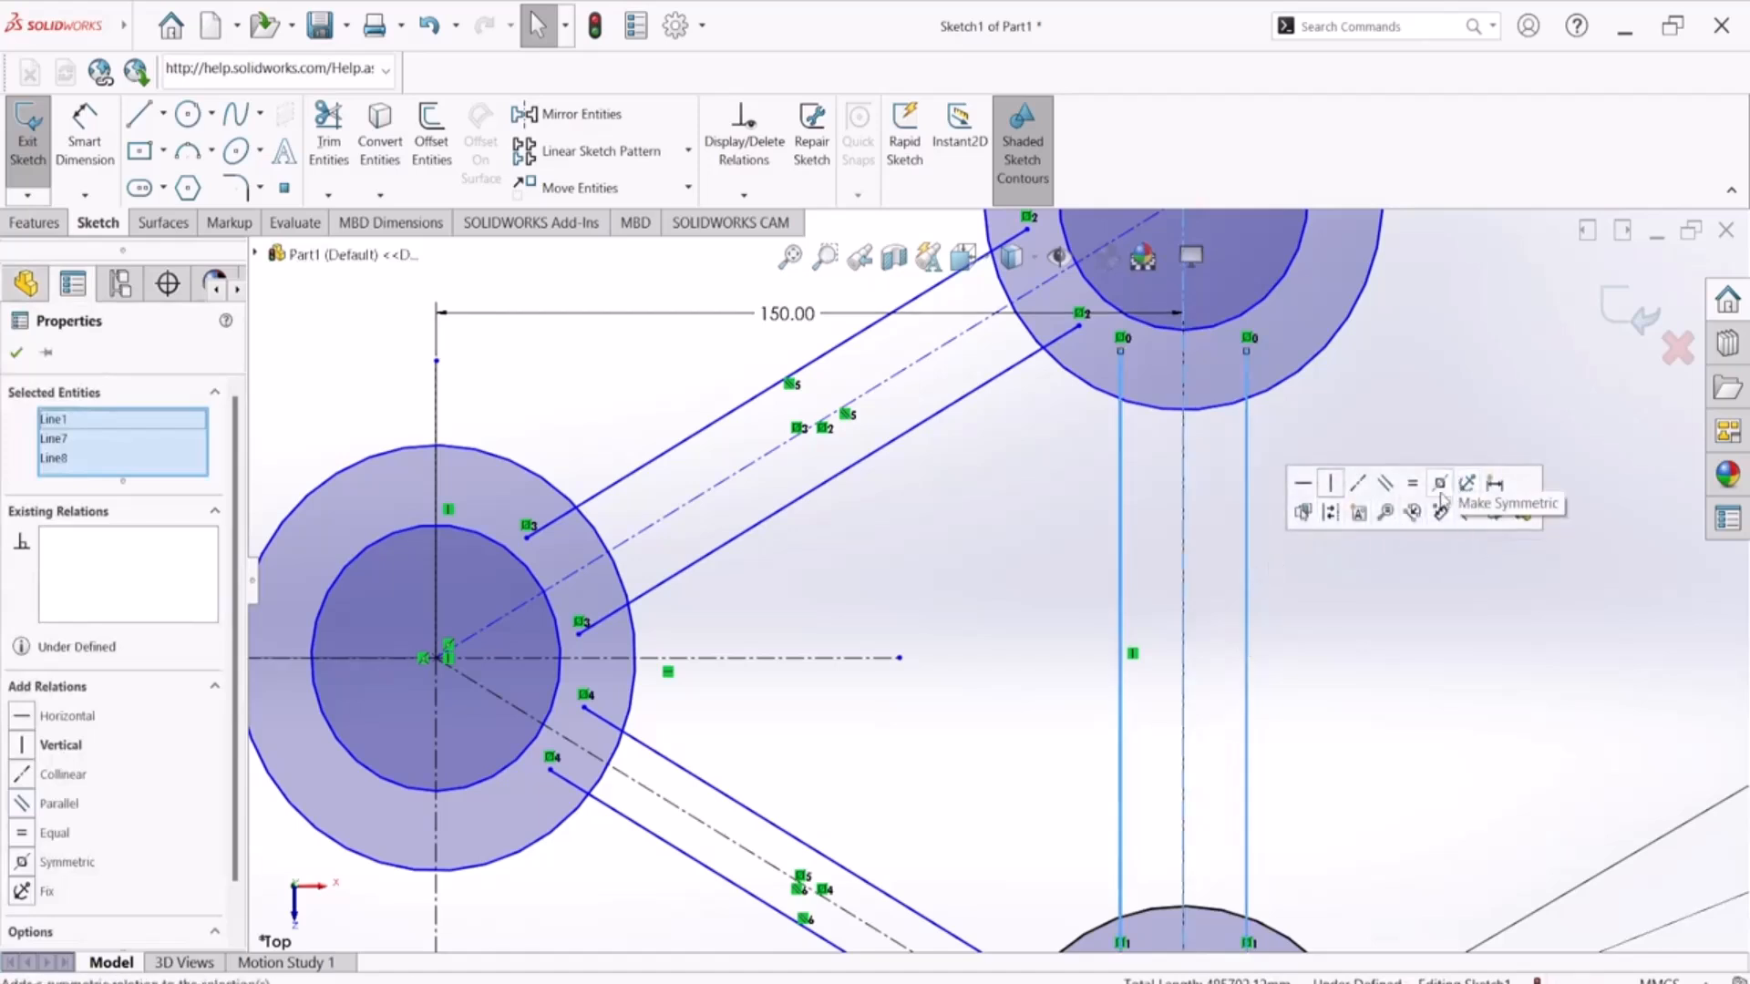
{"action": "left_click", "coordinate": [1440, 497]}
{"action": "left_click", "coordinate": [953, 561]}
Step: Make the two lines of the upper diagonal arm symmetric about the upper diagonal centerline
{"action": "left_click", "coordinate": [661, 466]}
{"action": "left_click", "coordinate": [734, 538], "text": "ctrl"}
{"action": "left_click", "coordinate": [774, 448], "text": "ctrl"}
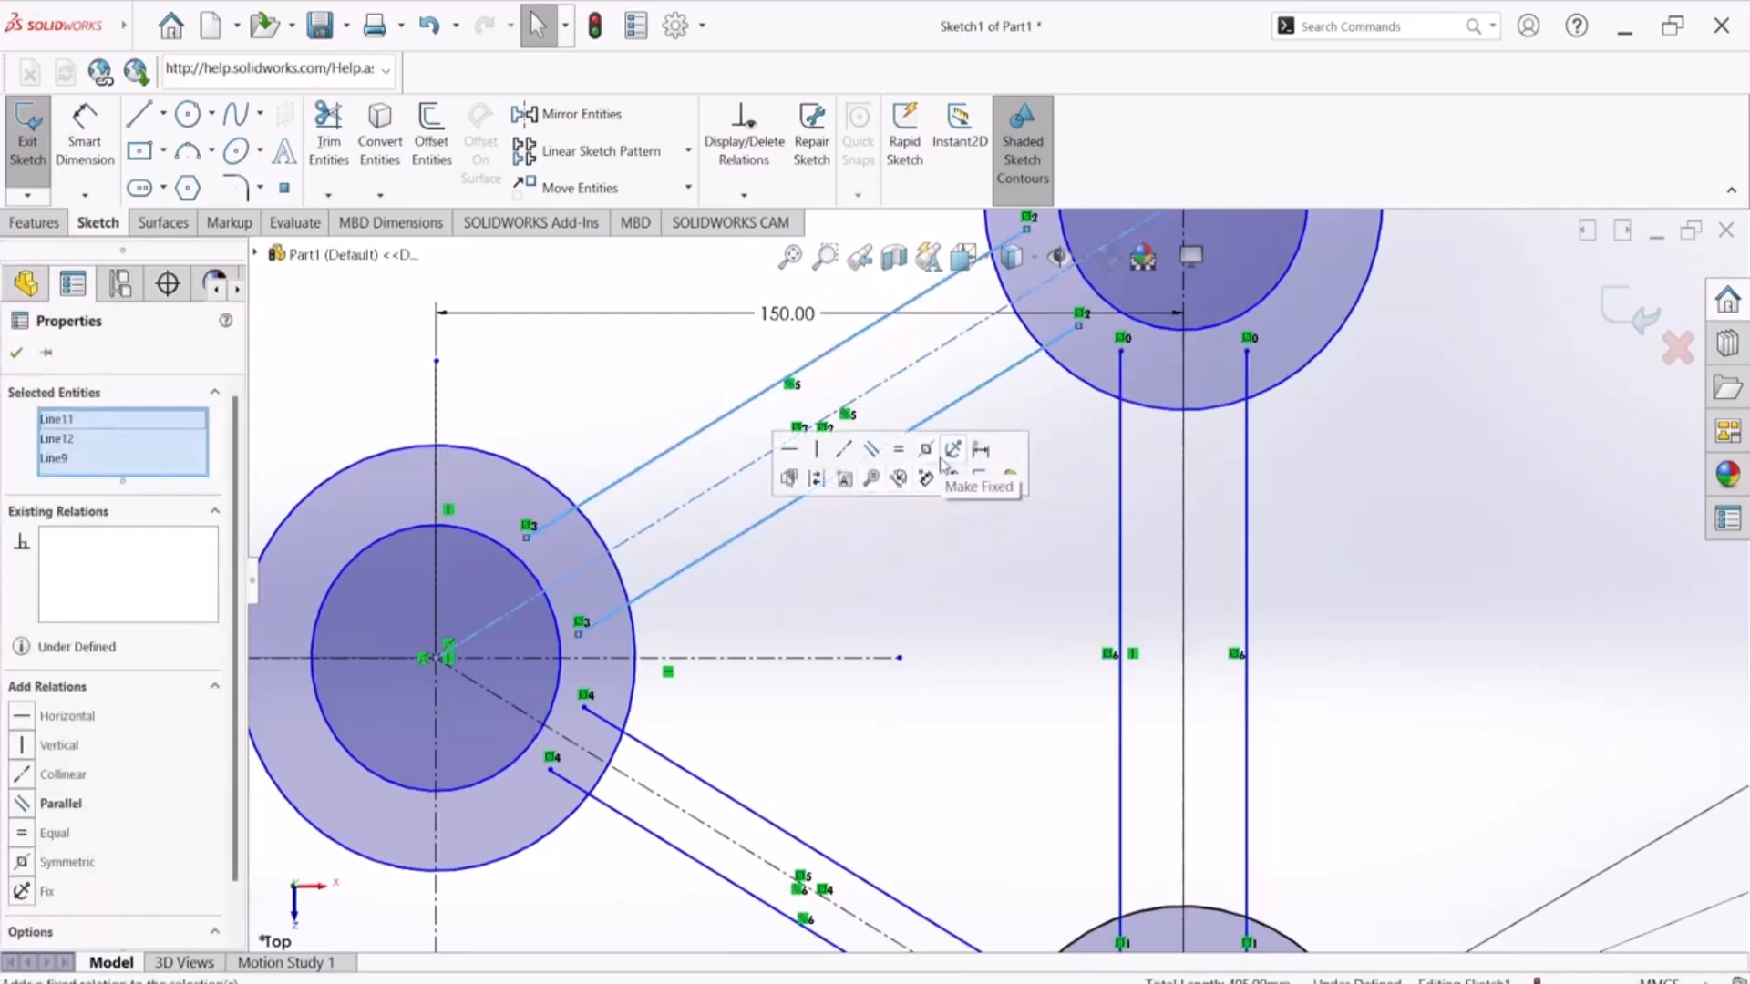
{"action": "left_click", "coordinate": [925, 450]}
{"action": "left_click", "coordinate": [916, 663]}
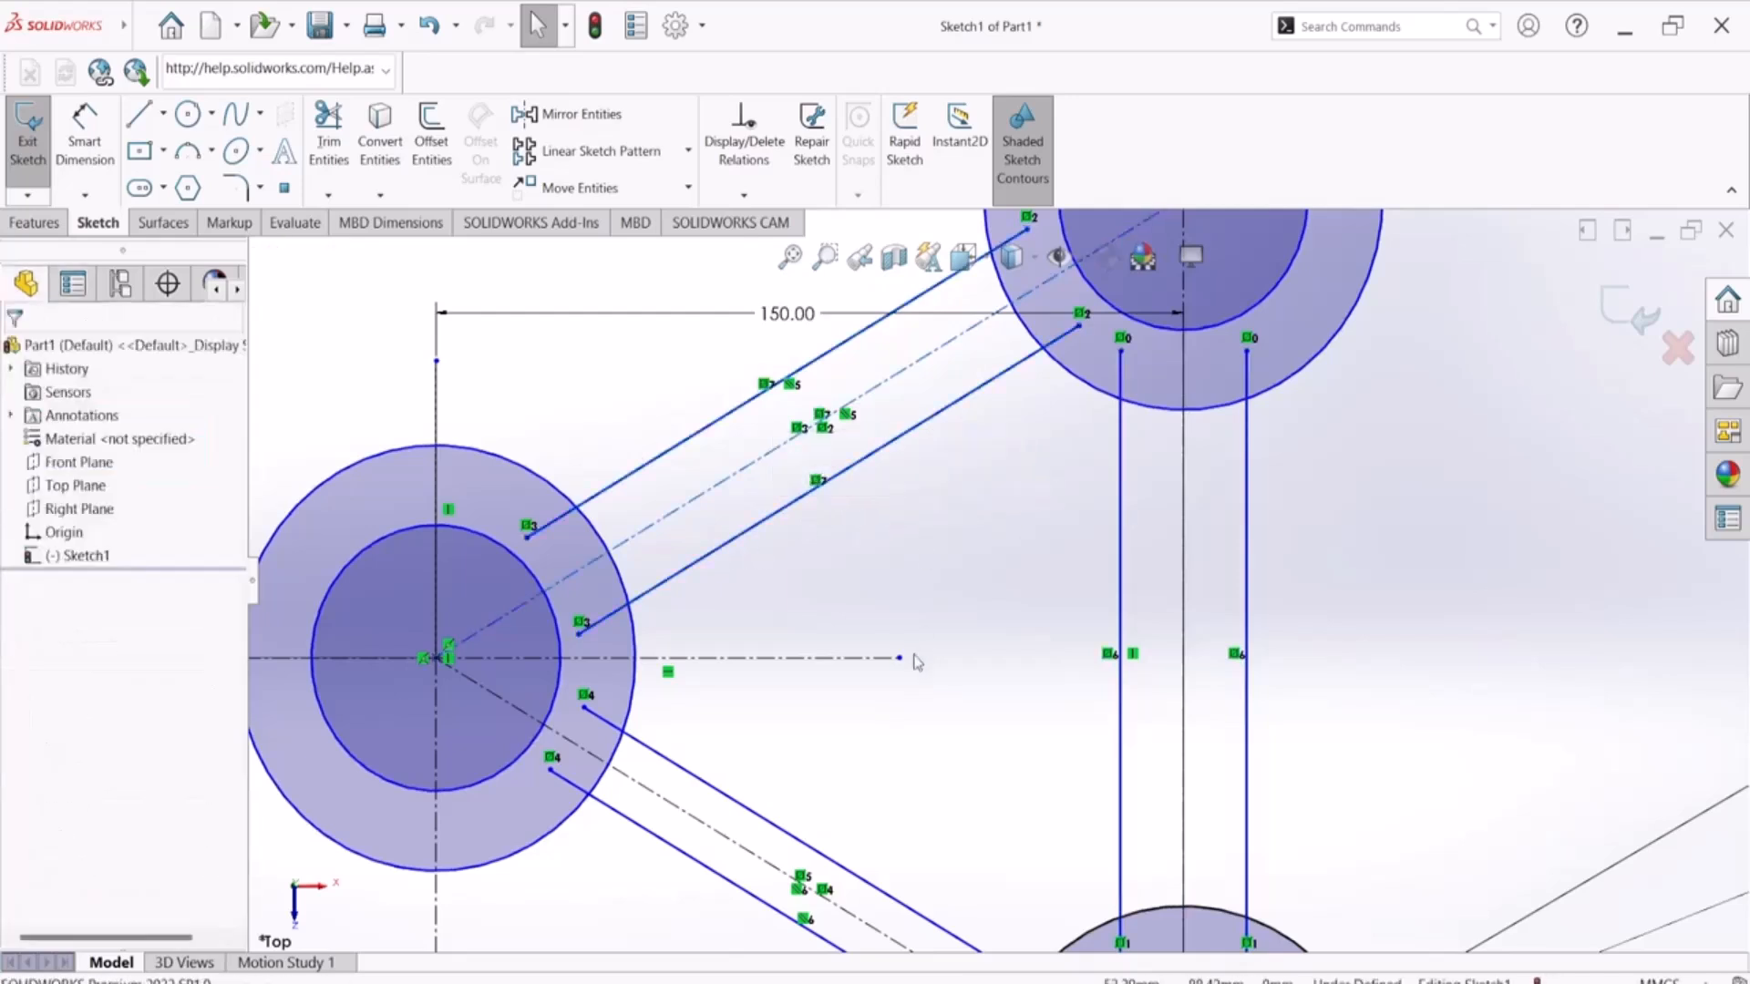
Step: Make the two lines of the lower diagonal arm symmetric about the lower diagonal centerline
{"action": "left_click", "coordinate": [714, 870]}
{"action": "left_click", "coordinate": [740, 806], "text": "ctrl"}
{"action": "left_click", "coordinate": [742, 848], "text": "ctrl"}
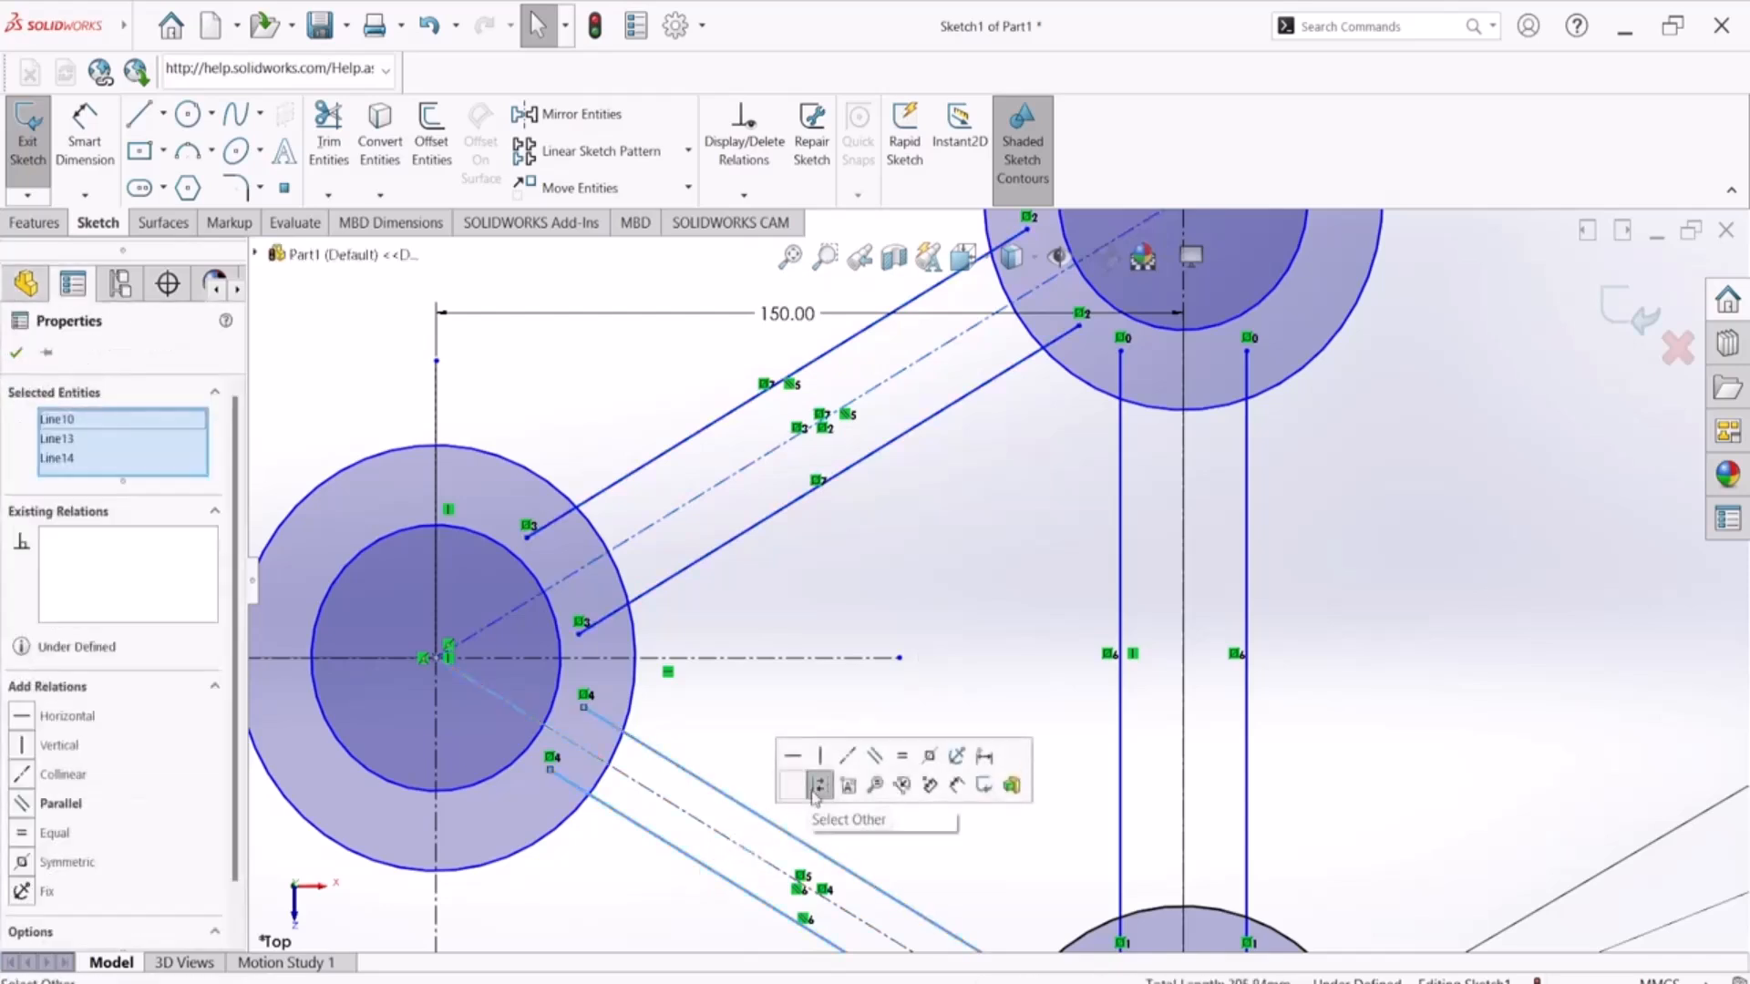
{"action": "left_click", "coordinate": [928, 756]}
{"action": "left_click", "coordinate": [980, 570]}
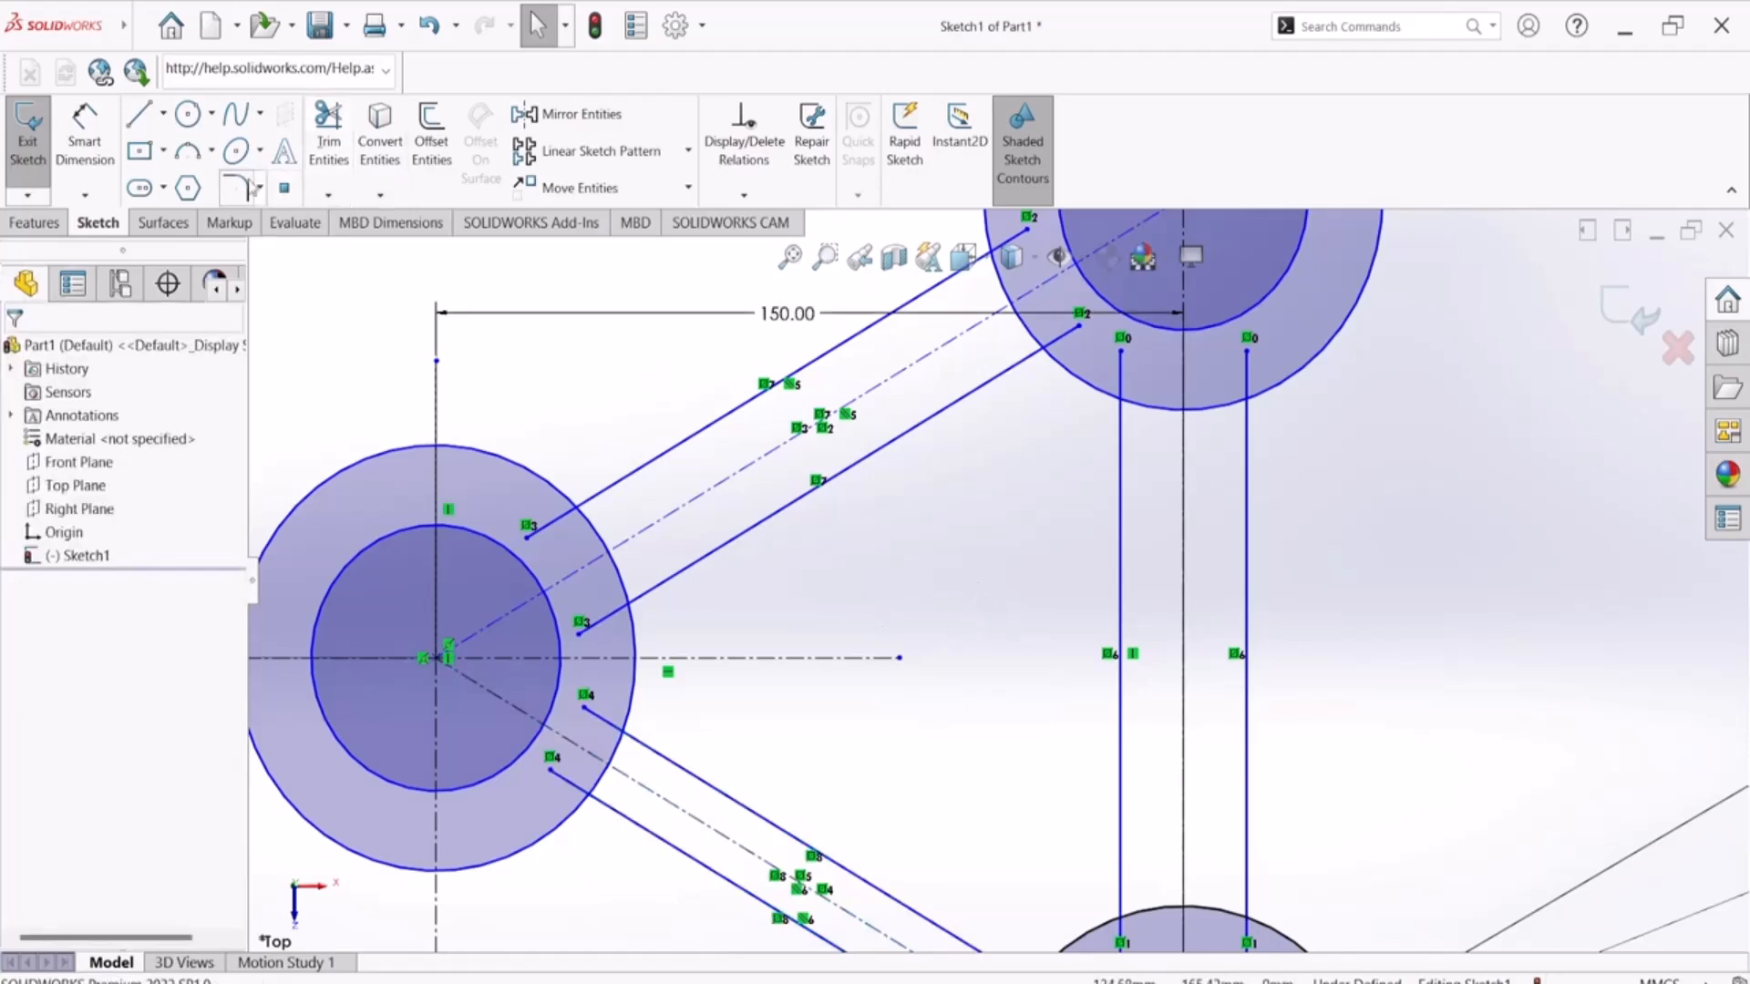
Step: Dimension the width of the vertical arm between its two lines as 20 mm
{"action": "left_click", "coordinate": [84, 132]}
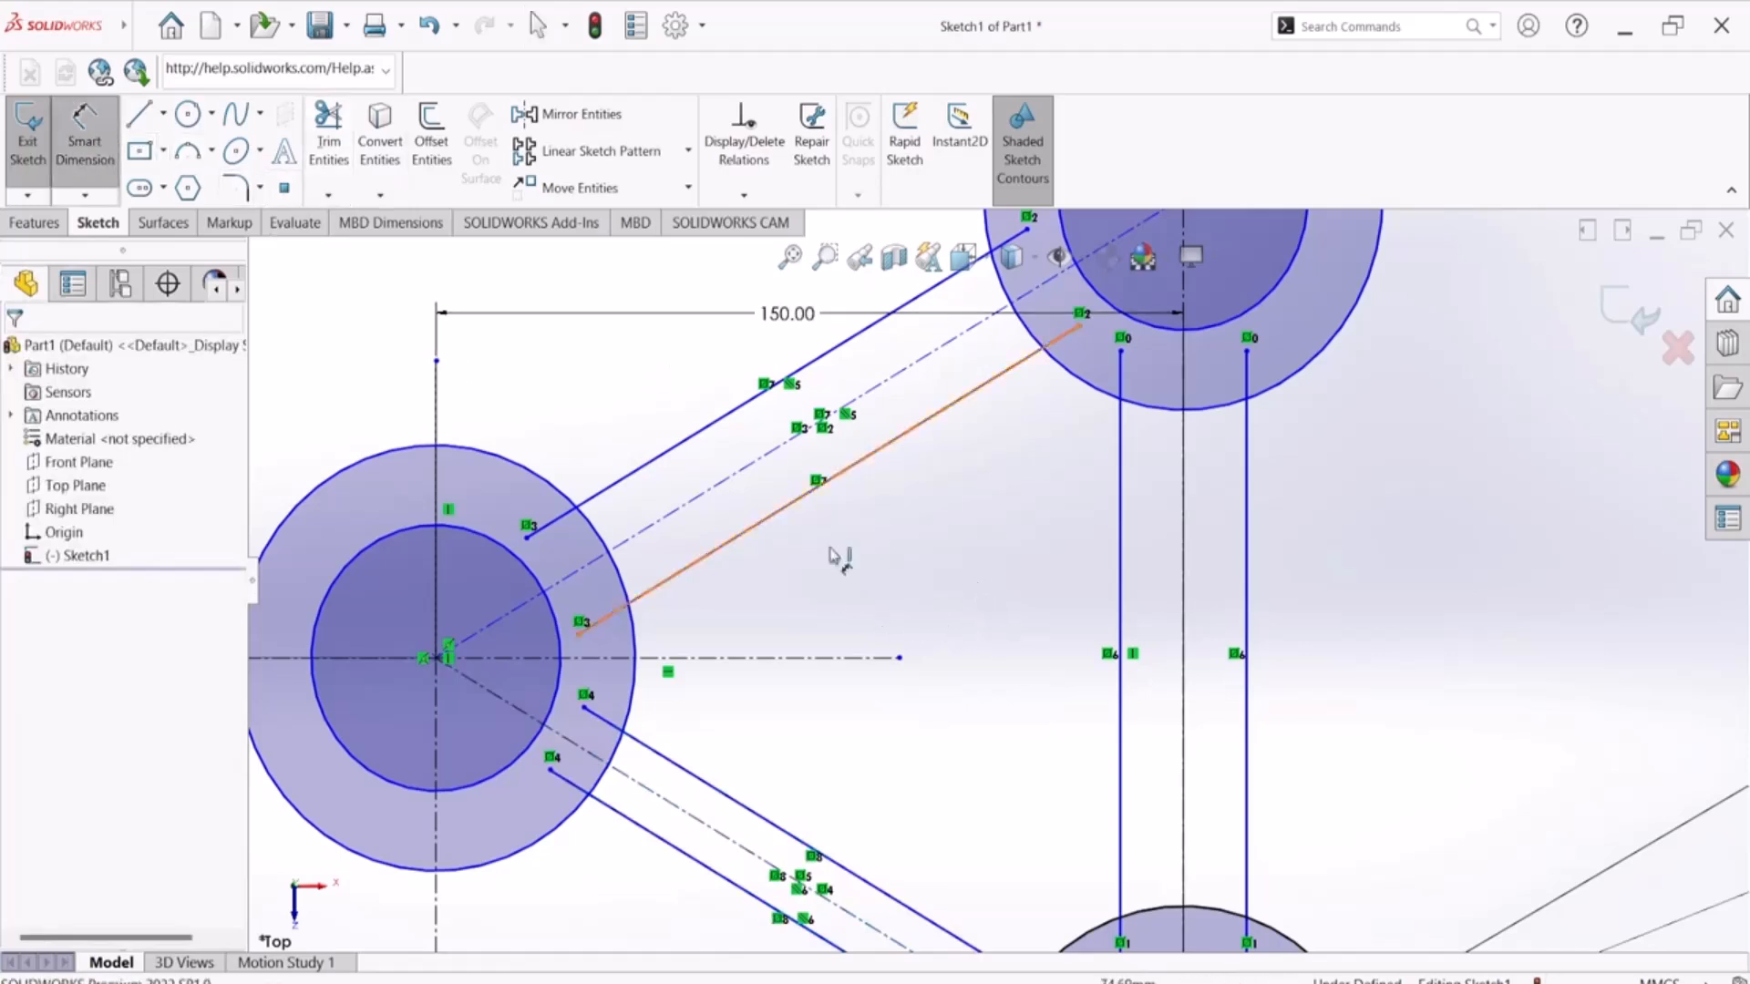
{"action": "left_click", "coordinate": [1121, 509]}
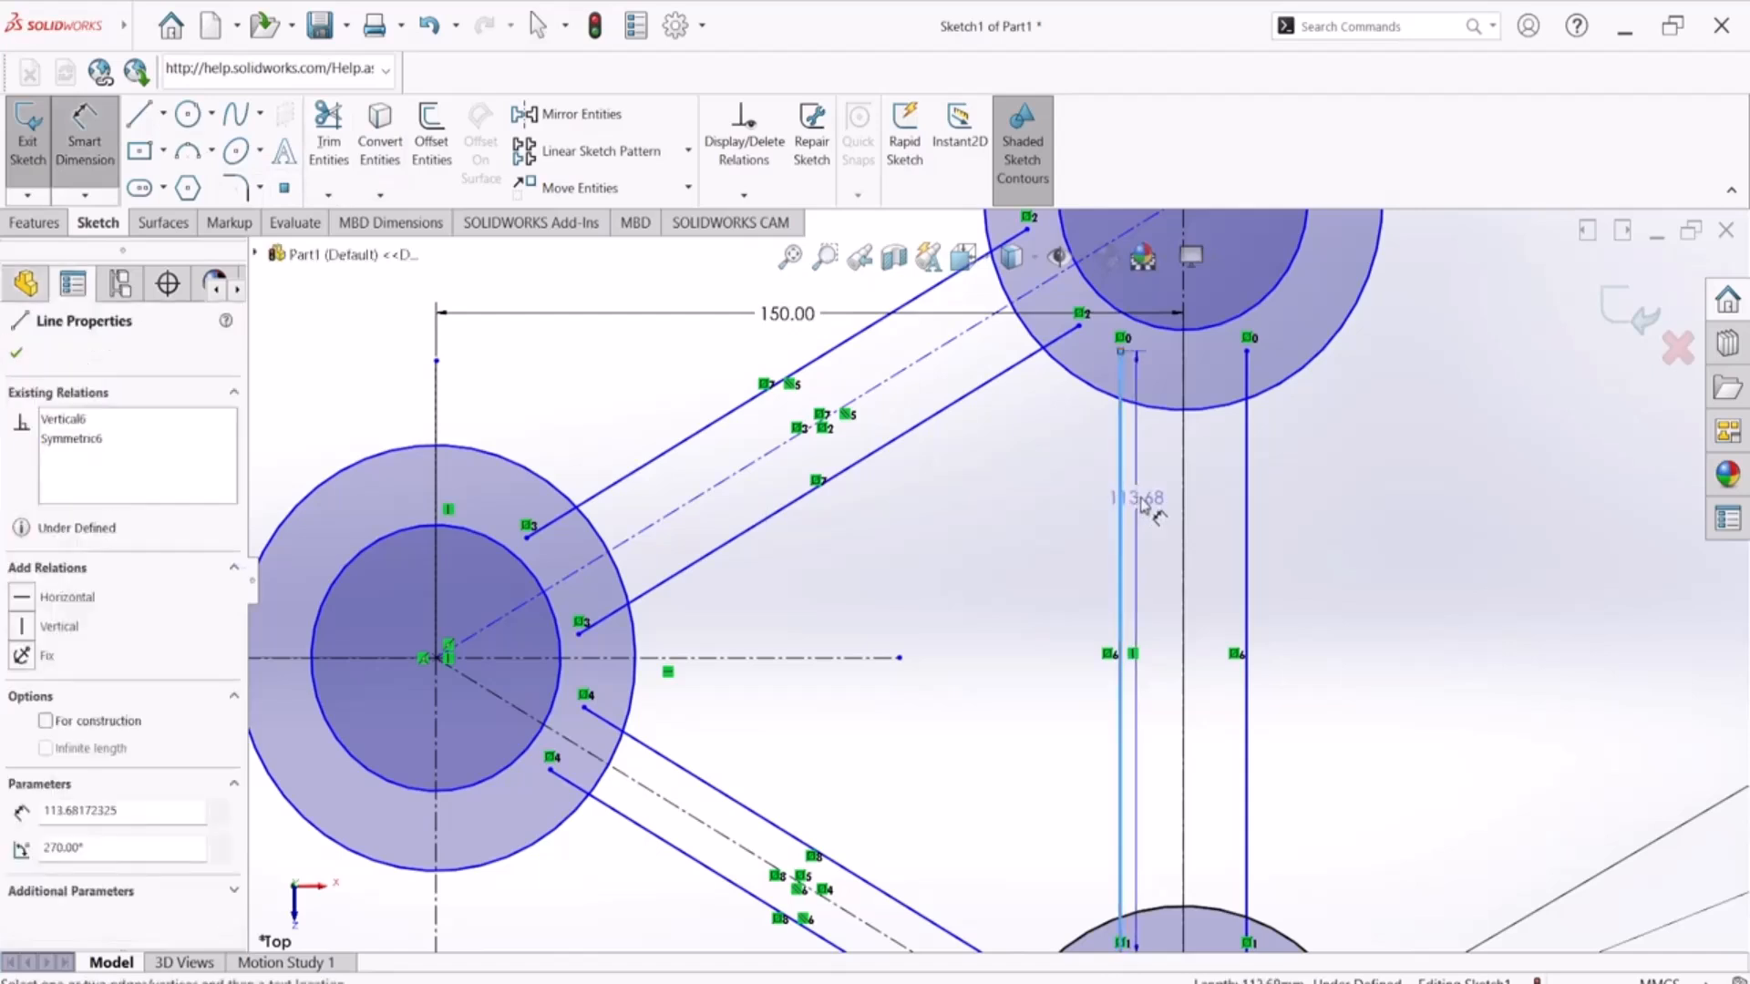
{"action": "left_click", "coordinate": [1182, 539]}
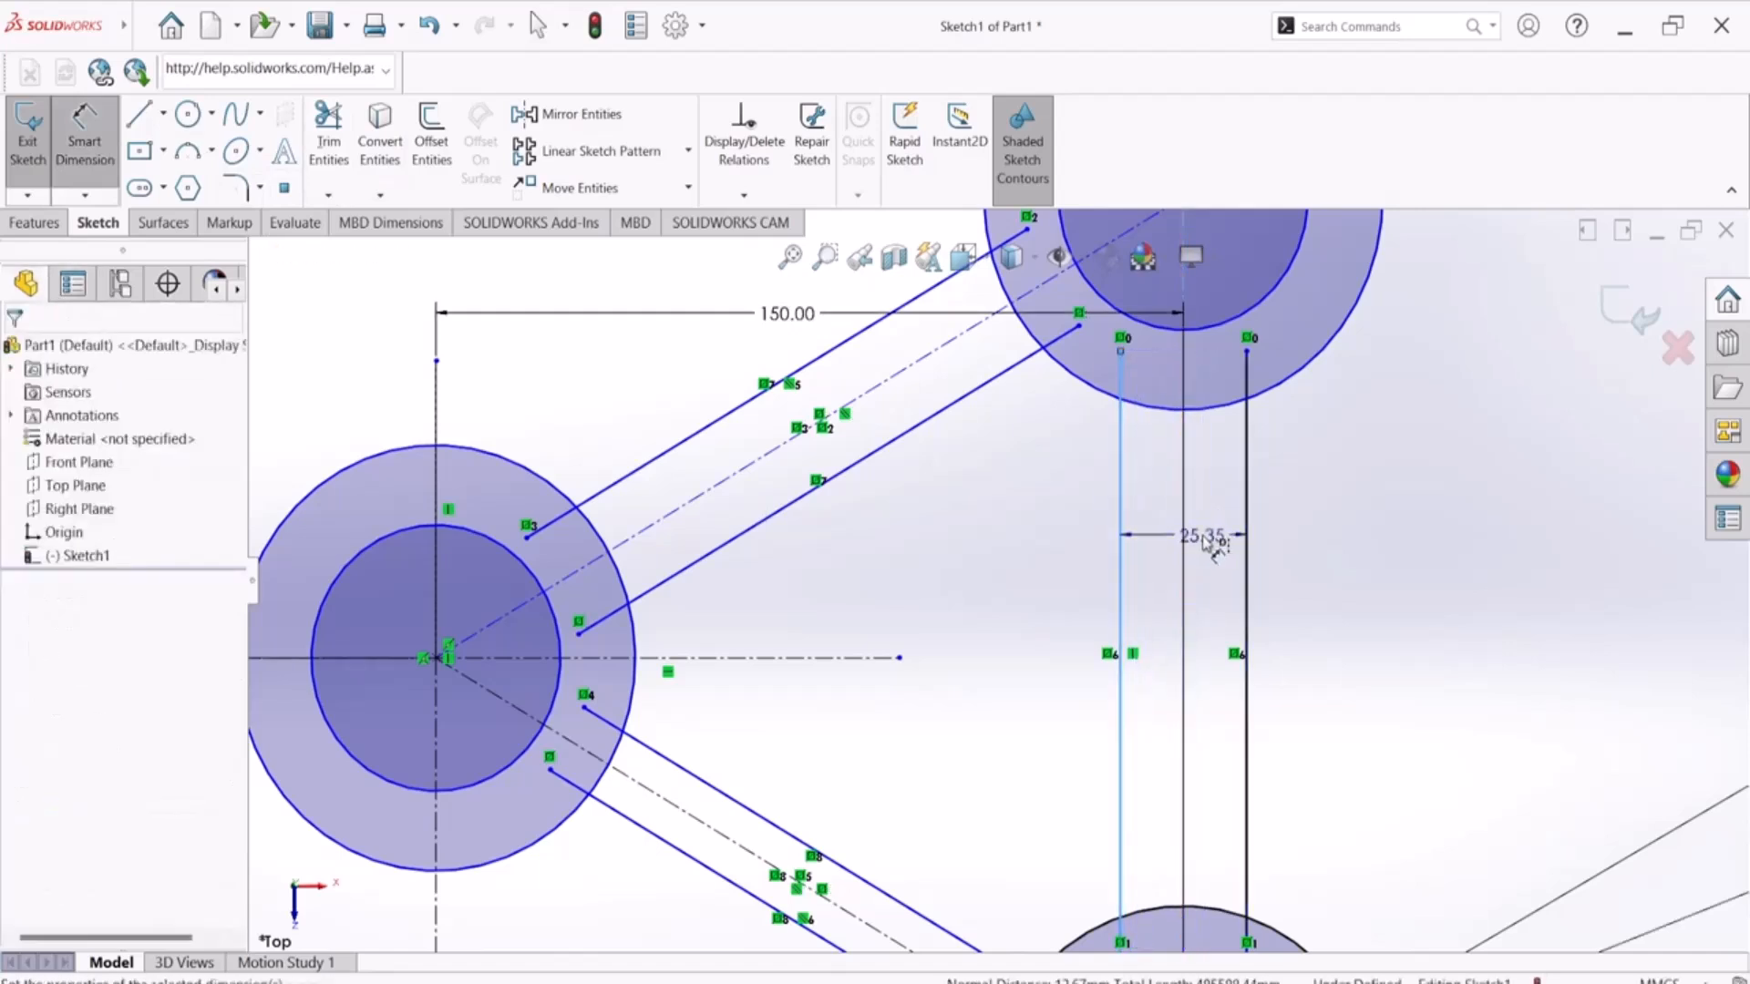
{"action": "left_click", "coordinate": [1205, 542]}
{"action": "type", "text": "20"}
{"action": "key", "text": "Return"}
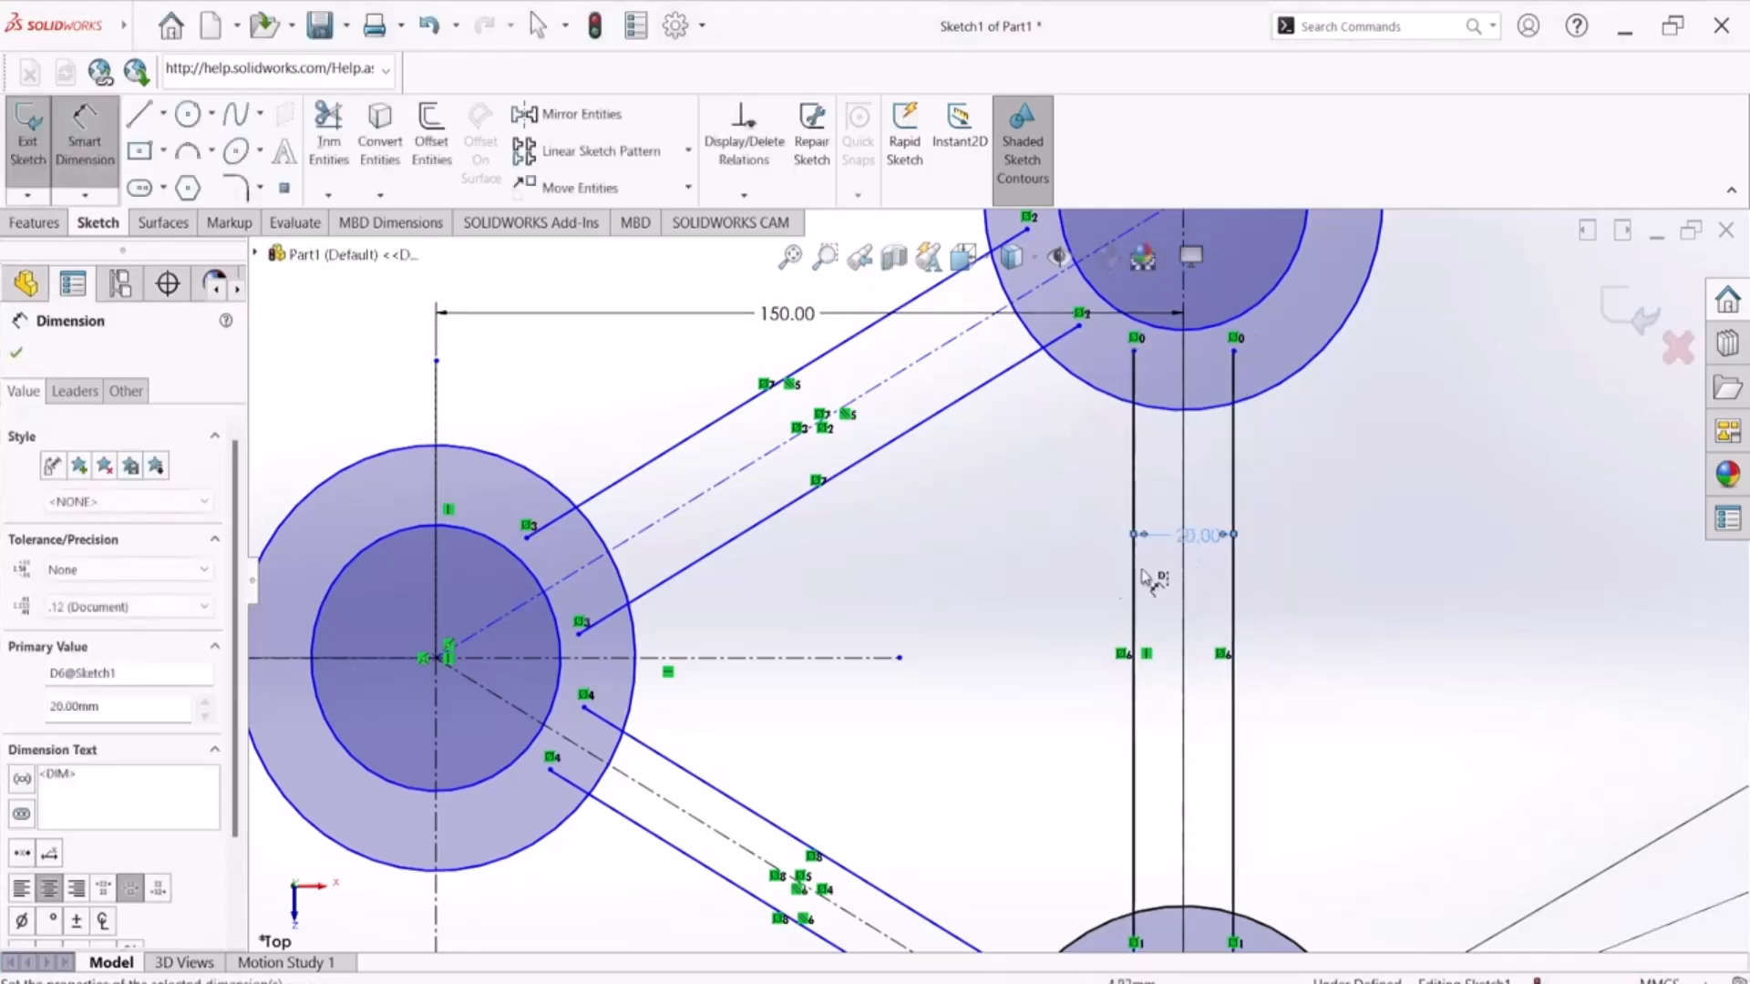
Step: Dimension the width of the upper diagonal arm between its two parallel lines as 20 mm
{"action": "left_click", "coordinate": [735, 419]}
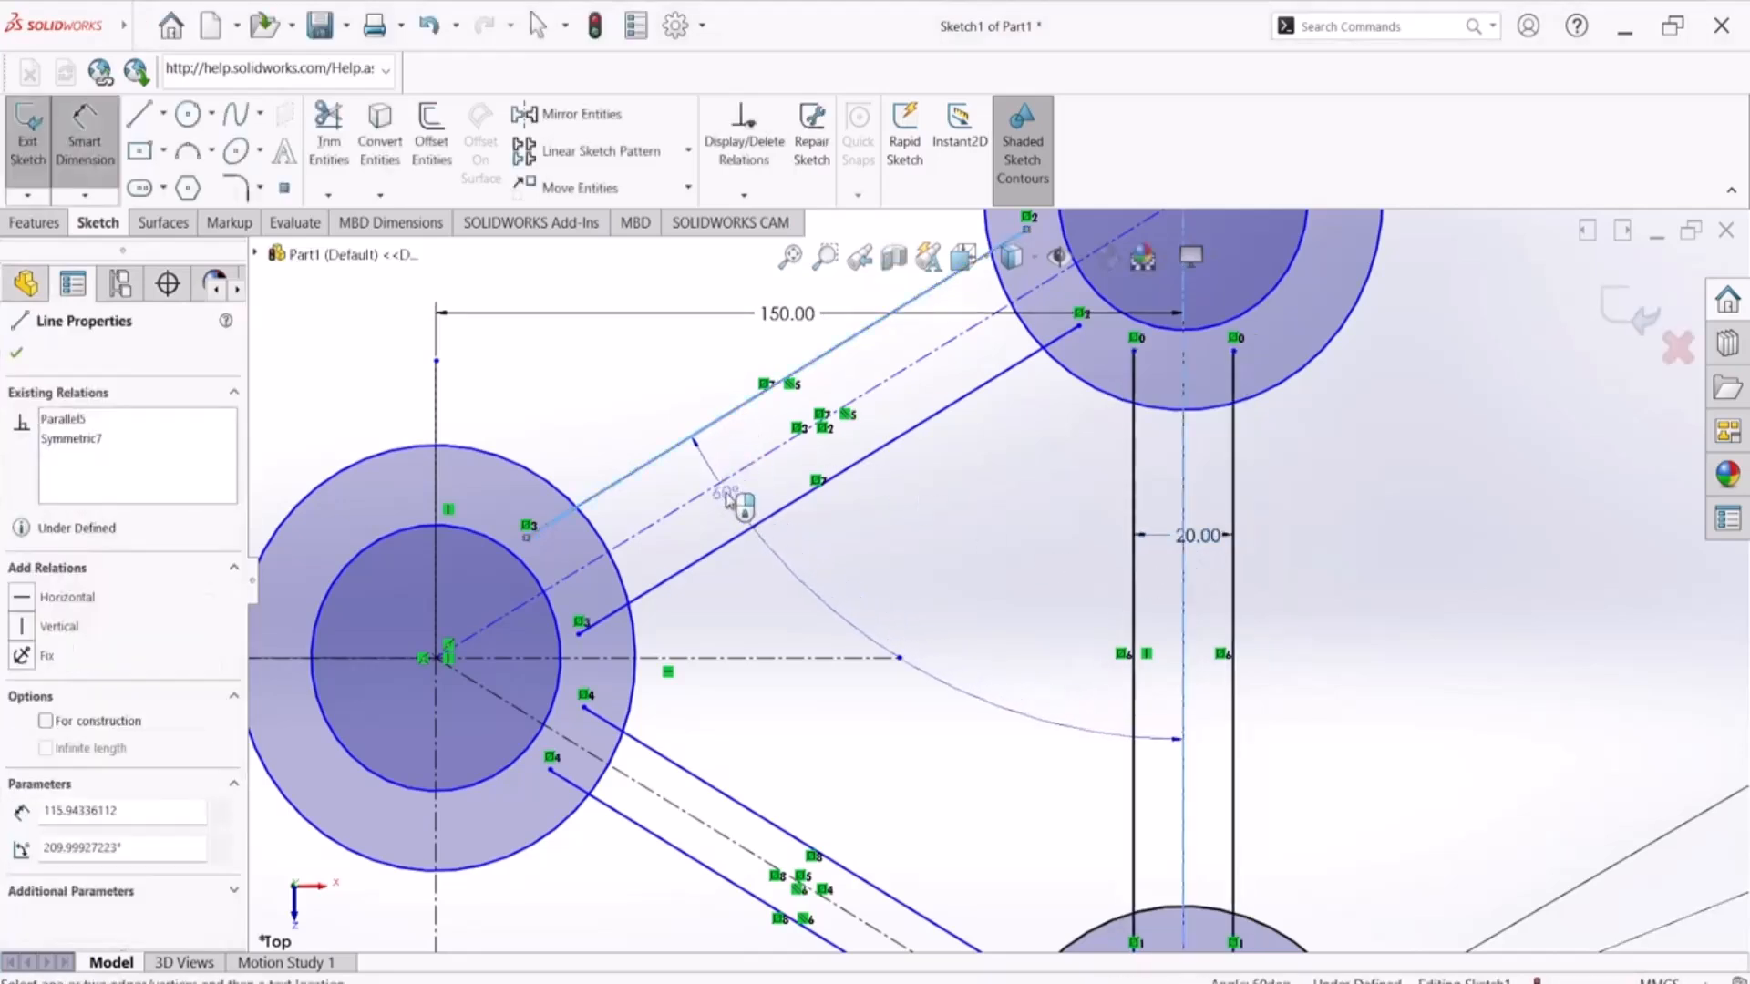
{"action": "left_click", "coordinate": [771, 516]}
{"action": "left_click", "coordinate": [723, 485]}
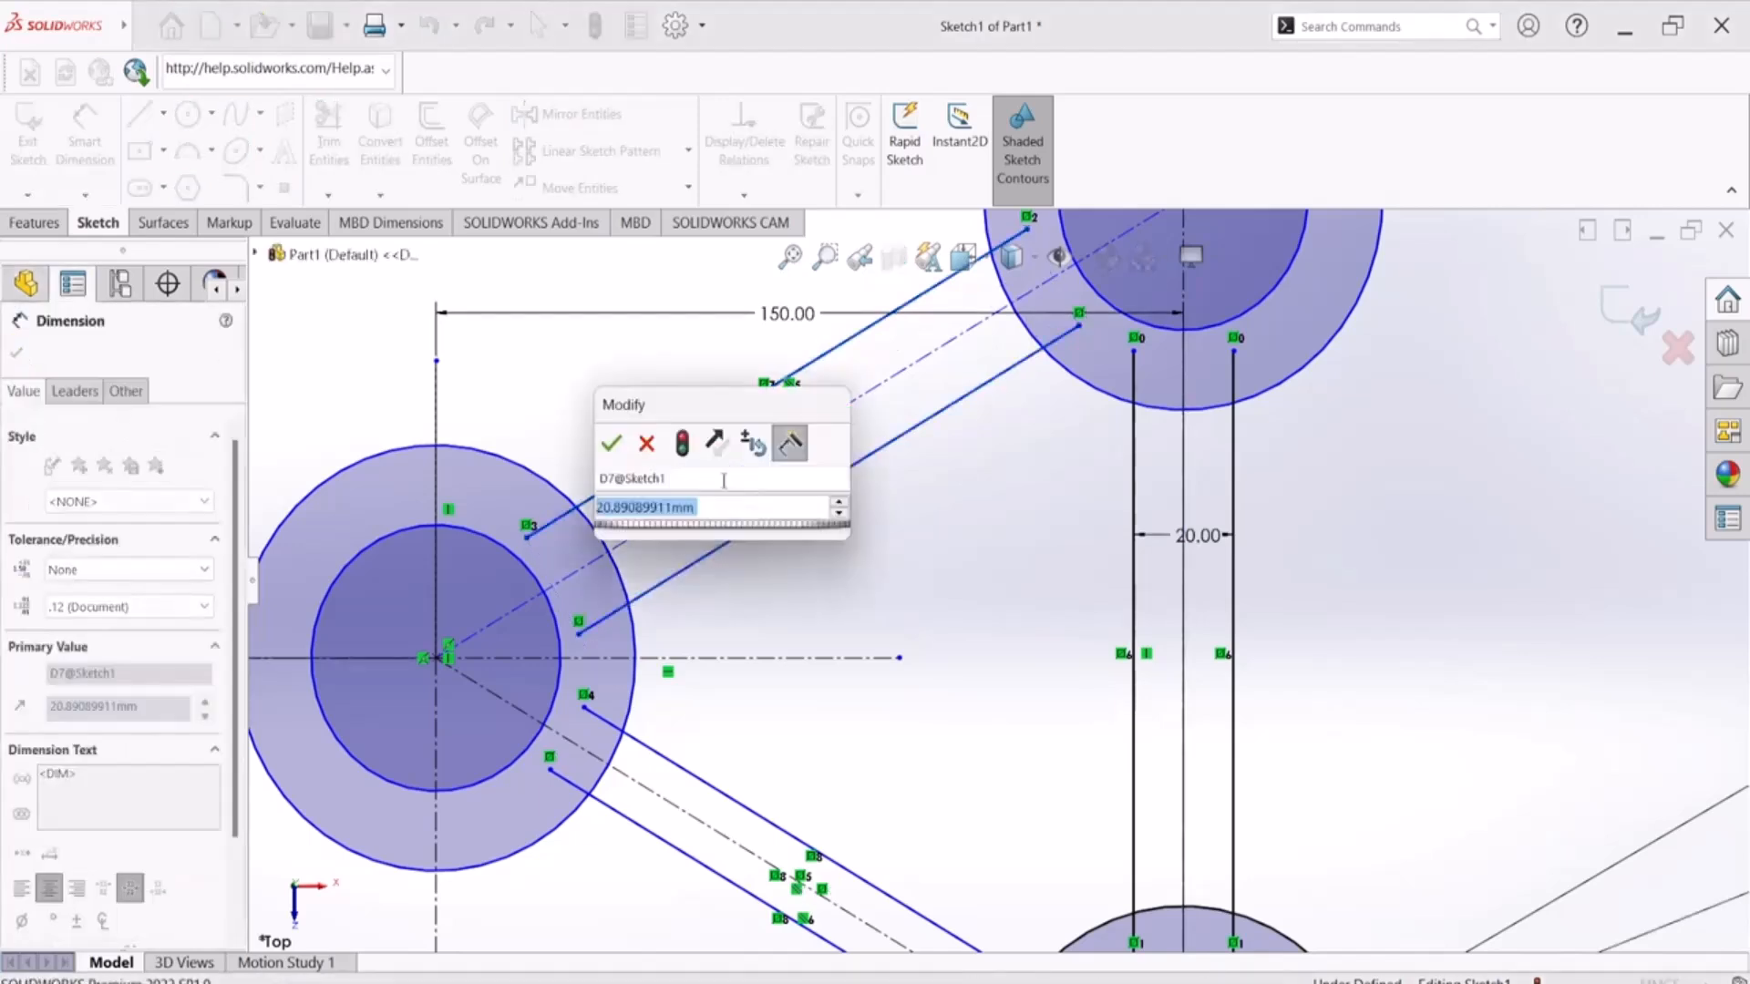
{"action": "type", "text": "20"}
{"action": "key", "text": "Return"}
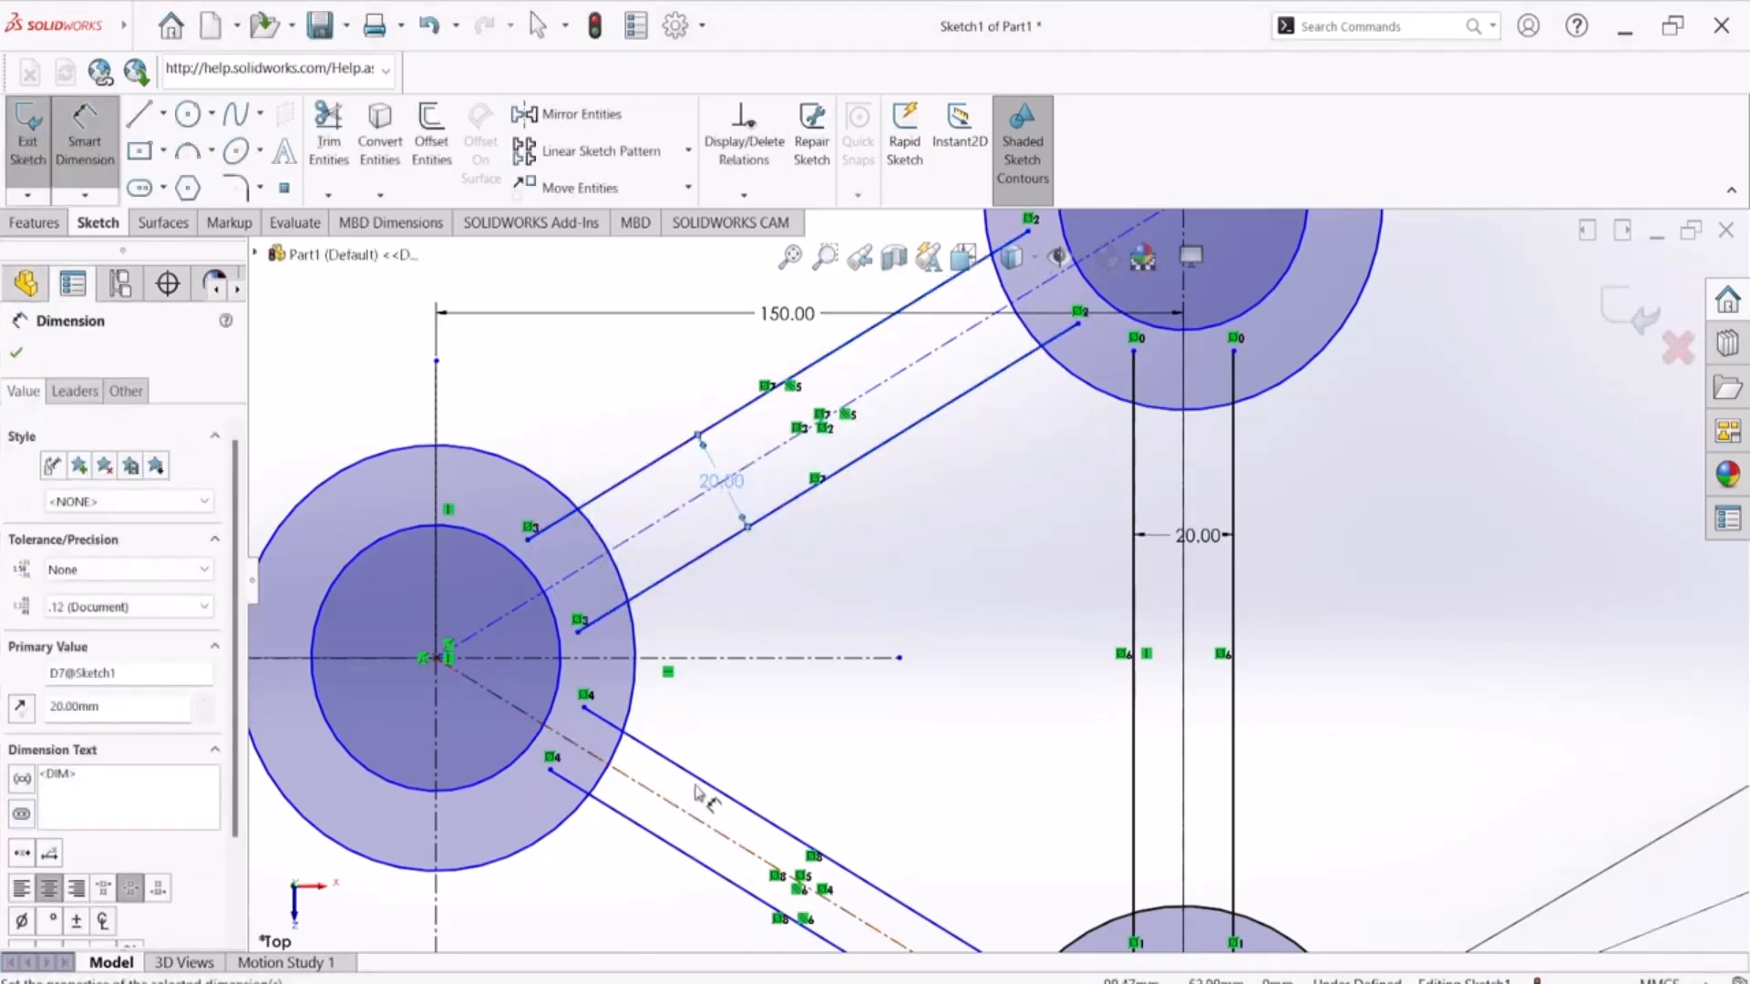
Step: Dimension the width of the lower diagonal arm as 20 mm and finish dimensioning
{"action": "left_click", "coordinate": [707, 790]}
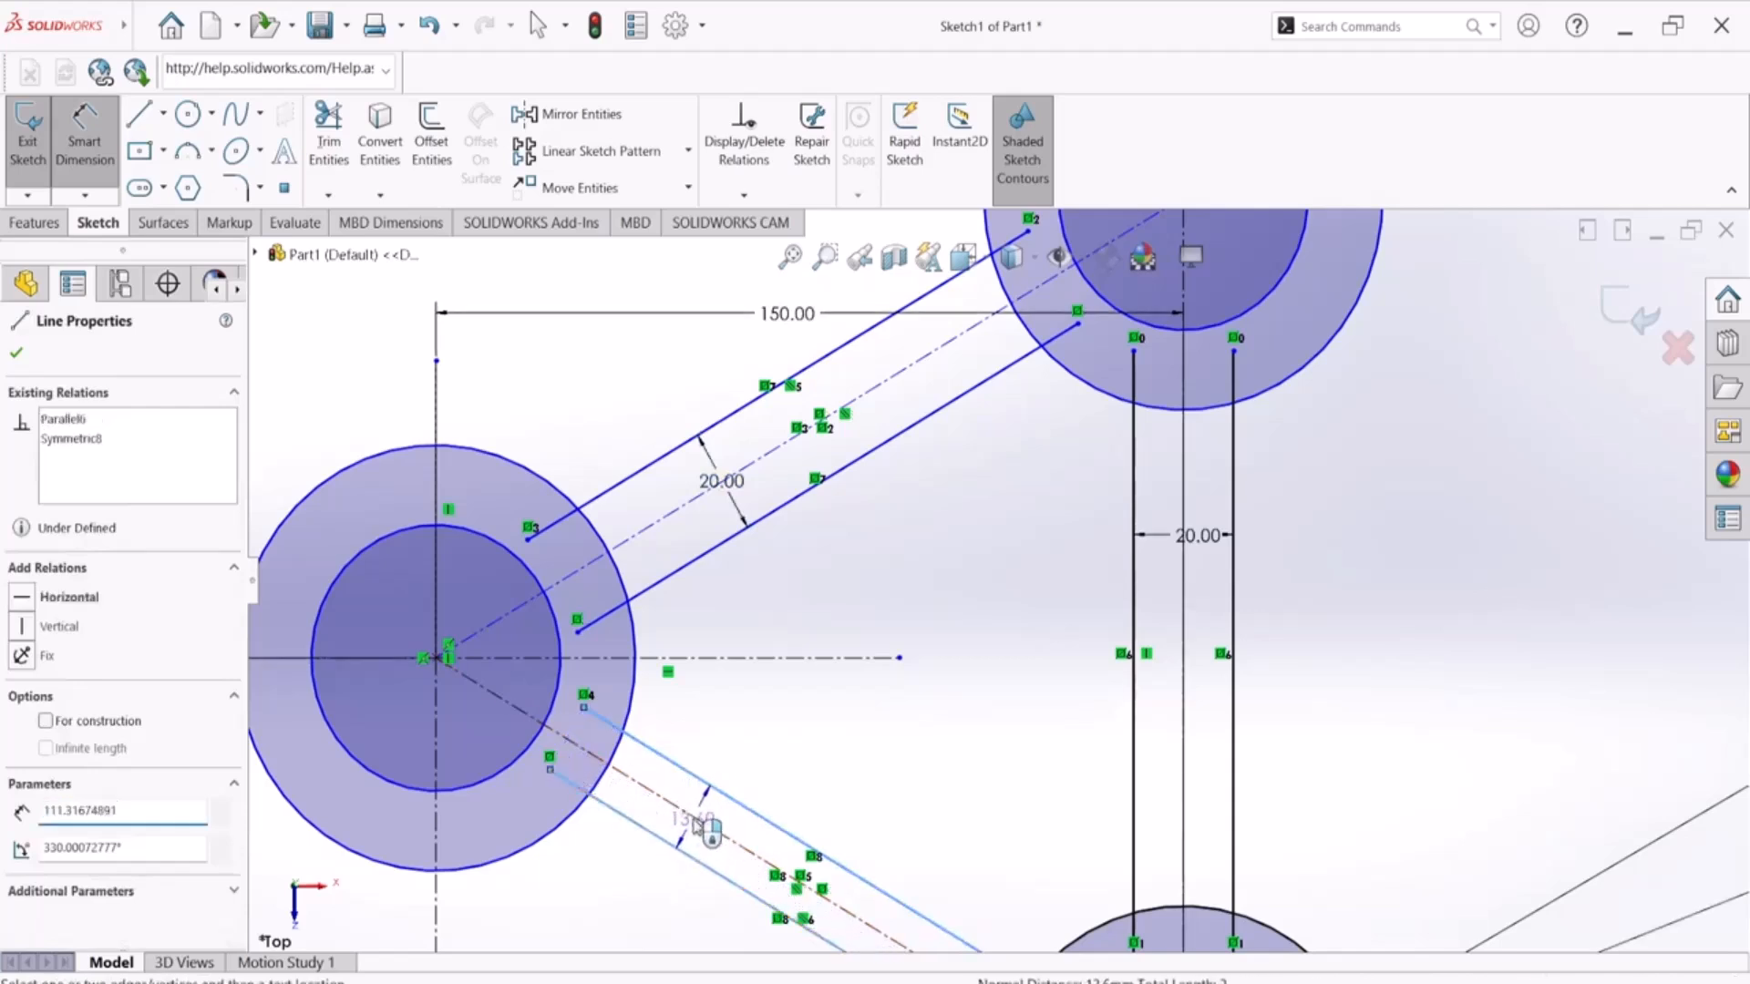
{"action": "left_click", "coordinate": [700, 829]}
{"action": "type", "text": "20"}
{"action": "key", "text": "Return"}
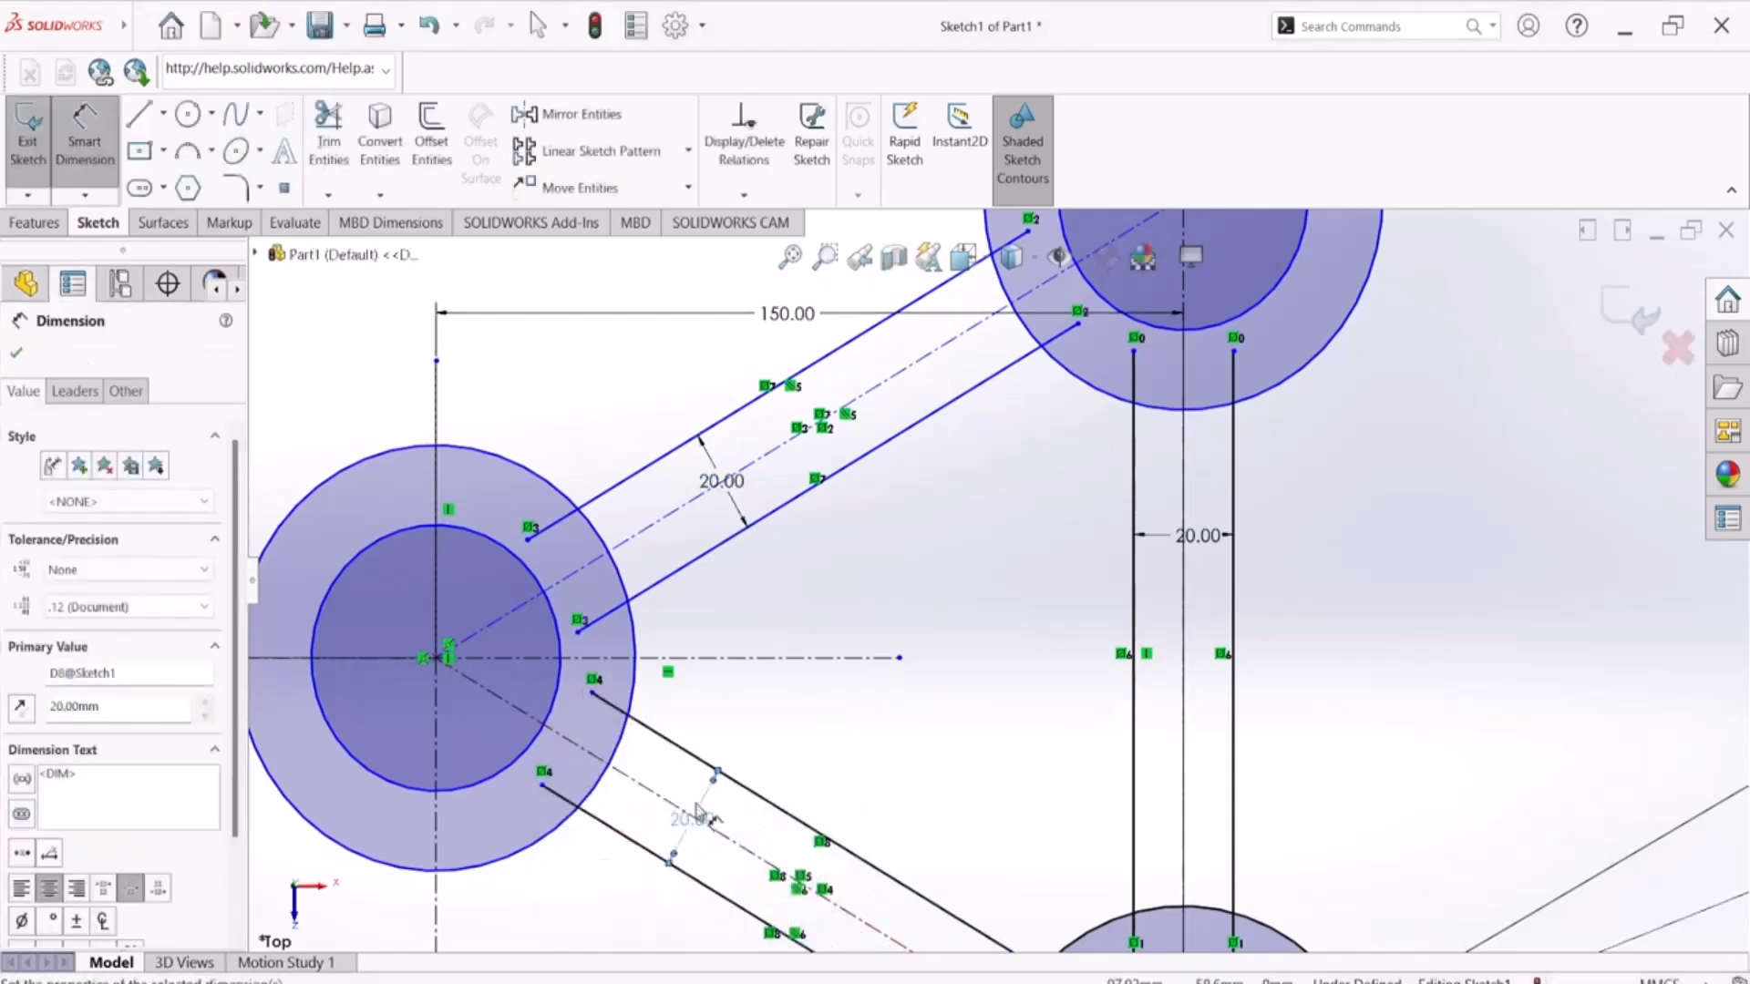
{"action": "scroll", "coordinate": [909, 734], "scroll_direction": "up", "scroll_amount": 2}
{"action": "scroll", "coordinate": [910, 733], "scroll_direction": "up", "scroll_amount": 2}
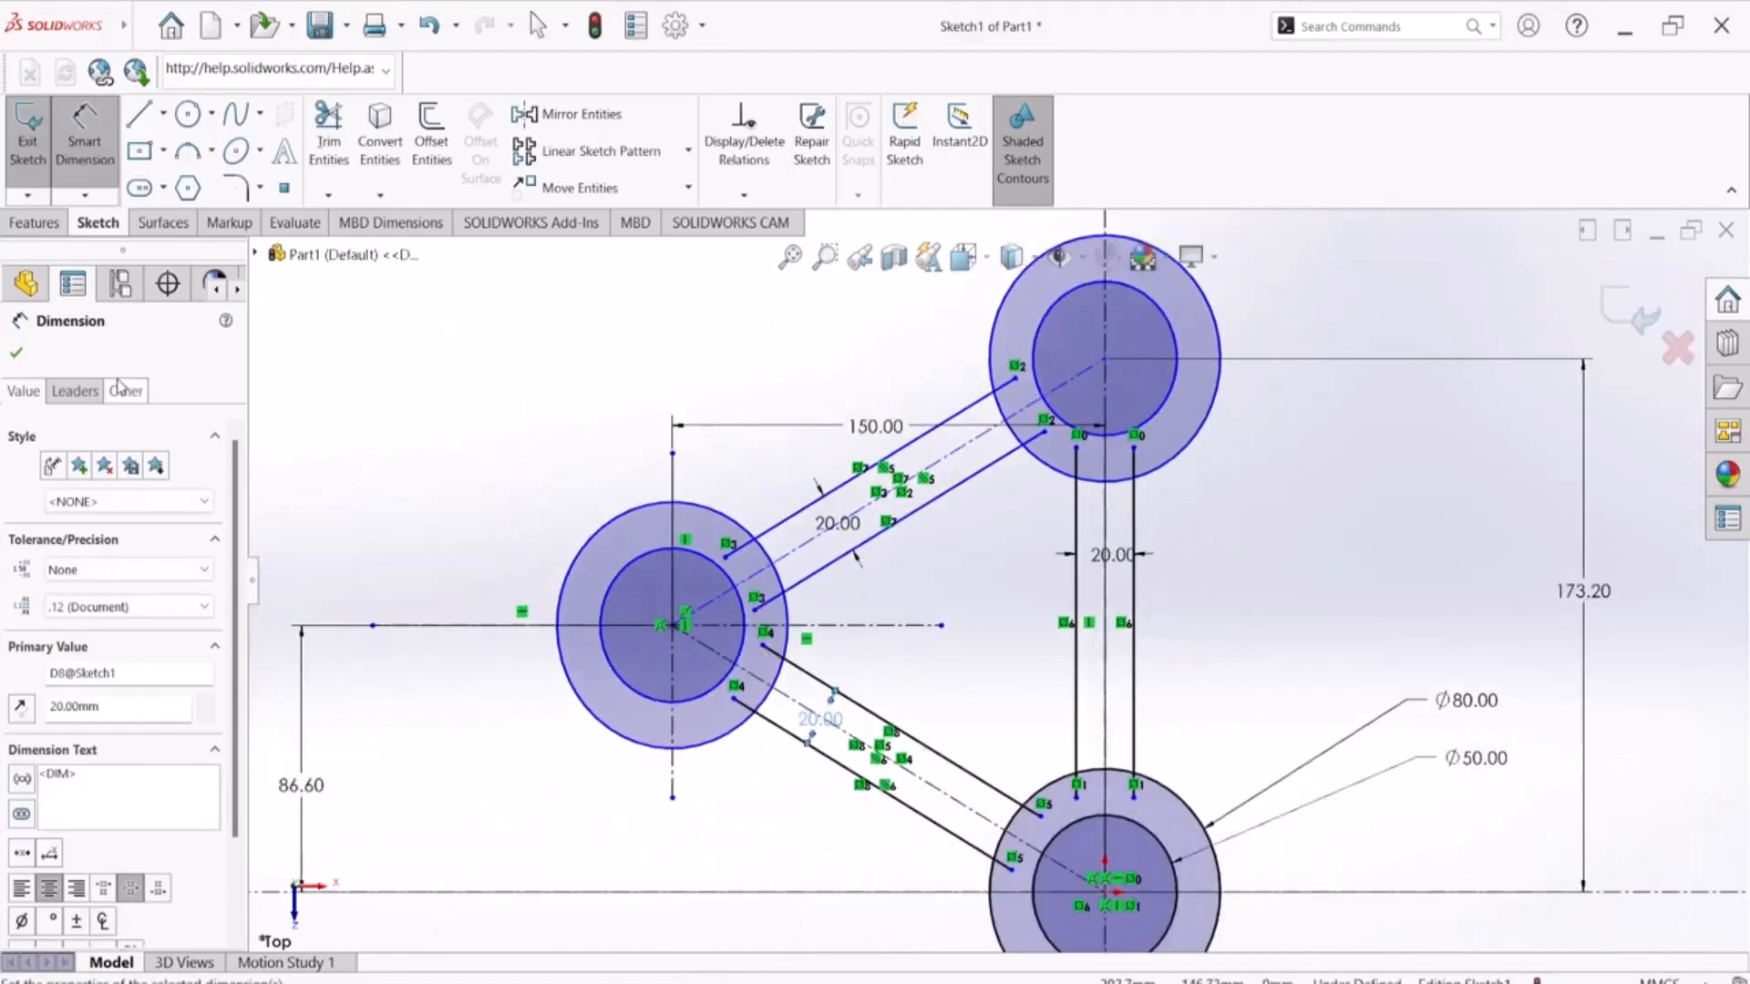
{"action": "left_click", "coordinate": [18, 352]}
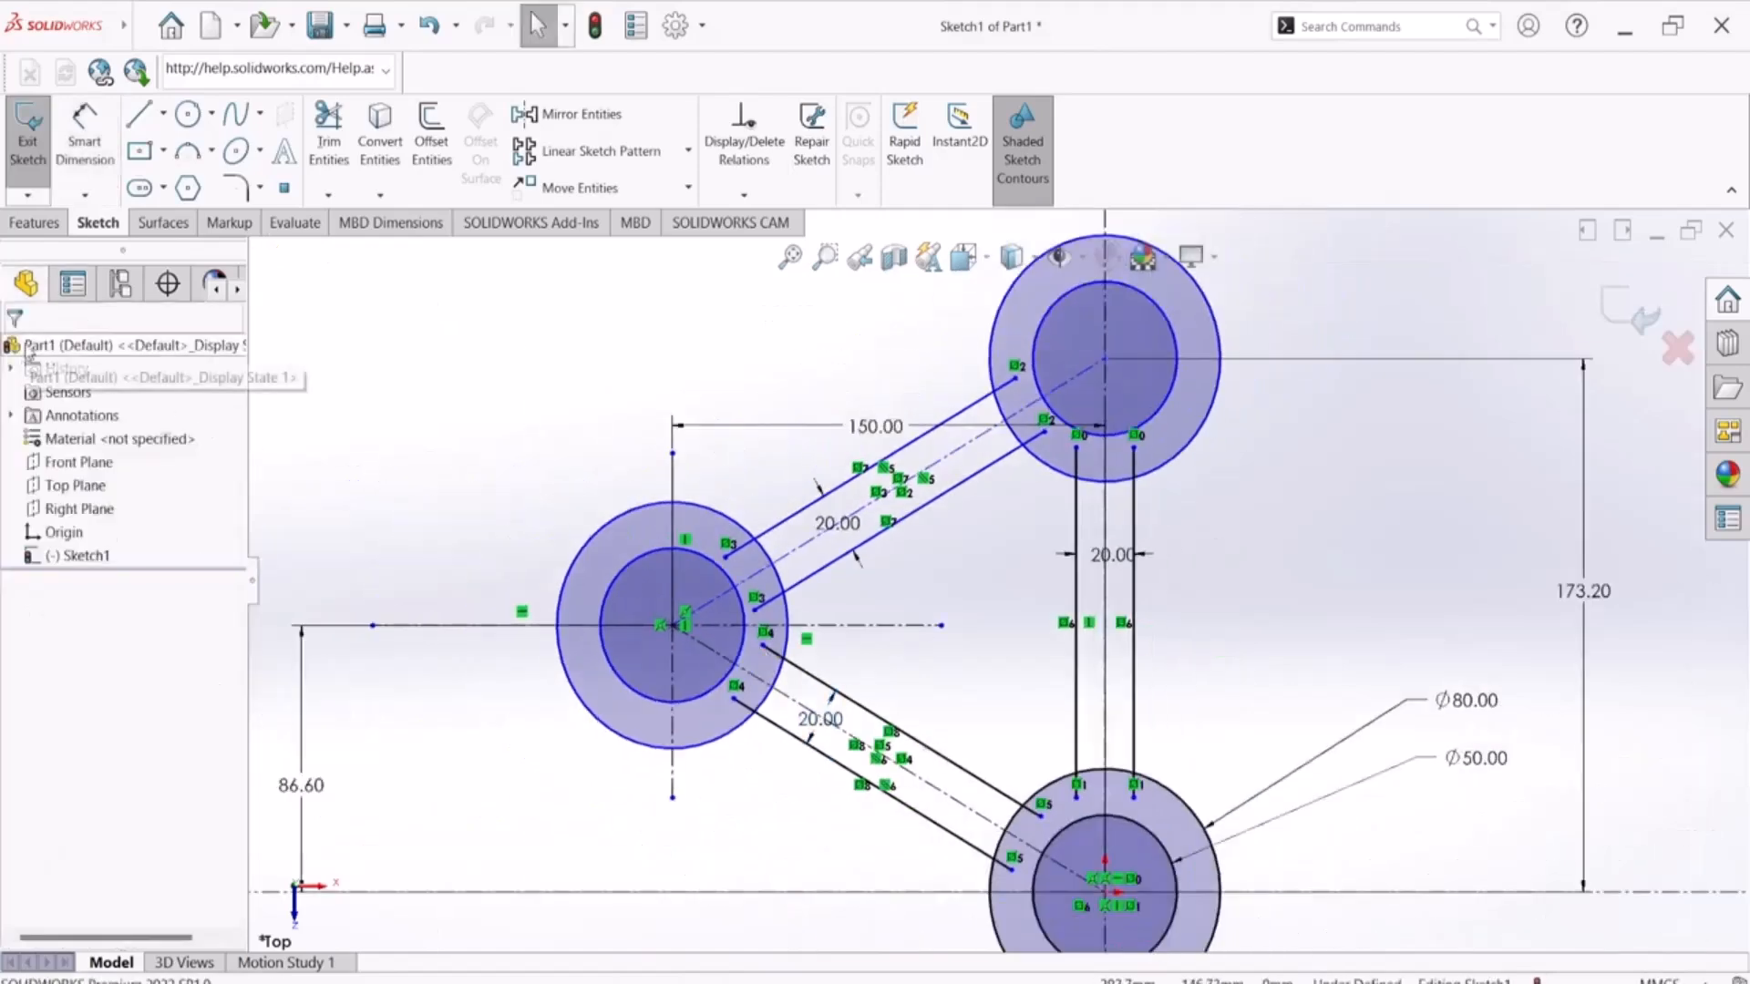
Step: Power-trim the ends of the vertical and upper diagonal arms where they run inside the upper ring's outer circle
{"action": "left_click", "coordinate": [328, 137]}
{"action": "scroll", "coordinate": [1096, 353], "scroll_direction": "down", "scroll_amount": 3}
{"action": "scroll", "coordinate": [998, 401], "scroll_direction": "down", "scroll_amount": 3}
{"action": "left_click_drag", "start_coordinate": [790, 426], "coordinate": [872, 627]}
{"action": "mouse_move", "coordinate": [1018, 777]}
{"action": "left_mouse_down"}
{"action": "mouse_move", "coordinate": [1225, 831]}
{"action": "mouse_move", "coordinate": [1381, 812]}
{"action": "left_mouse_up"}
{"action": "scroll", "coordinate": [1433, 789], "scroll_direction": "up", "scroll_amount": 5}
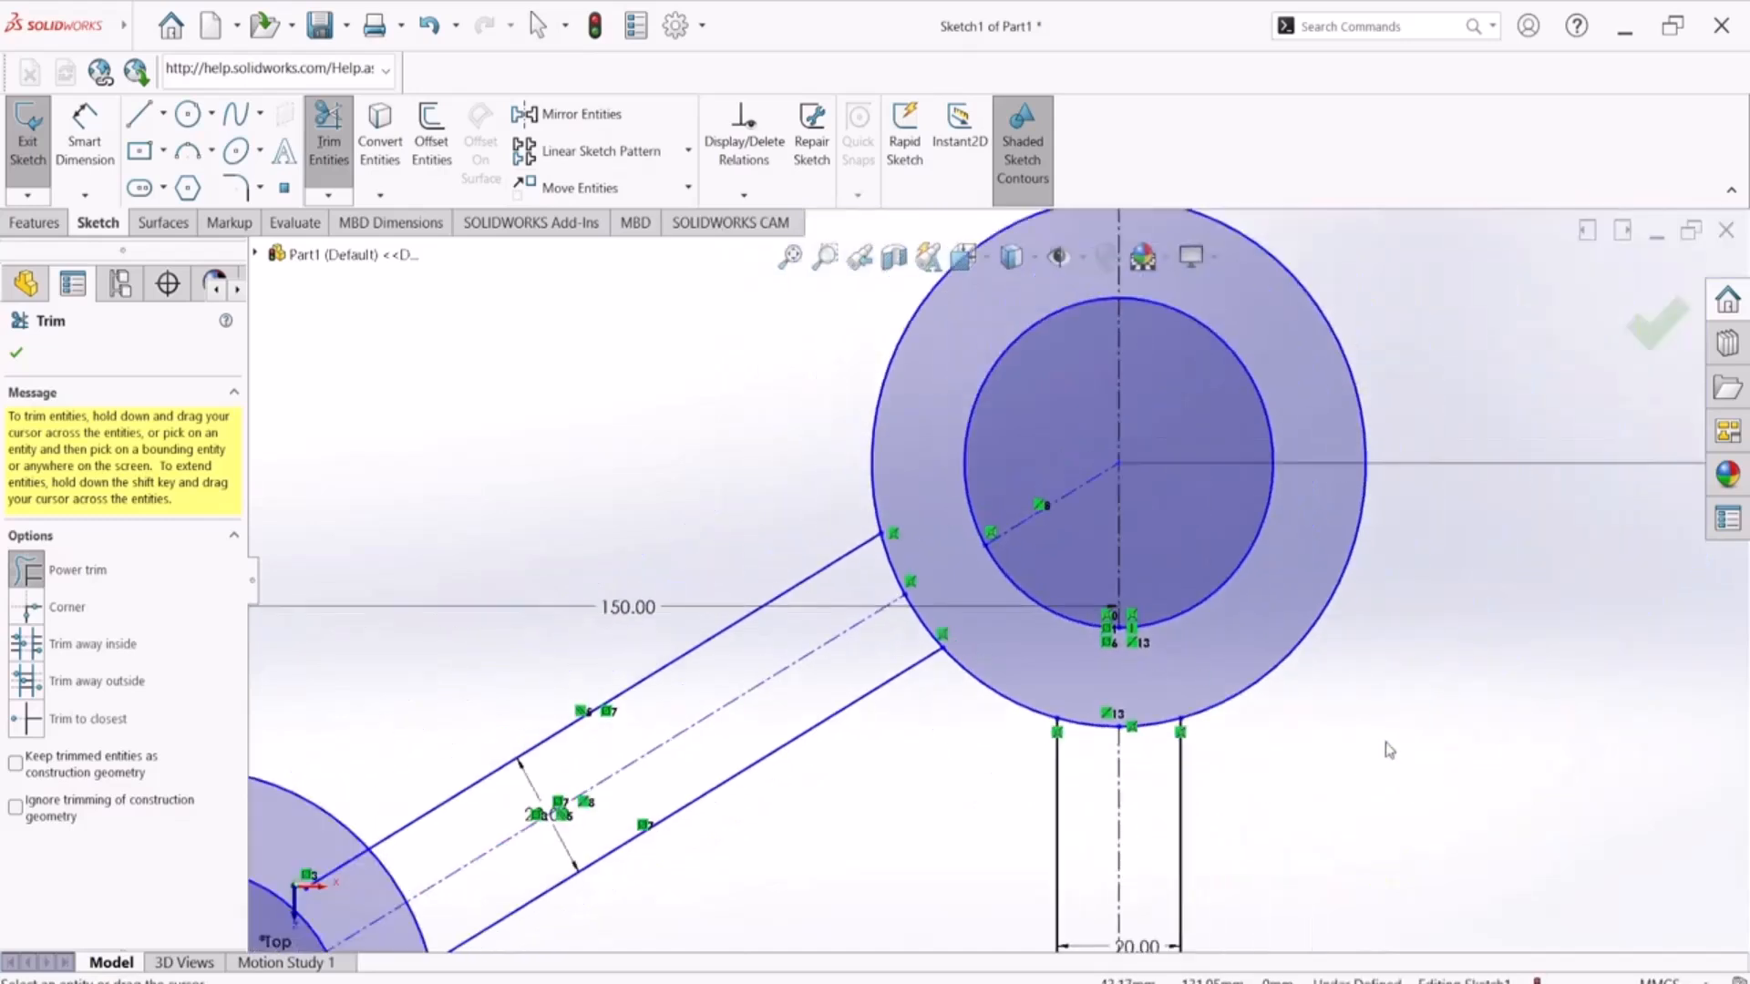
Step: Power-trim the ends of the vertical and lower diagonal arms that extend inside the origin ring's outer circle
{"action": "scroll", "coordinate": [1021, 868], "scroll_direction": "down", "scroll_amount": 4}
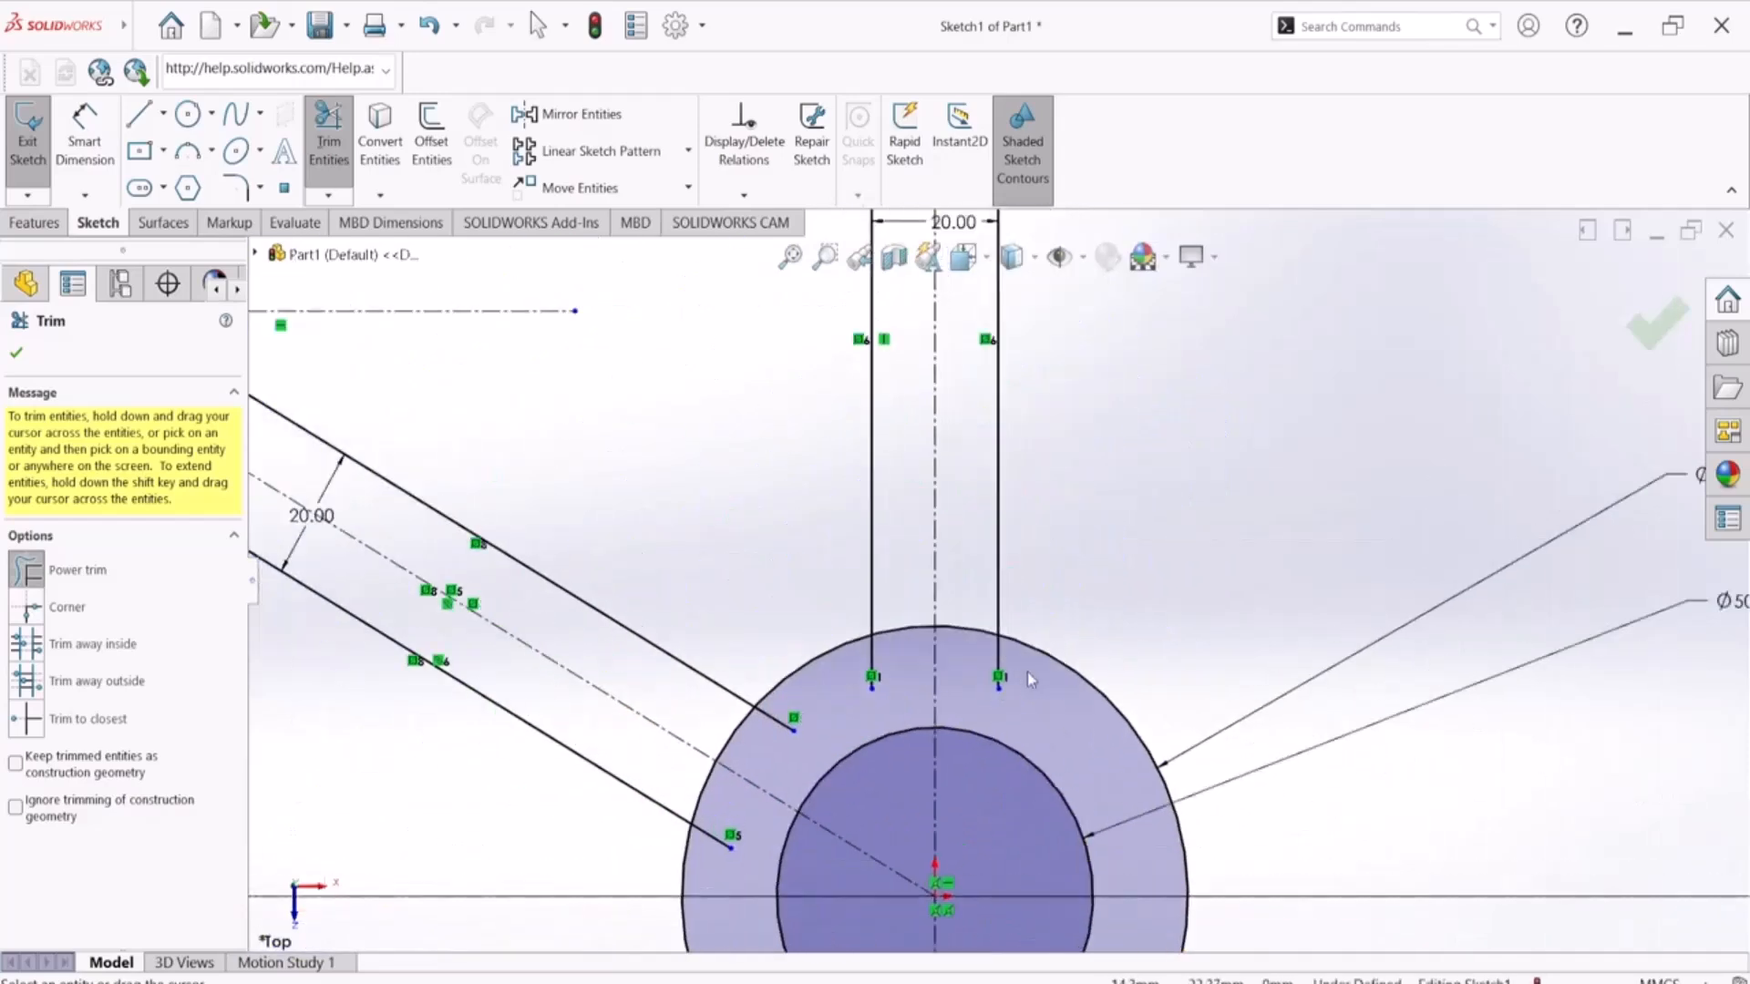
{"action": "mouse_move", "coordinate": [939, 652]}
{"action": "left_mouse_down"}
{"action": "mouse_move", "coordinate": [756, 729]}
{"action": "mouse_move", "coordinate": [709, 892]}
{"action": "left_mouse_up"}
{"action": "scroll", "coordinate": [864, 738], "scroll_direction": "up", "scroll_amount": 4}
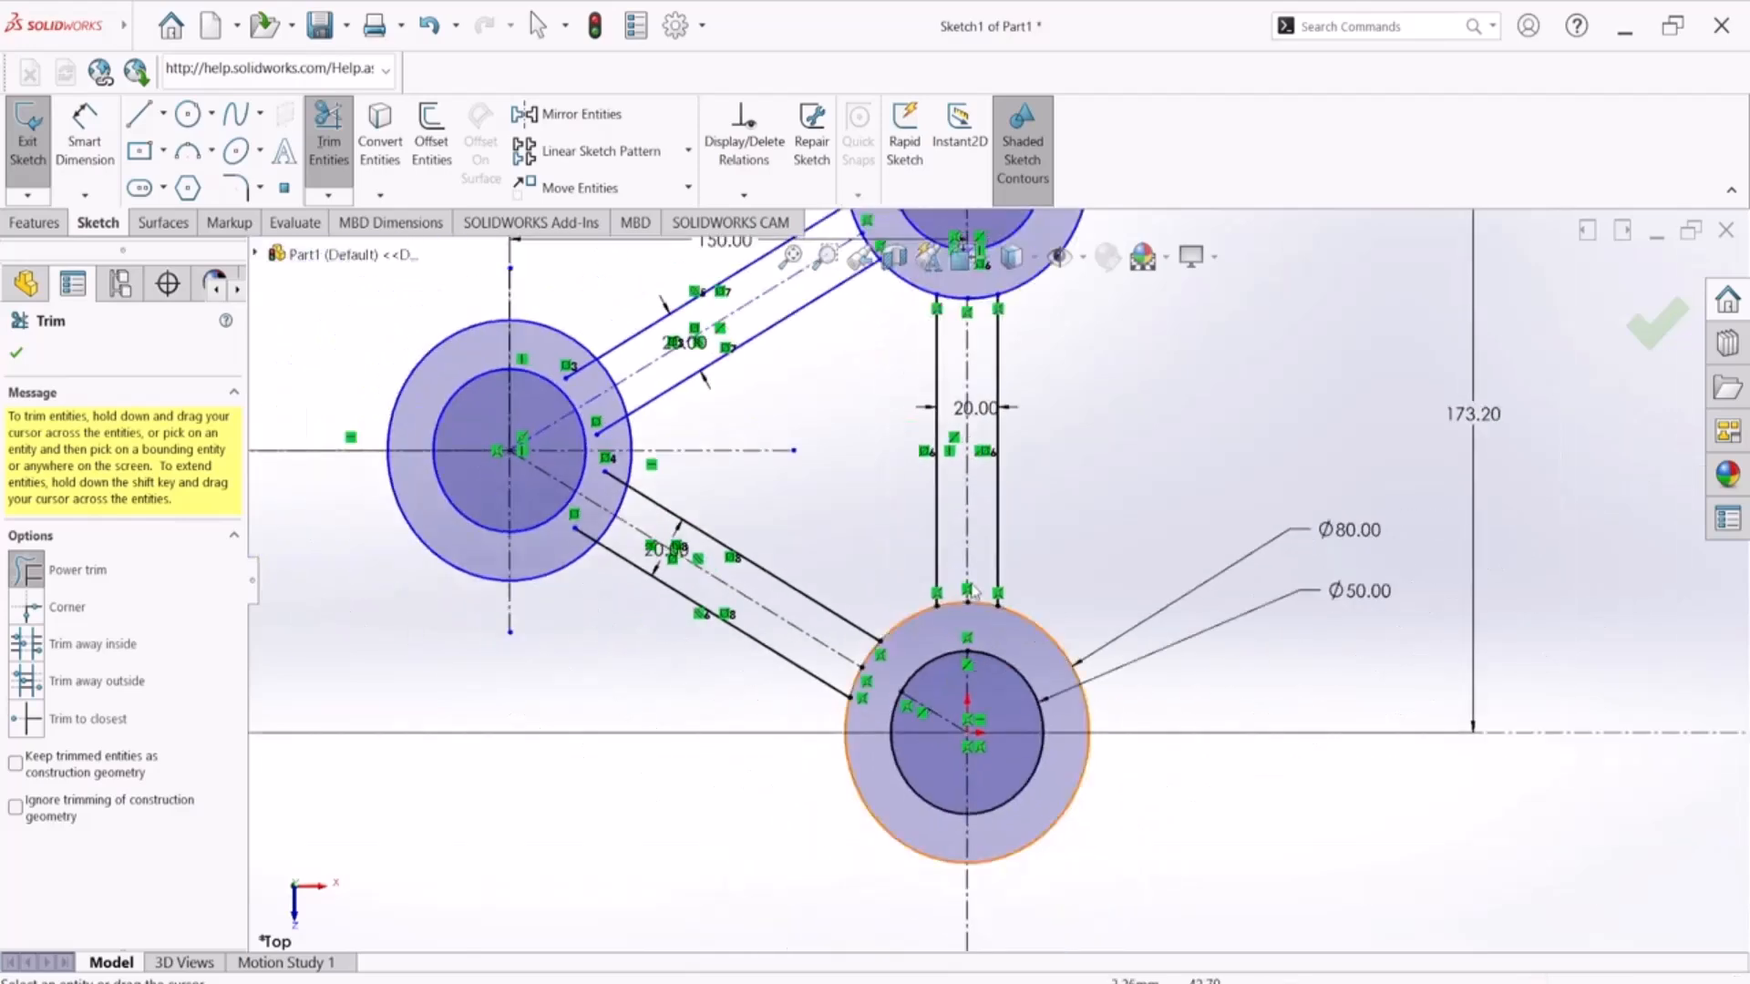
Step: Power-trim the ends of both diagonal arms inside the third ring's outer circle and finish trimming
{"action": "scroll", "coordinate": [625, 315], "scroll_direction": "down", "scroll_amount": 3}
{"action": "mouse_move", "coordinate": [626, 314]}
{"action": "left_mouse_down"}
{"action": "mouse_move", "coordinate": [698, 492]}
{"action": "mouse_move", "coordinate": [688, 584]}
{"action": "mouse_move", "coordinate": [644, 644]}
{"action": "left_mouse_up"}
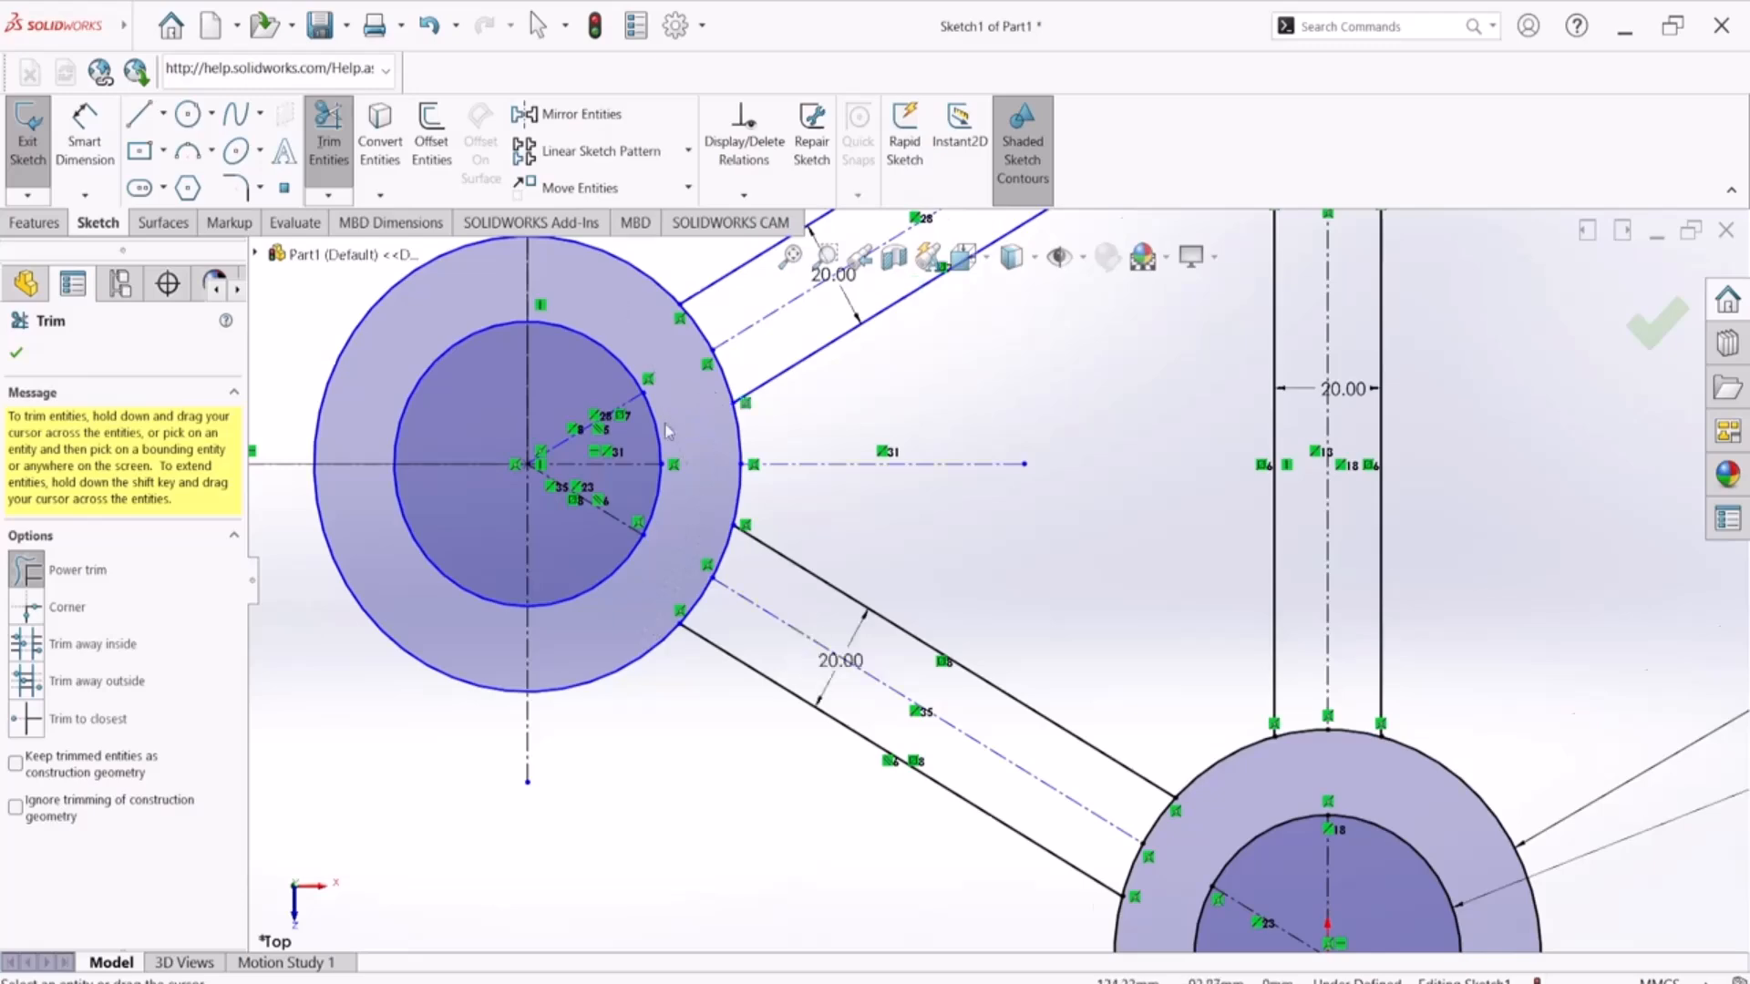
{"action": "scroll", "coordinate": [995, 580], "scroll_direction": "up", "scroll_amount": 5}
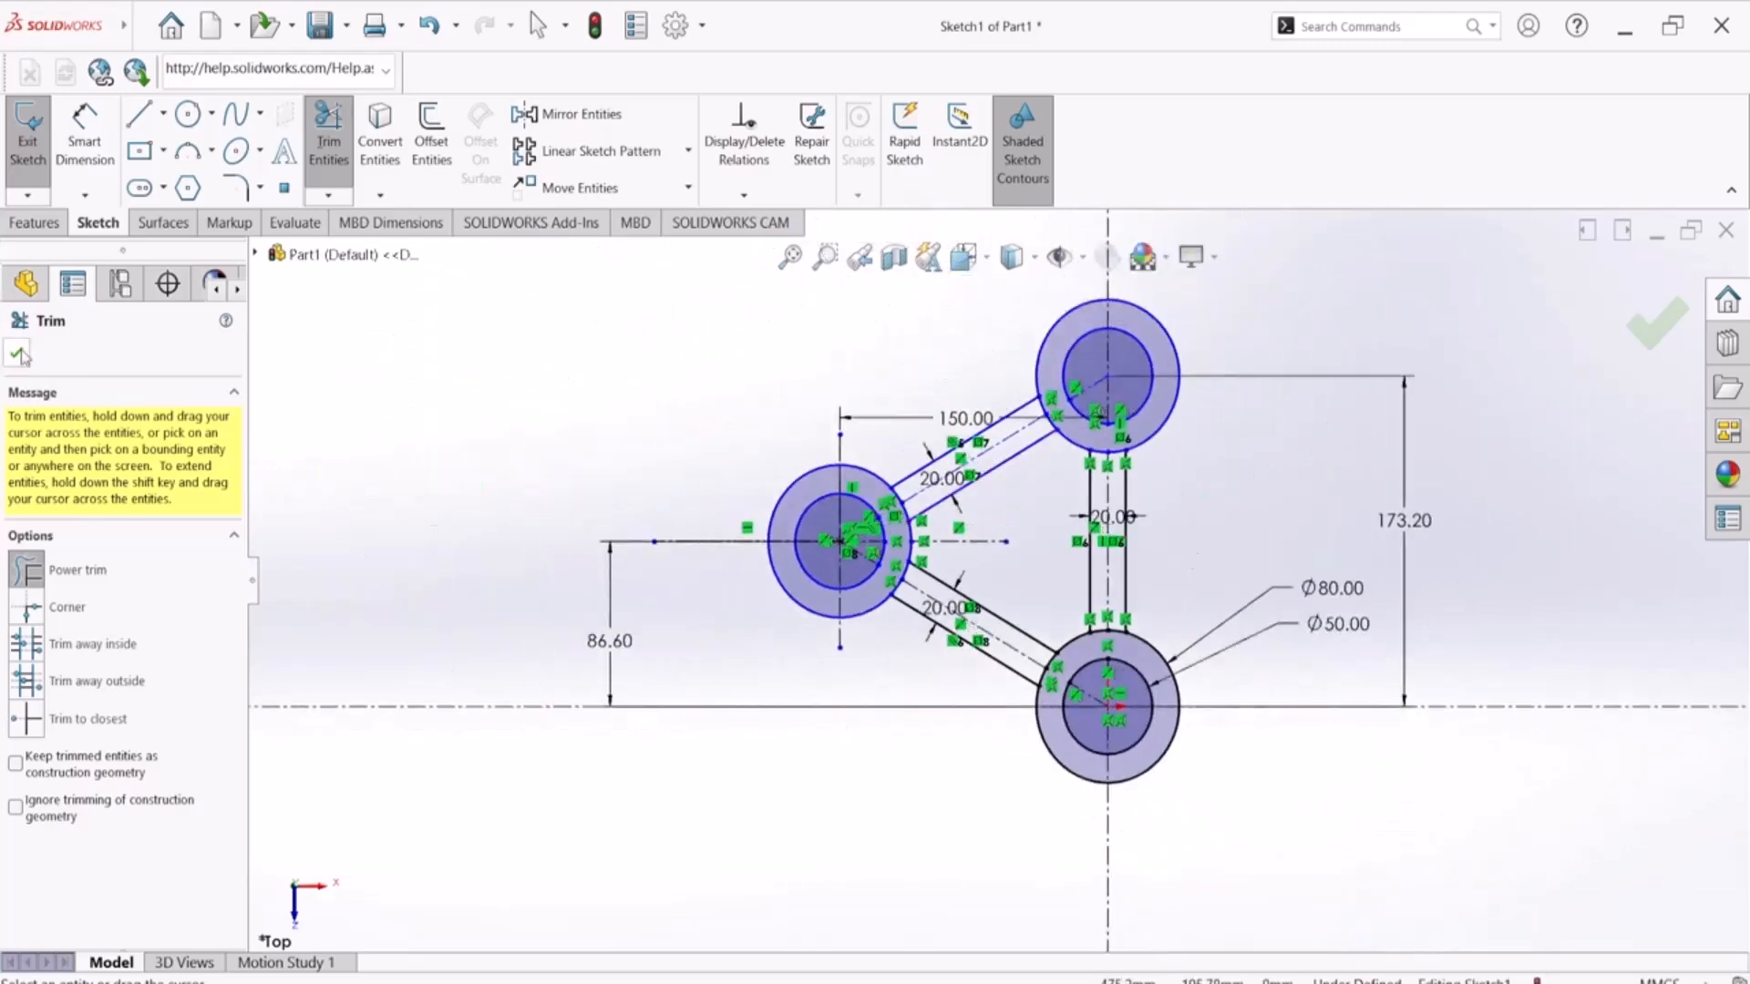
{"action": "left_click", "coordinate": [18, 354]}
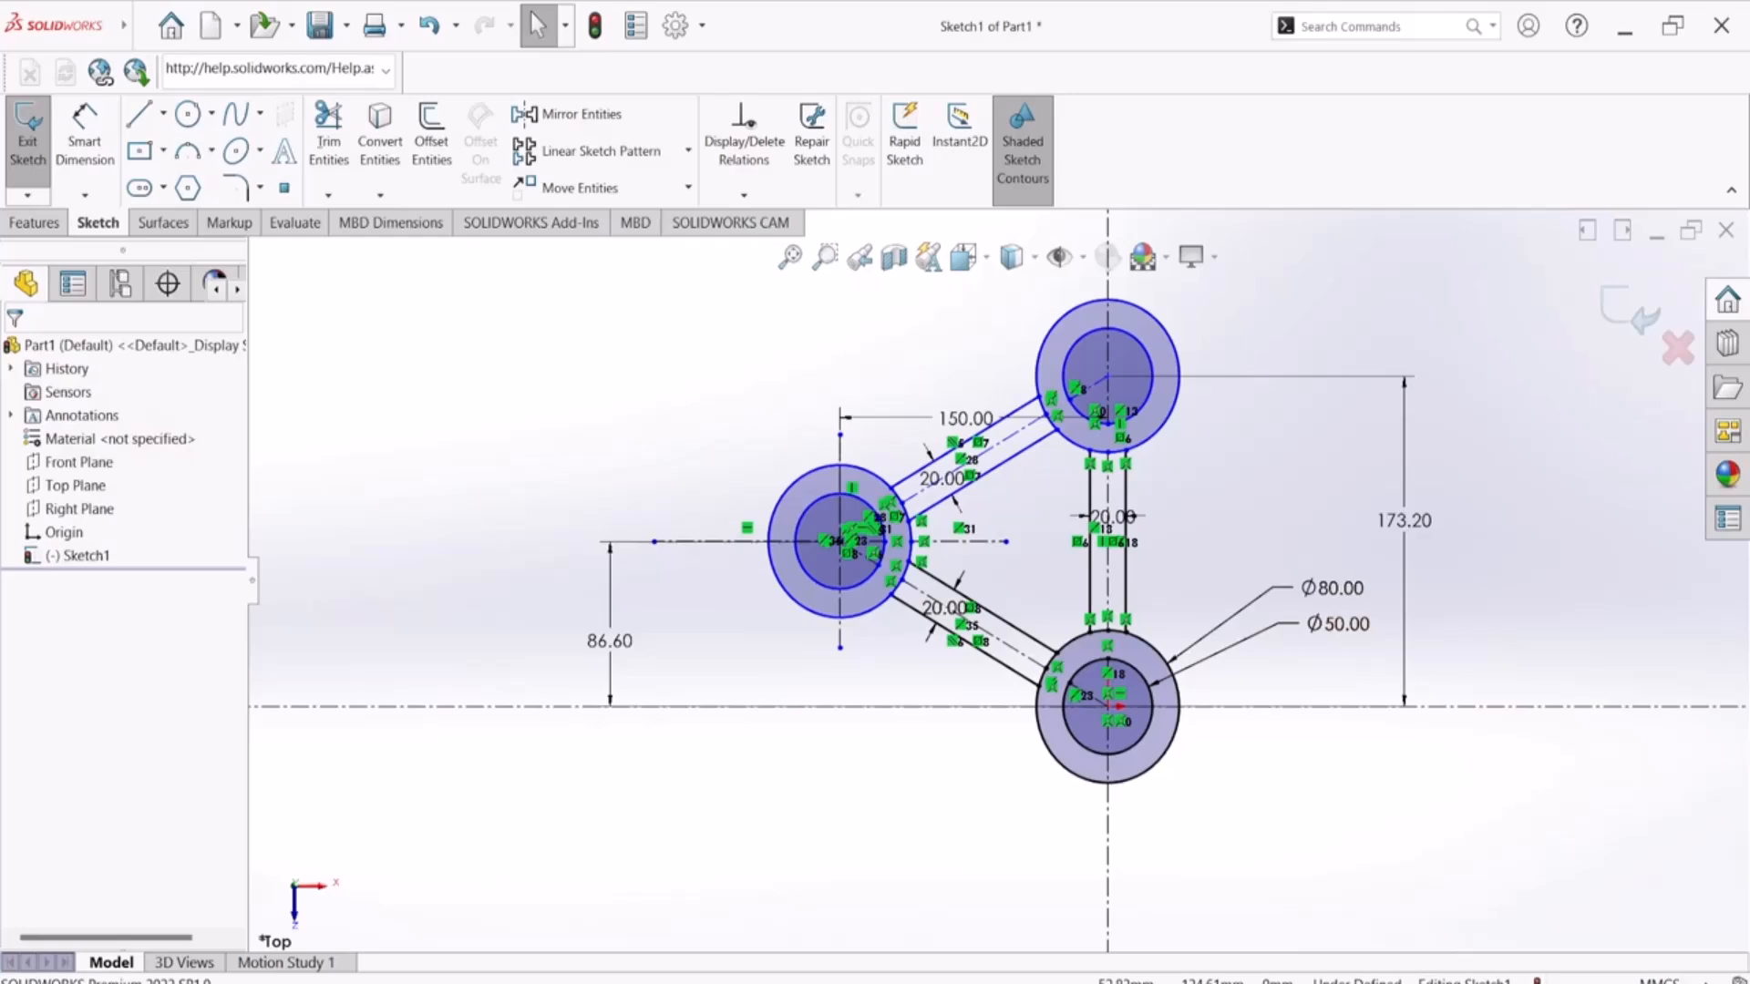
Step: Switch to the Exercise-21 PDF in Adobe Reader and examine the isometric picture and views for the arm and ring heights
{"action": "key", "text": "alt+Tab"}
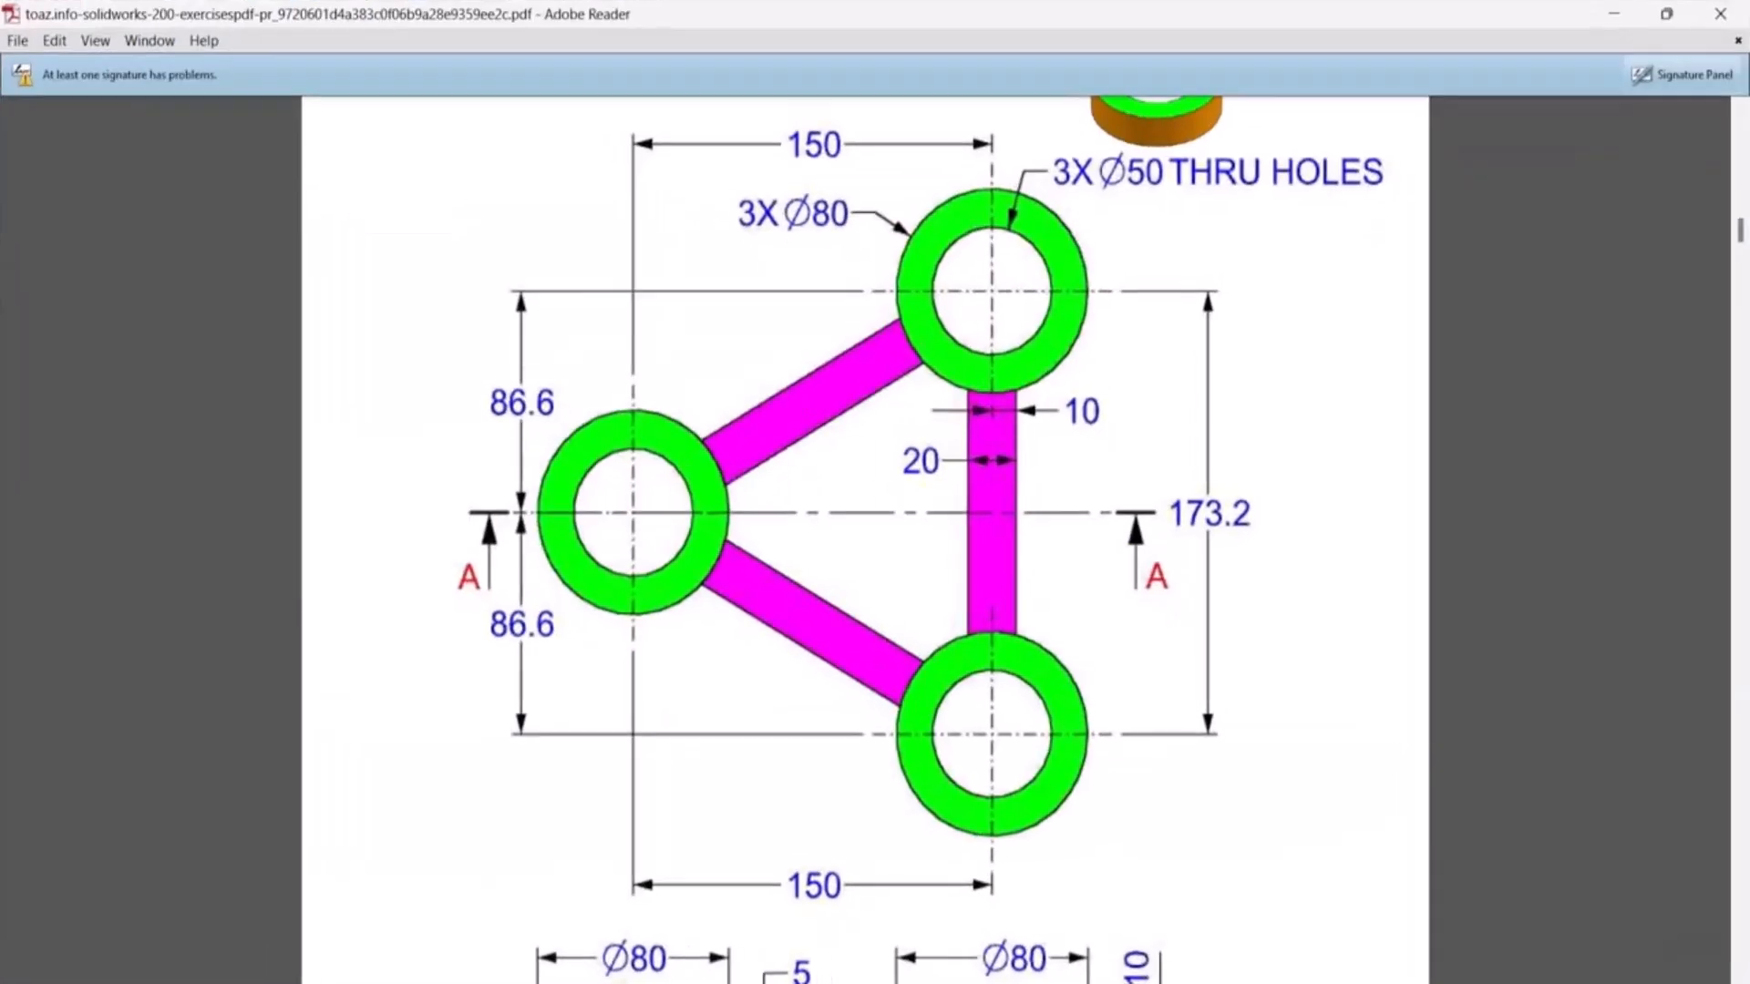
{"action": "scroll", "coordinate": [1102, 533], "scroll_direction": "up", "scroll_amount": 5}
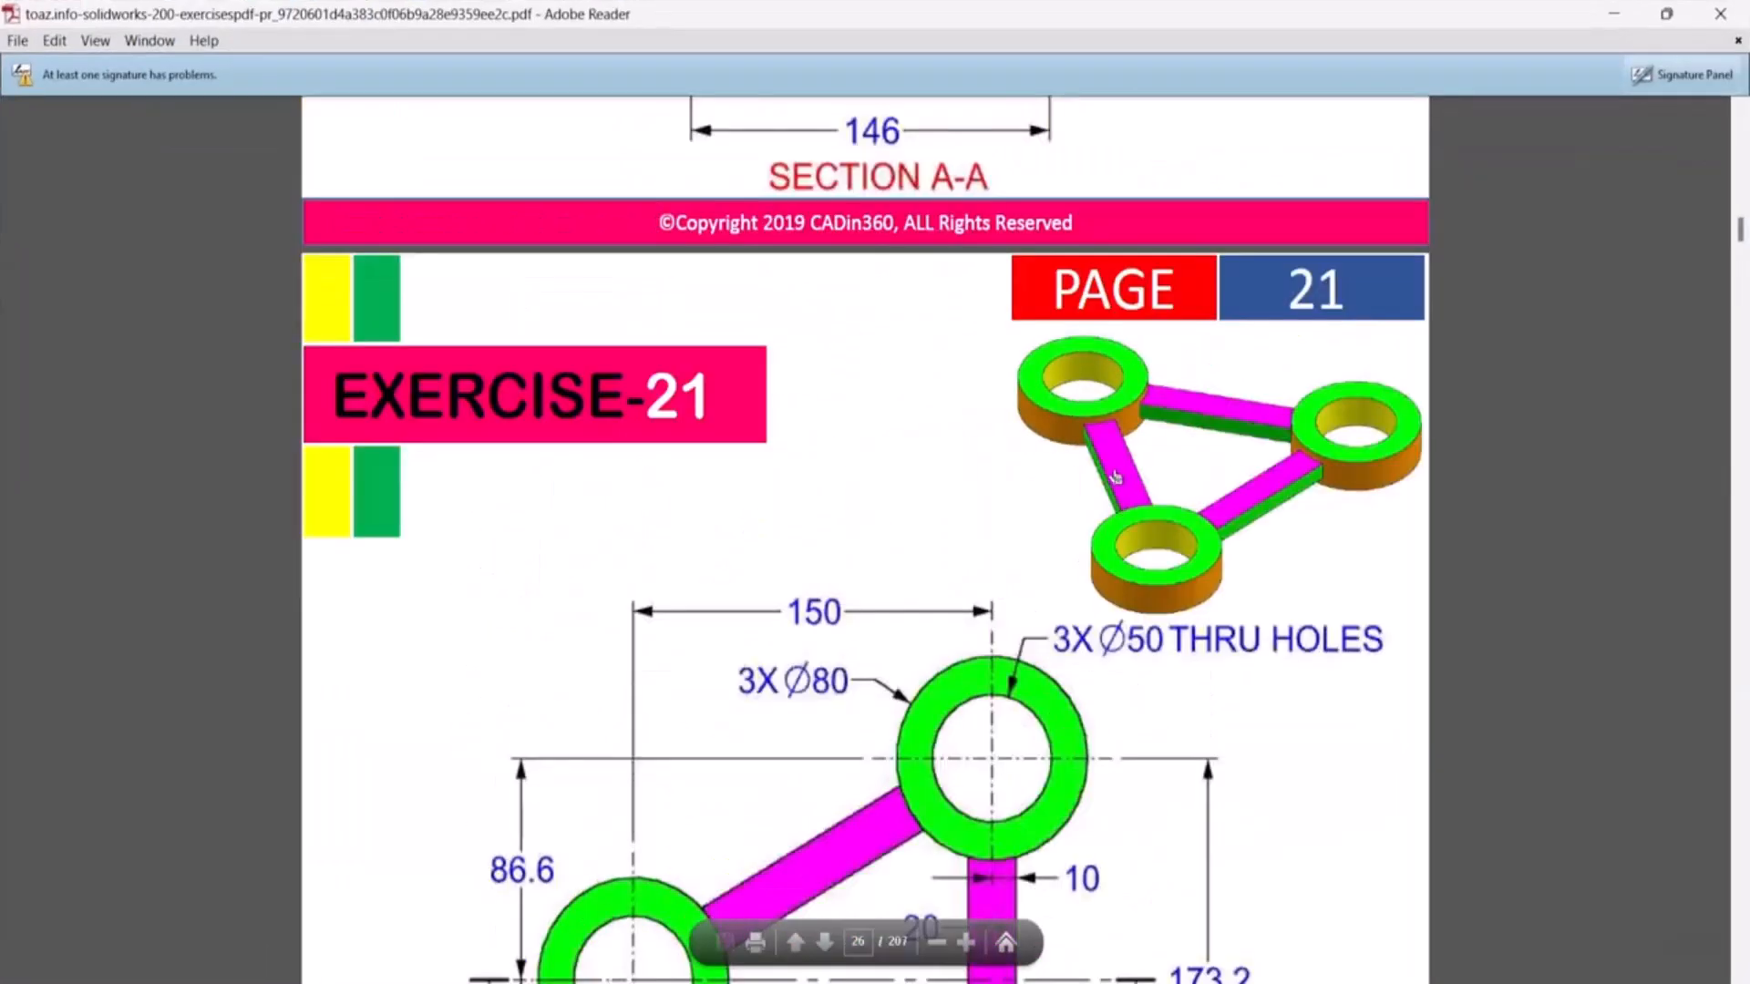
{"action": "scroll", "coordinate": [1116, 477], "scroll_direction": "down", "scroll_amount": 5}
{"action": "scroll", "coordinate": [1115, 477], "scroll_direction": "up", "scroll_amount": 5}
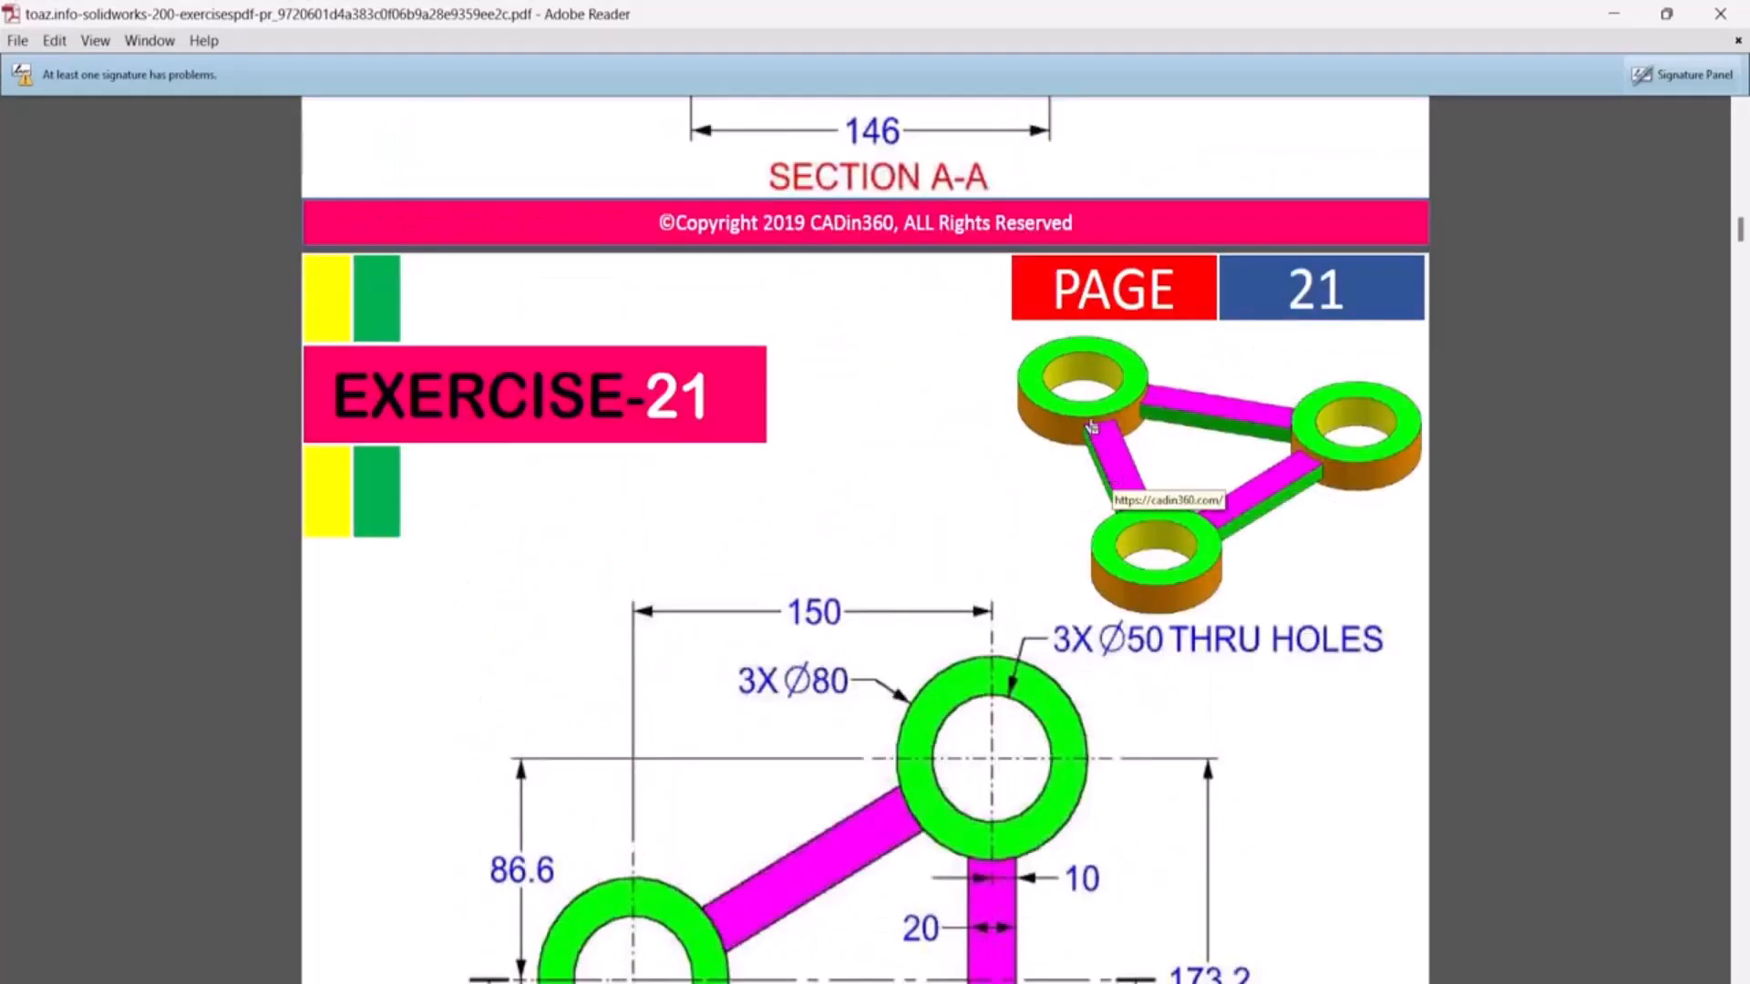
{"action": "scroll", "coordinate": [1098, 474], "scroll_direction": "down", "scroll_amount": 8}
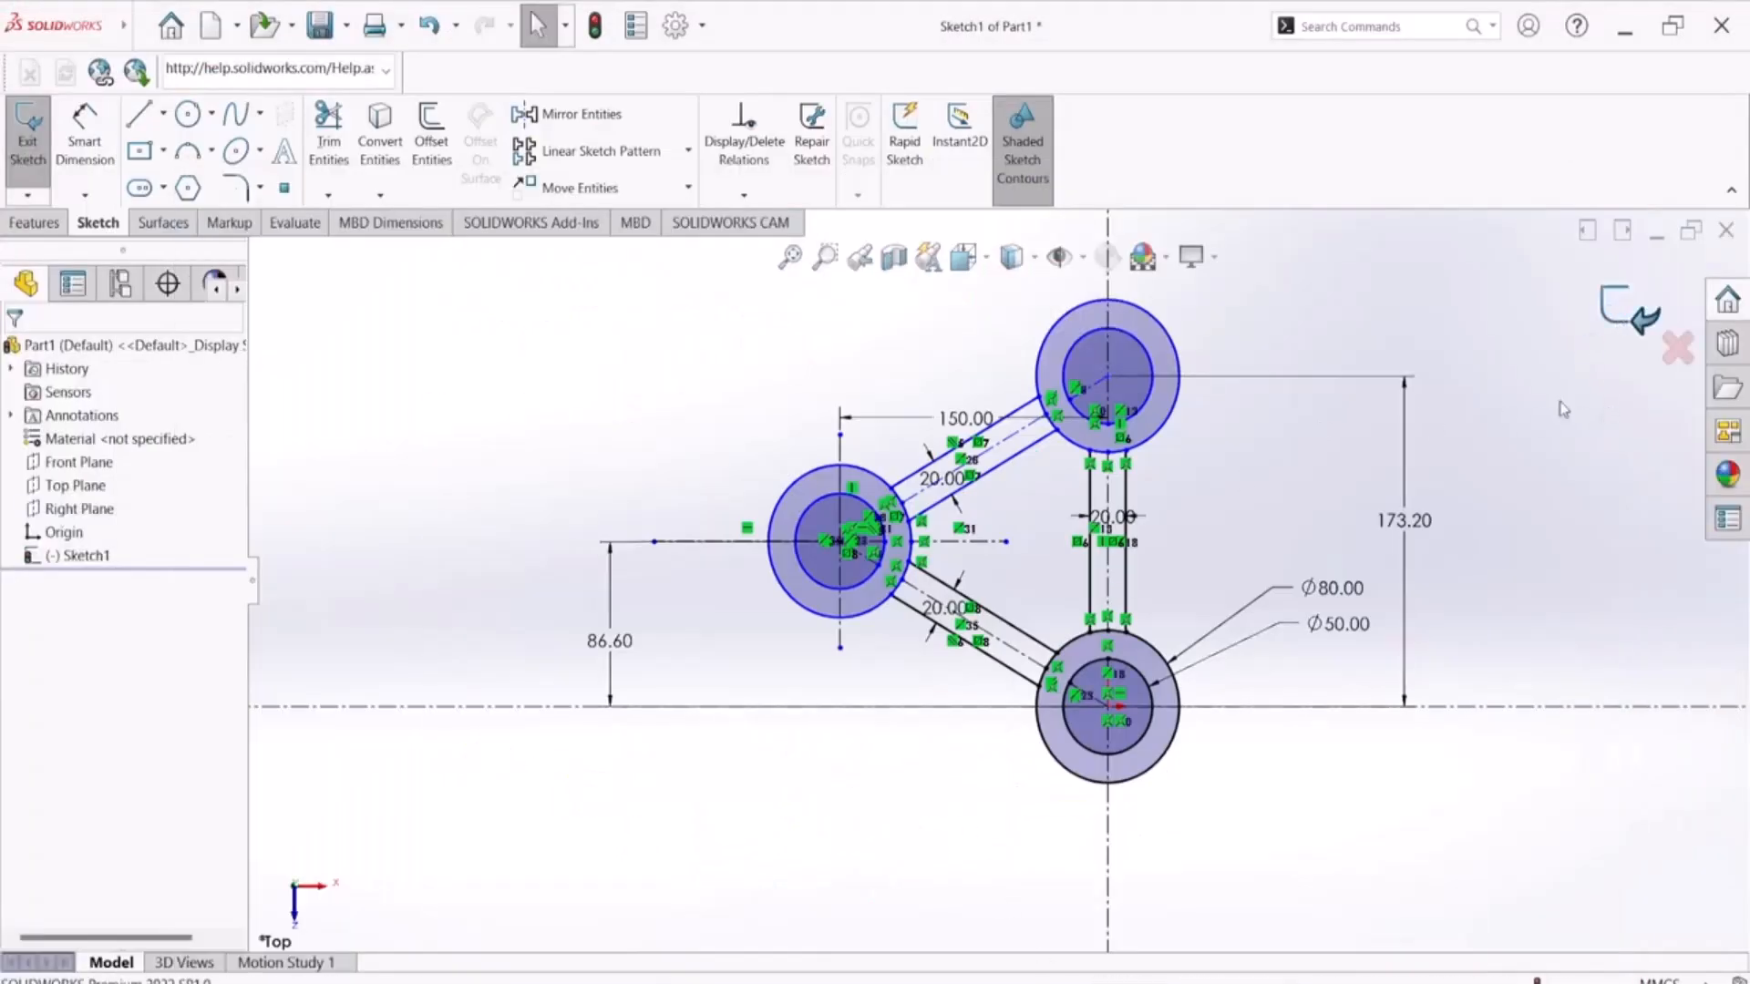
Step: Exit the finished sketch and show the part in isometric orientation
{"action": "left_click", "coordinate": [1627, 310]}
{"action": "key", "text": "space"}
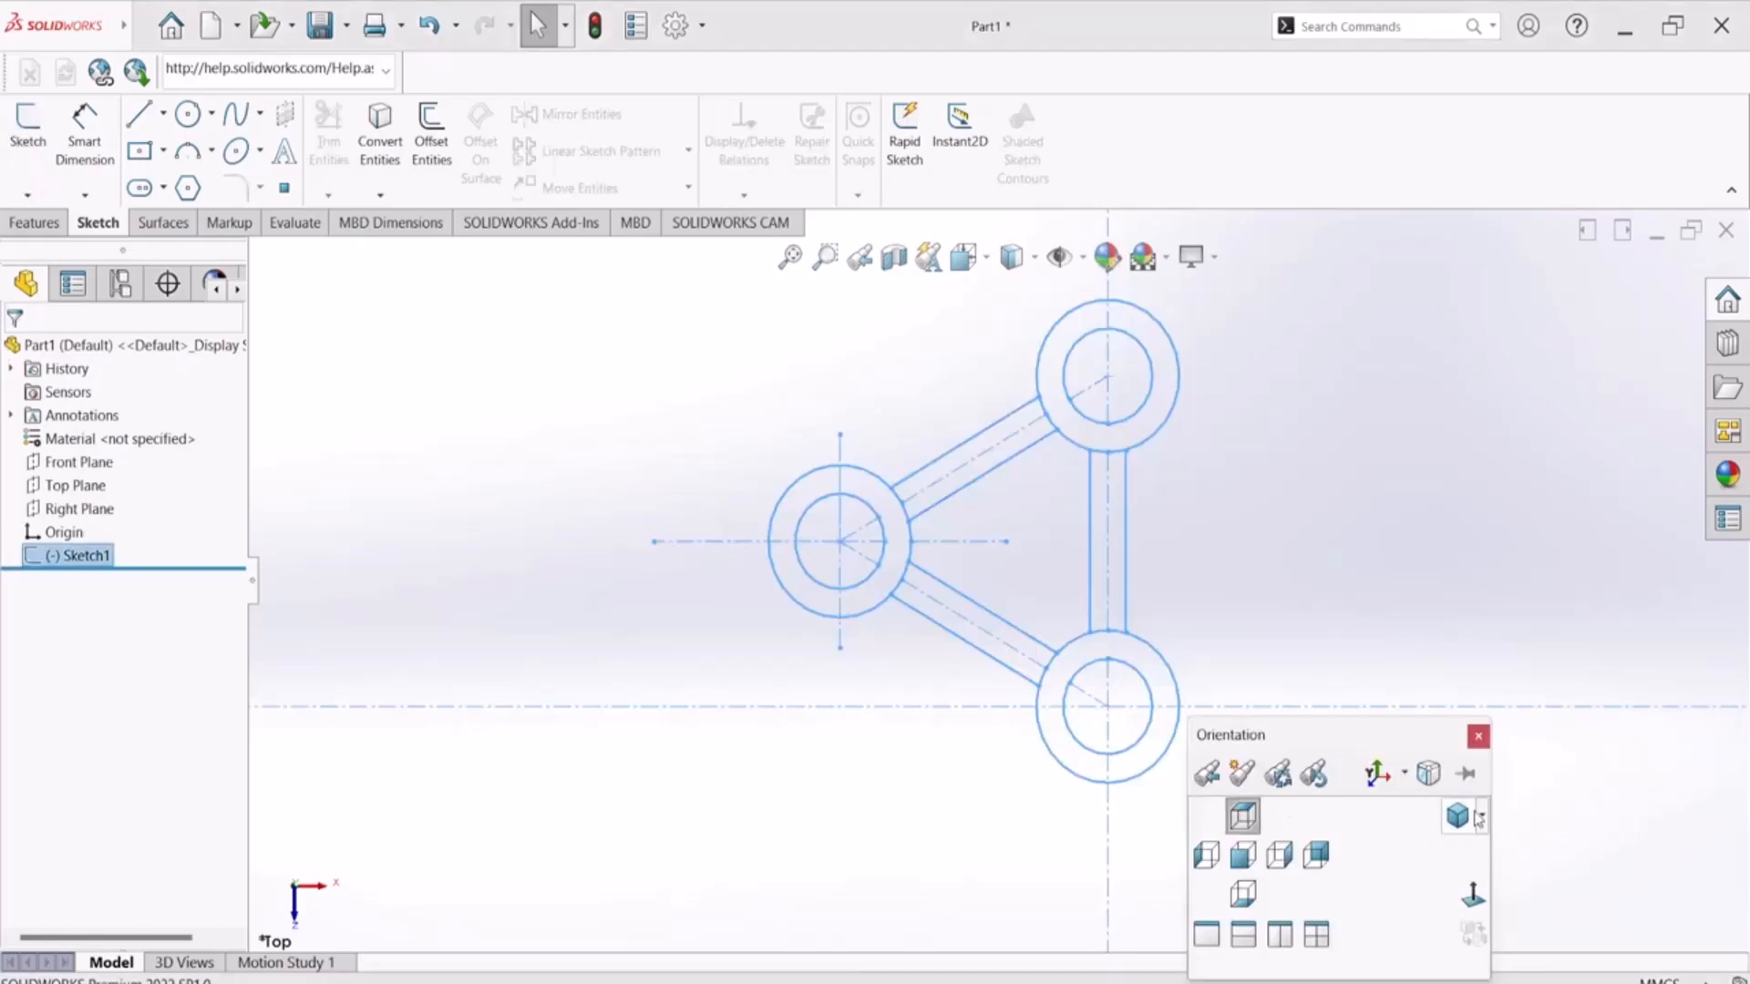
{"action": "left_click", "coordinate": [1442, 818]}
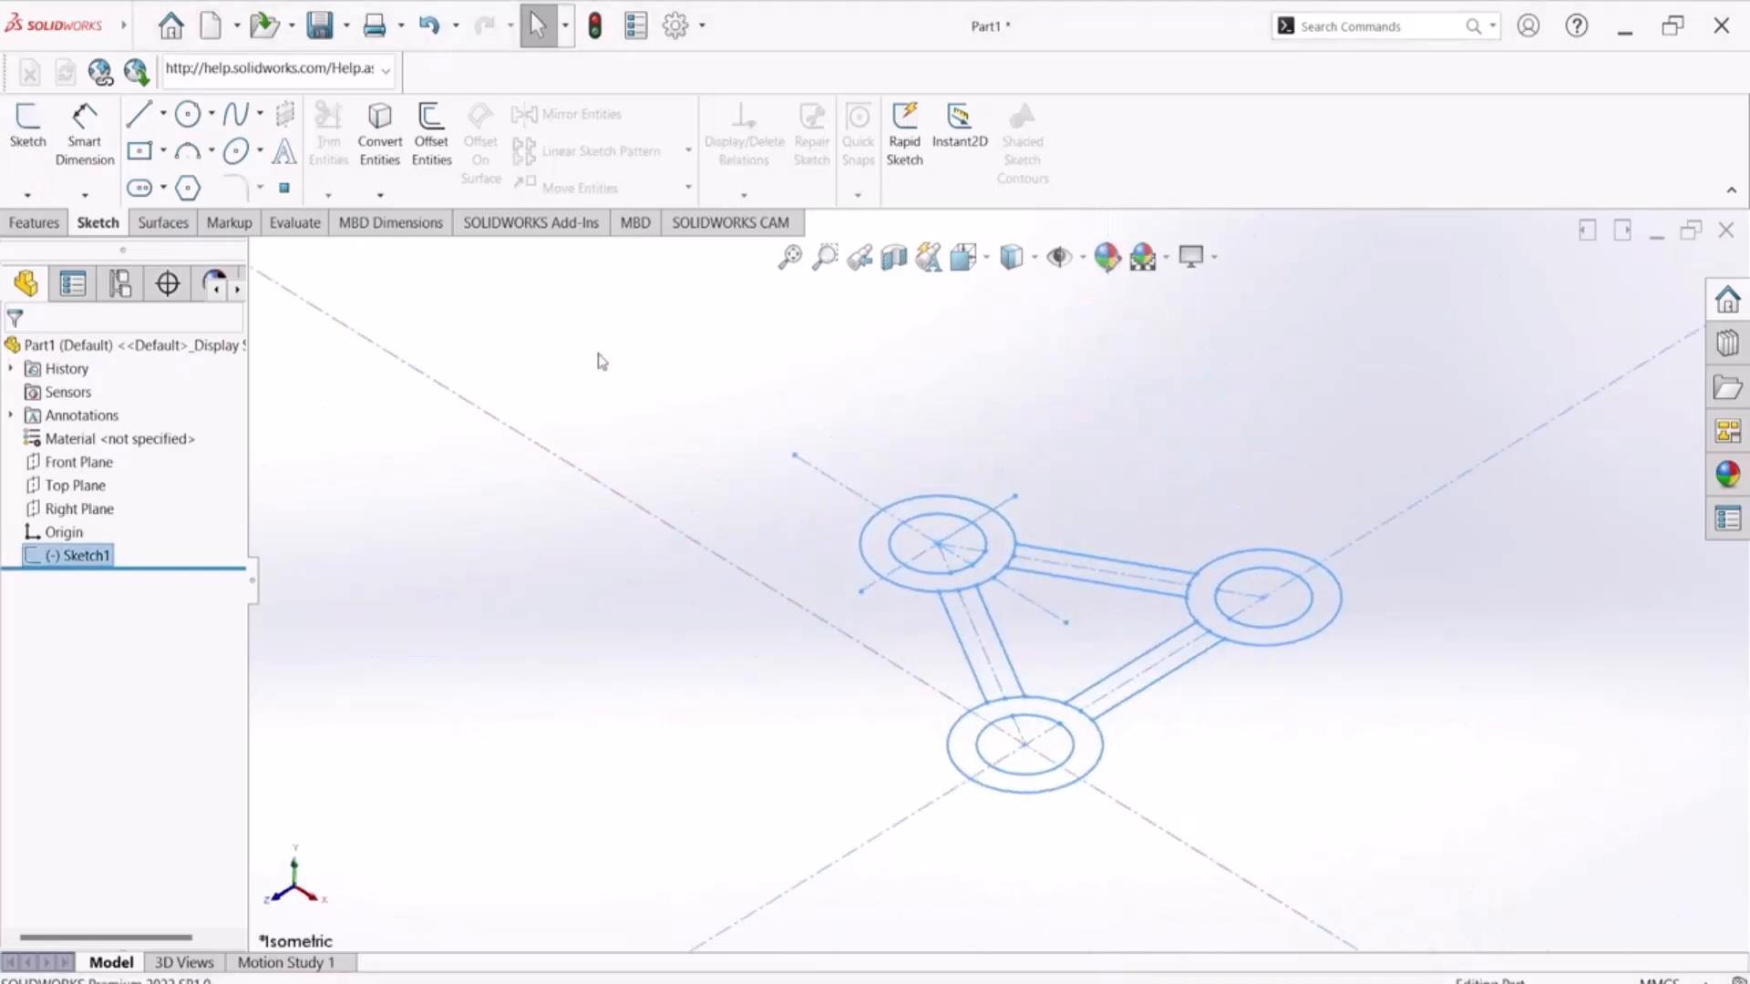
Step: Extrude the three arm regions between the rings with a Mid Plane boss extrude, 5 mm deep
{"action": "left_click", "coordinate": [34, 222]}
{"action": "left_click", "coordinate": [36, 132]}
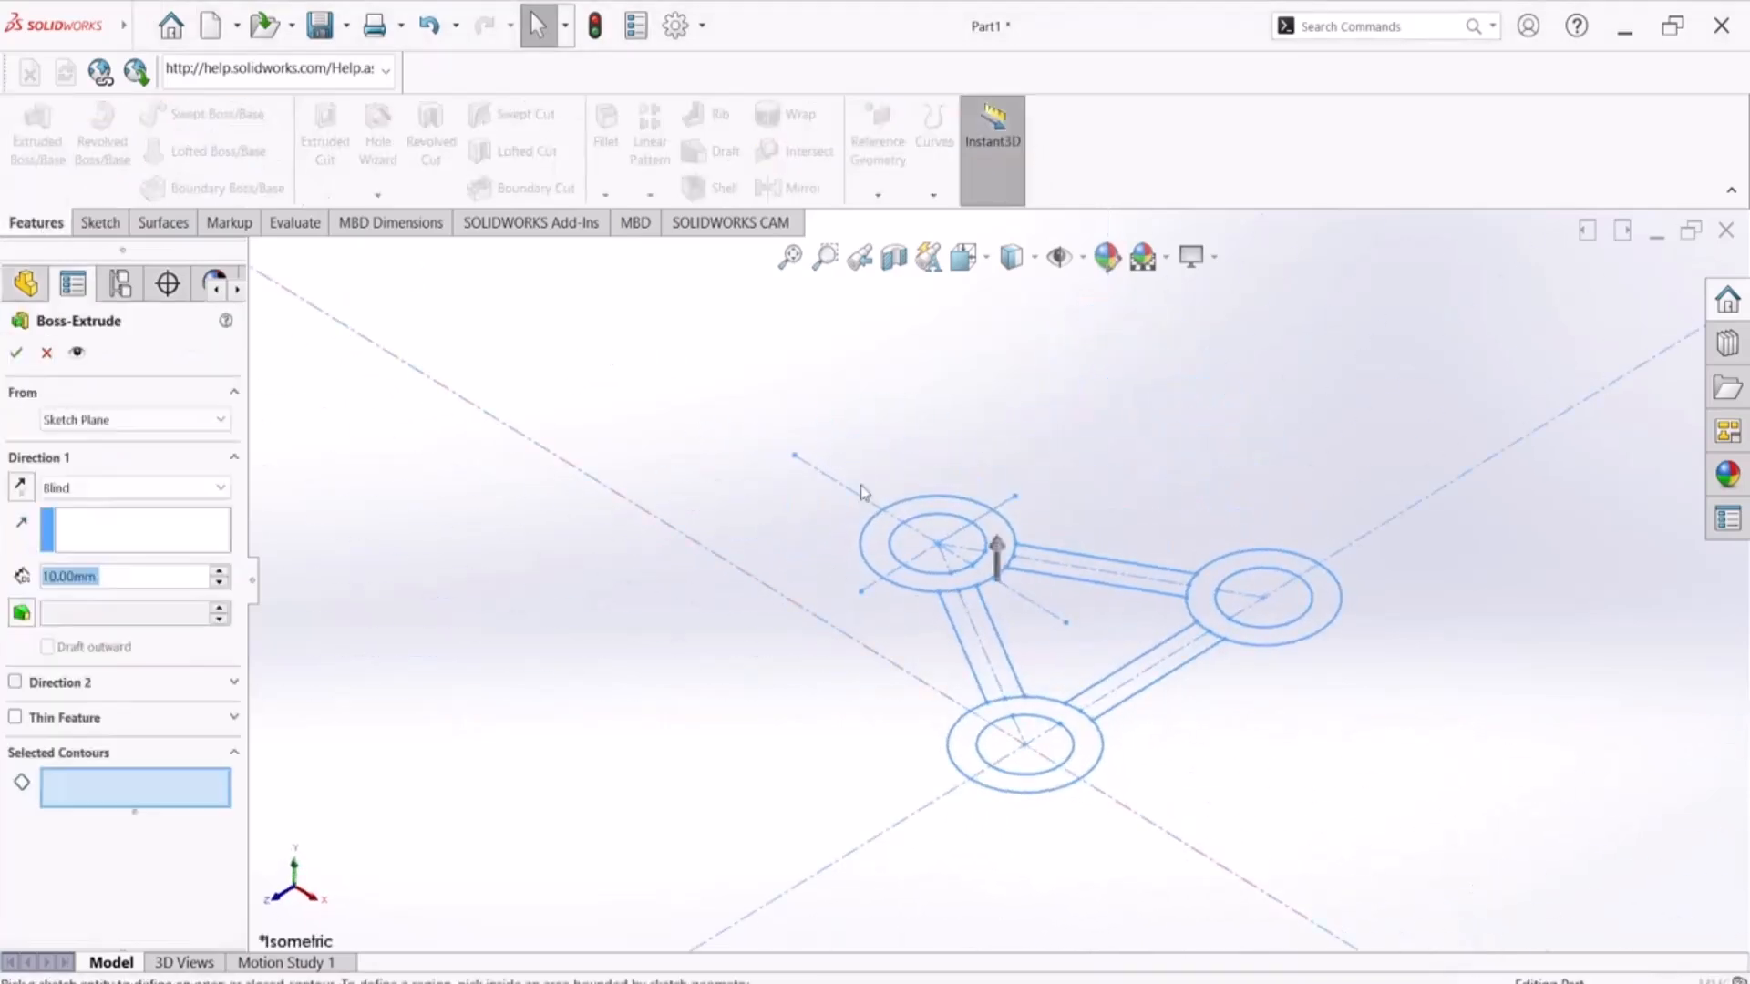
{"action": "left_click", "coordinate": [985, 634]}
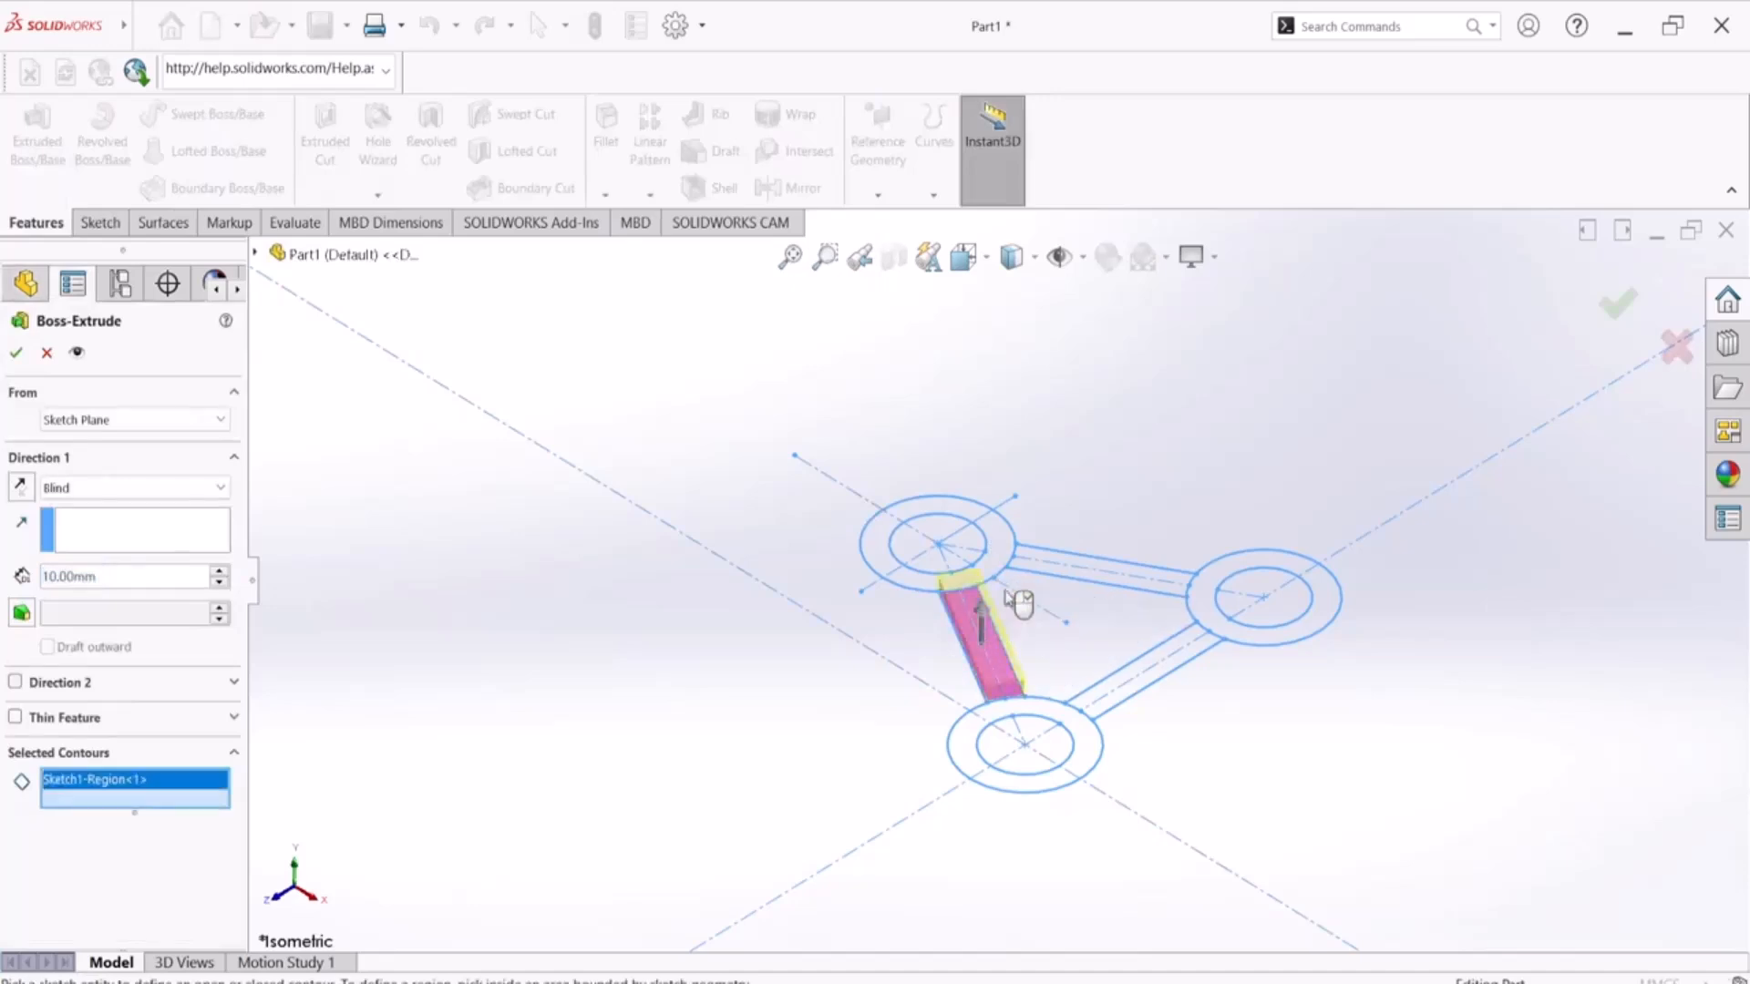
{"action": "left_click", "coordinate": [1075, 569]}
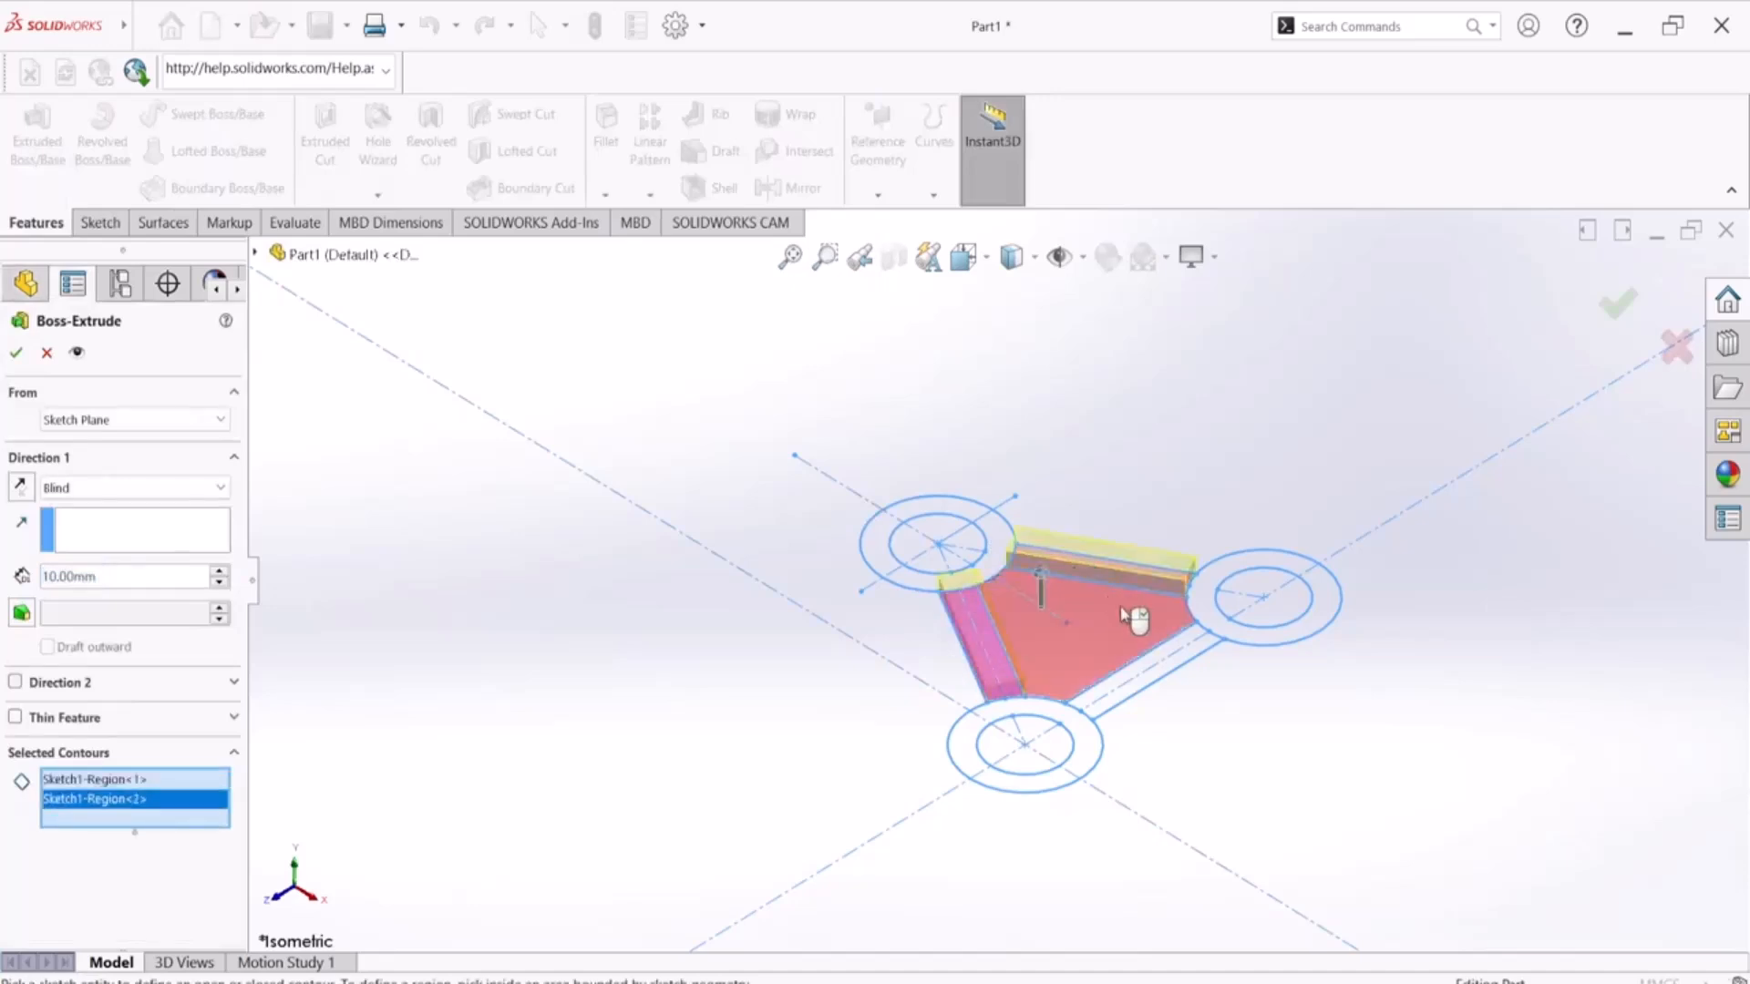
{"action": "left_click", "coordinate": [1157, 670]}
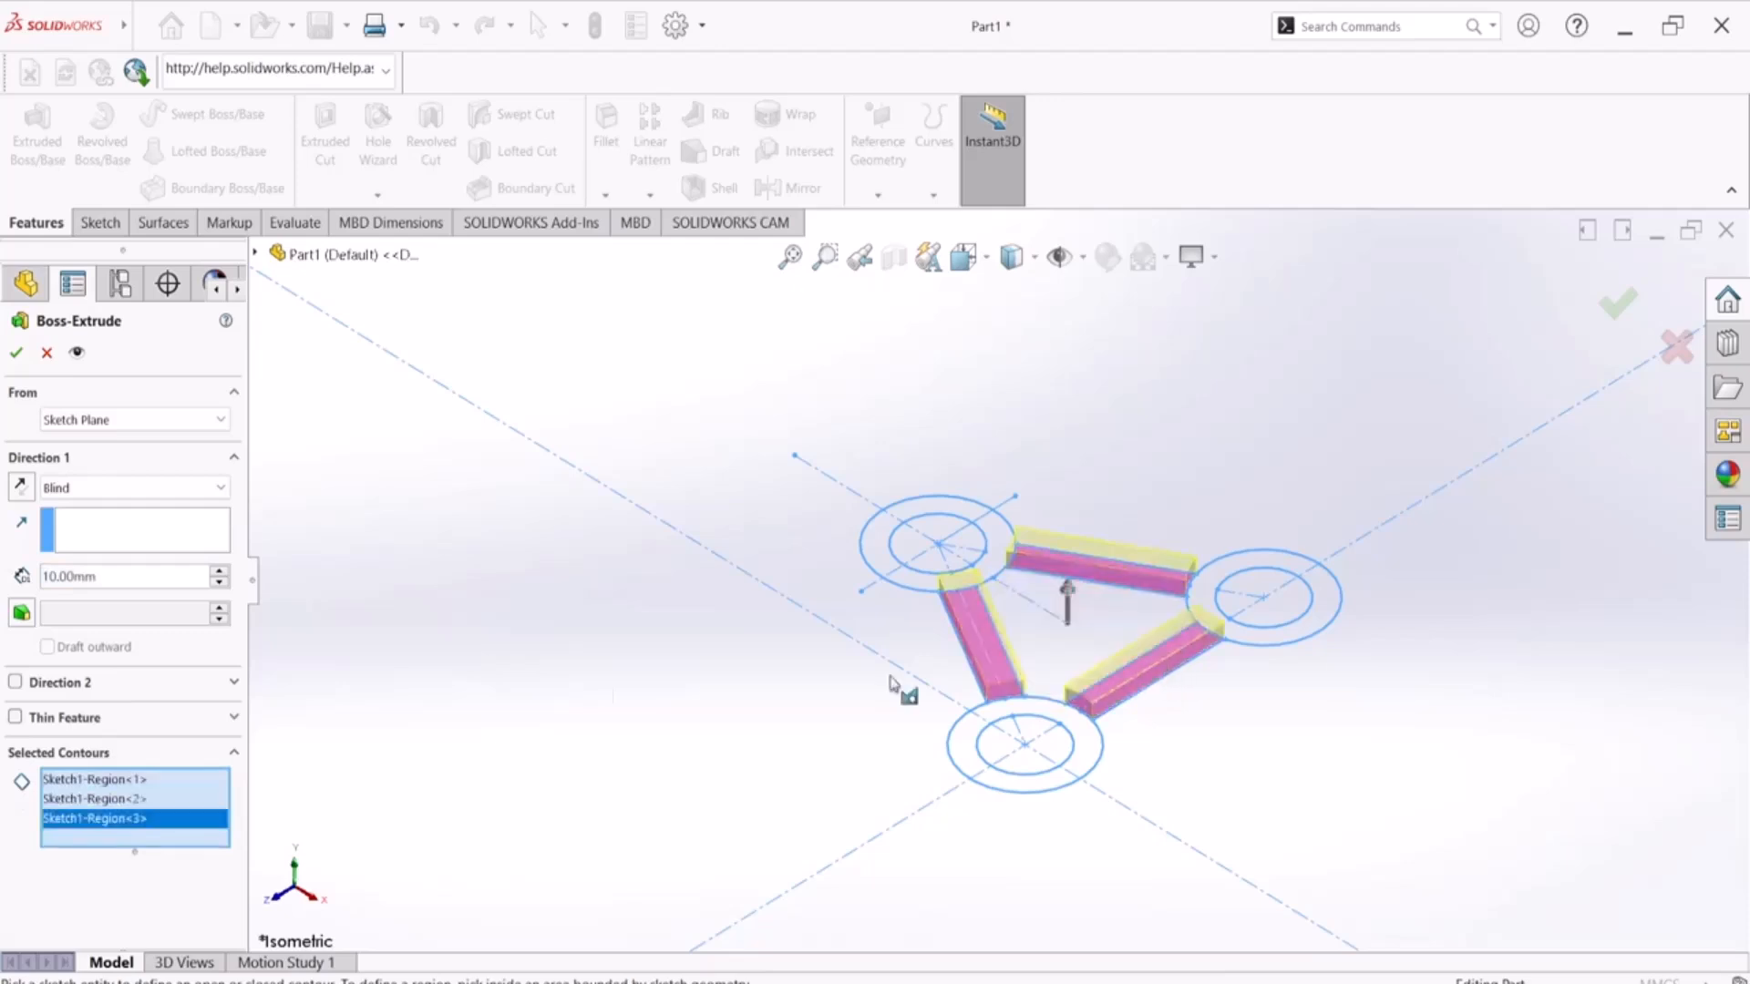
{"action": "left_click", "coordinate": [132, 487]}
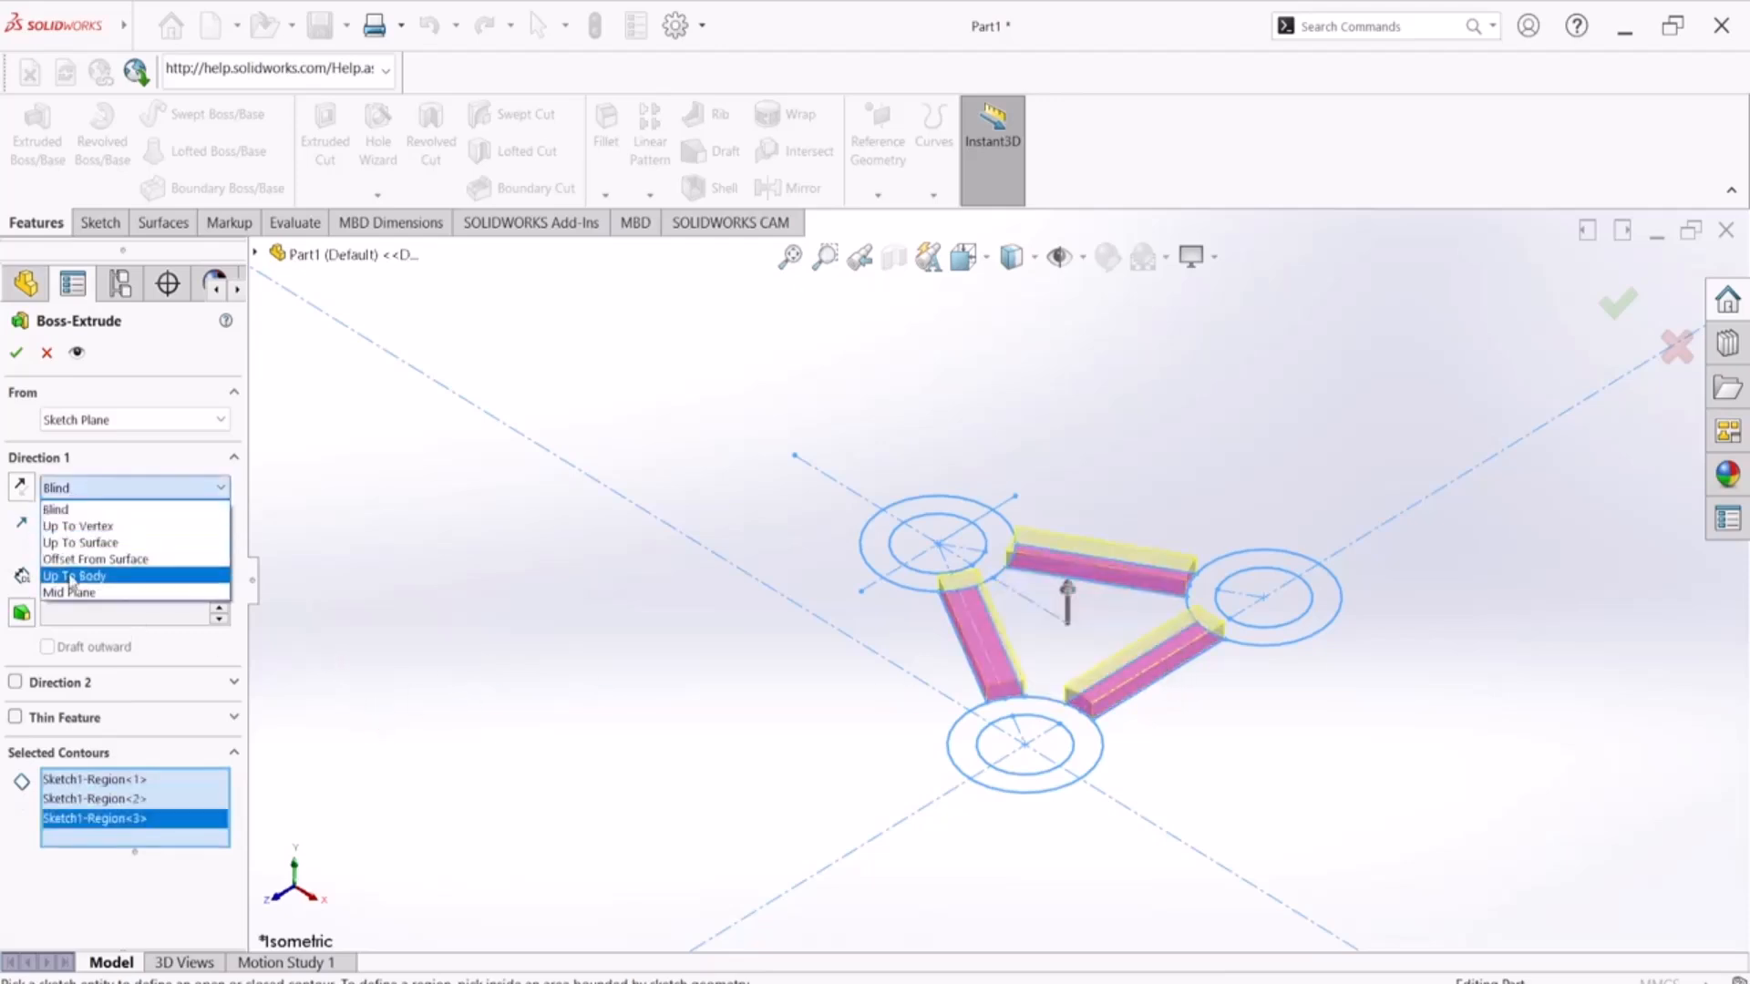
{"action": "left_click", "coordinate": [114, 585]}
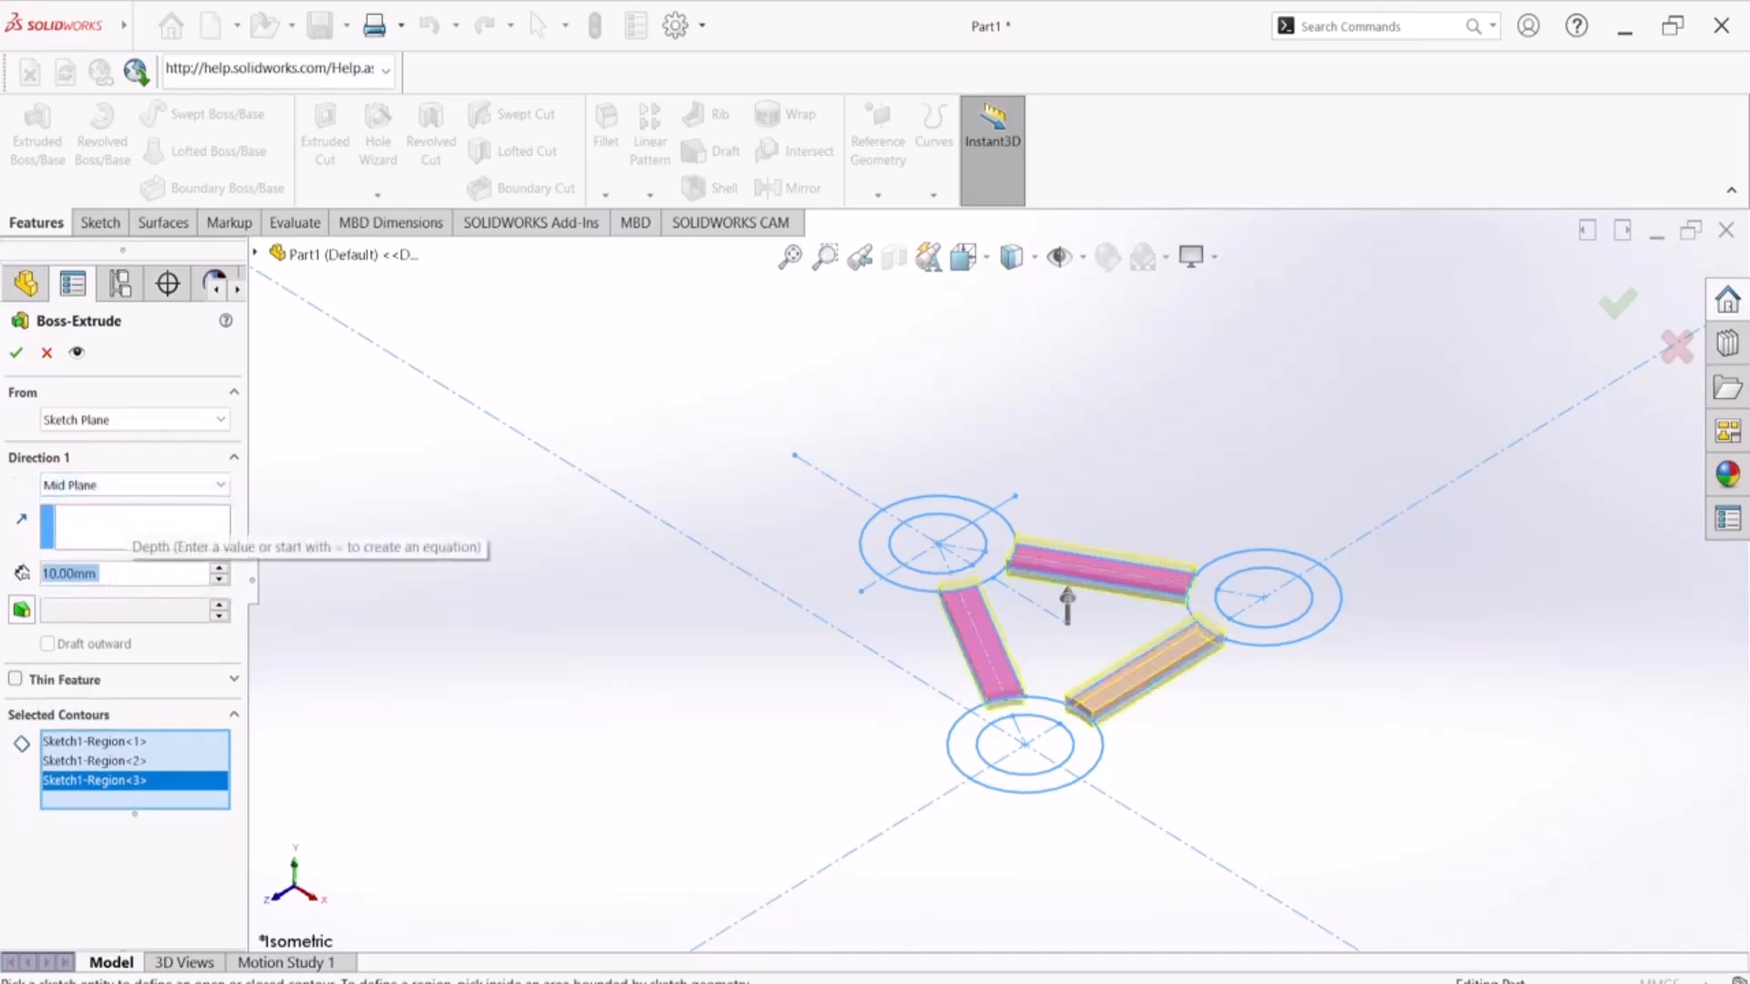
{"action": "type", "text": "5"}
{"action": "key", "text": "Return"}
{"action": "left_click", "coordinate": [15, 353]}
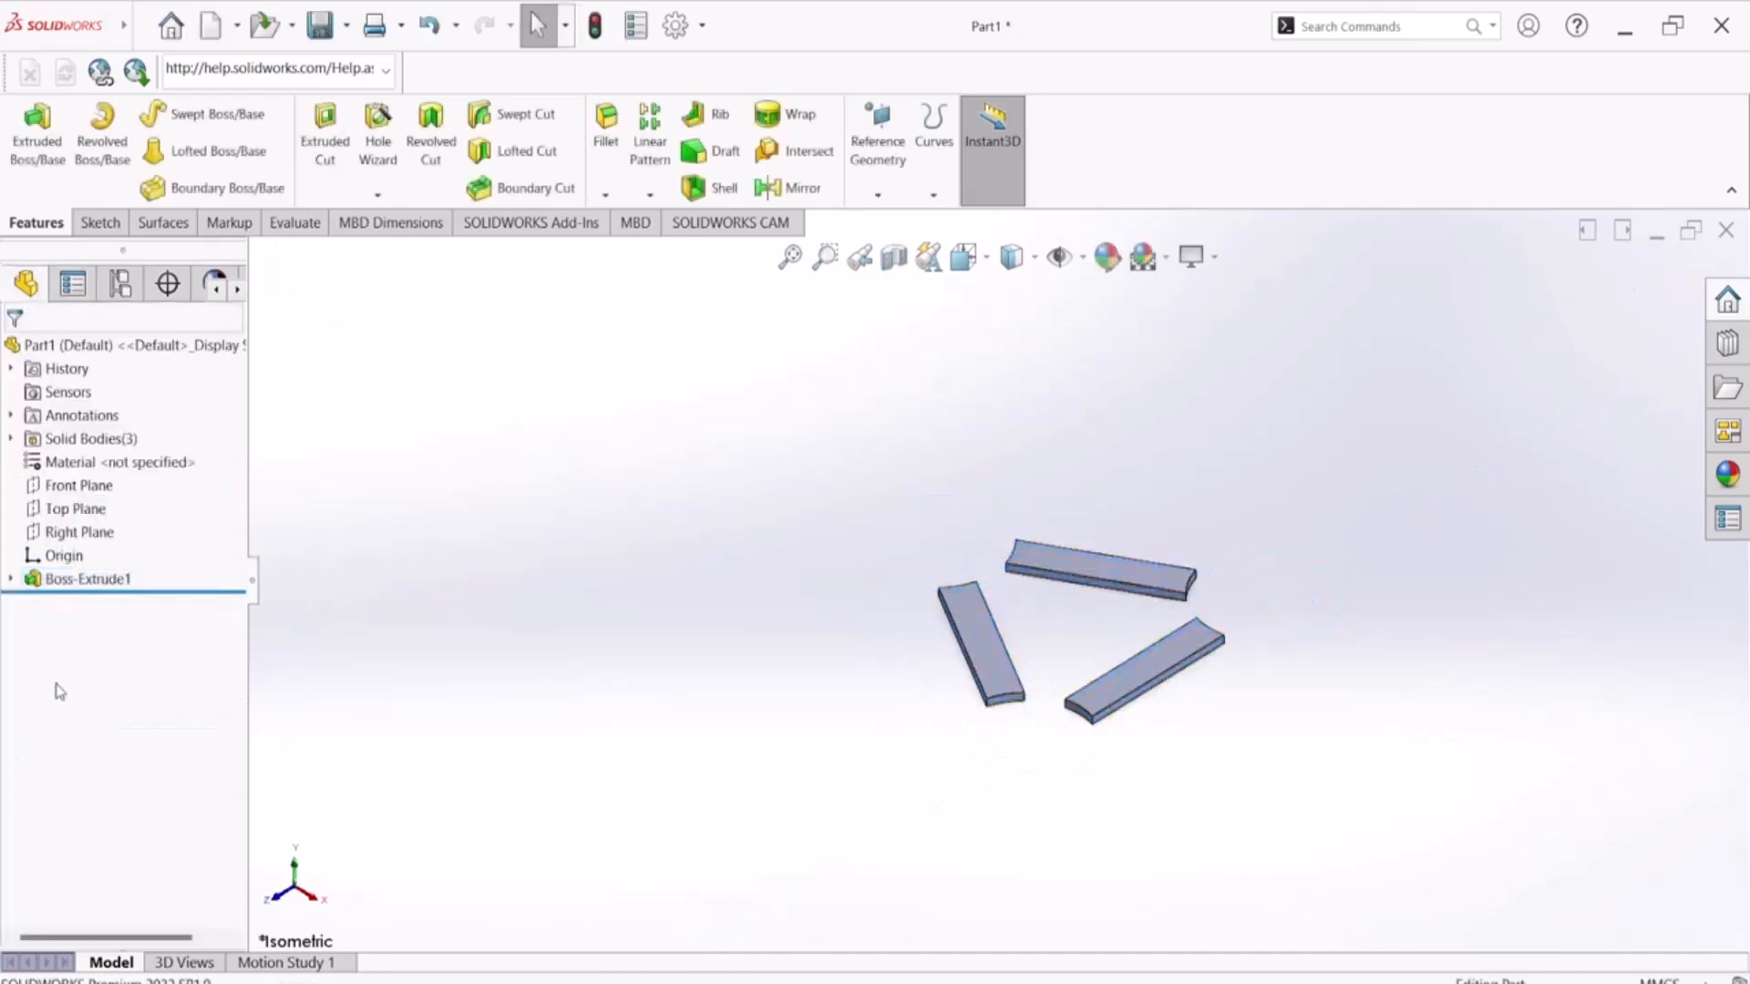
Step: Reuse the arms' sketch to extrude the three ring regions with a Mid Plane boss extrude, 10 mm deep, merged with the arms
{"action": "left_click", "coordinate": [10, 579]}
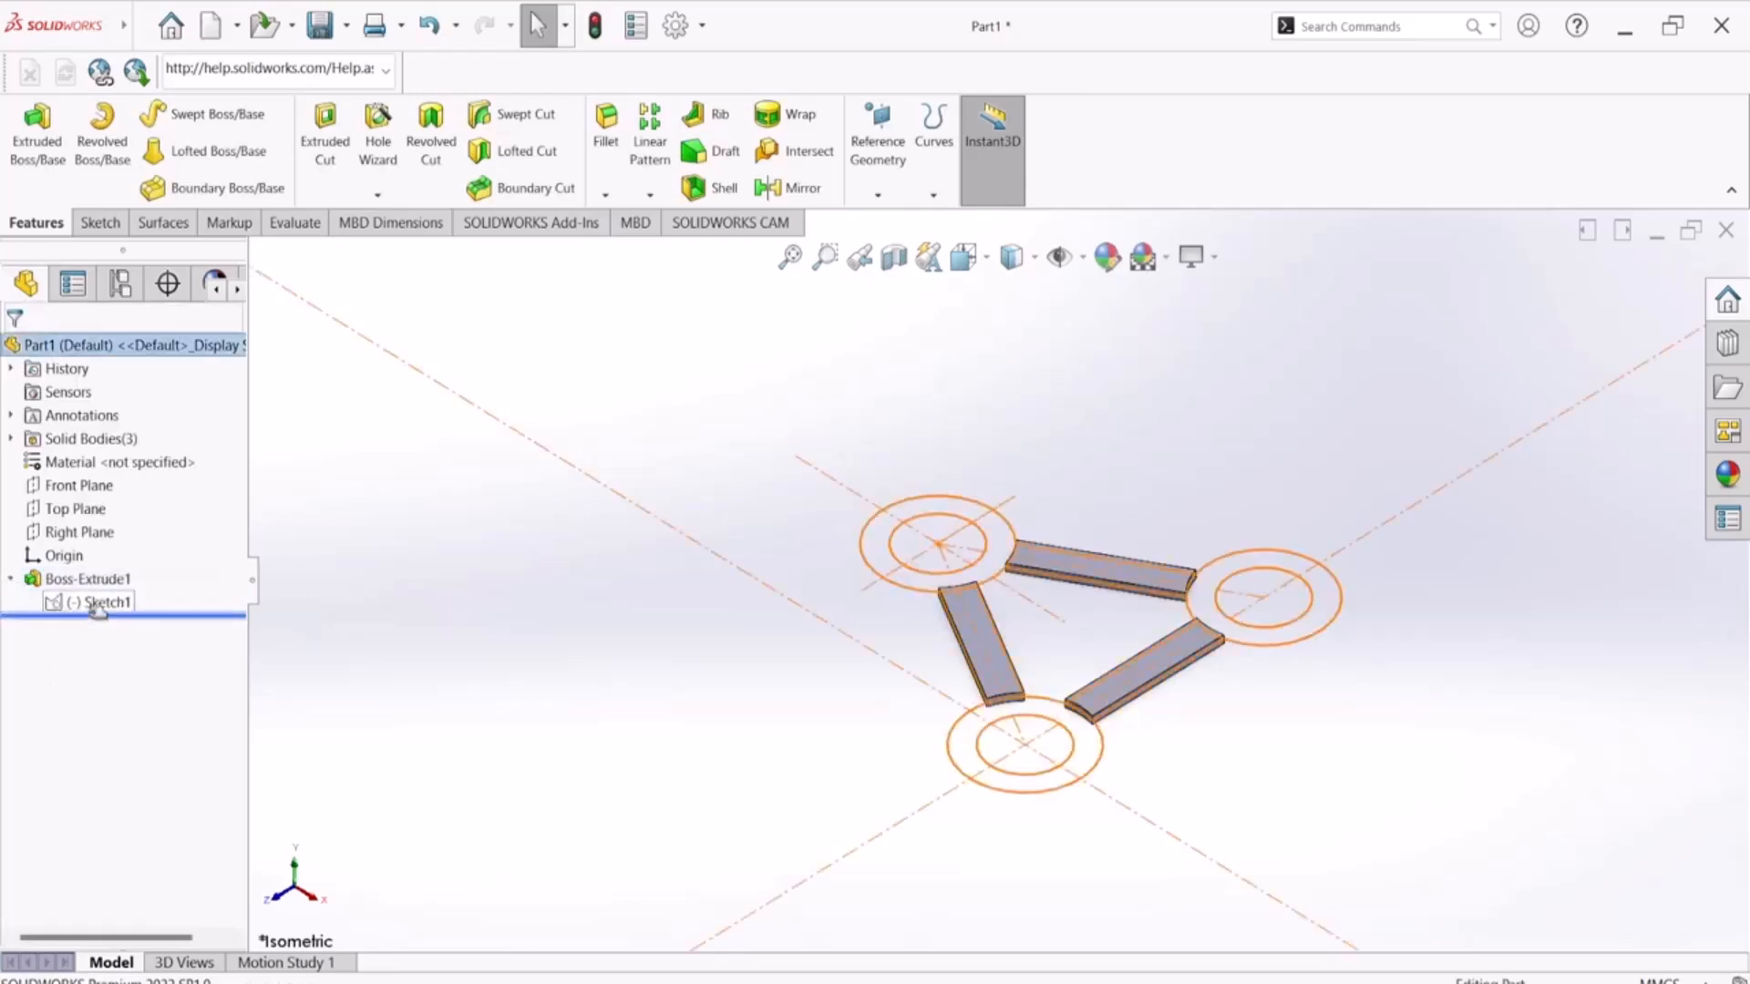
{"action": "left_click", "coordinate": [36, 132]}
{"action": "left_click", "coordinate": [19, 353]}
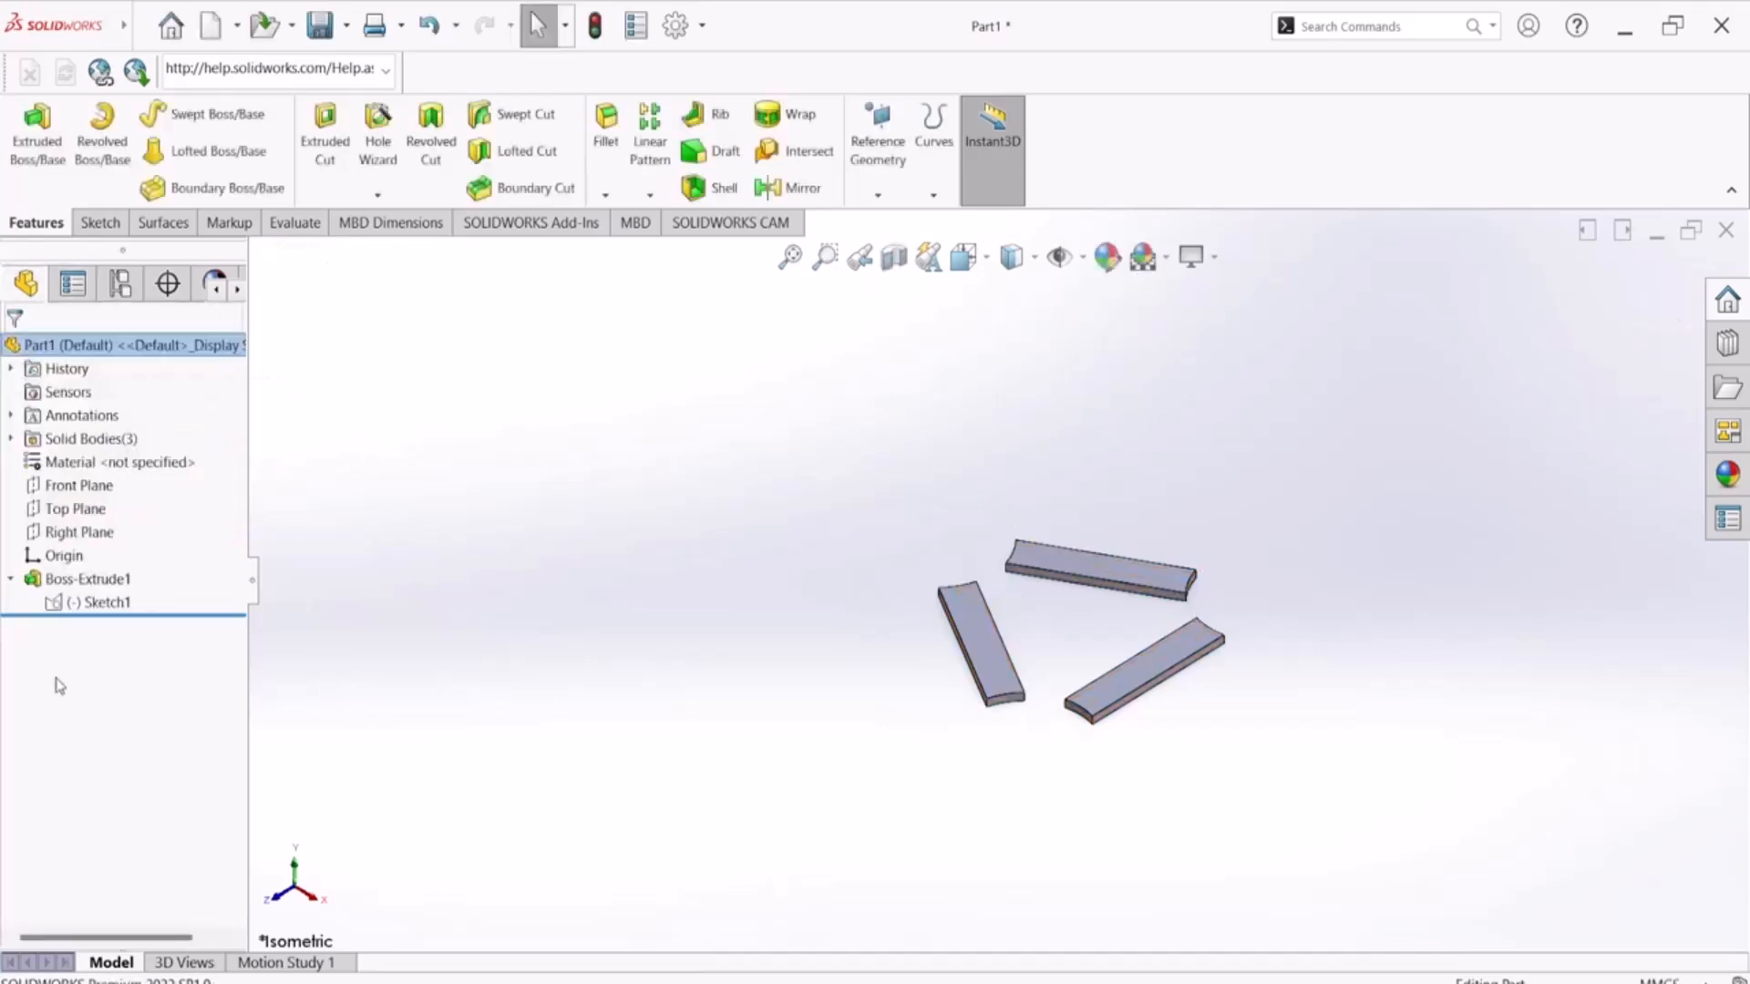
{"action": "left_click", "coordinate": [91, 602]}
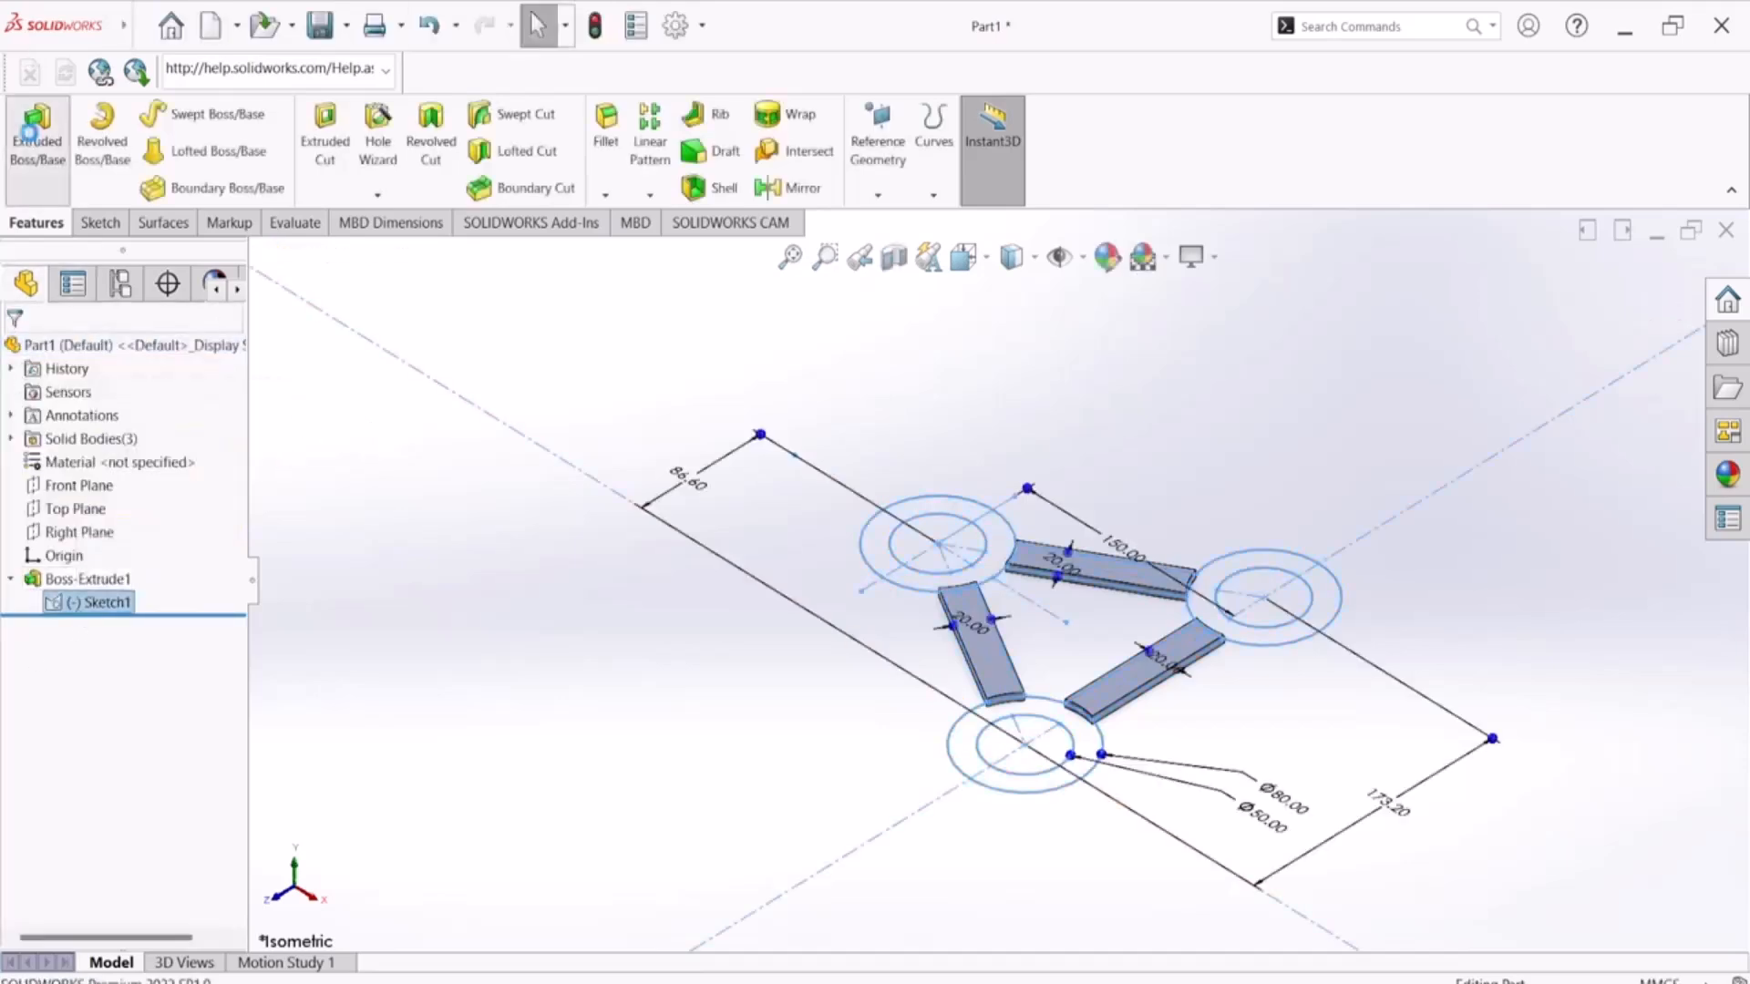
{"action": "left_click", "coordinate": [36, 132]}
{"action": "scroll", "coordinate": [922, 557], "scroll_direction": "down", "scroll_amount": 5}
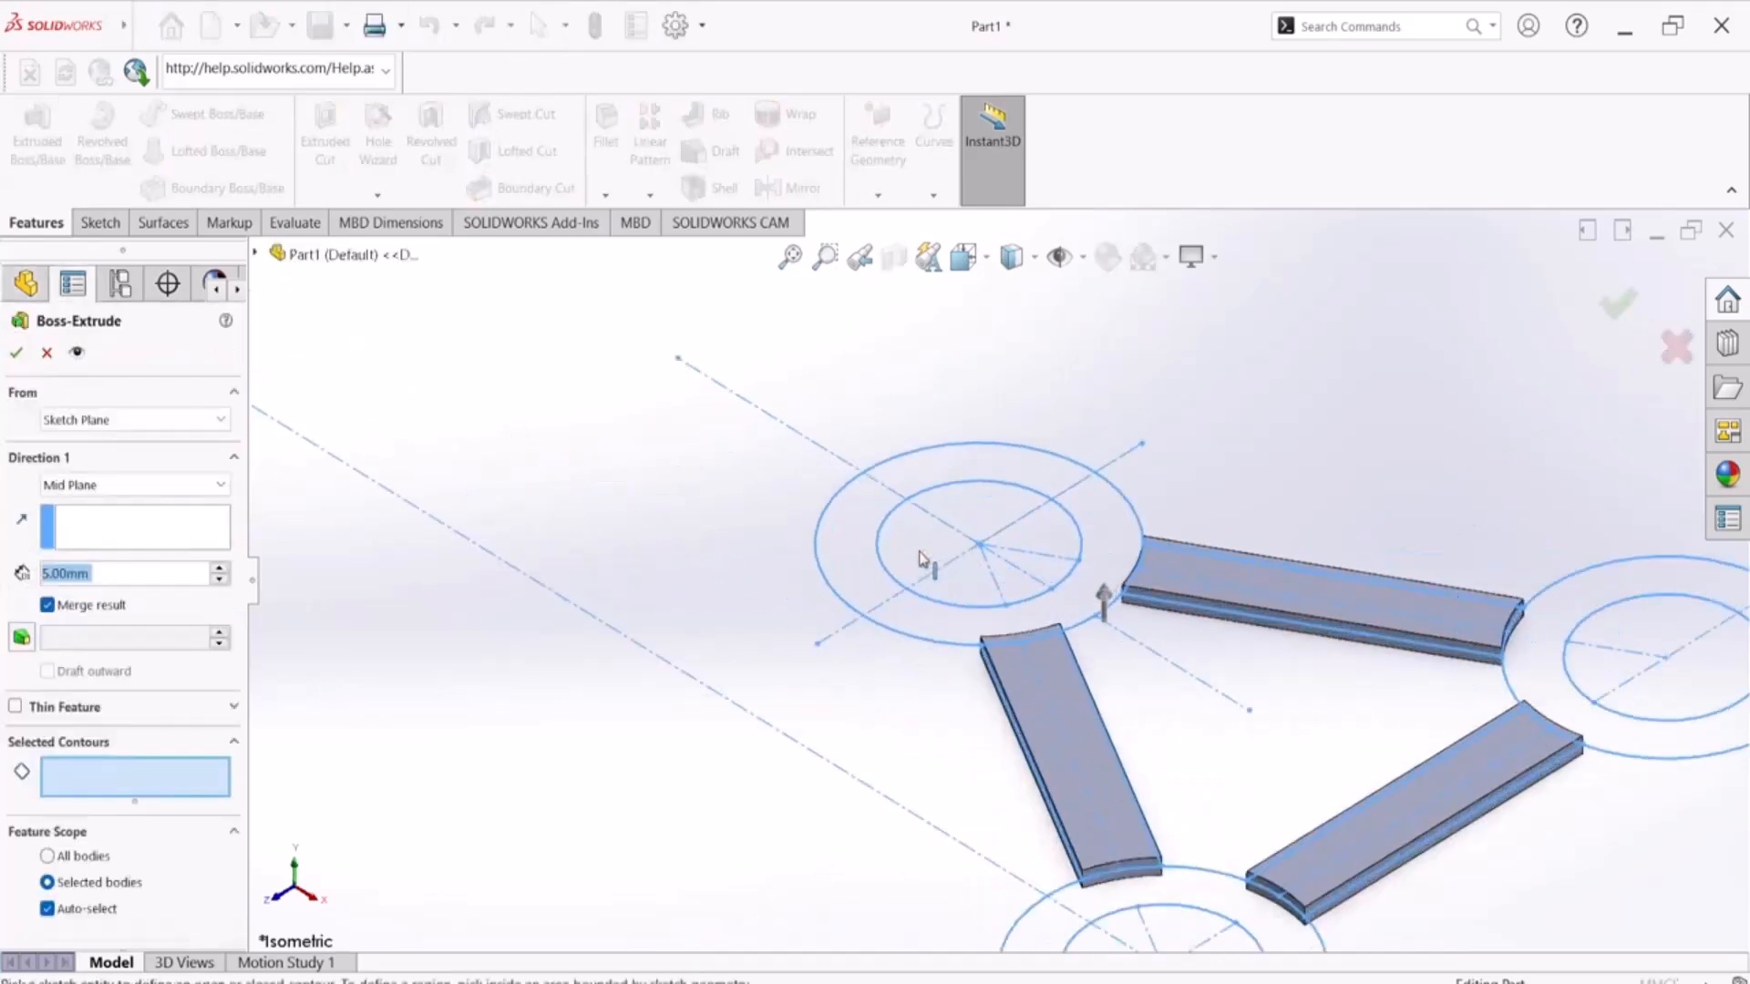
{"action": "left_click", "coordinate": [834, 531]}
{"action": "left_click", "coordinate": [1560, 676]}
{"action": "left_click", "coordinate": [1195, 897]}
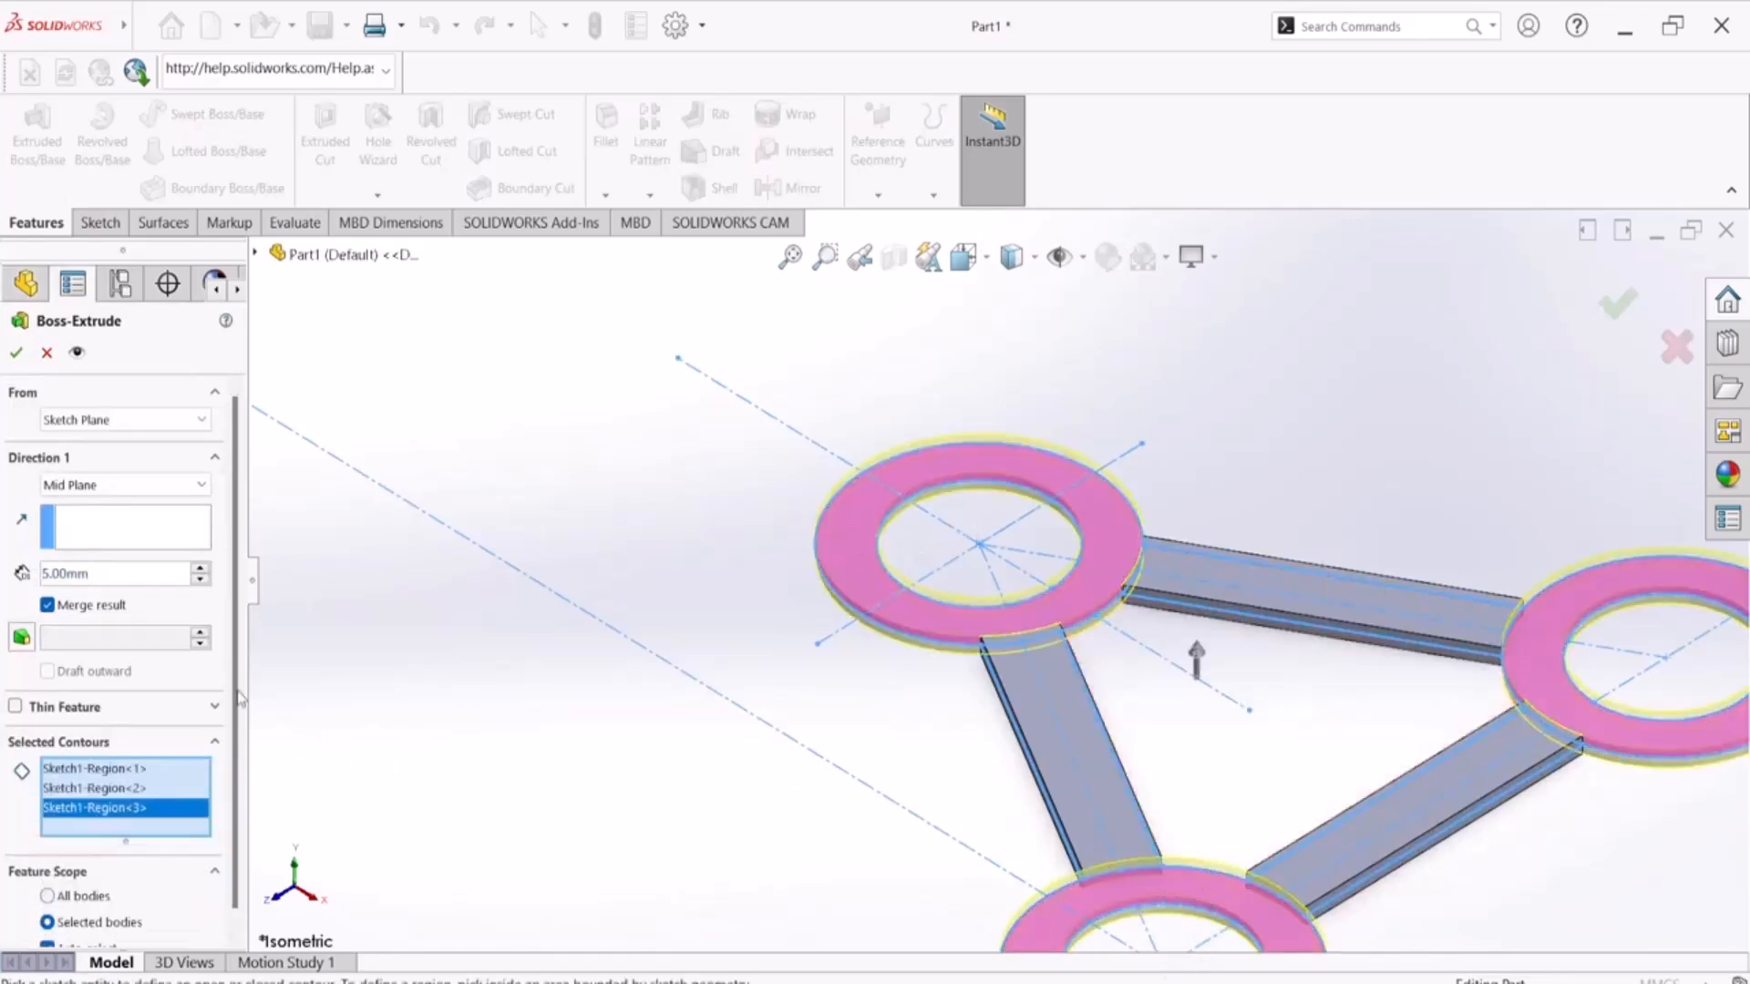
{"action": "double_click", "coordinate": [105, 576]}
{"action": "type", "text": "10"}
{"action": "key", "text": "Return"}
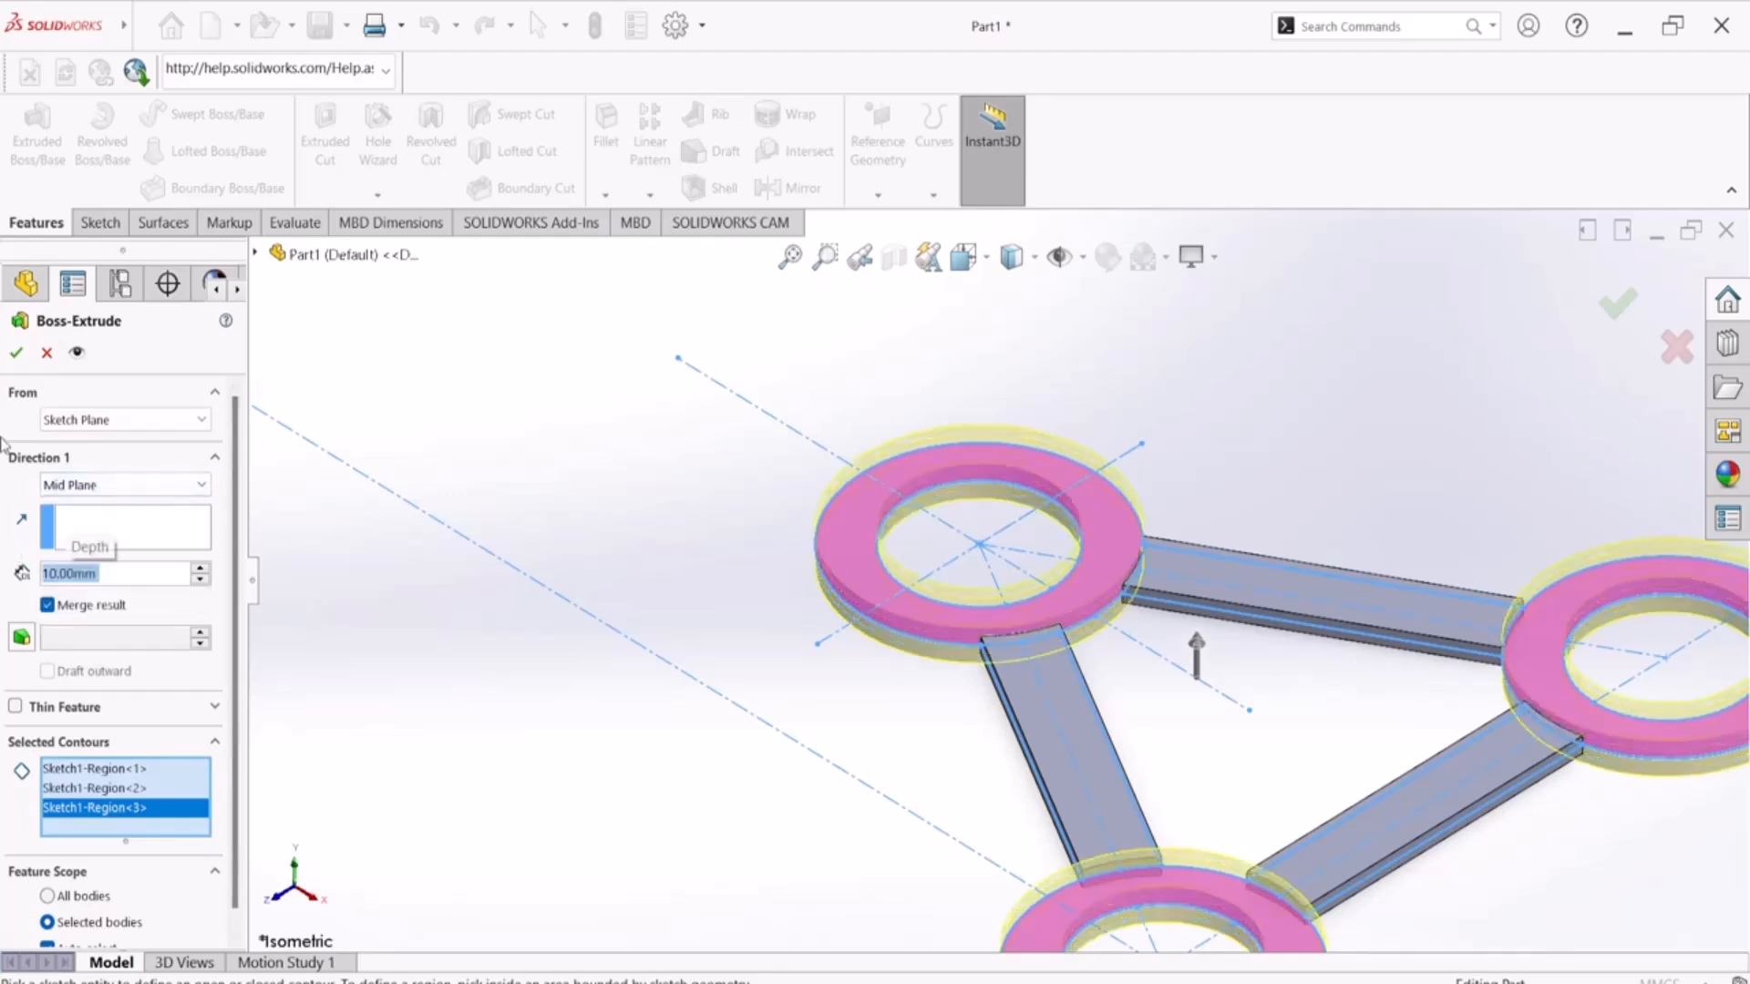
{"action": "left_click", "coordinate": [18, 353]}
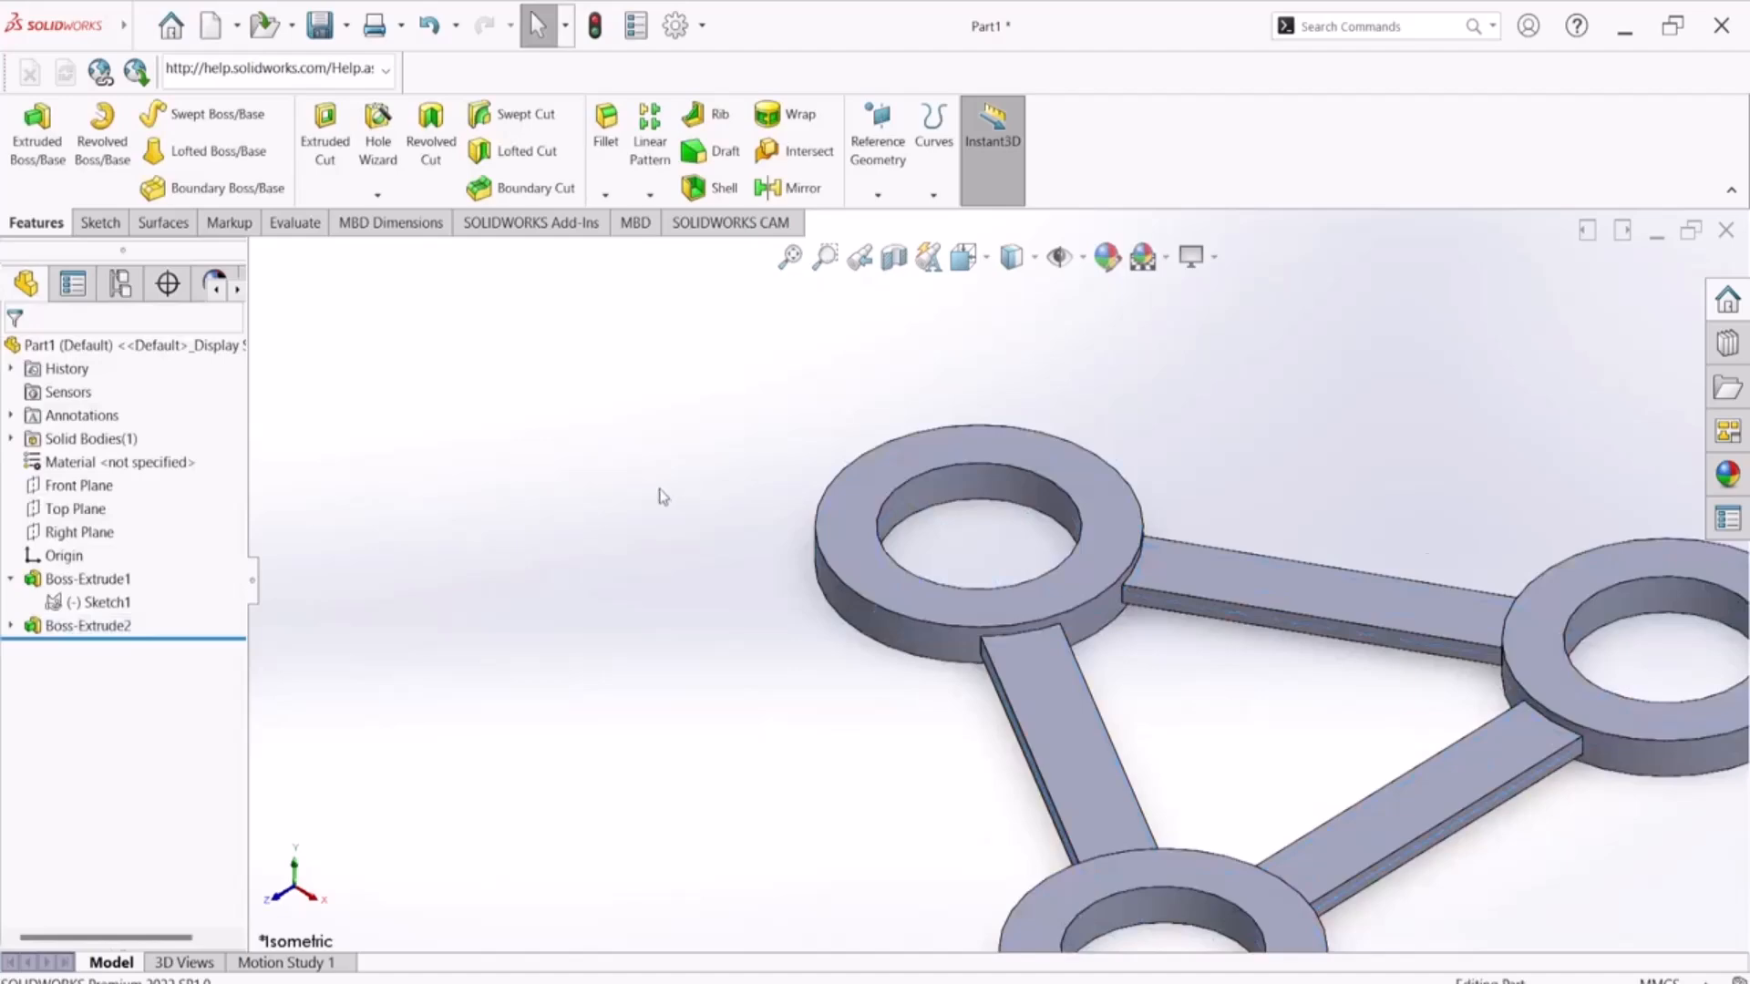
Step: Switch to the Exercise-21 PDF in Adobe Reader, examine the views and isometric picture for the face colours, and return to SOLIDWORKS
{"action": "scroll", "coordinate": [1062, 569], "scroll_direction": "up", "scroll_amount": 3}
{"action": "scroll", "coordinate": [1234, 633], "scroll_direction": "down", "scroll_amount": 3}
{"action": "scroll", "coordinate": [1225, 665], "scroll_direction": "up", "scroll_amount": 2}
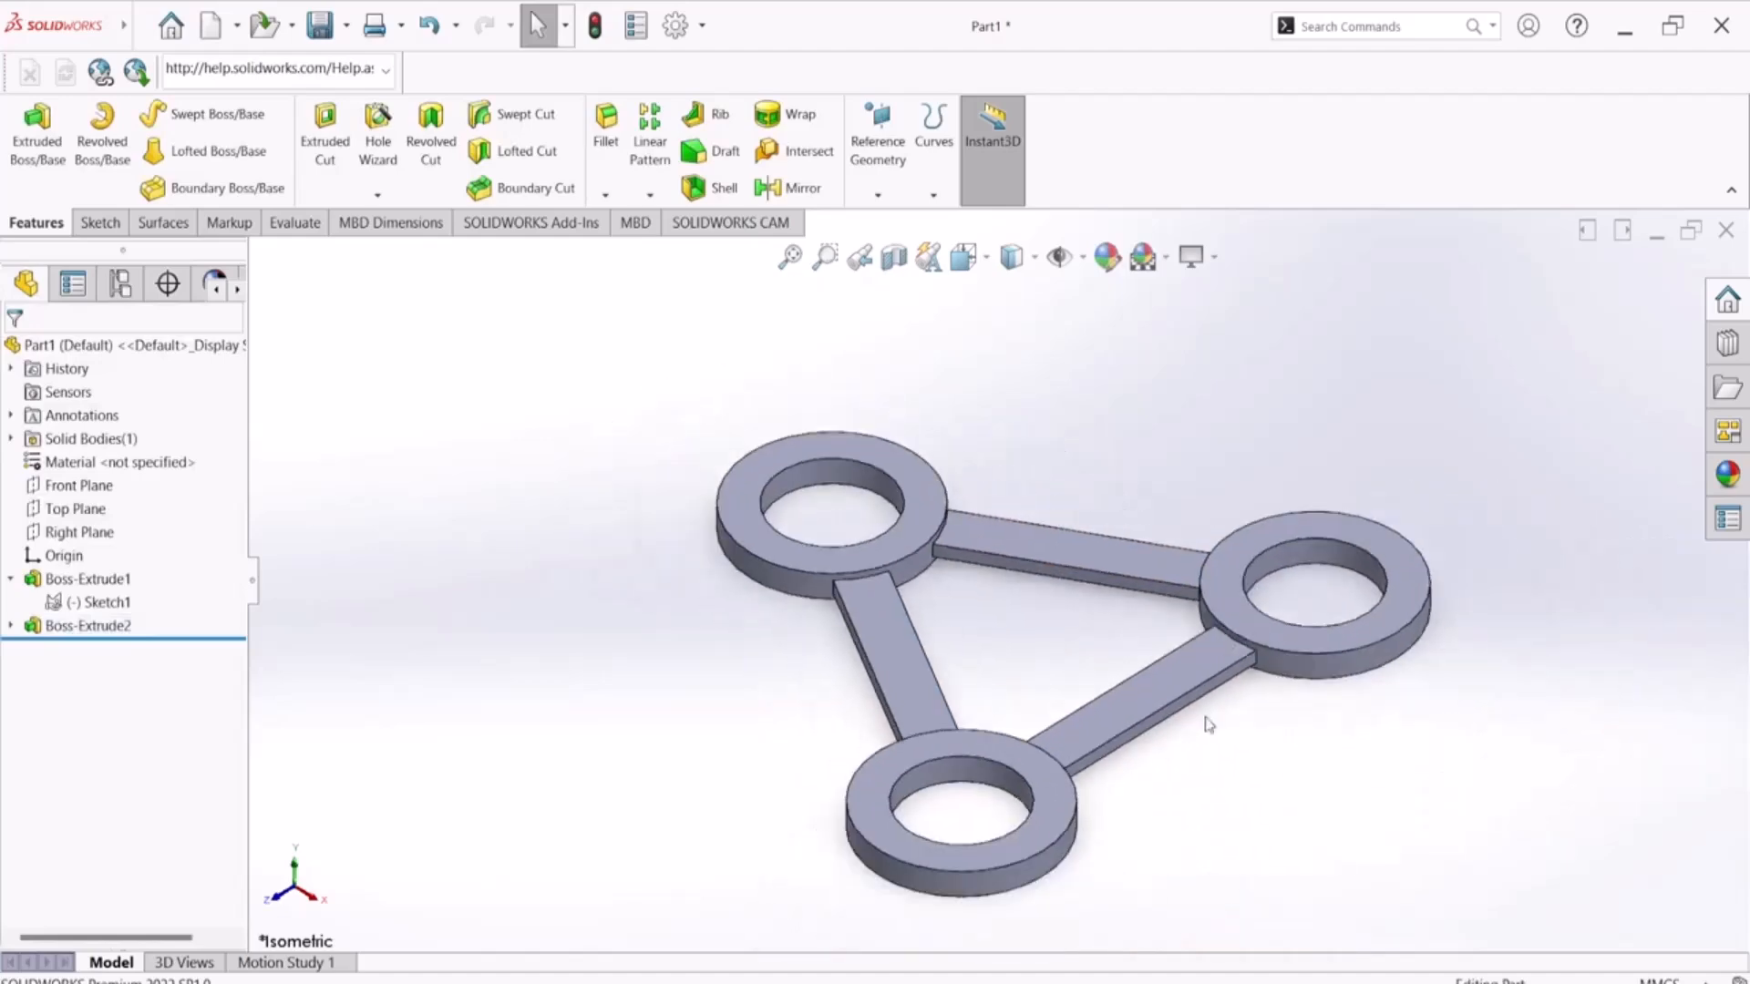
{"action": "key", "text": "alt+Tab"}
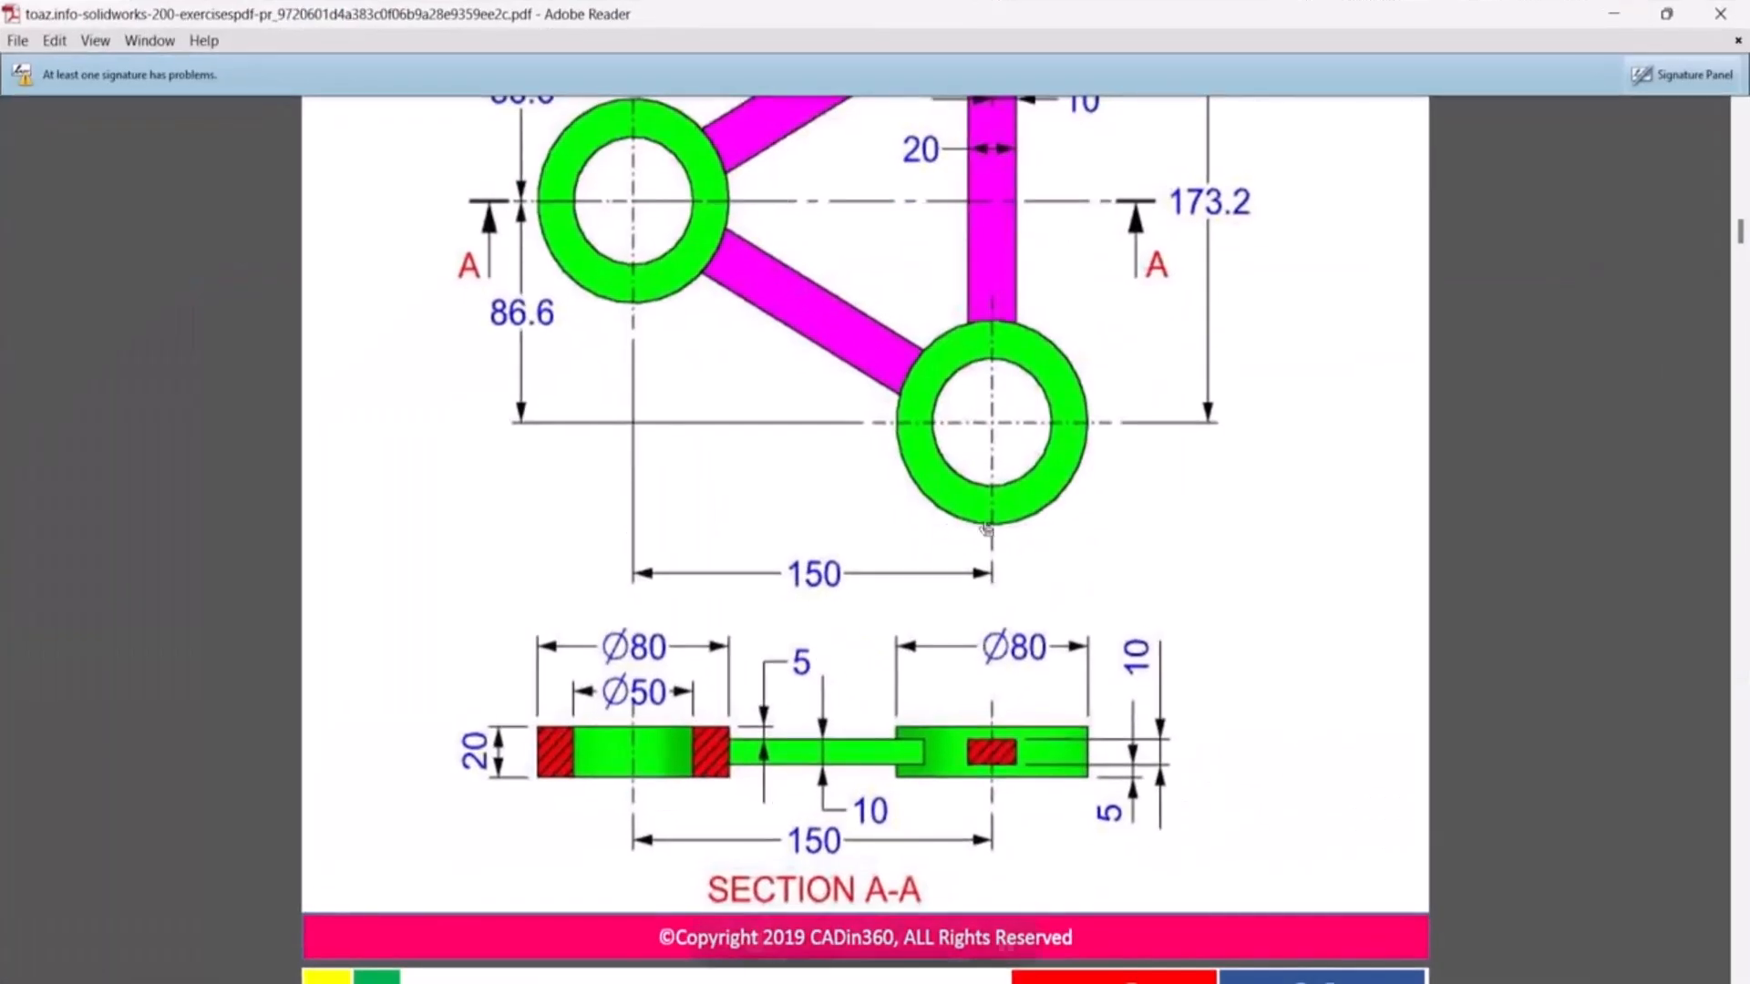
{"action": "scroll", "coordinate": [987, 546], "scroll_direction": "up", "scroll_amount": 5}
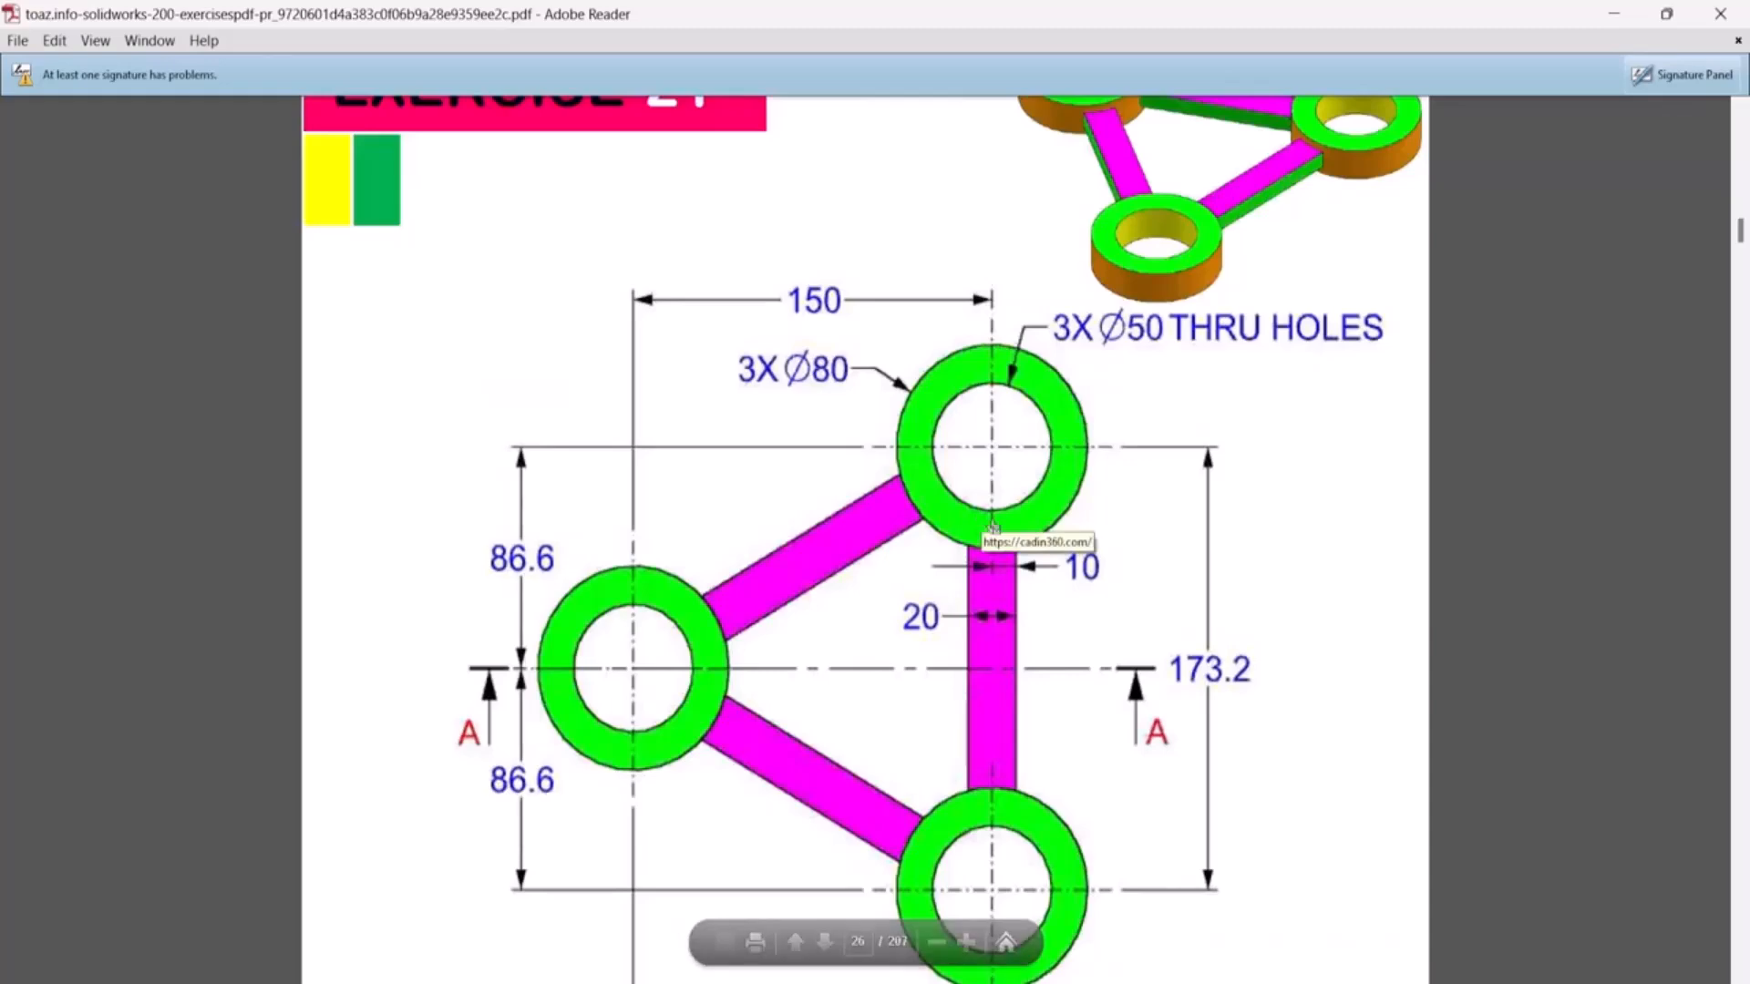
{"action": "key", "text": "alt+Tab"}
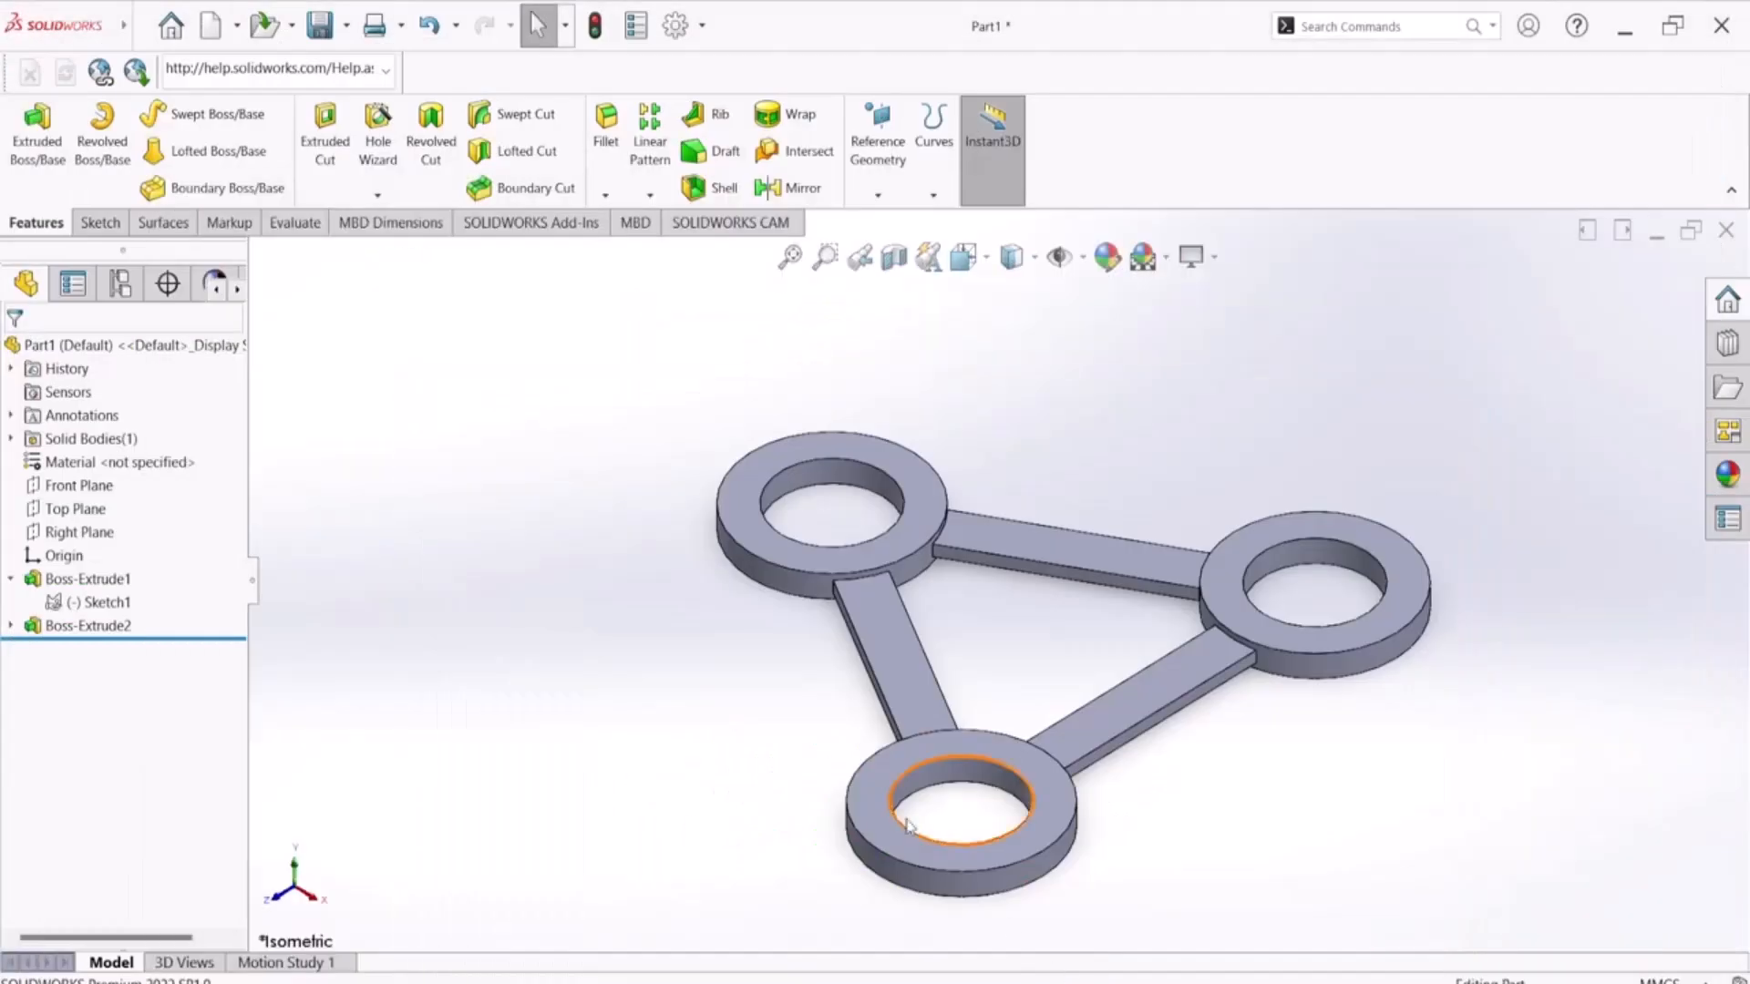
Step: Apply a yellow colour appearance to the inner hole faces of all three rings
{"action": "scroll", "coordinate": [812, 500], "scroll_direction": "down", "scroll_amount": 5}
{"action": "left_click", "coordinate": [866, 450]}
{"action": "scroll", "coordinate": [861, 492], "scroll_direction": "up", "scroll_amount": 3}
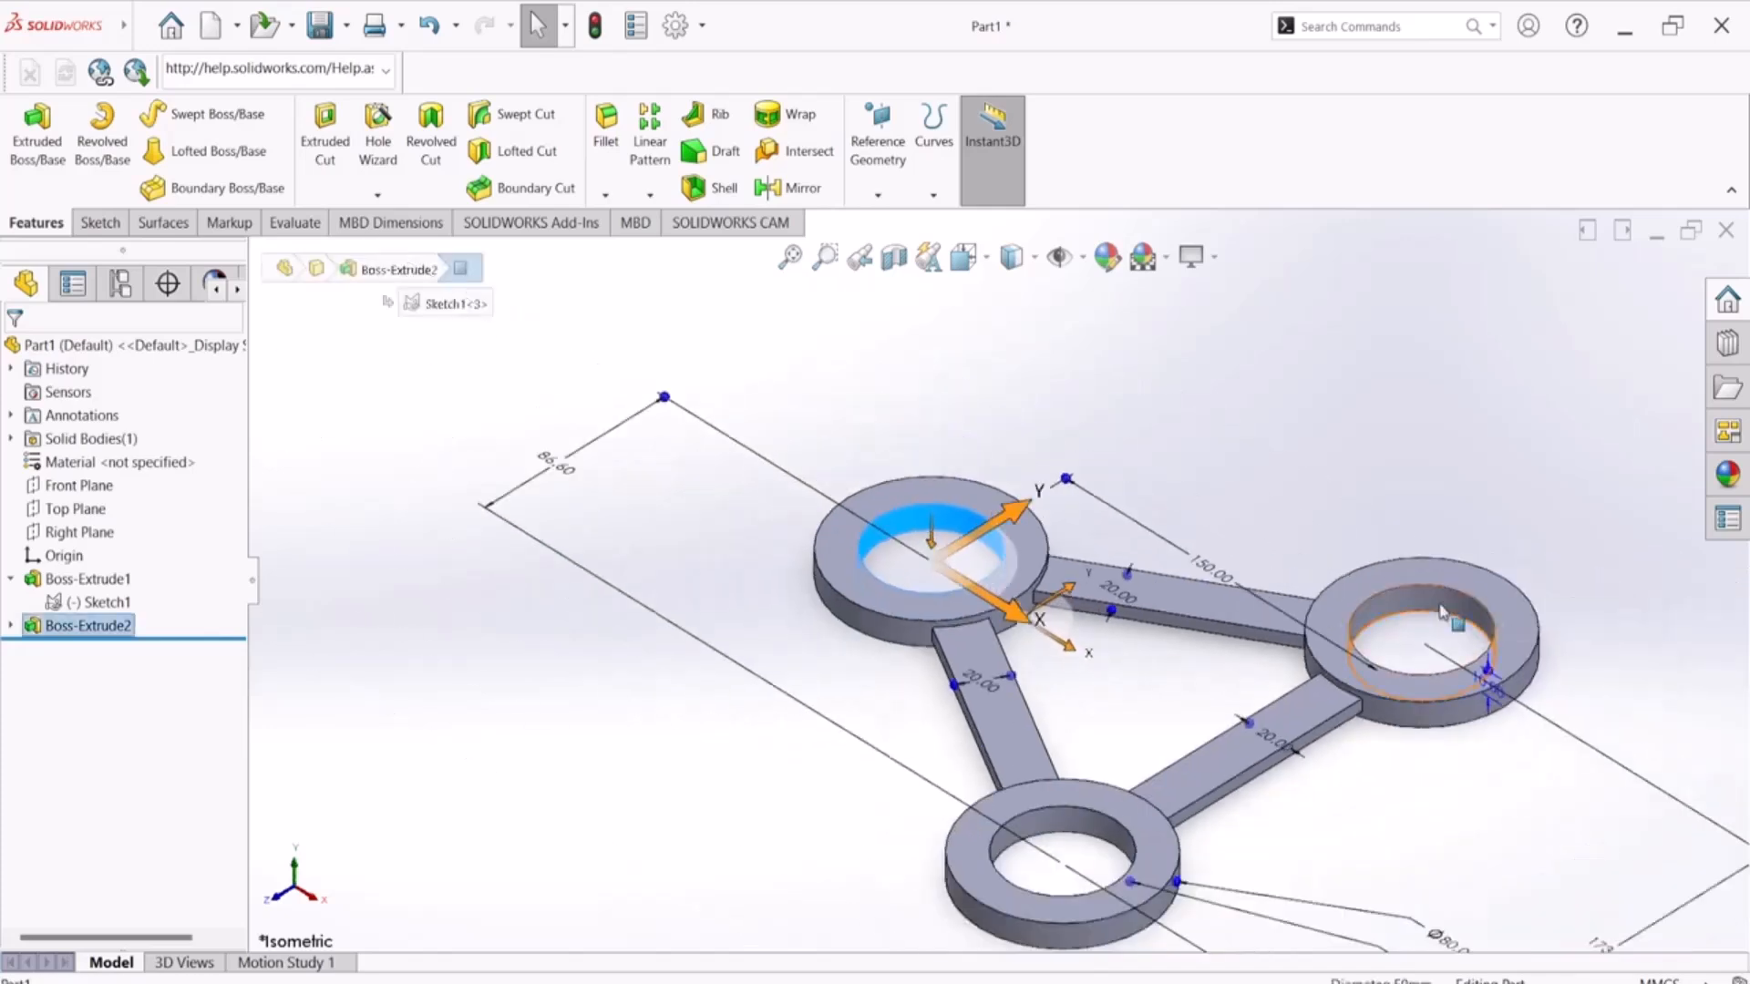
{"action": "left_click", "coordinate": [1441, 619], "text": "ctrl"}
{"action": "left_click", "coordinate": [1070, 825], "text": "ctrl"}
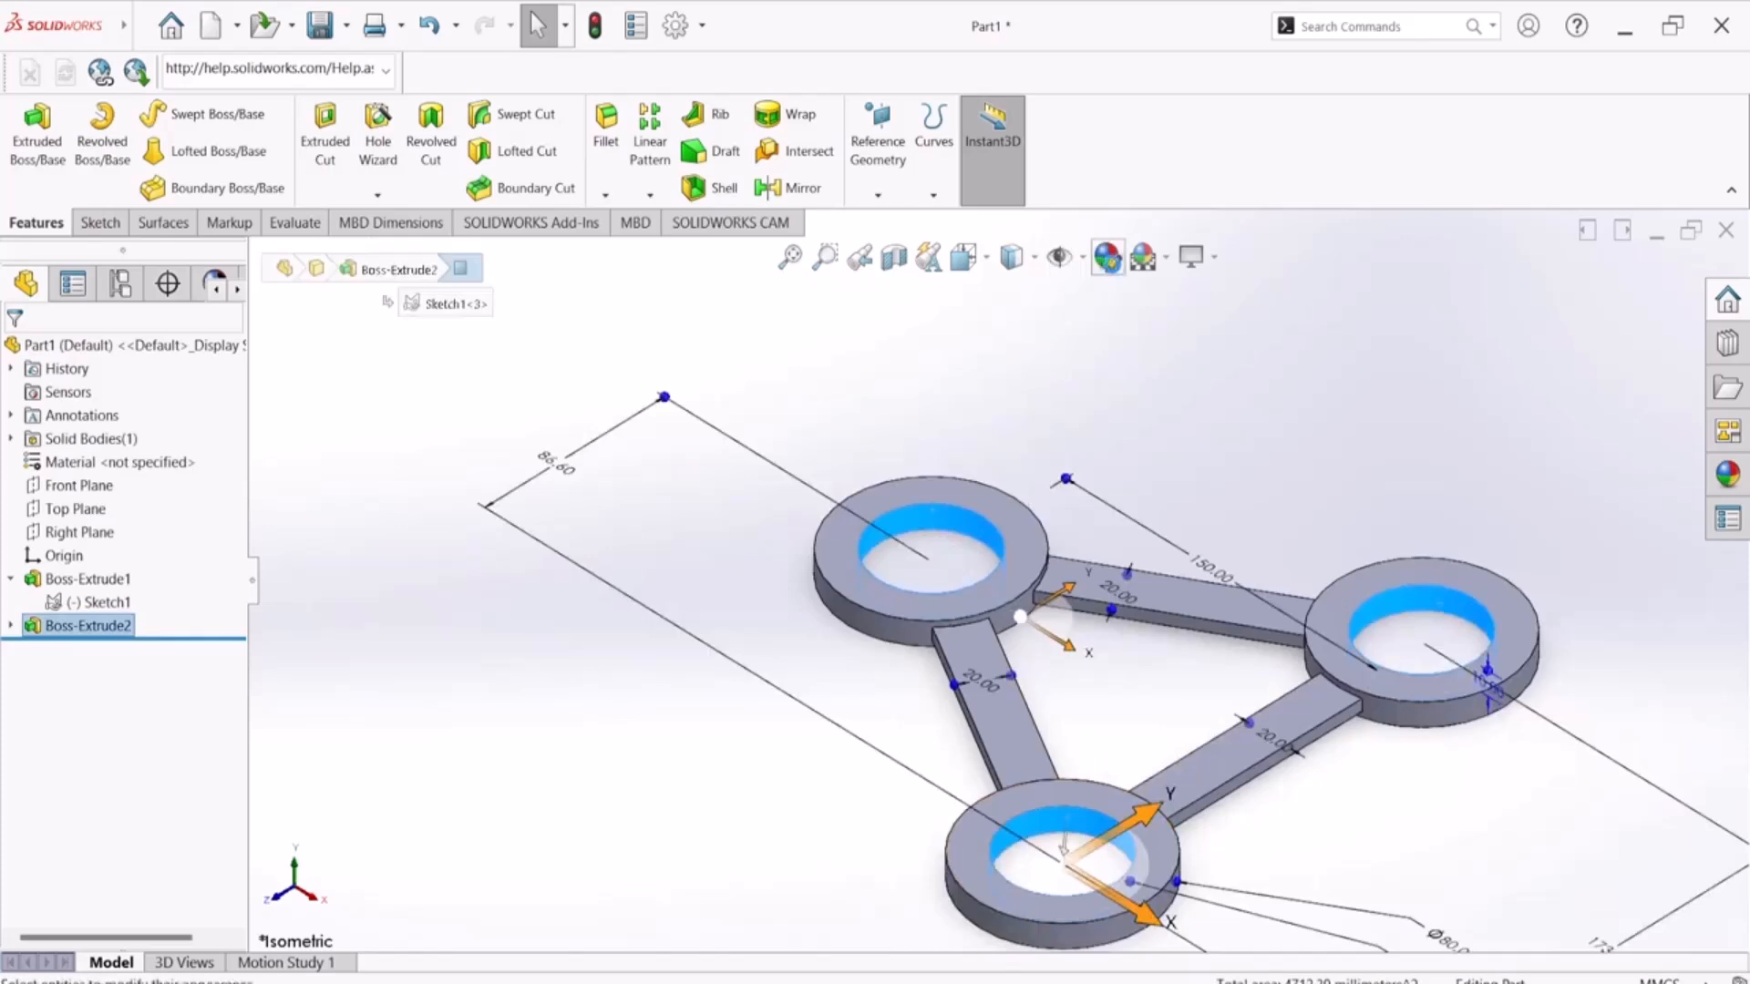
{"action": "left_click", "coordinate": [1109, 259]}
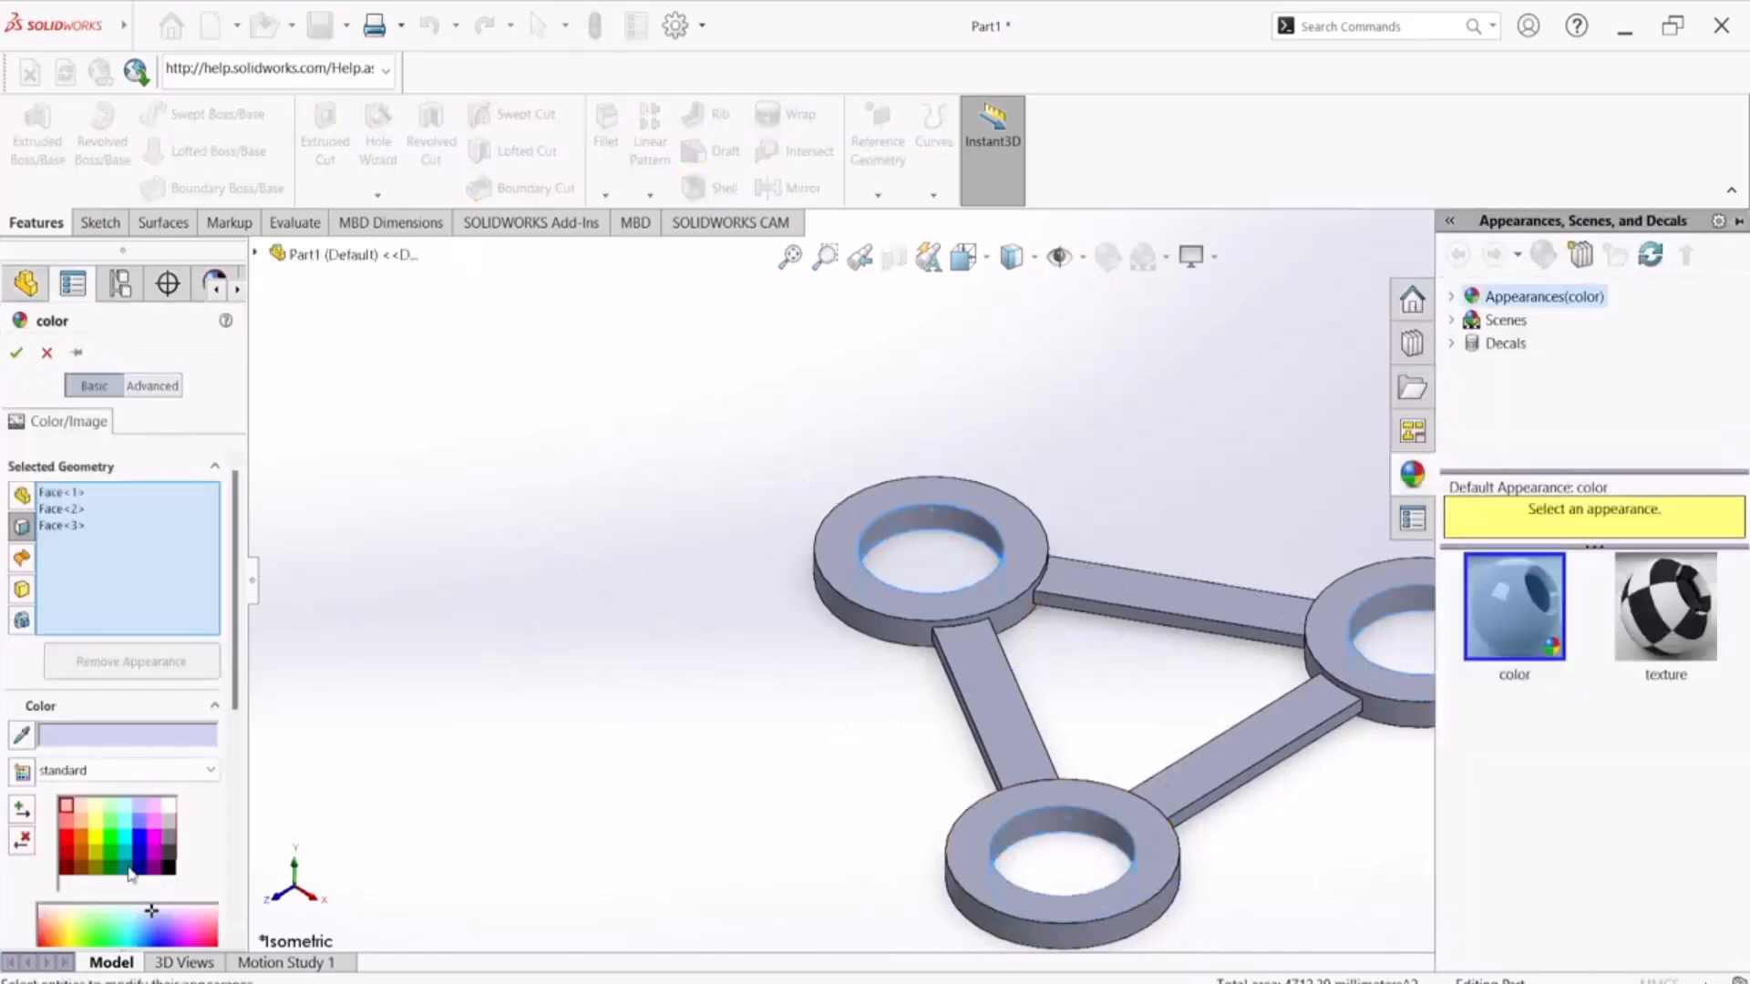
{"action": "left_click", "coordinate": [99, 840]}
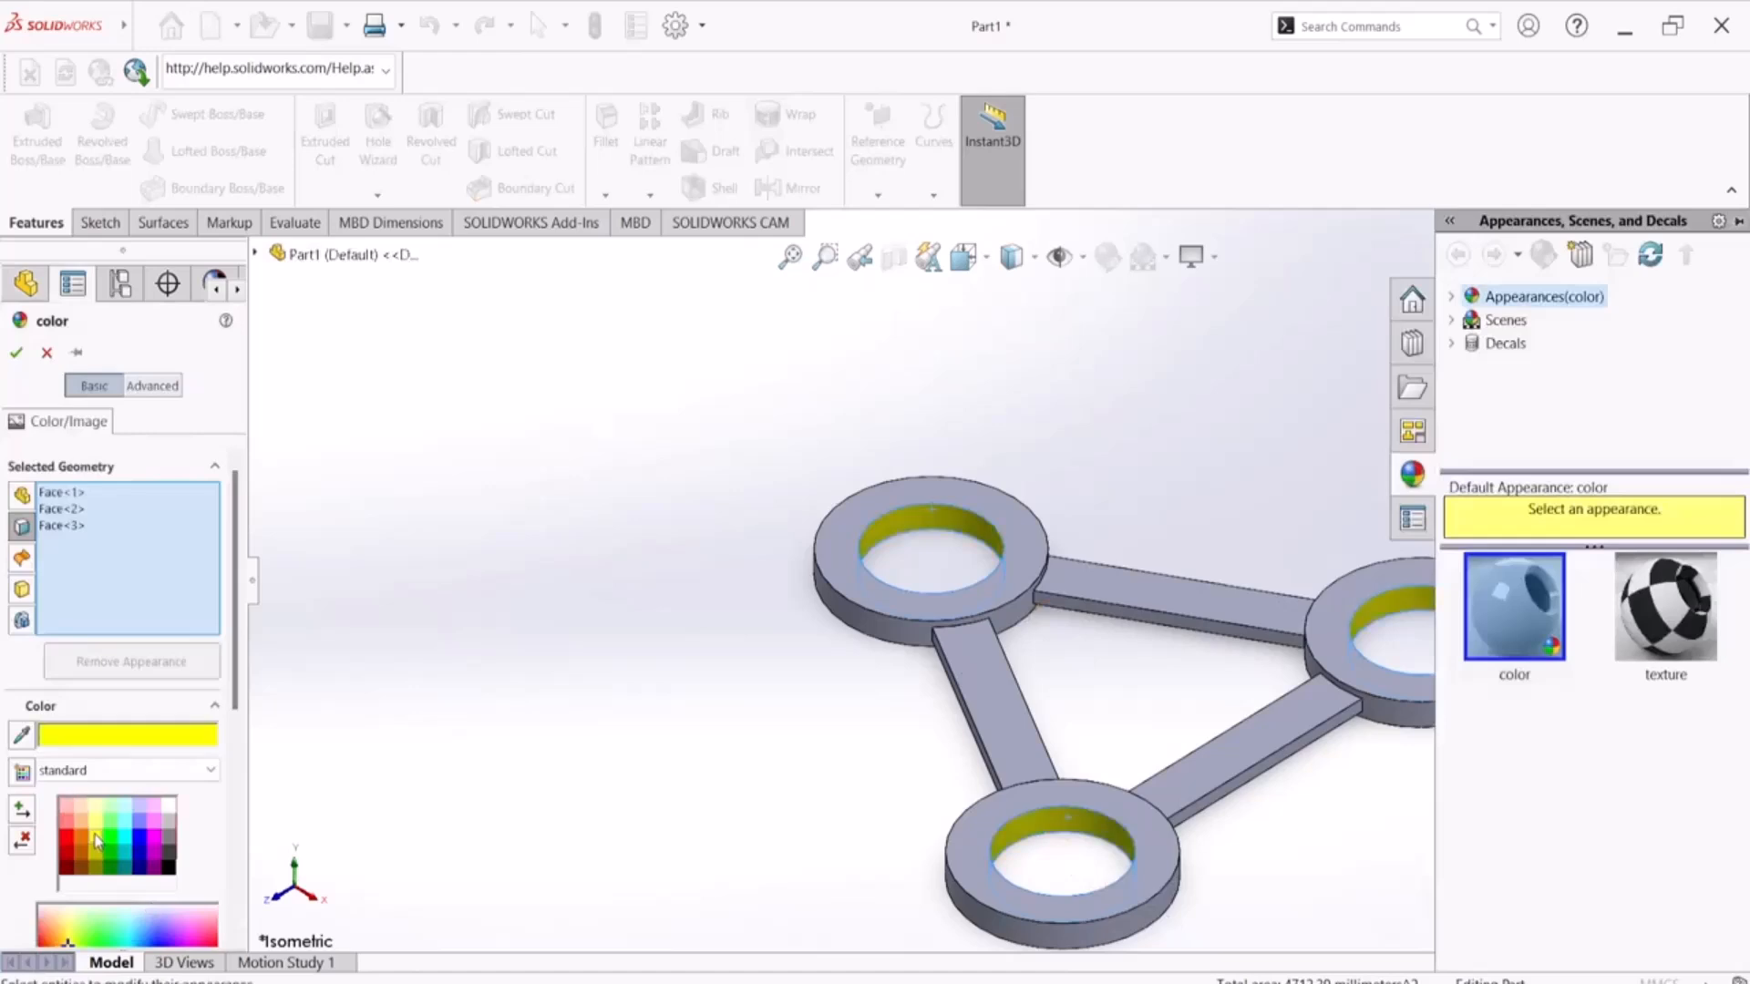
{"action": "left_click", "coordinate": [16, 358]}
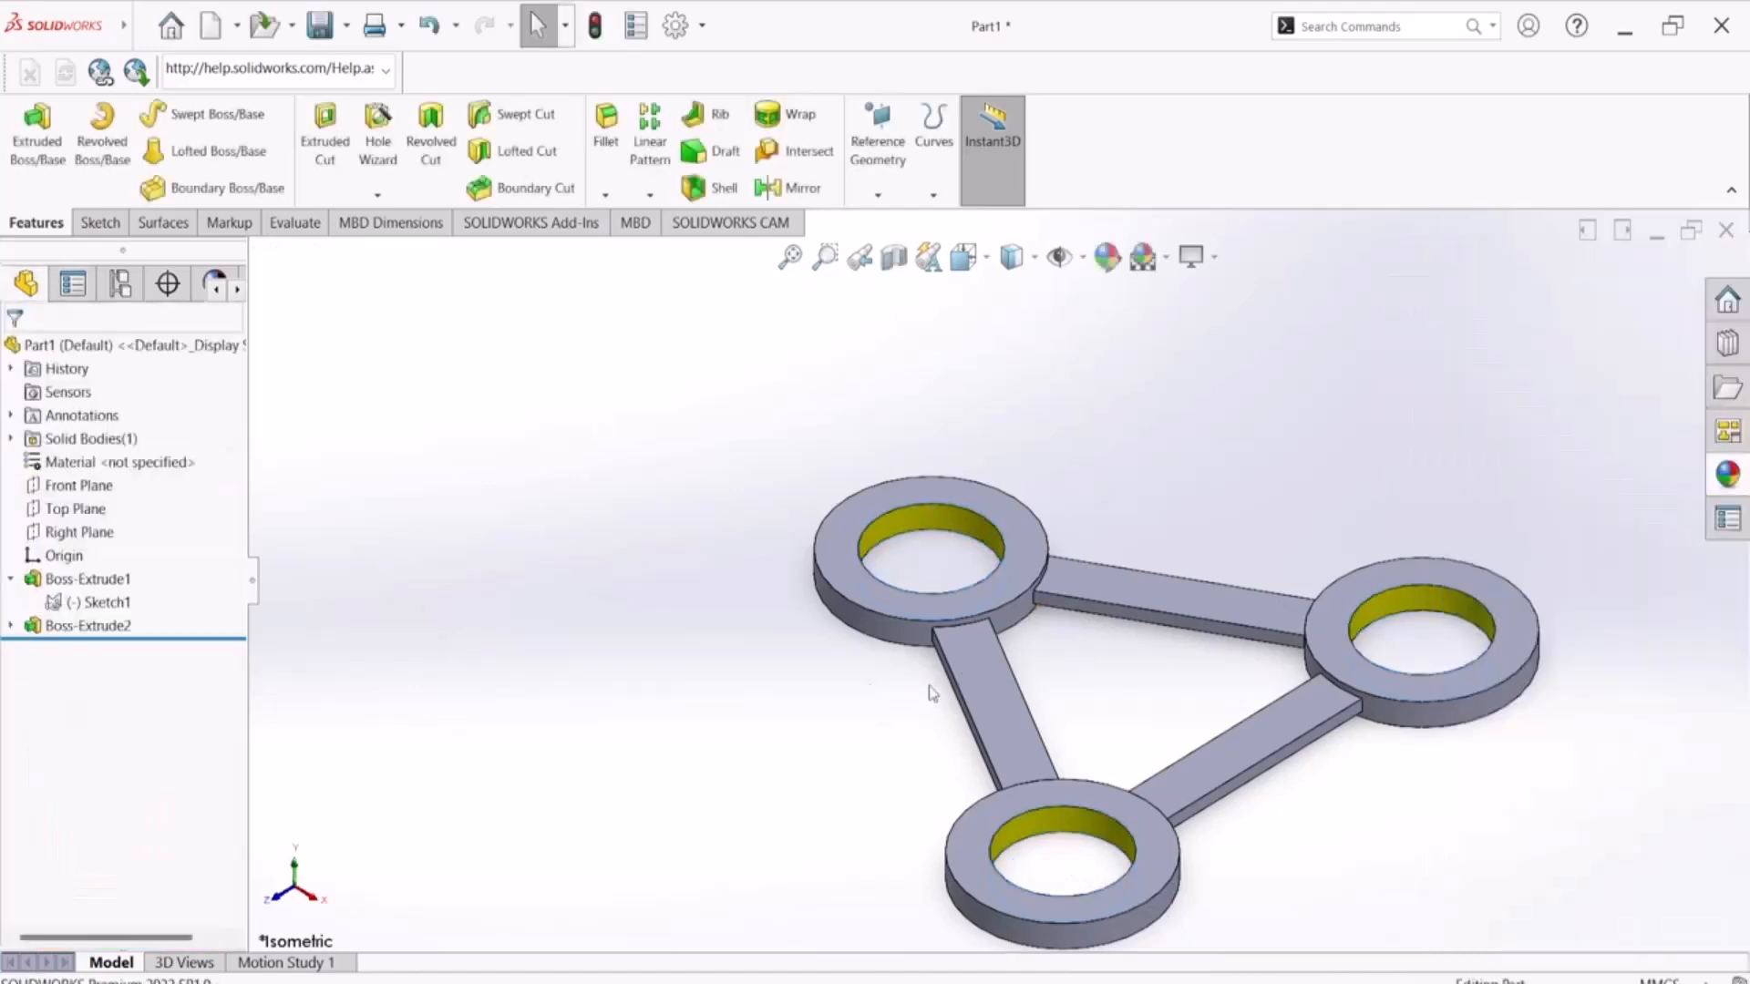
Step: Give the upper faces of the three arms a dark blue colour appearance
{"action": "left_click", "coordinate": [1117, 583]}
{"action": "left_click", "coordinate": [982, 692]}
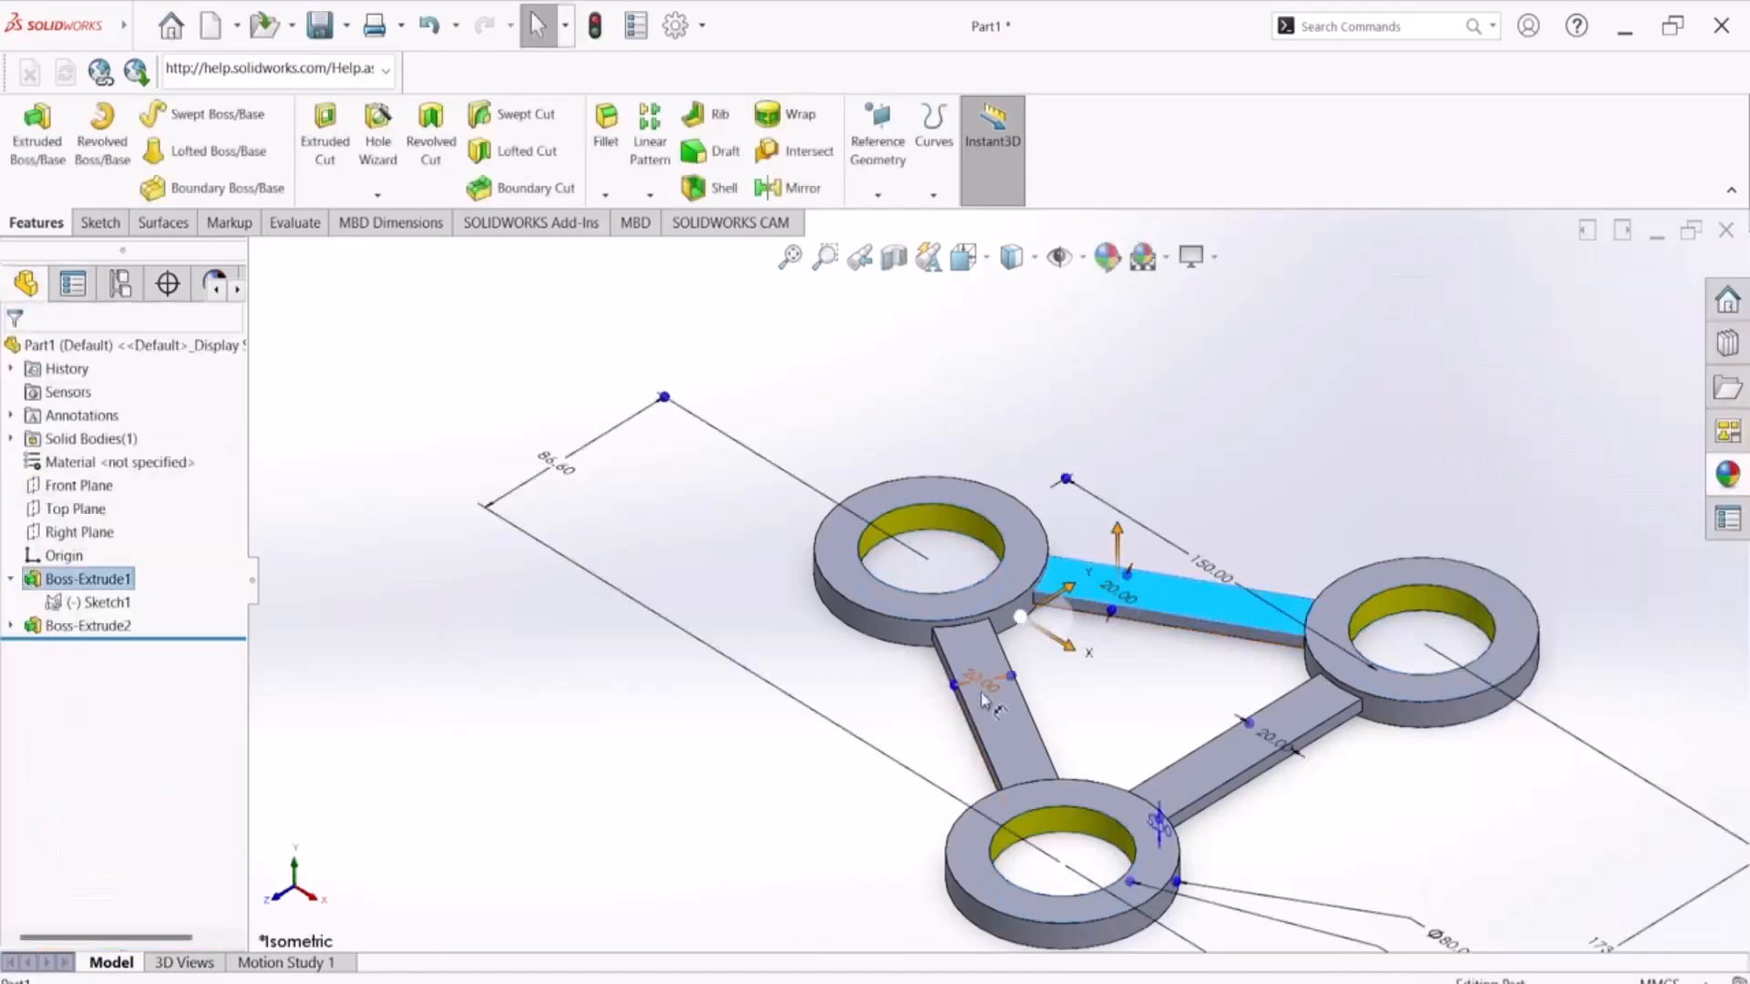
{"action": "left_click", "coordinate": [1212, 786], "text": "ctrl"}
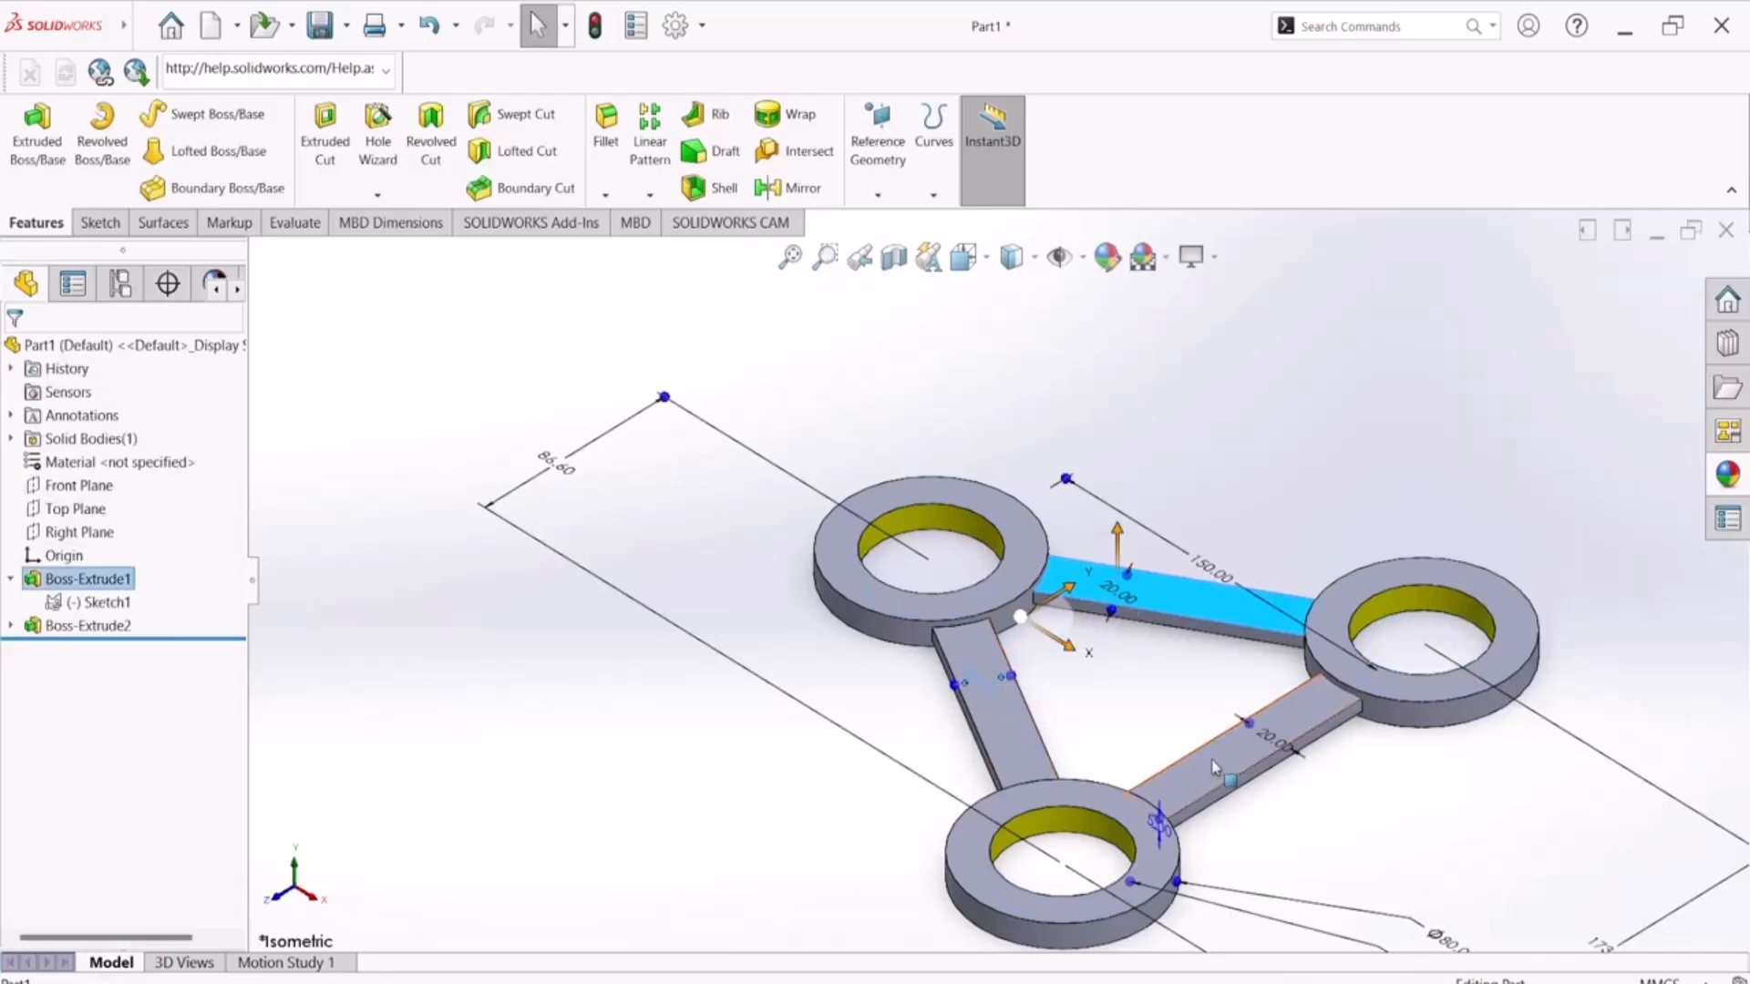
{"action": "left_click", "coordinate": [992, 729], "text": "ctrl"}
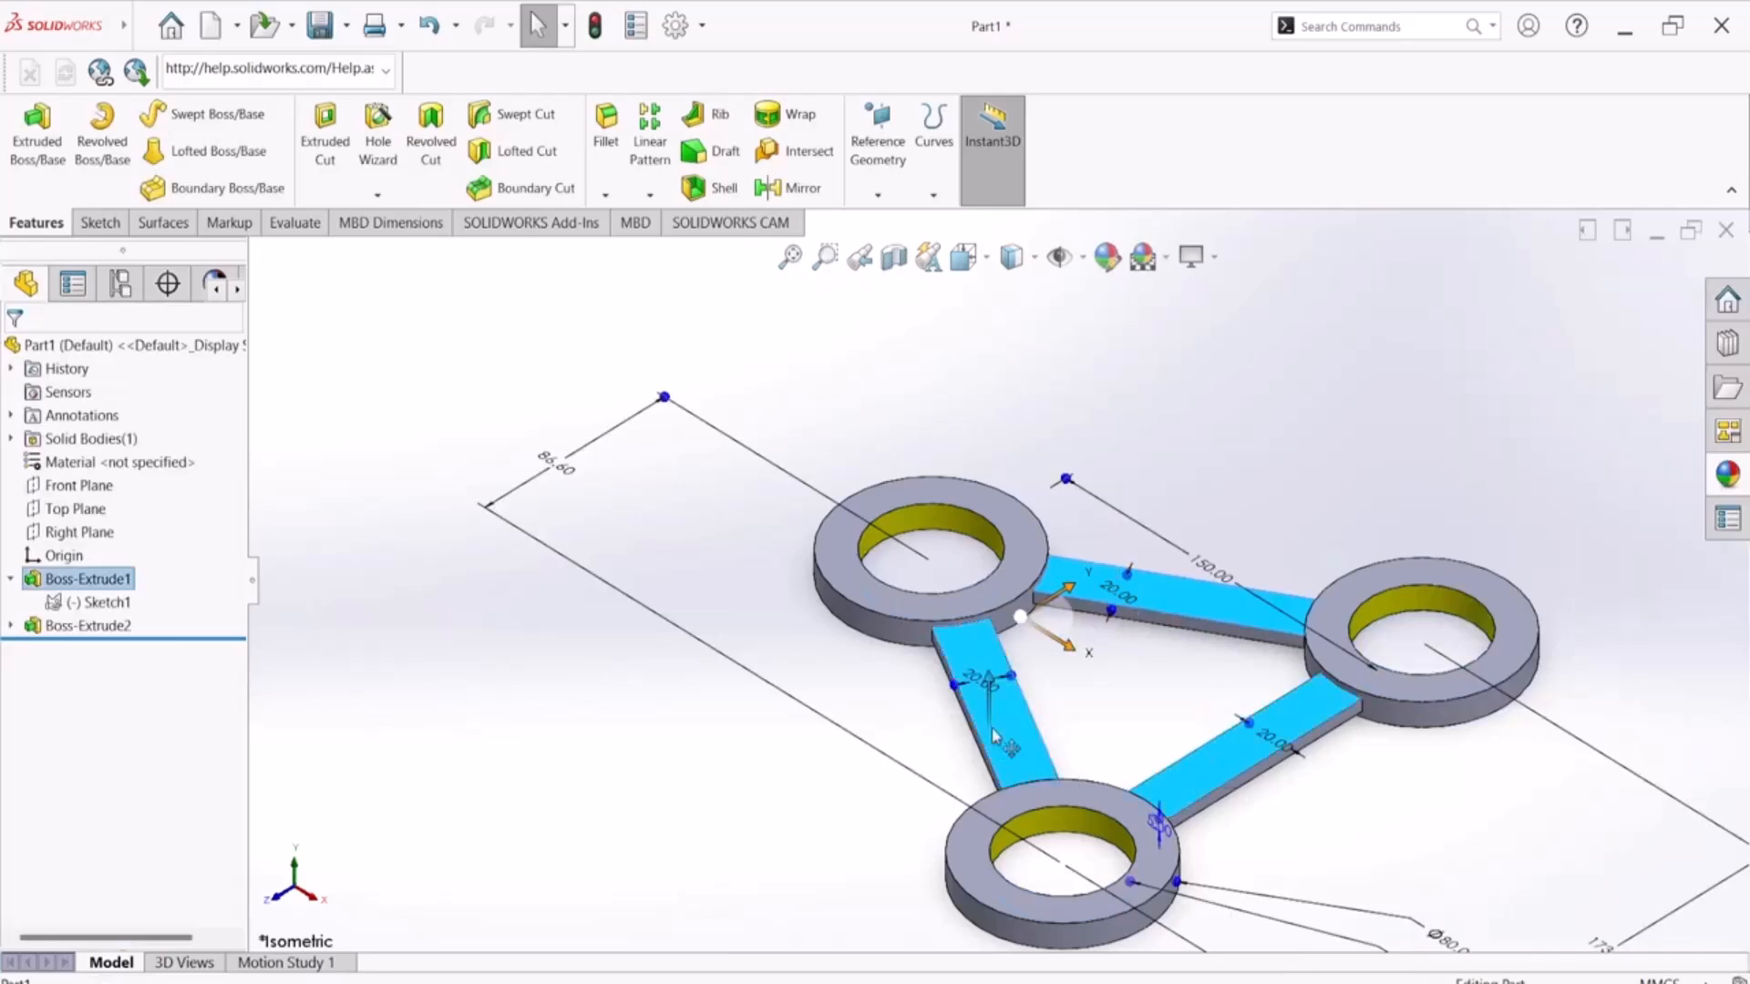
{"action": "left_click", "coordinate": [1106, 270]}
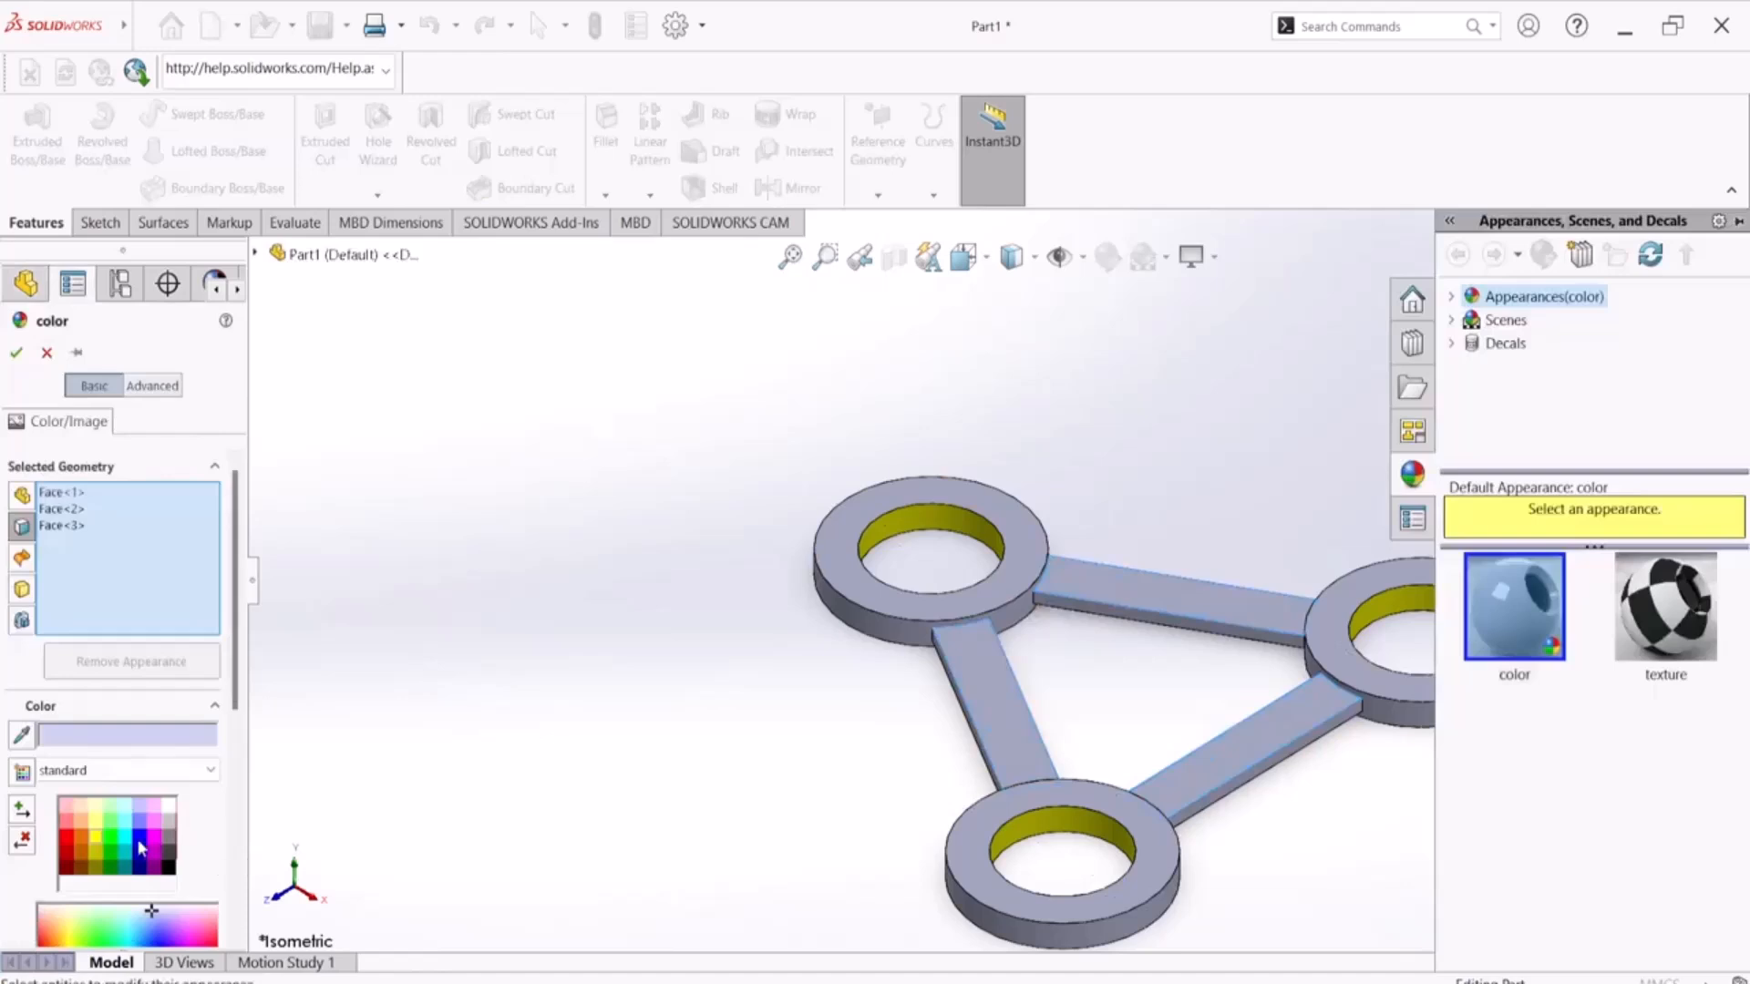
{"action": "left_click", "coordinate": [141, 831]}
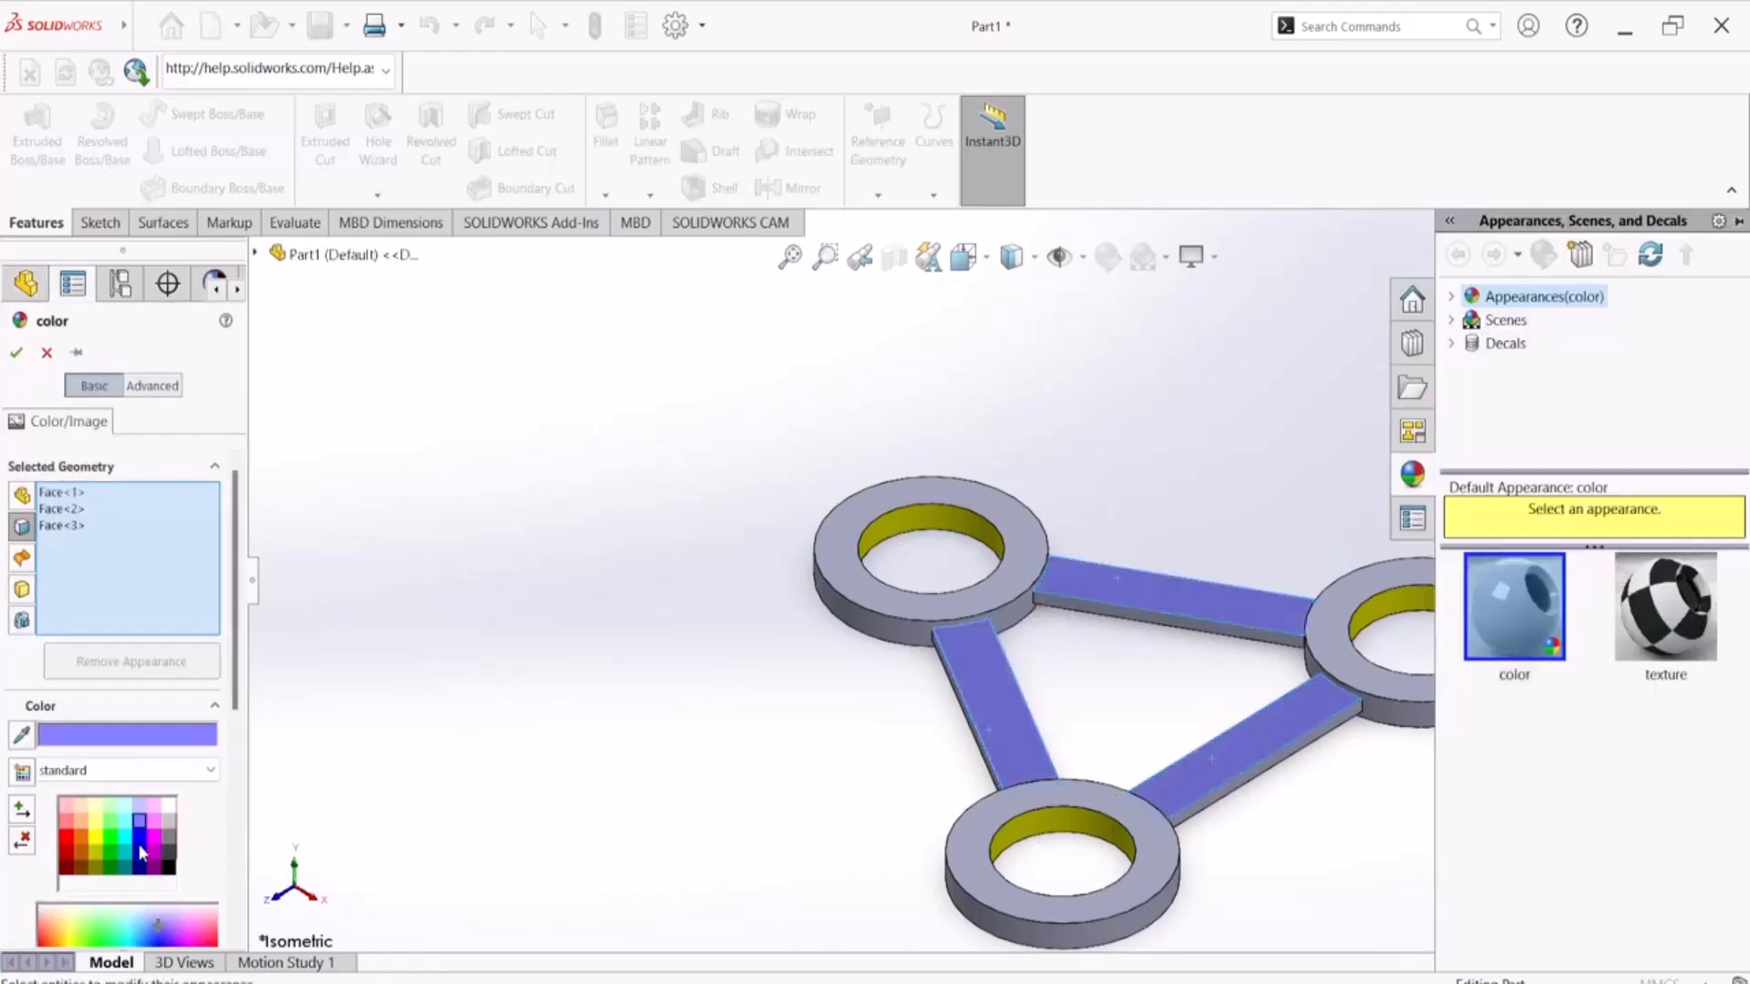
{"action": "left_click", "coordinate": [140, 838]}
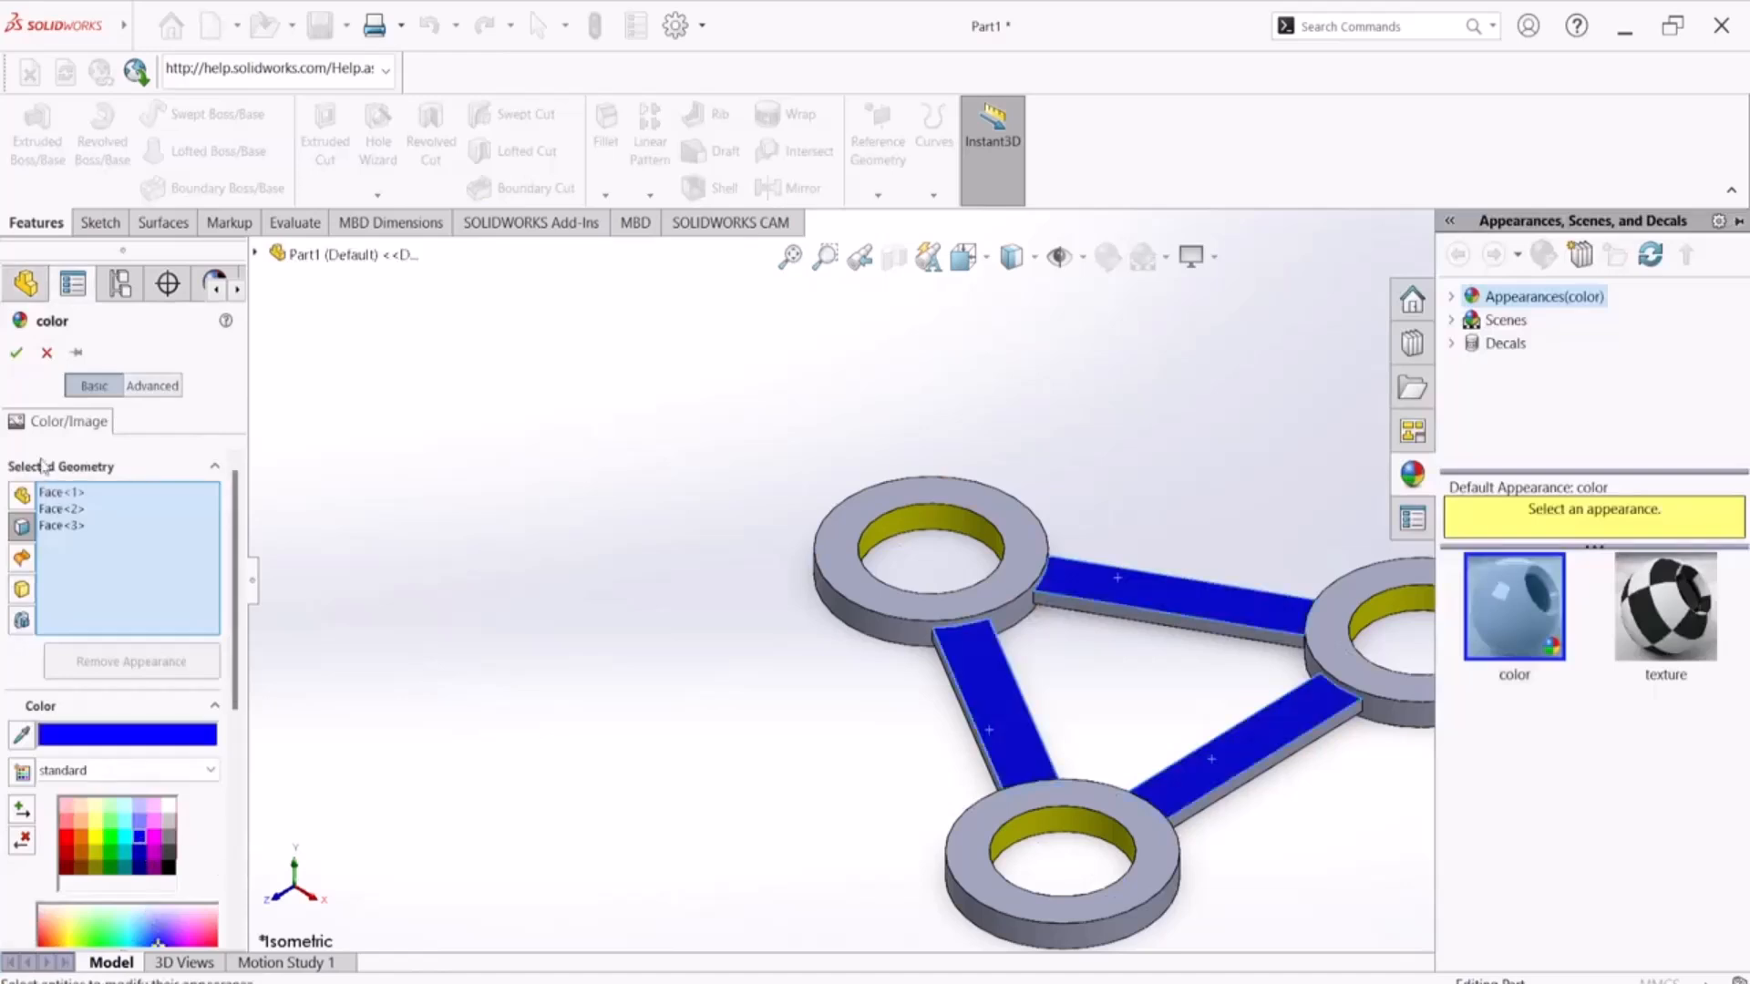
Step: Add the undersides of the three arms to the same blue appearance and accept it
{"action": "middle_click_drag", "start_coordinate": [654, 772], "coordinate": [637, 332]}
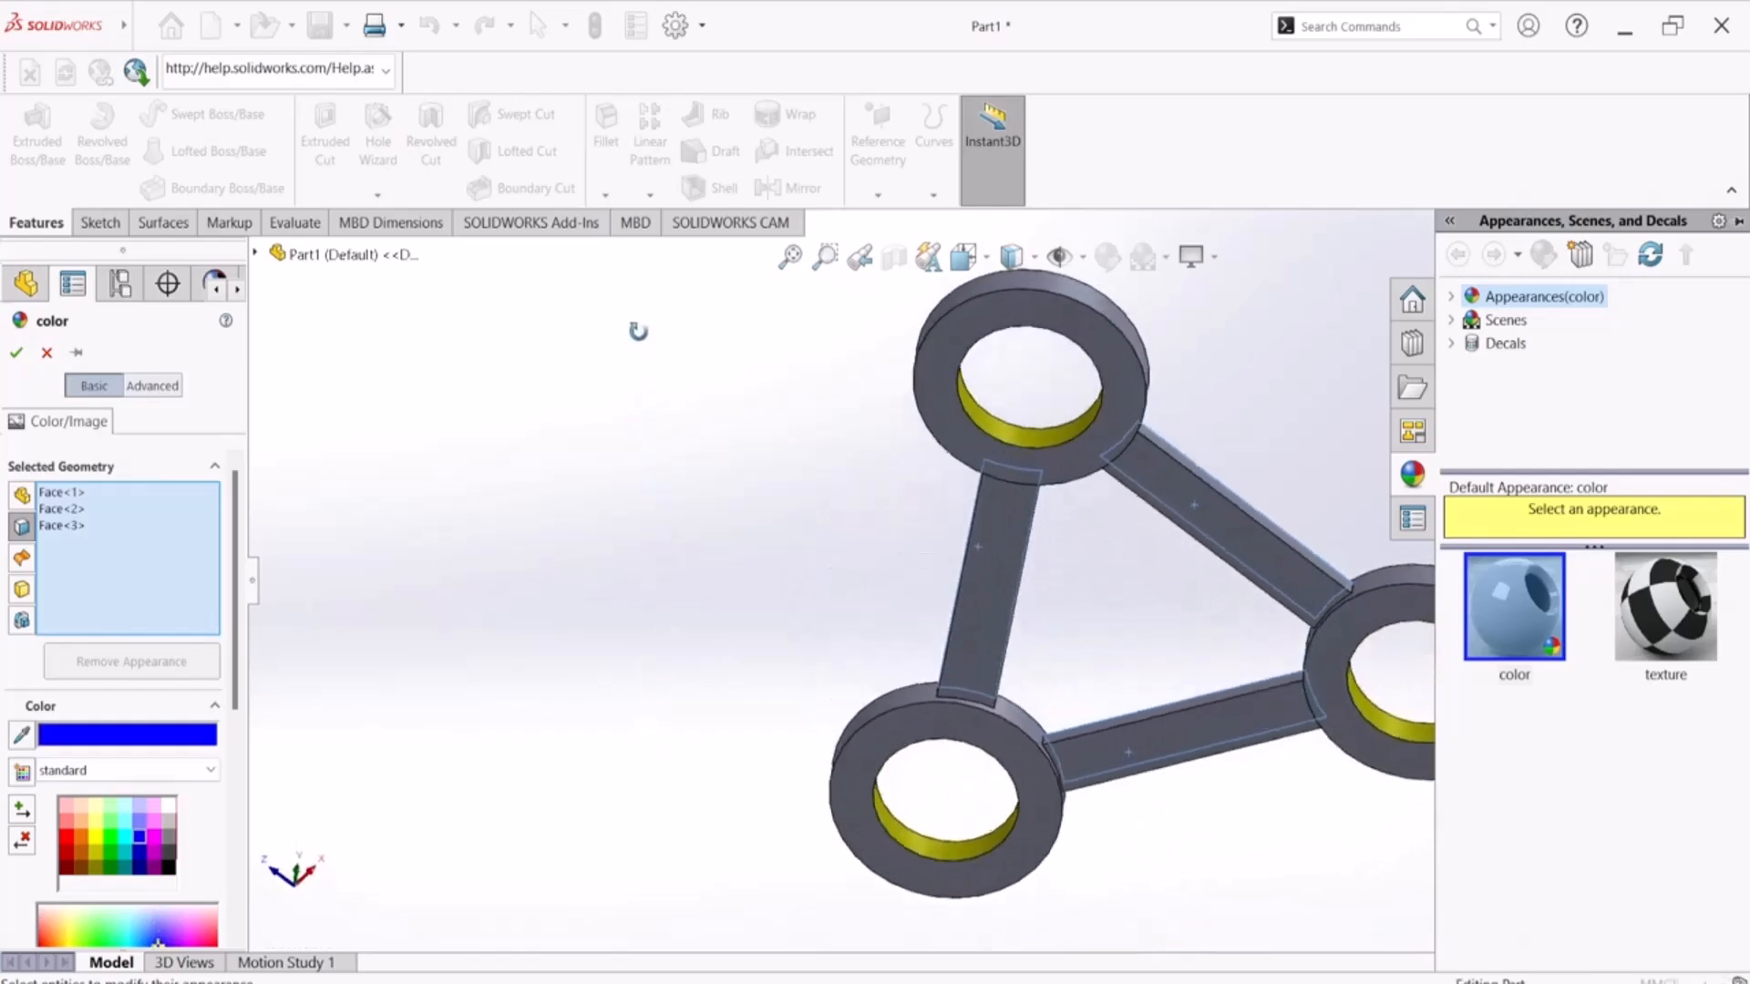
{"action": "left_click", "coordinate": [983, 567]}
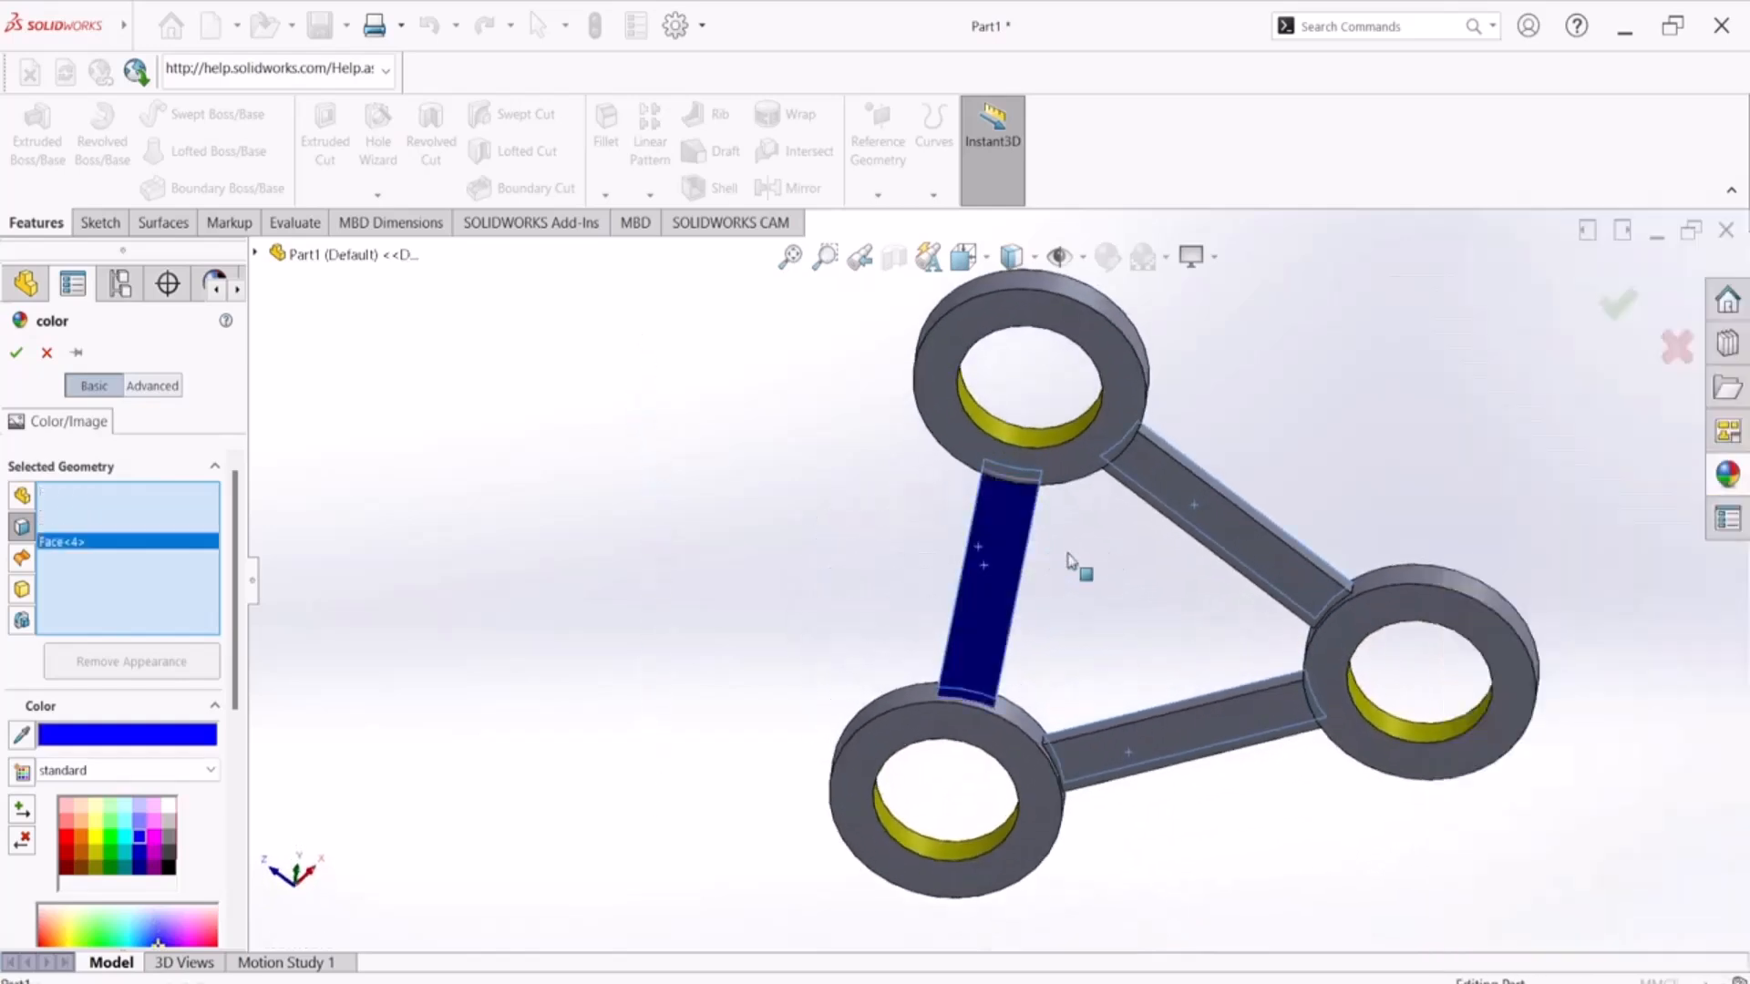
{"action": "left_click", "coordinate": [1165, 490]}
{"action": "left_click", "coordinate": [1230, 736]}
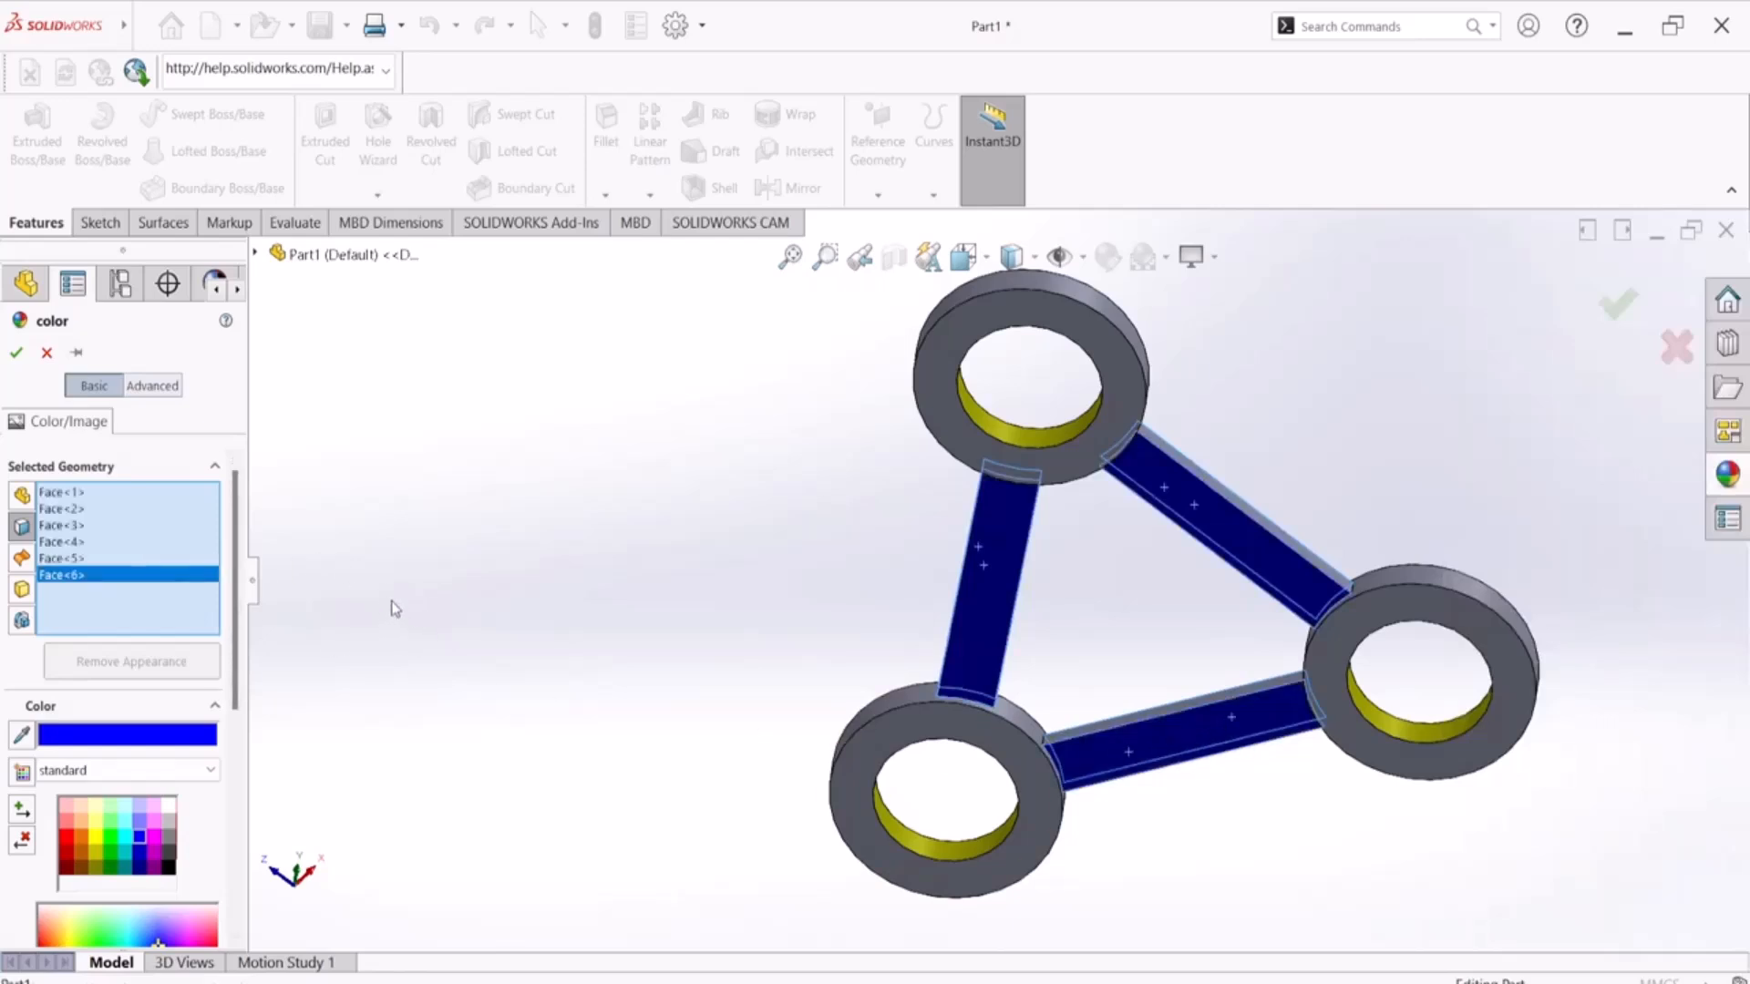
{"action": "left_click", "coordinate": [14, 356]}
Step: Apply an orange-brown colour appearance to the outer cylindrical faces of all three rings
{"action": "middle_click_drag", "start_coordinate": [557, 538], "coordinate": [609, 718]}
{"action": "scroll", "coordinate": [1103, 620], "scroll_direction": "down", "scroll_amount": 3}
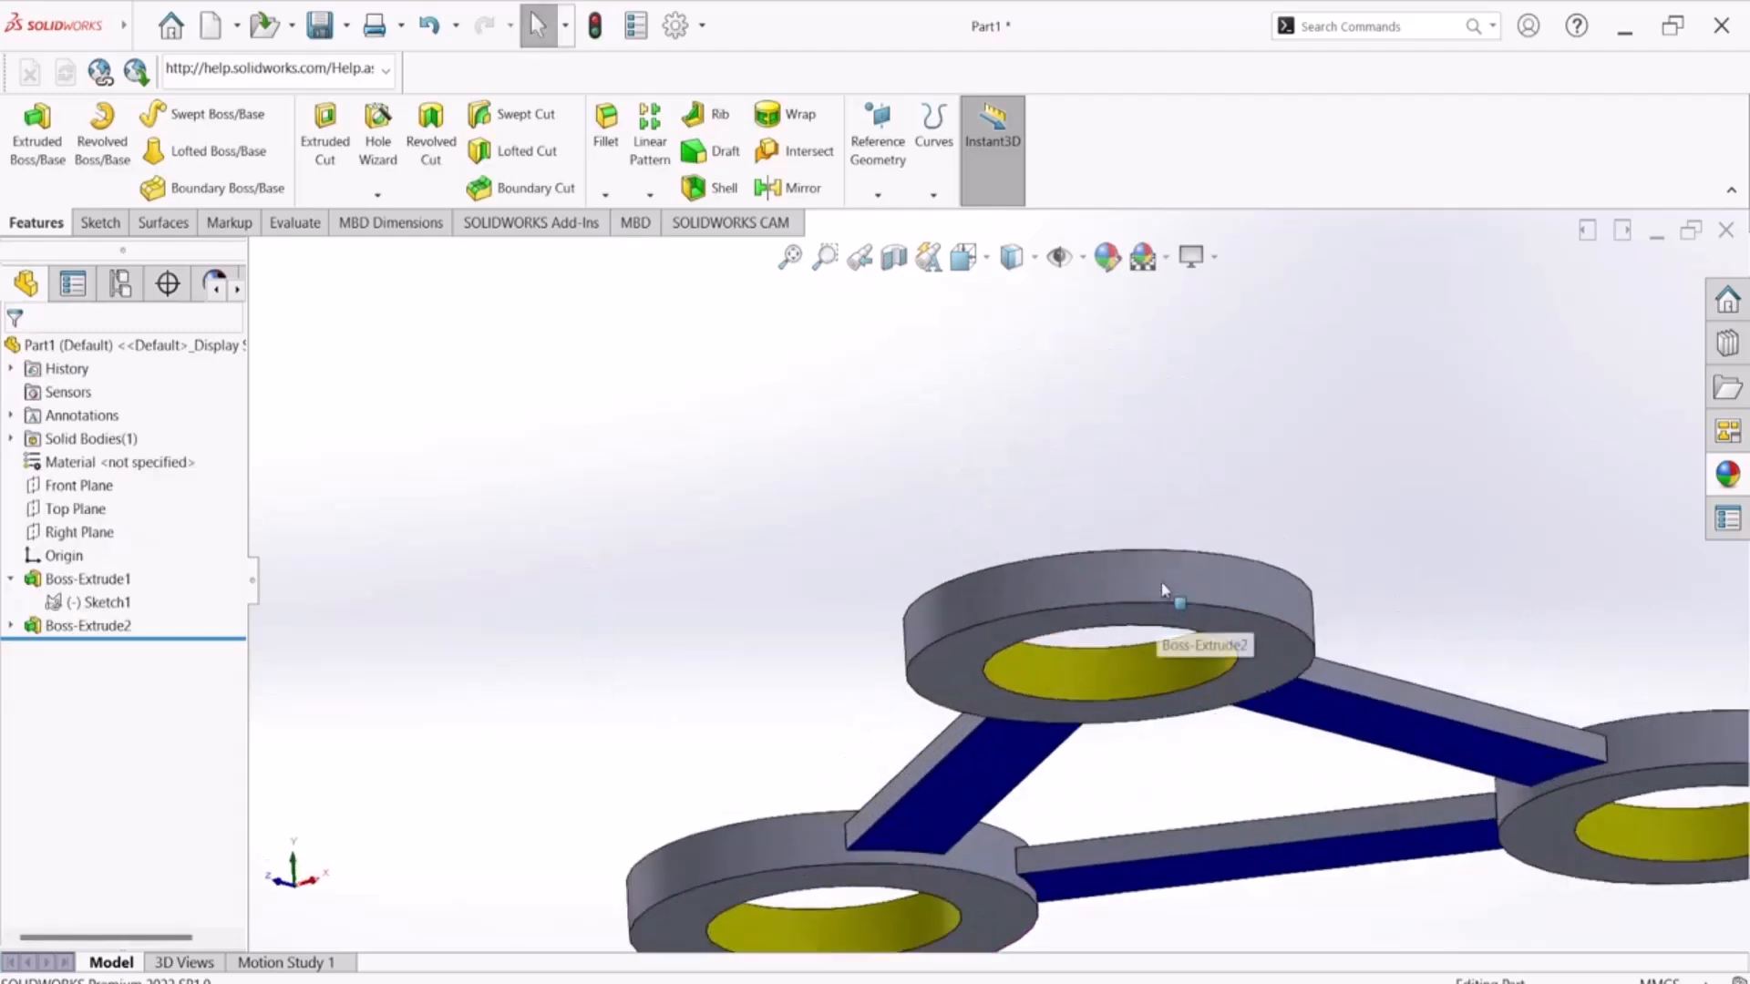
{"action": "left_click", "coordinate": [1167, 590]}
{"action": "left_click", "coordinate": [812, 838], "text": "ctrl"}
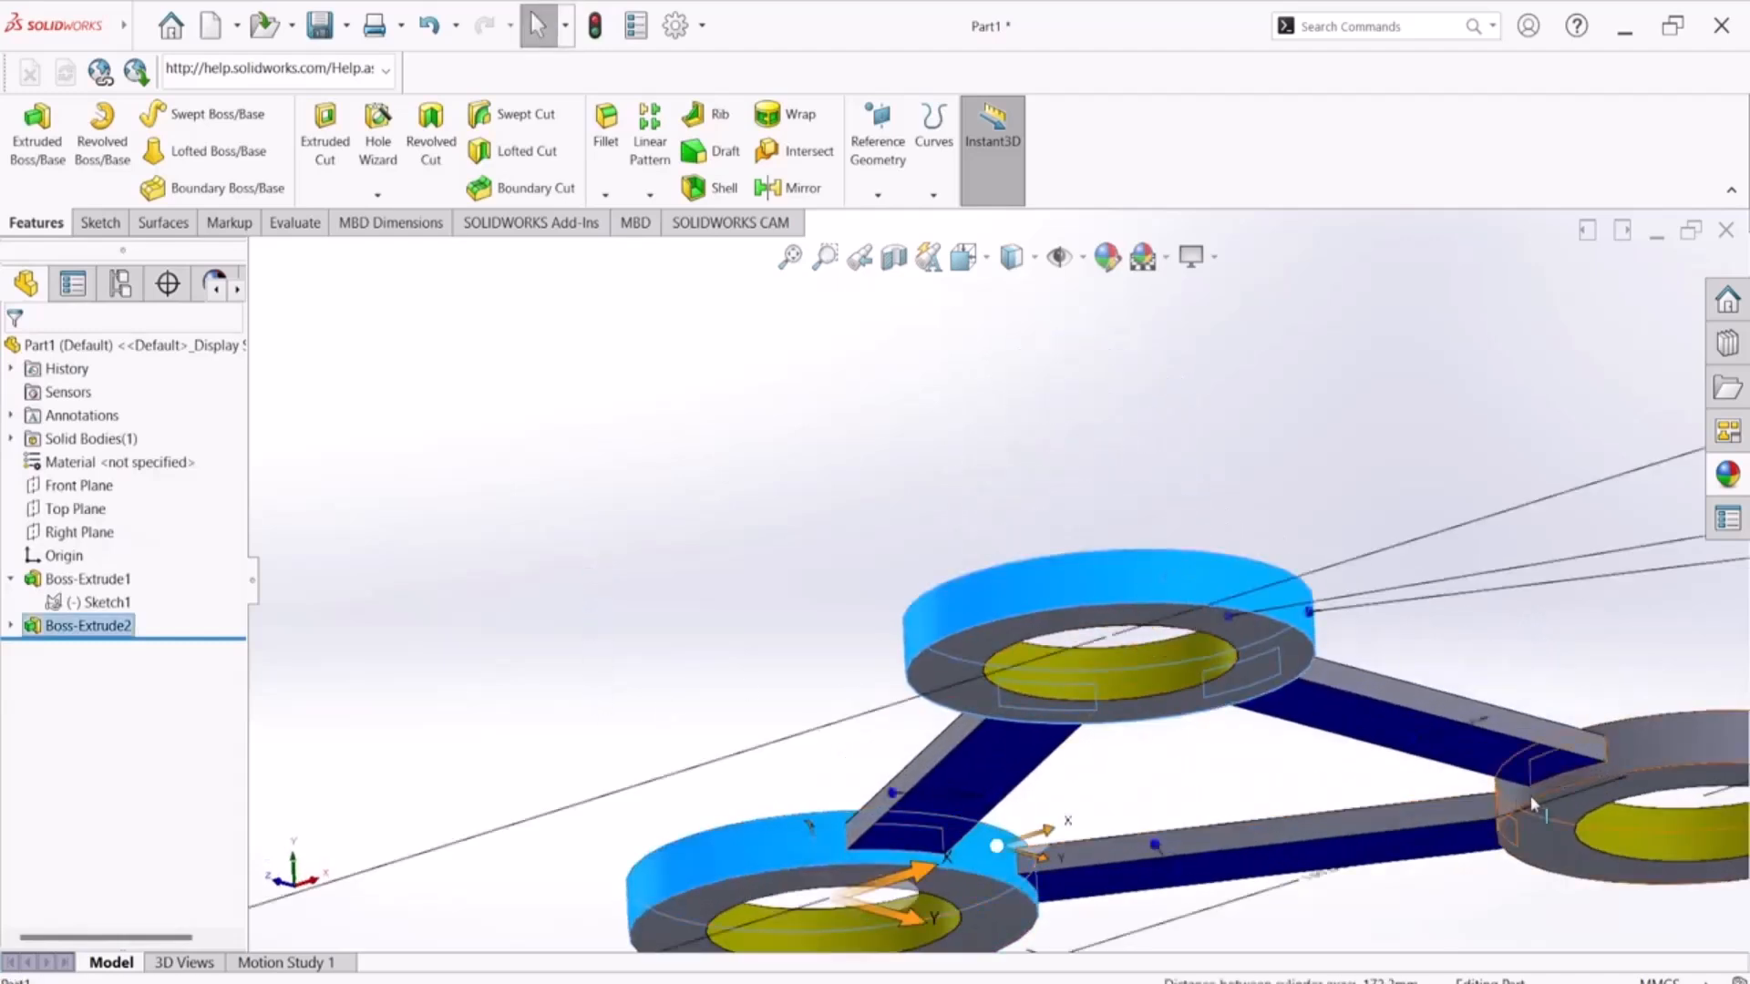
{"action": "left_click", "coordinate": [1681, 735], "text": "ctrl"}
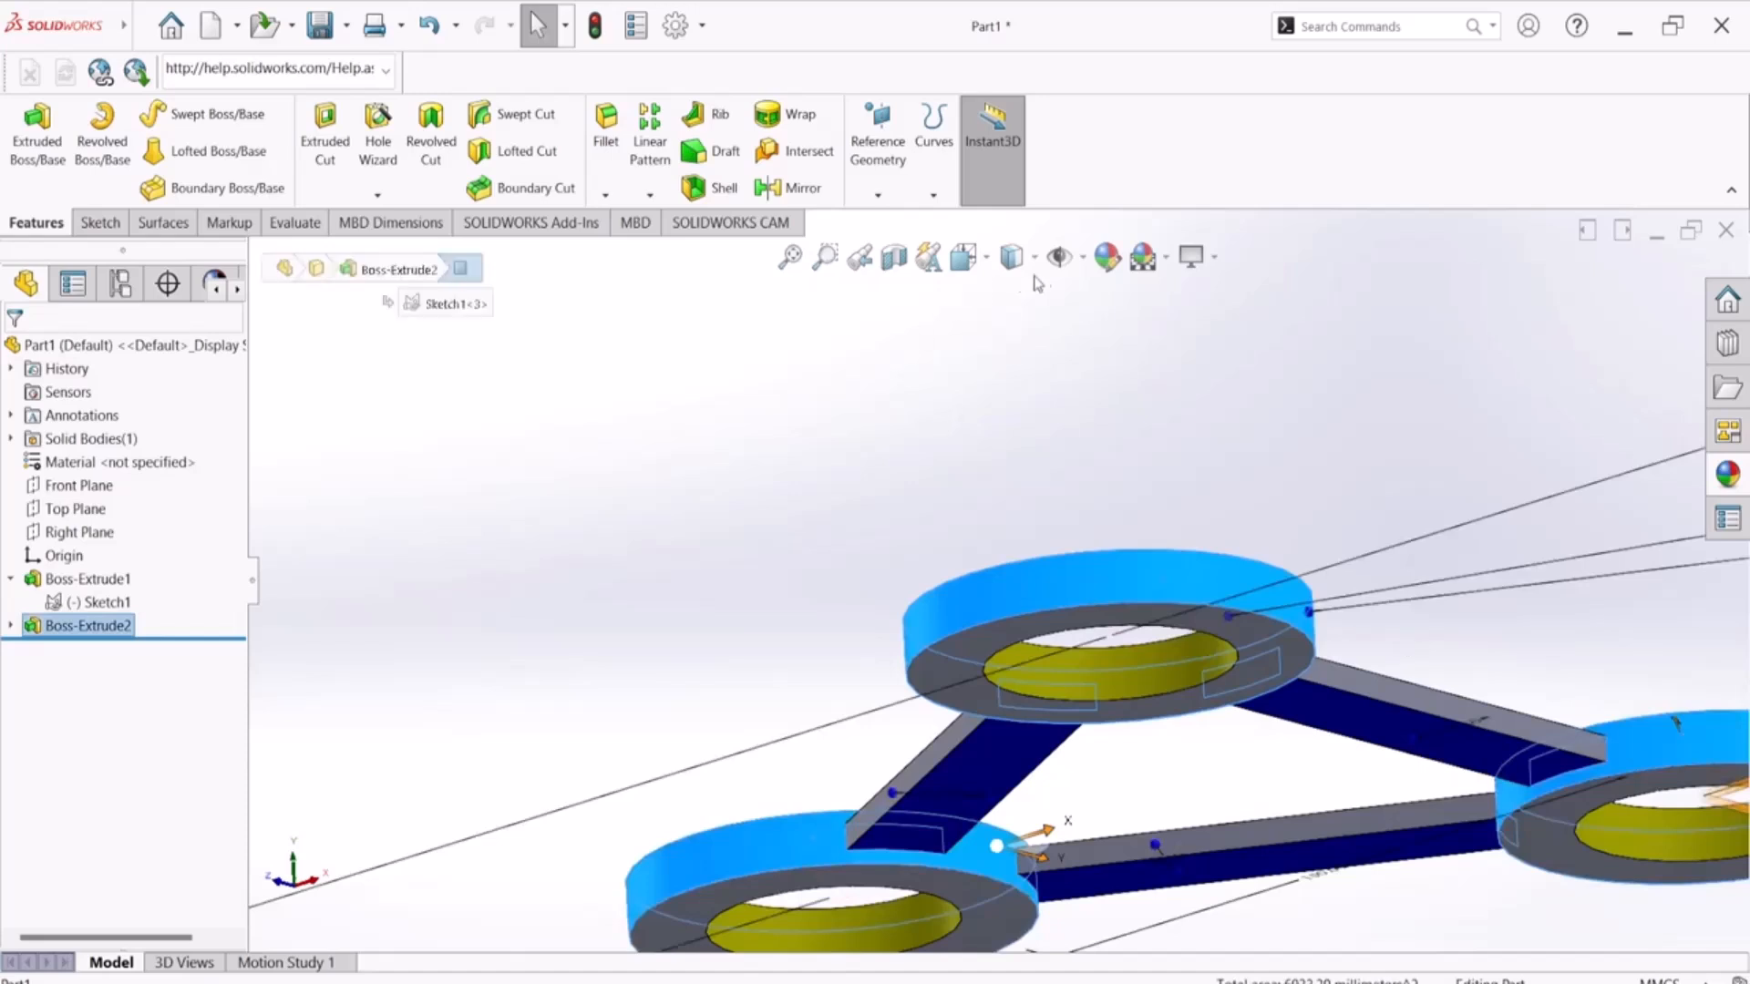
{"action": "left_click", "coordinate": [1107, 256]}
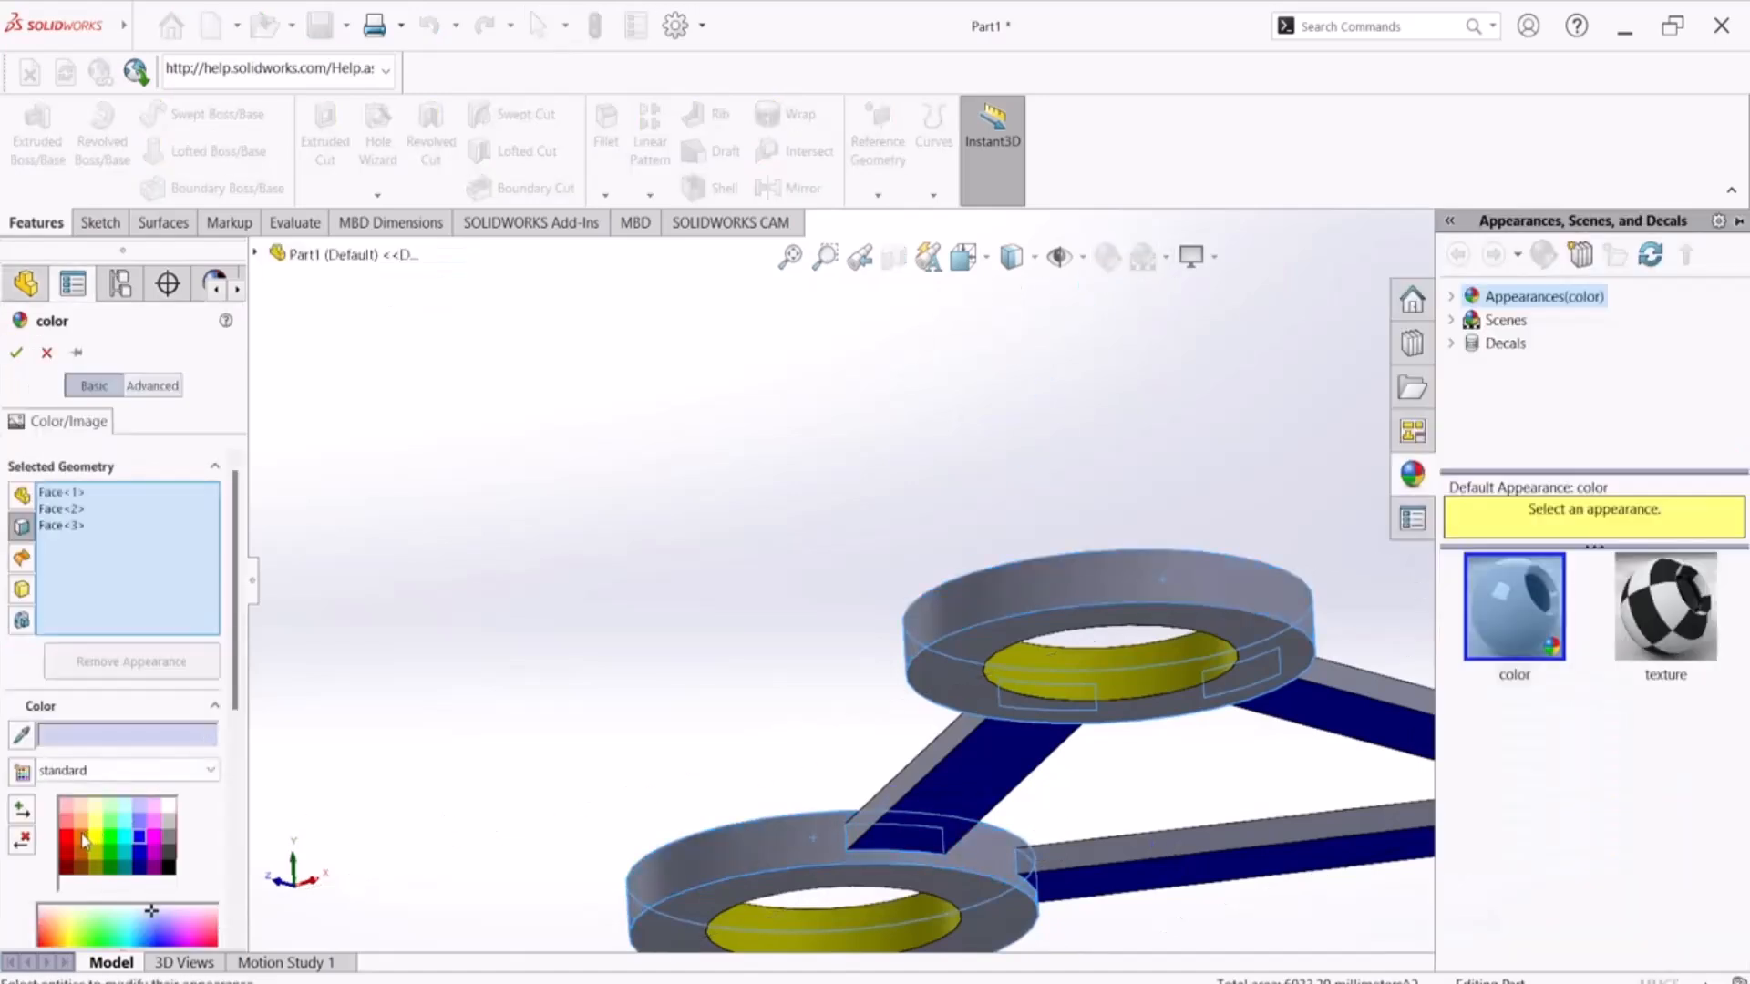
{"action": "left_click", "coordinate": [84, 839]}
{"action": "left_click", "coordinate": [15, 355]}
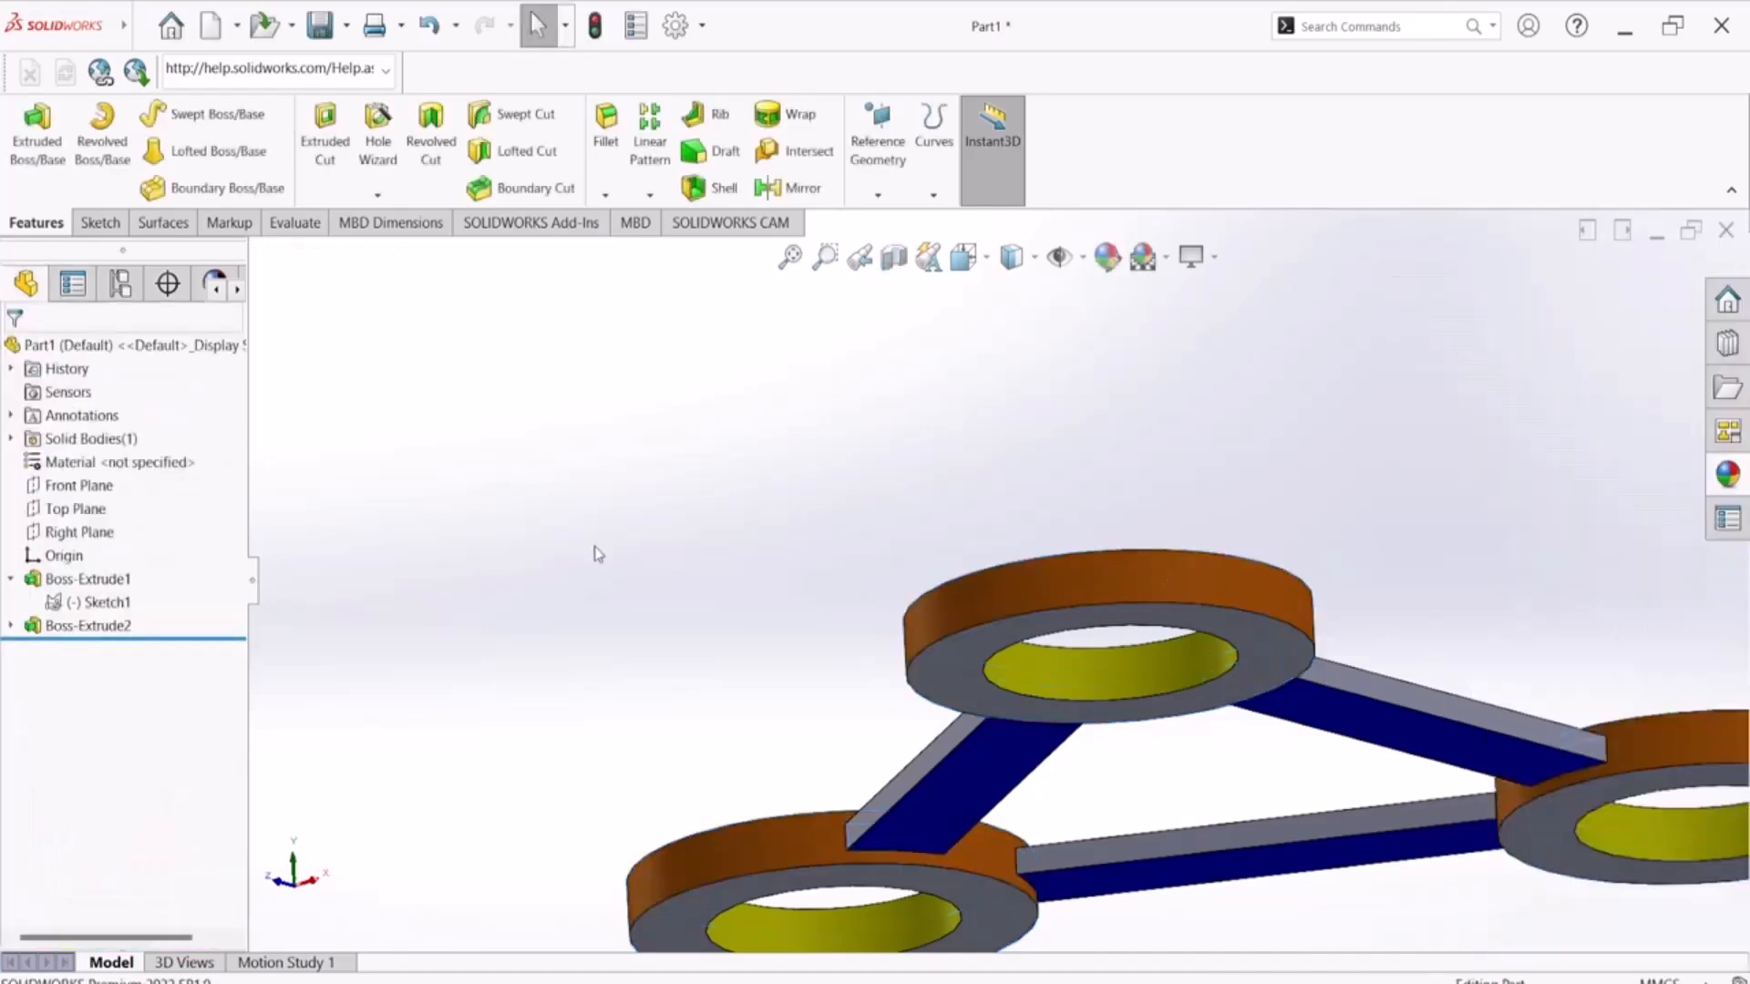
{"action": "scroll", "coordinate": [729, 665], "scroll_direction": "up", "scroll_amount": 2}
{"action": "middle_click_drag", "start_coordinate": [754, 682], "coordinate": [952, 818]}
{"action": "left_click", "coordinate": [986, 802]}
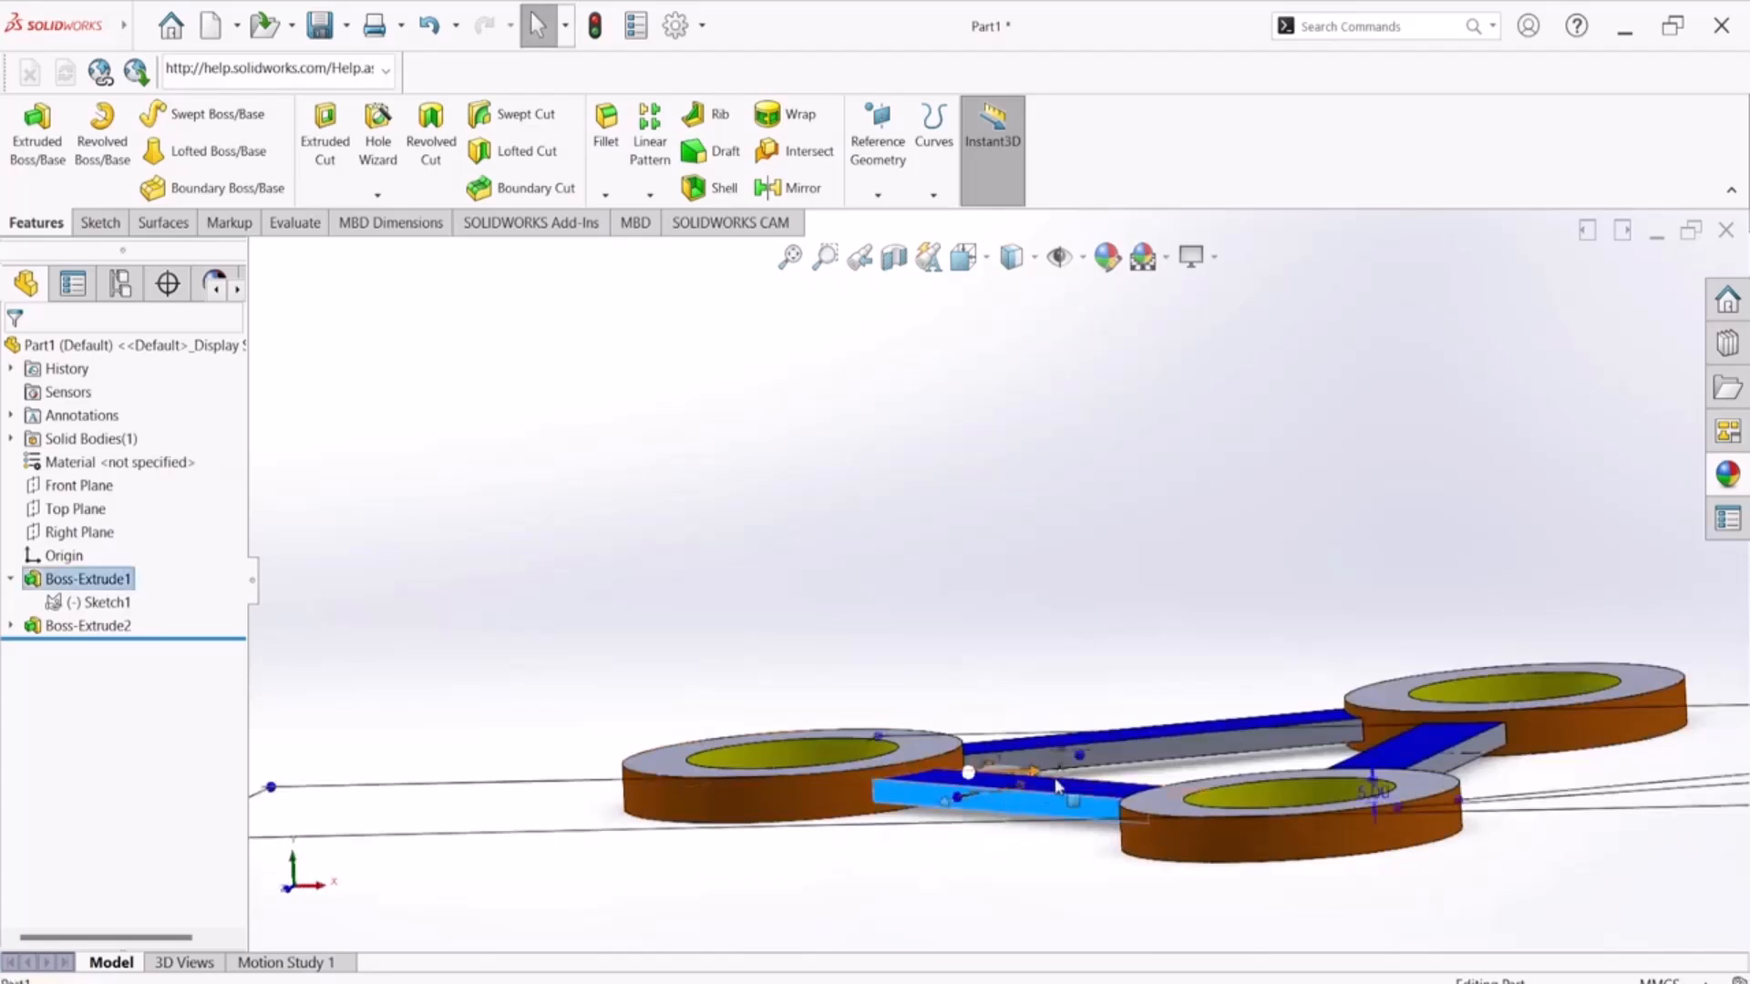
{"action": "left_click", "coordinate": [1472, 756]}
{"action": "left_click", "coordinate": [1472, 758]}
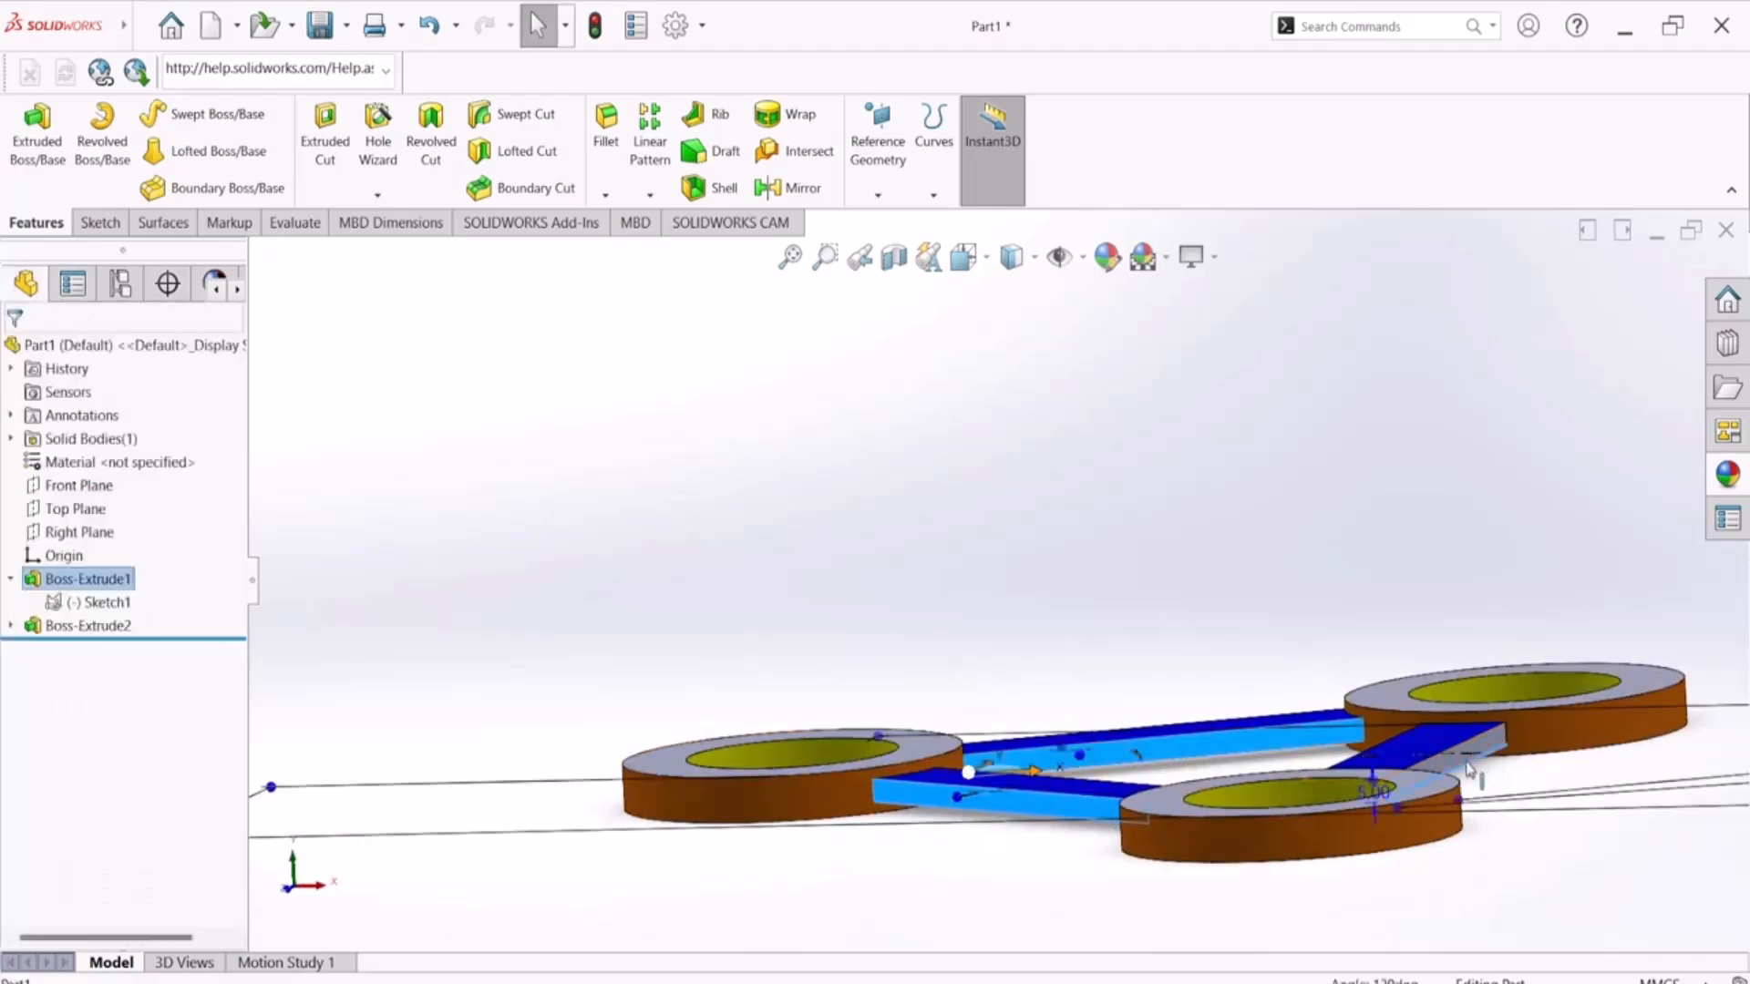
{"action": "double_click", "coordinate": [1457, 757]}
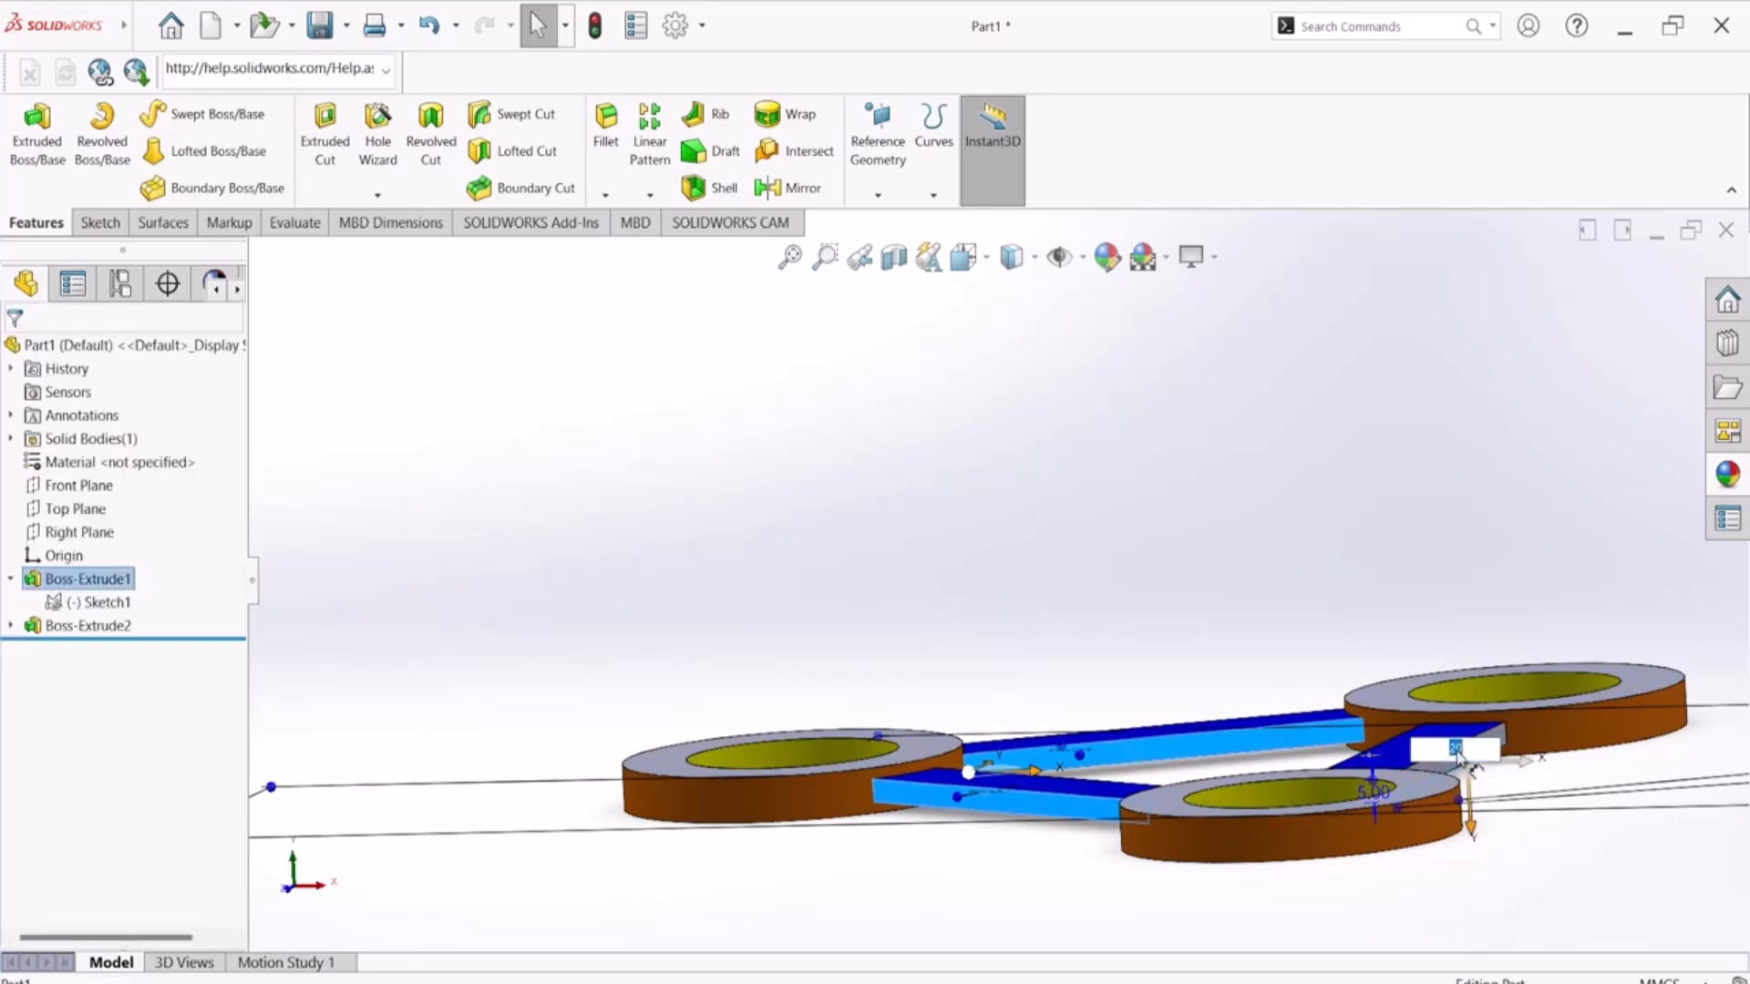
{"action": "left_click", "coordinate": [1175, 601]}
Step: Give the inner and outer side faces of all three arms a green colour appearance
{"action": "scroll", "coordinate": [1443, 794], "scroll_direction": "down", "scroll_amount": 8}
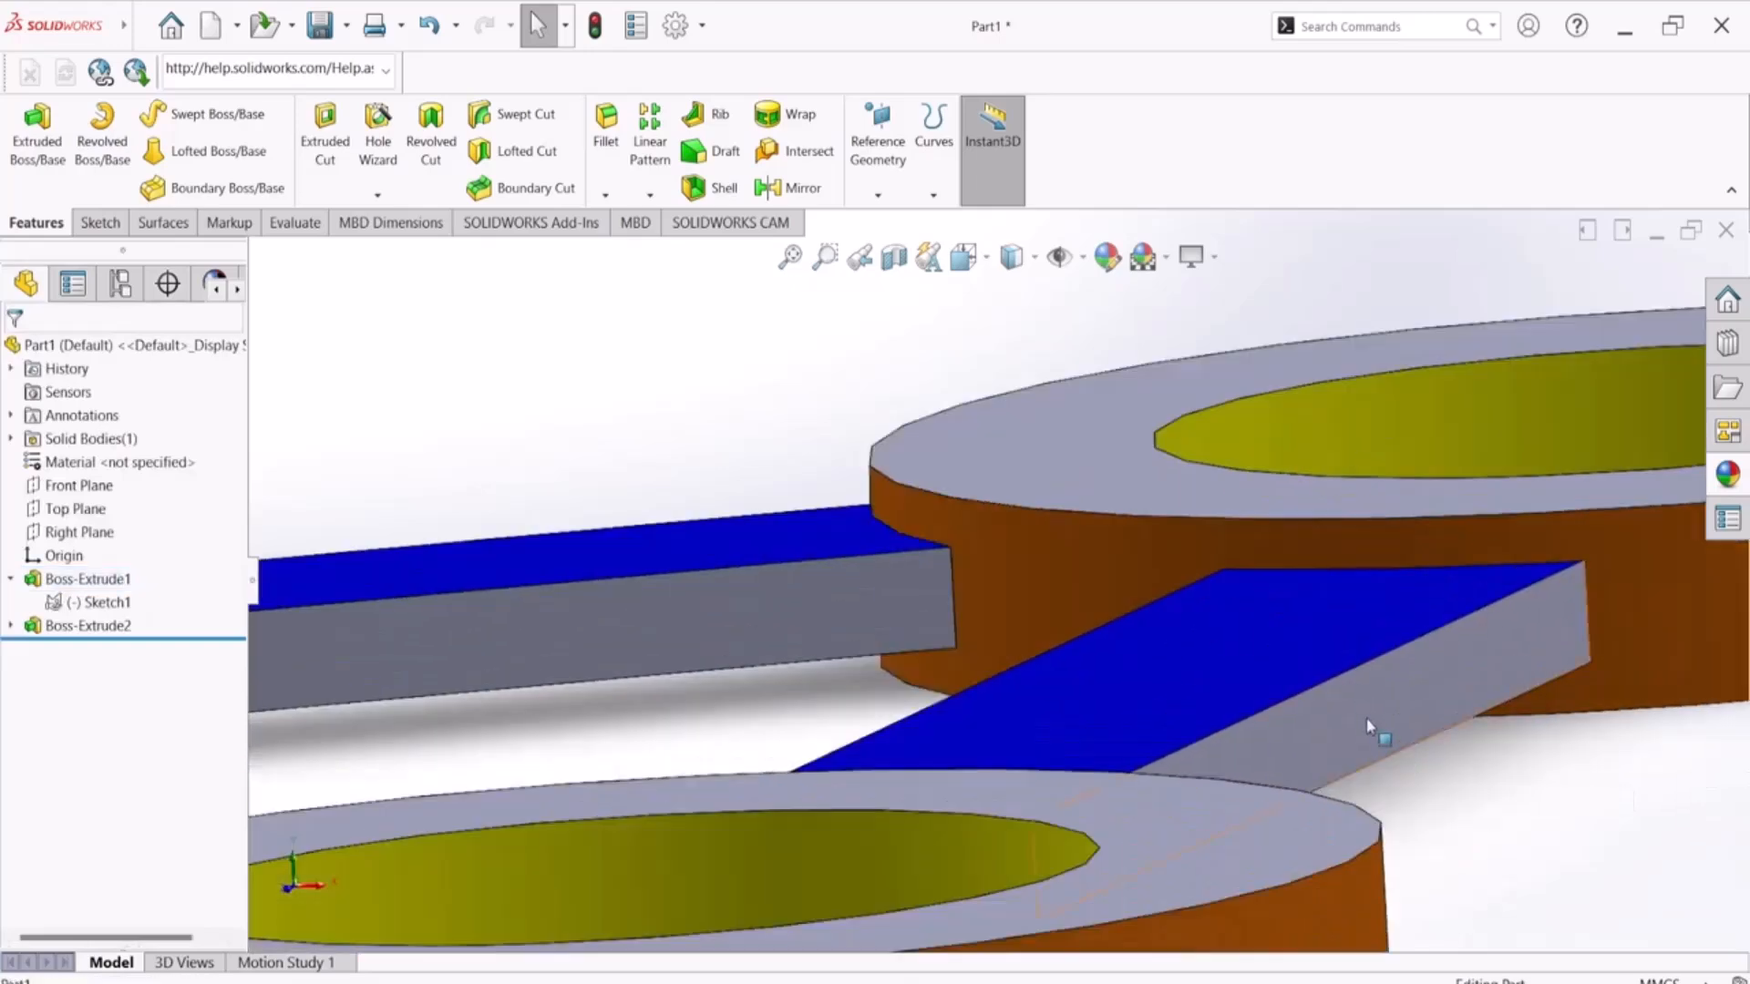
{"action": "left_click", "coordinate": [781, 627]}
{"action": "scroll", "coordinate": [781, 627], "scroll_direction": "up", "scroll_amount": 4}
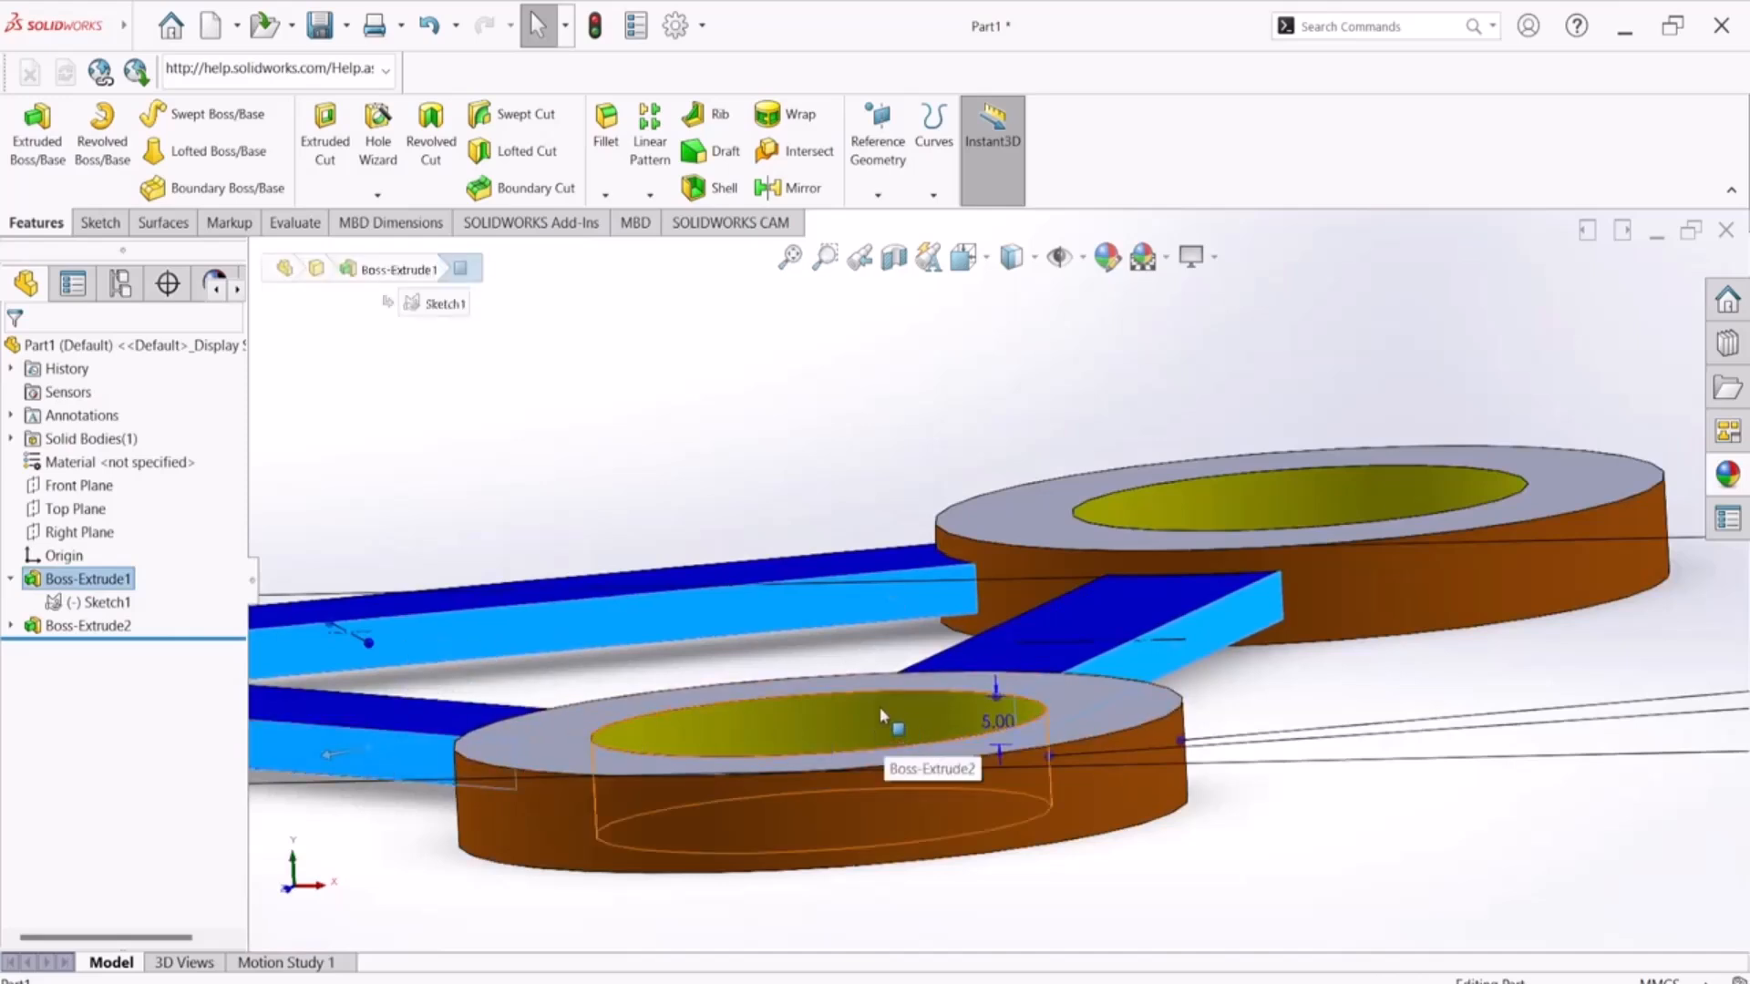
{"action": "middle_click_drag", "start_coordinate": [893, 715], "coordinate": [608, 565]}
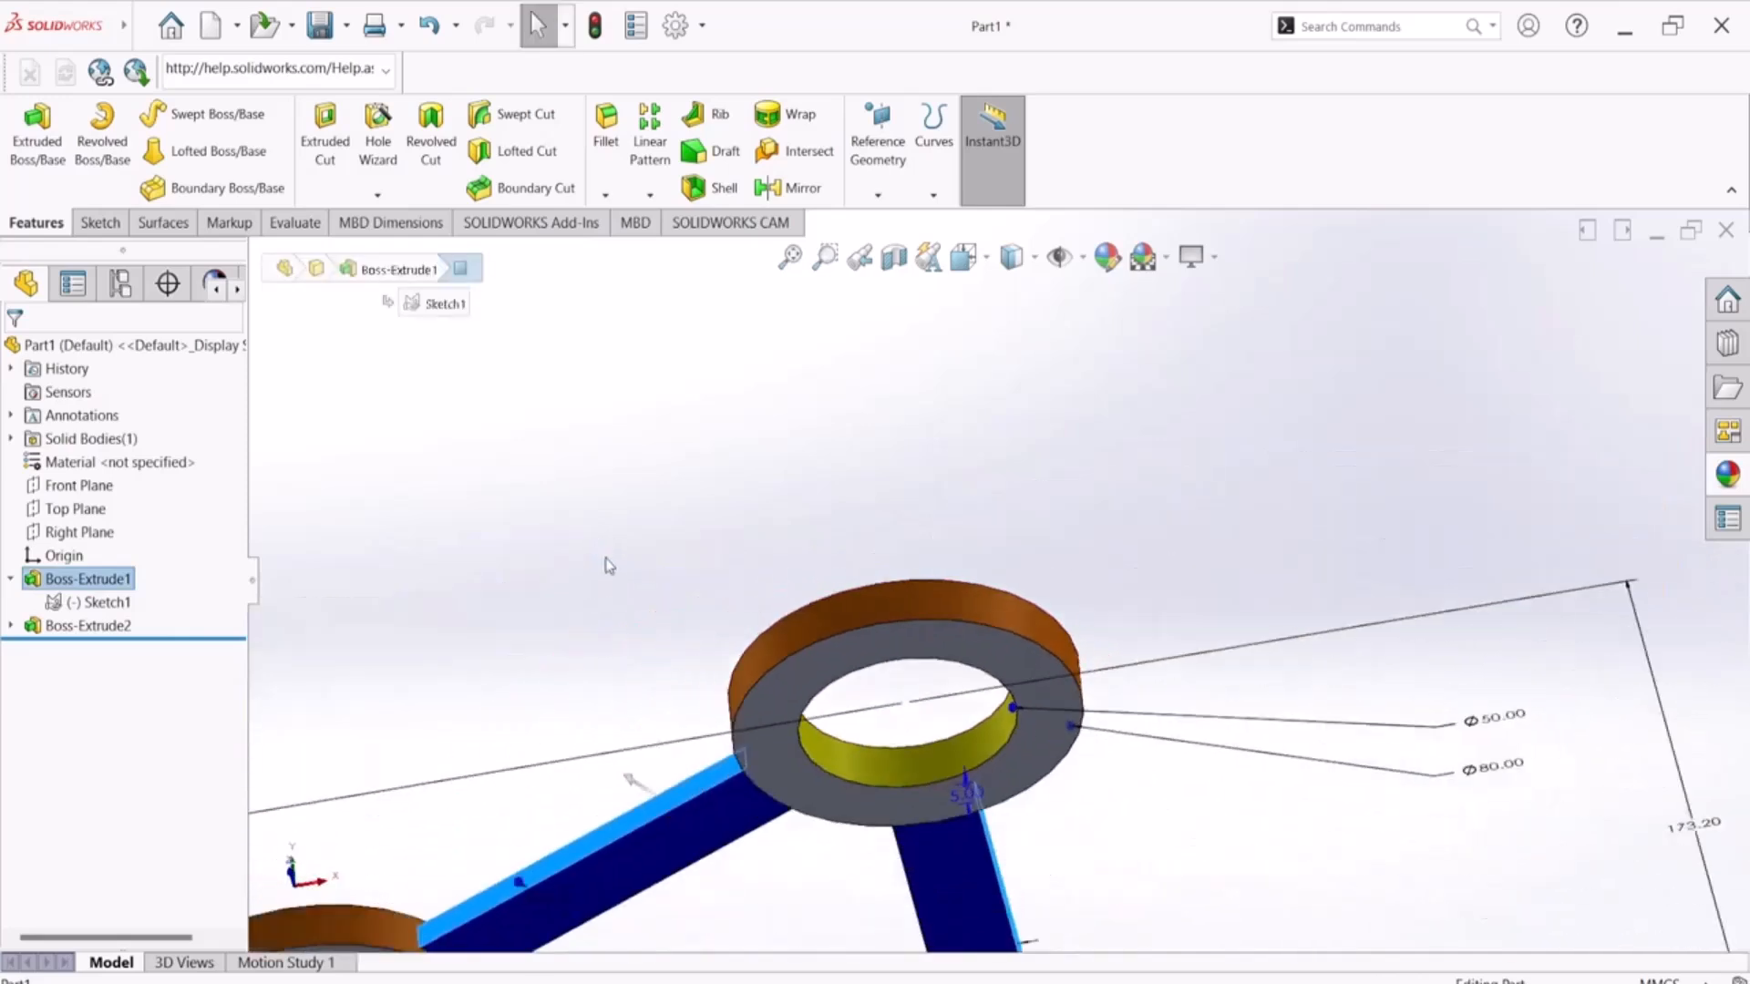
{"action": "scroll", "coordinate": [647, 706], "scroll_direction": "up", "scroll_amount": 3}
{"action": "middle_click_drag", "start_coordinate": [636, 733], "coordinate": [490, 834]}
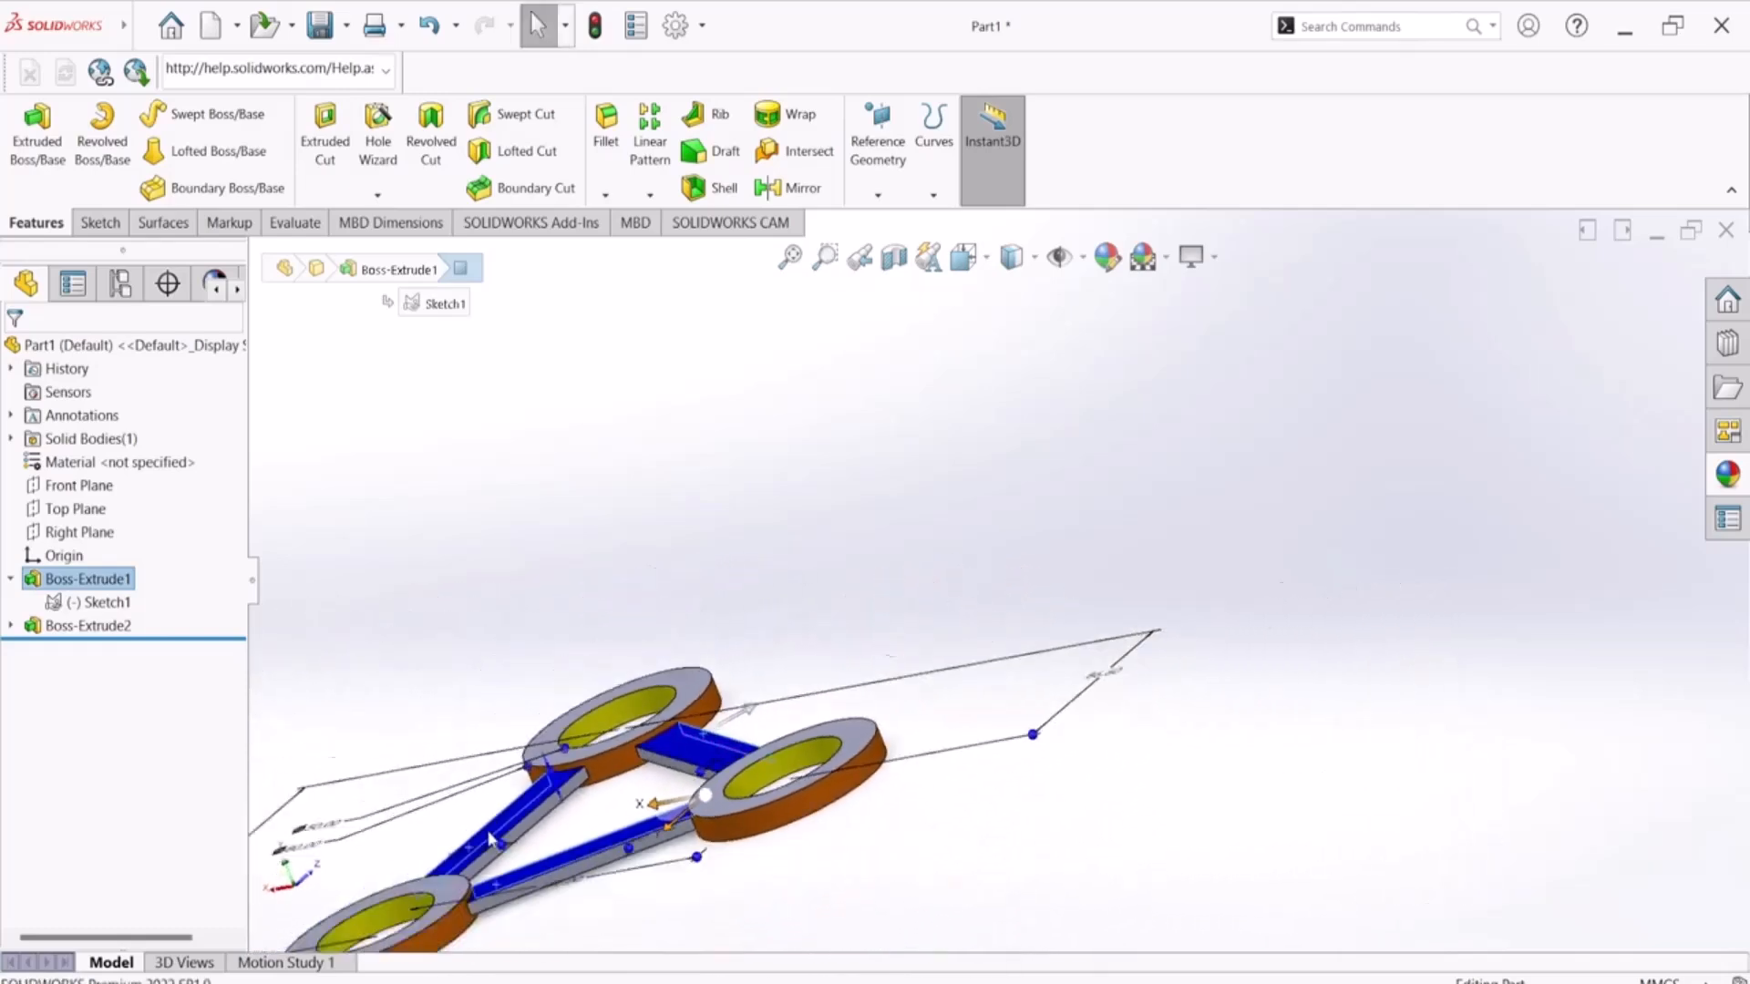
{"action": "scroll", "coordinate": [490, 834], "scroll_direction": "down", "scroll_amount": 6}
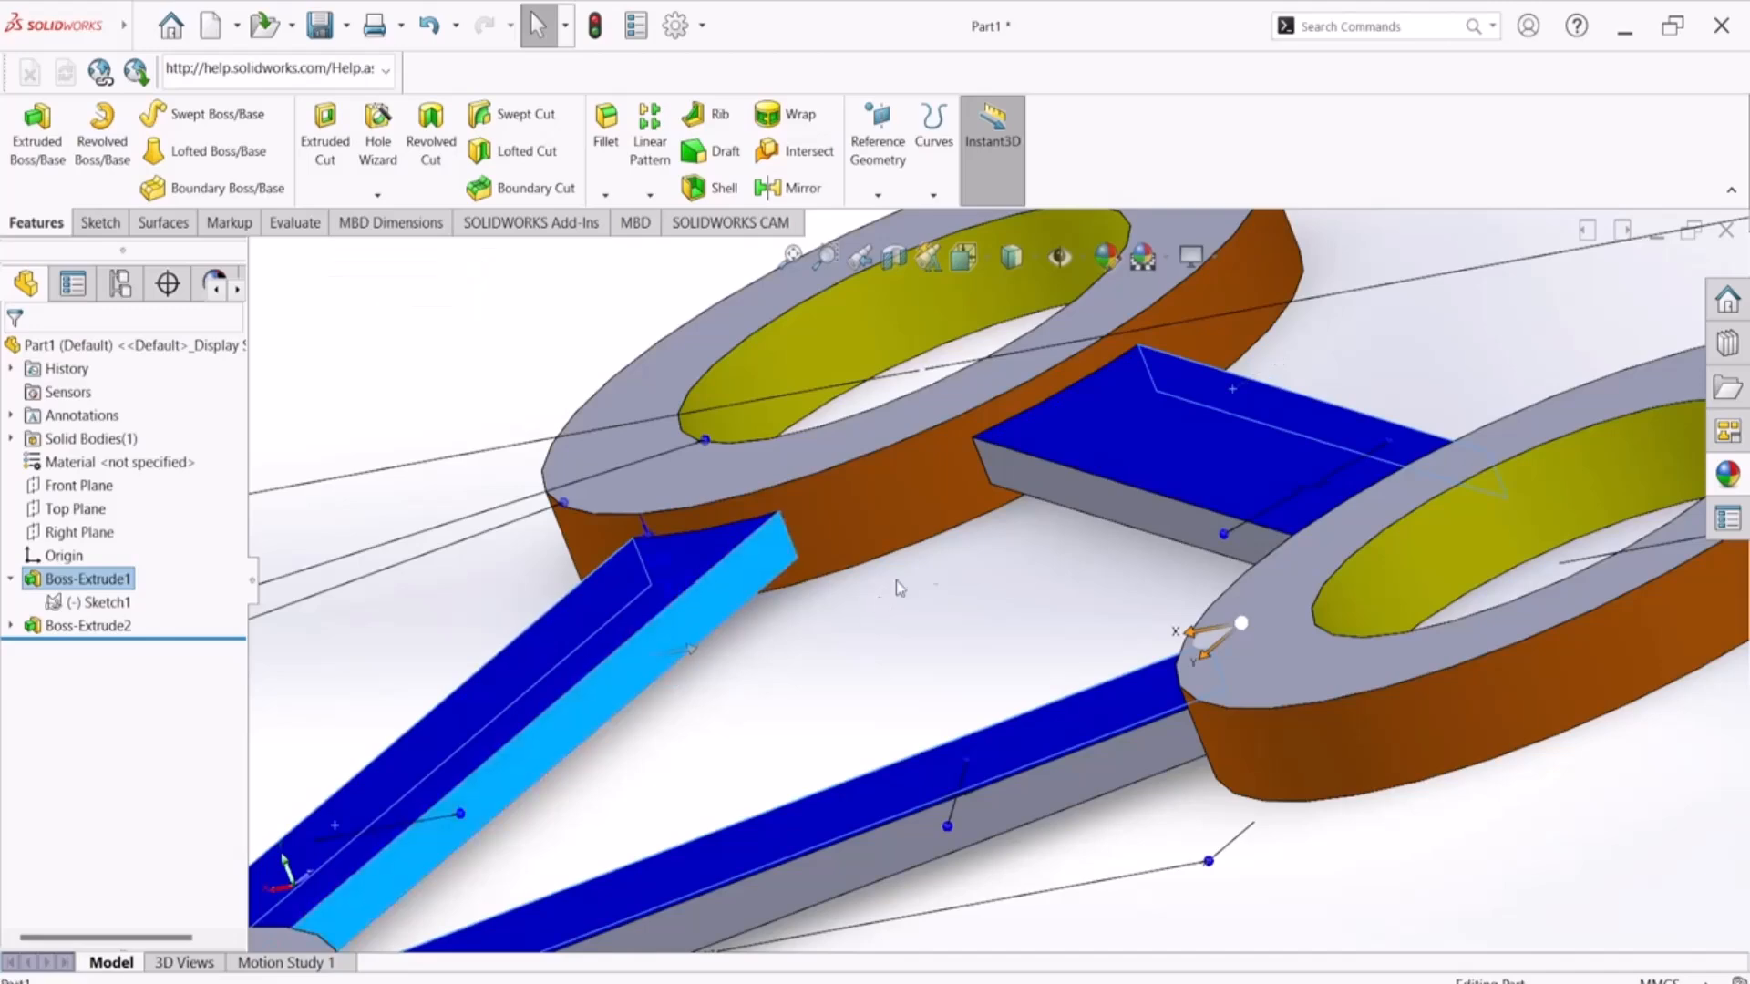
{"action": "left_click", "coordinate": [1094, 510], "text": "ctrl"}
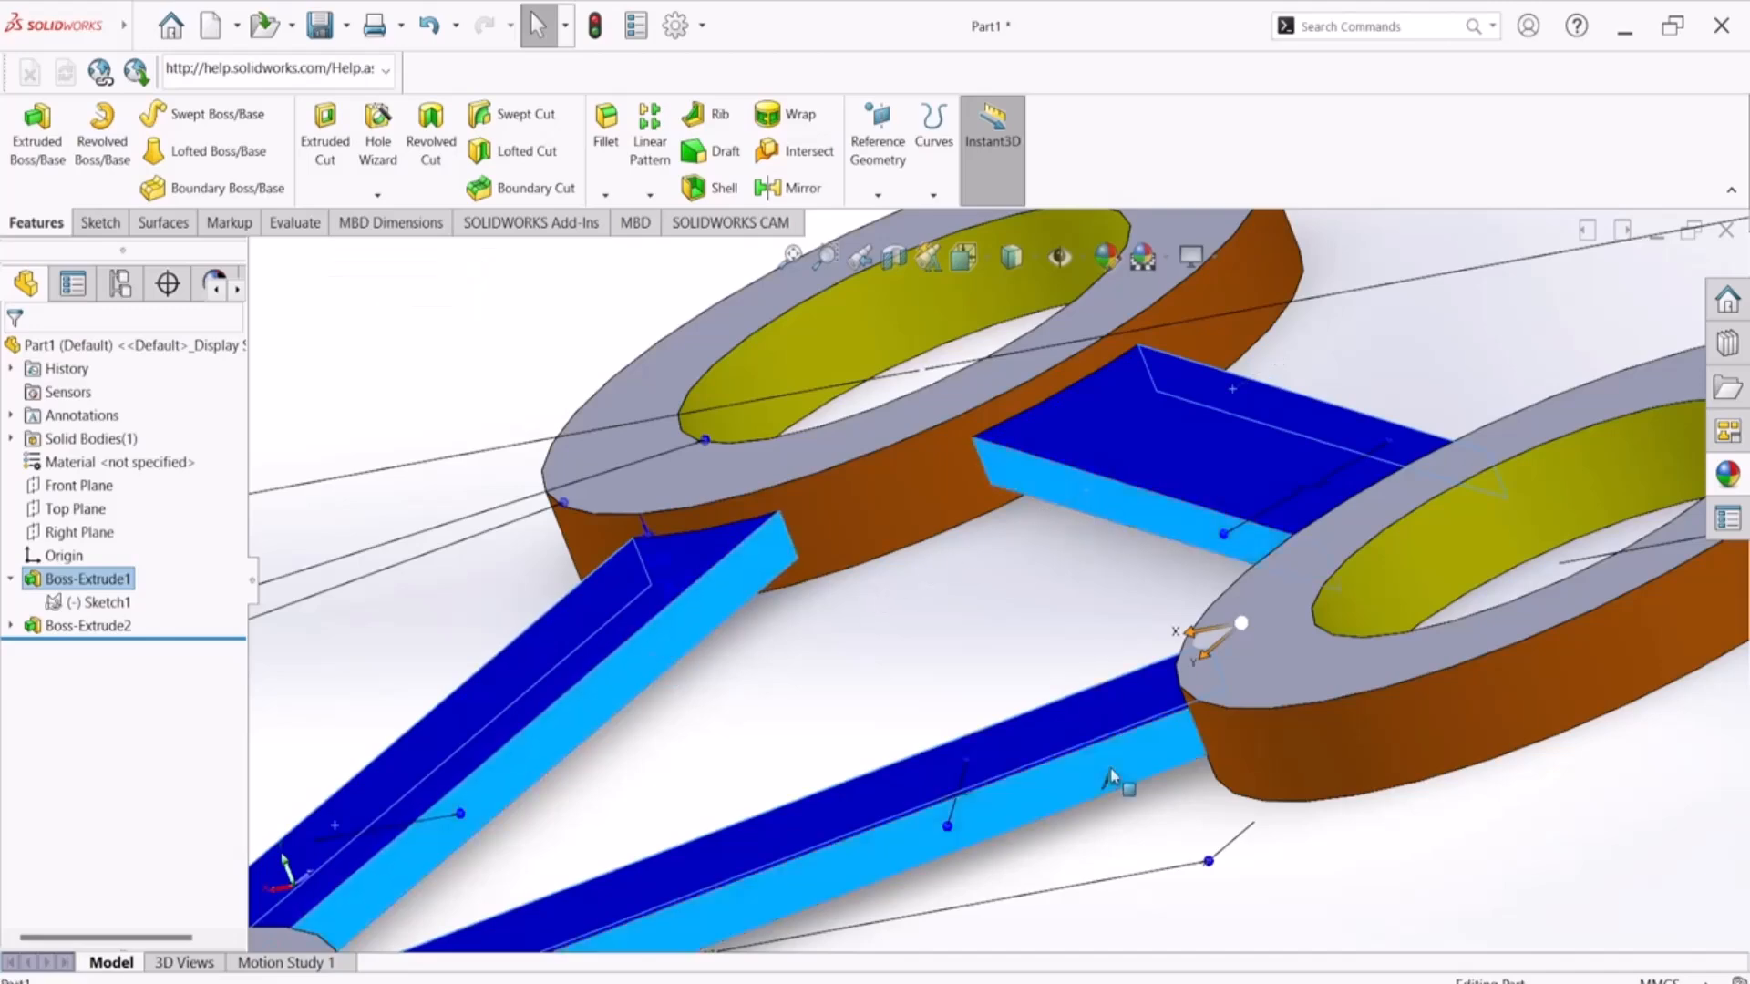
{"action": "scroll", "coordinate": [1106, 792], "scroll_direction": "up", "scroll_amount": 4}
{"action": "middle_click_drag", "start_coordinate": [1113, 808], "coordinate": [892, 818]}
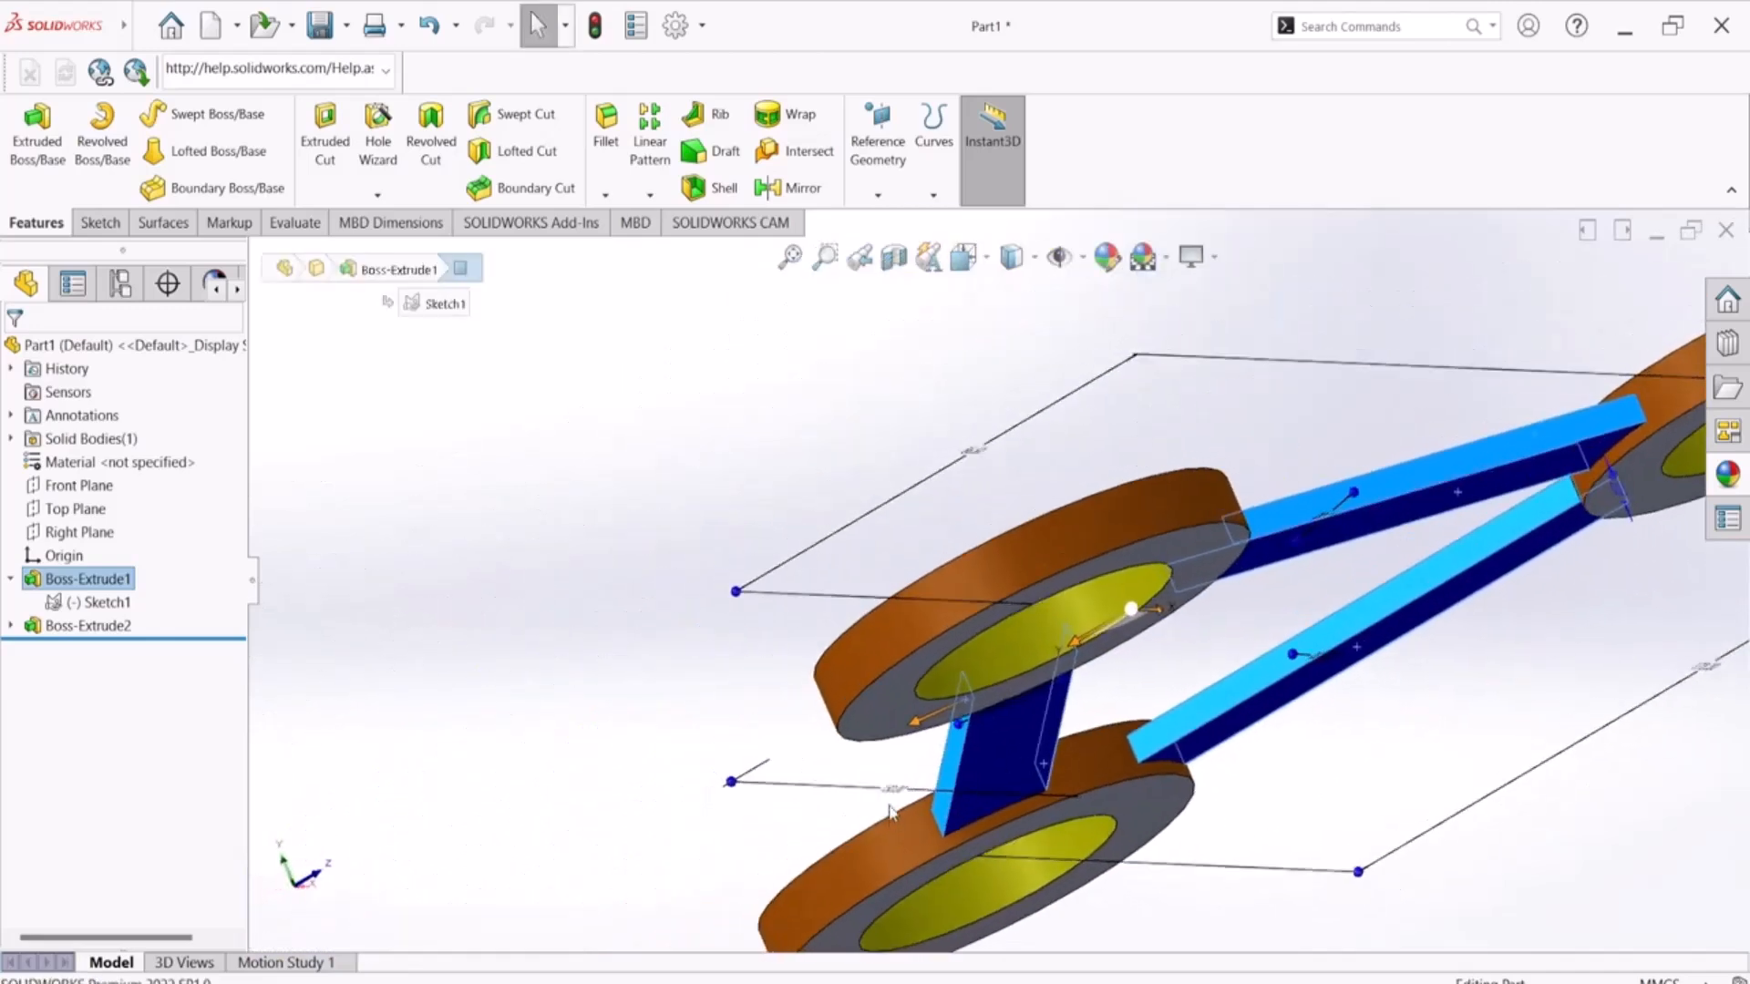
{"action": "left_click", "coordinate": [1107, 257]}
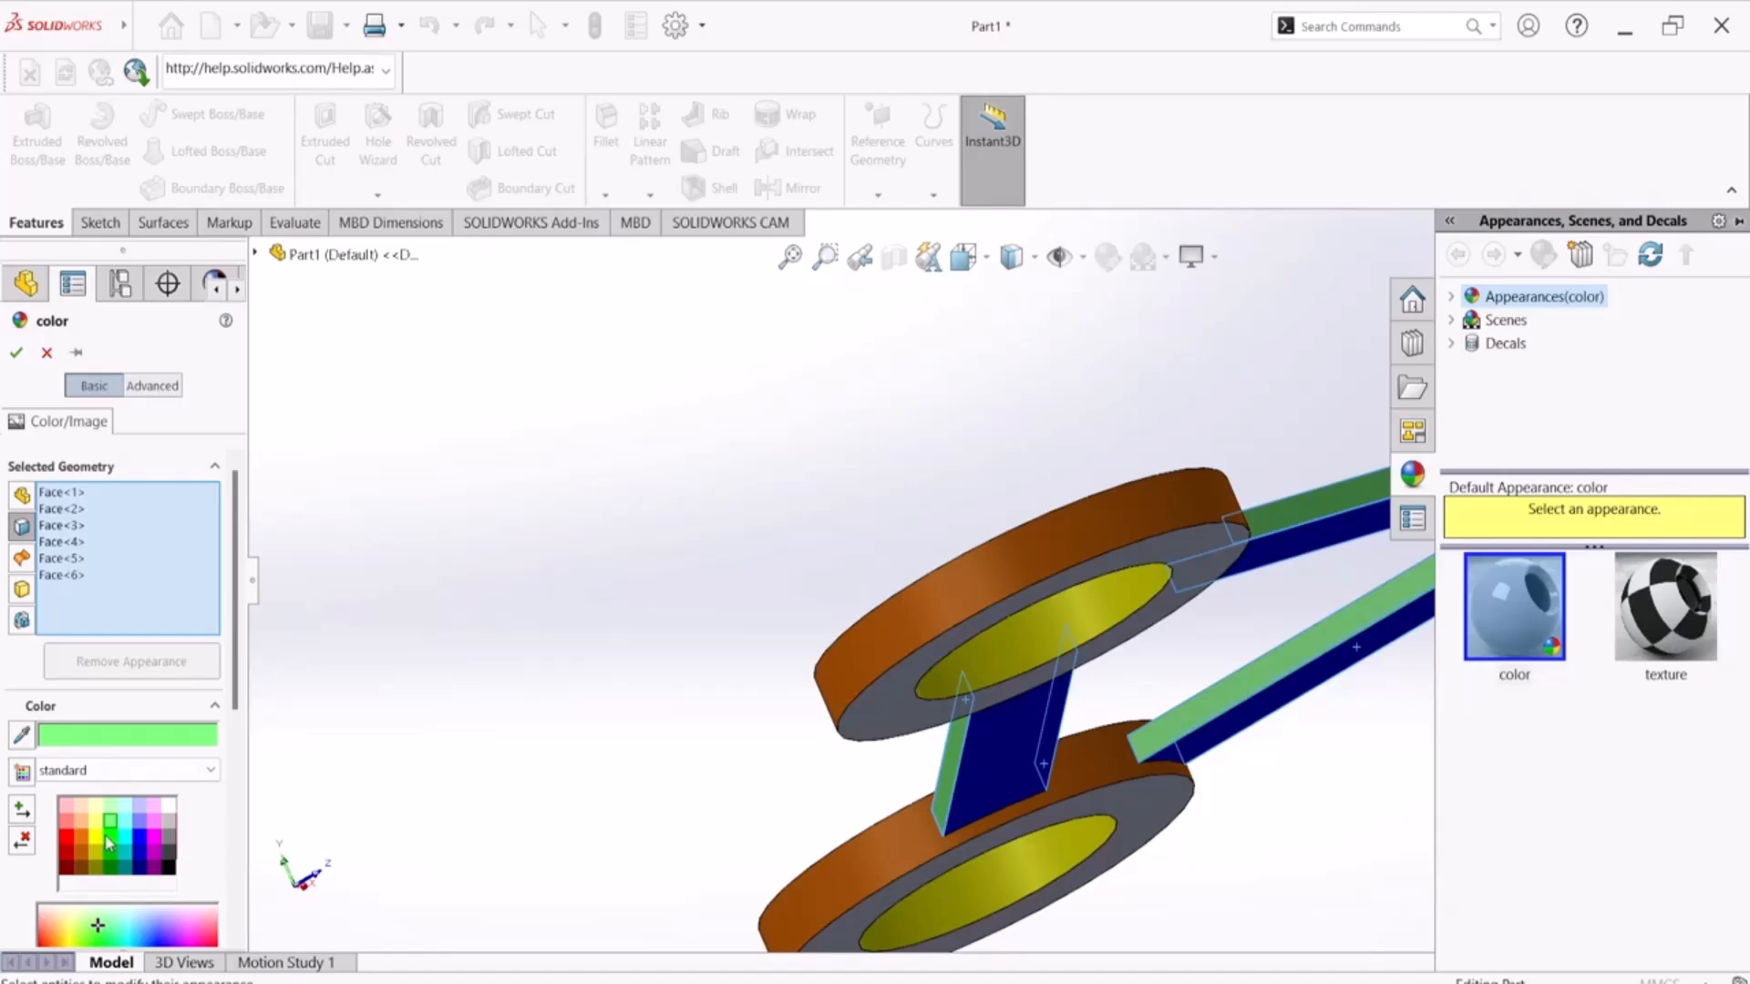
{"action": "left_click", "coordinate": [108, 843]}
{"action": "left_click", "coordinate": [13, 355]}
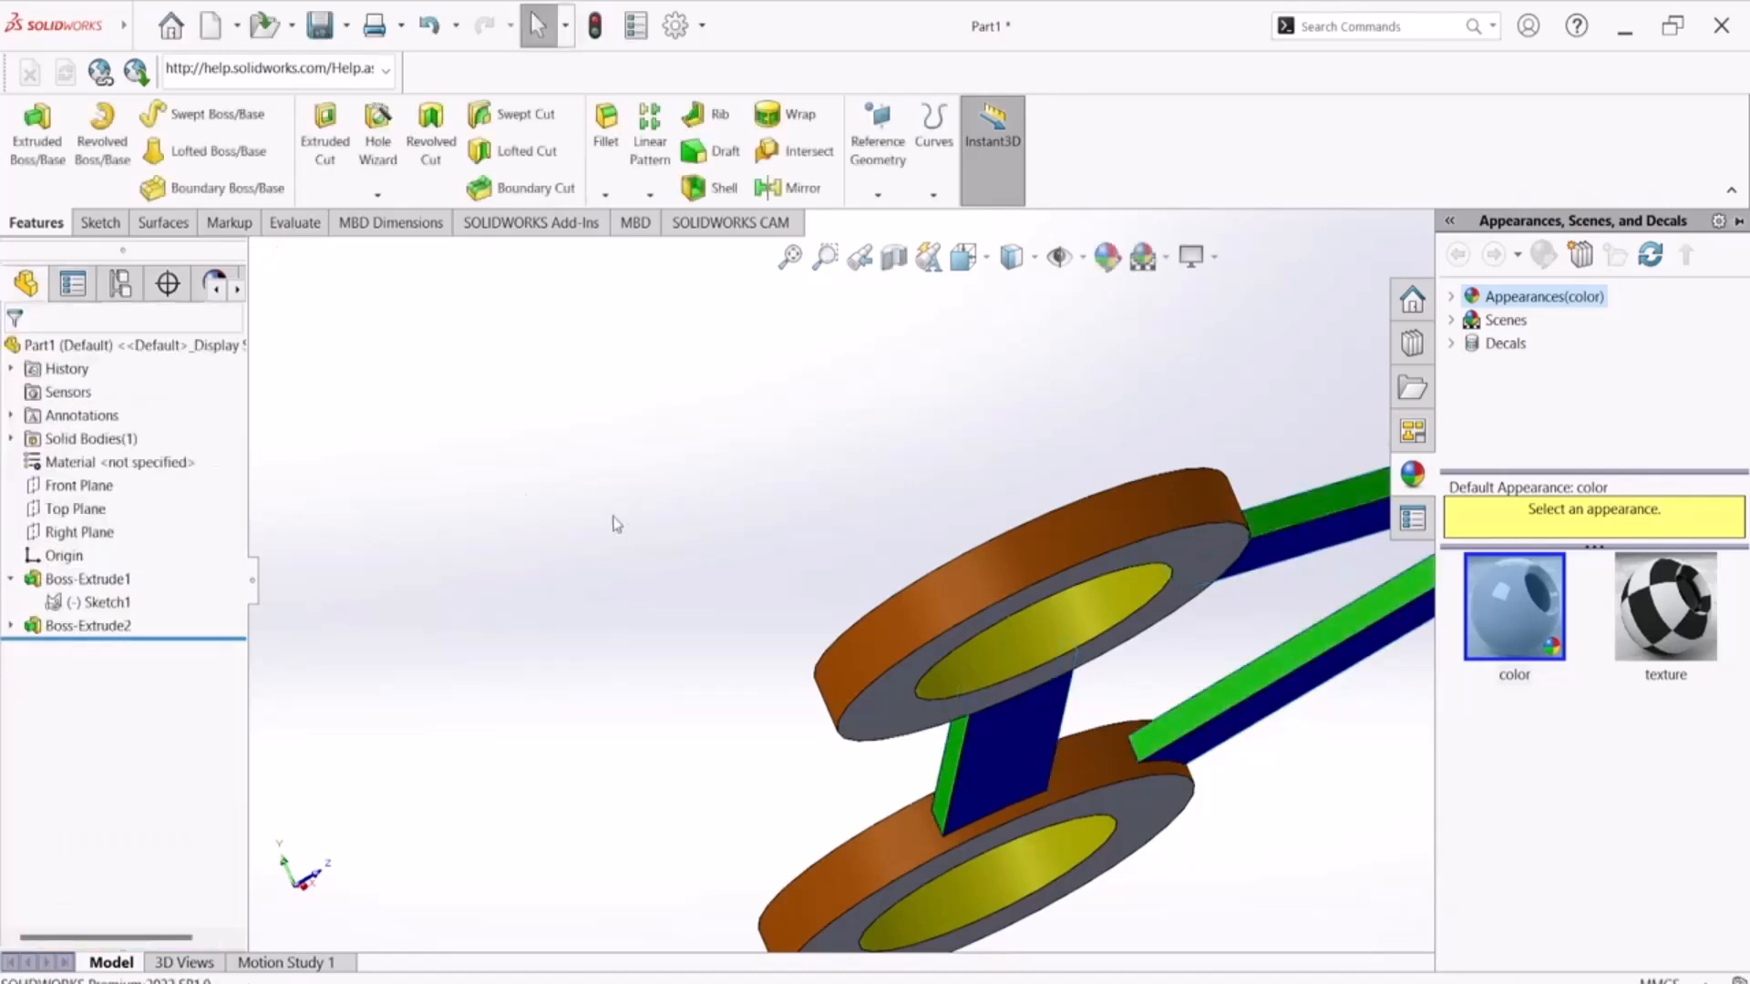
Step: Apply a magenta colour appearance to the flat upper and lower faces of all three rings
{"action": "scroll", "coordinate": [702, 656], "scroll_direction": "down", "scroll_amount": 5}
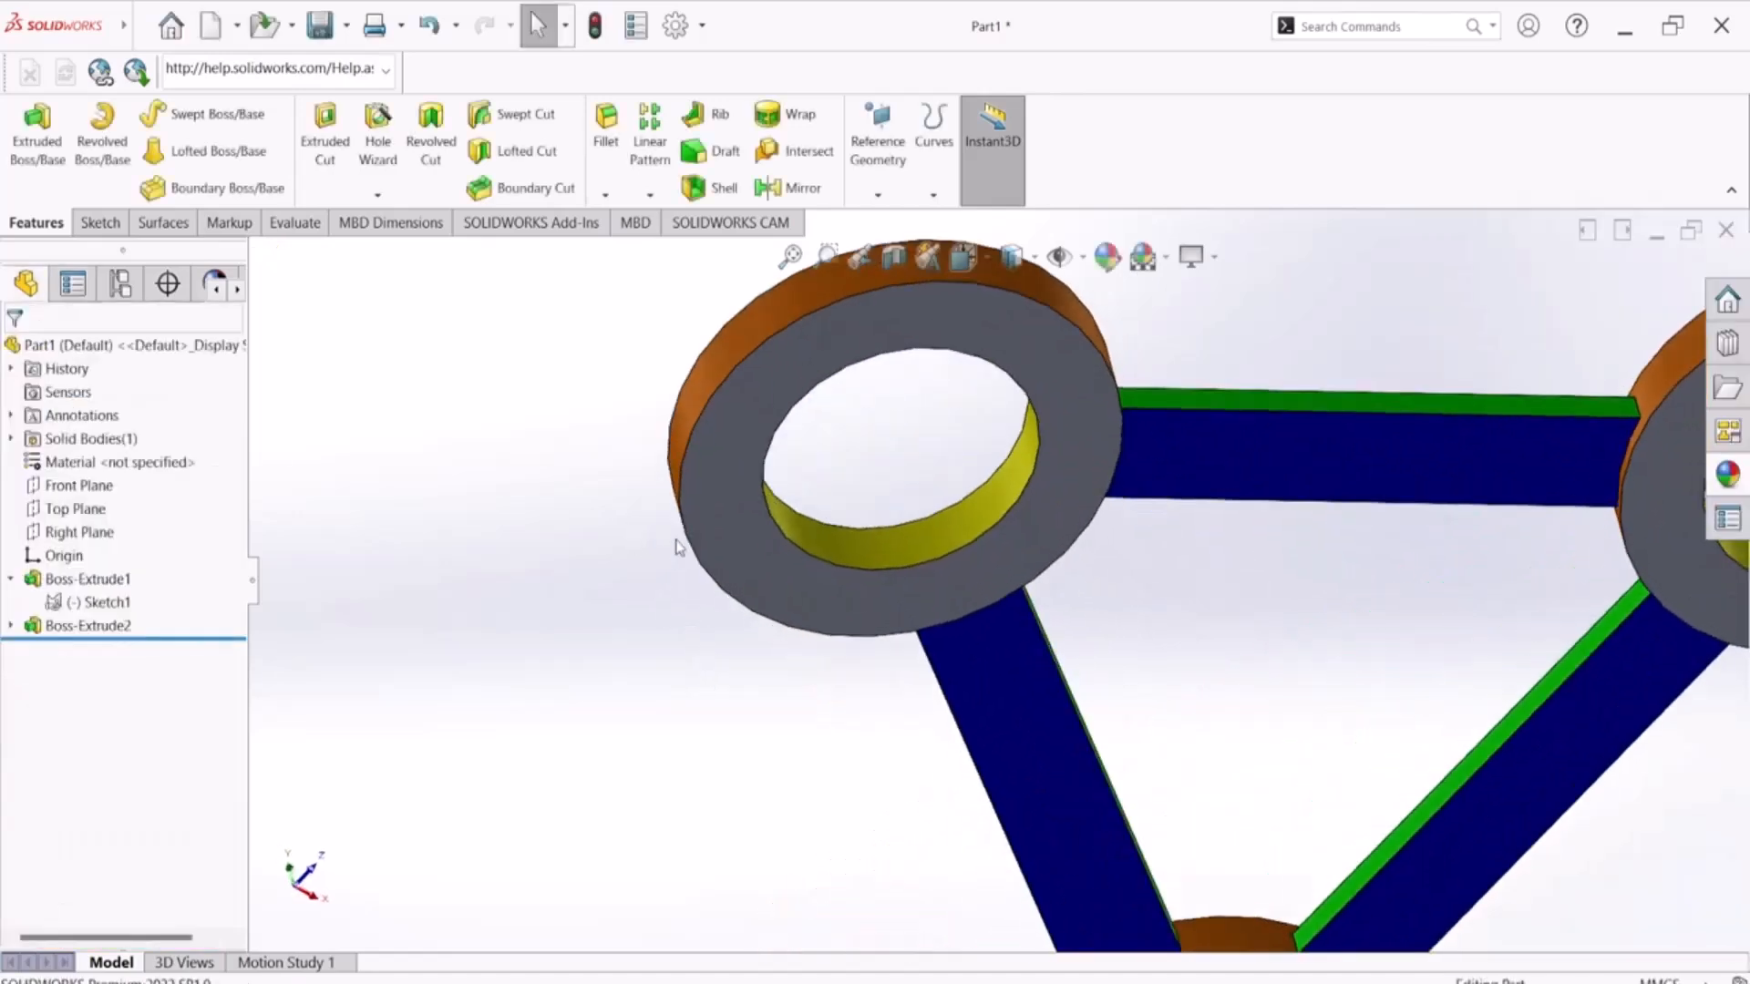
{"action": "left_click", "coordinate": [1086, 430]}
{"action": "scroll", "coordinate": [993, 583], "scroll_direction": "up", "scroll_amount": 5}
{"action": "middle_click_drag", "start_coordinate": [1094, 651], "coordinate": [1230, 930]}
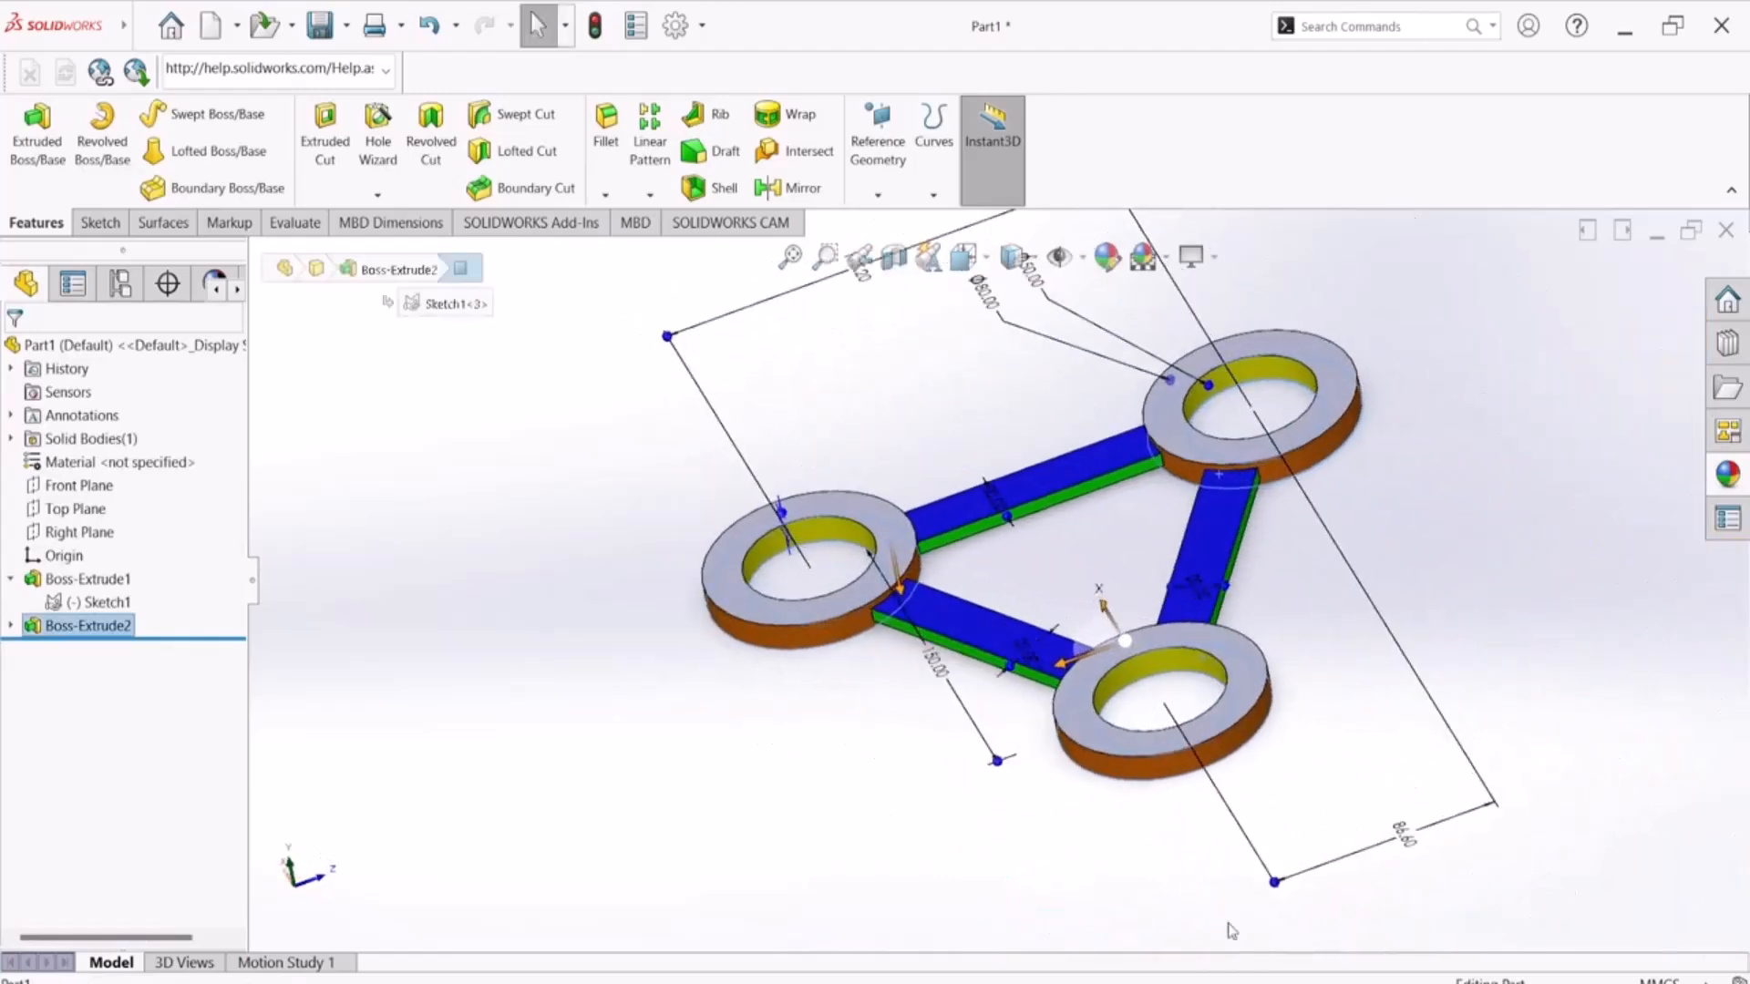
{"action": "left_click", "coordinate": [898, 561]}
{"action": "left_click", "coordinate": [1182, 645], "text": "ctrl"}
{"action": "left_click", "coordinate": [1208, 449], "text": "ctrl"}
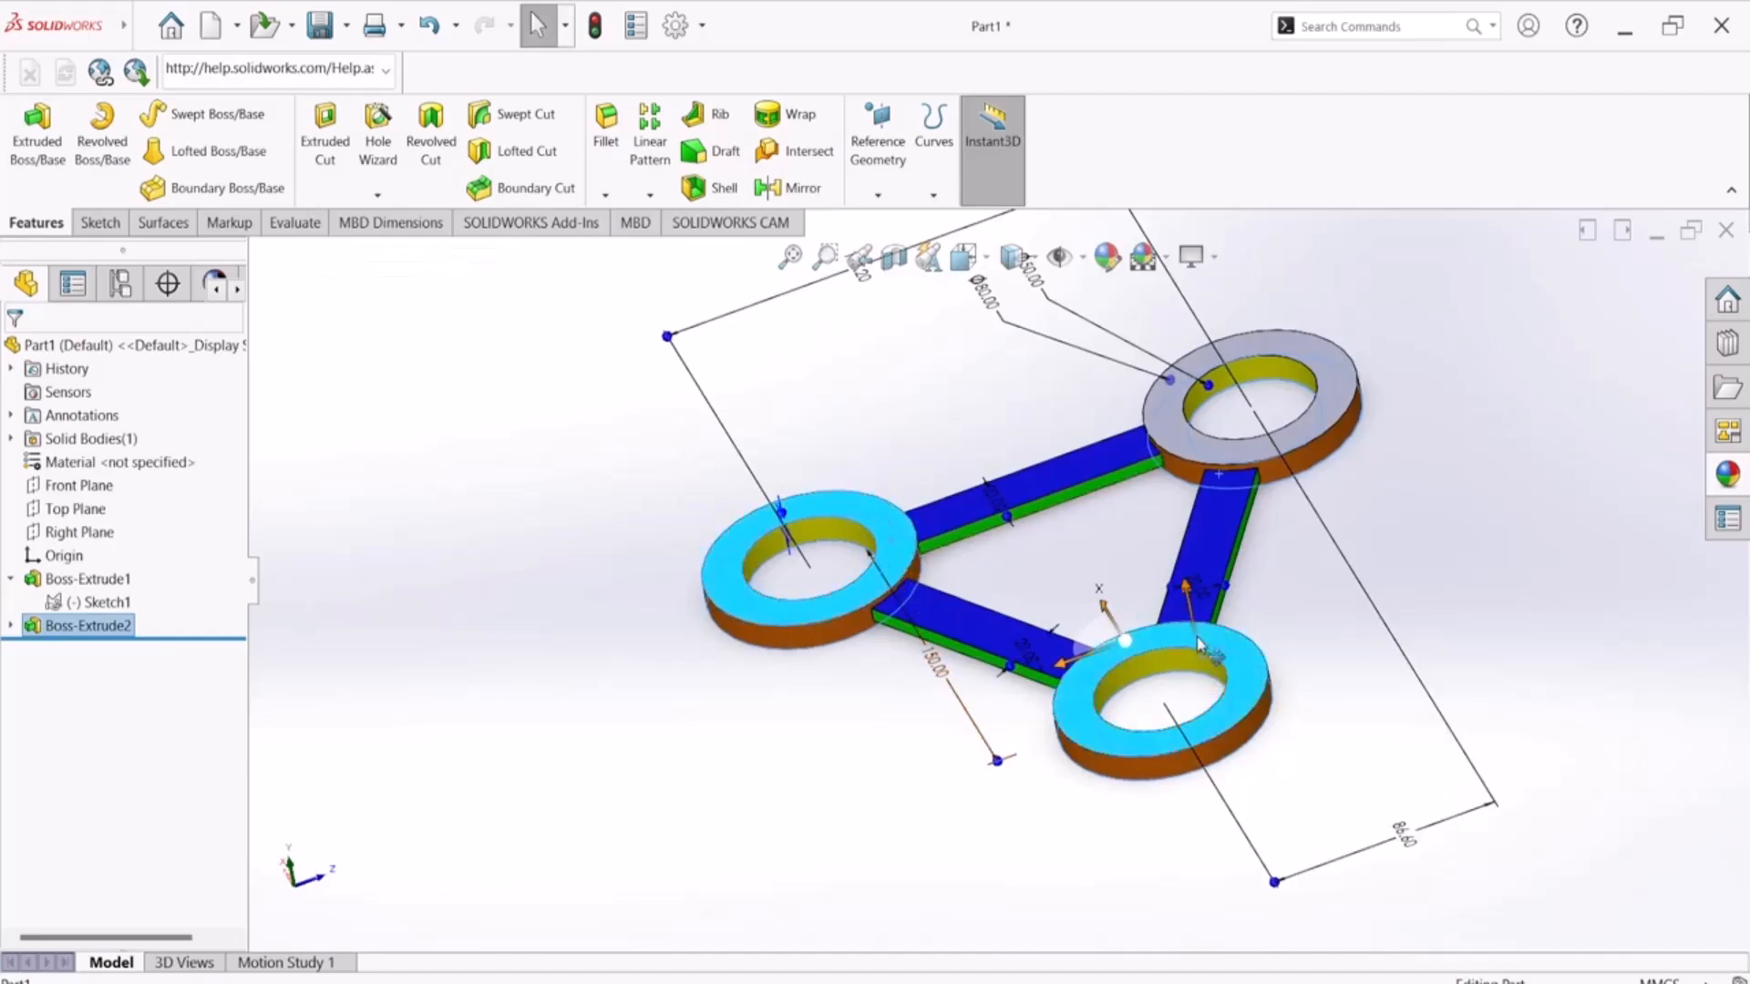
{"action": "left_click", "coordinate": [1107, 257]}
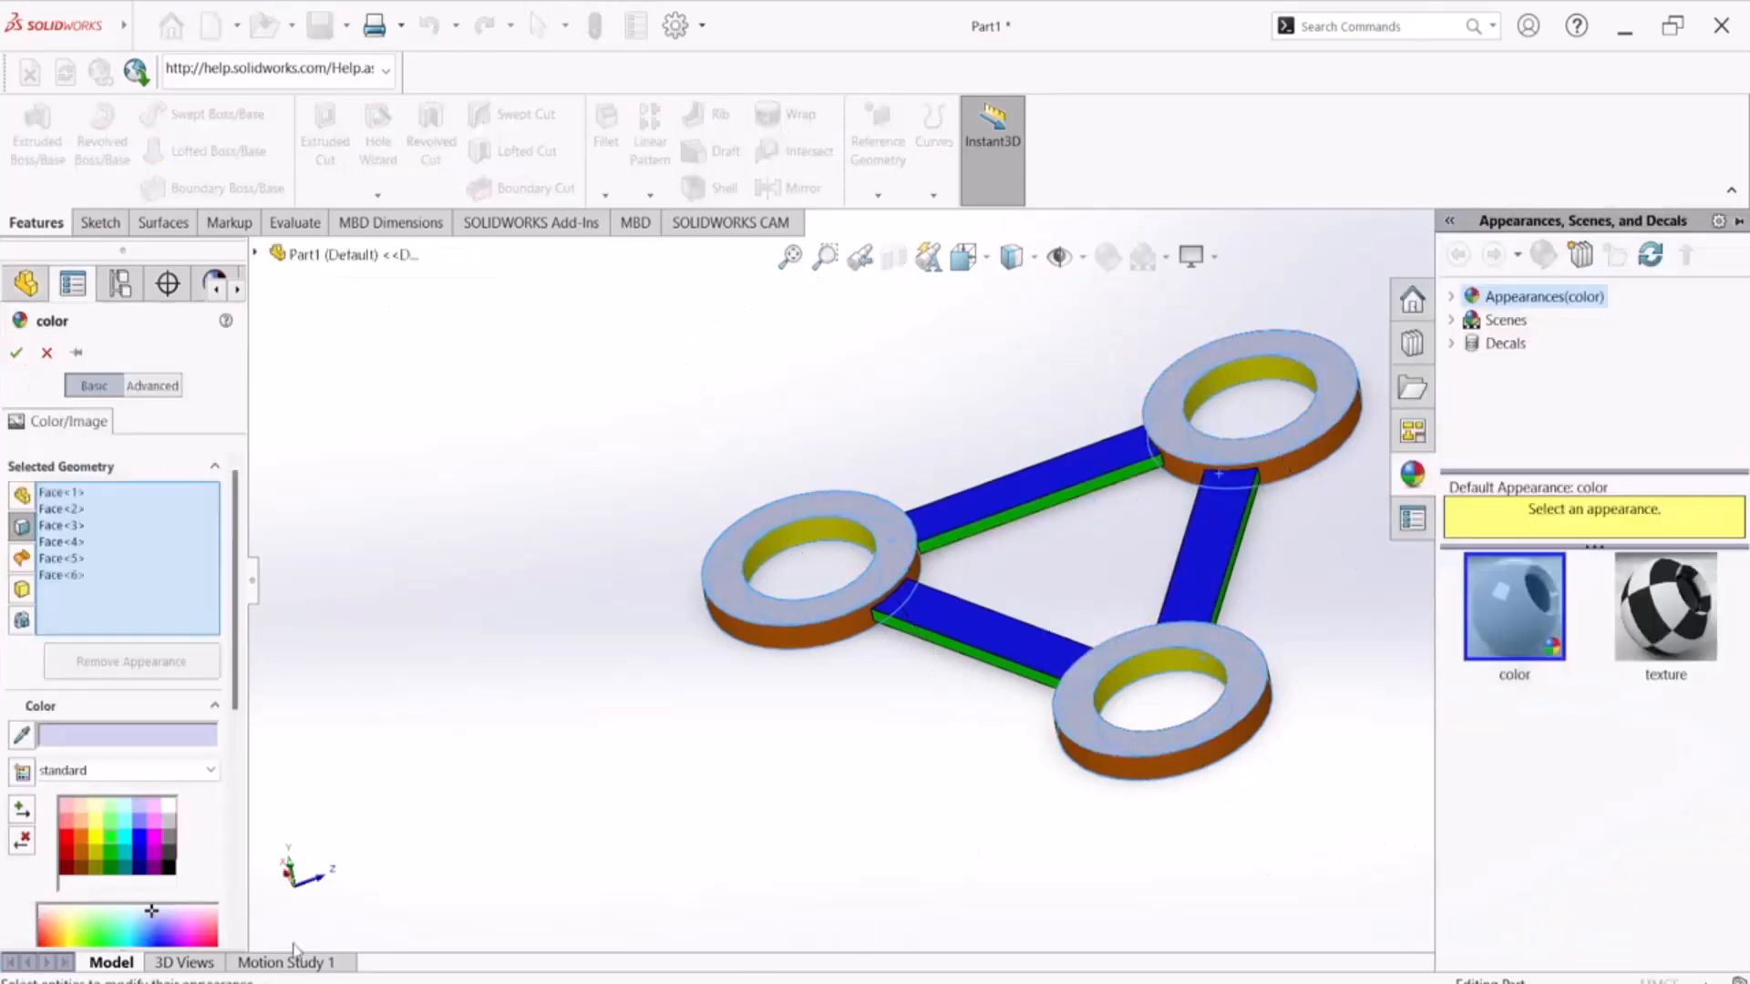
{"action": "left_click", "coordinate": [155, 842]}
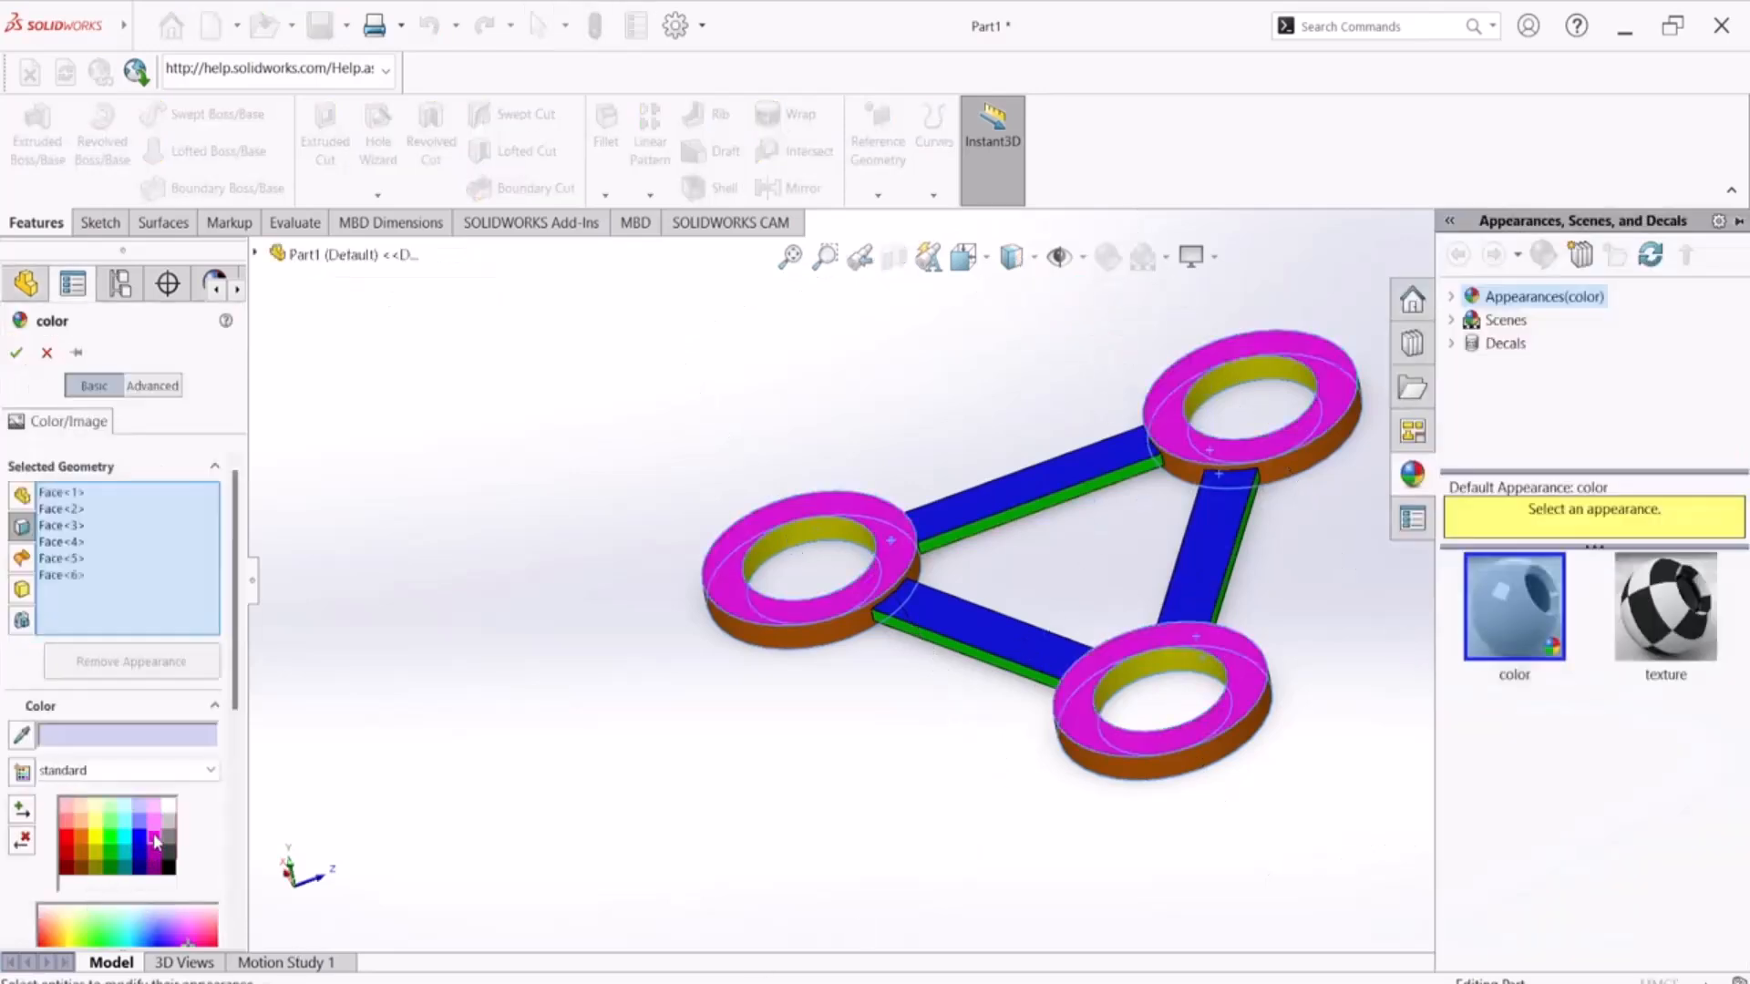
{"action": "left_click", "coordinate": [15, 352]}
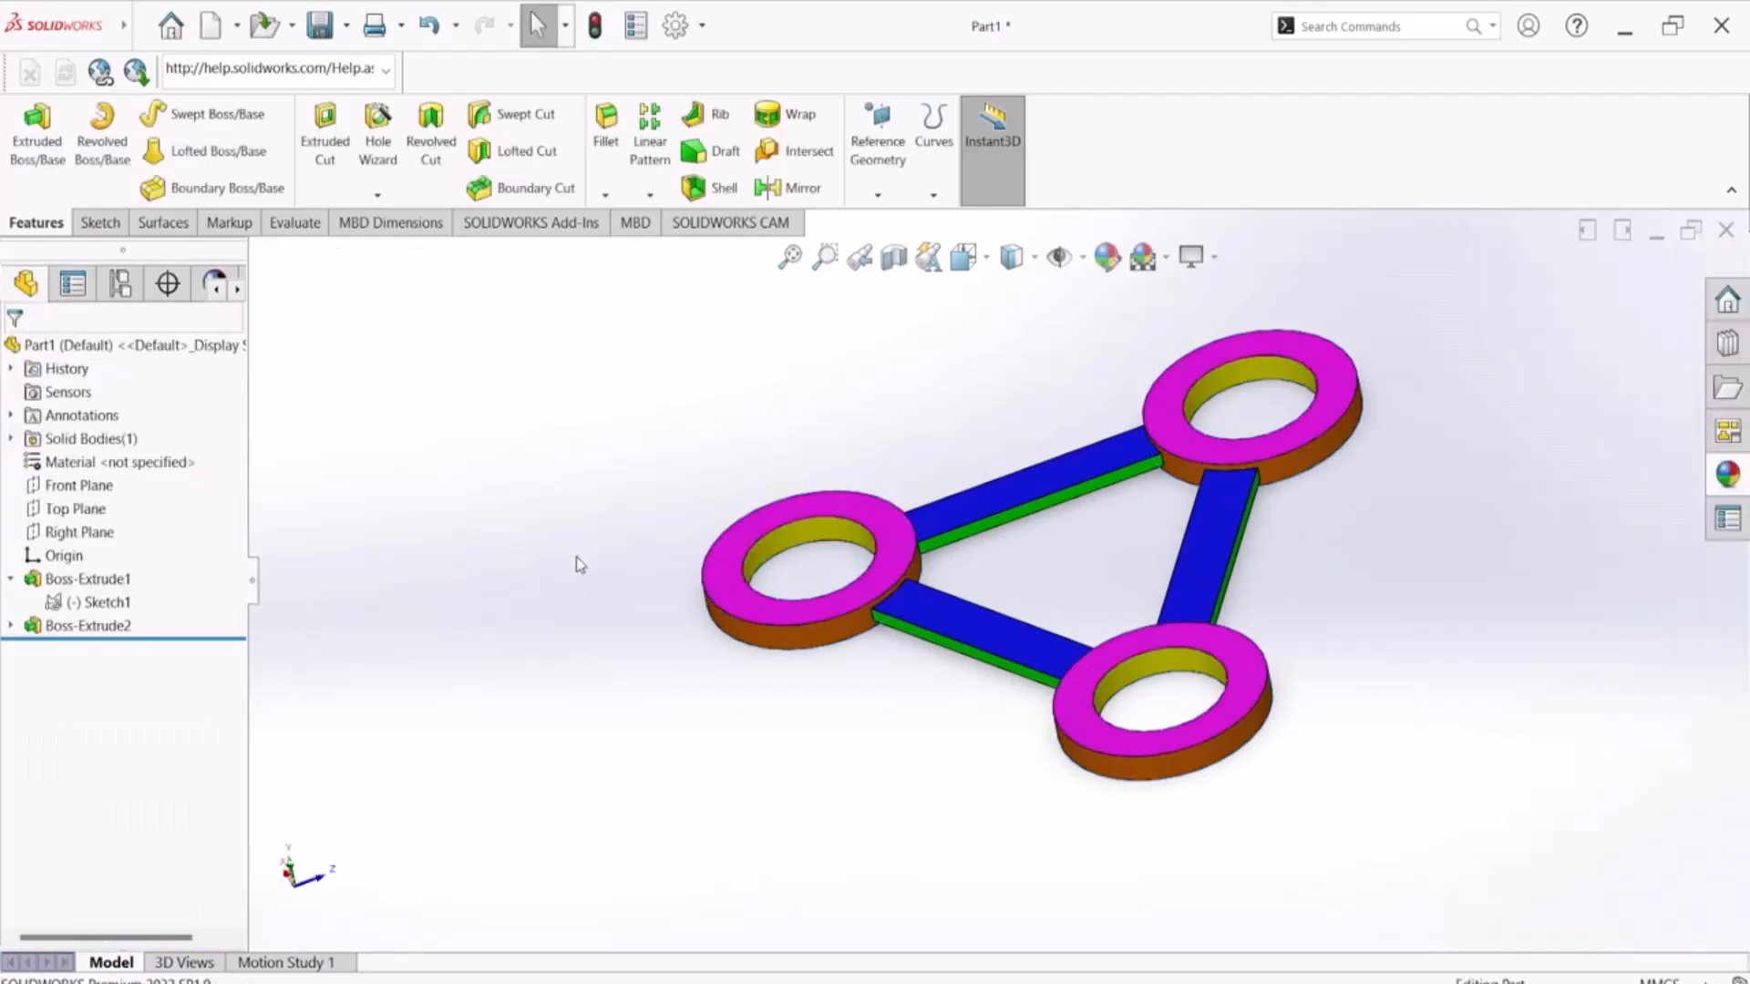
Step: Change the scene to a plain white background and show the coloured part in isometric view
{"action": "left_click", "coordinate": [1143, 258]}
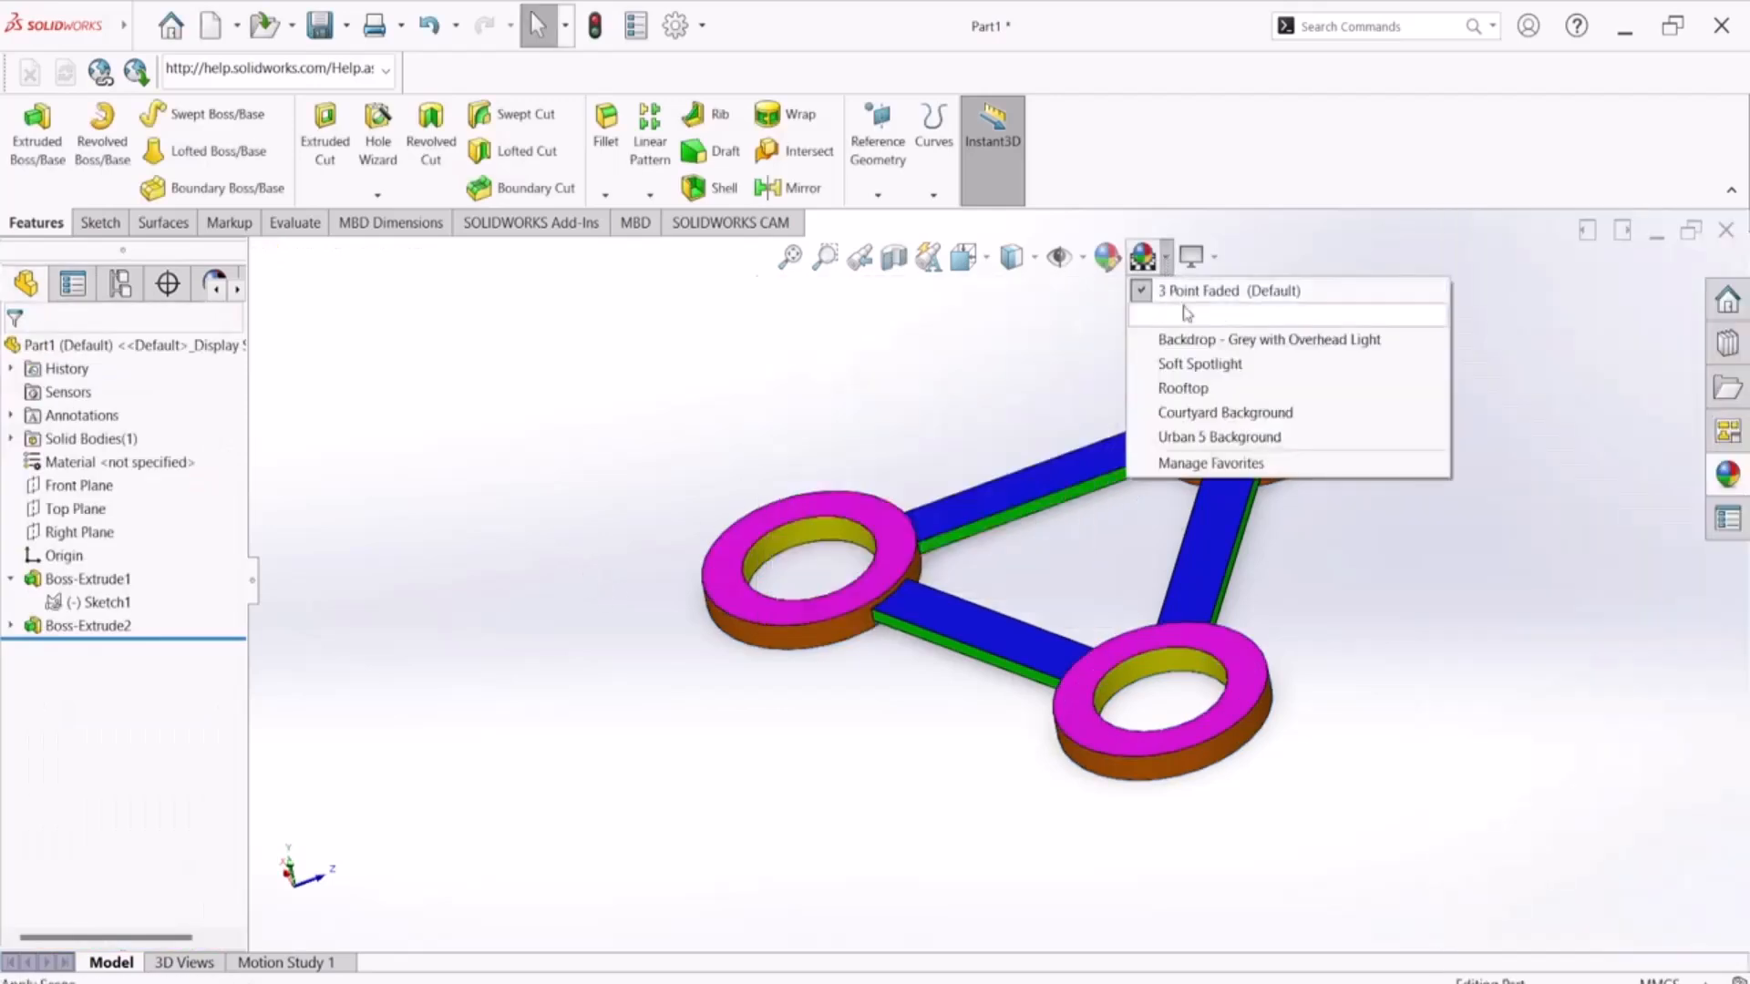
{"action": "left_click", "coordinate": [1176, 316]}
{"action": "middle_click_drag", "start_coordinate": [1387, 591], "coordinate": [1480, 592]}
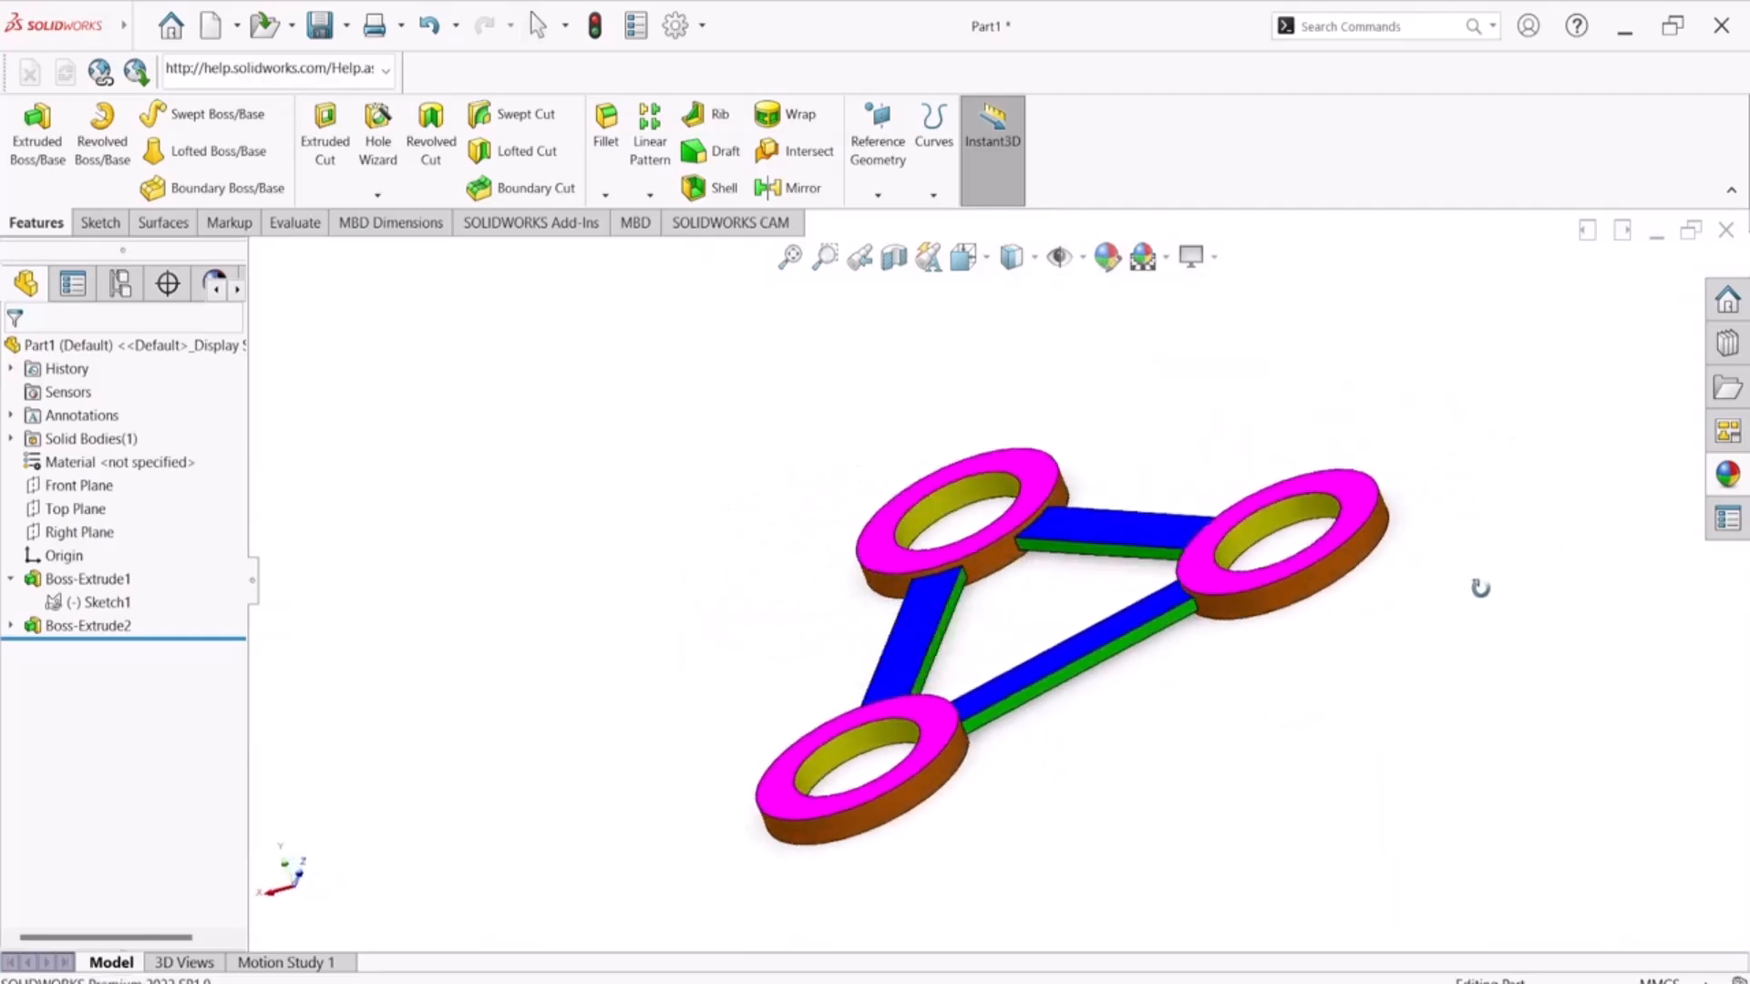
{"action": "key", "text": "space"}
{"action": "left_click", "coordinate": [1706, 693]}
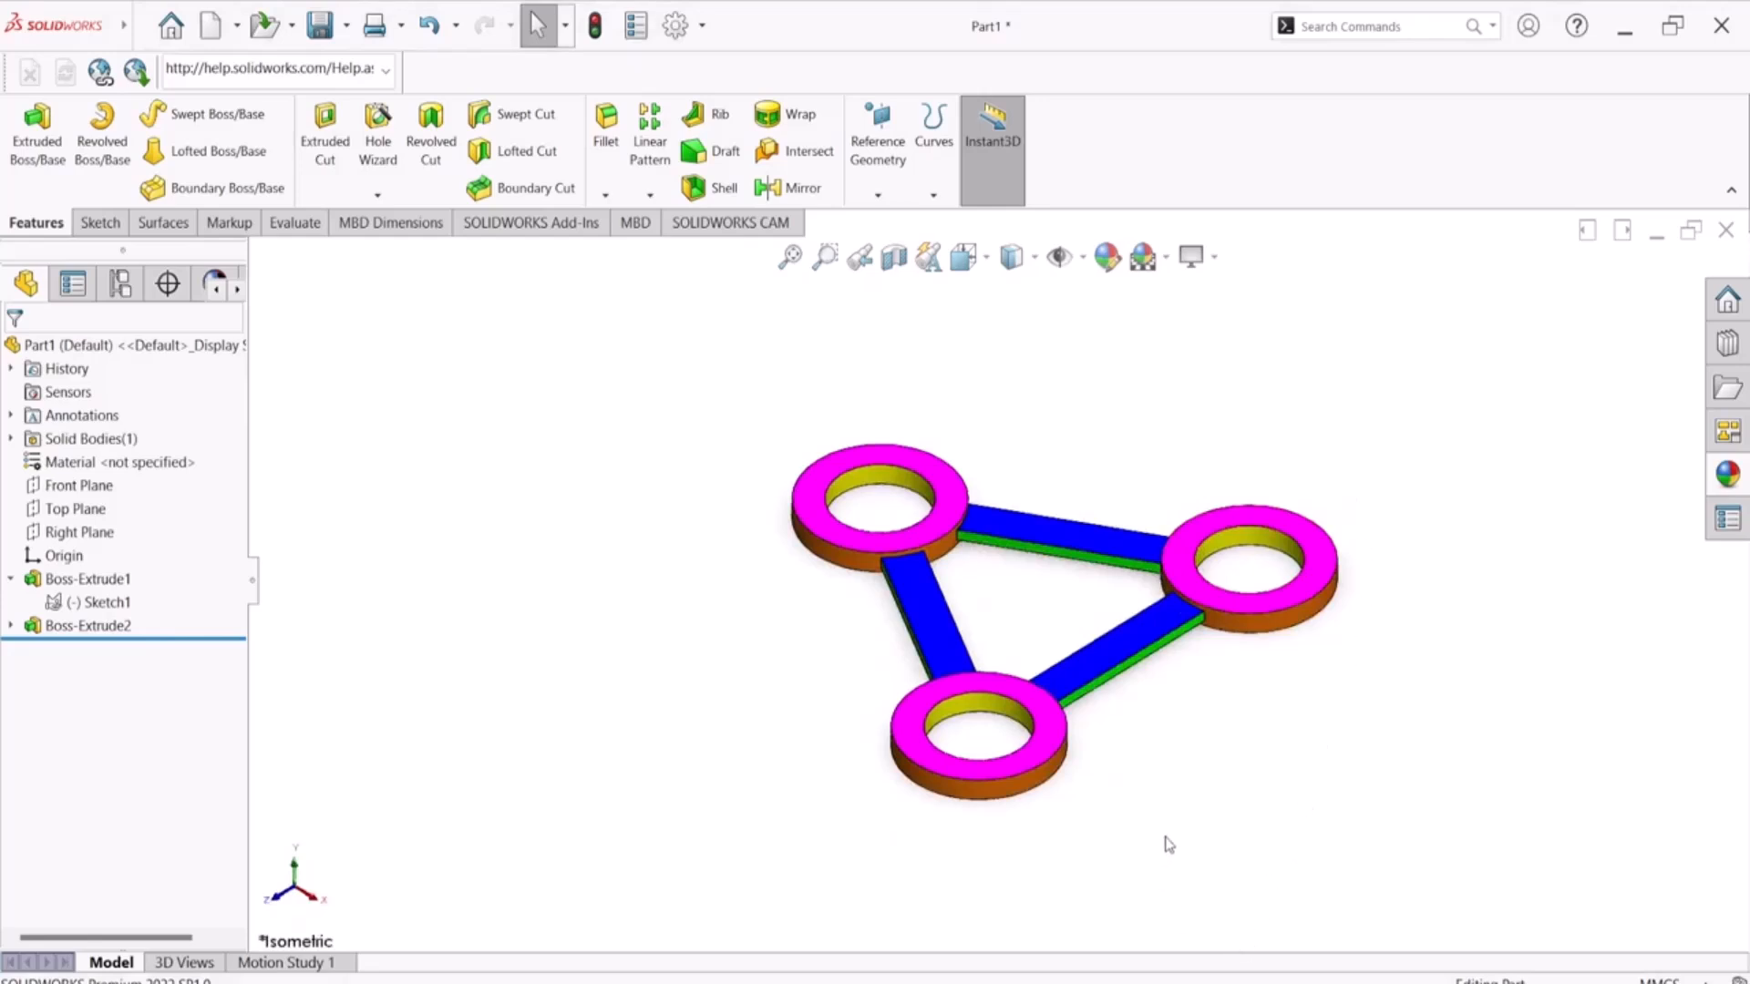
{"action": "scroll", "coordinate": [1386, 587], "scroll_direction": "down", "scroll_amount": 4}
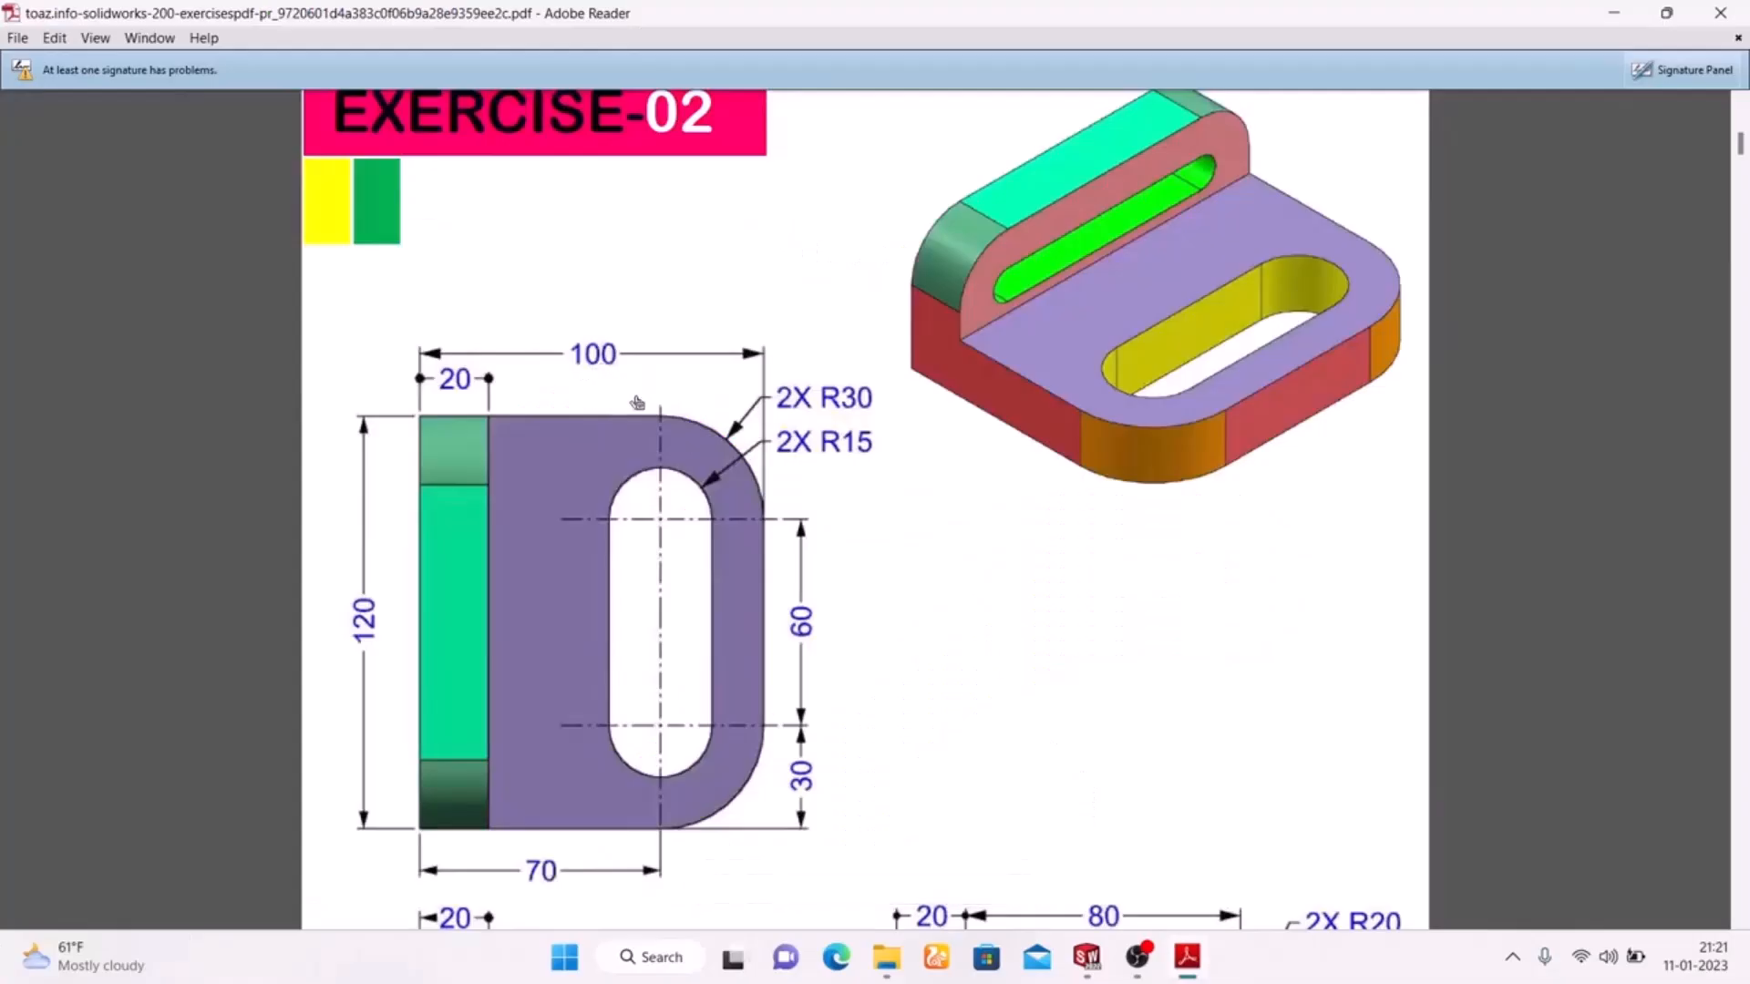
Step: Examine the Exercise-02 views and dimensions in the Adobe Reader PDF, and switch to Sketch1 of Part3 in SOLIDWORKS
{"action": "scroll", "coordinate": [1071, 275], "scroll_direction": "up", "scroll_amount": 3}
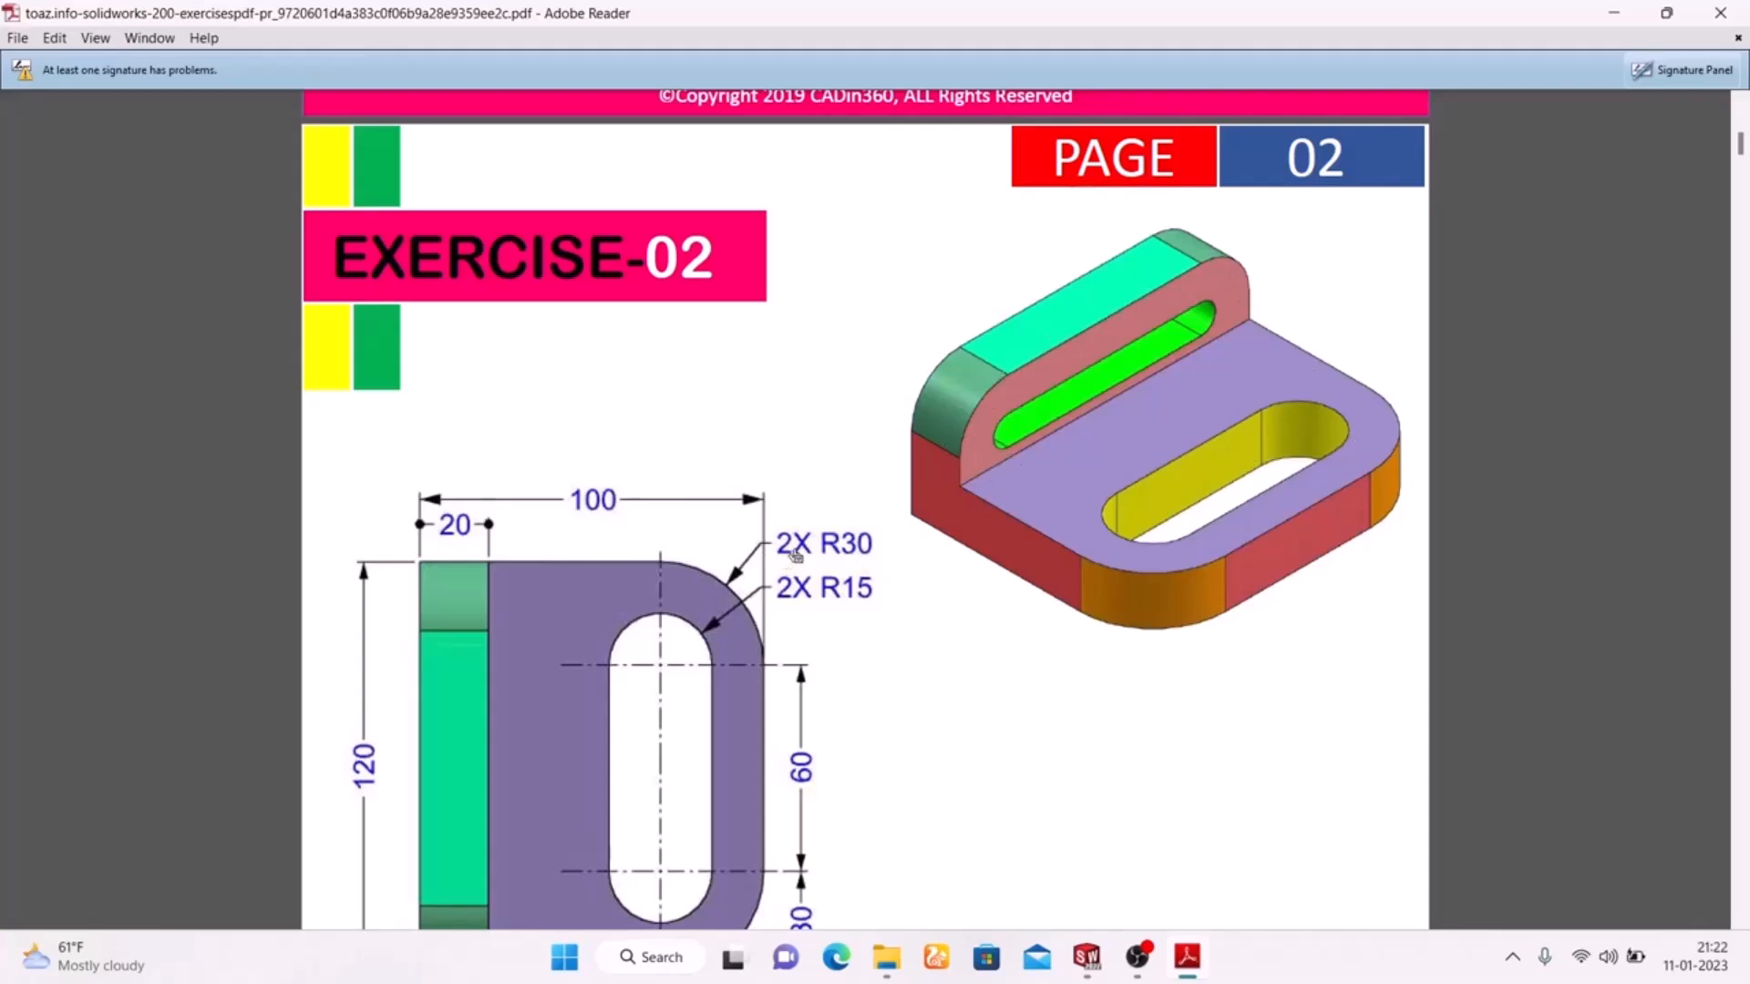
{"action": "scroll", "coordinate": [802, 558], "scroll_direction": "down", "scroll_amount": 3}
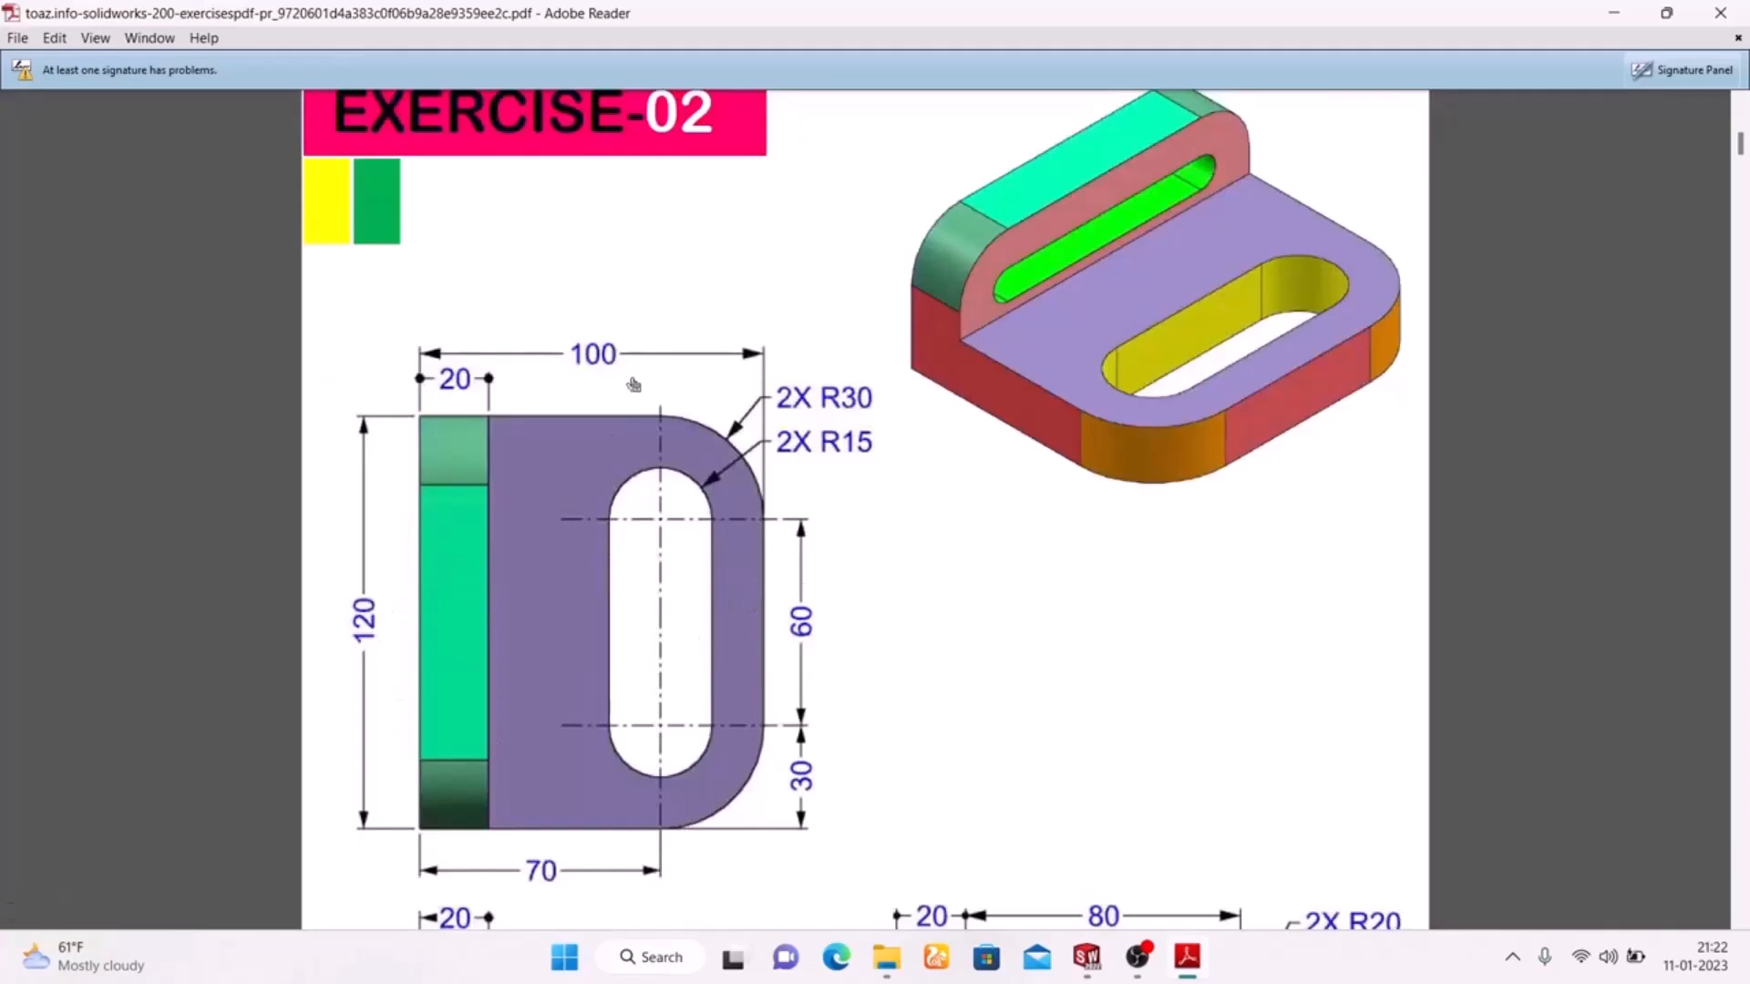
{"action": "left_click", "coordinate": [1088, 956]}
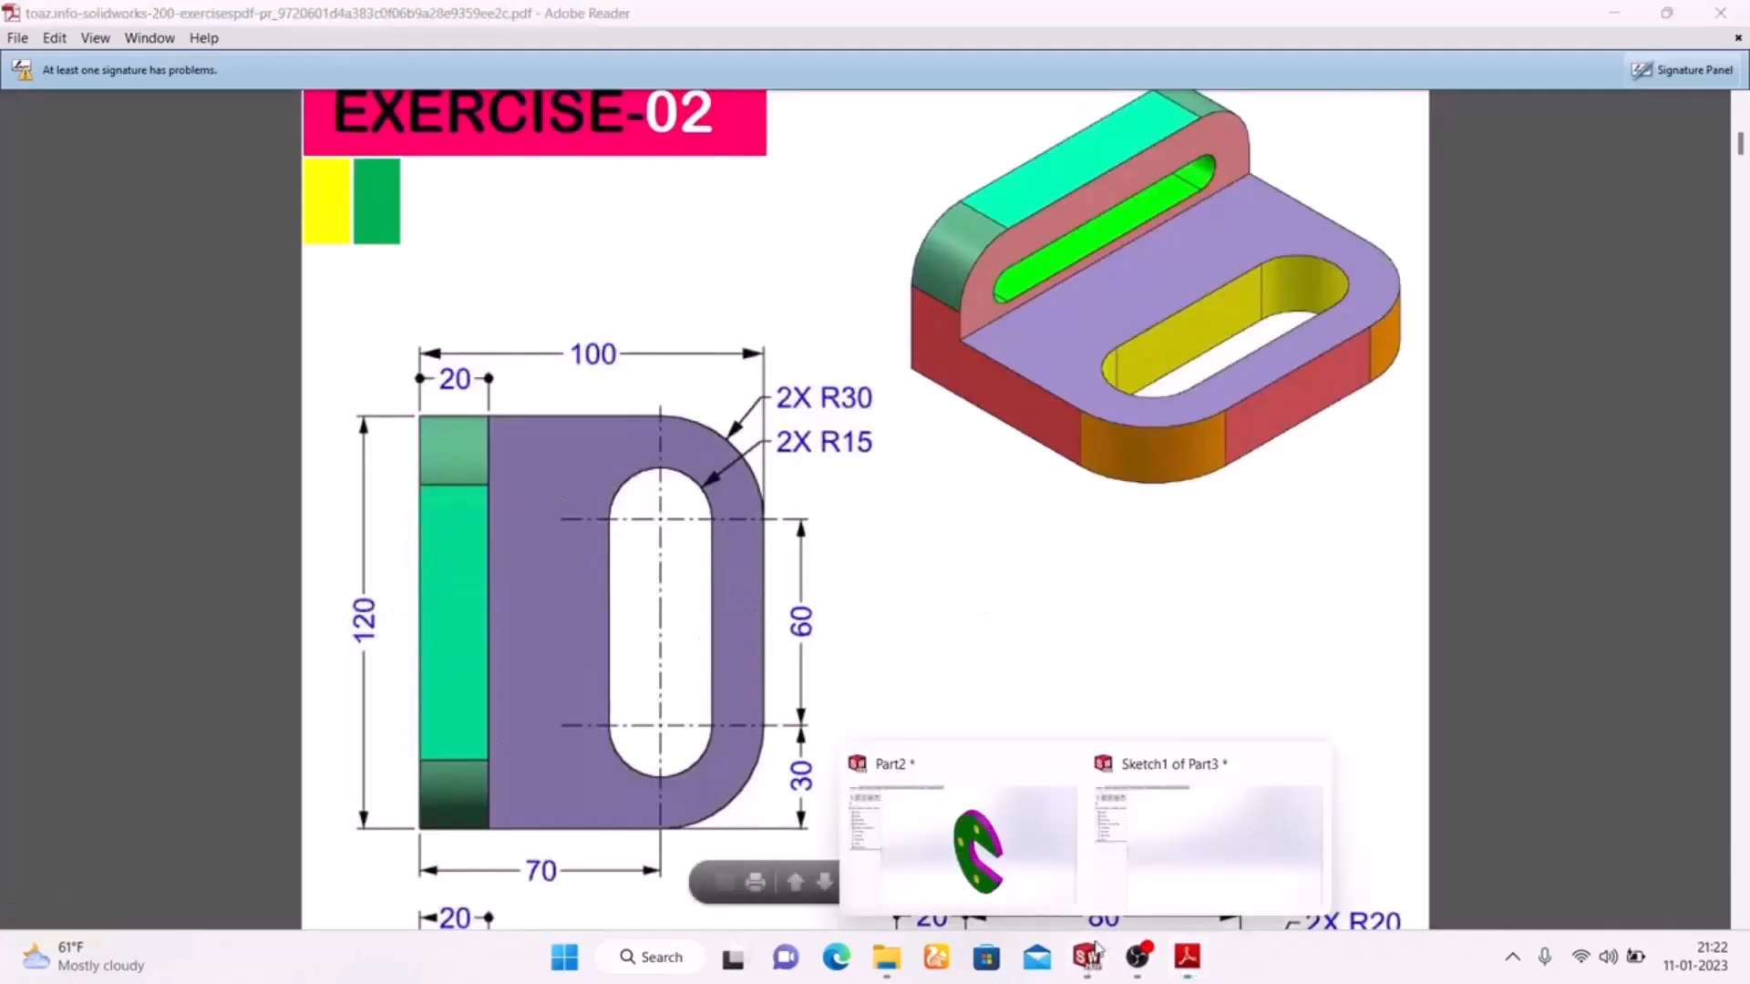
{"action": "left_click", "coordinate": [1194, 834]}
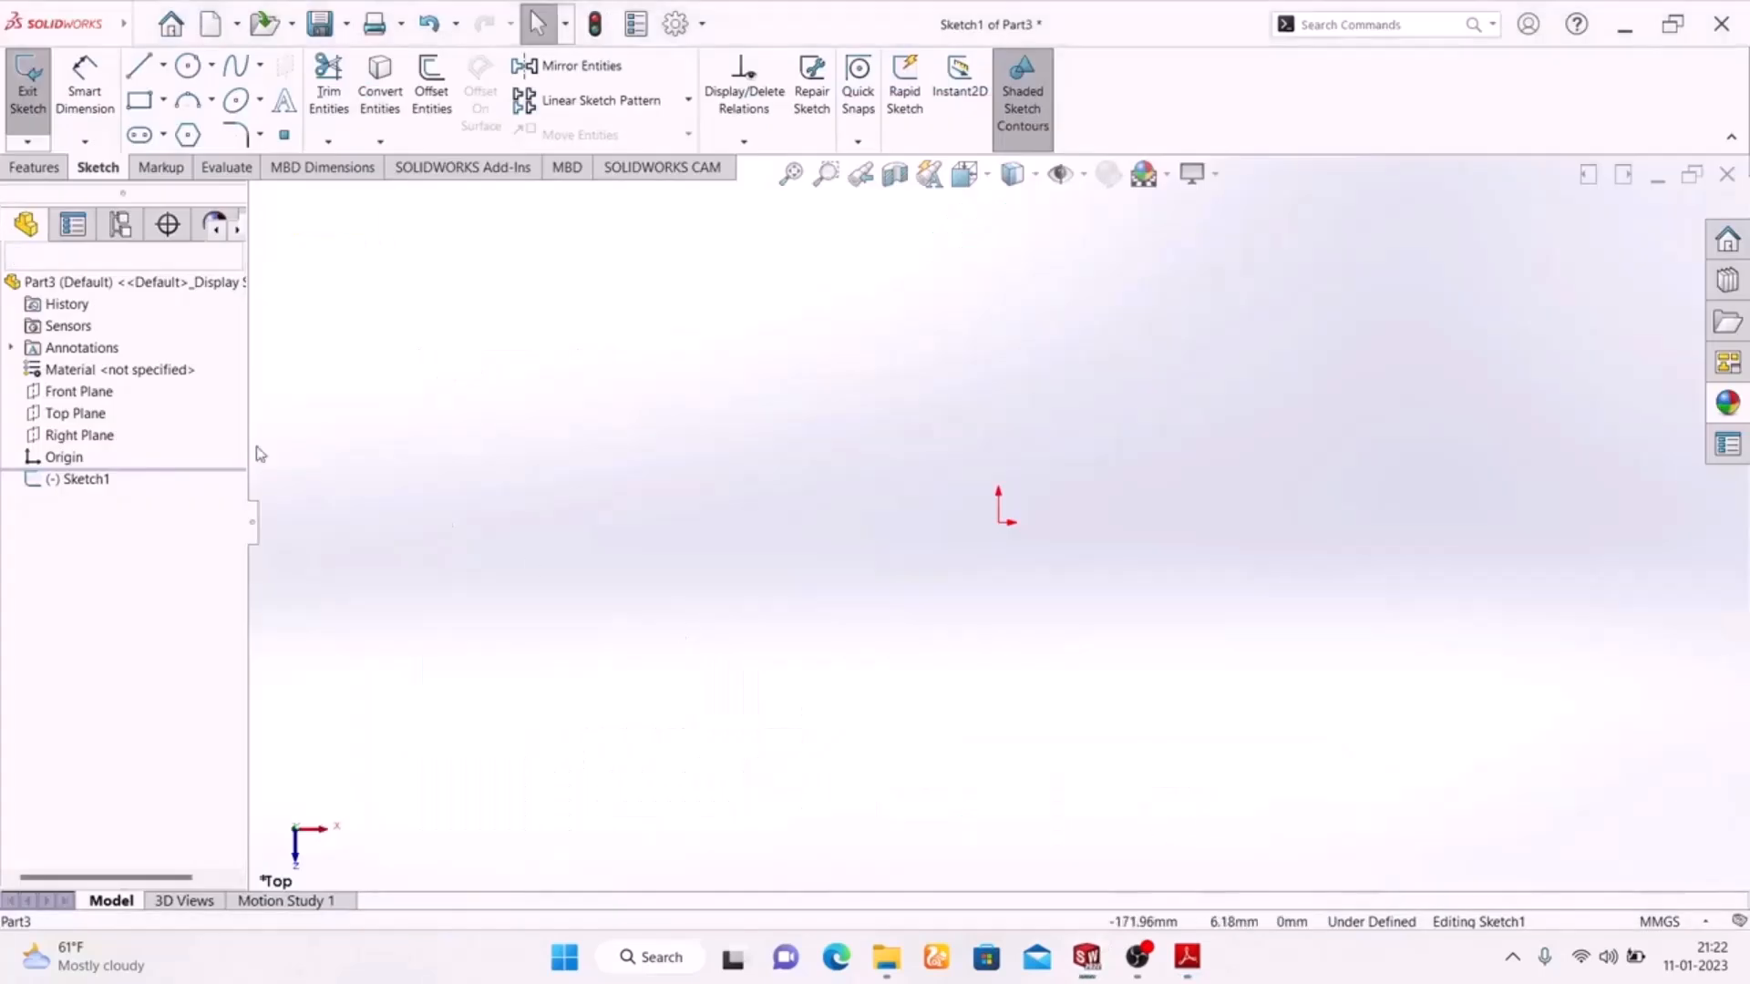
Step: Sketch a center rectangle about 144 mm wide and 91 mm high, centred on the origin
{"action": "left_click", "coordinate": [163, 100]}
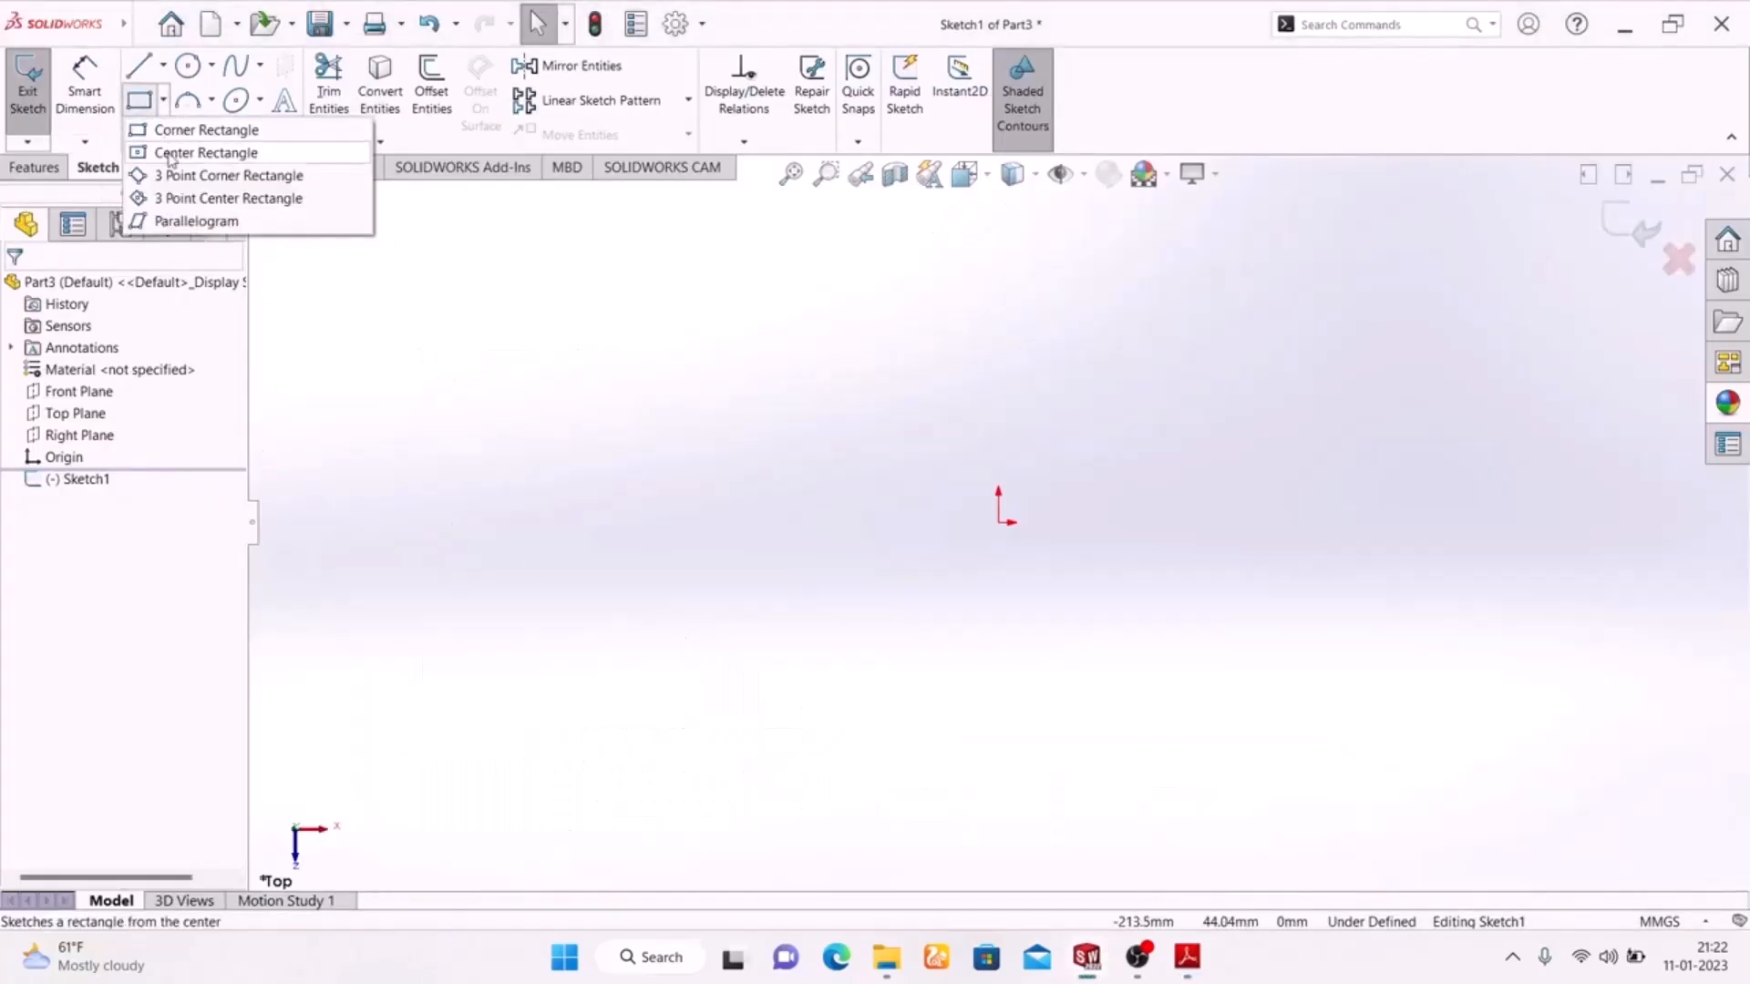
{"action": "left_click", "coordinate": [192, 148]}
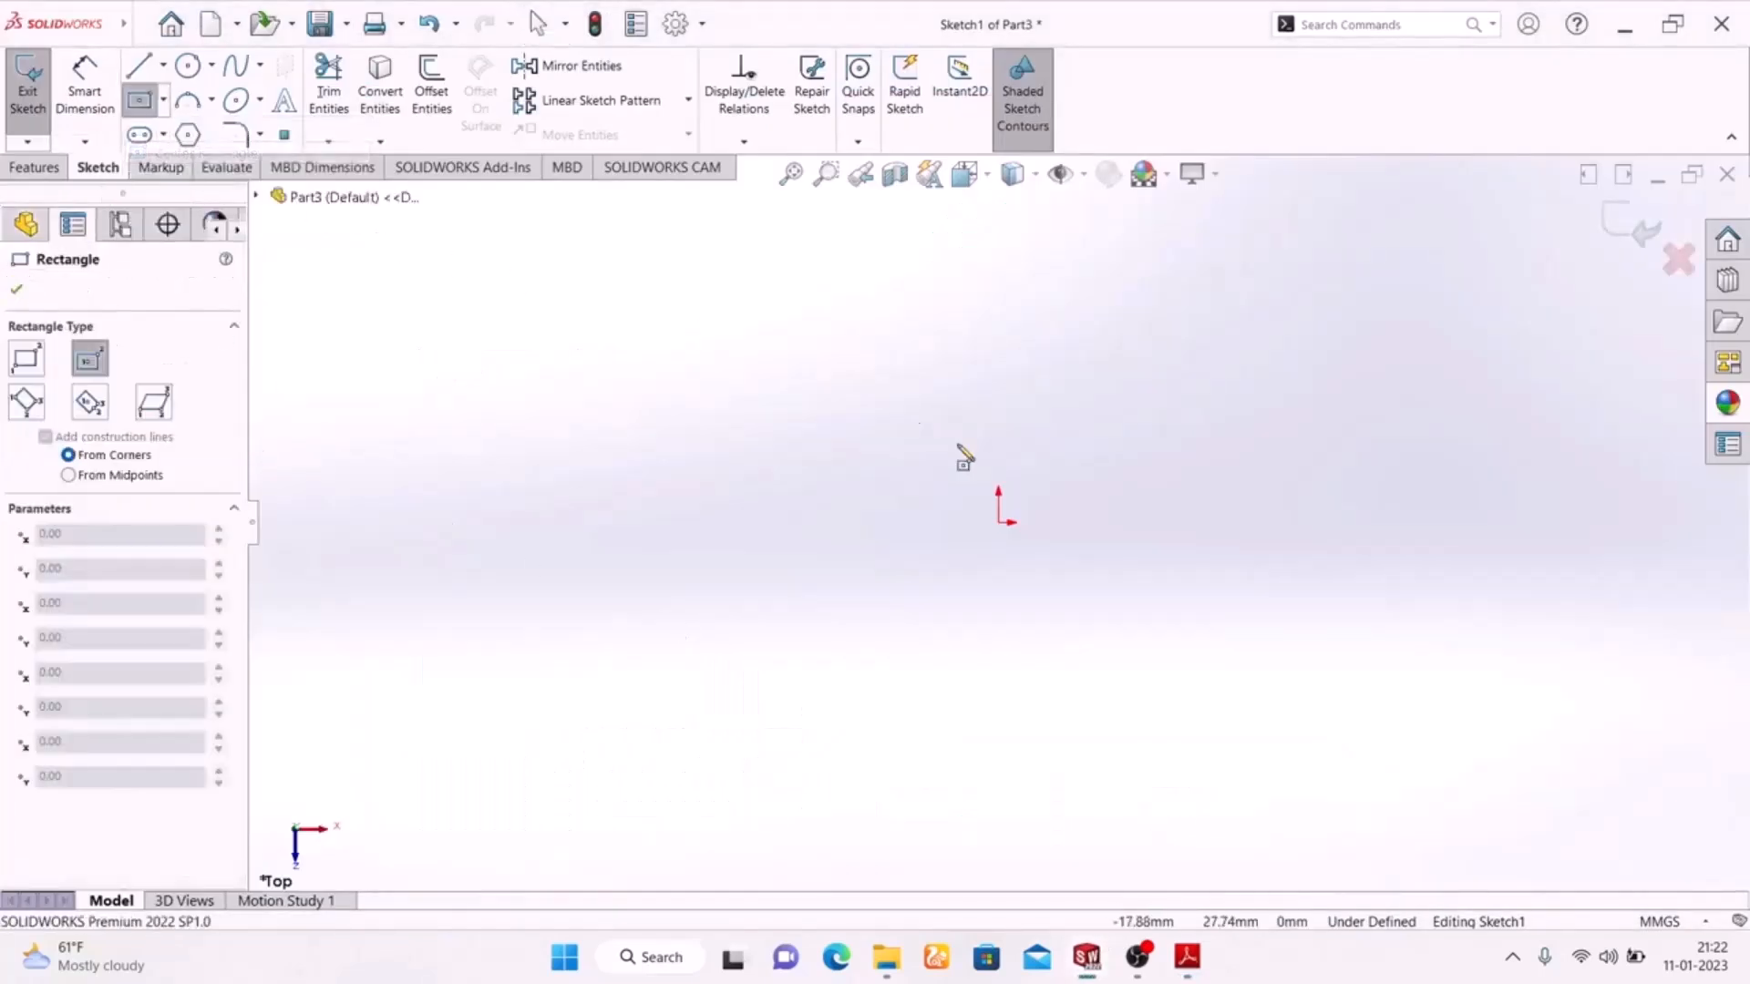
{"action": "left_click", "coordinate": [1003, 526]}
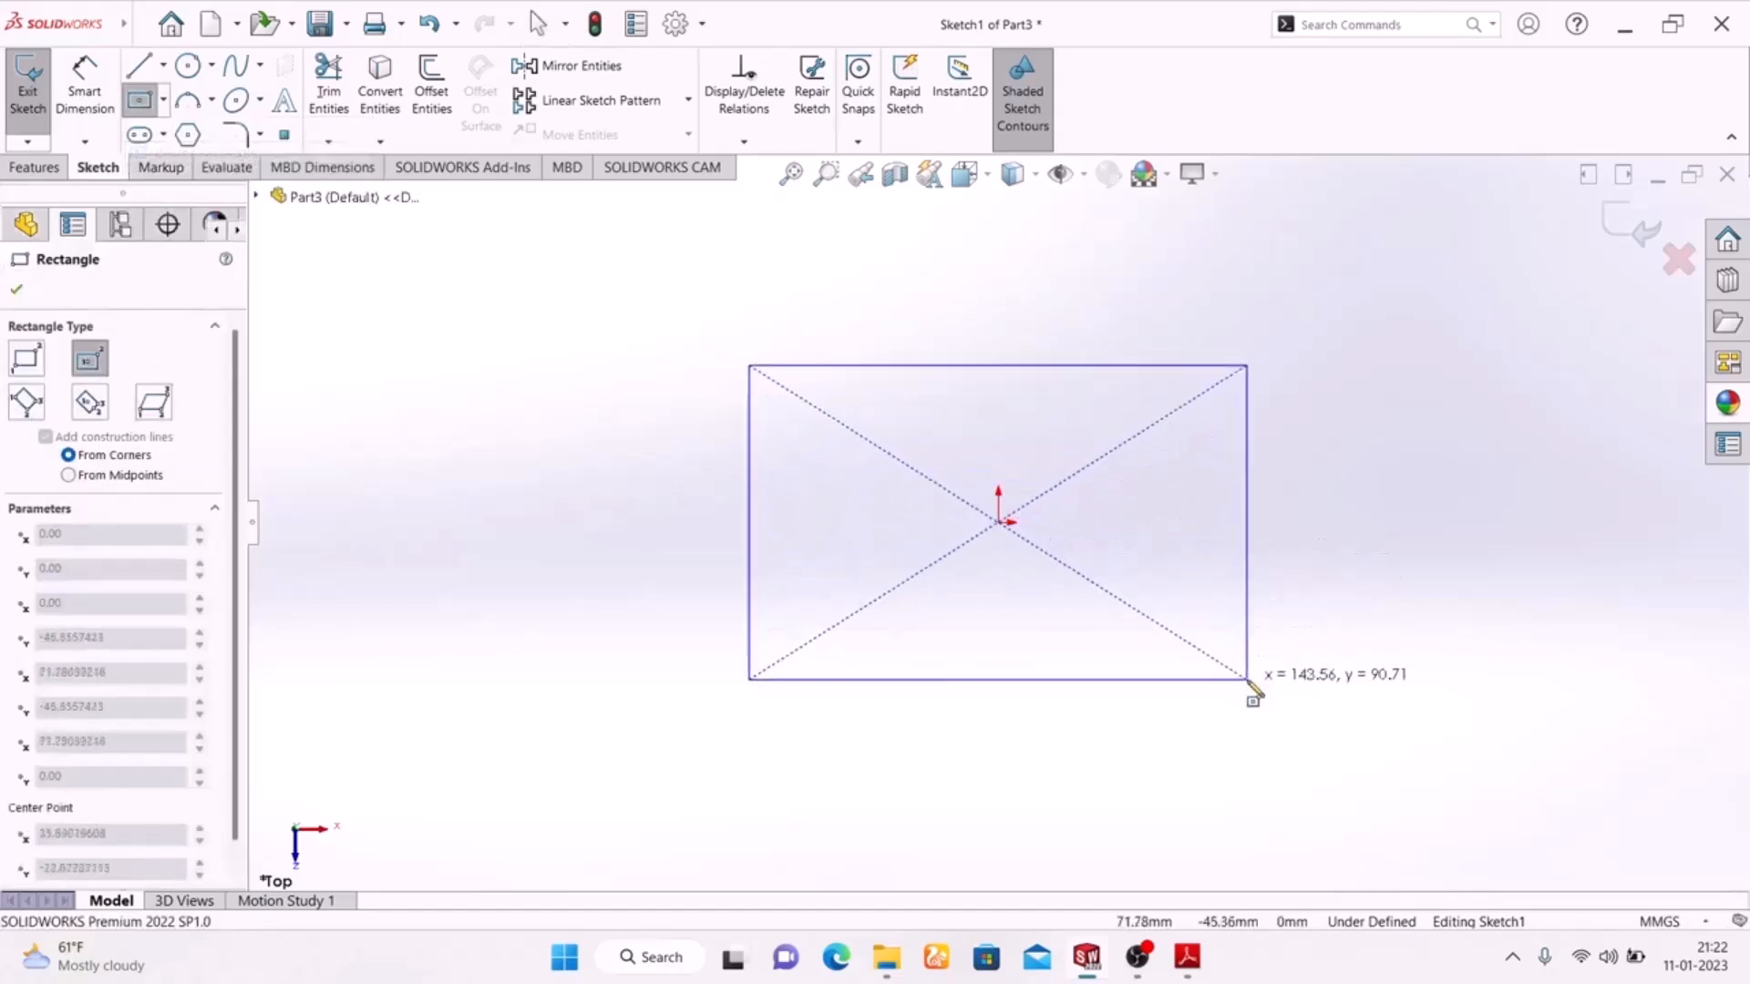
{"action": "left_click", "coordinate": [1247, 680]}
Step: Dimension the centre rectangle 120 mm wide and 100 mm high
{"action": "left_click", "coordinate": [85, 91]}
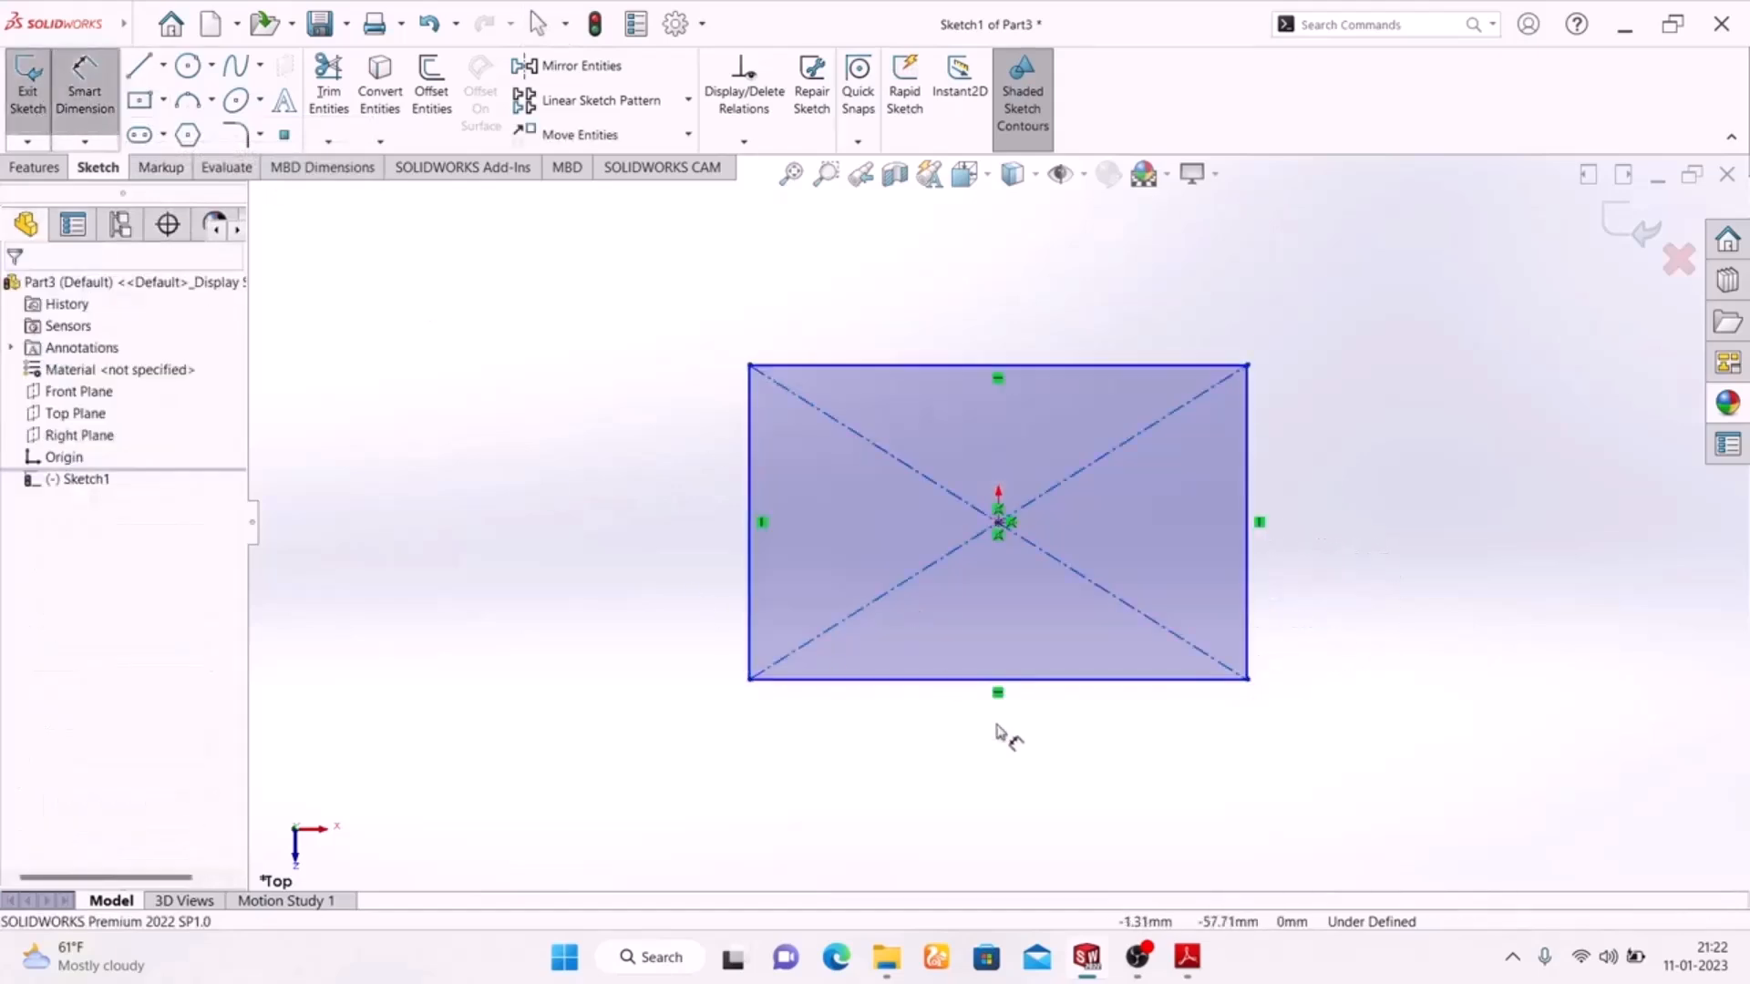
{"action": "left_click", "coordinate": [1042, 682]}
{"action": "left_click", "coordinate": [1026, 766]}
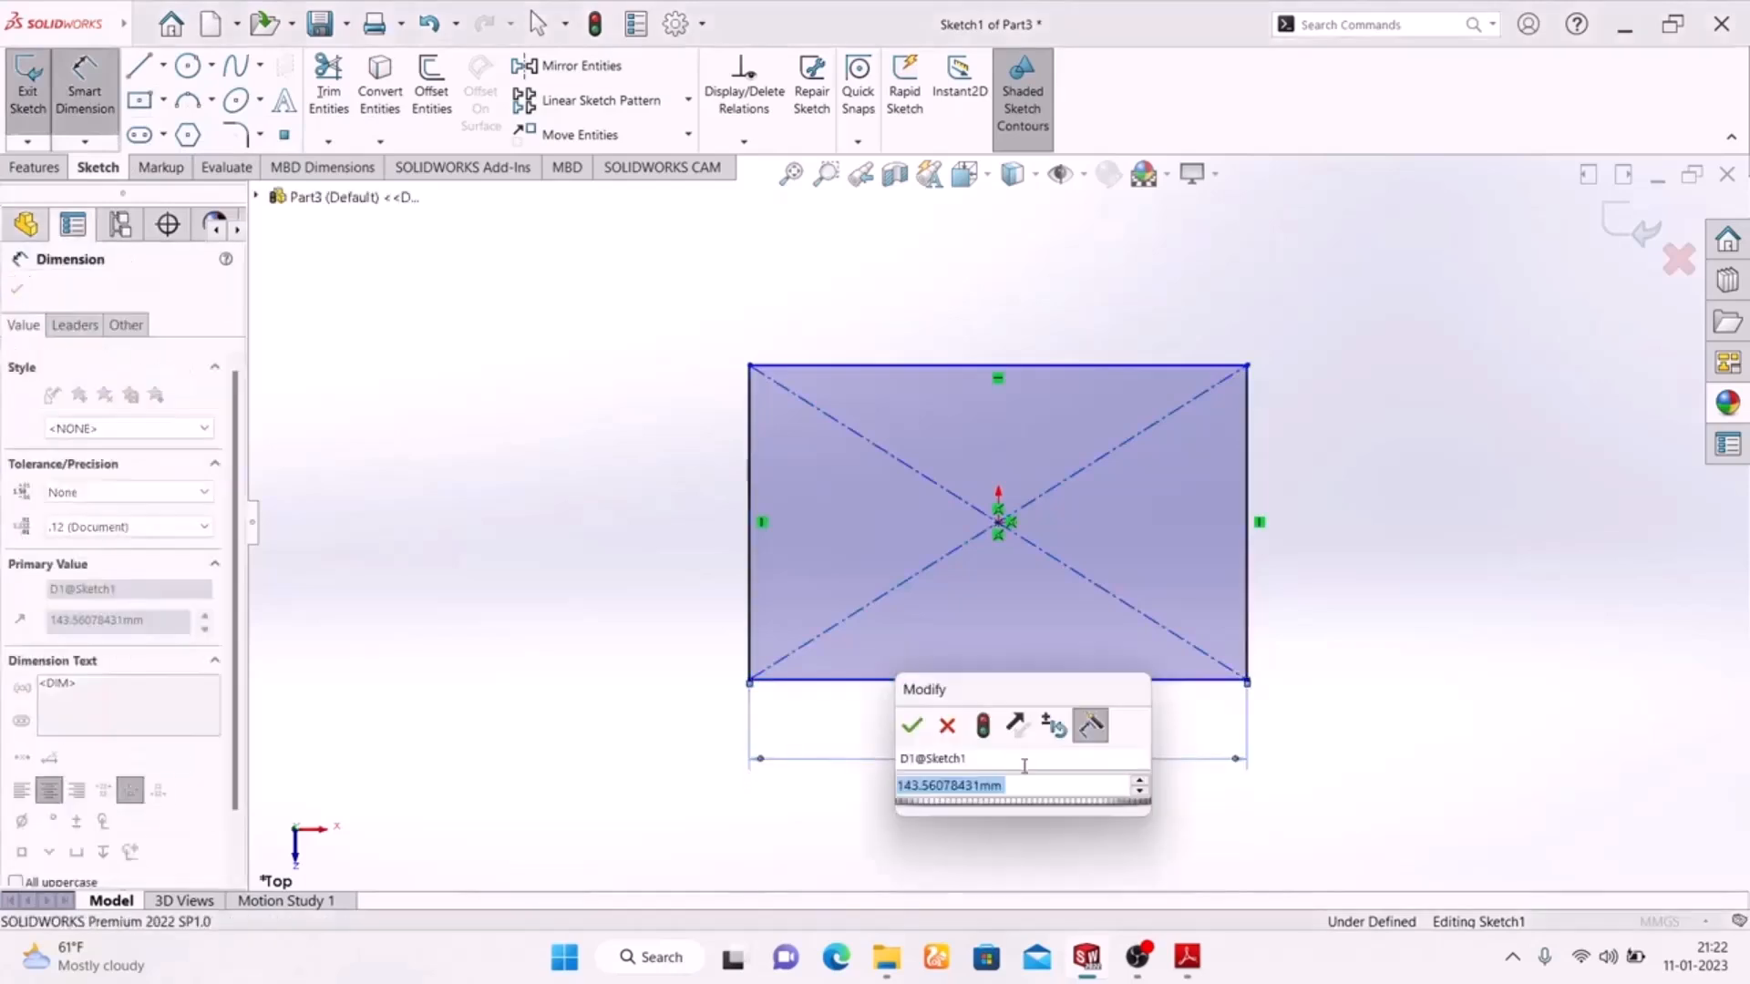
{"action": "type", "text": "120"}
{"action": "key", "text": "Return"}
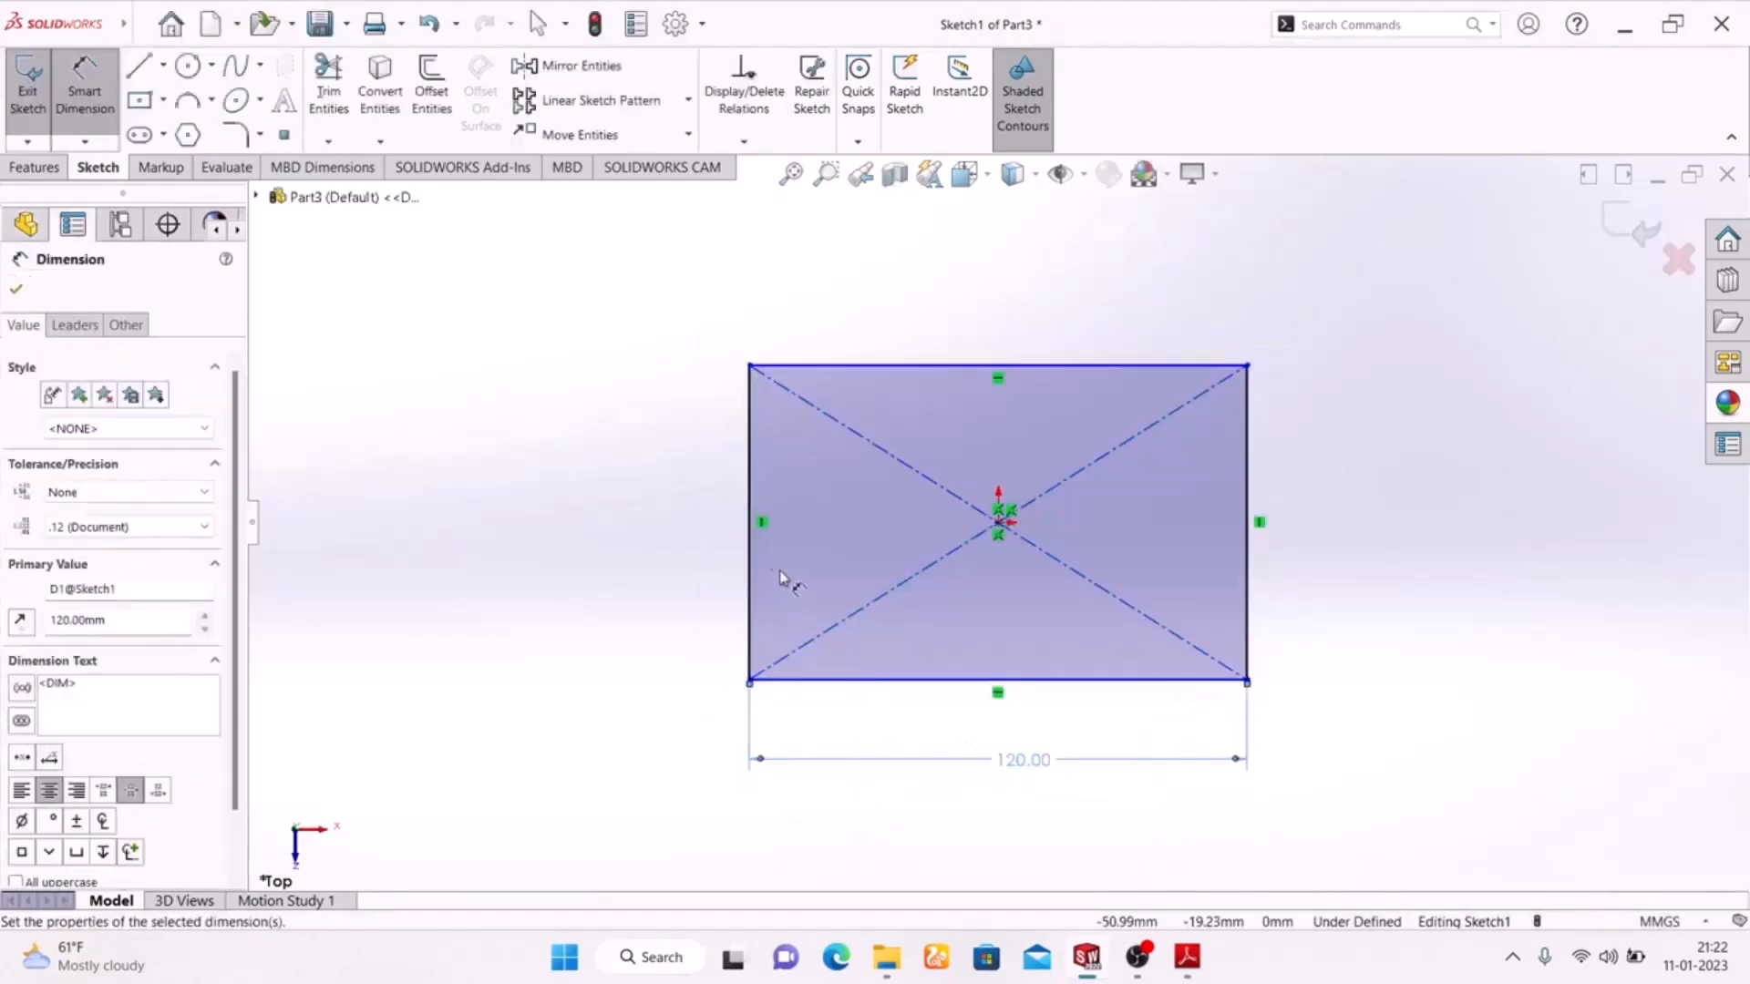
{"action": "left_click", "coordinate": [752, 513]}
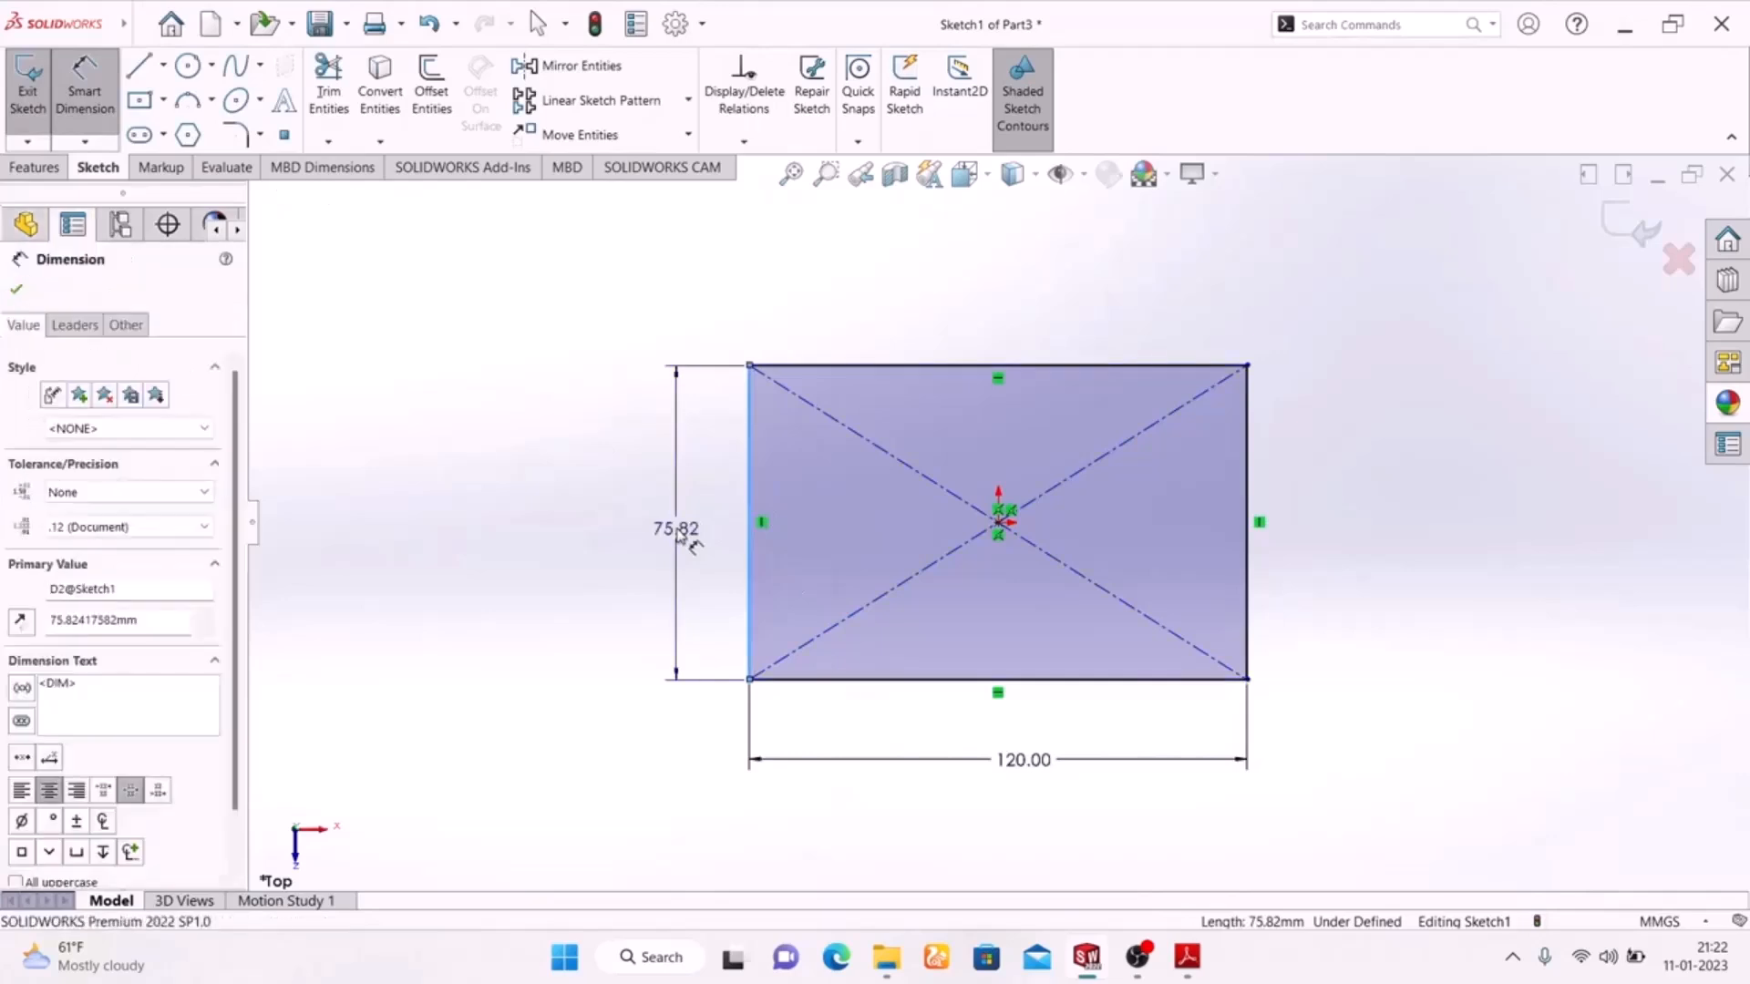
{"action": "left_click", "coordinate": [679, 533]}
{"action": "type", "text": "100"}
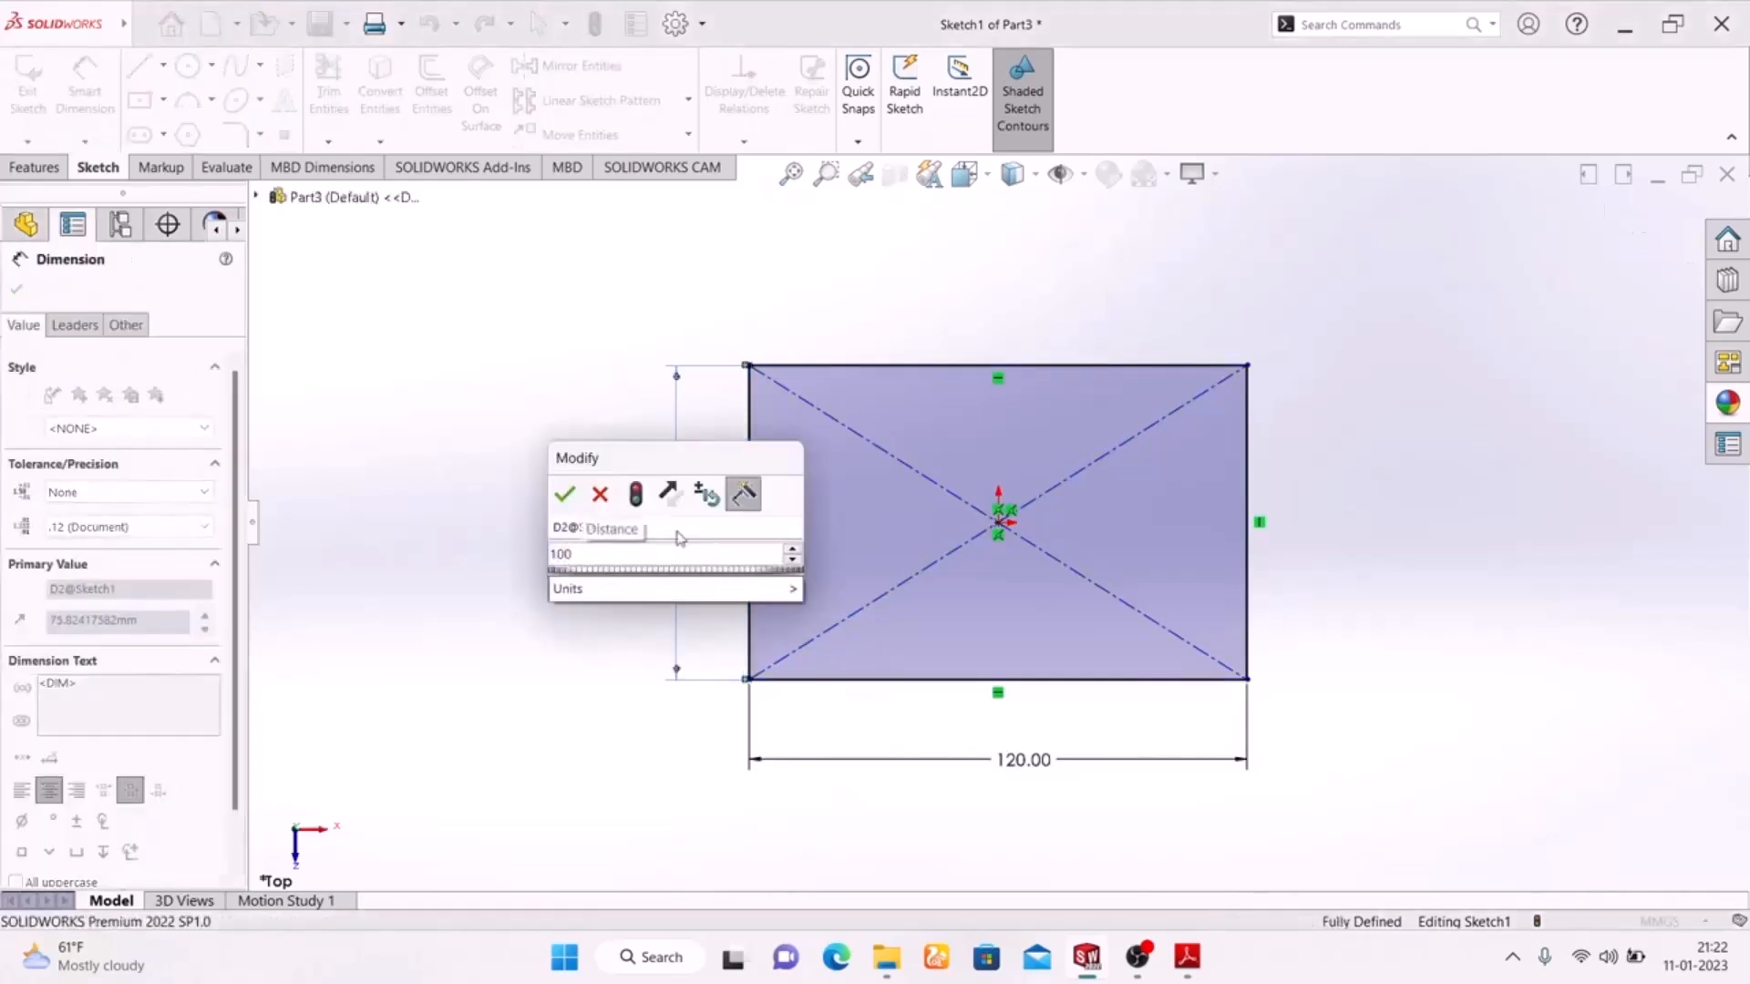
{"action": "key", "text": "Return"}
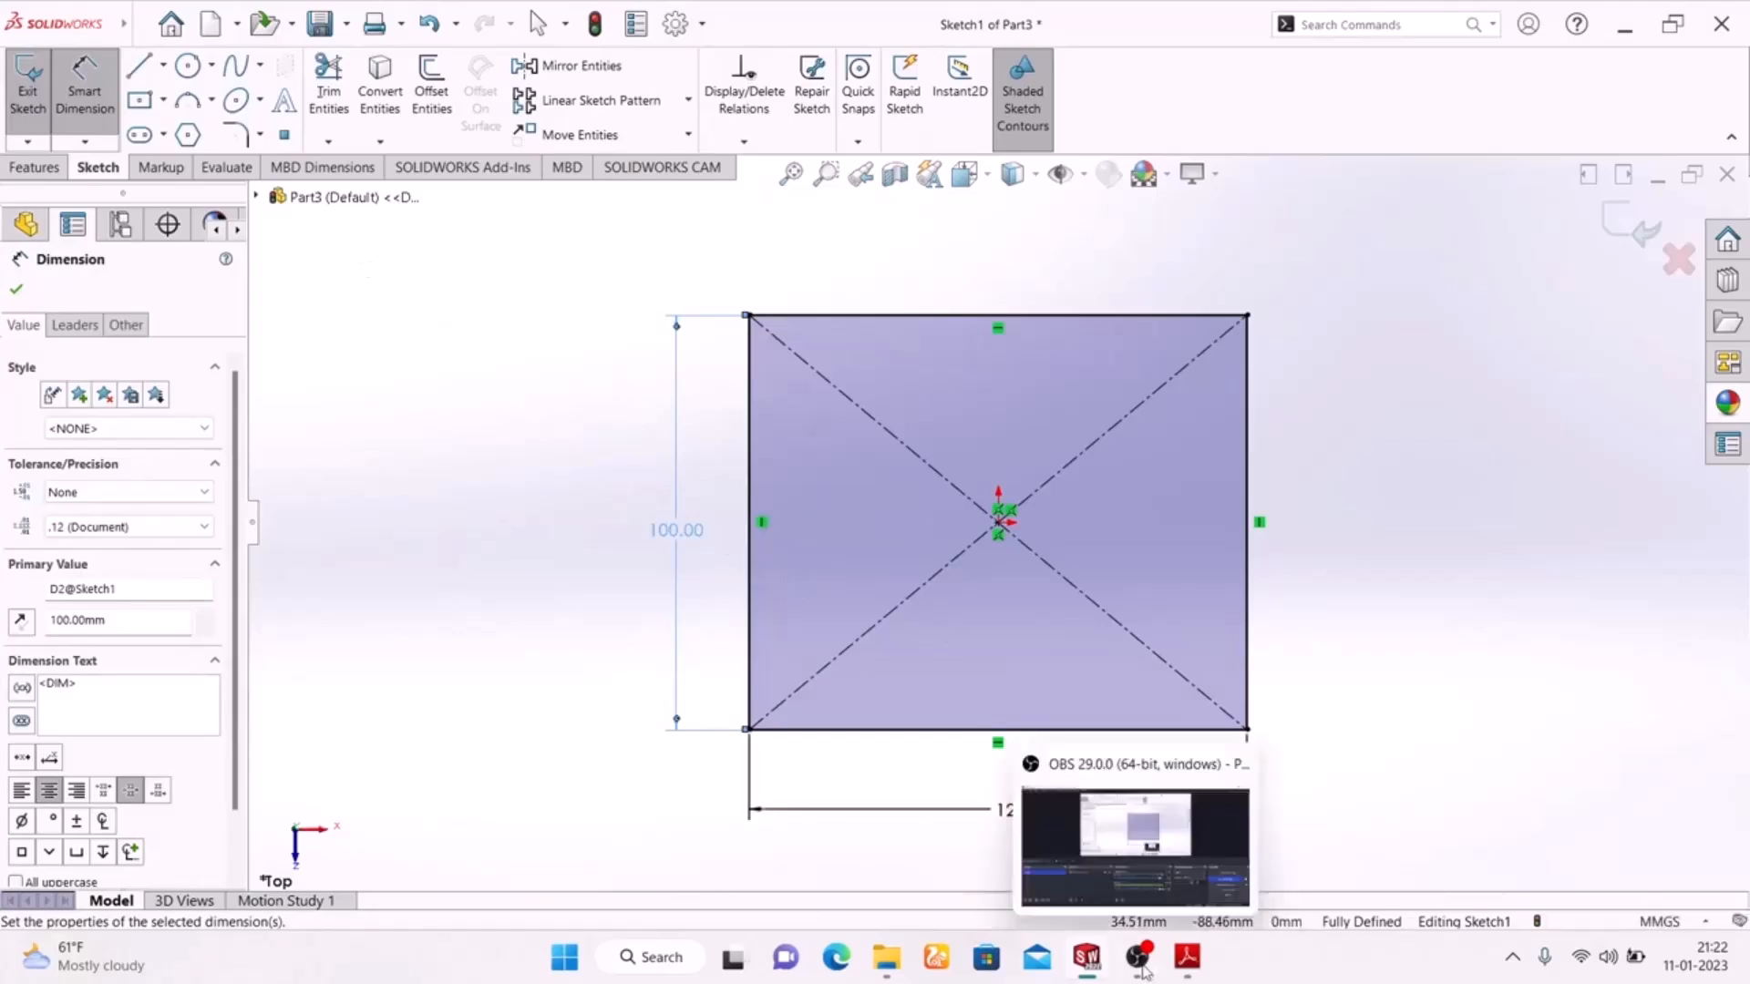
Step: Check the corner radii in the Exercise-02 PDF and fillet the rectangle's two upper corners at 30 mm in Sketch1
{"action": "left_click", "coordinate": [1186, 959]}
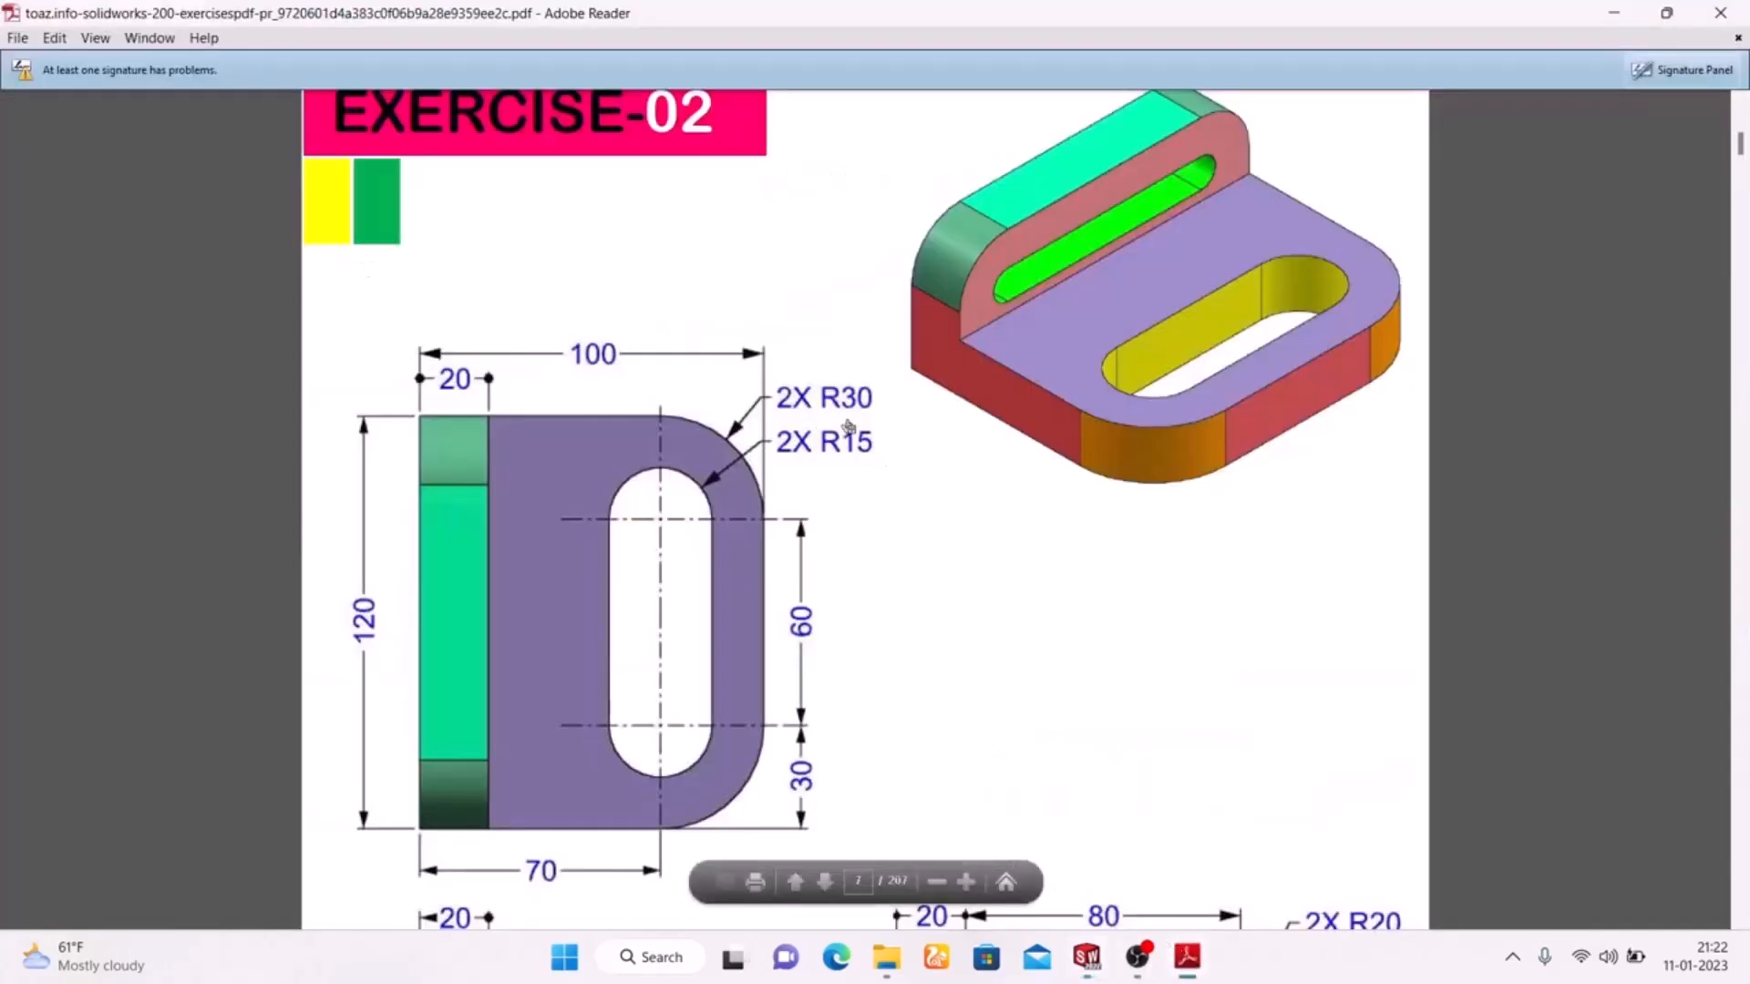
{"action": "left_click", "coordinate": [1194, 962]}
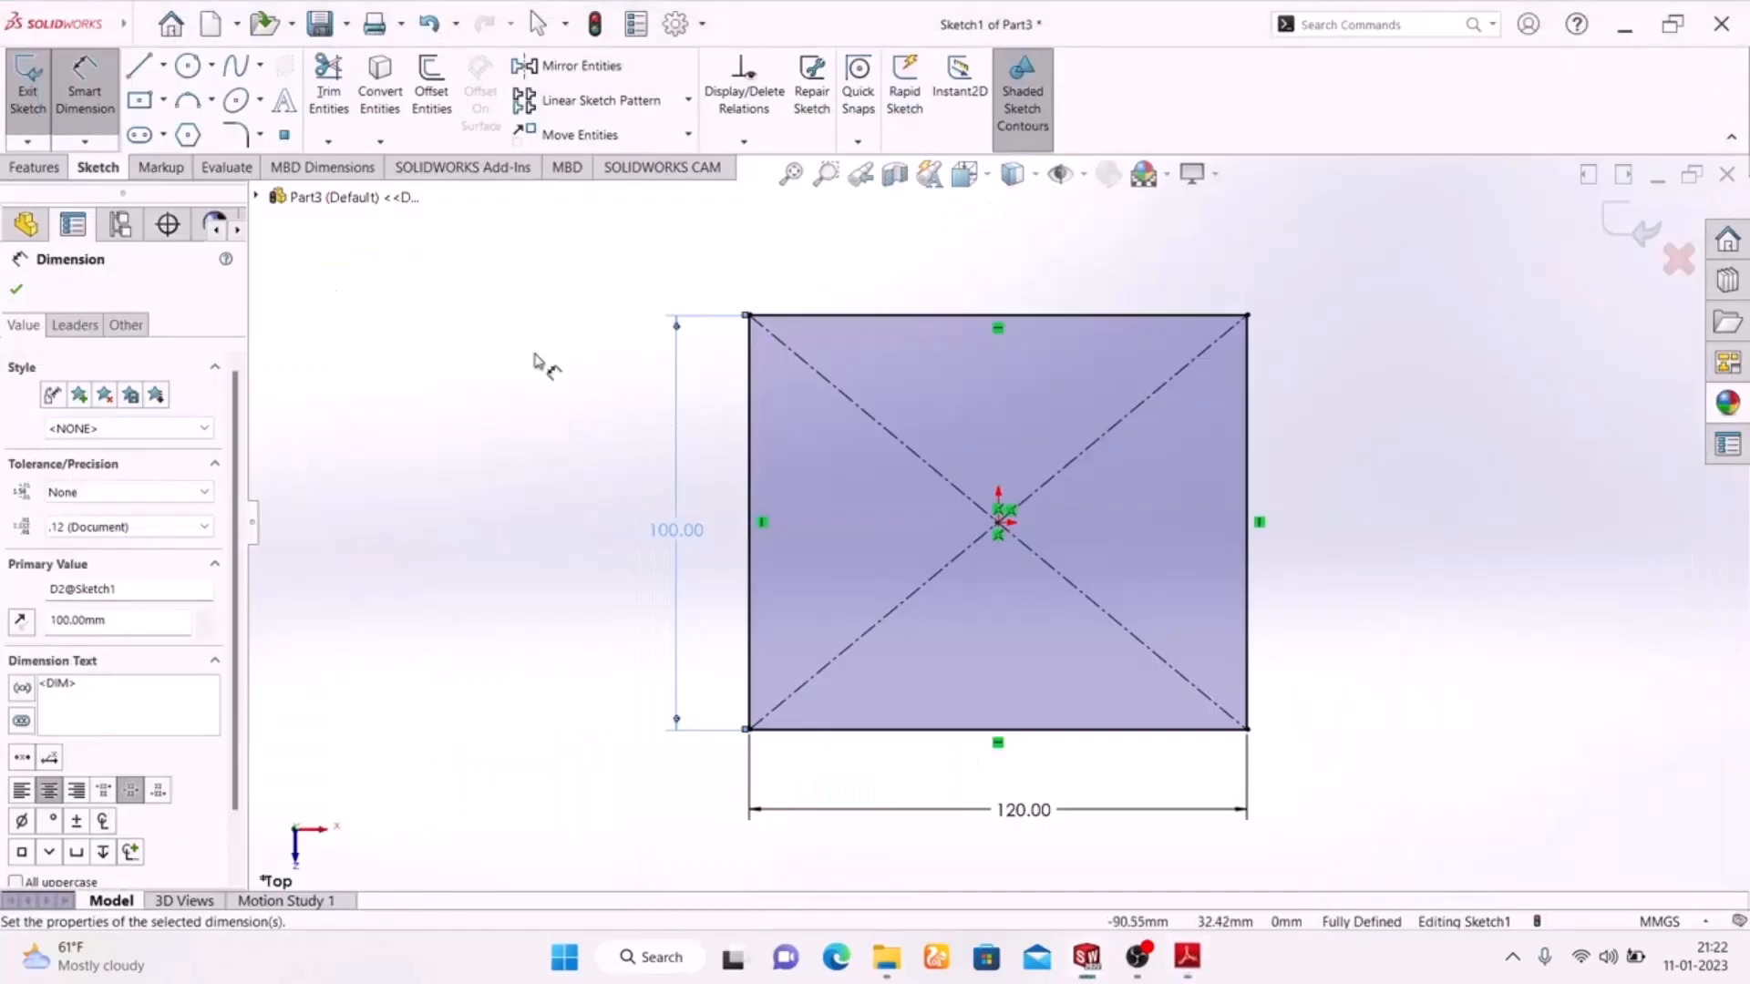
{"action": "left_click", "coordinate": [251, 137]}
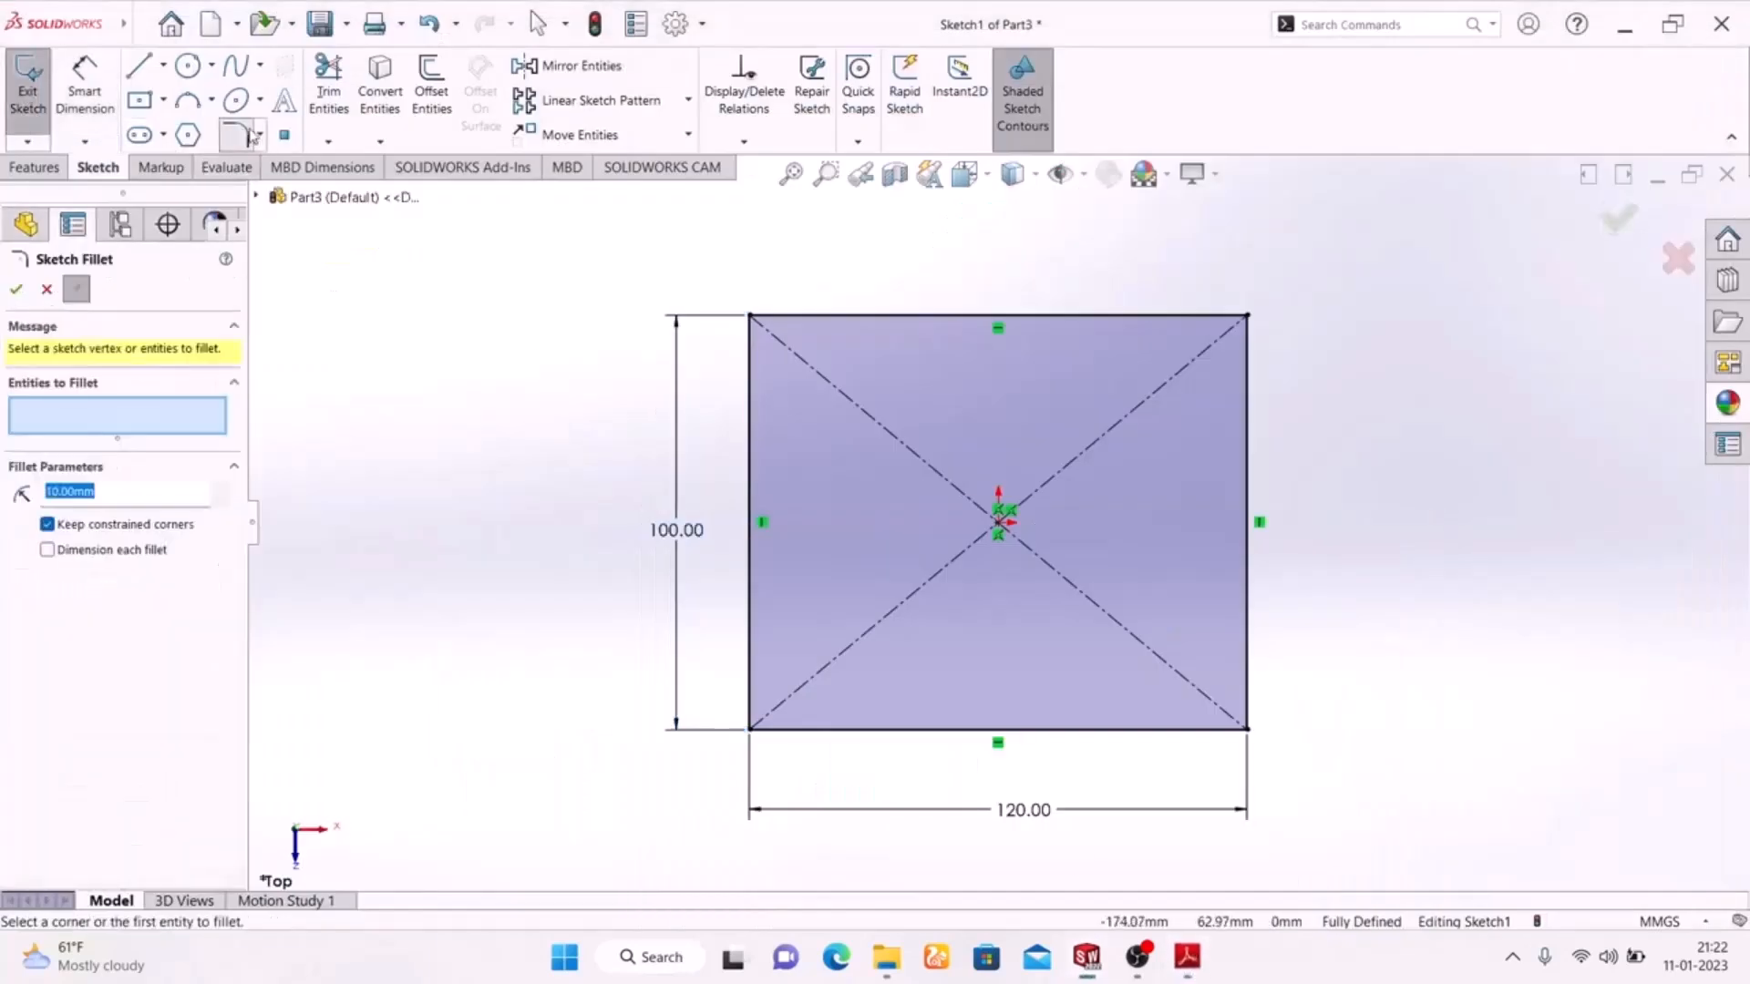
{"action": "left_click", "coordinate": [1247, 319]}
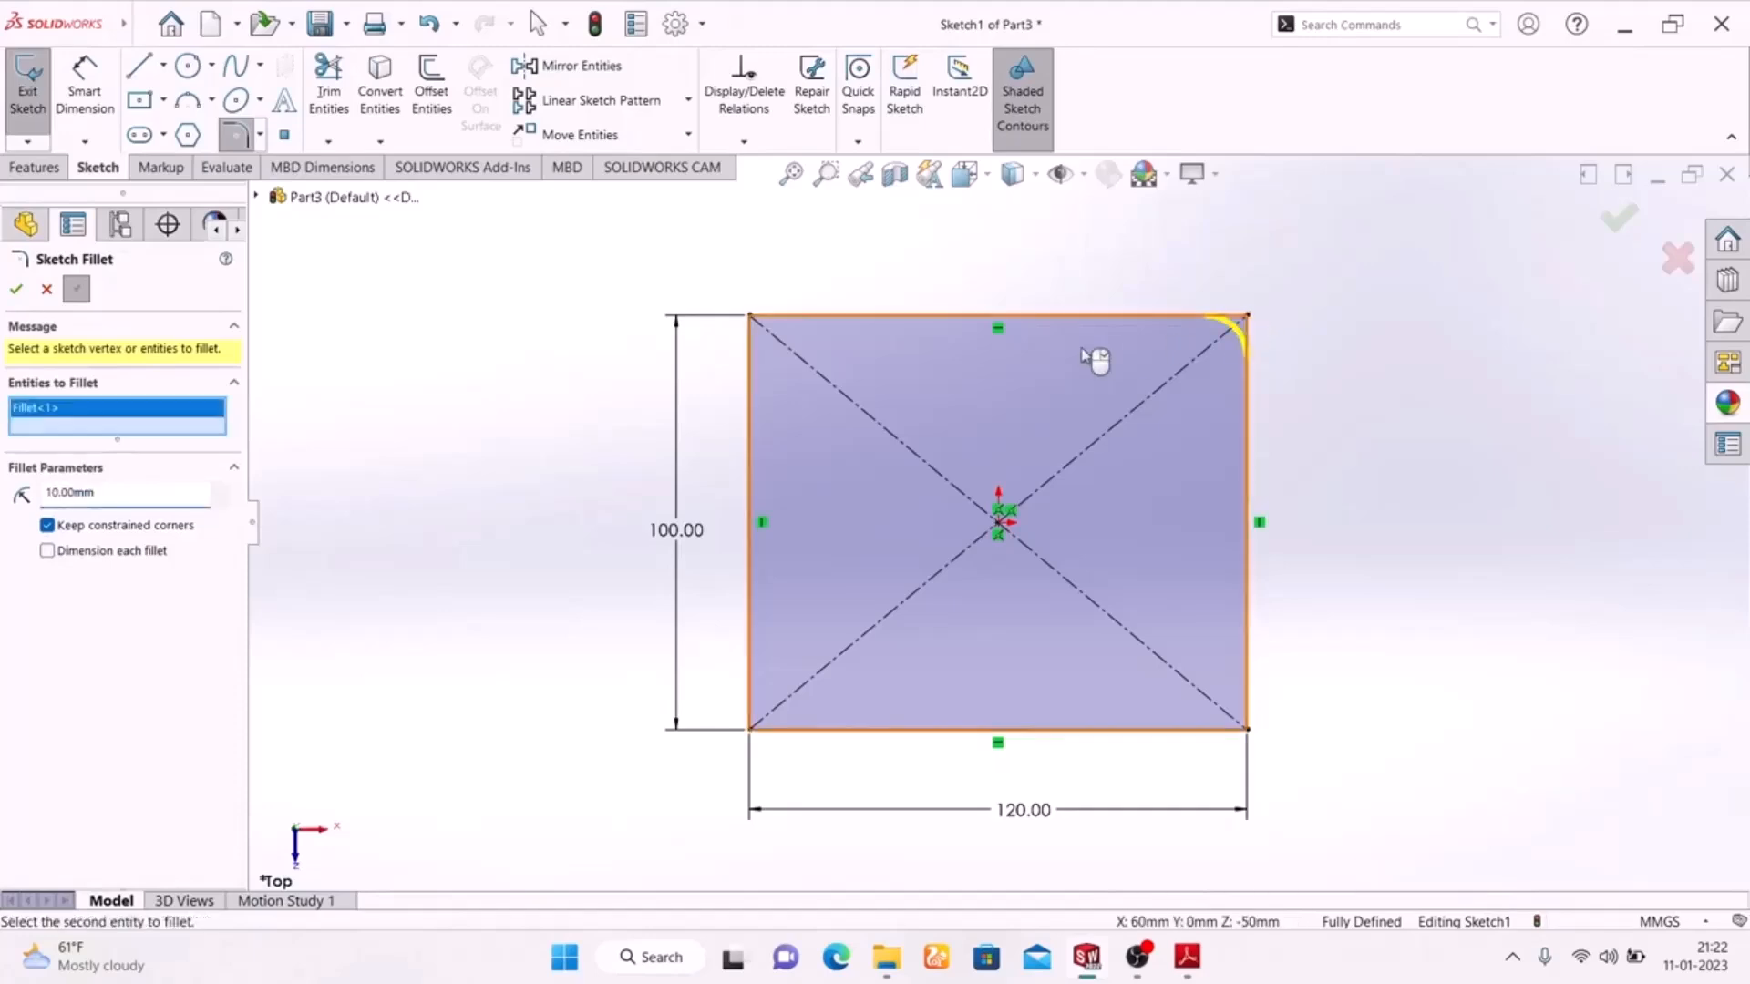
{"action": "left_click", "coordinate": [748, 316]}
{"action": "left_click_drag", "start_coordinate": [122, 511], "coordinate": [3, 506]}
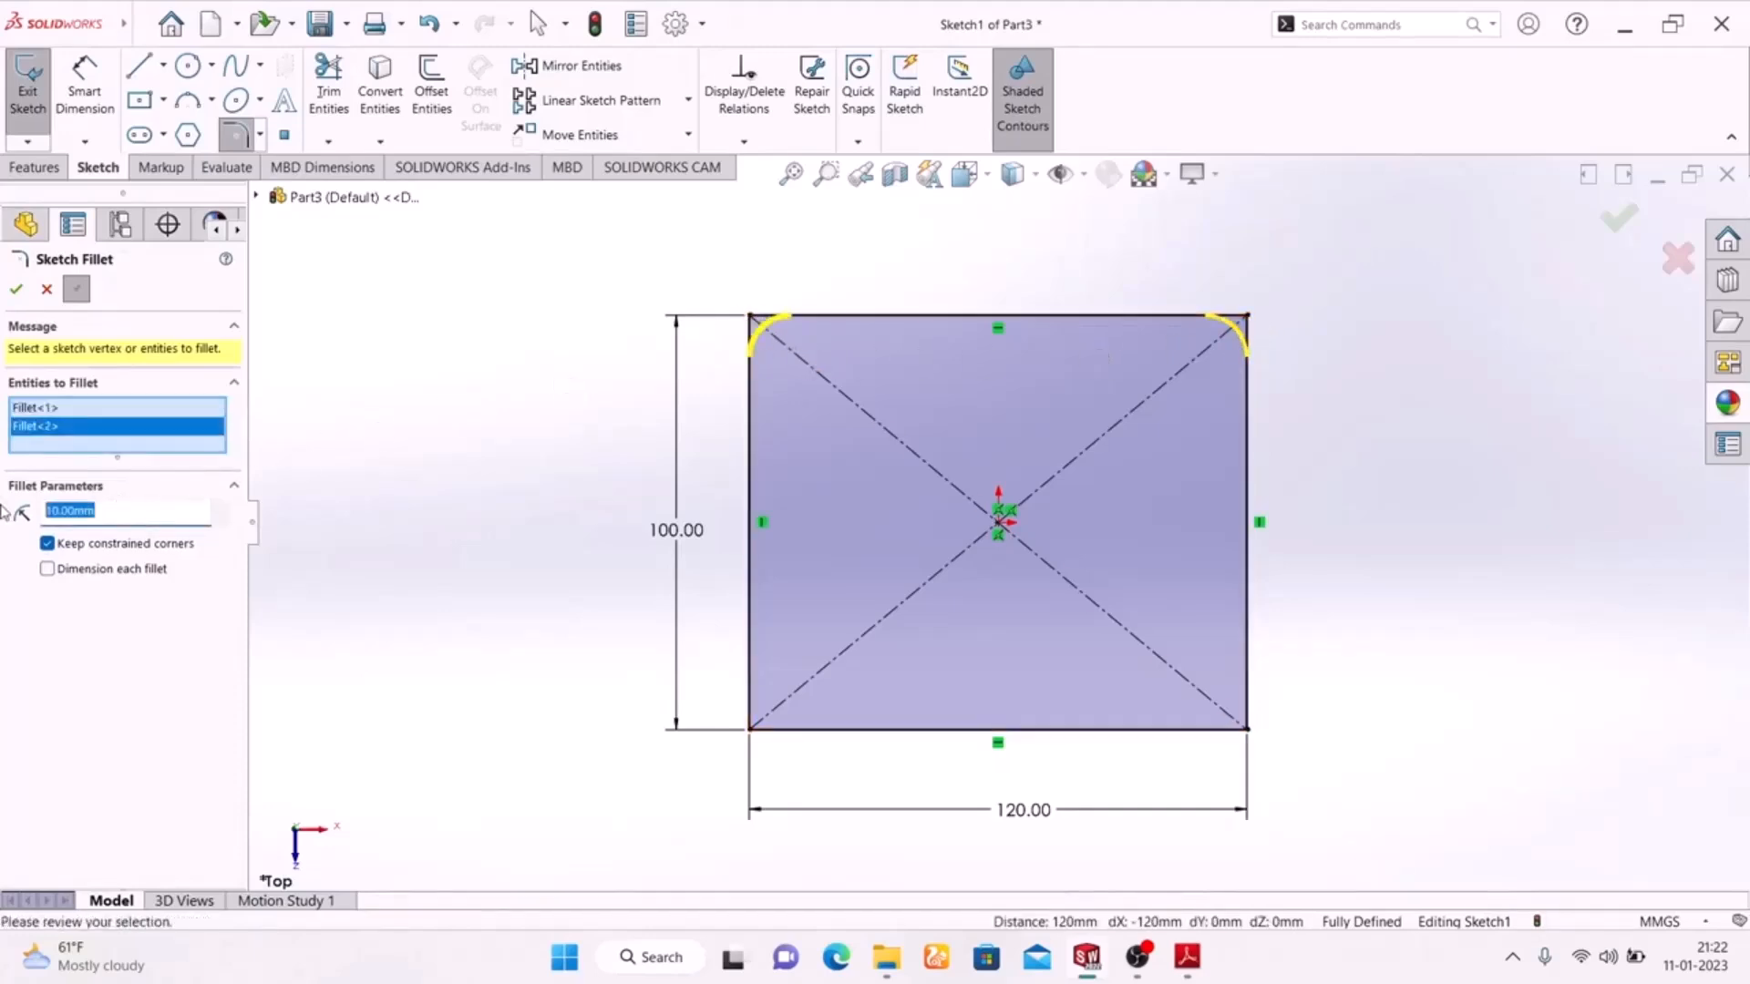
{"action": "type", "text": "30"}
{"action": "key", "text": "Return"}
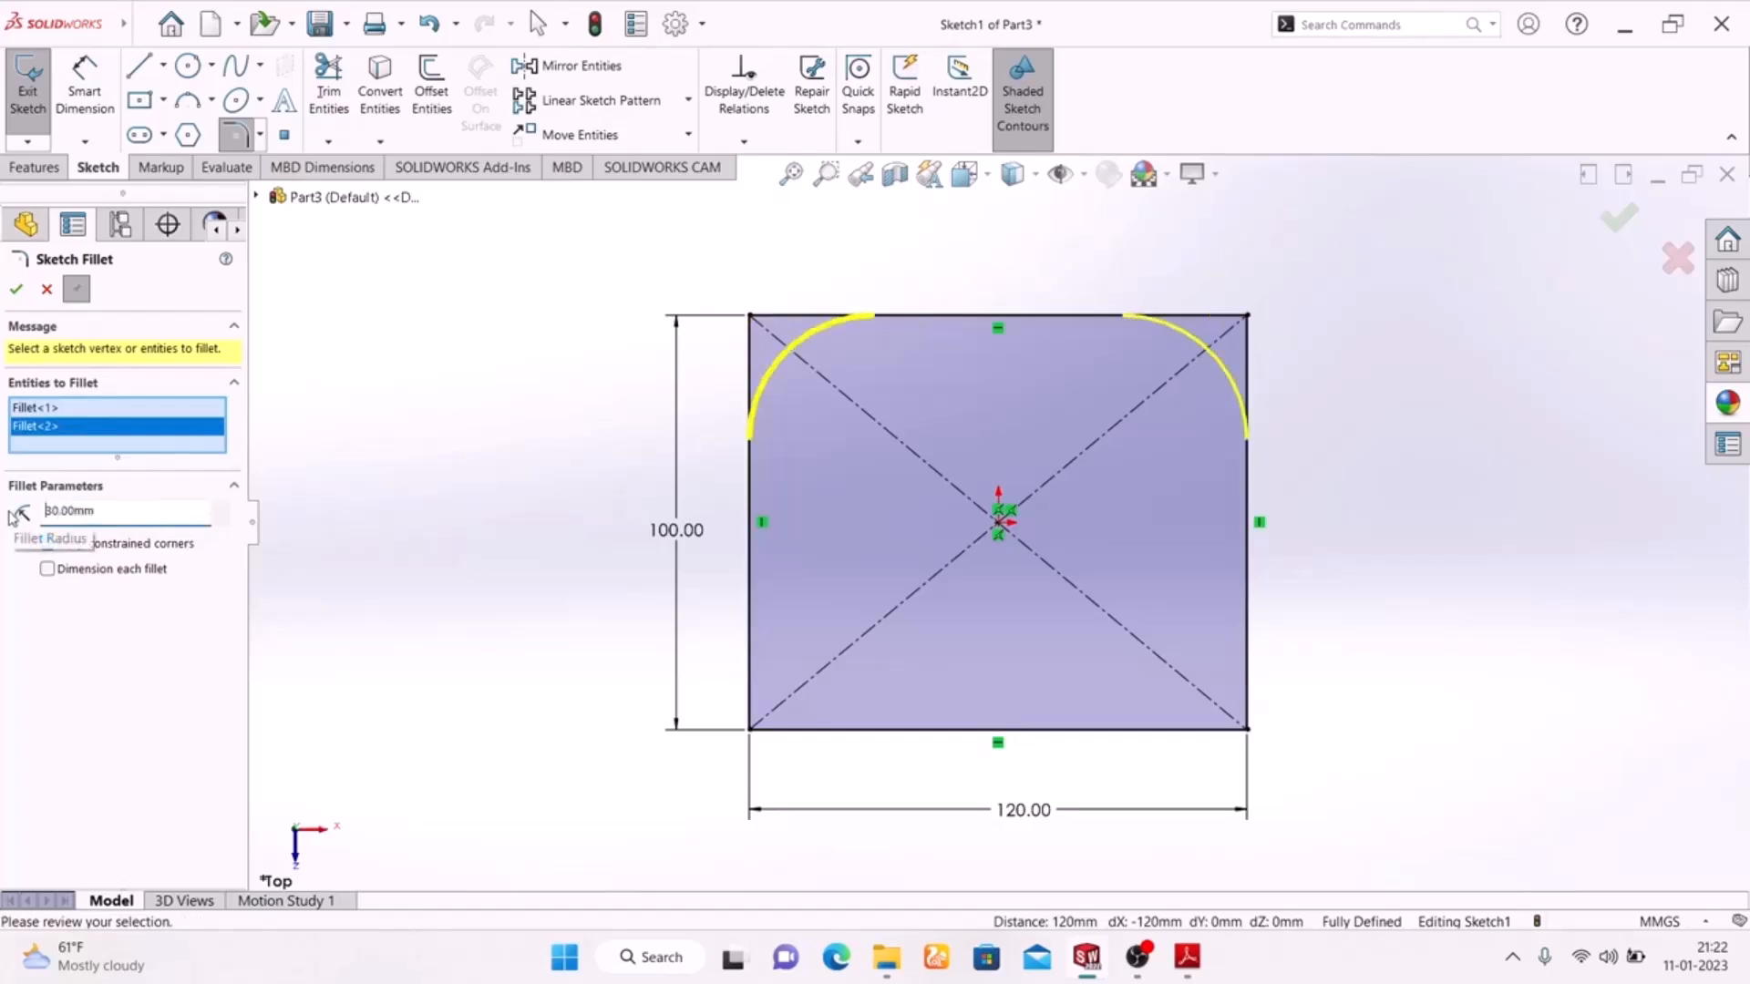
{"action": "left_click", "coordinate": [16, 289]}
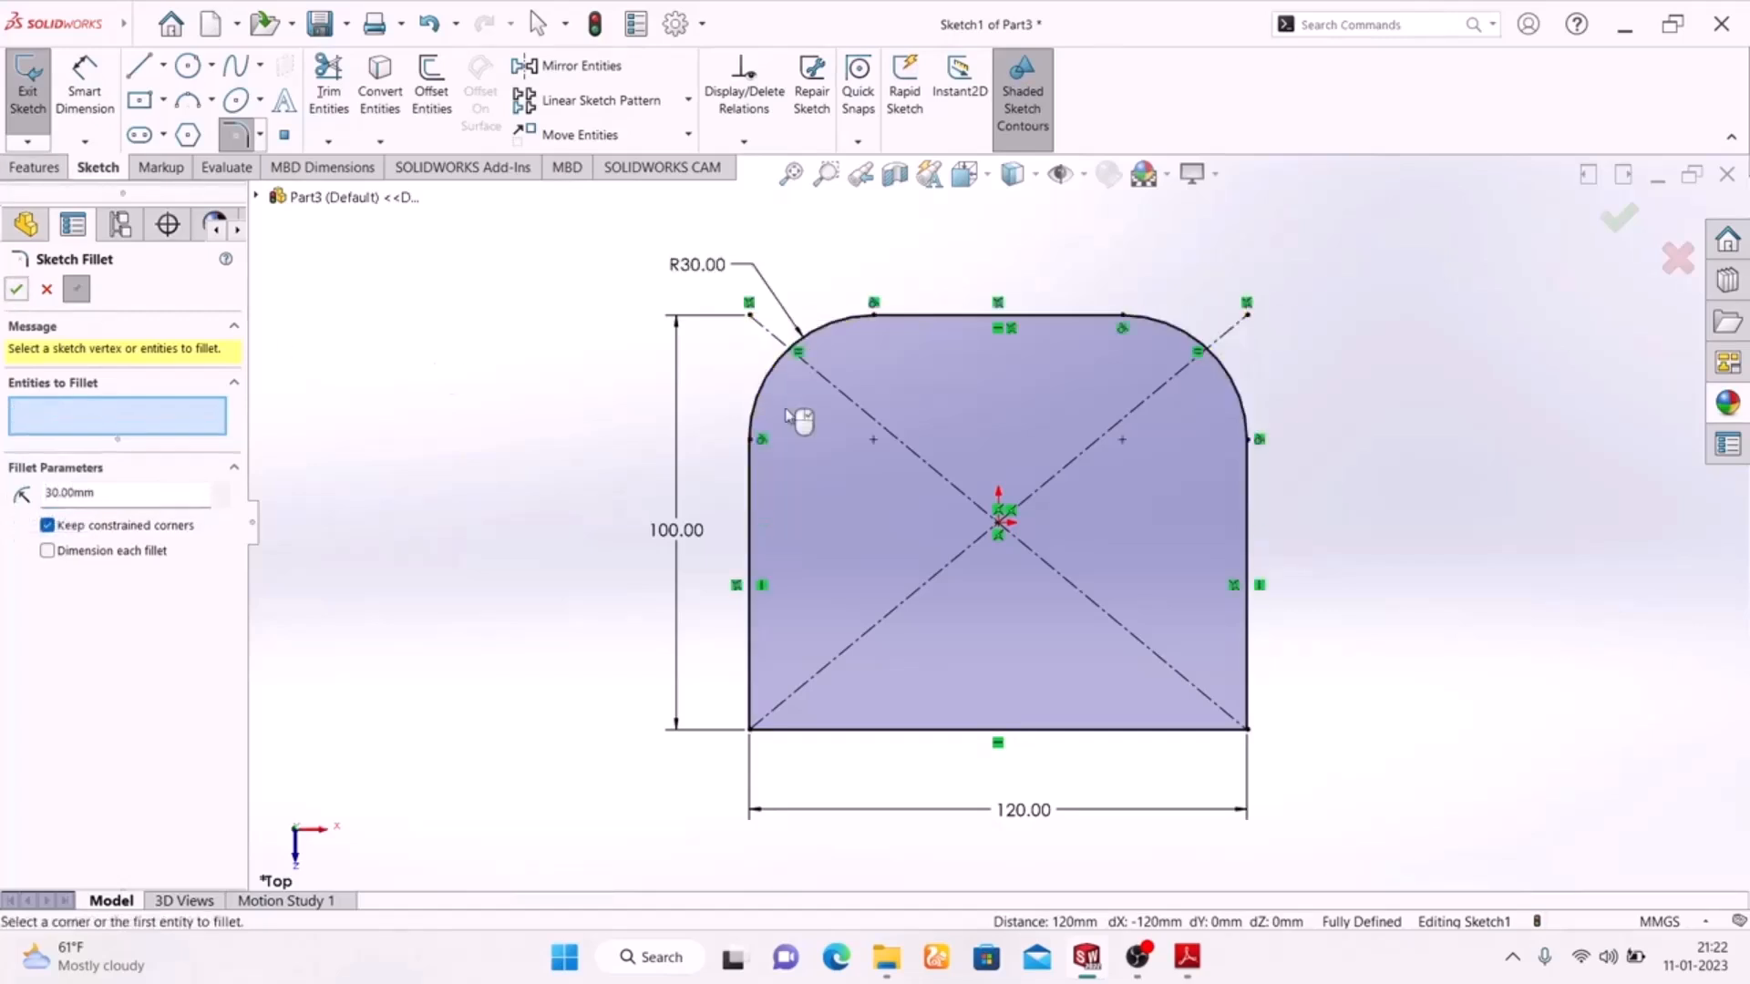
{"action": "left_click", "coordinate": [1618, 230]}
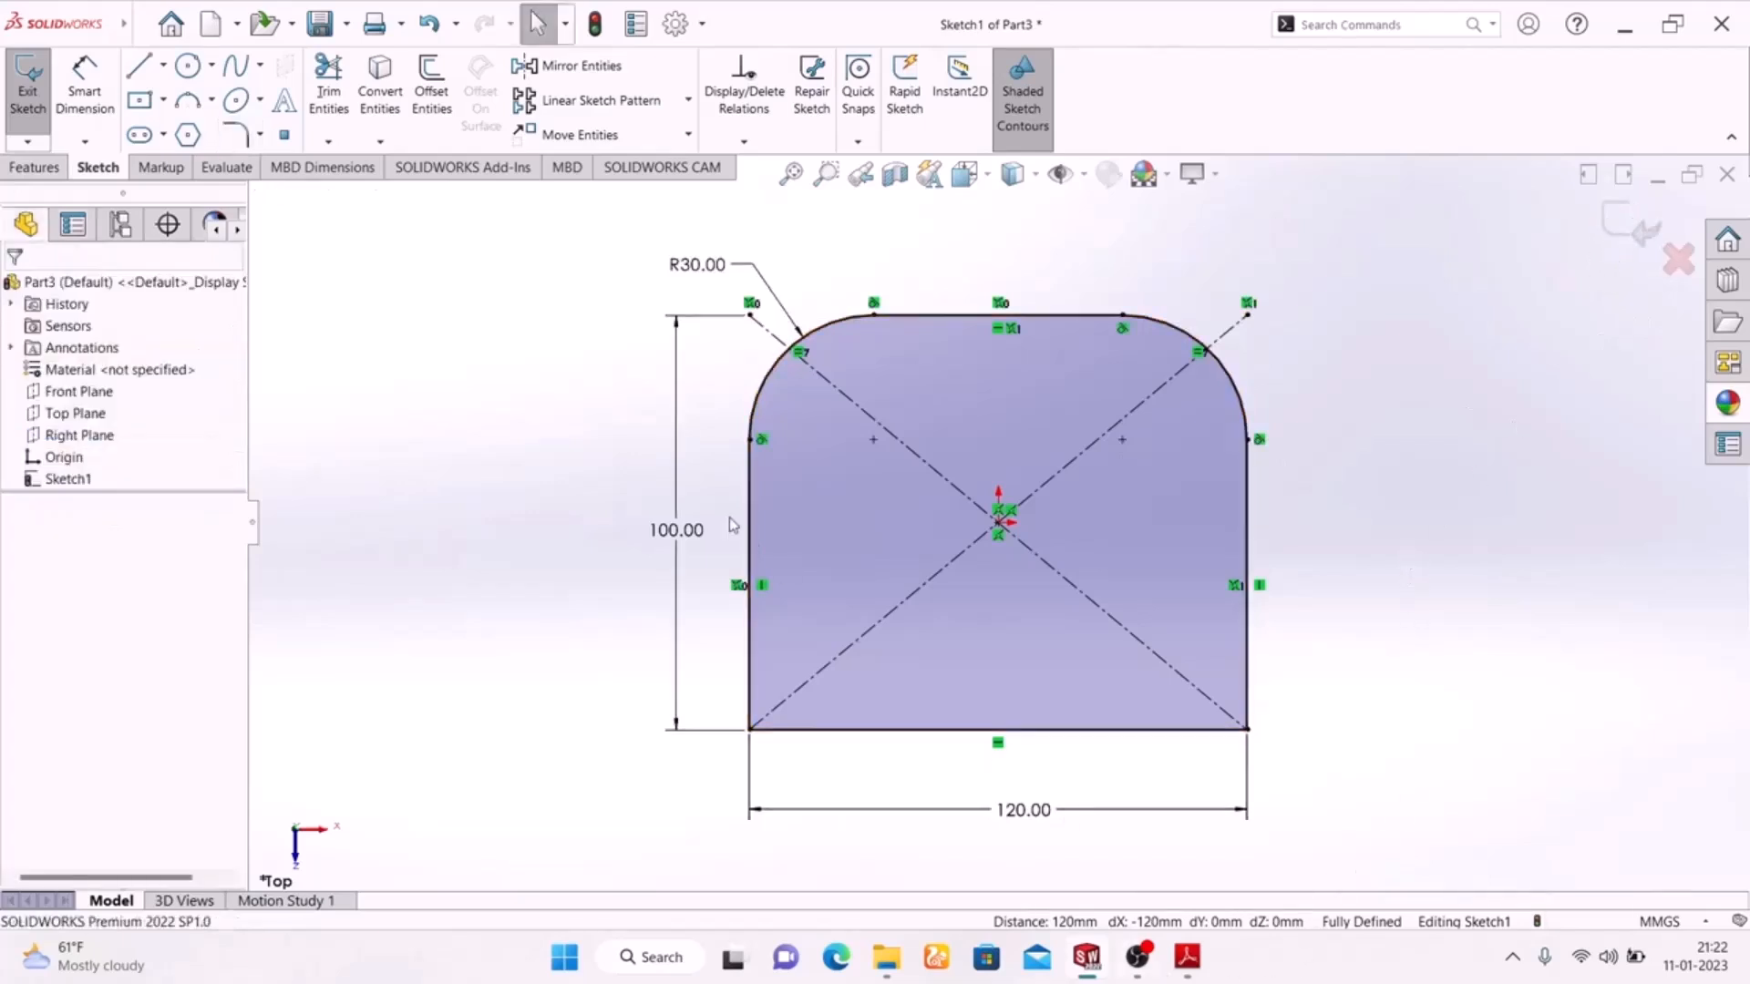
Step: Sketch a horizontal straight slot across the plate's upper half, about 78 mm between centres and 66 mm wide
{"action": "left_click", "coordinate": [139, 136]}
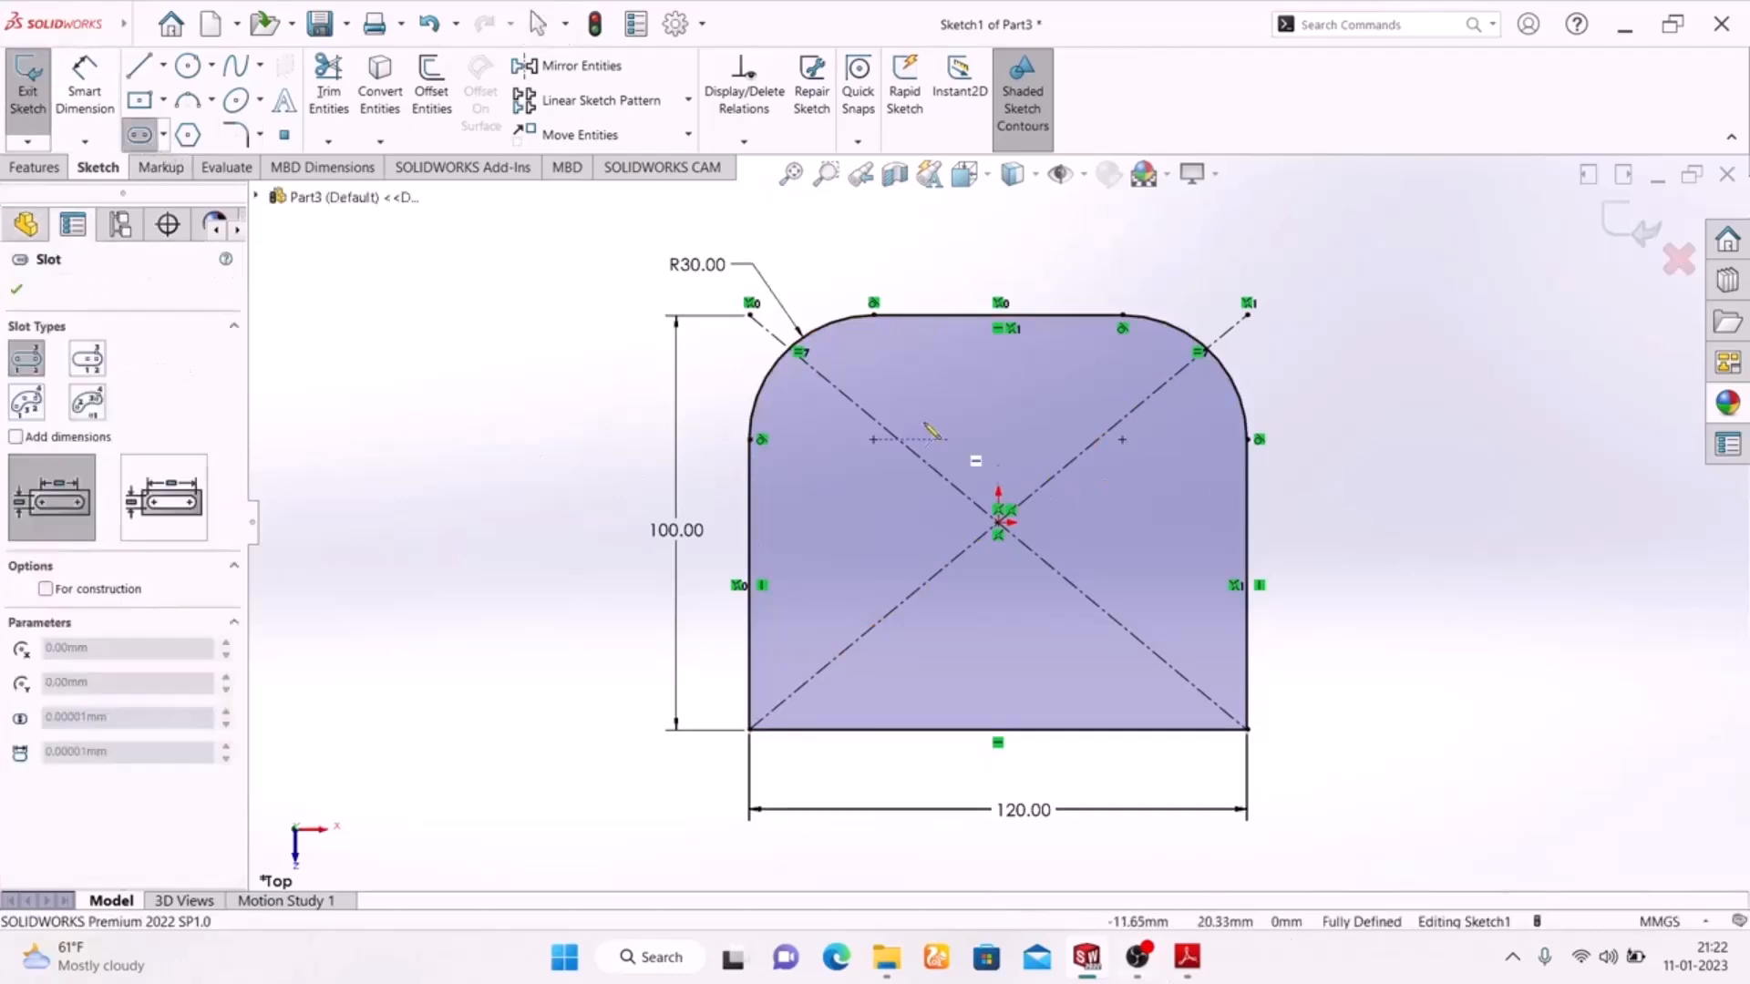
{"action": "left_click", "coordinate": [852, 439]}
{"action": "left_click", "coordinate": [1173, 439]}
{"action": "right_click", "coordinate": [1359, 334]}
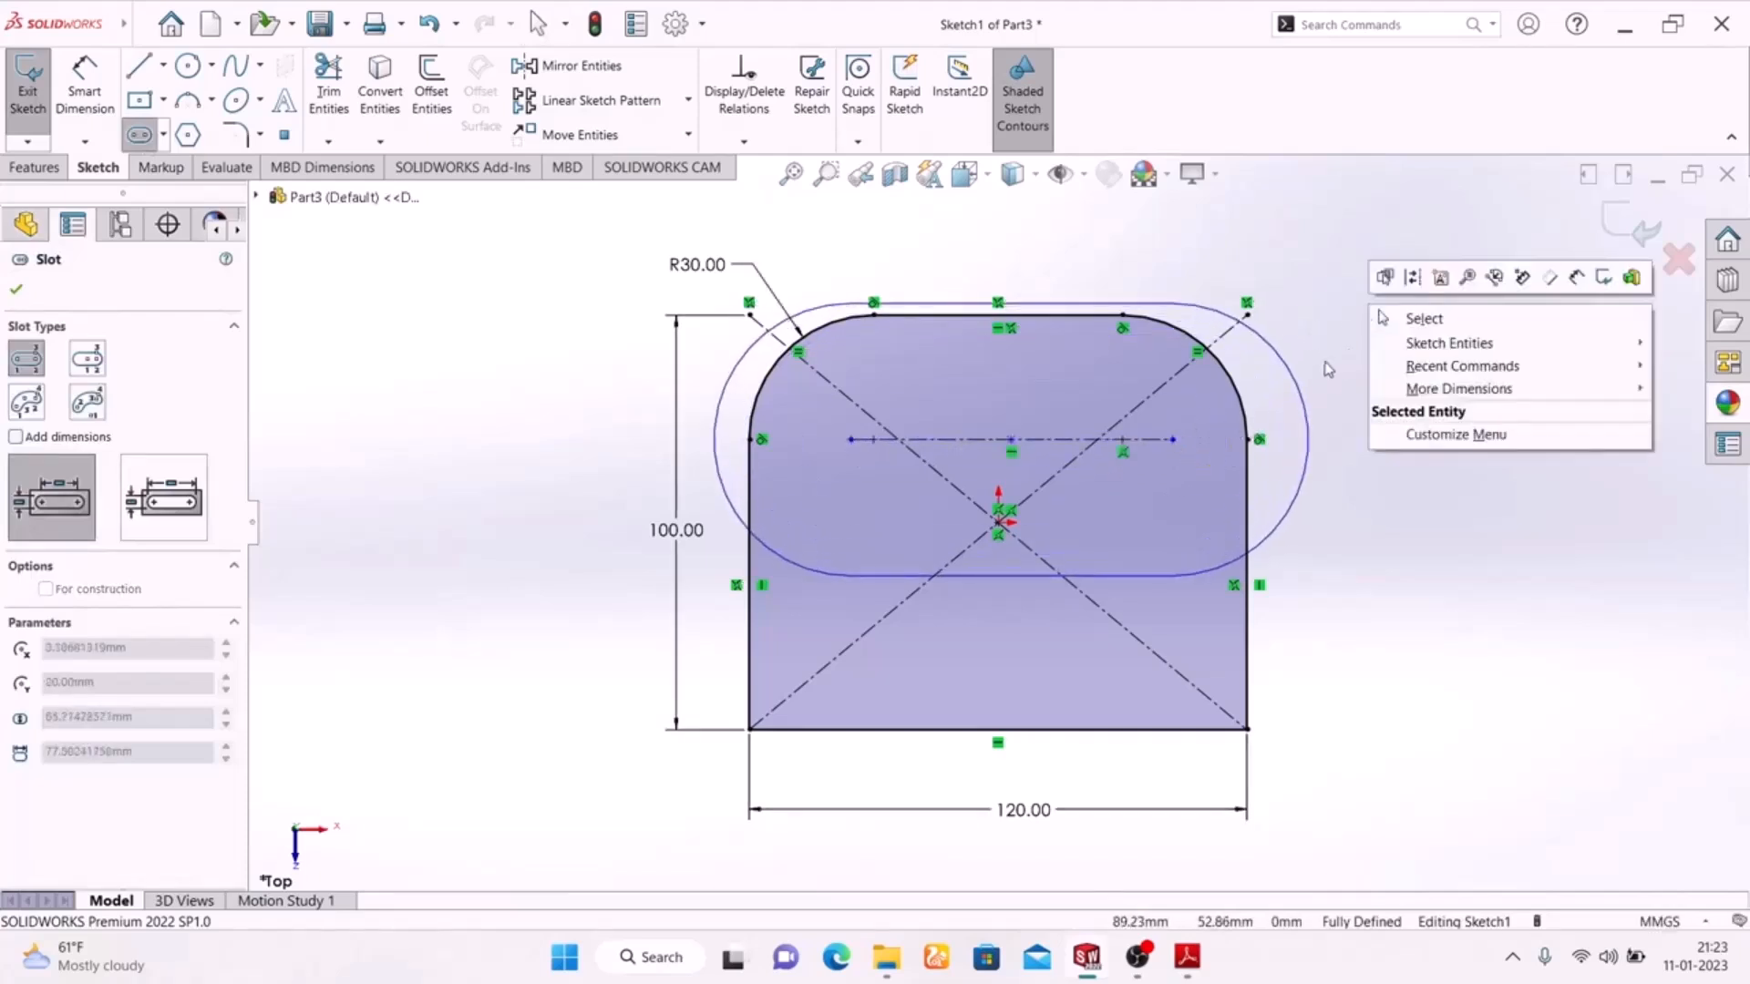
{"action": "left_click", "coordinate": [1130, 420]}
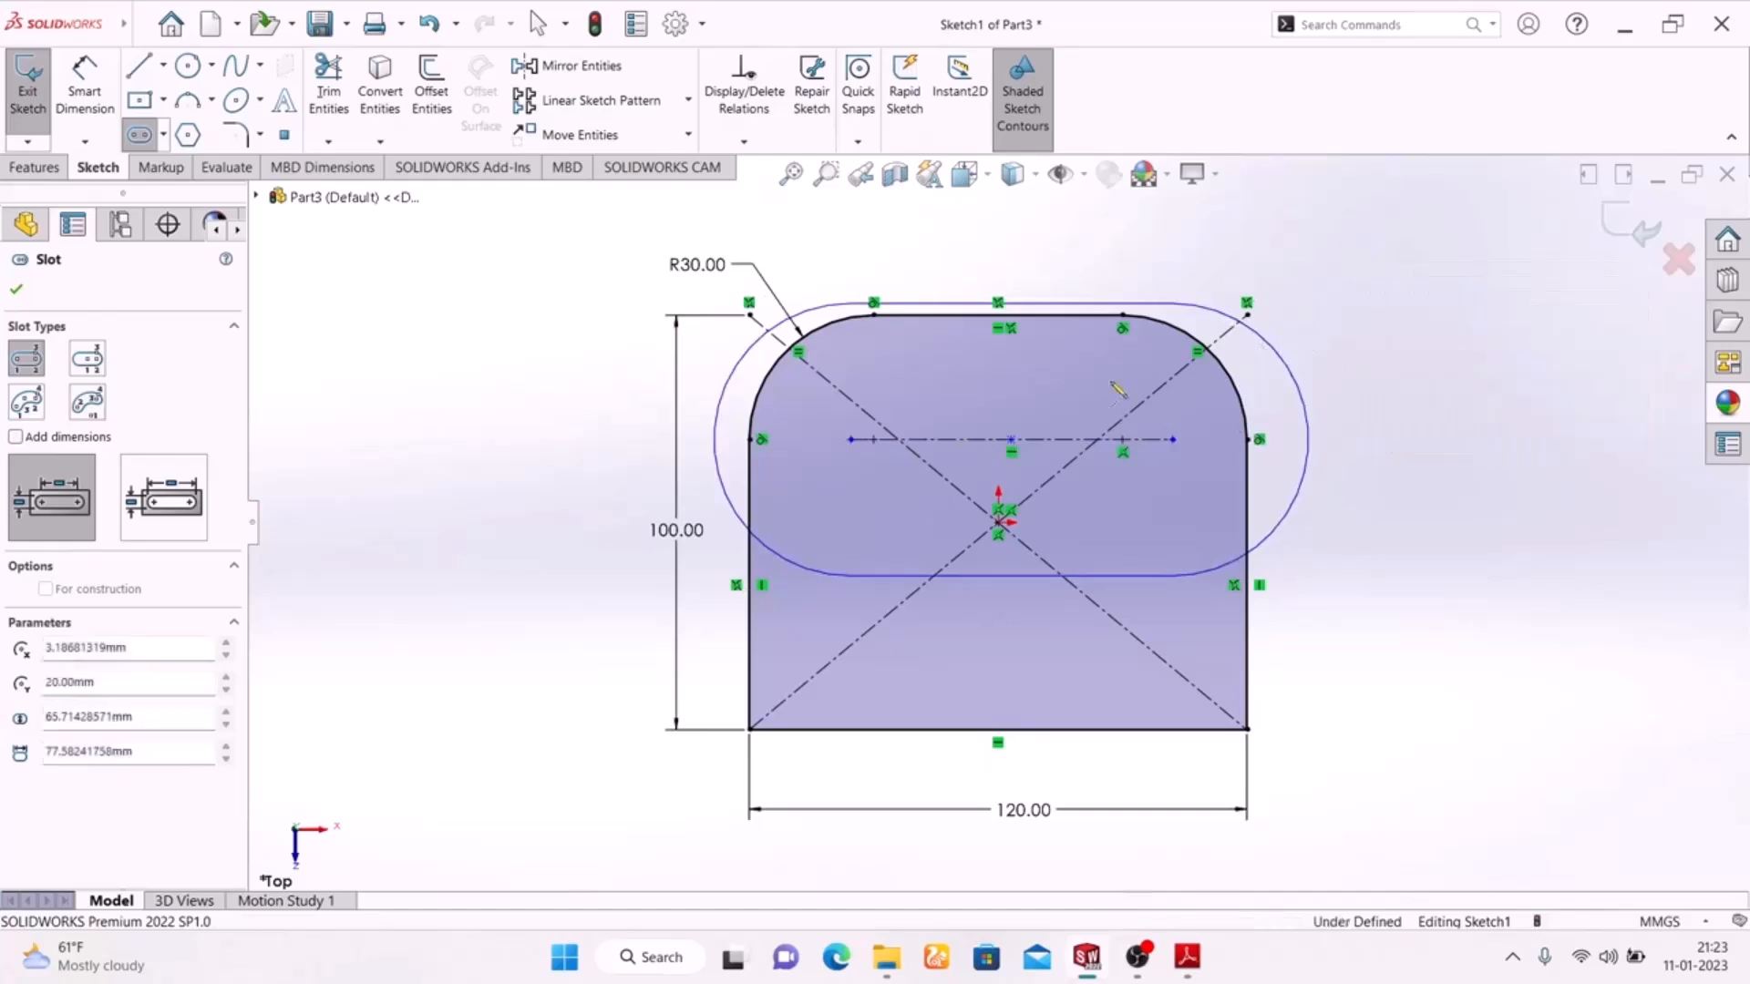
{"action": "left_click", "coordinate": [1111, 390]}
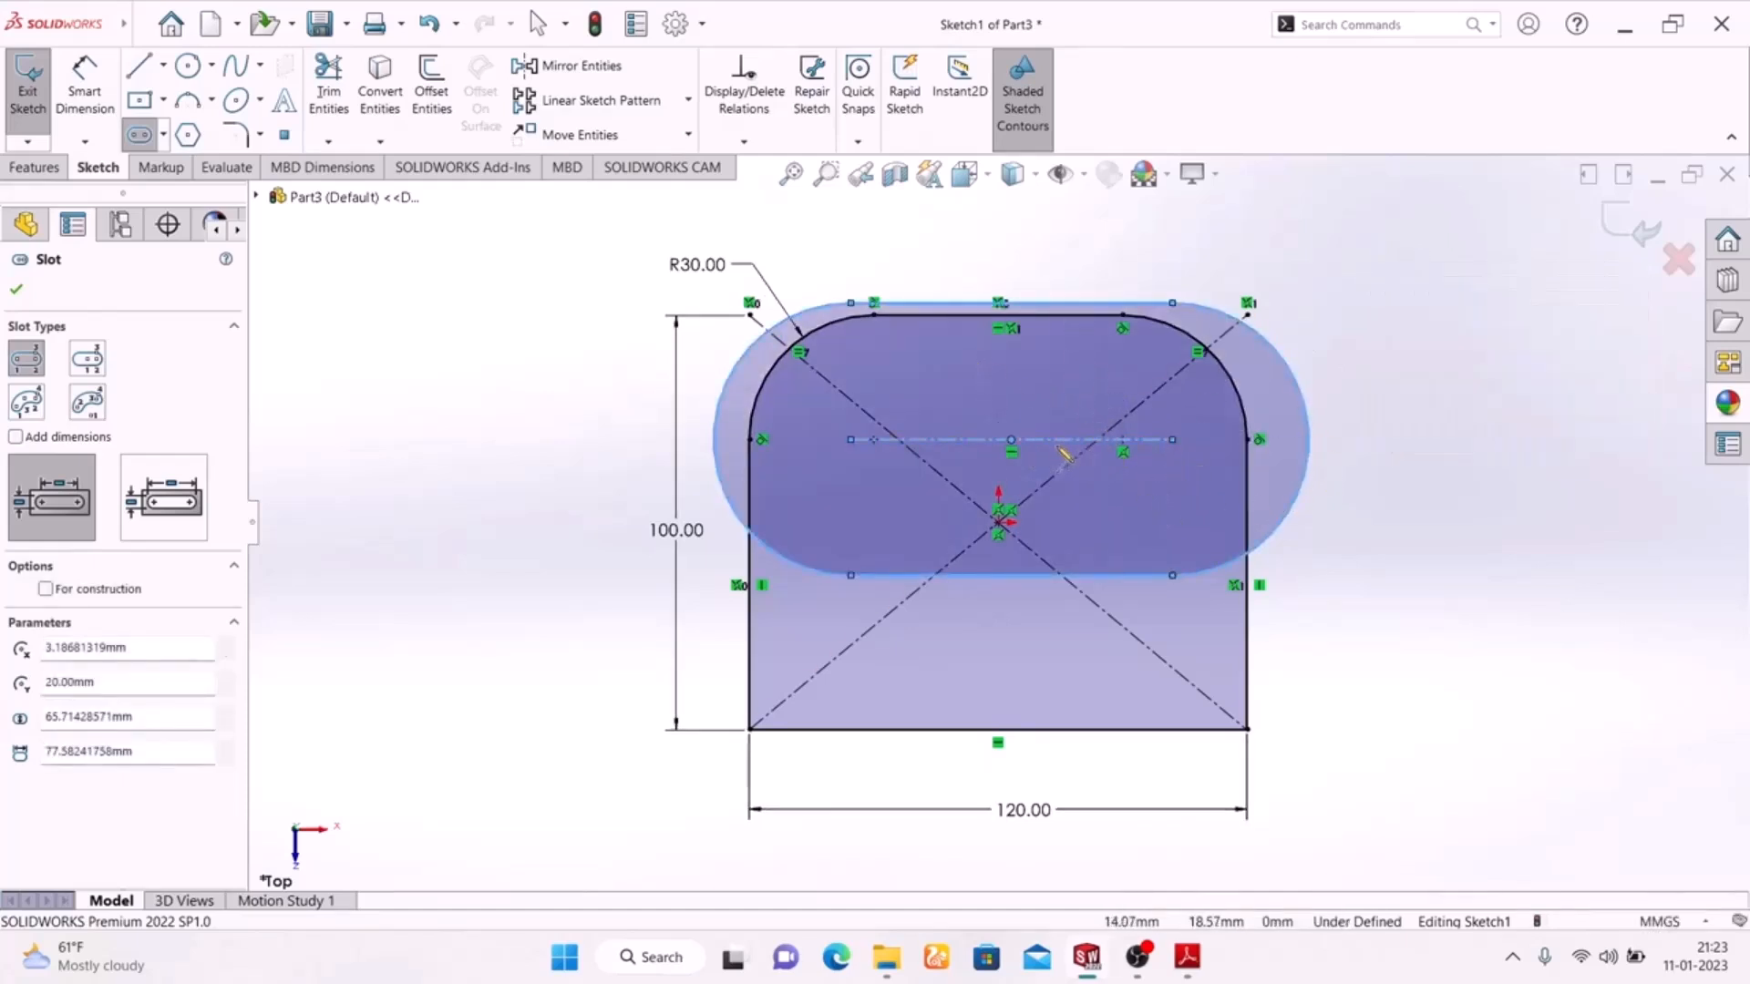
{"action": "left_click", "coordinate": [1172, 304]}
{"action": "left_click", "coordinate": [1198, 357]}
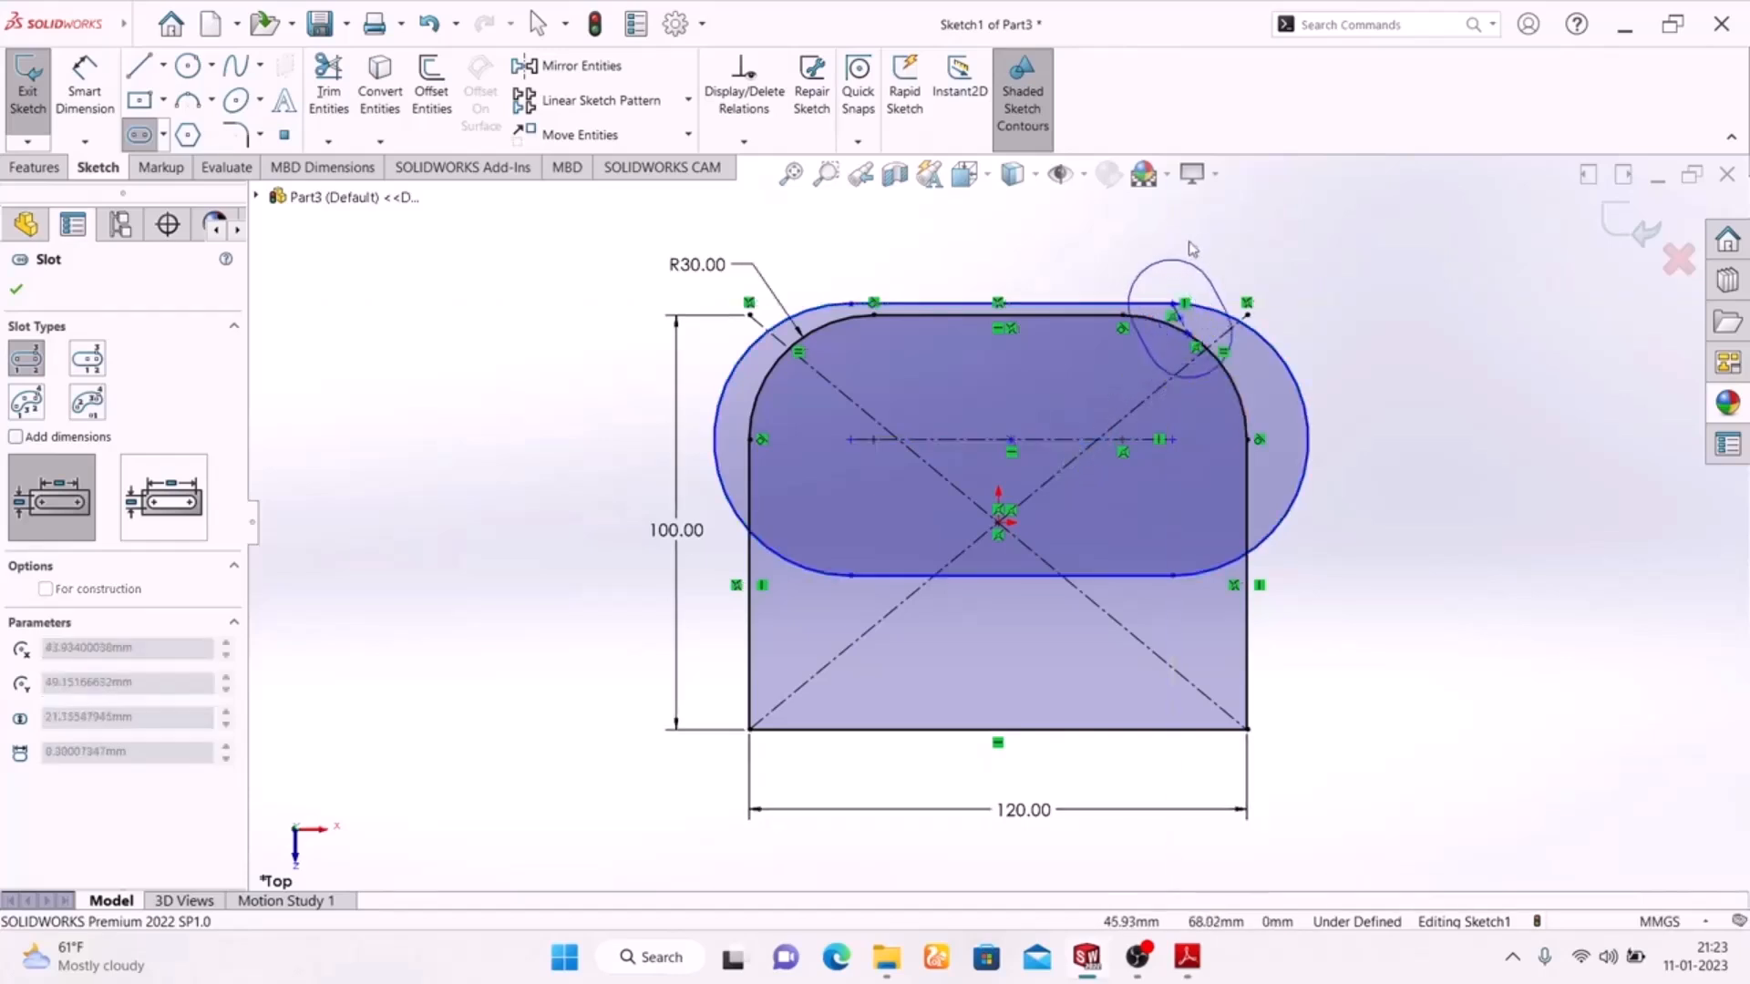
{"action": "left_click", "coordinate": [1219, 308]}
{"action": "key", "text": "Escape"}
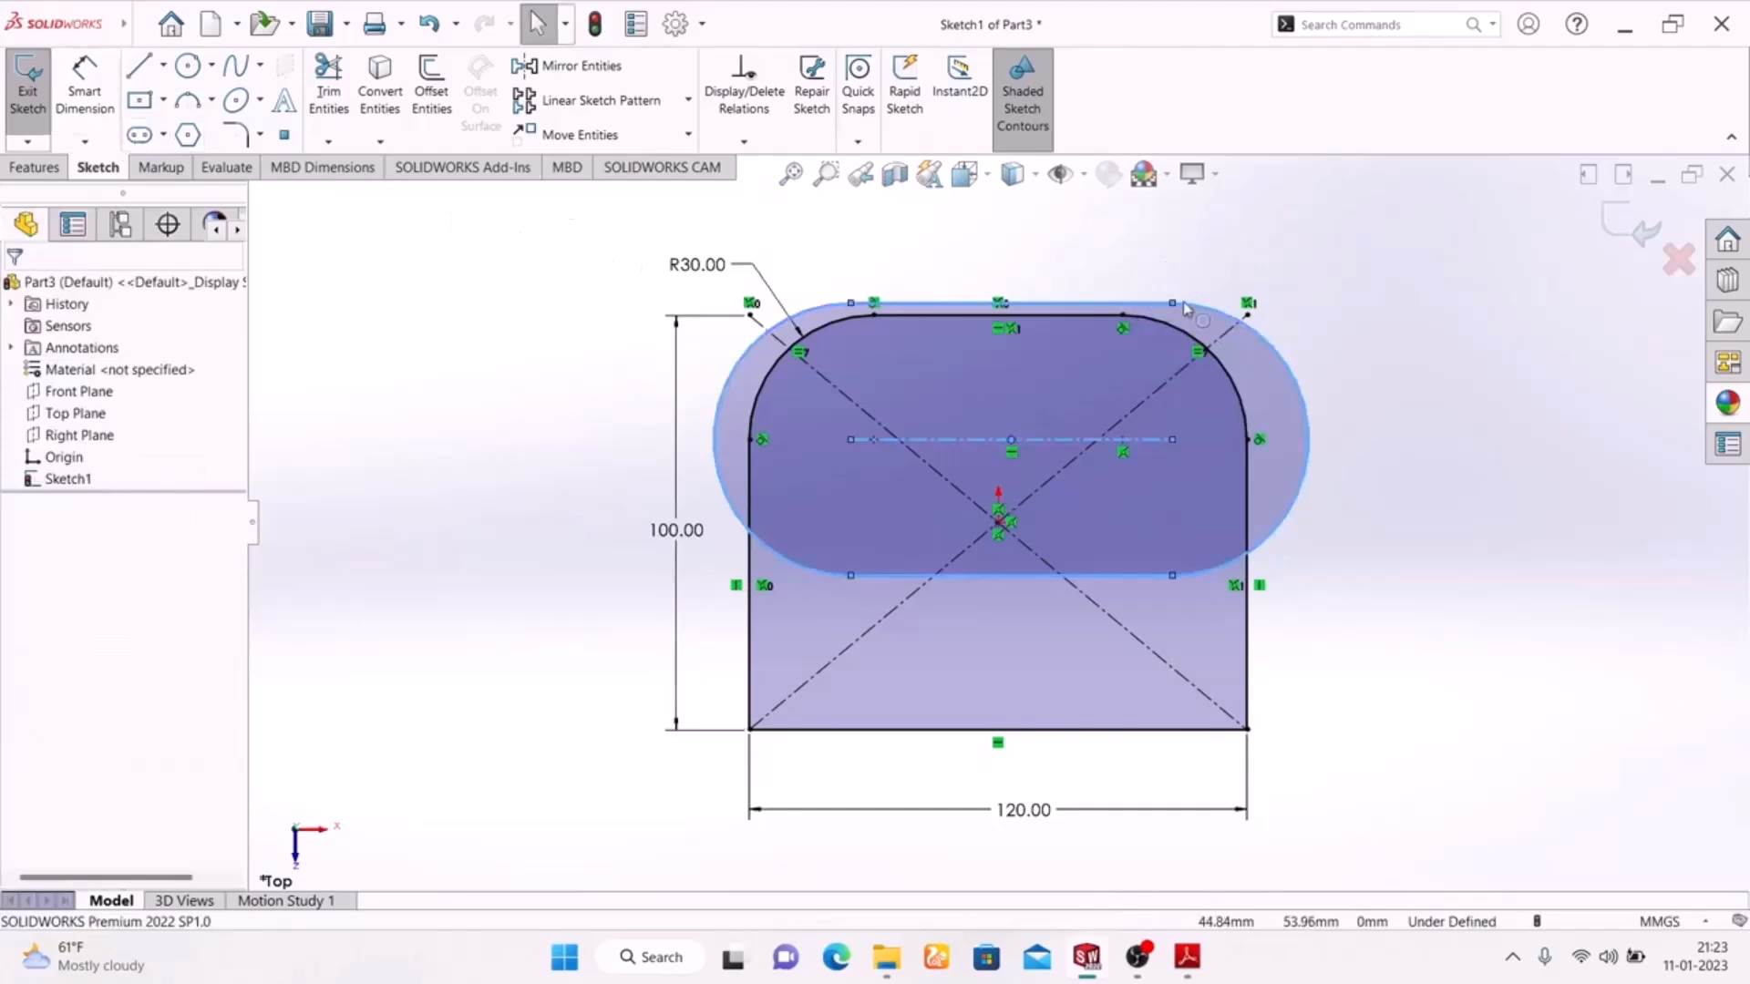
Step: Narrow the slot to fit inside the plate outline and dimension its end arc with a 15 mm radius, per the PDF
{"action": "left_click_drag", "start_coordinate": [1177, 305], "coordinate": [1159, 374]}
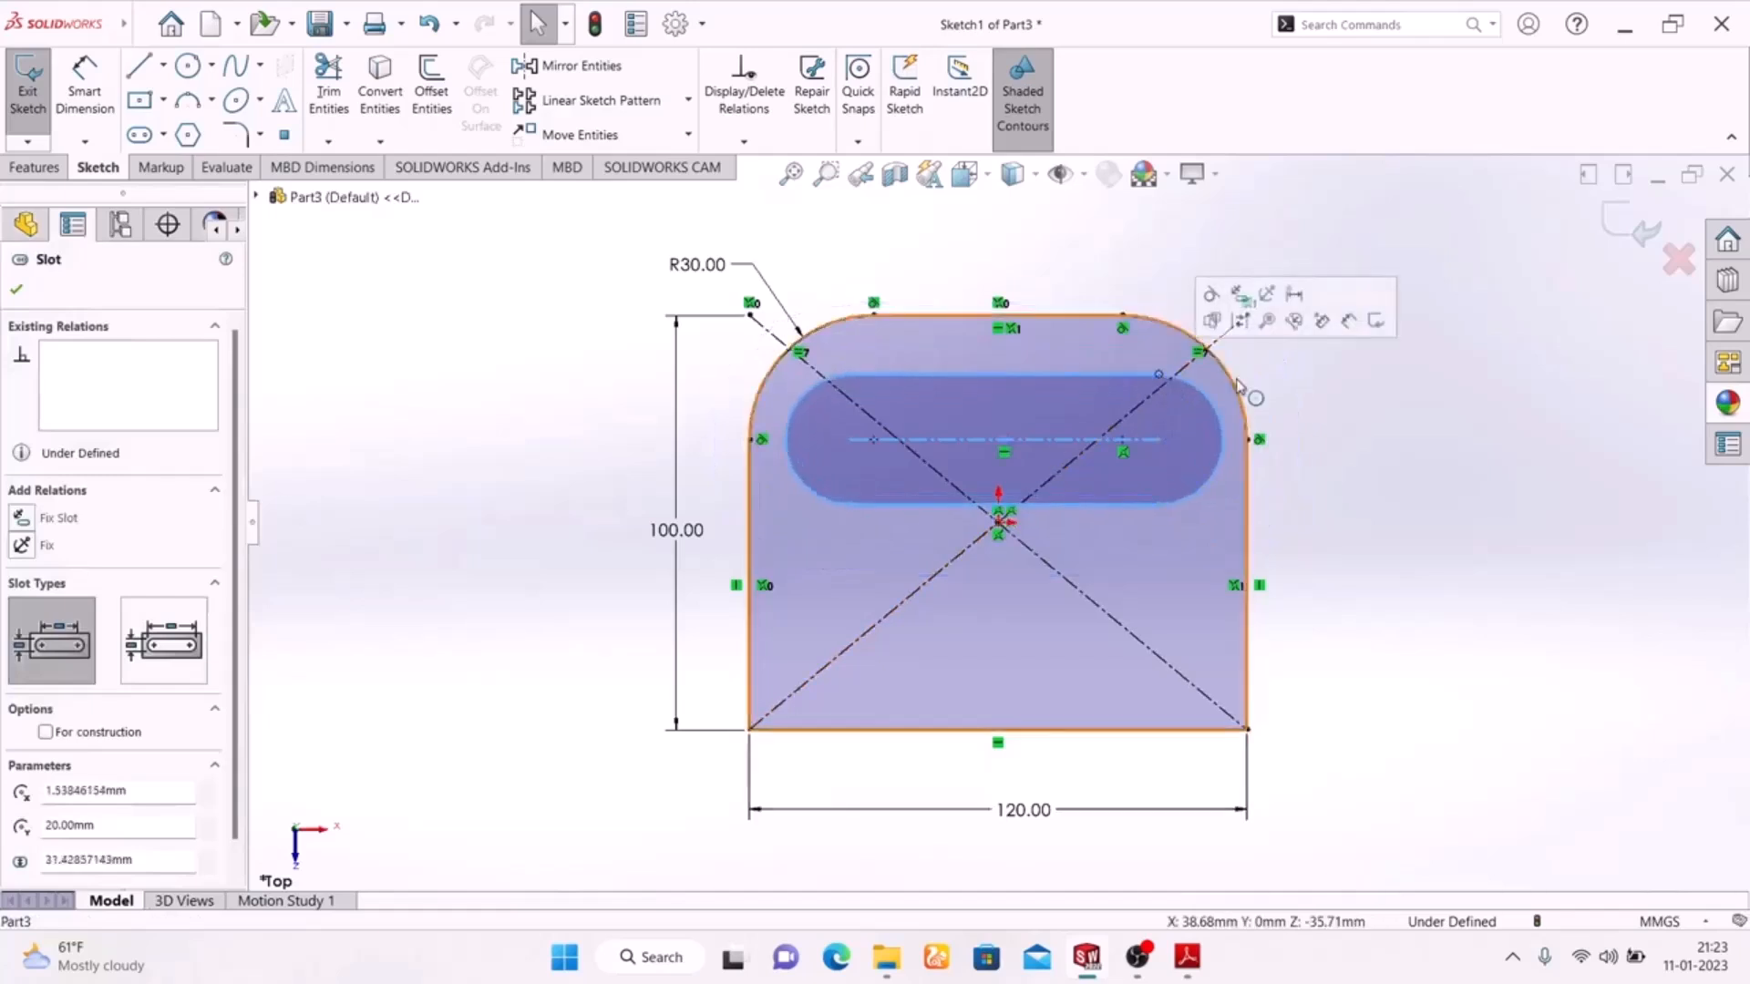
{"action": "left_click", "coordinate": [1451, 381]}
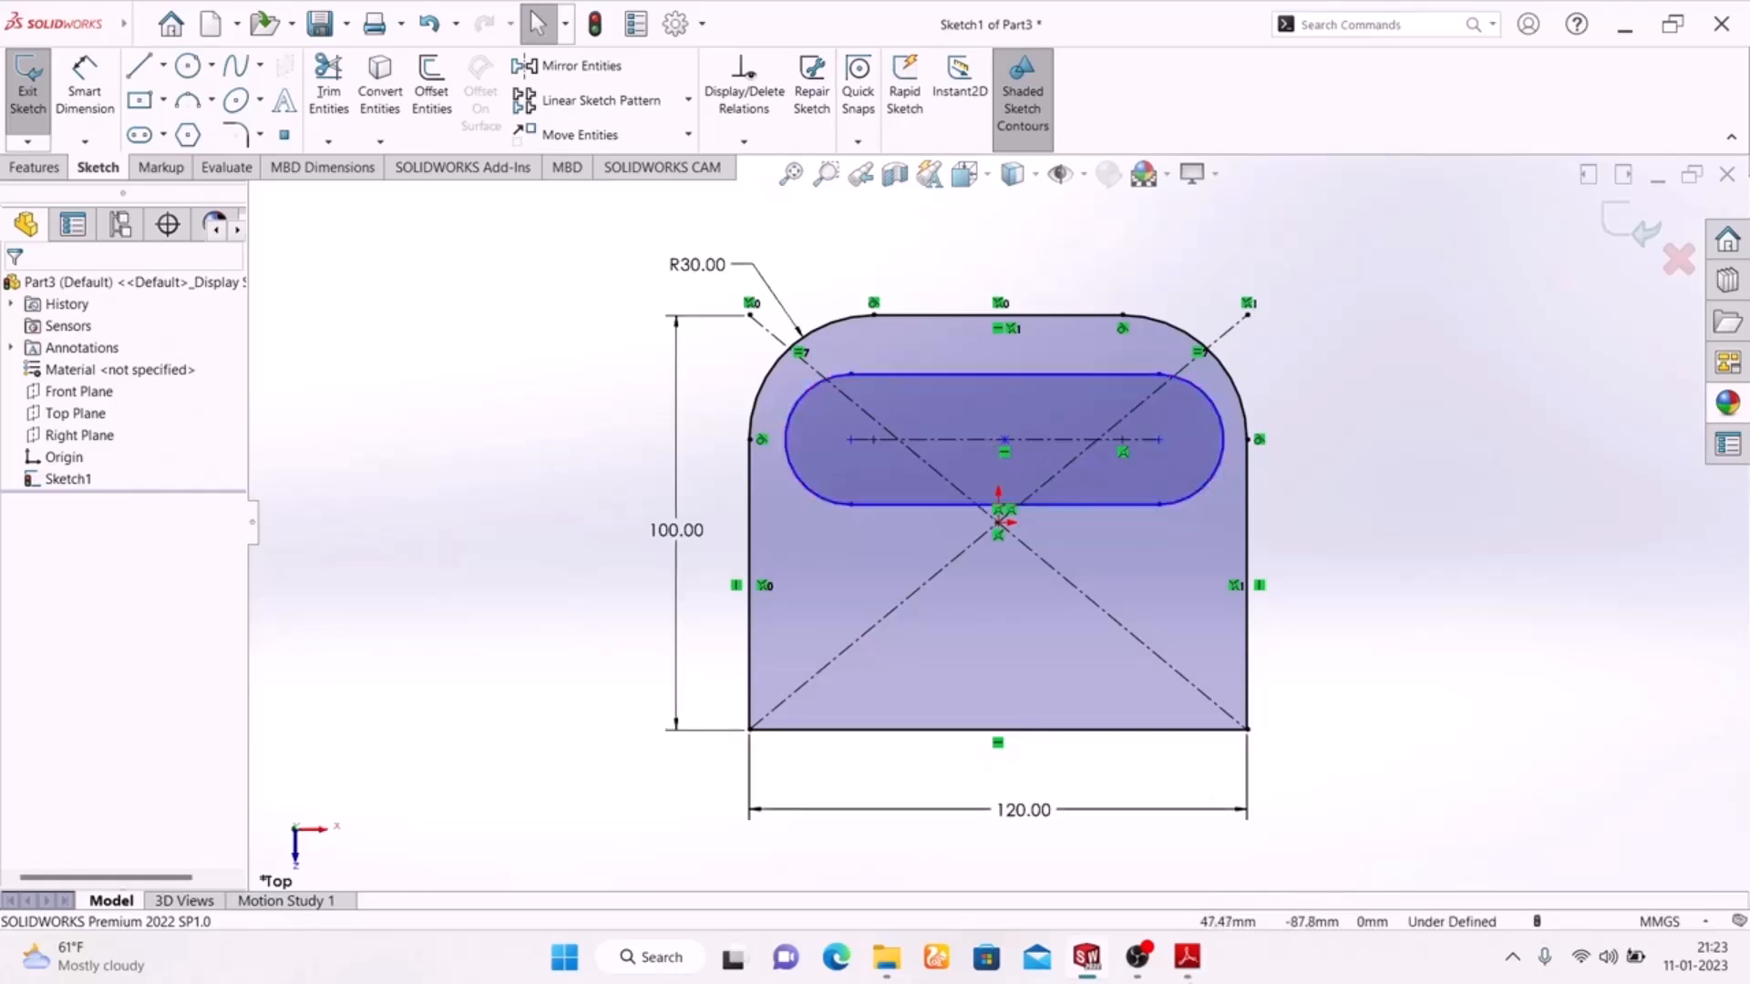
{"action": "left_click", "coordinate": [1186, 957]}
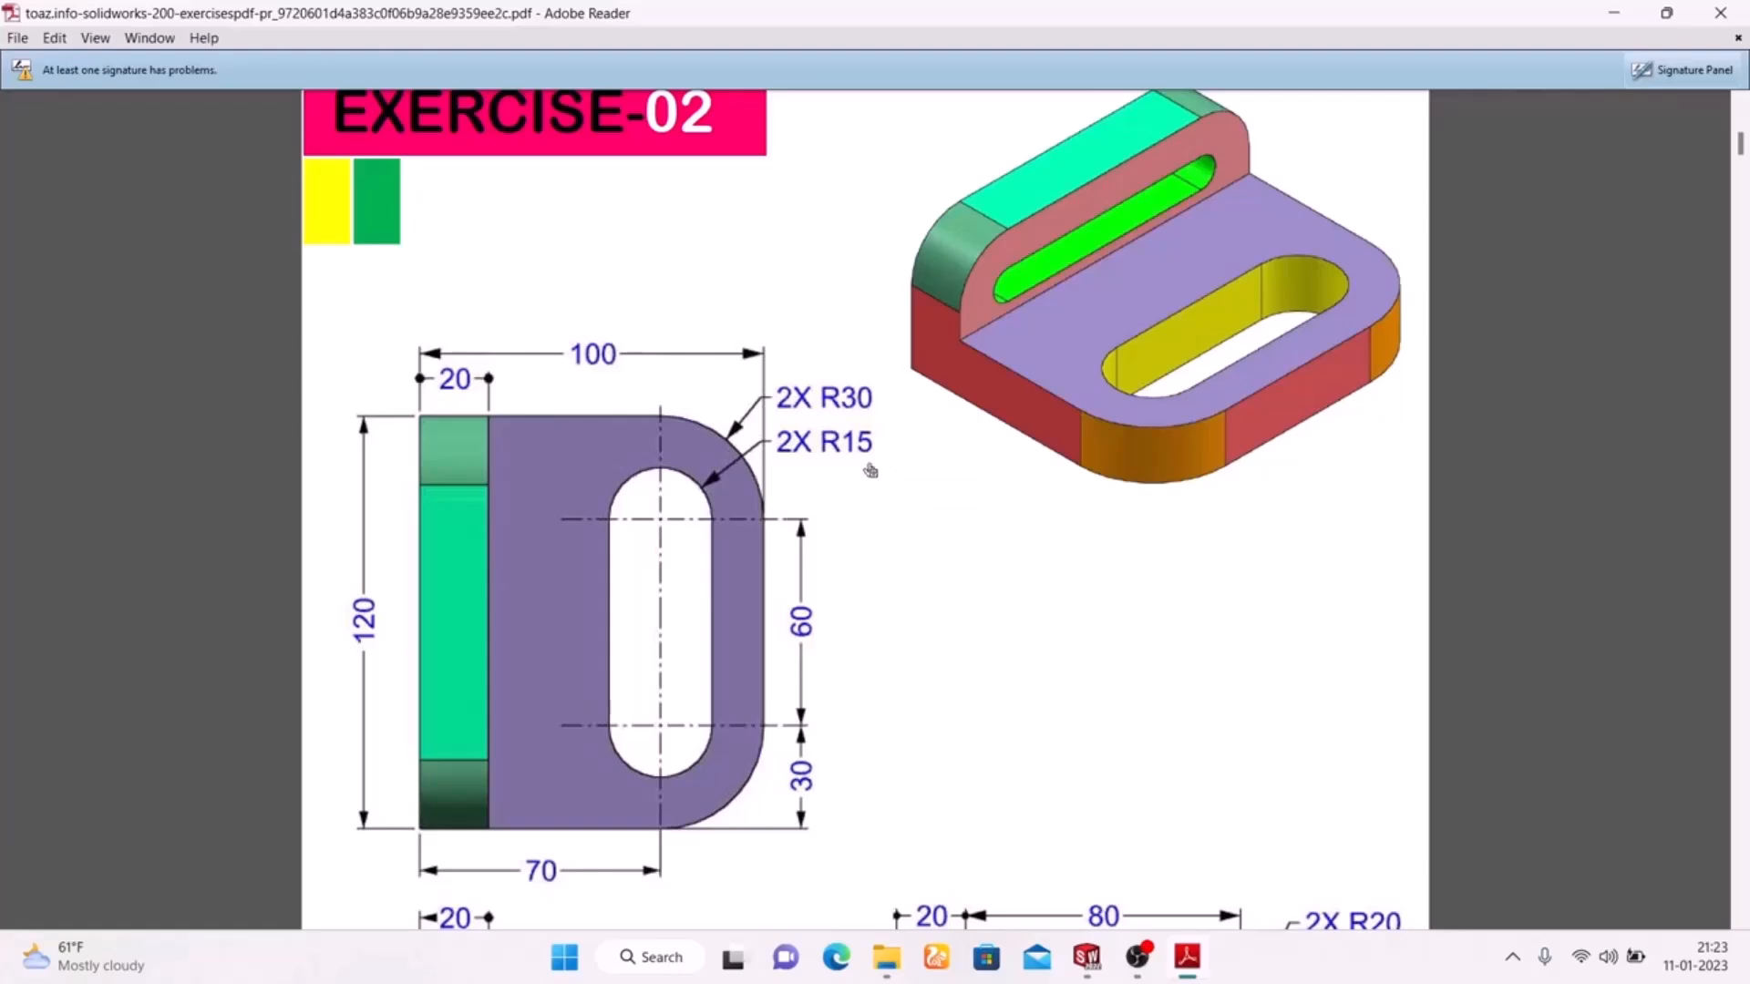
{"action": "left_click", "coordinate": [1187, 961]}
{"action": "right_click_drag", "start_coordinate": [1083, 412], "coordinate": [1089, 351]}
{"action": "left_click", "coordinate": [1222, 422]}
{"action": "left_click", "coordinate": [1371, 359]}
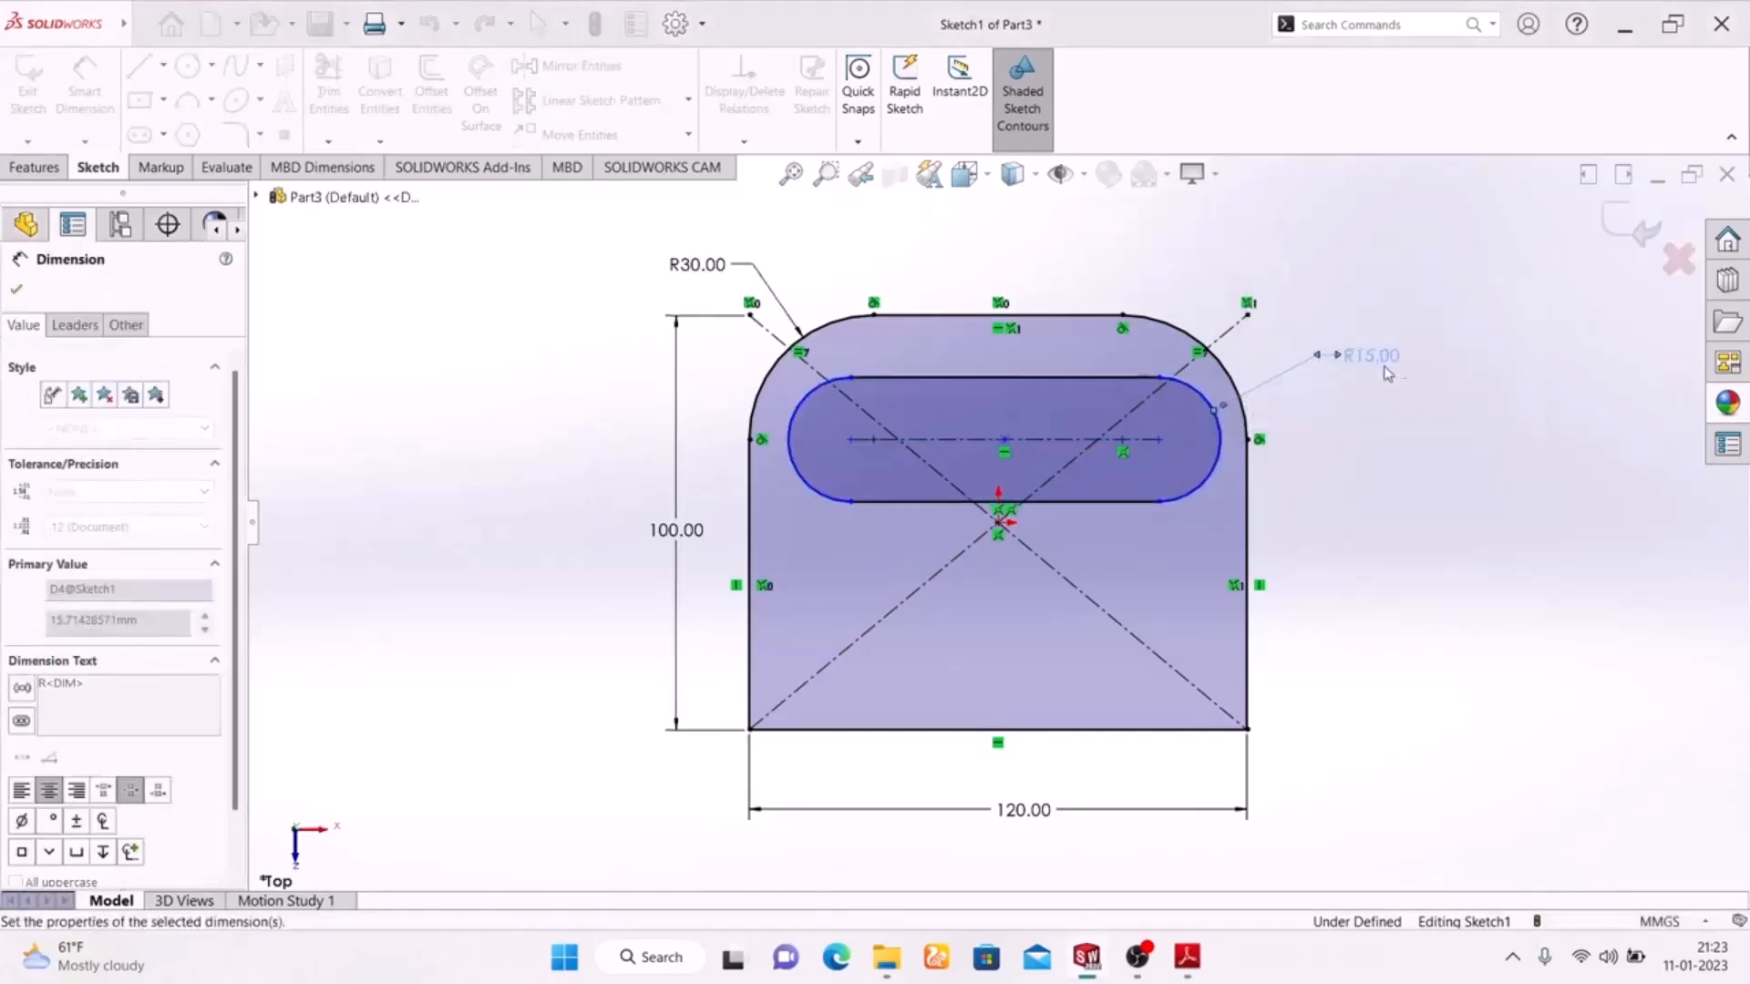
{"action": "type", "text": "15"}
{"action": "key", "text": "Return"}
{"action": "left_click", "coordinate": [1393, 416]}
Step: Check the slot spacing in the PDF drawing and dimension the slot's centre-to-centre distance as 60 mm
{"action": "left_click", "coordinate": [1178, 963]}
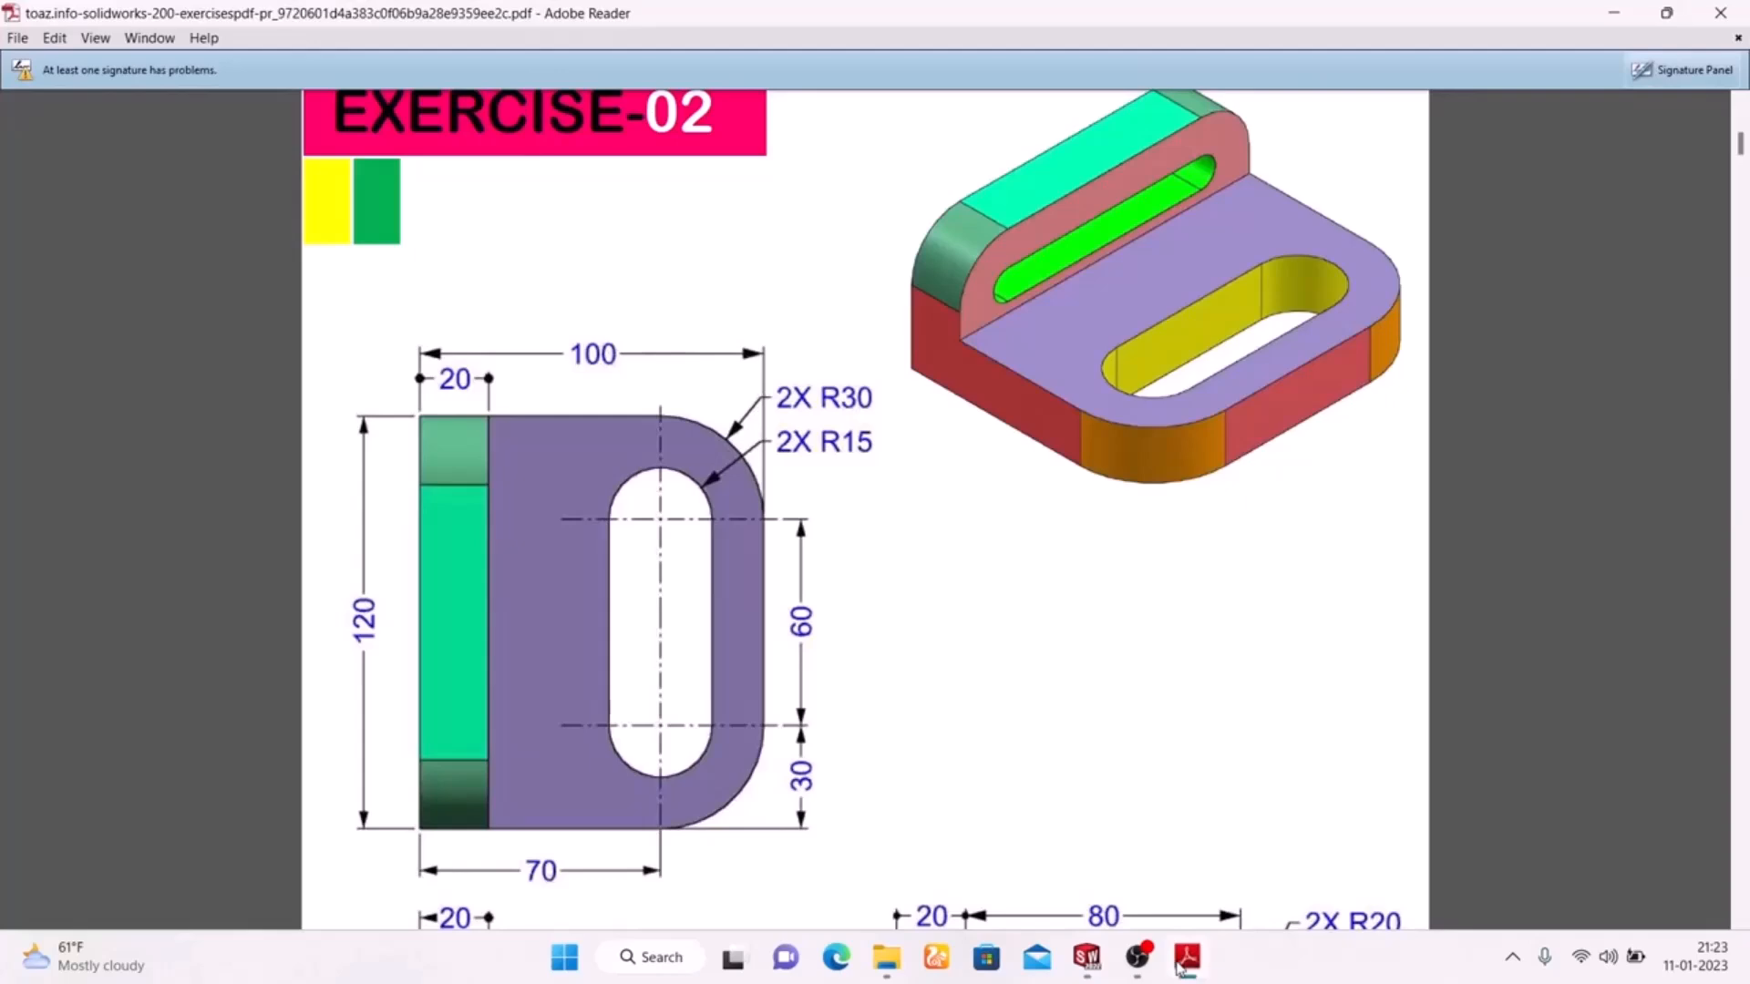
{"action": "left_click", "coordinate": [1183, 959]}
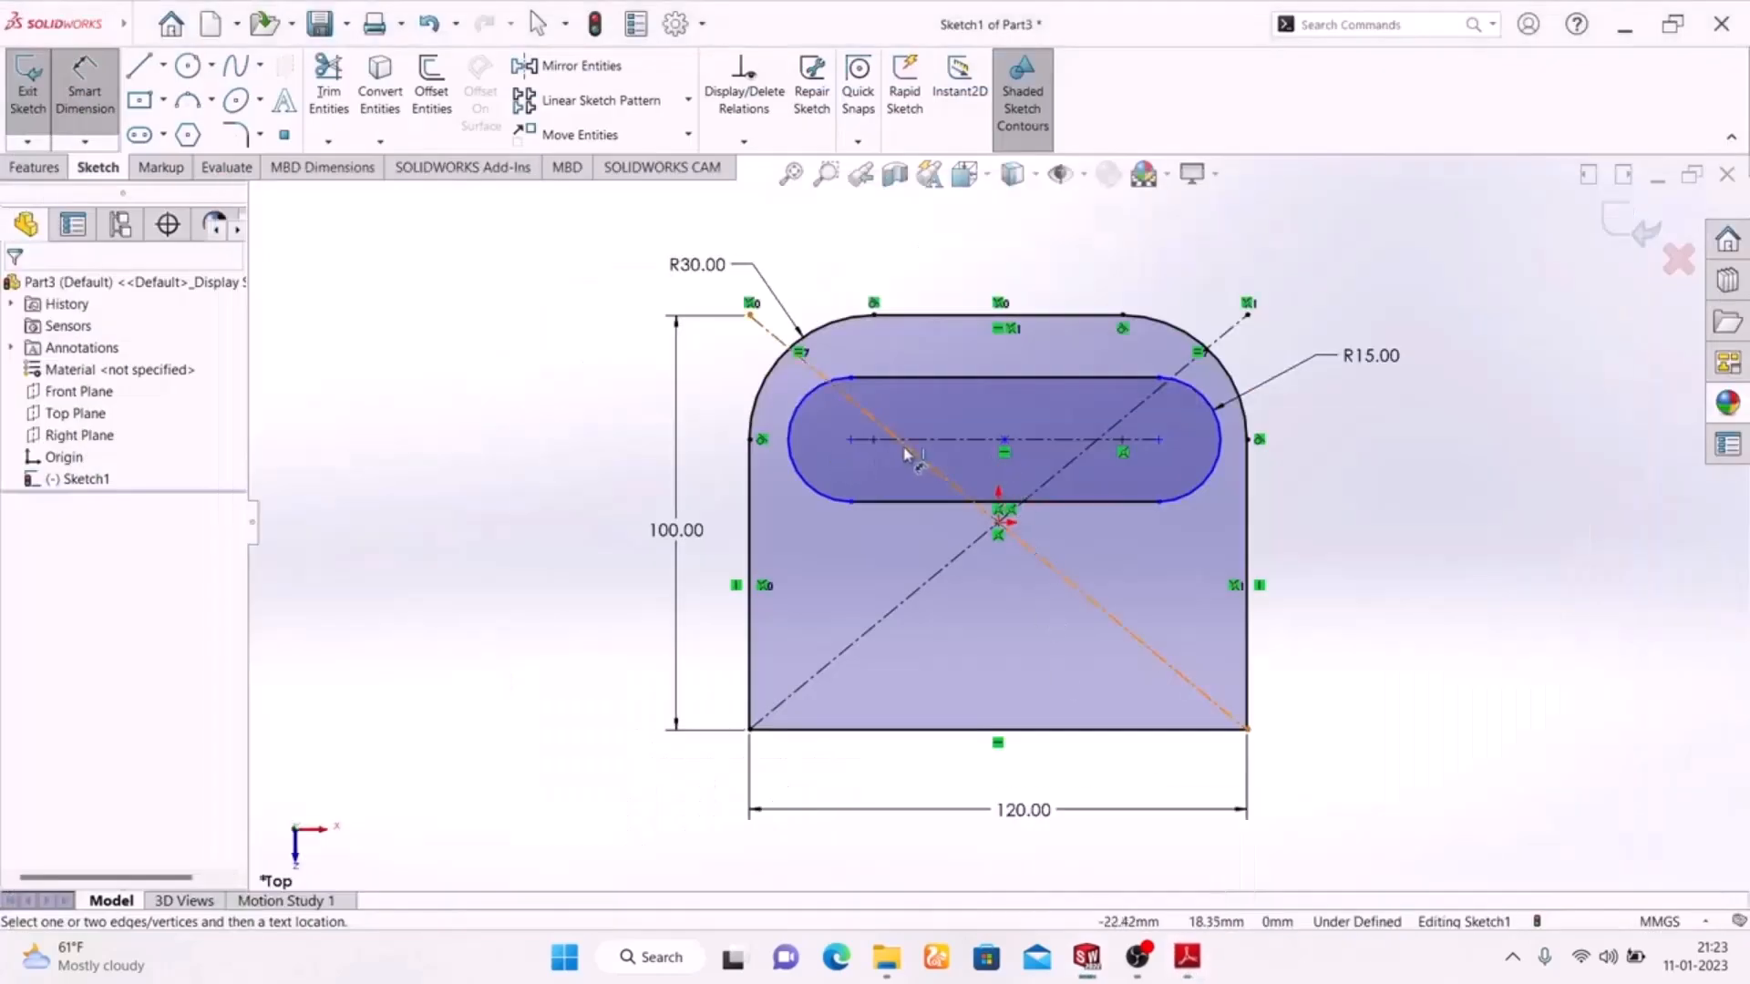
{"action": "left_click", "coordinate": [995, 448]}
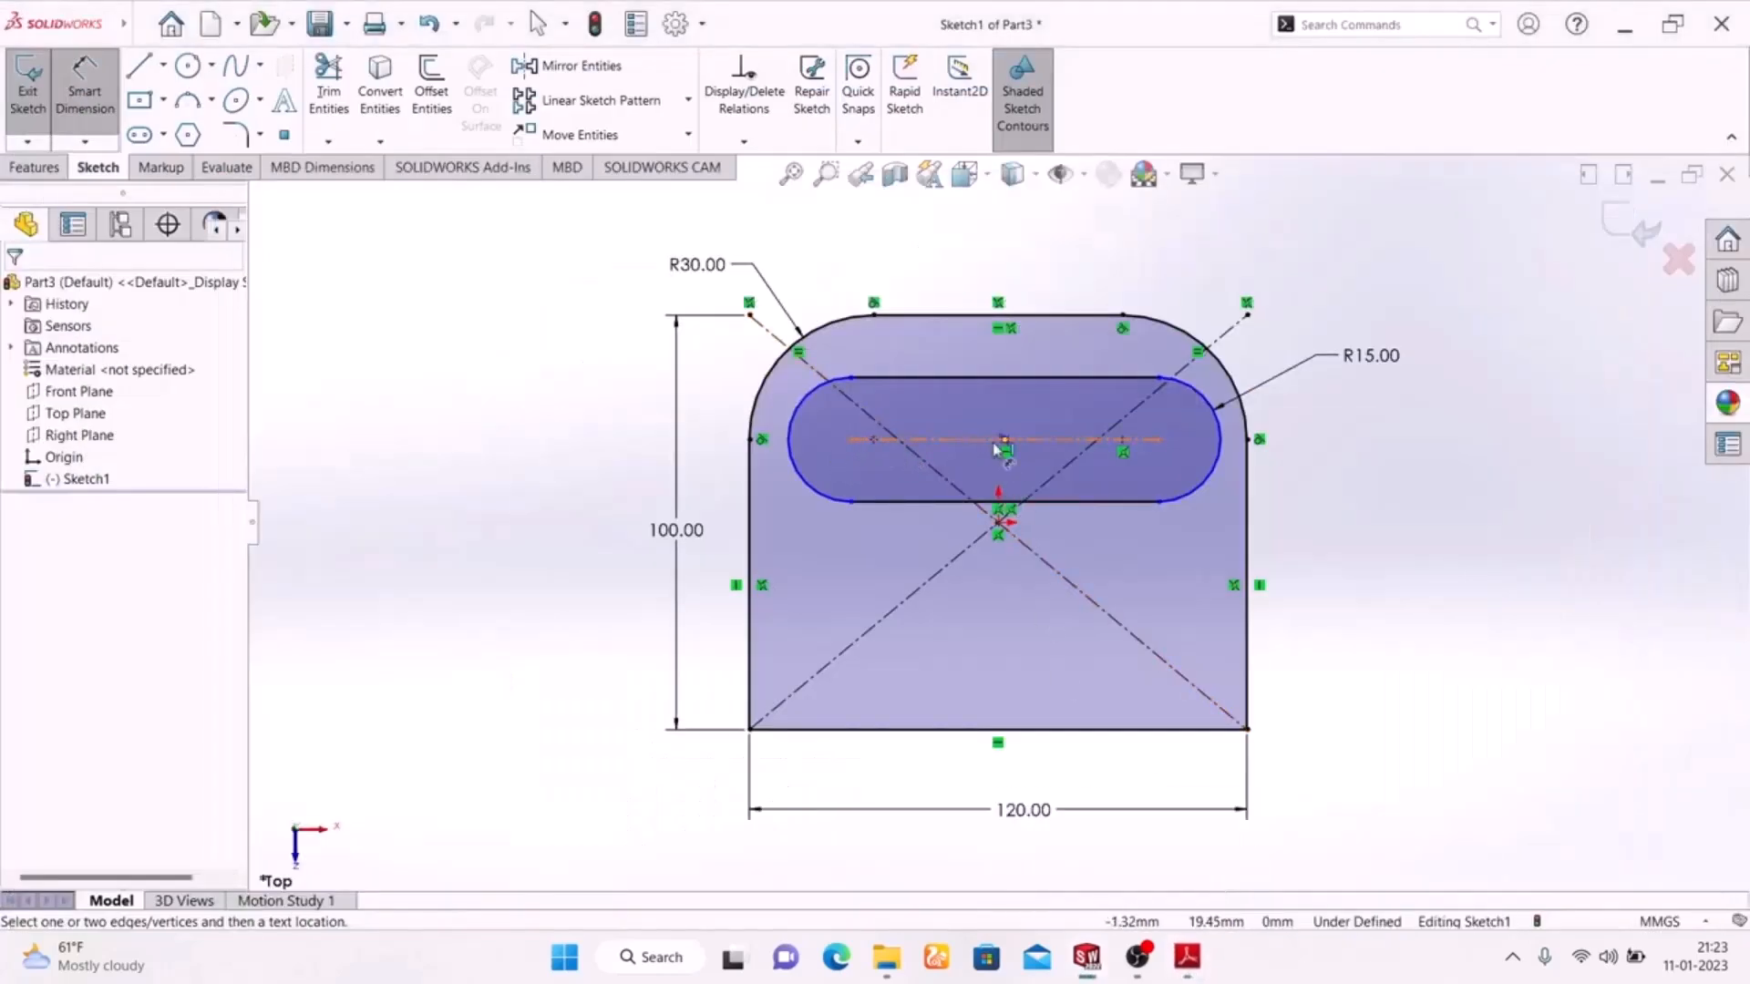
{"action": "left_click", "coordinate": [1011, 249]}
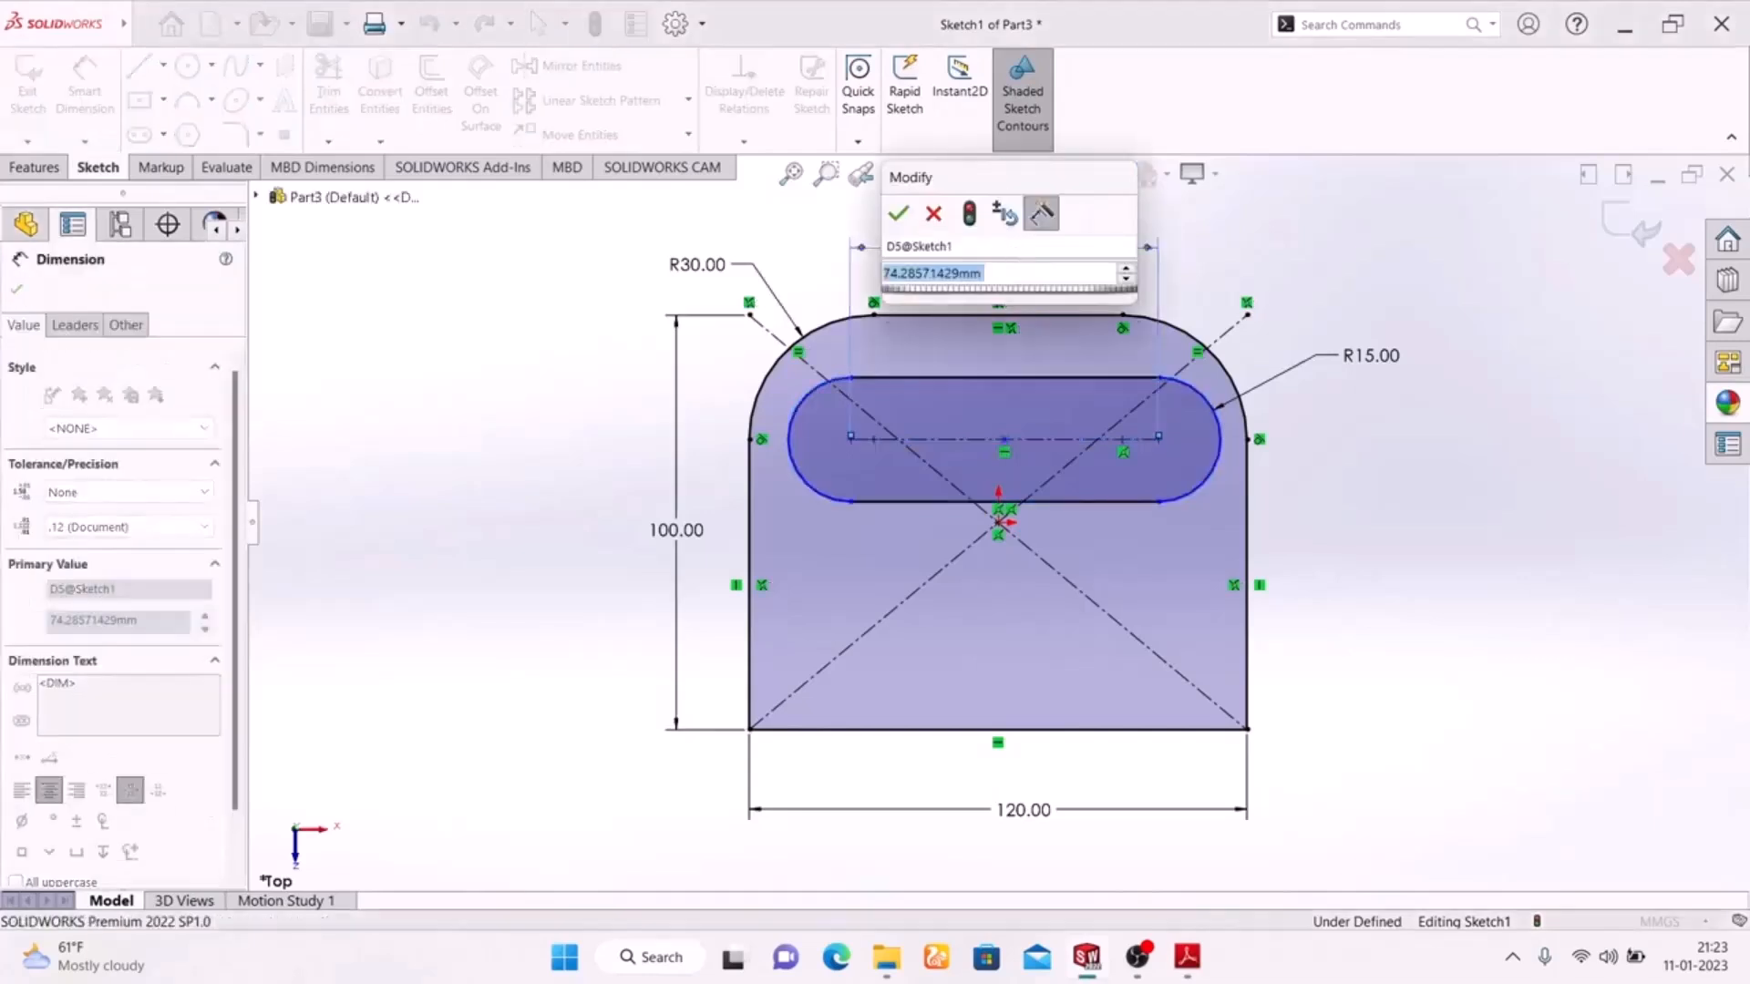
{"action": "type", "text": "60"}
{"action": "key", "text": "Return"}
{"action": "key", "text": "Escape"}
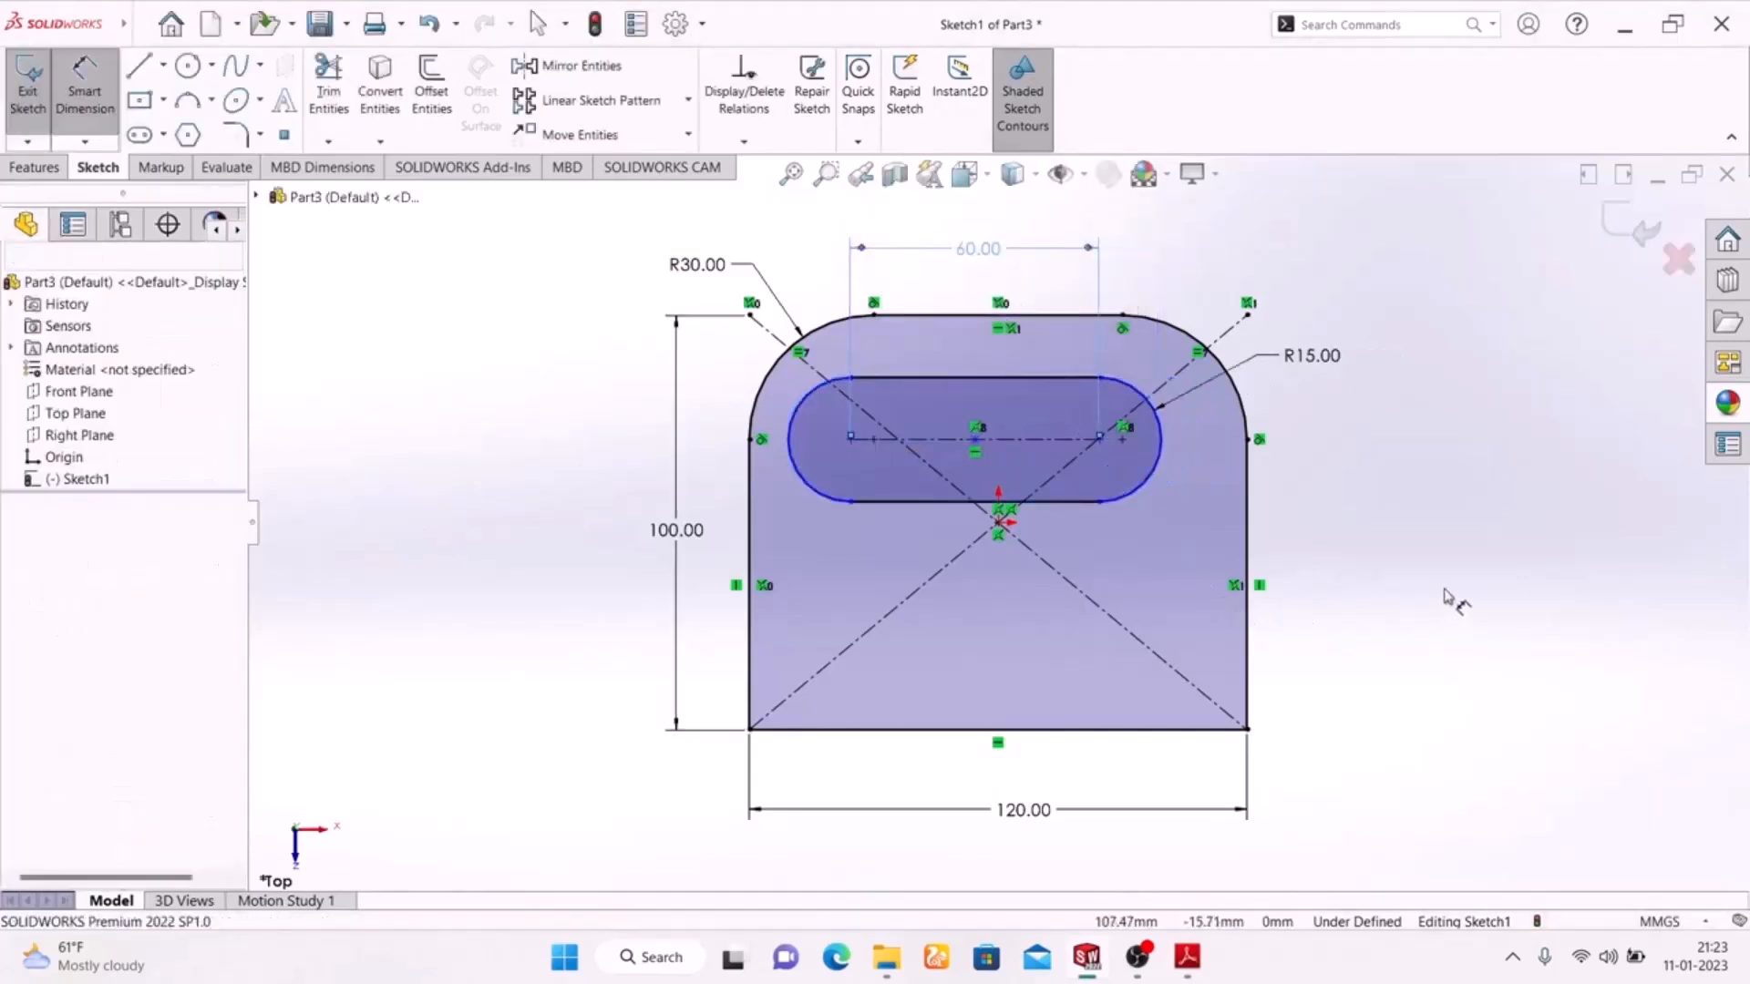
{"action": "right_click", "coordinate": [1453, 390]}
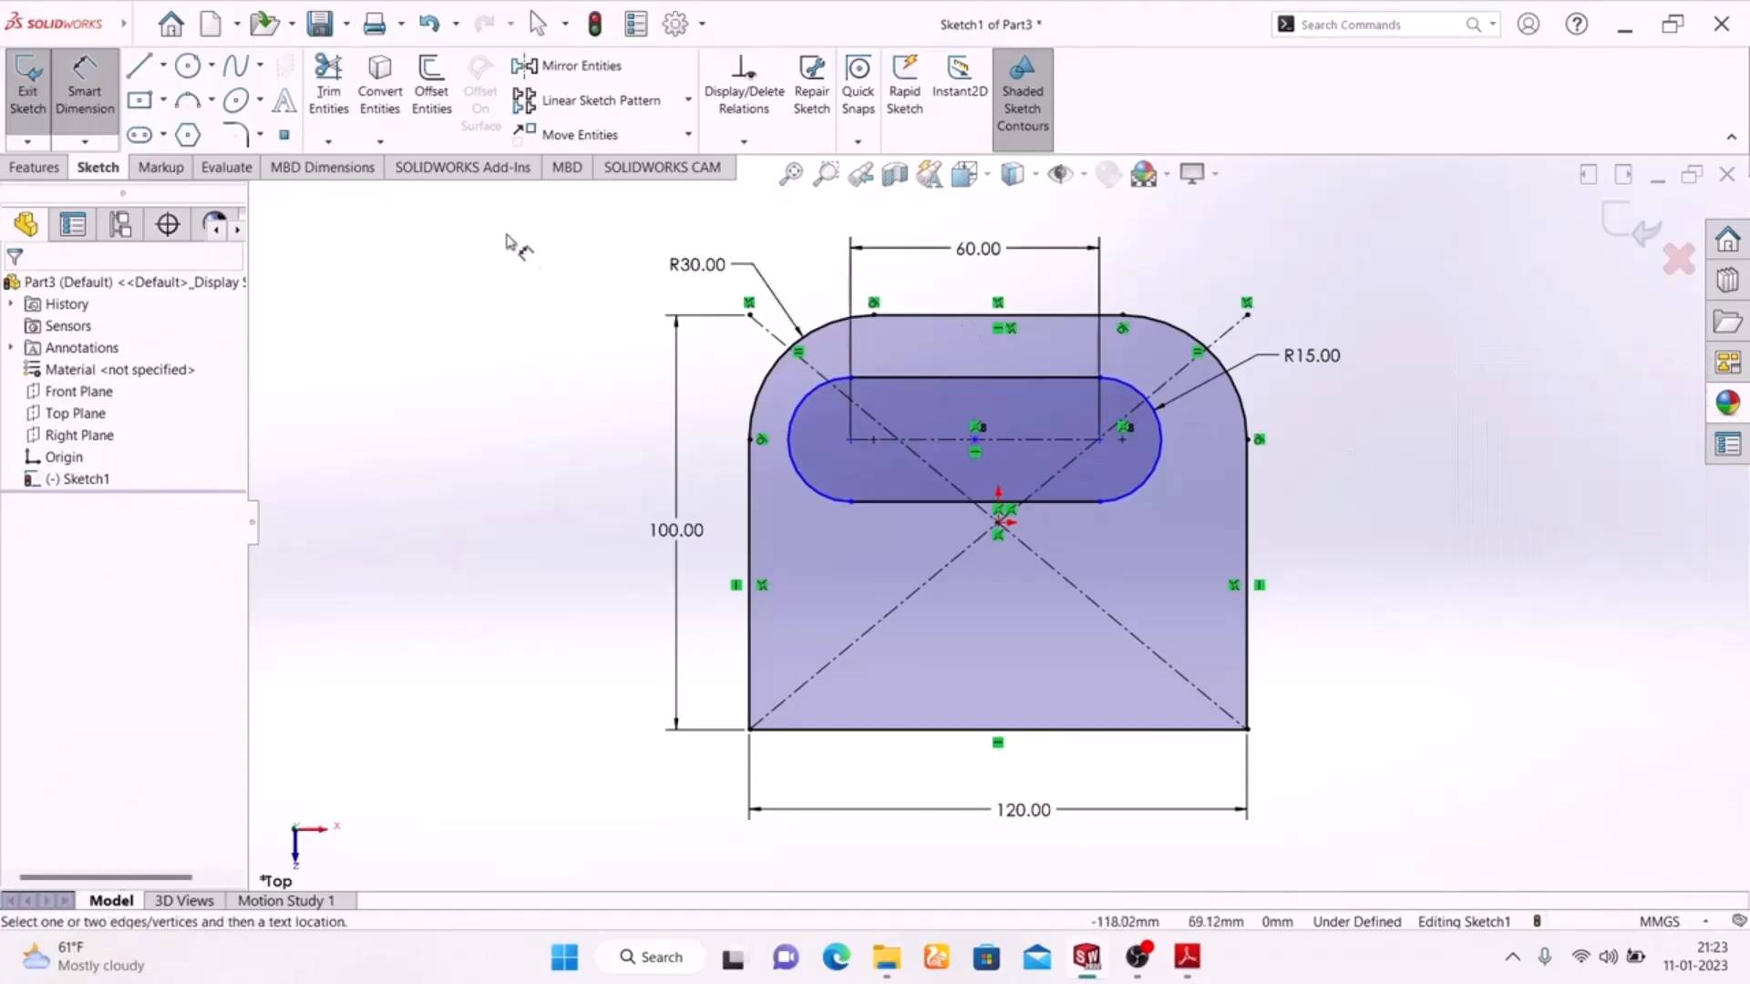
{"action": "left_click", "coordinate": [83, 100]}
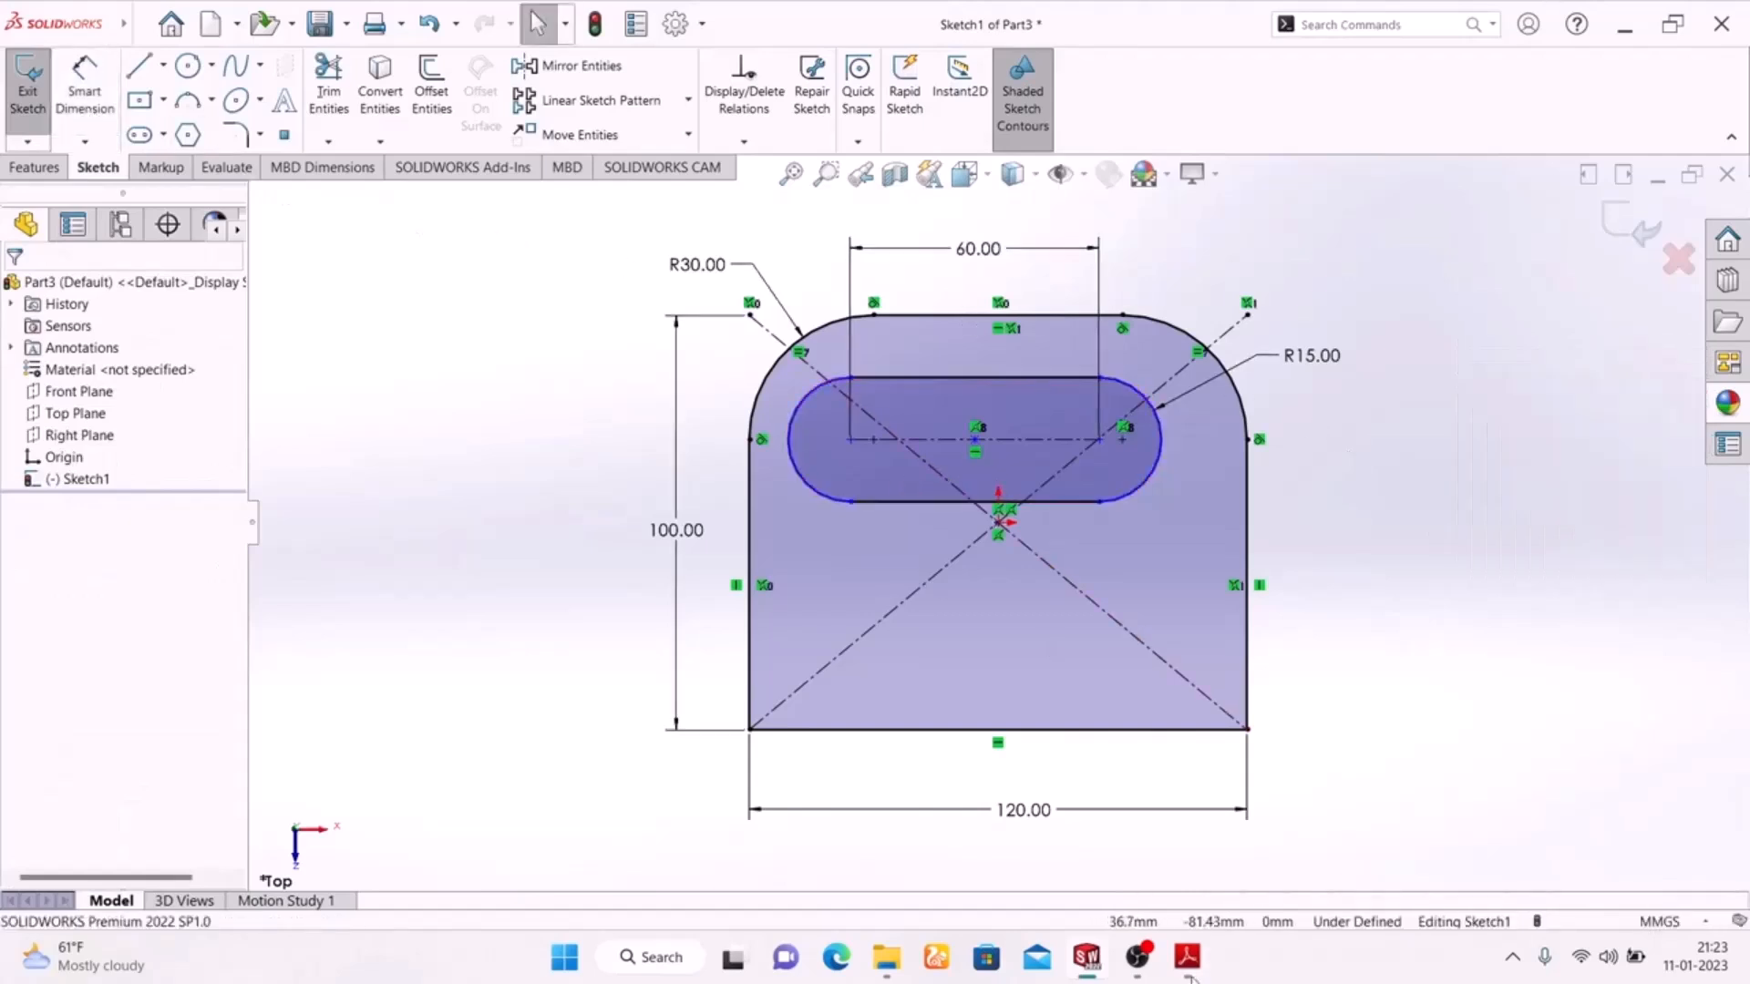
Step: Check the slot offset in the Exercise-02 PDF and dimension the slot's left arc centre 30 mm from the plate's left edge
{"action": "left_click", "coordinate": [1187, 972]}
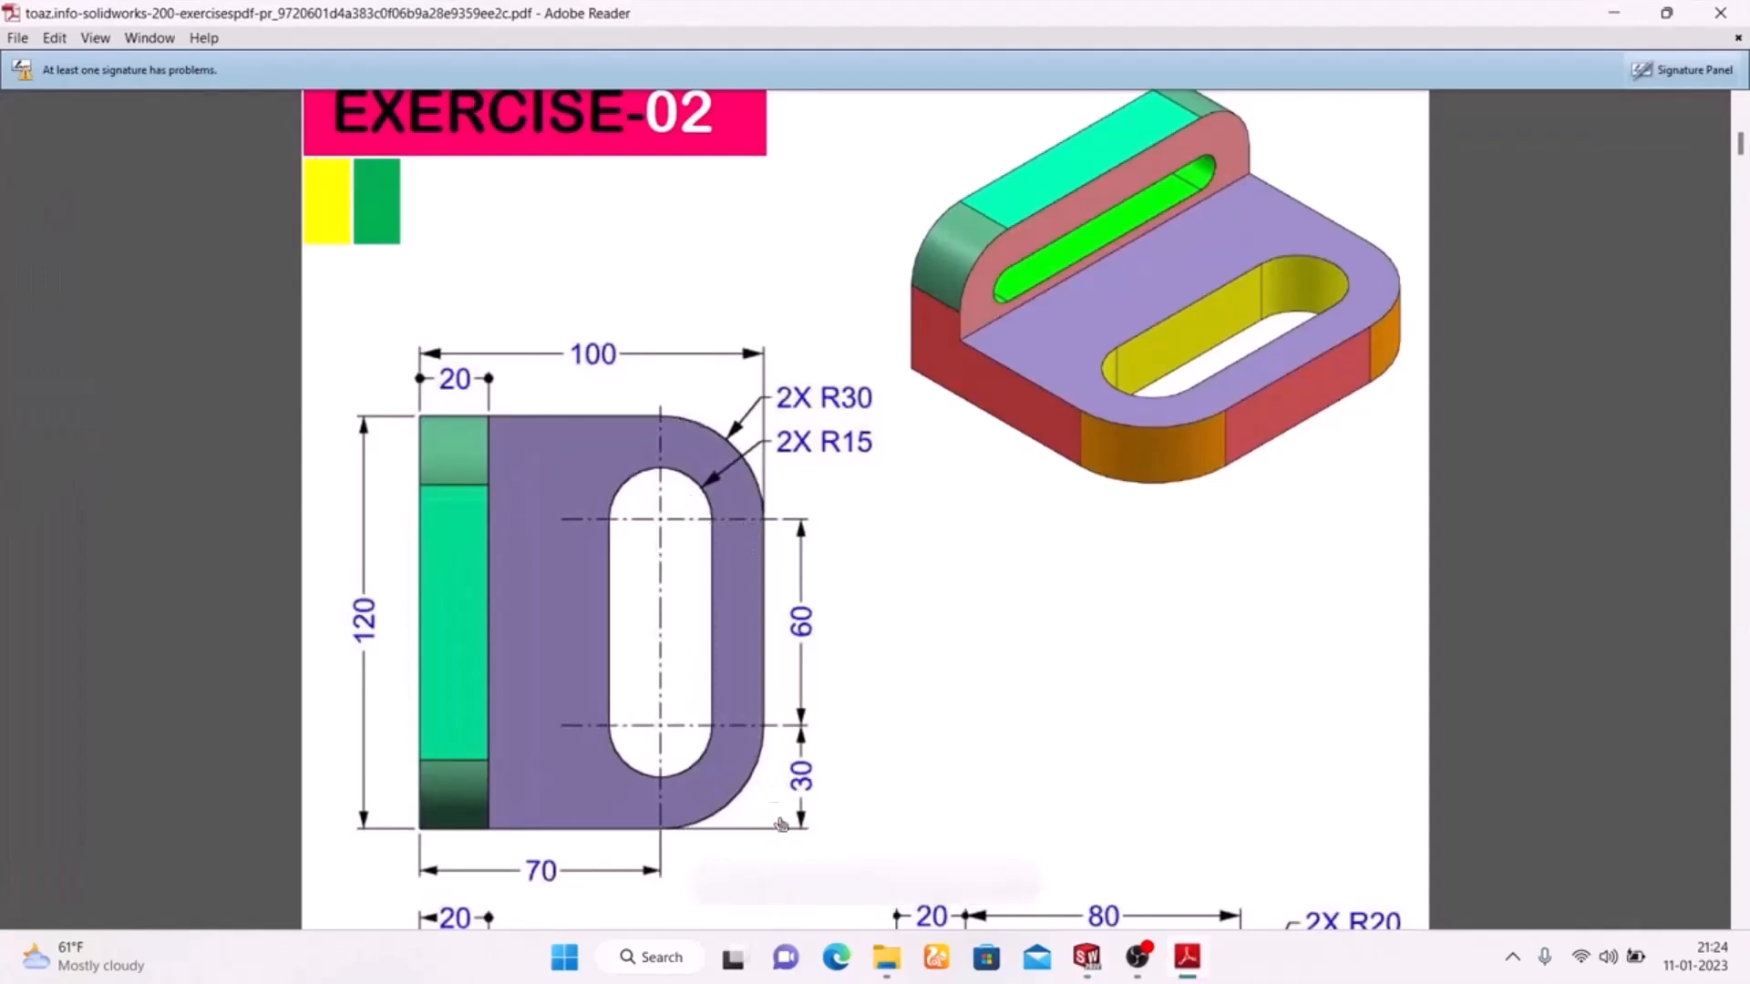
{"action": "left_click", "coordinate": [1189, 964]}
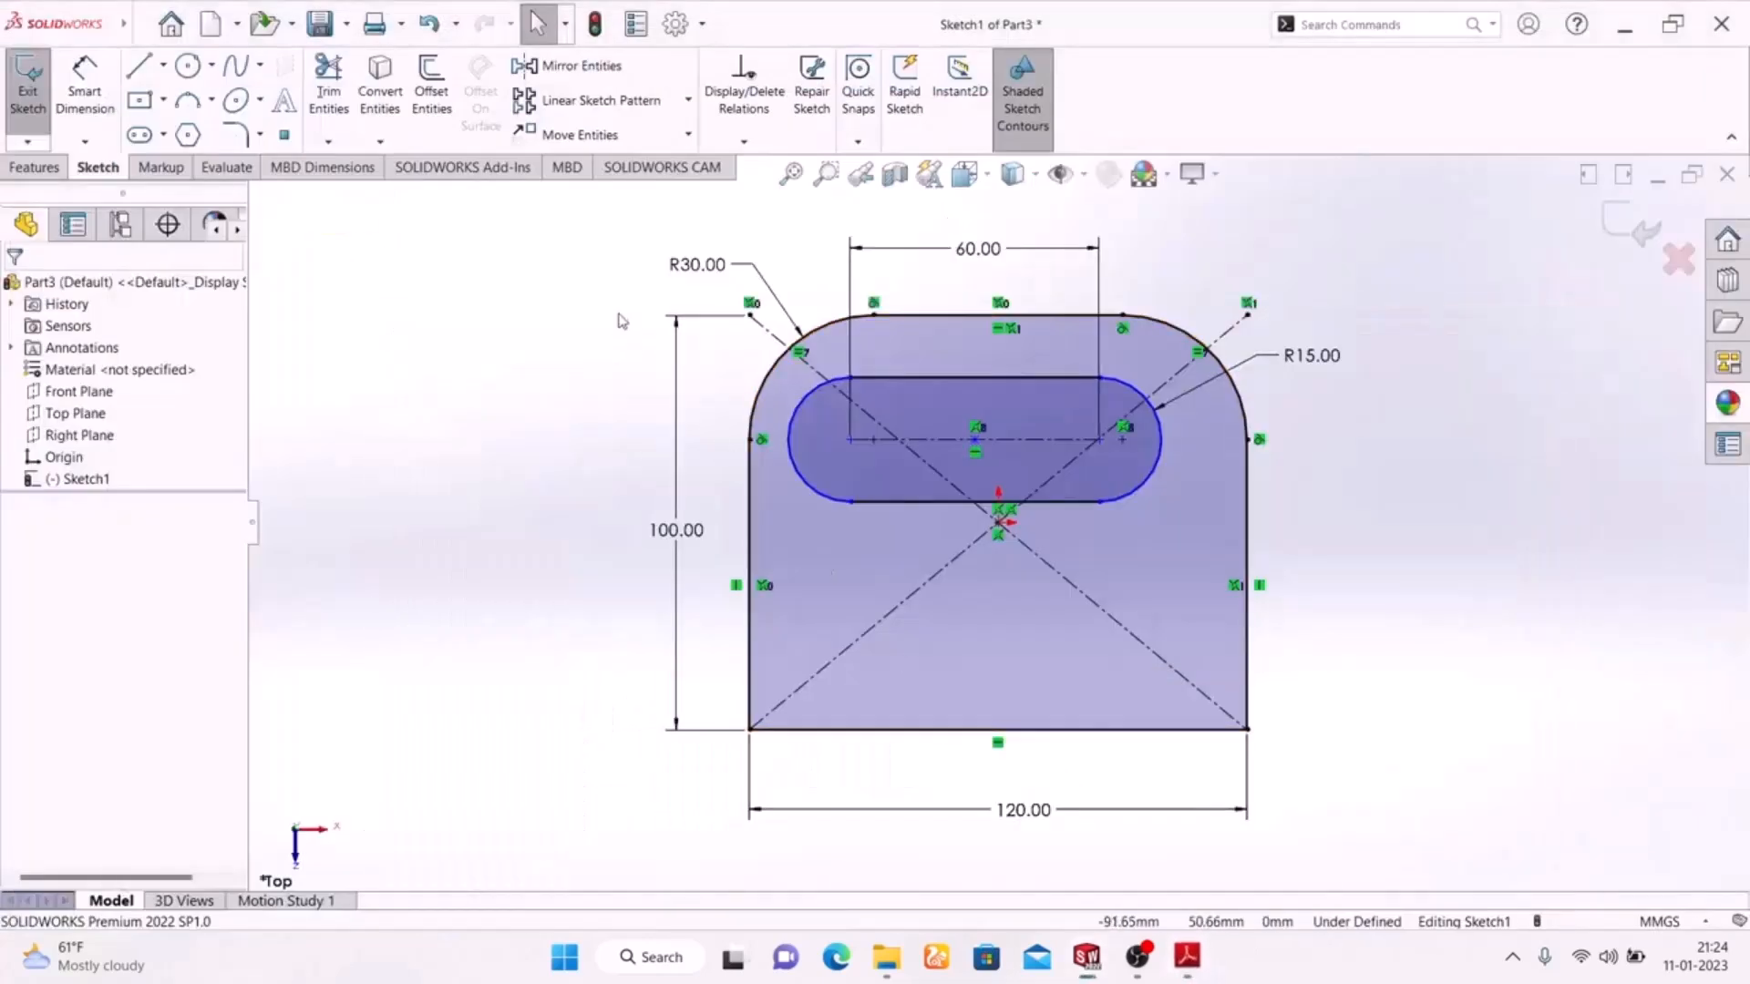
{"action": "left_click", "coordinate": [85, 91]}
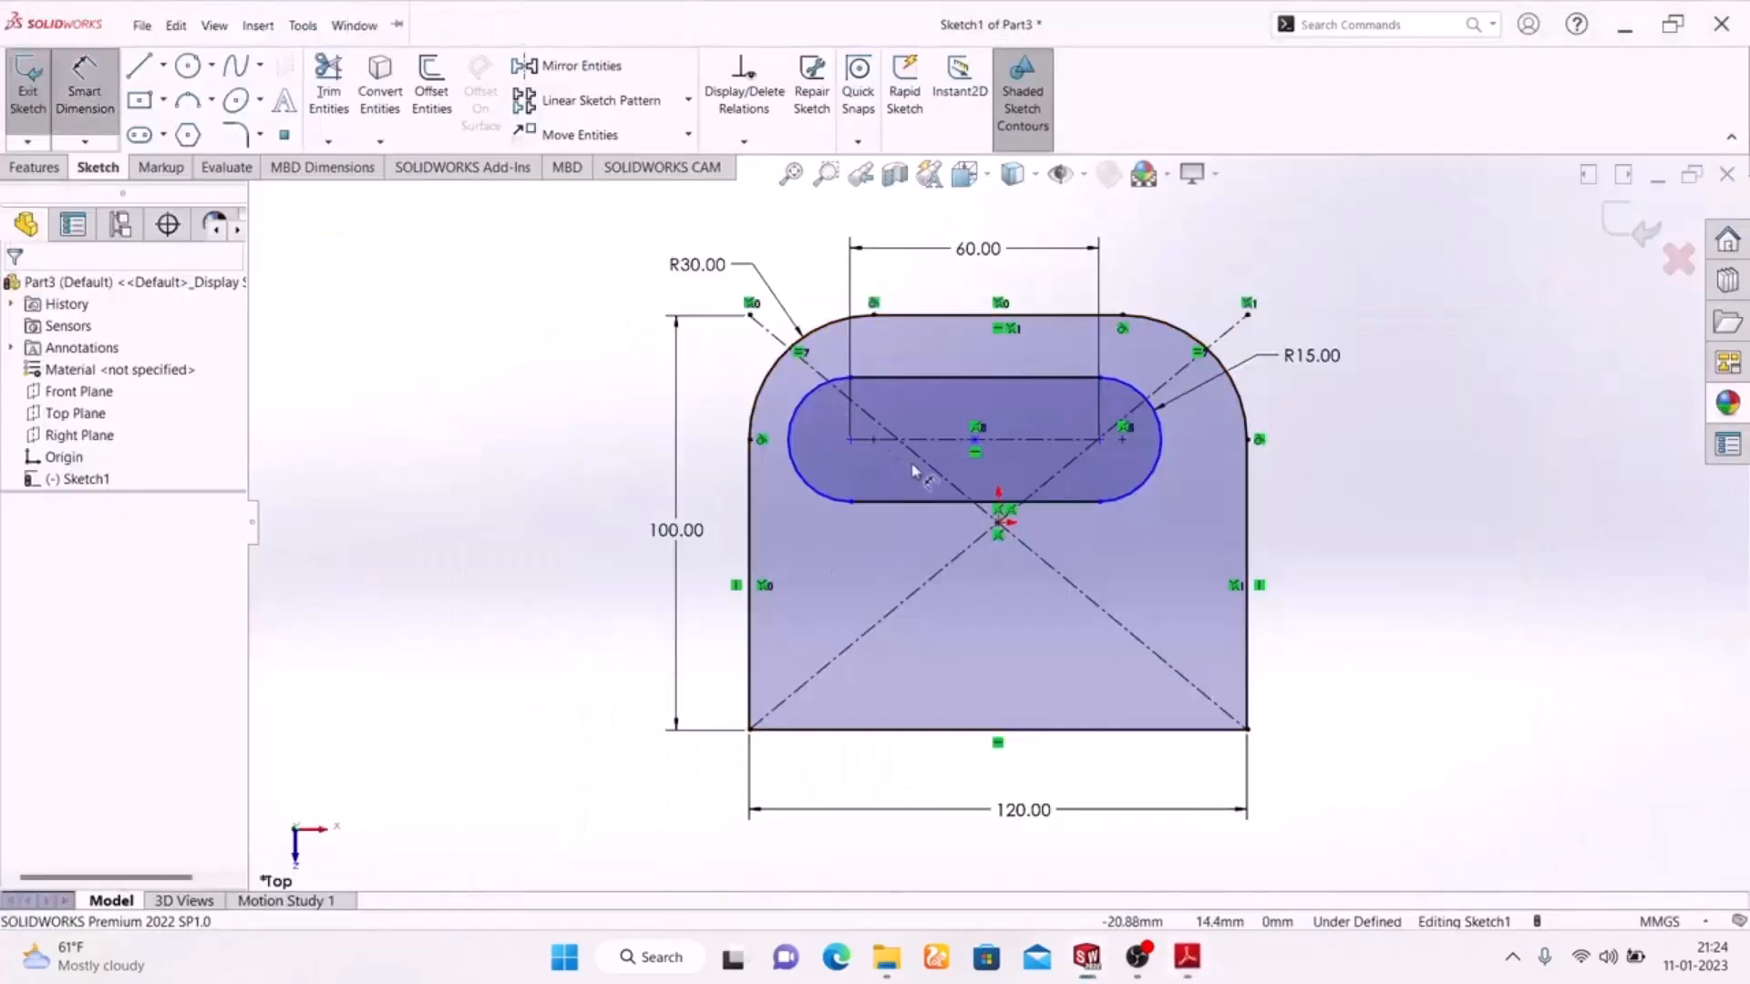
{"action": "left_click", "coordinate": [851, 441]}
{"action": "left_click", "coordinate": [750, 528]}
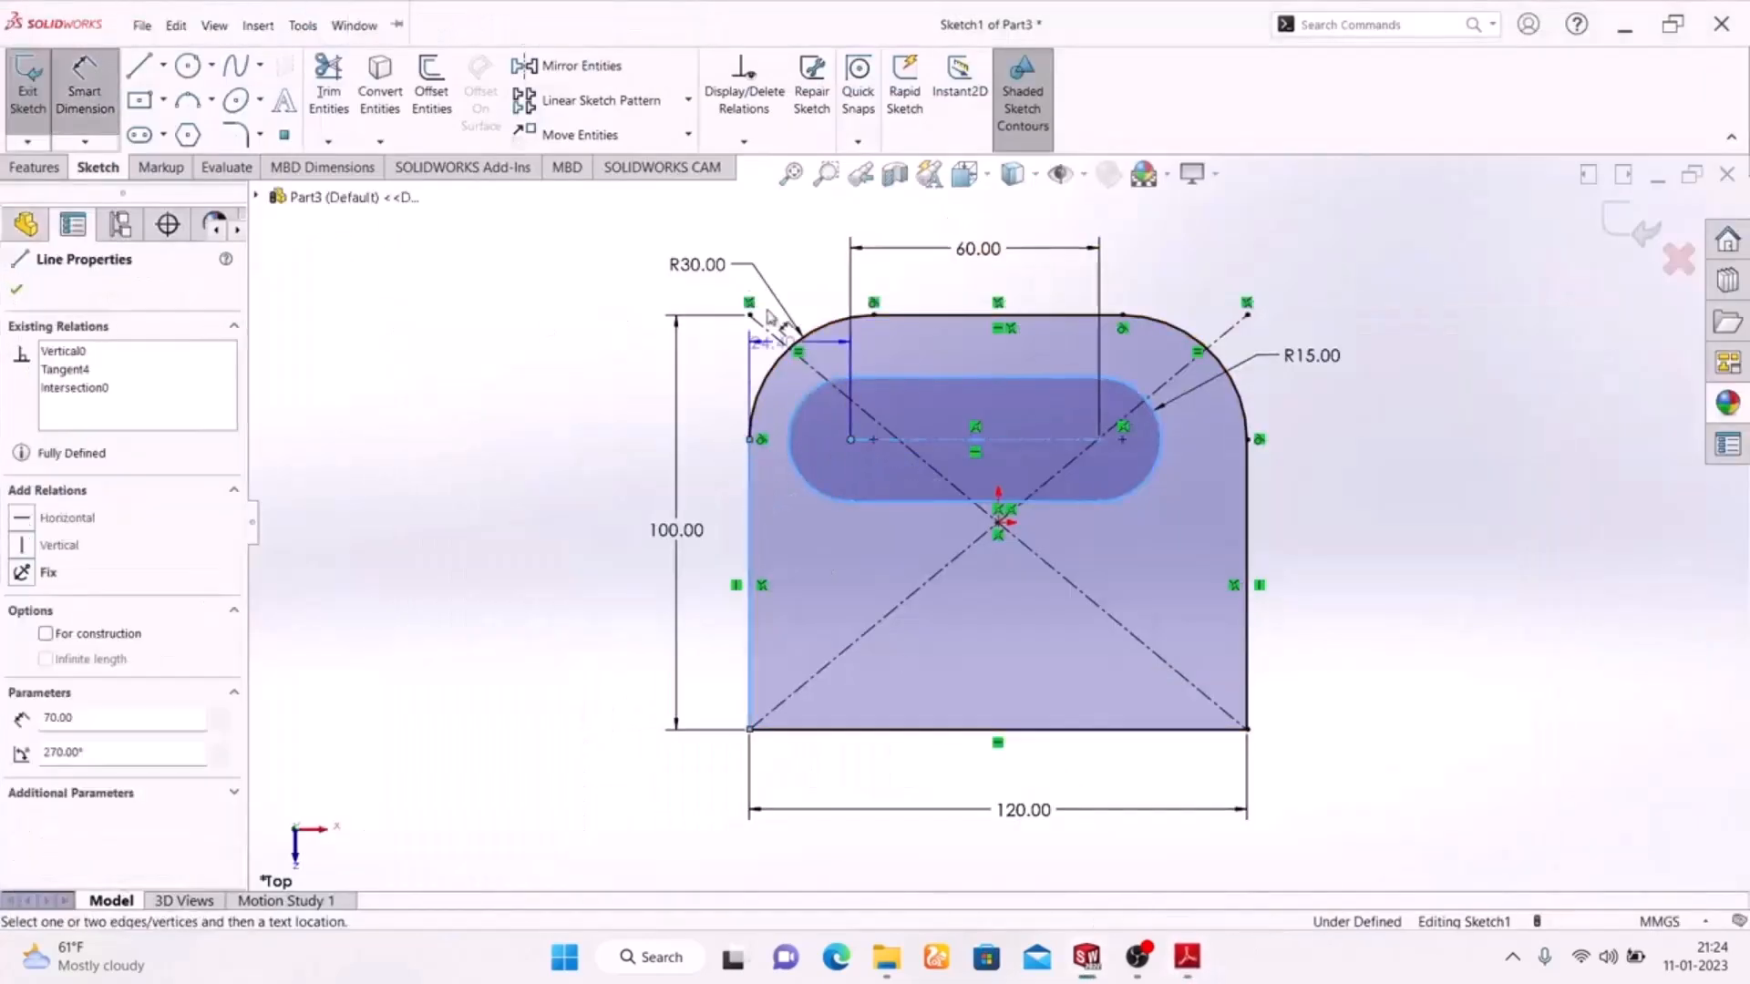
{"action": "left_click", "coordinate": [809, 250]}
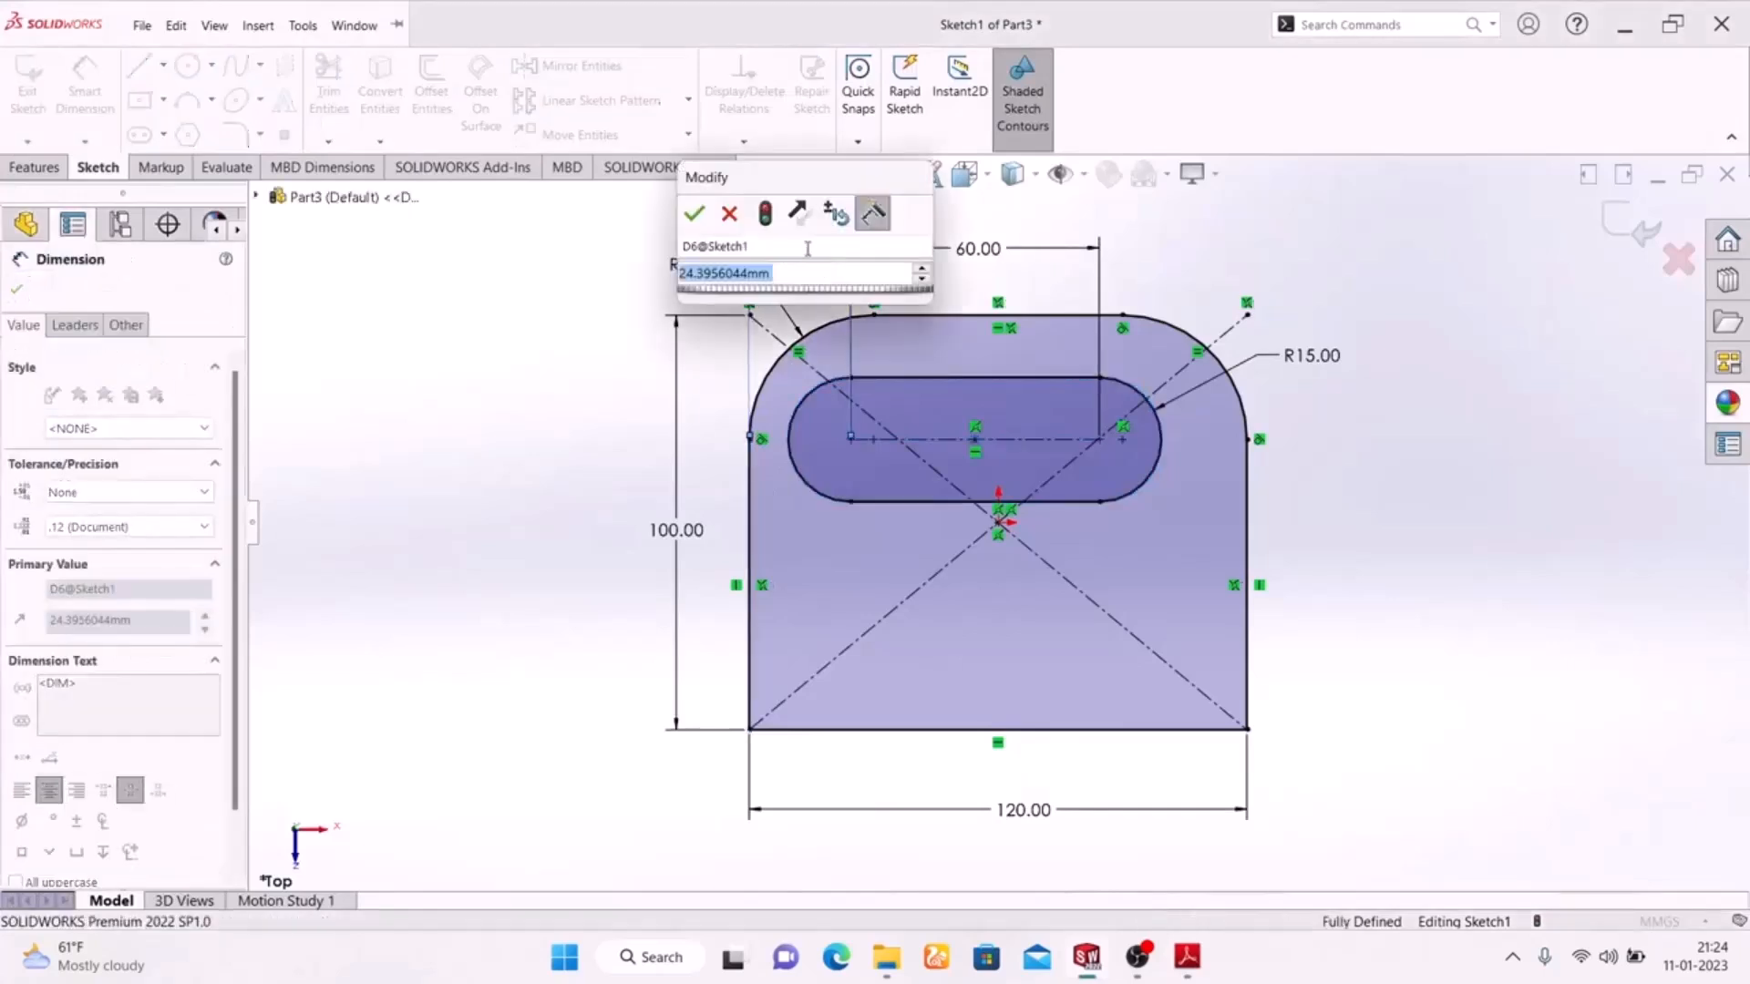
{"action": "type", "text": "30"}
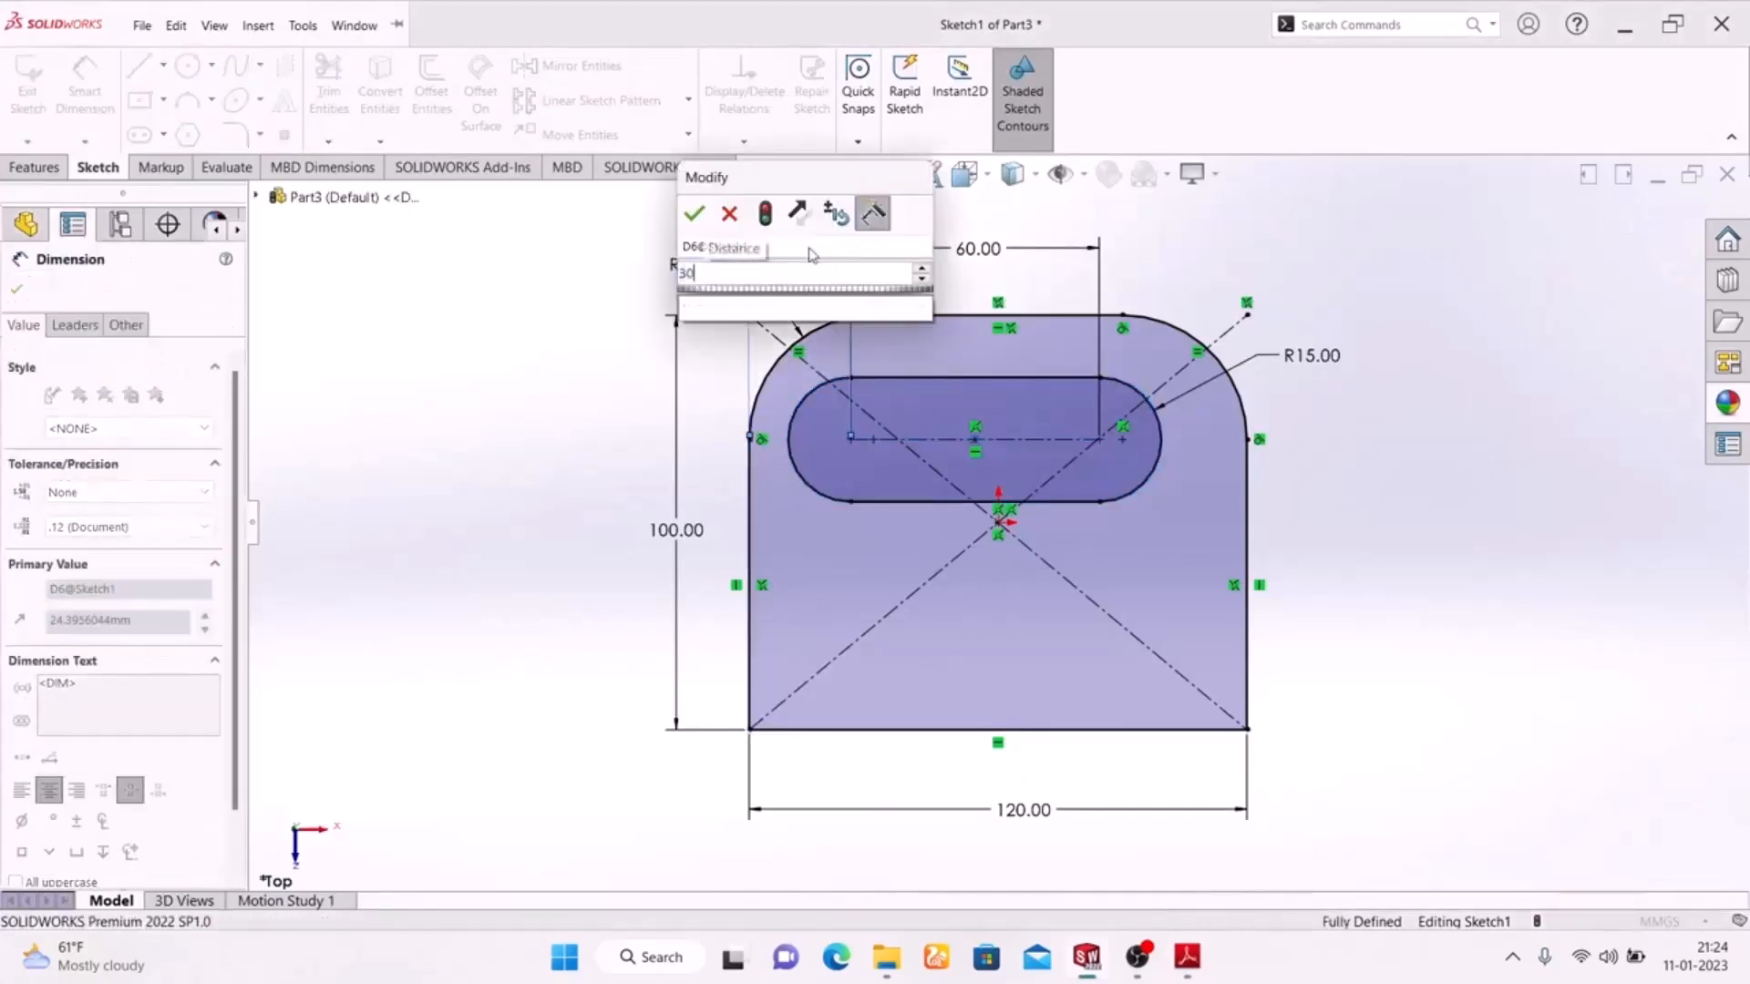
{"action": "key", "text": "Return"}
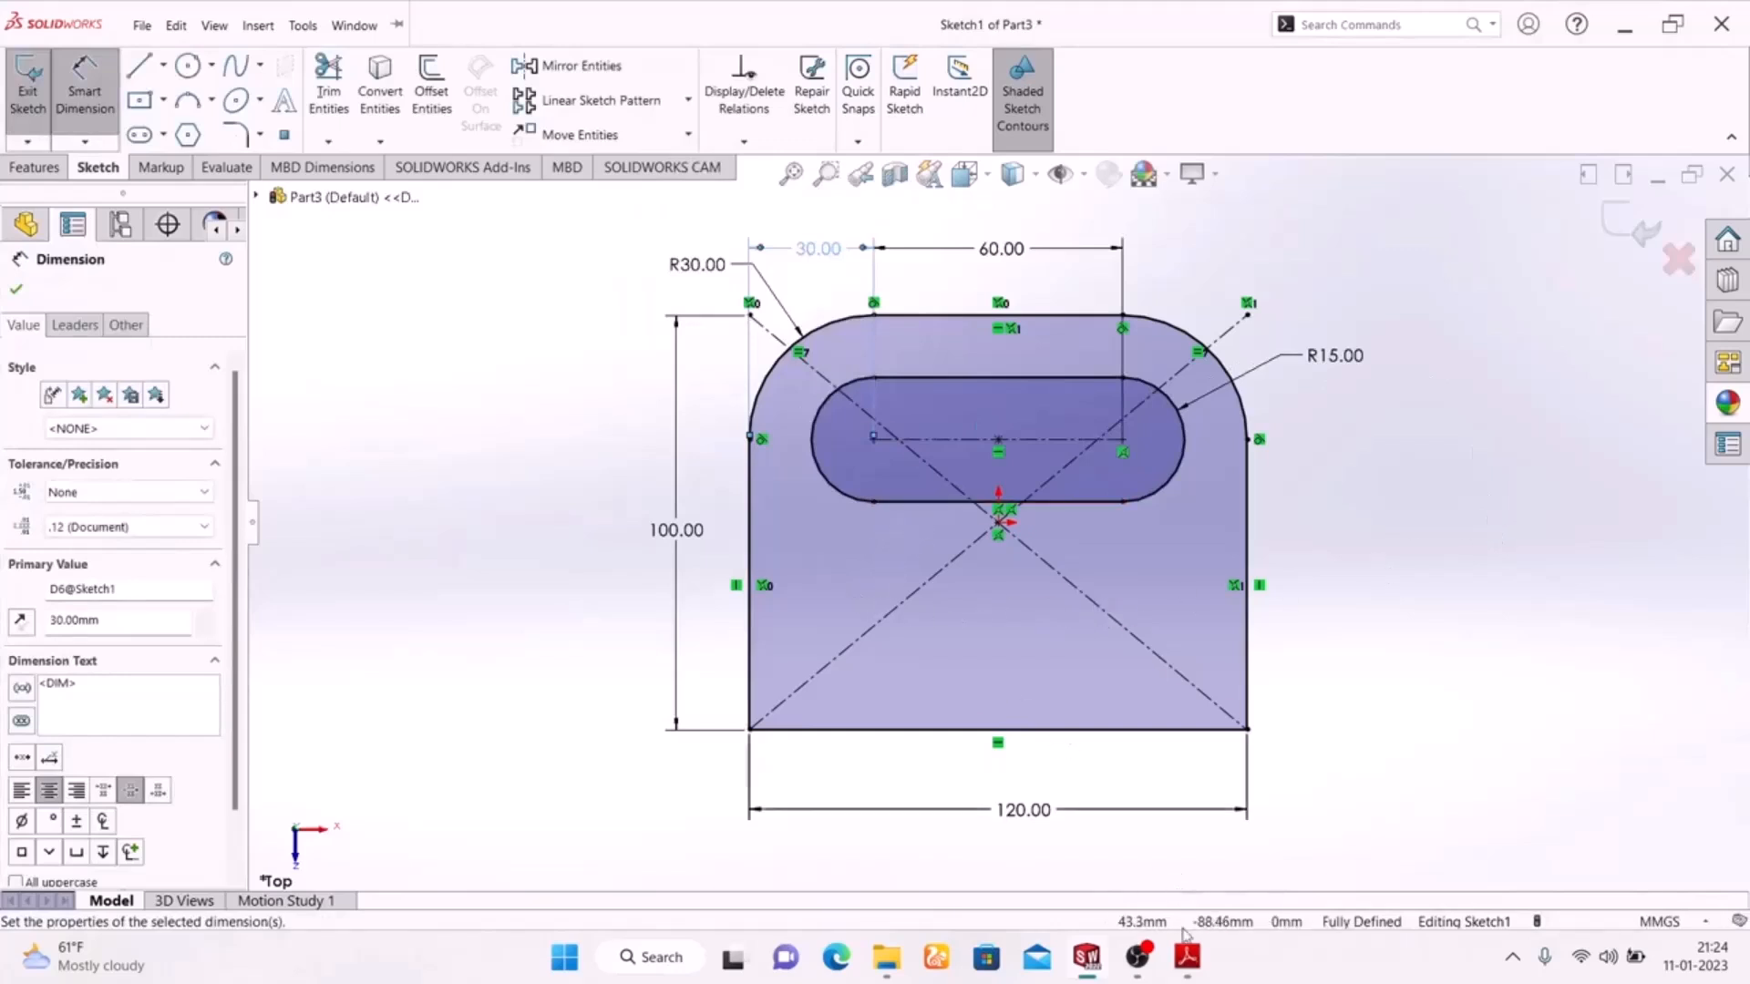
Step: Check the PDF for the slot height and try to dimension the slot's left centre 70 mm from the plate's bottom edge
{"action": "left_click", "coordinate": [1187, 957]}
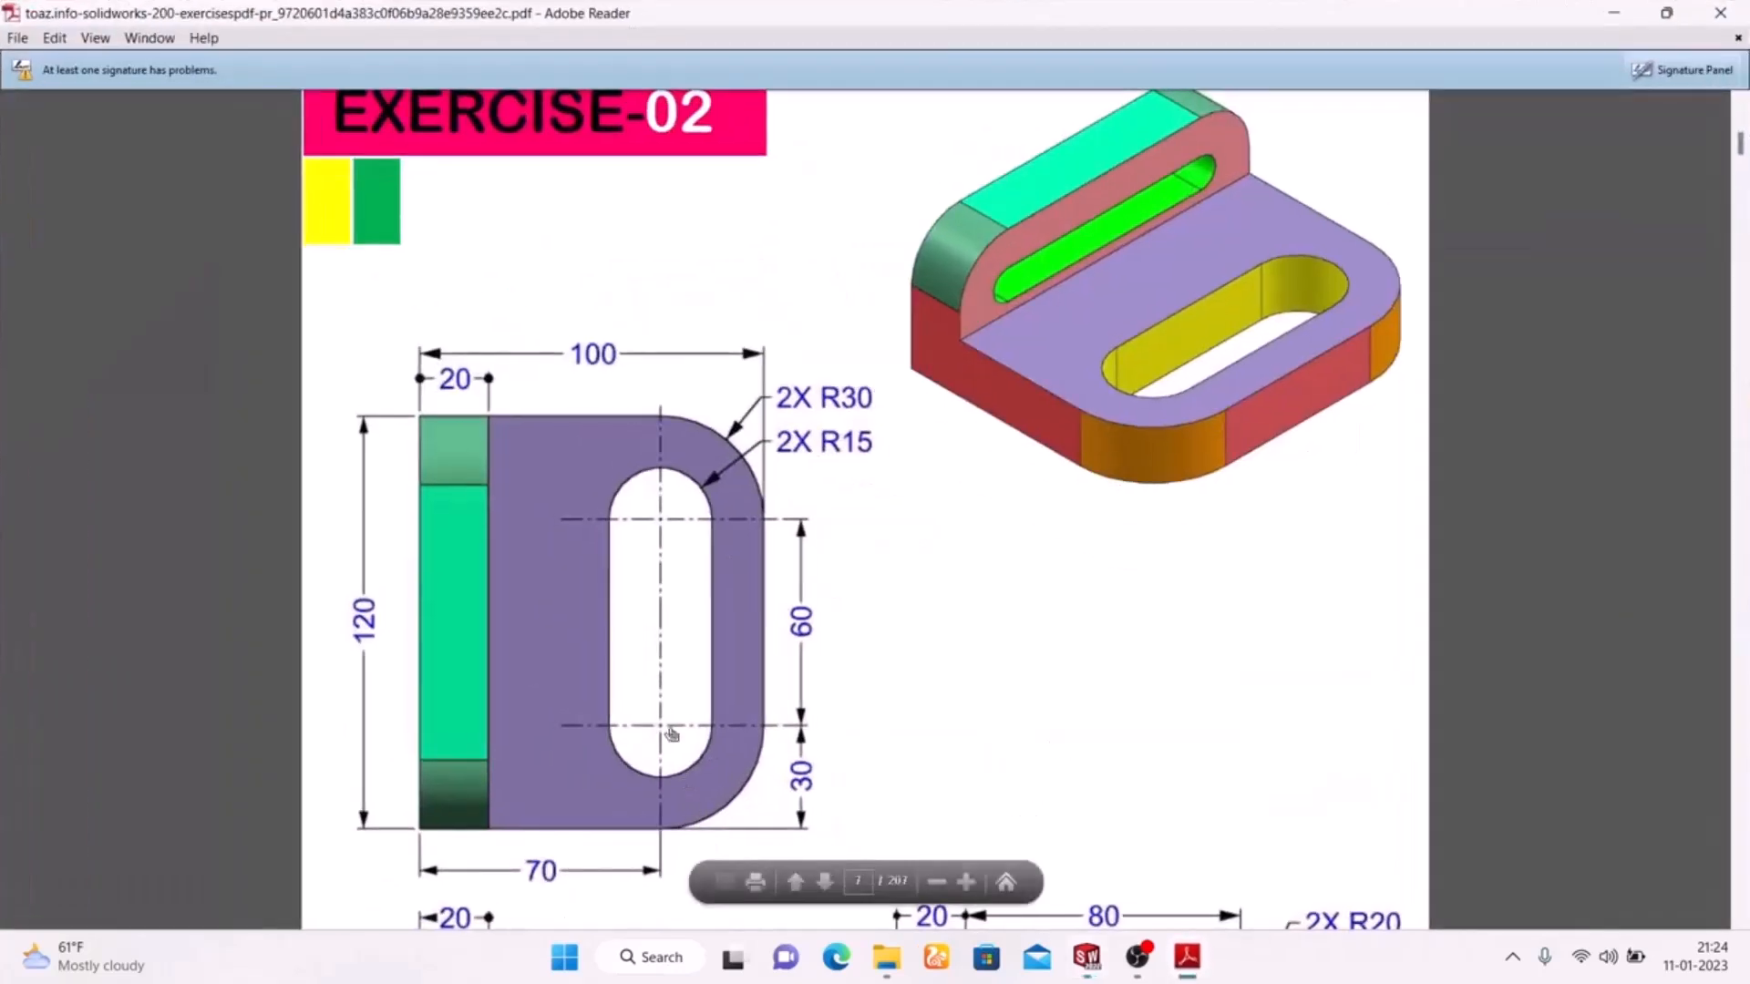
{"action": "left_click", "coordinate": [1194, 961]}
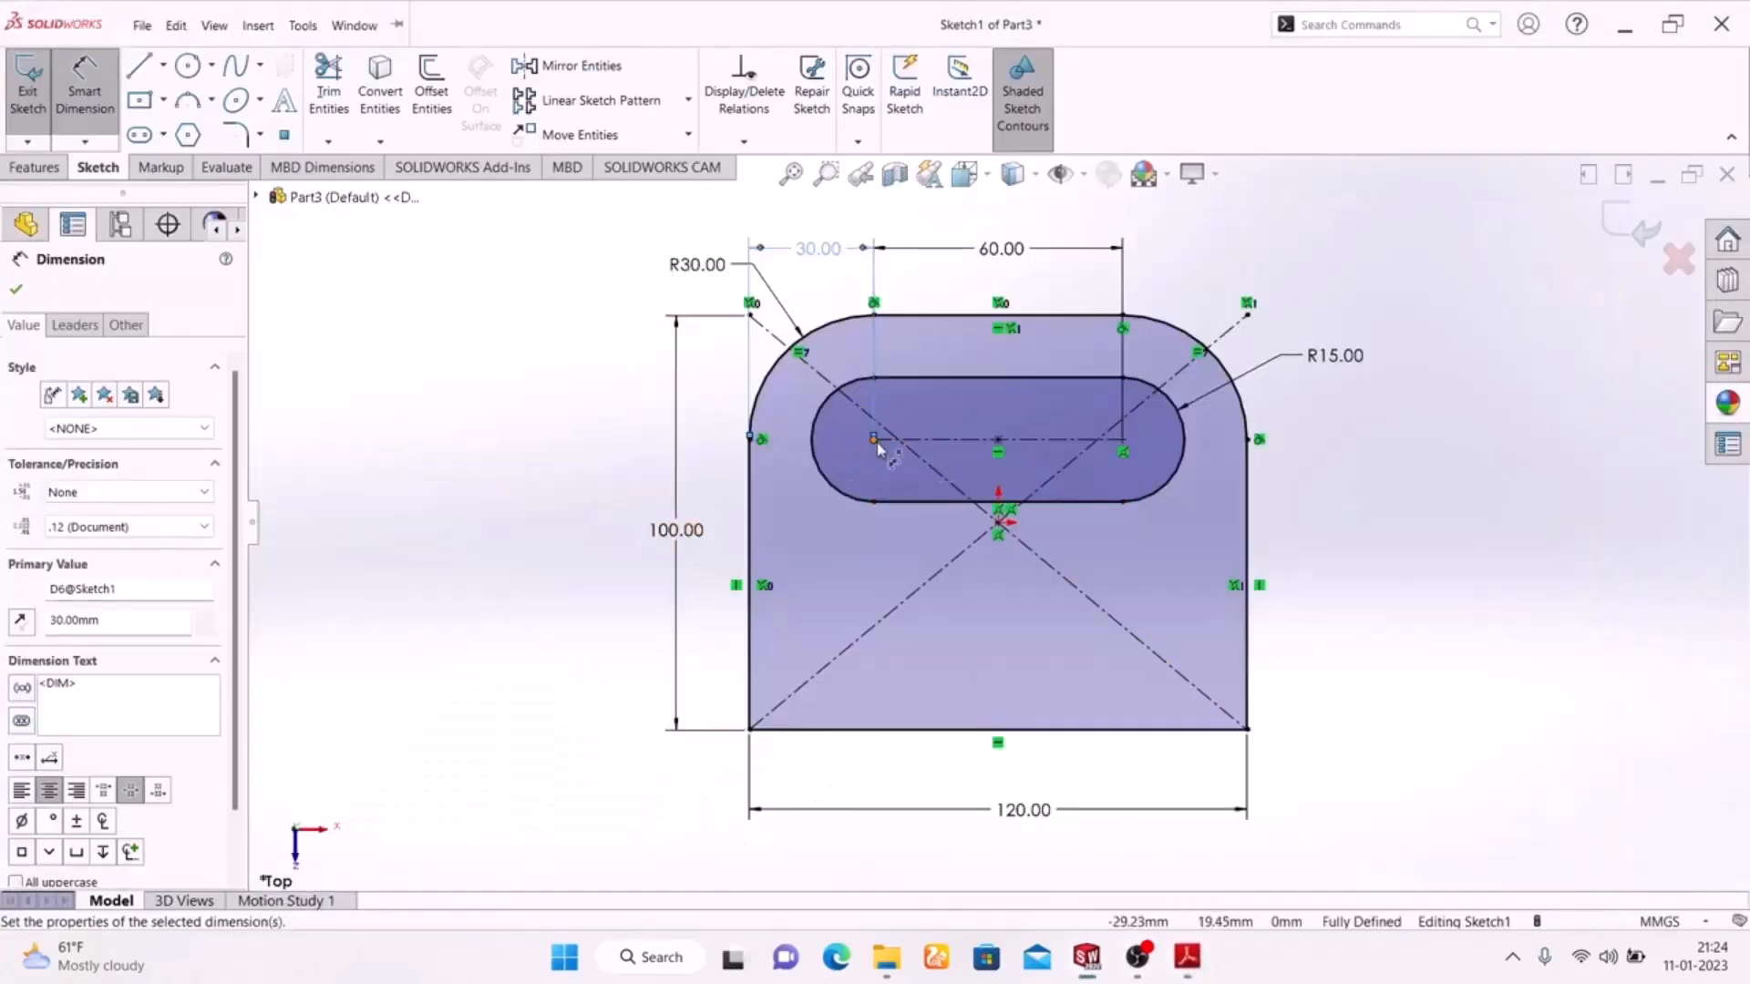
{"action": "left_click", "coordinate": [875, 441]}
{"action": "left_click", "coordinate": [938, 728]}
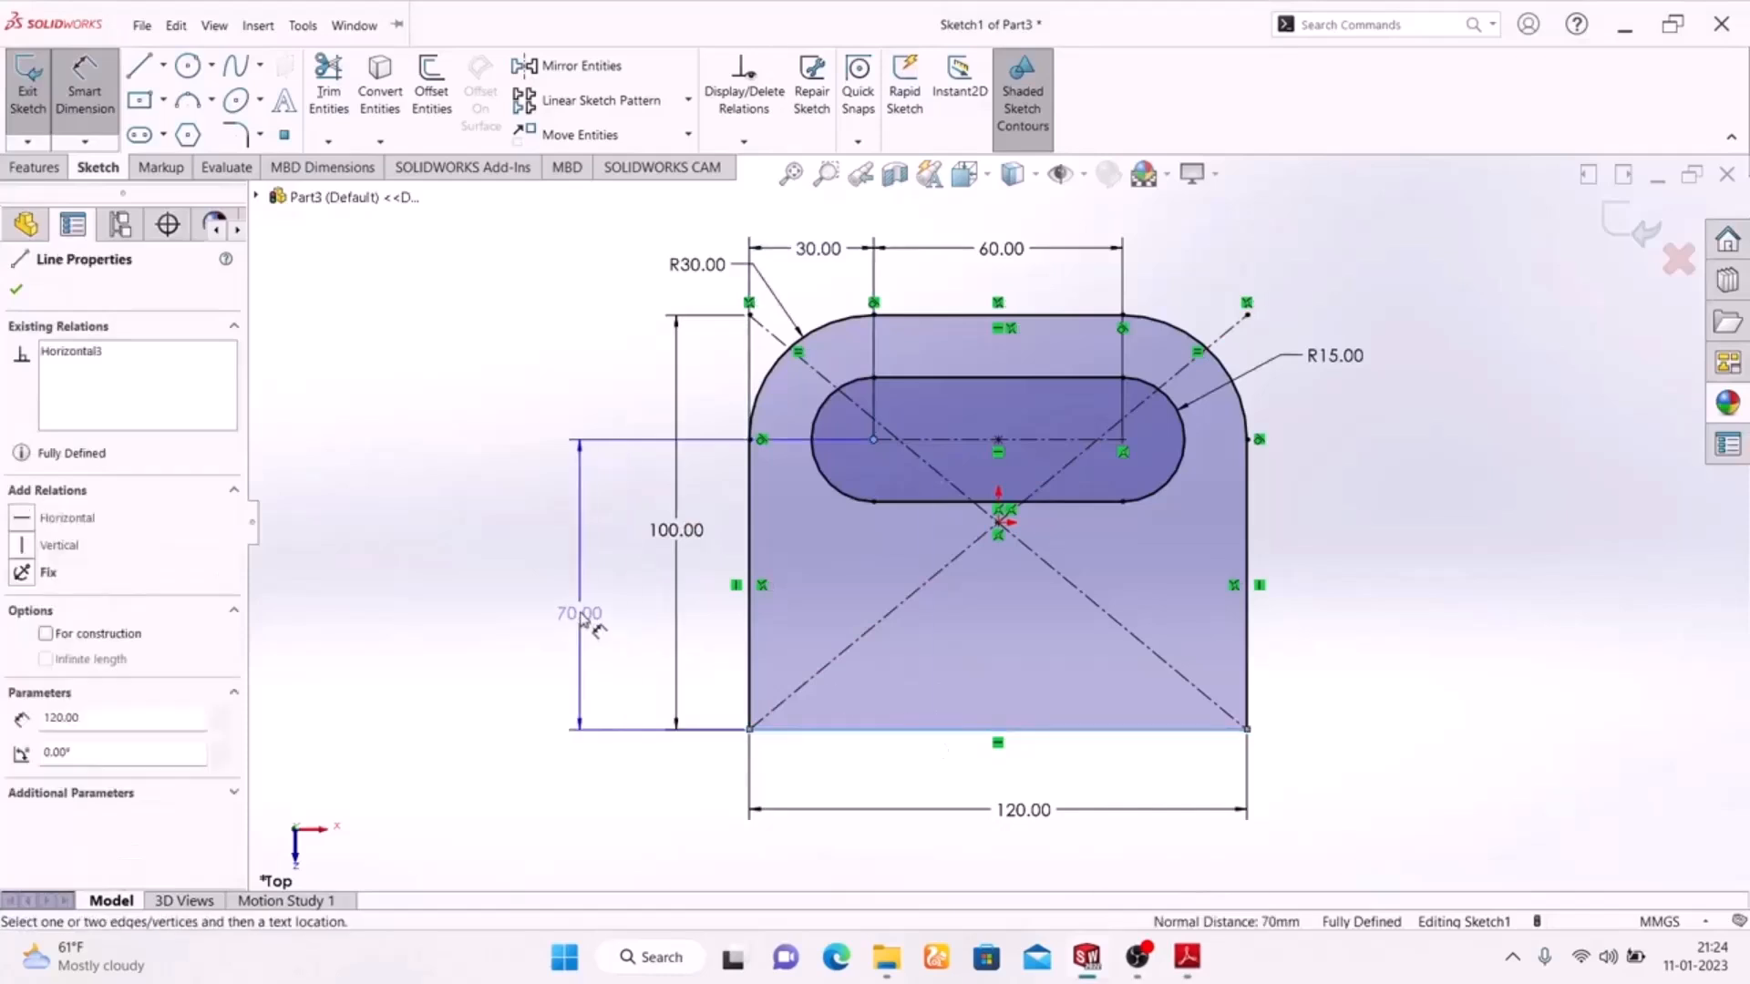
{"action": "left_click", "coordinate": [584, 610]}
{"action": "left_click", "coordinate": [1032, 379]}
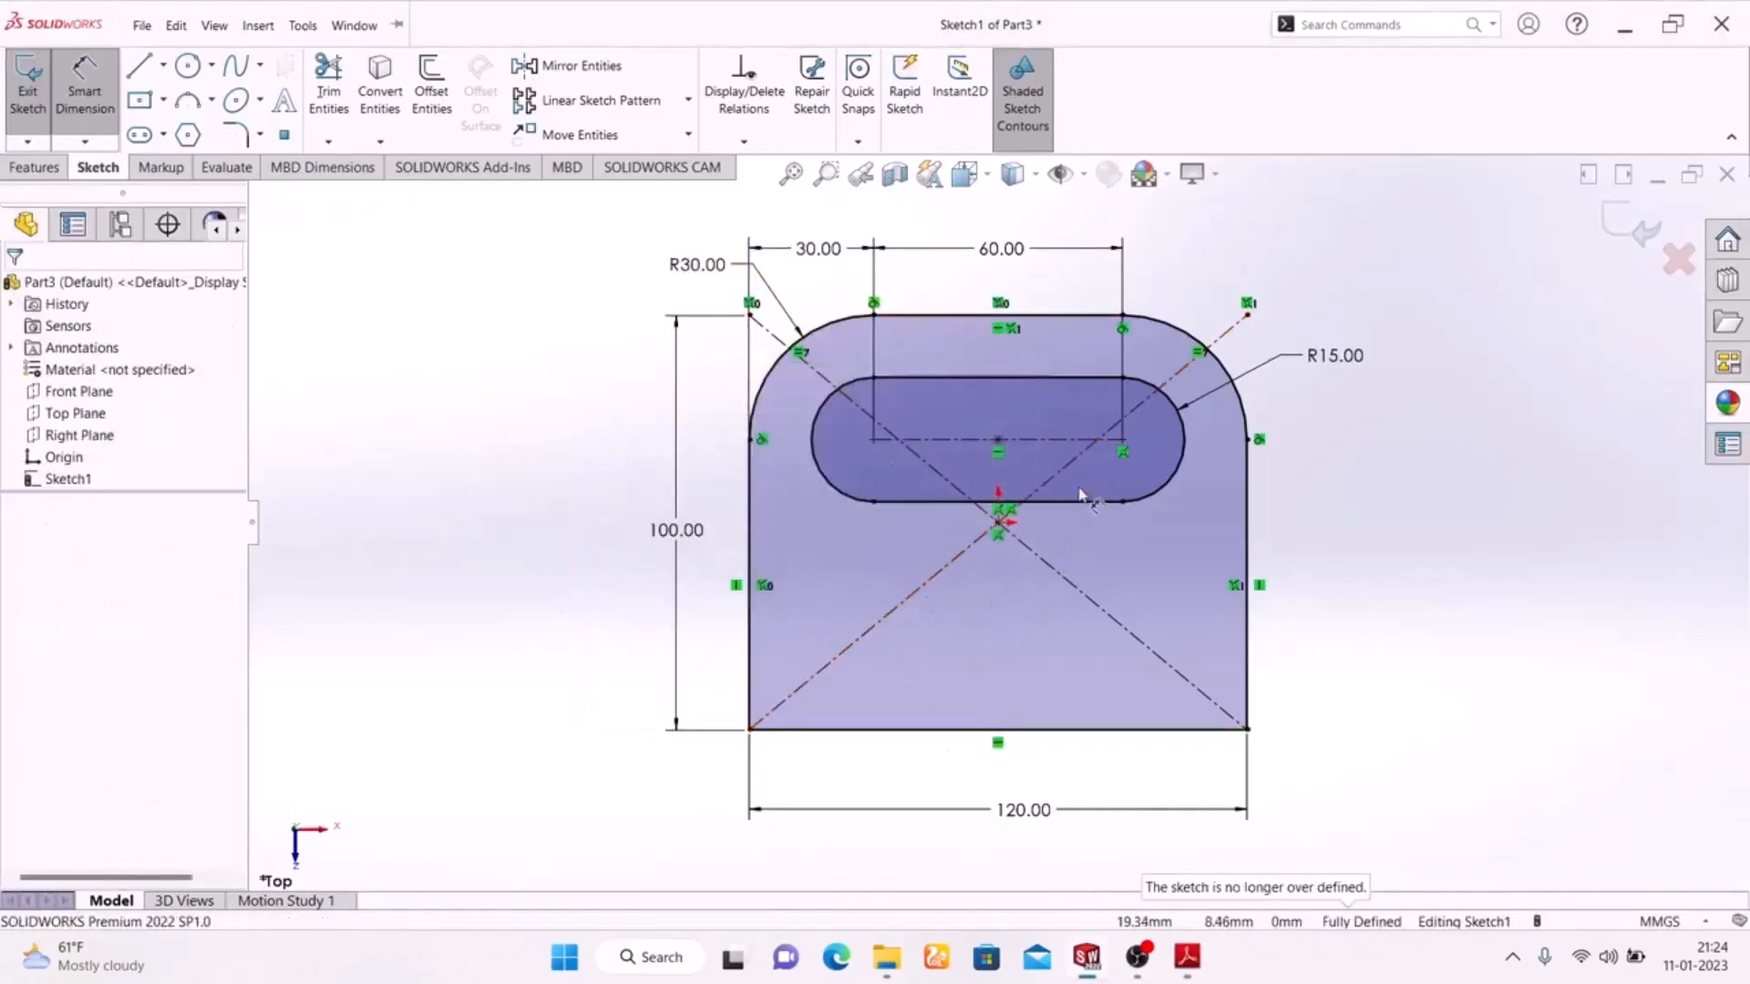
Step: Delete the coincident relation at the slot's right centre point in Sketch1
{"action": "scroll", "coordinate": [1098, 478], "scroll_direction": "down", "scroll_amount": 5}
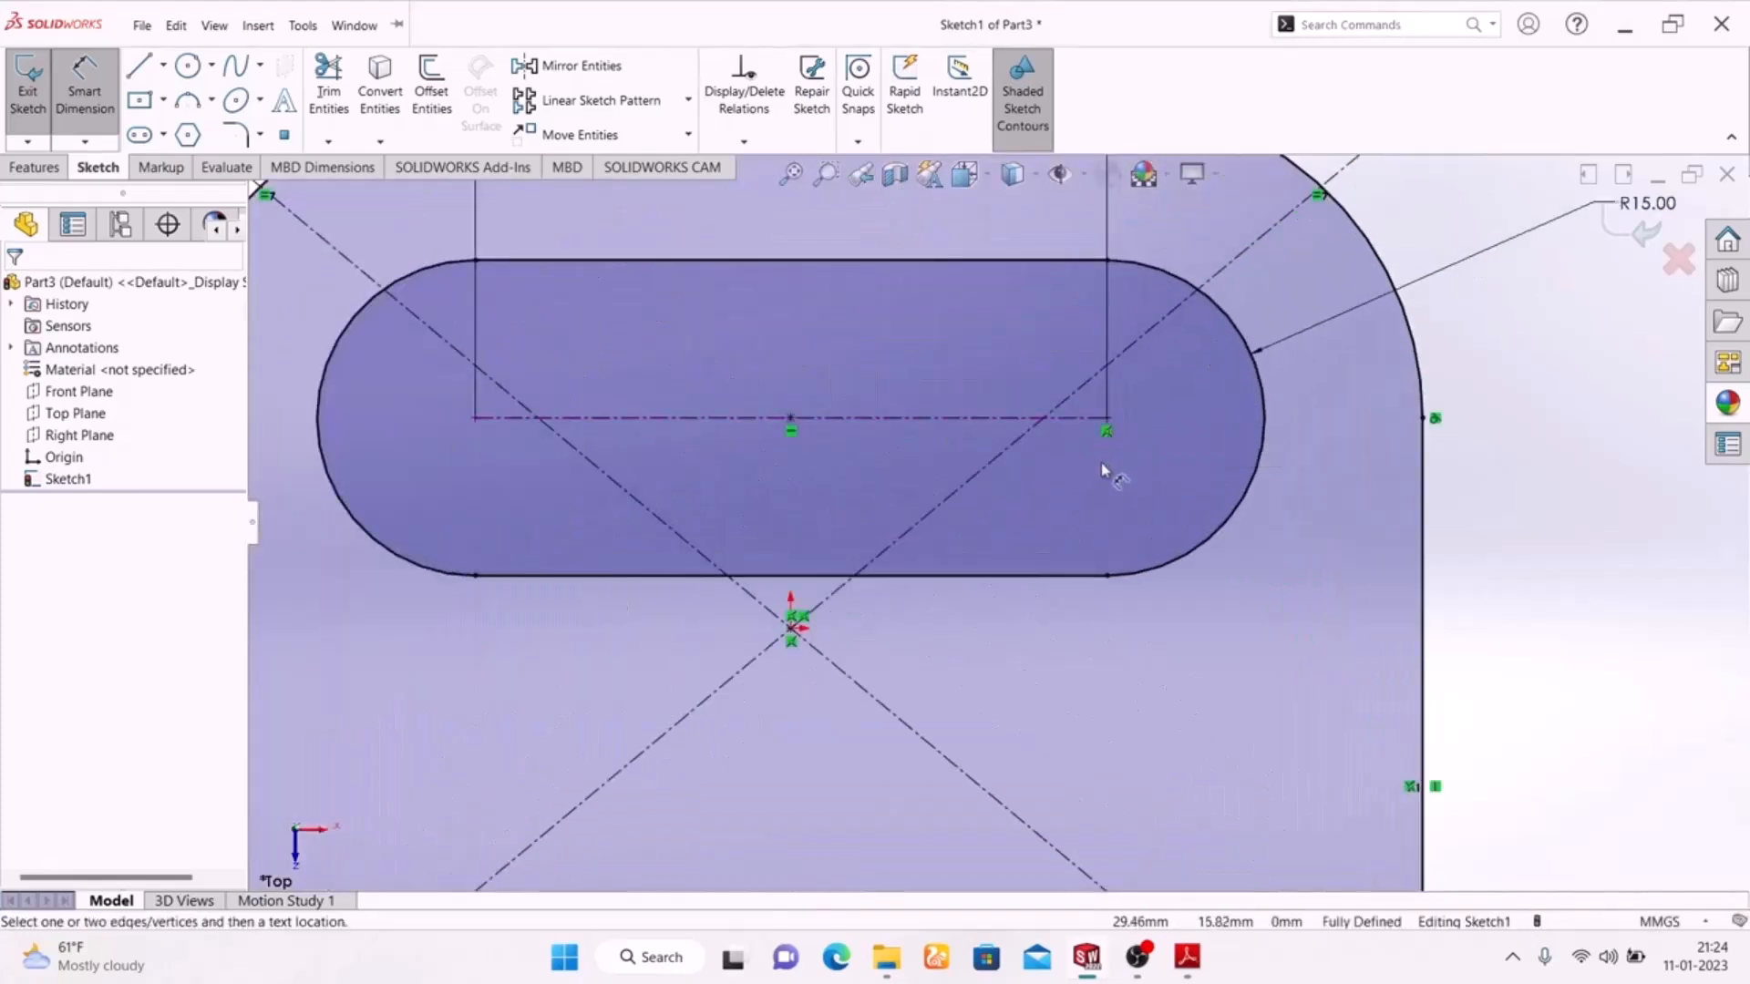
{"action": "left_click", "coordinate": [85, 91]}
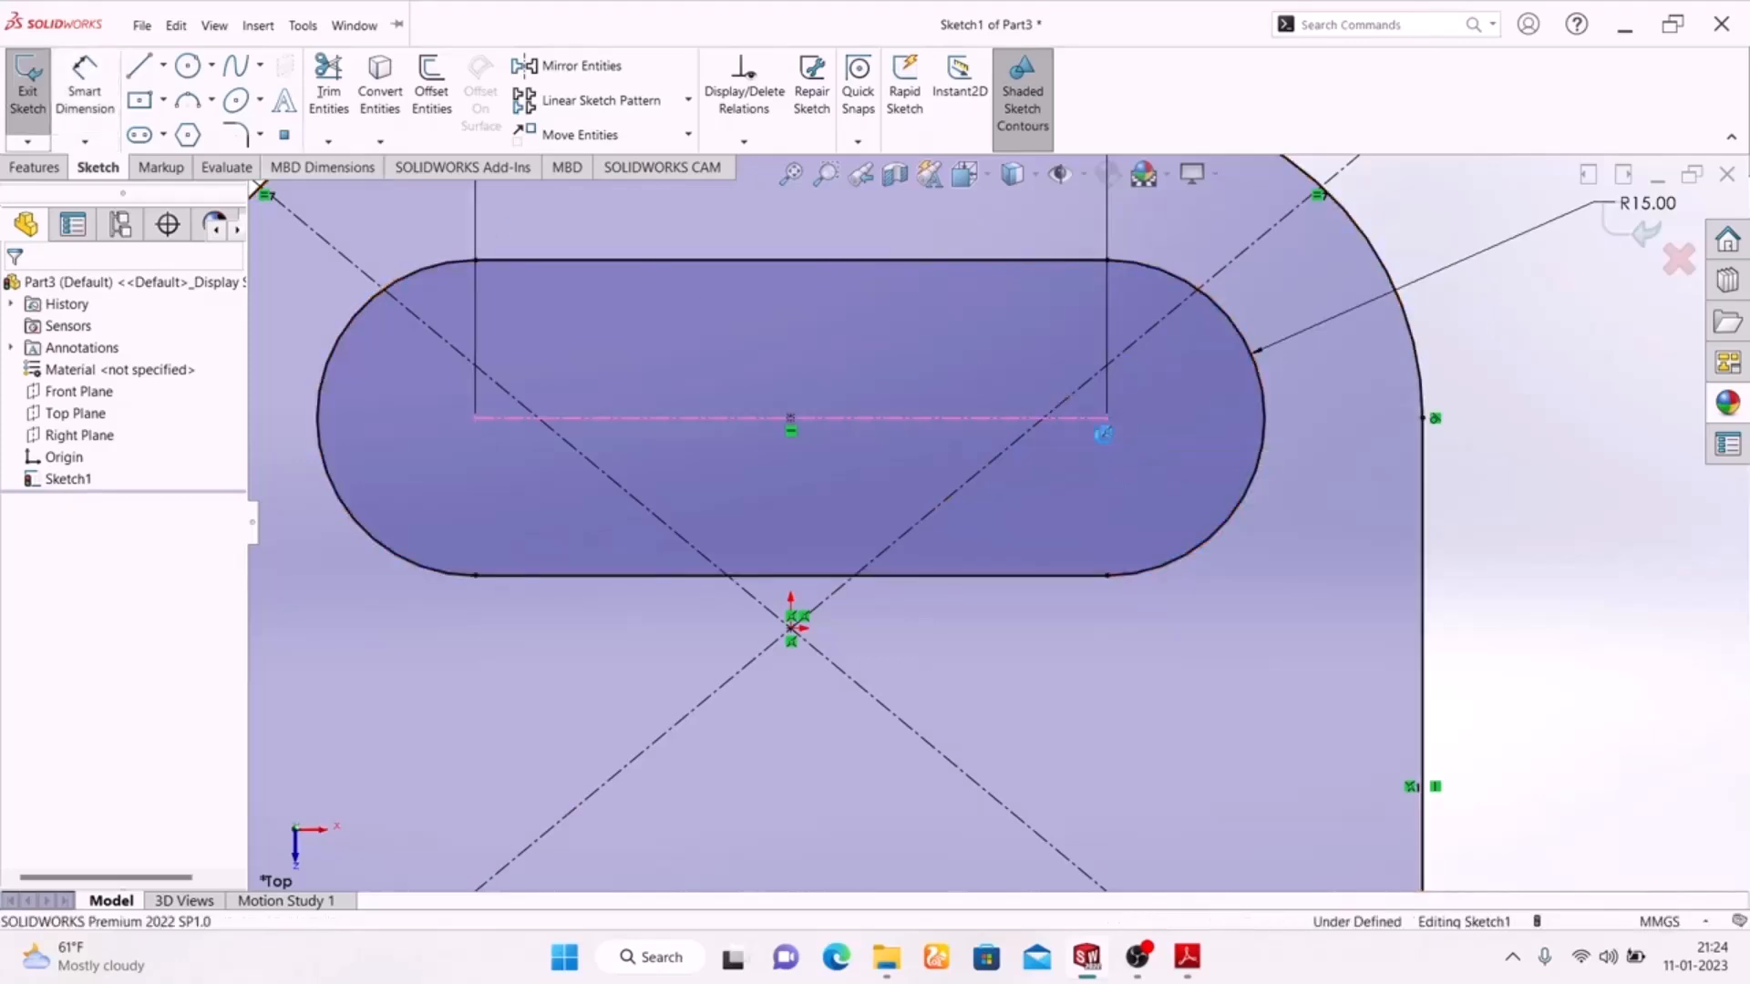
{"action": "left_click", "coordinate": [1130, 488]}
{"action": "key", "text": "f"}
Step: Dimension the slot's centreline at 70 mm from the plate's bottom edge
{"action": "left_click", "coordinate": [108, 74]}
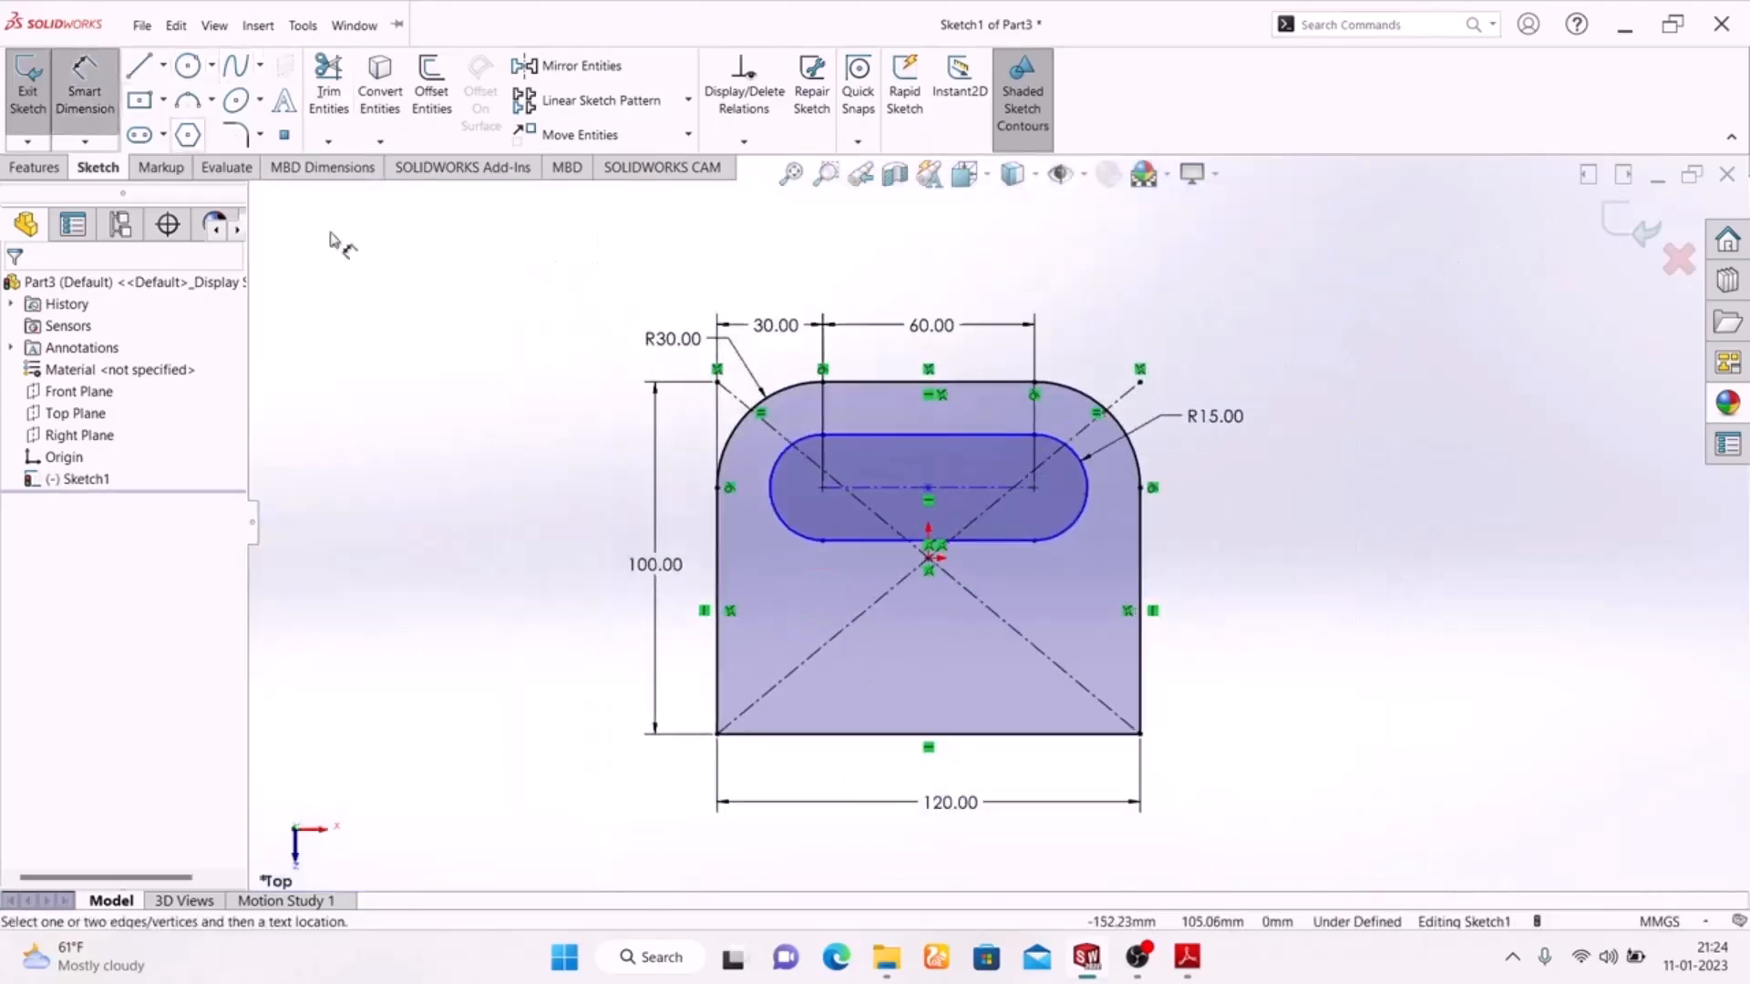
{"action": "left_click", "coordinate": [987, 490]}
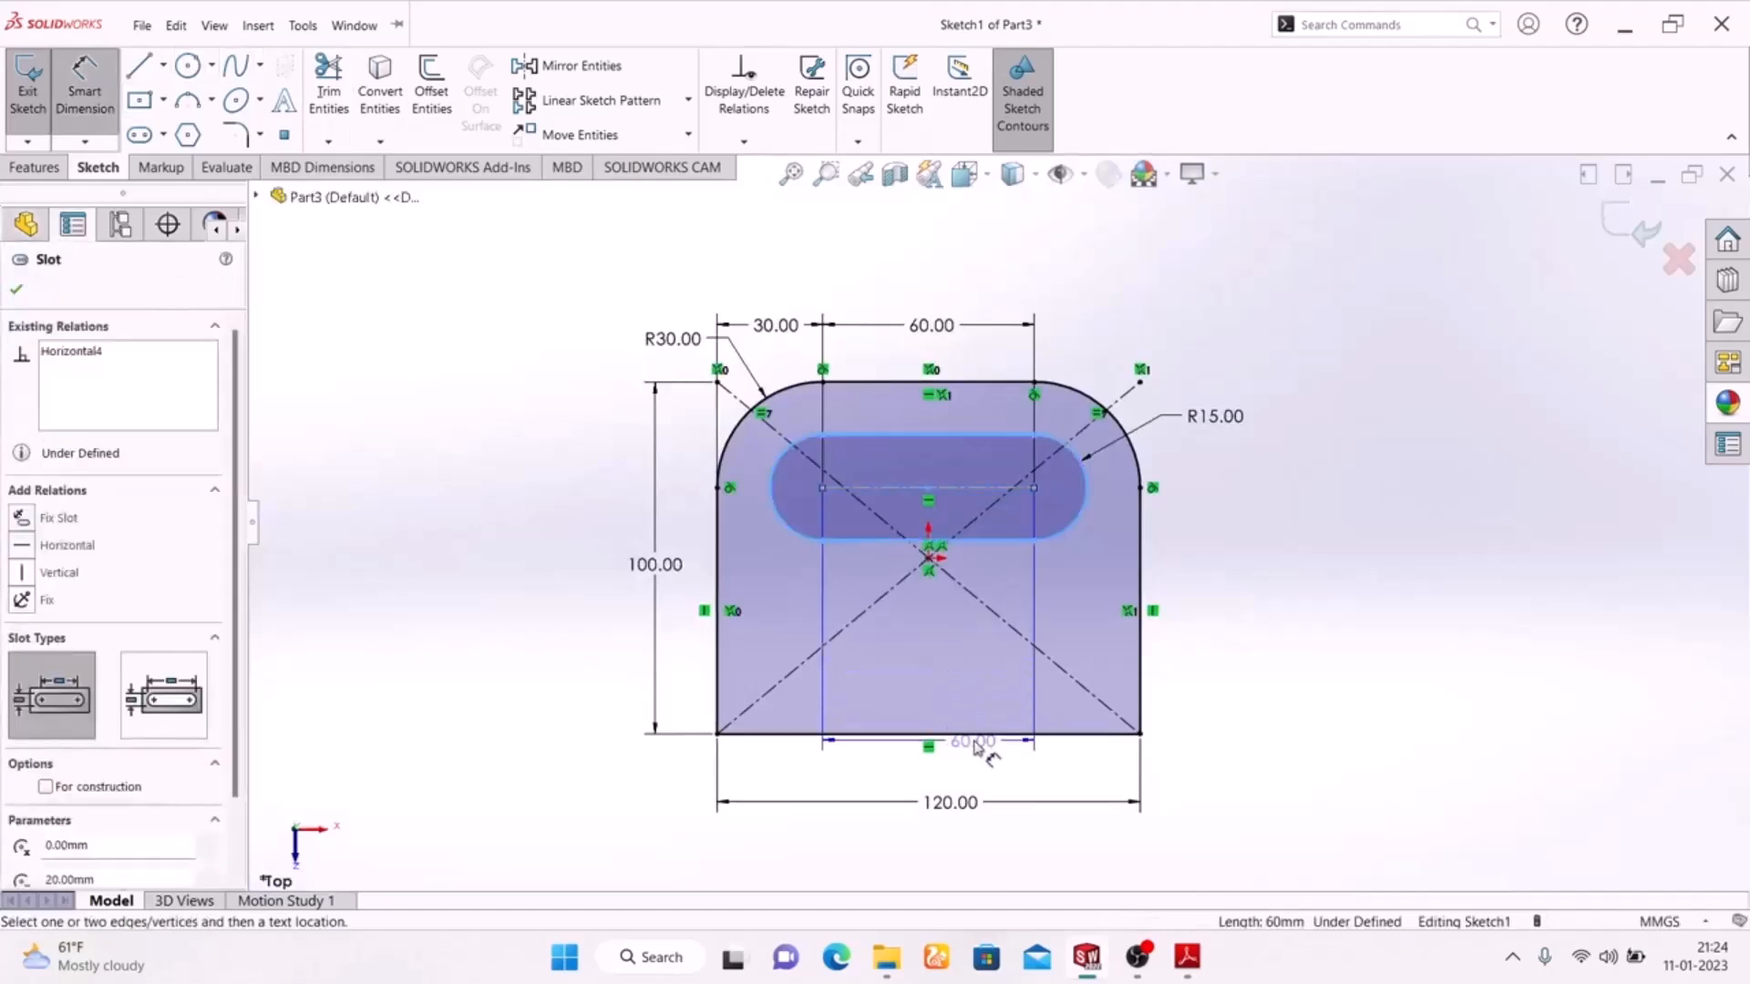
{"action": "left_click", "coordinate": [984, 734]}
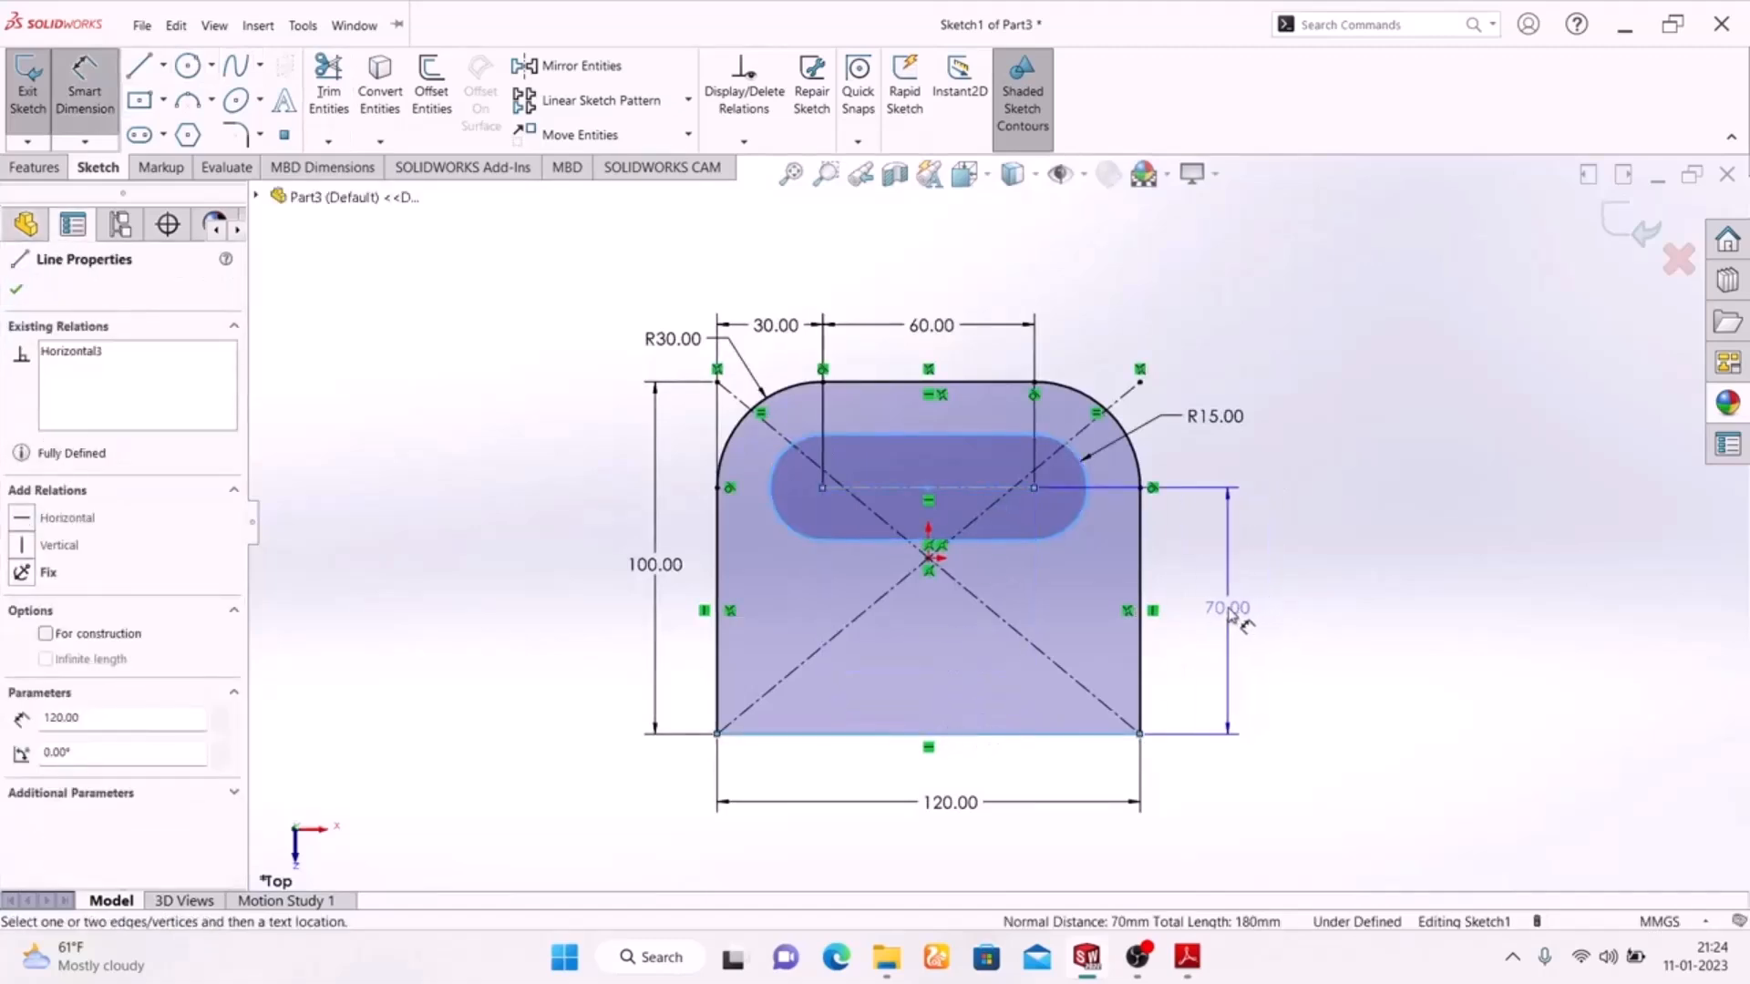
{"action": "left_click", "coordinate": [1255, 606]}
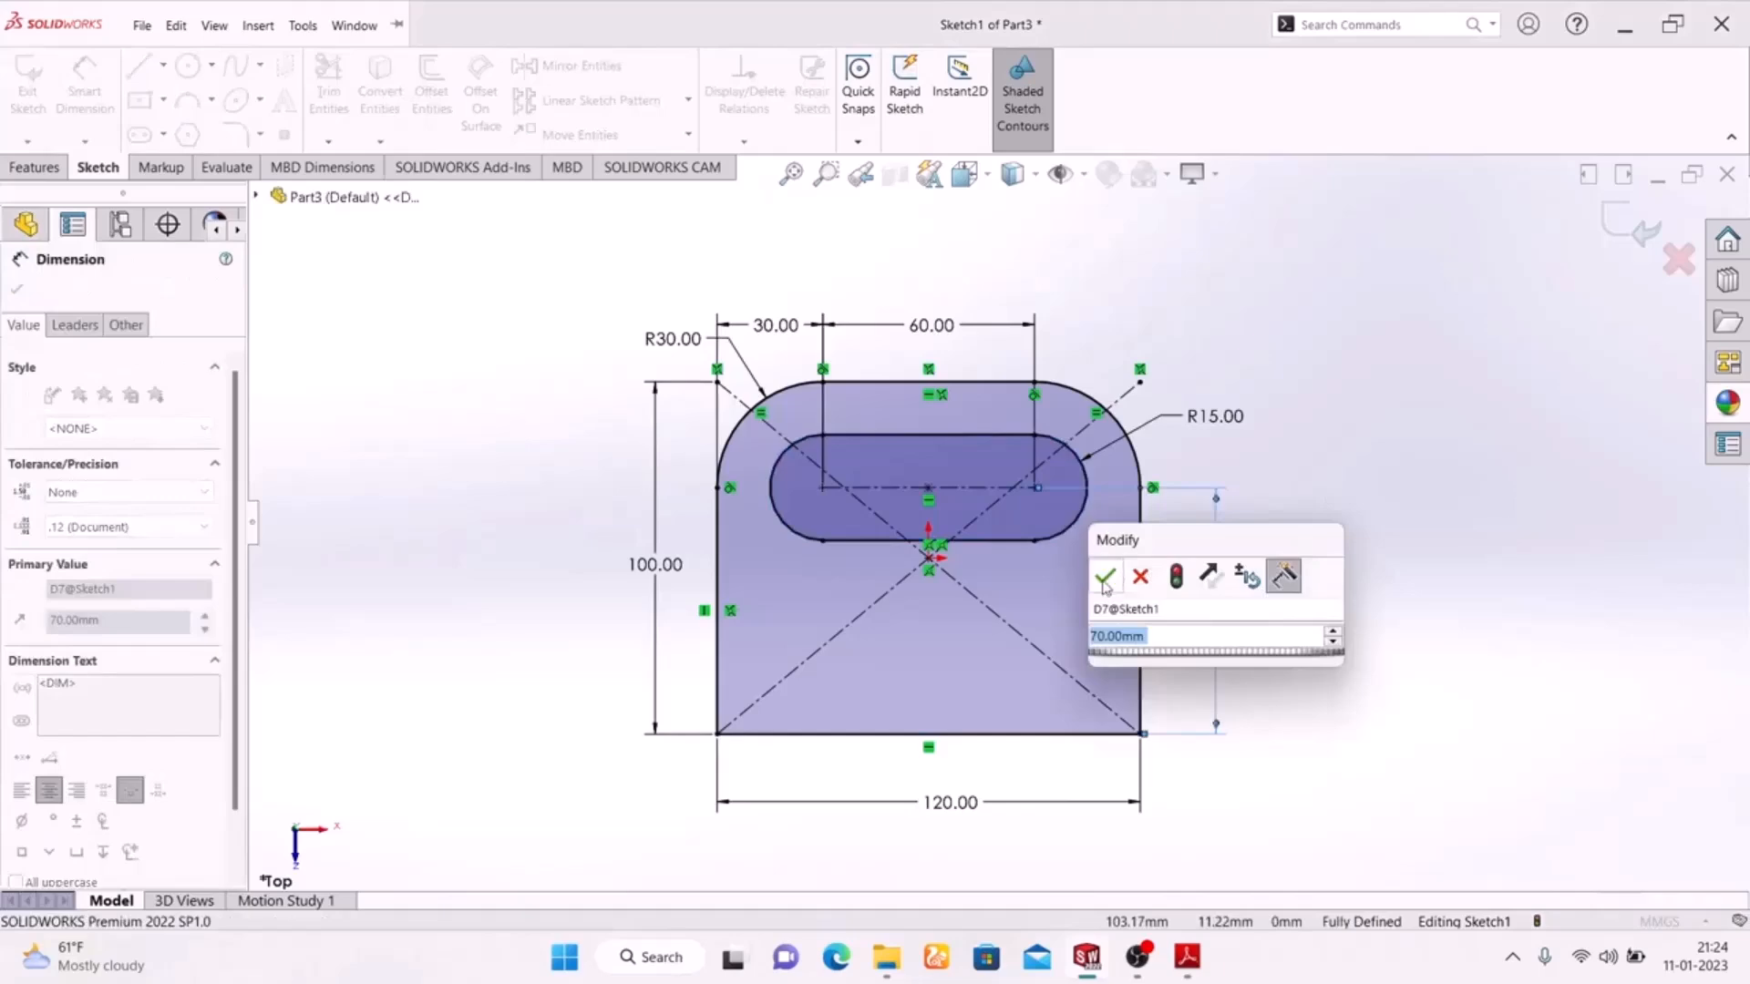
{"action": "left_click", "coordinate": [1104, 577]}
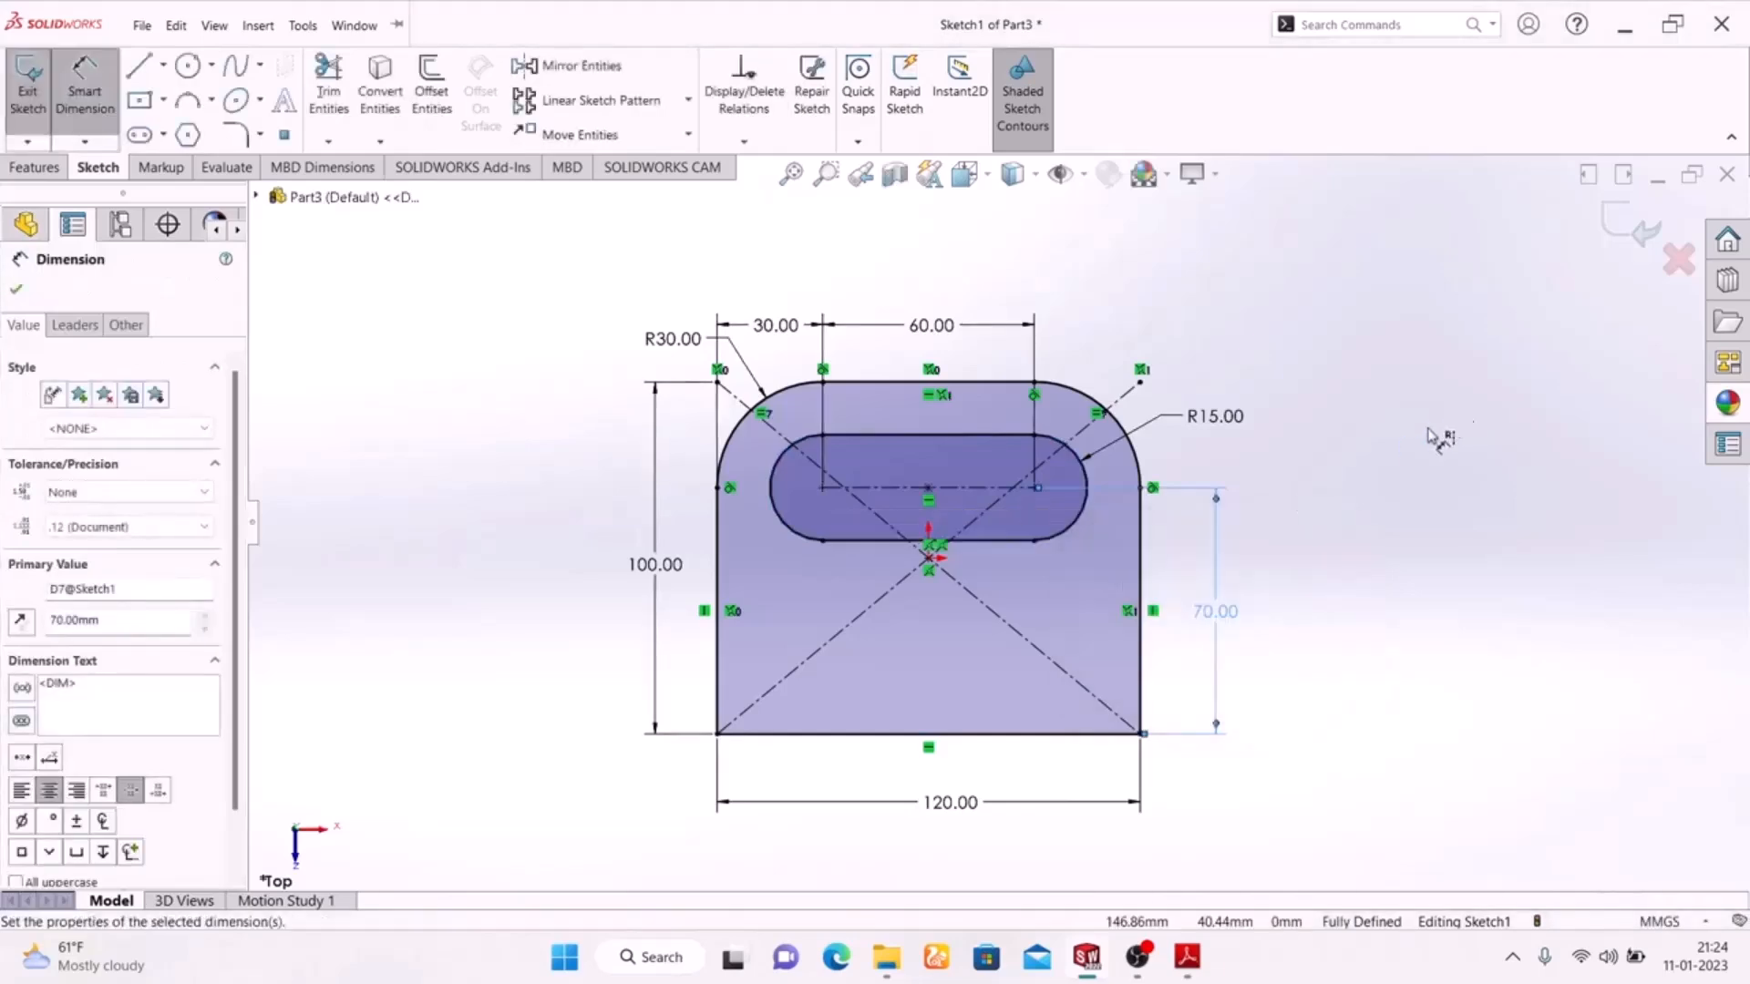
Step: Compare the dimensioned sketch with the Exercise-02 PDF drawing and finish Sketch1 in an isometric view
{"action": "left_click", "coordinate": [1186, 959]}
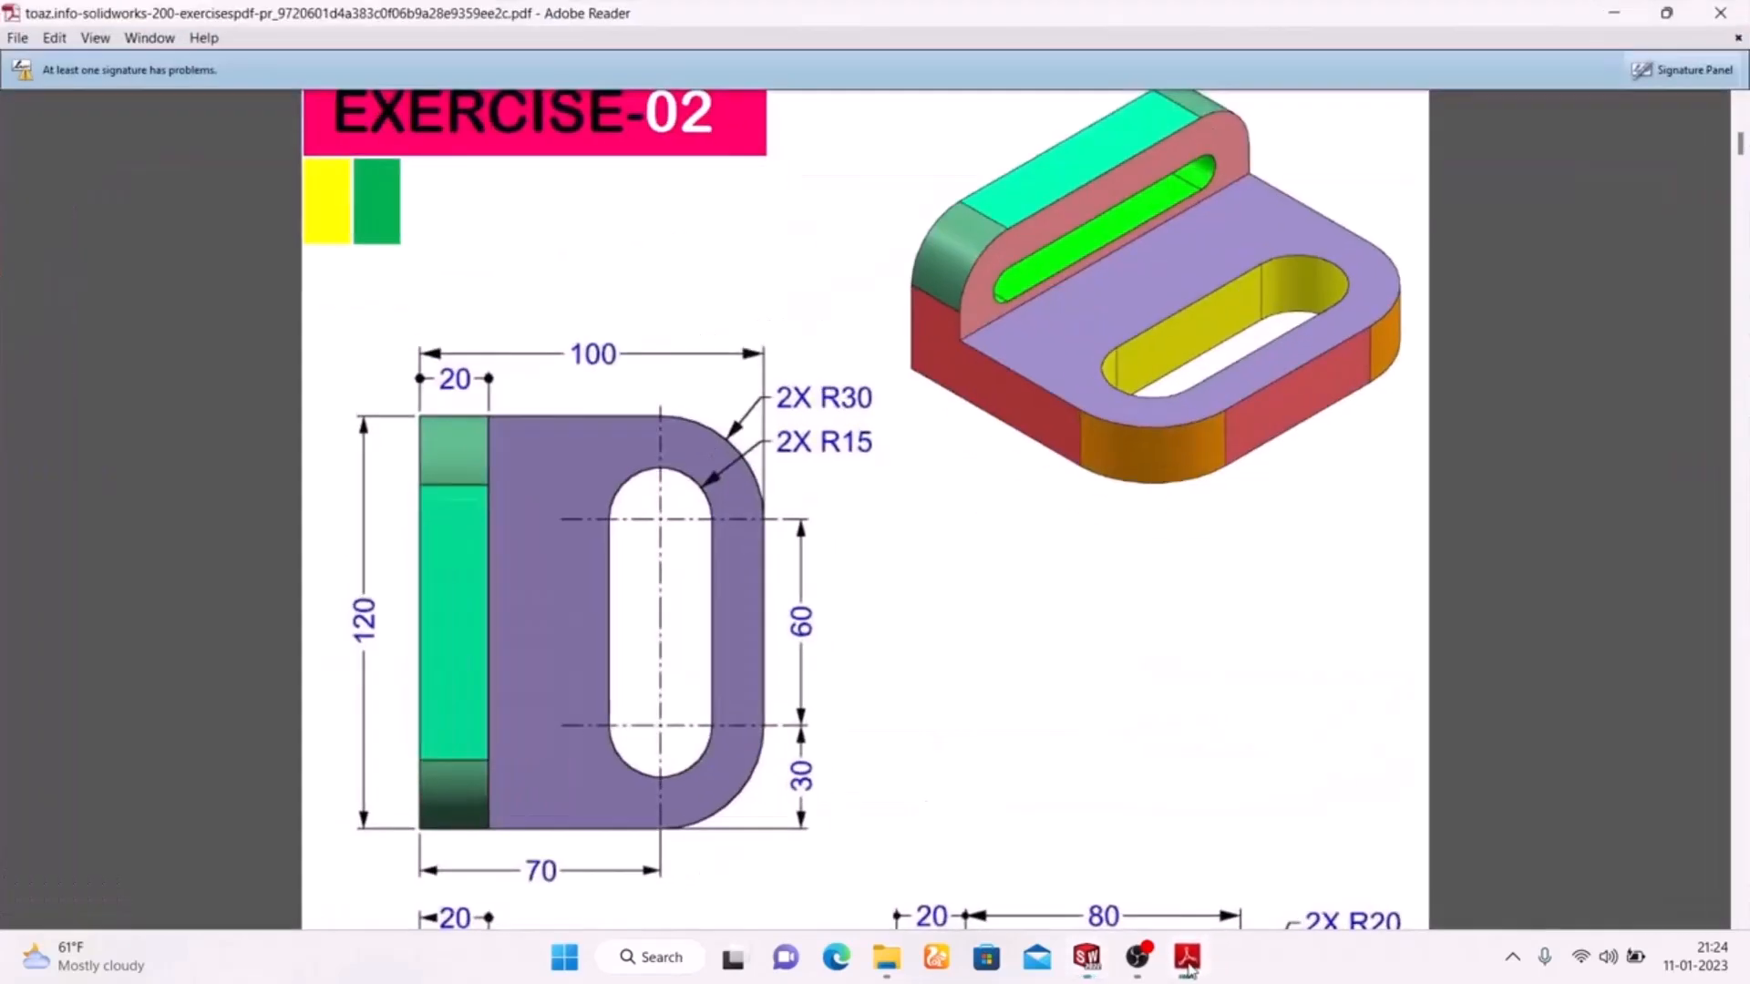
{"action": "left_click", "coordinate": [1187, 961]}
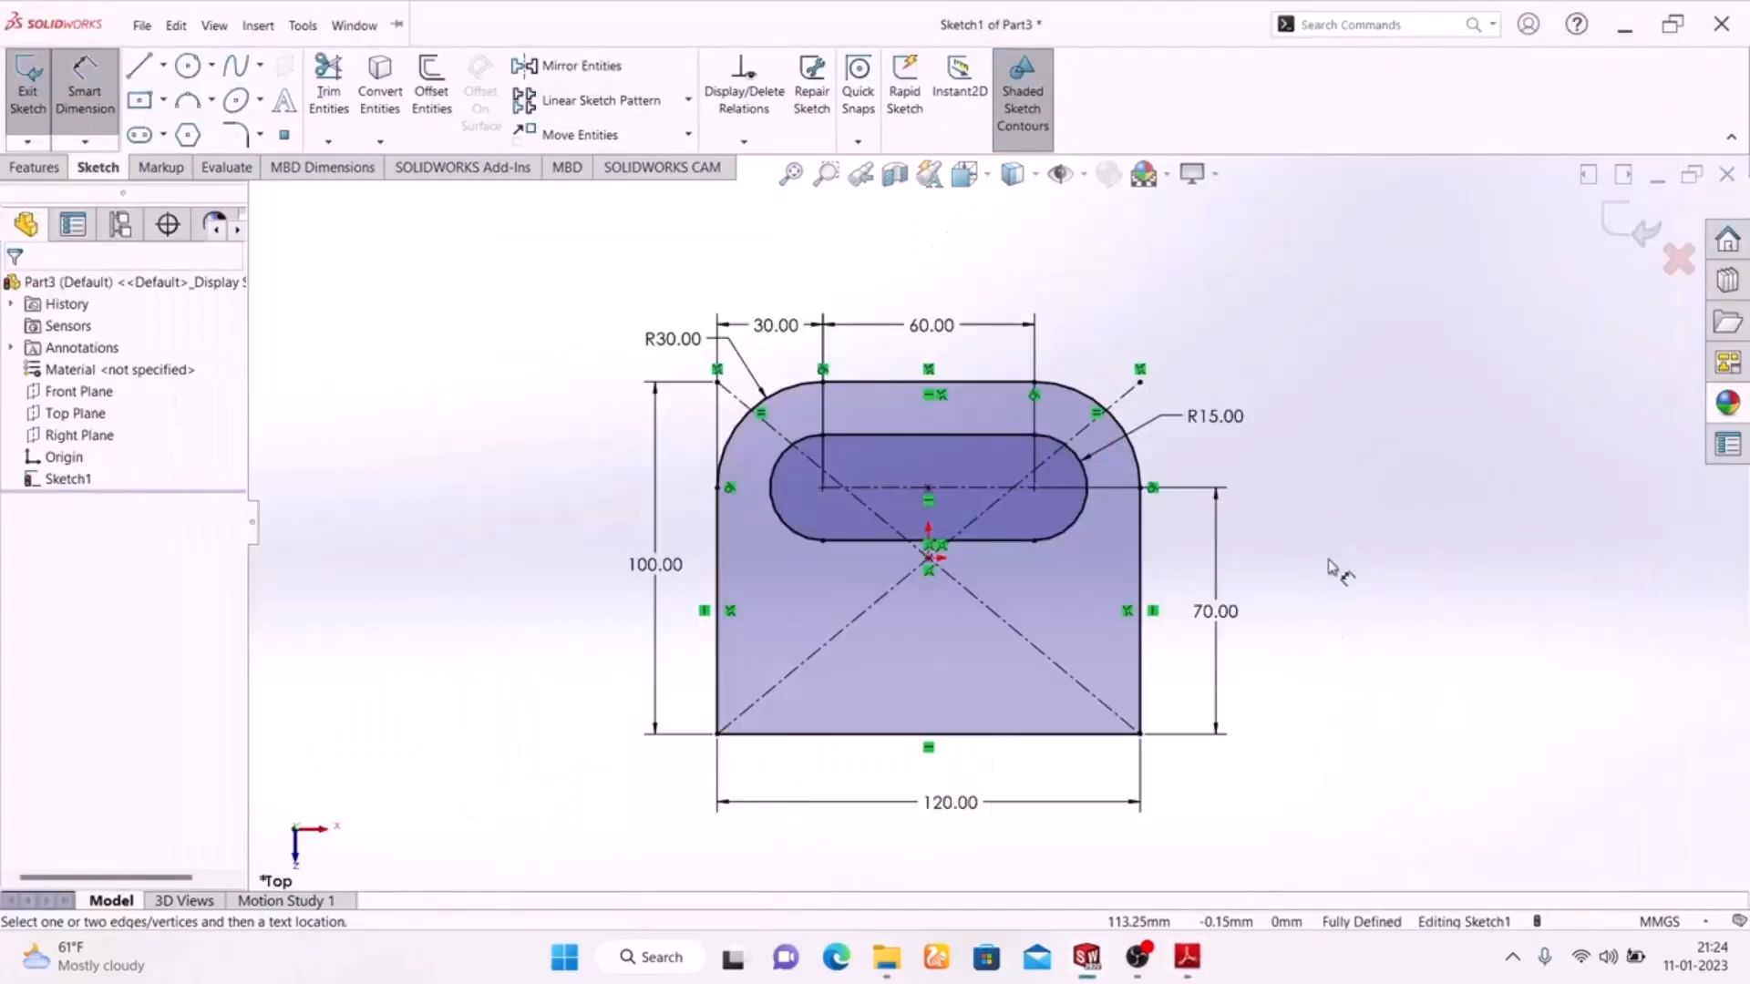
{"action": "mouse_move", "coordinate": [1194, 959]}
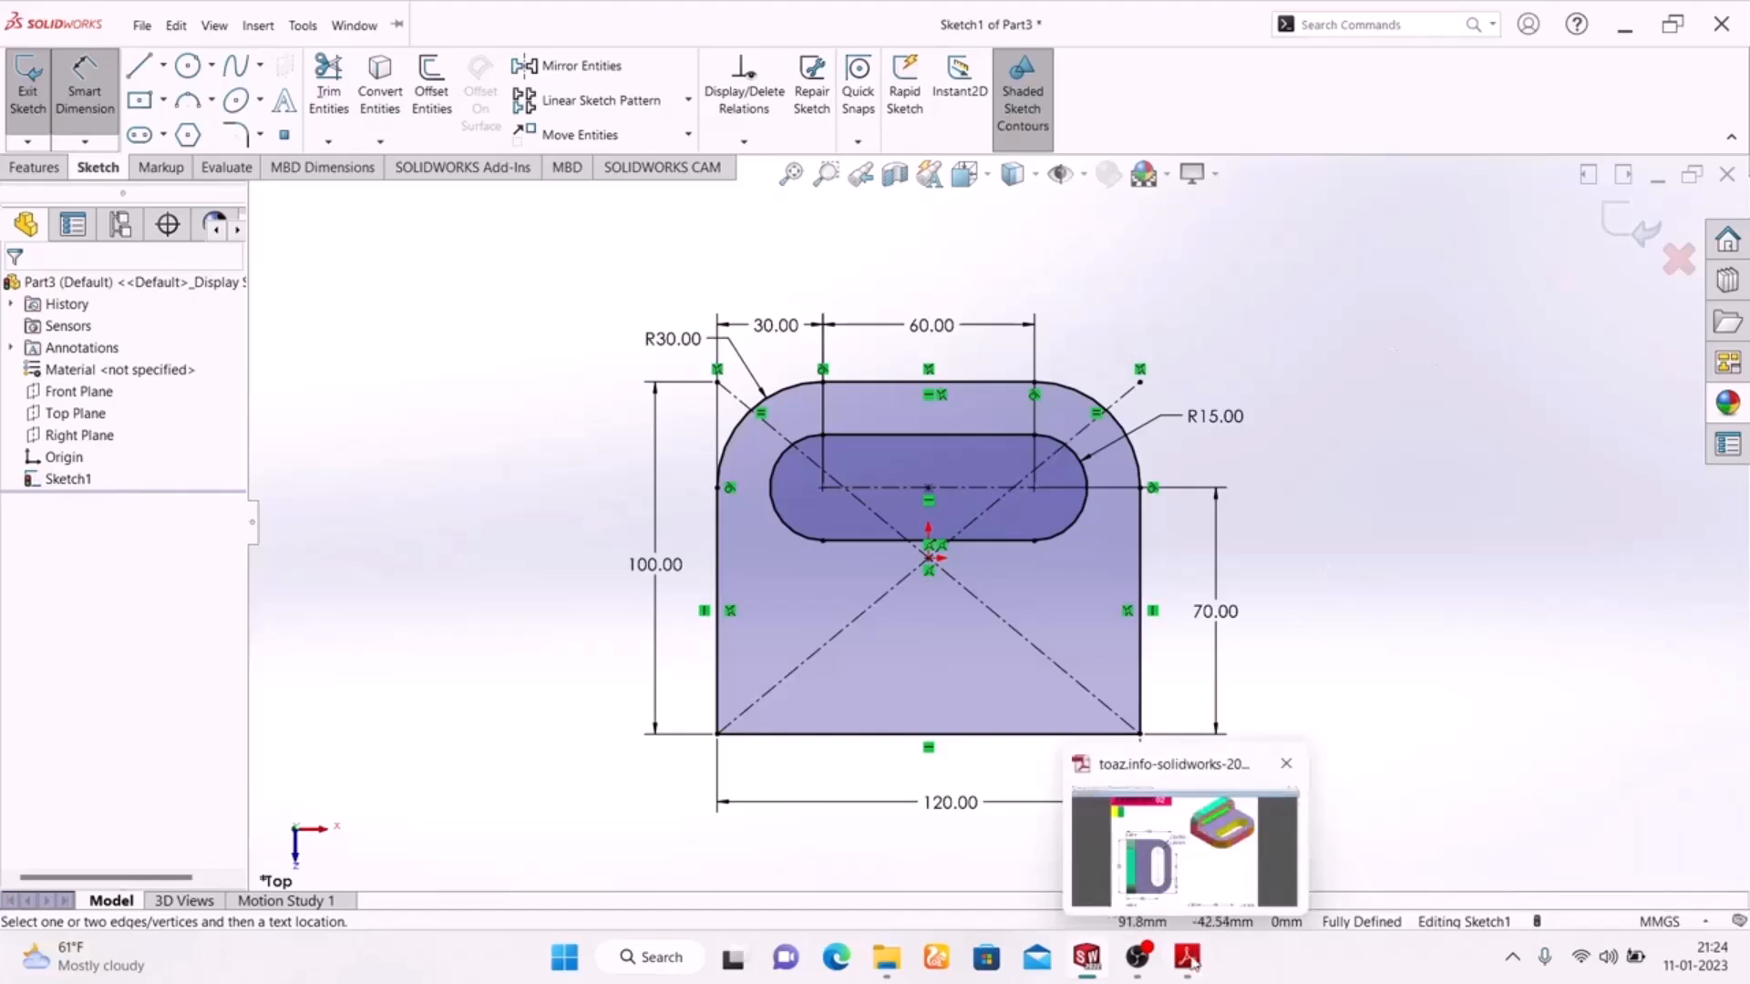
{"action": "left_click", "coordinate": [1627, 226]}
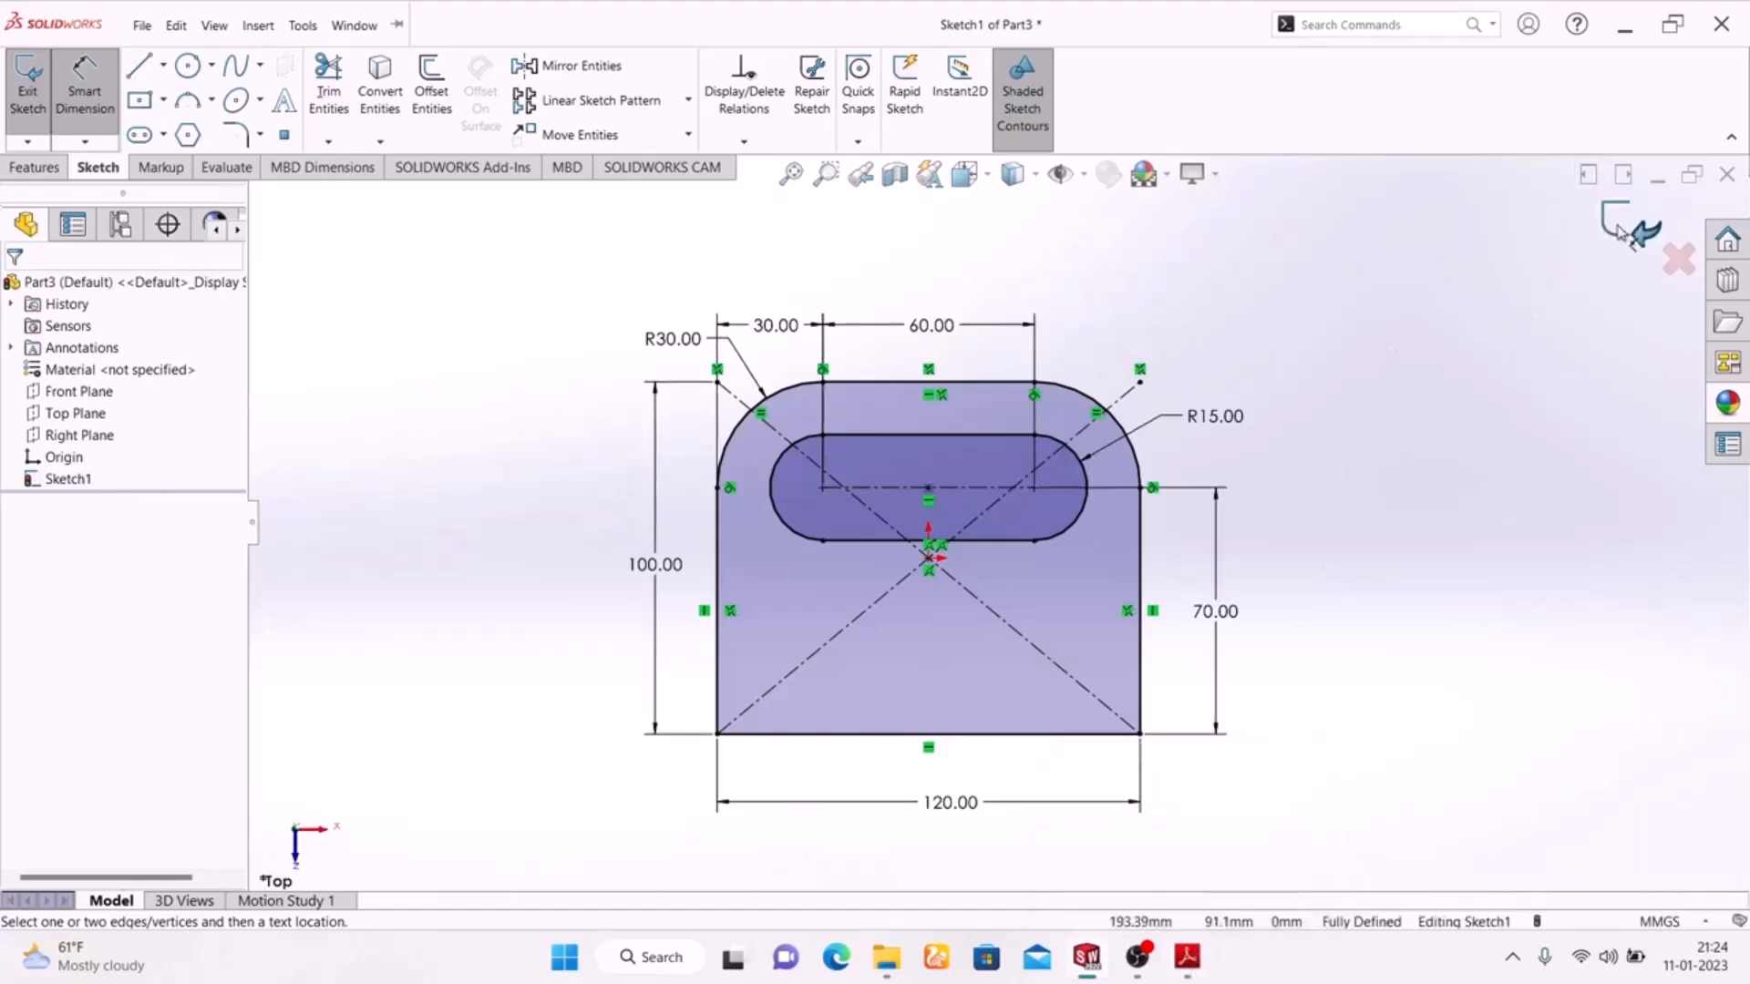
{"action": "mouse_move", "coordinate": [1380, 395]}
{"action": "middle_mouse_down"}
{"action": "mouse_move", "coordinate": [1138, 538]}
{"action": "mouse_move", "coordinate": [1197, 774]}
{"action": "mouse_move", "coordinate": [1337, 708]}
{"action": "middle_mouse_up"}
{"action": "key", "text": "space"}
{"action": "left_click", "coordinate": [1613, 762]}
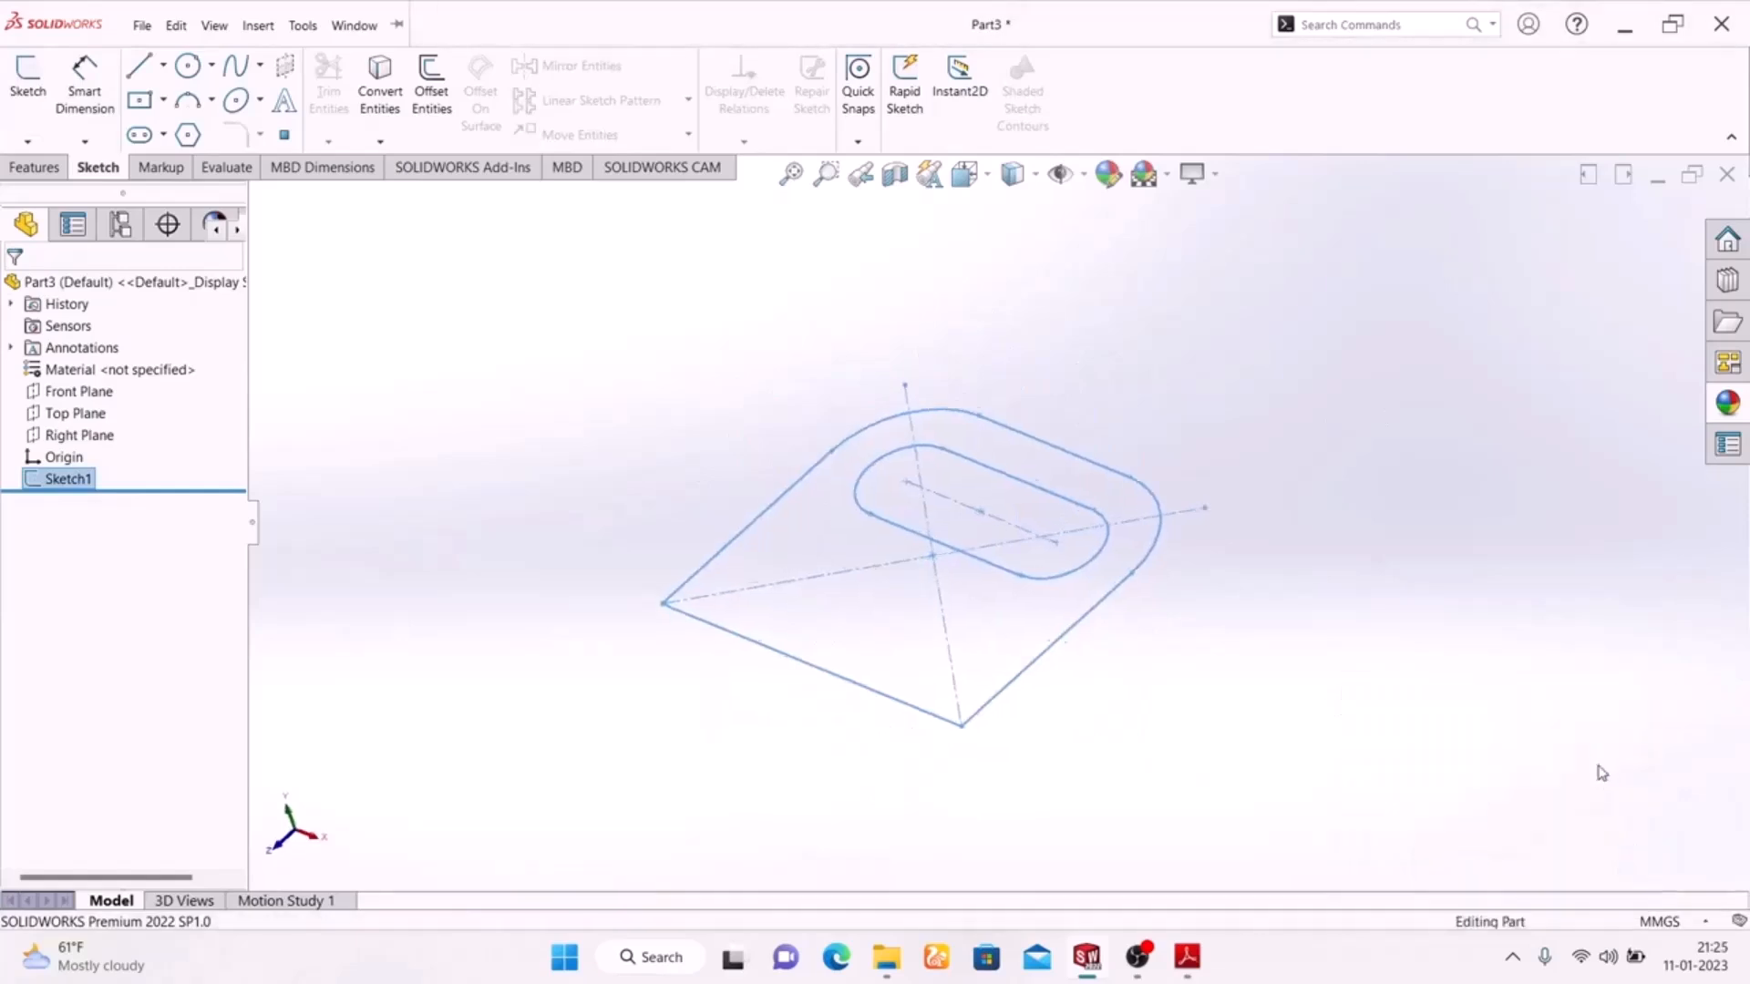
Step: Check the plate thickness in the PDF and extrude the slotted profile 20 mm as a blind boss
{"action": "left_click", "coordinate": [34, 167]}
{"action": "left_click", "coordinate": [37, 87]}
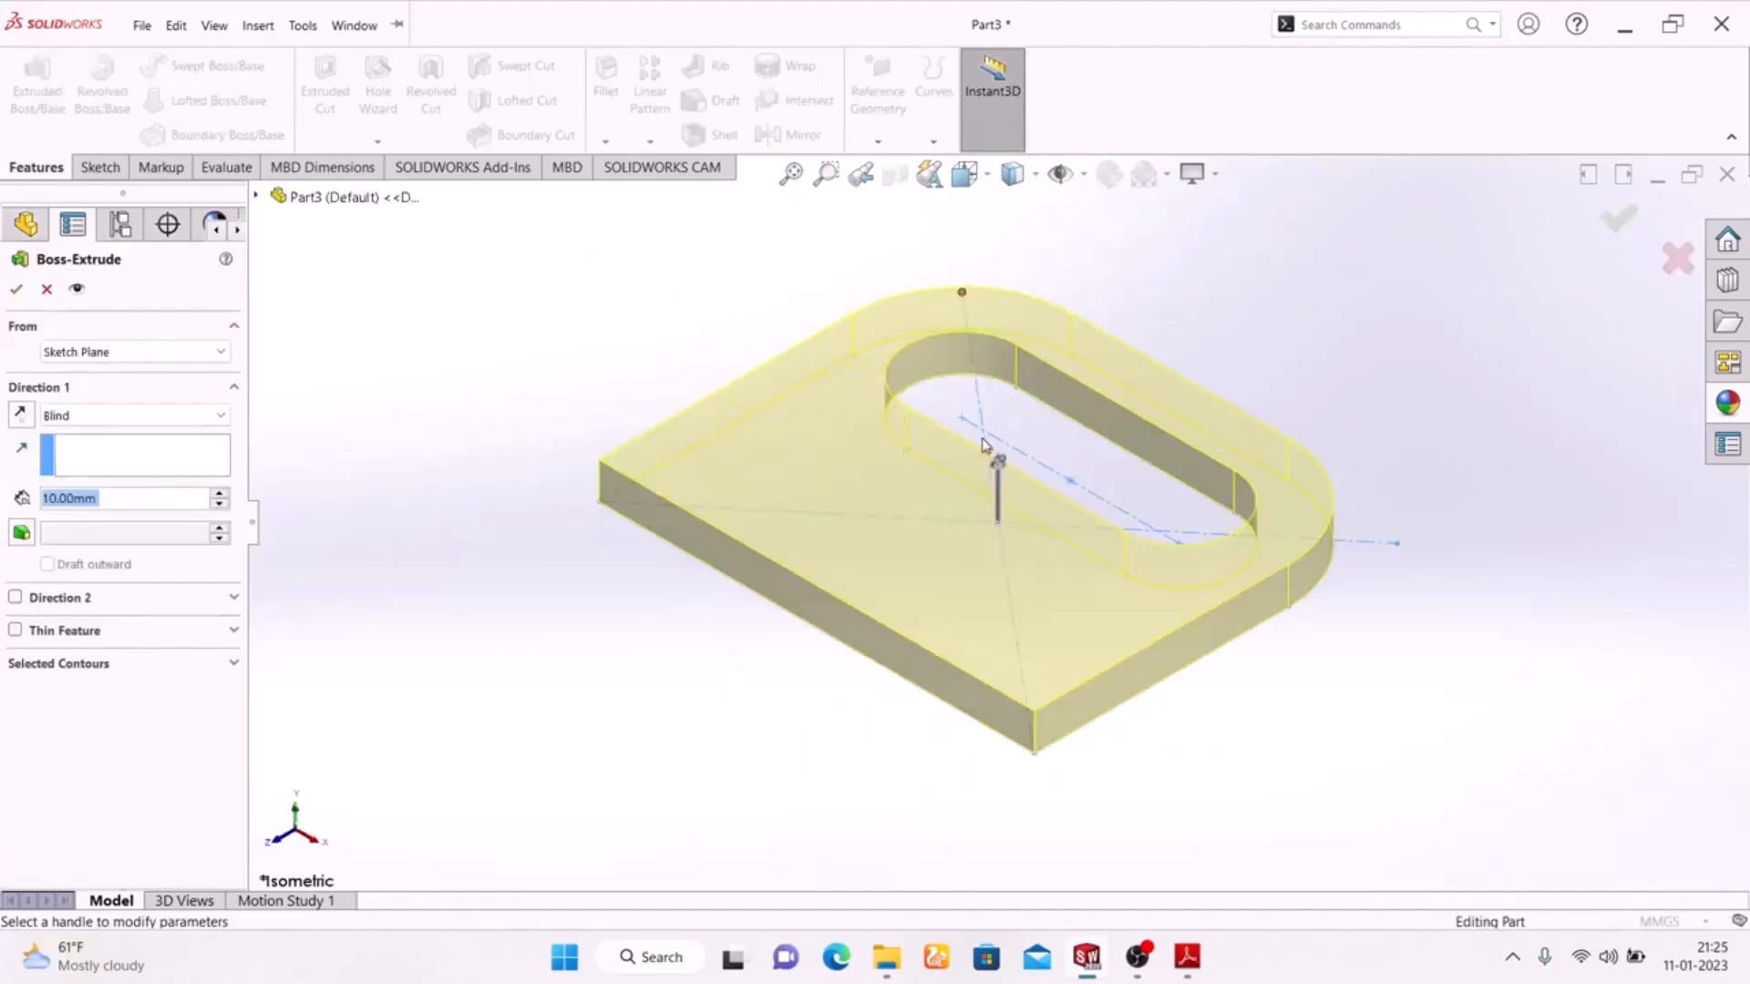
{"action": "left_click", "coordinate": [1185, 964]}
{"action": "left_click", "coordinate": [1185, 962]}
{"action": "type", "text": "20"}
{"action": "key", "text": "Return"}
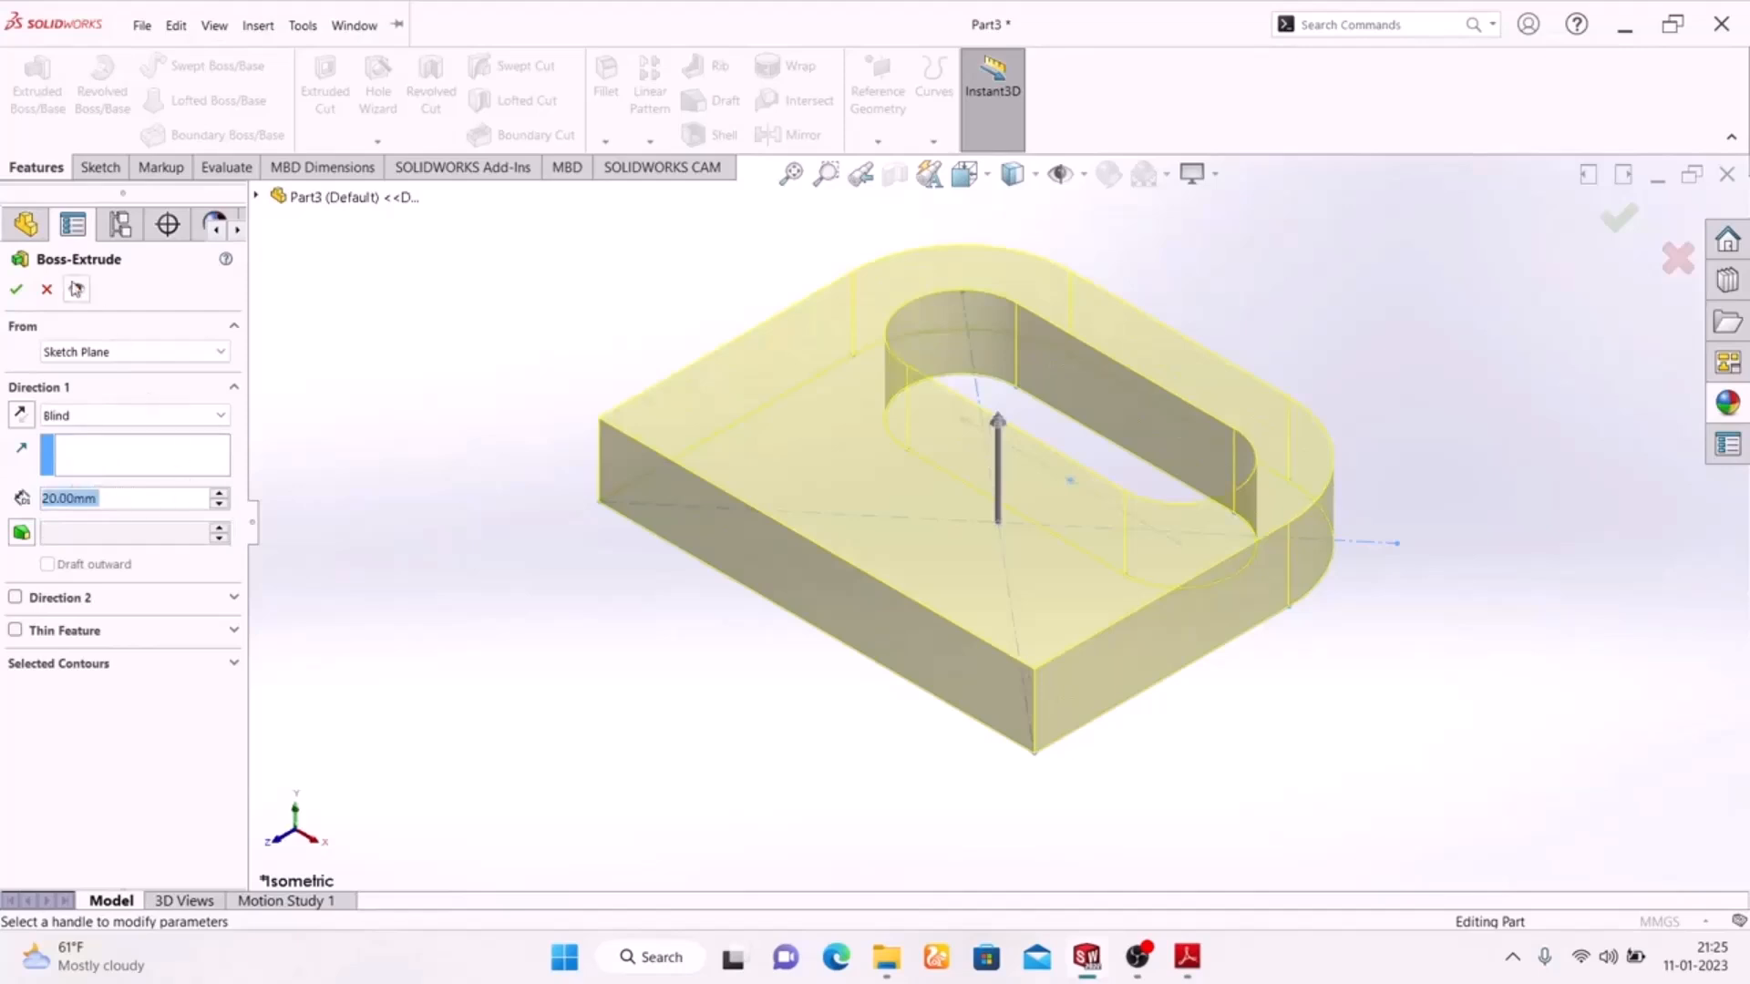
{"action": "left_click", "coordinate": [18, 289]}
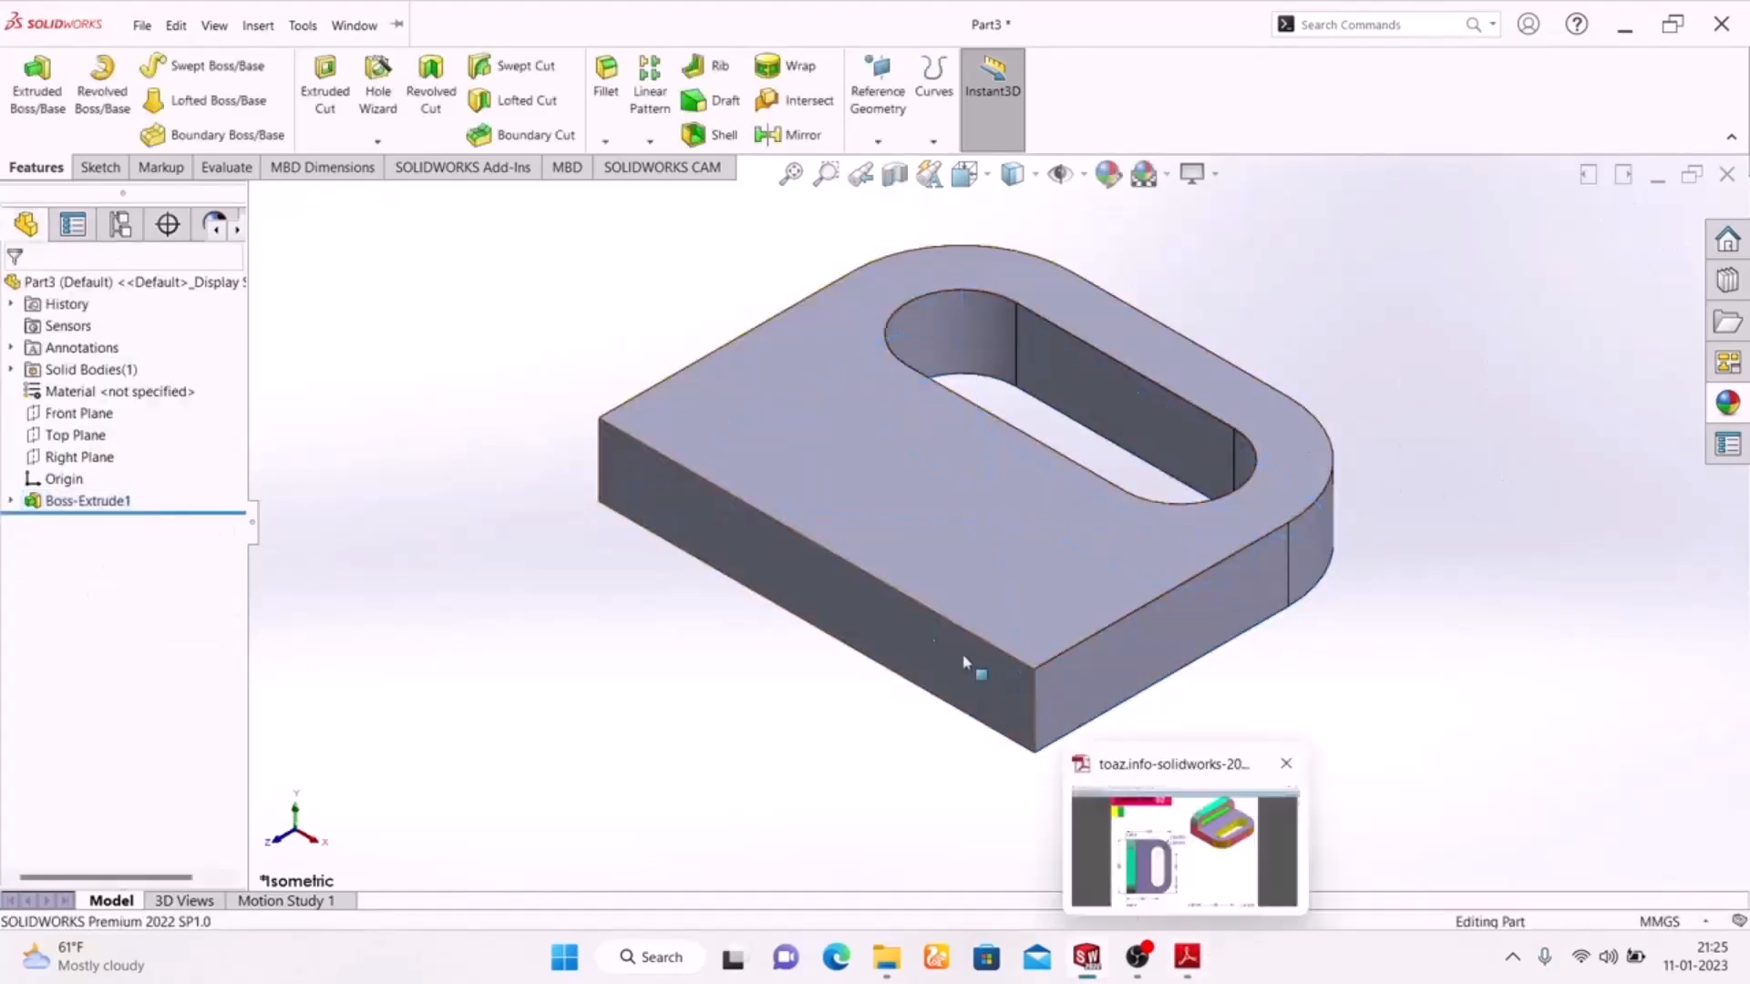
Step: Sketch a corner rectangle on the plate's straight front face, rising about 22 mm from its top edge across the full 120 mm width
{"action": "left_click", "coordinate": [854, 618]}
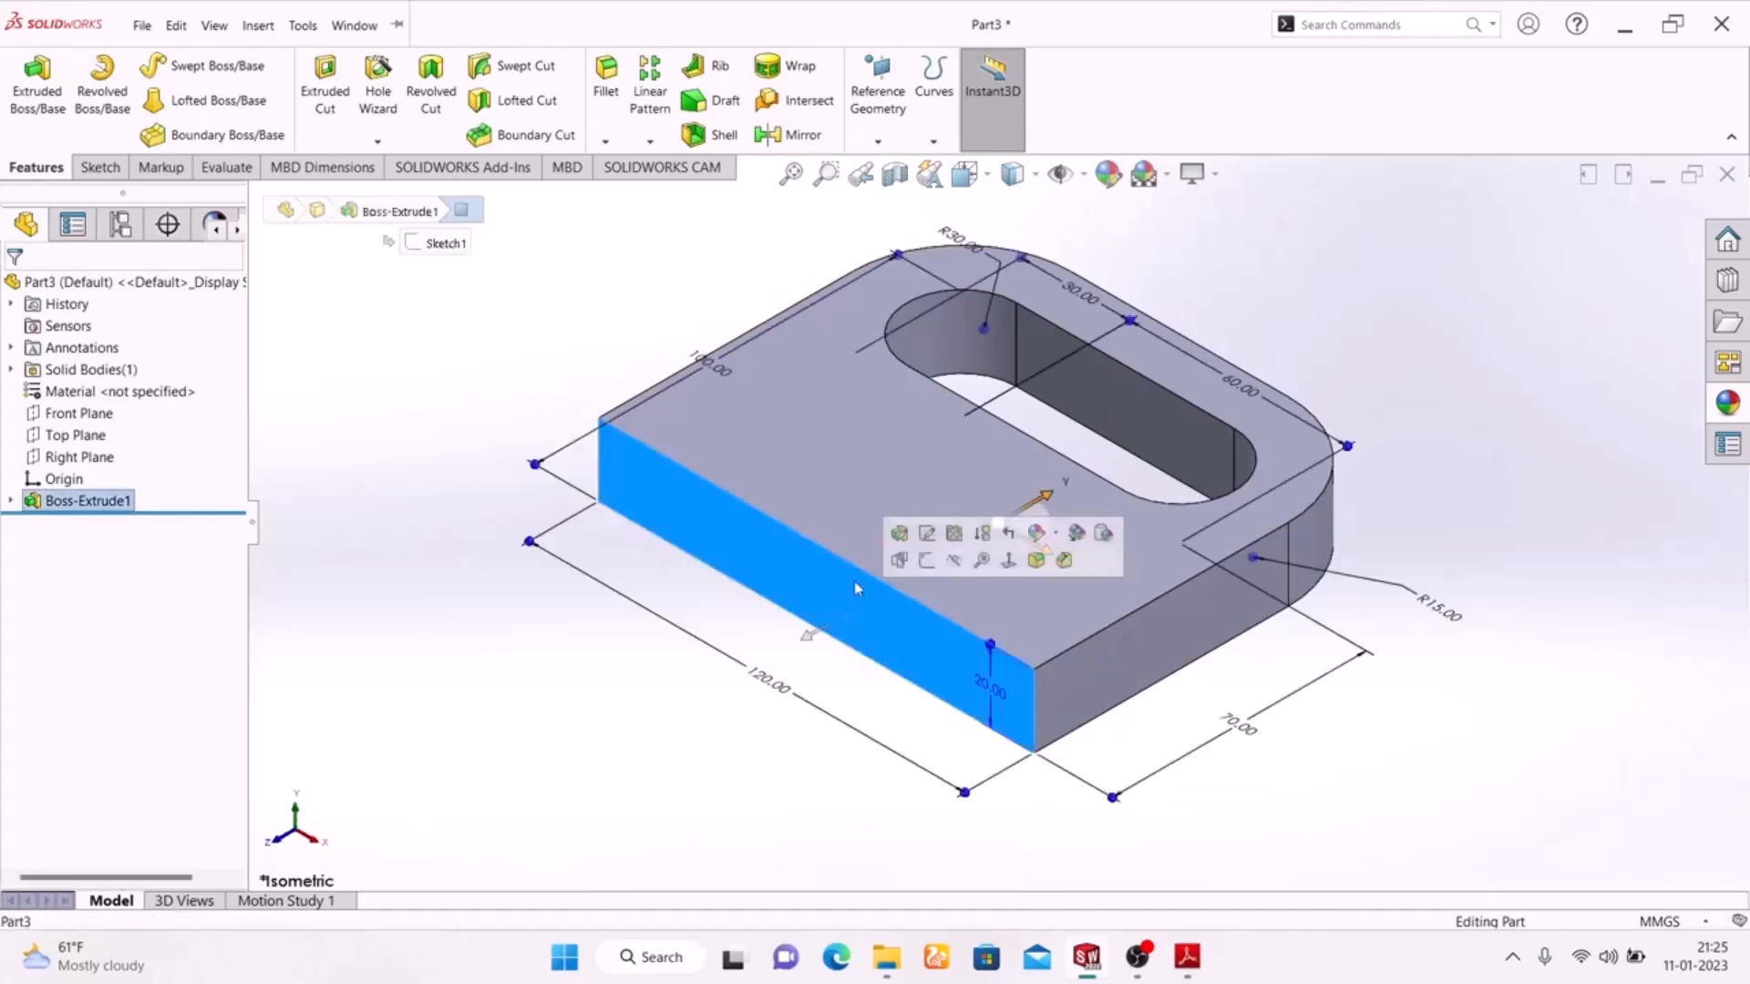
{"action": "left_click", "coordinate": [927, 561]}
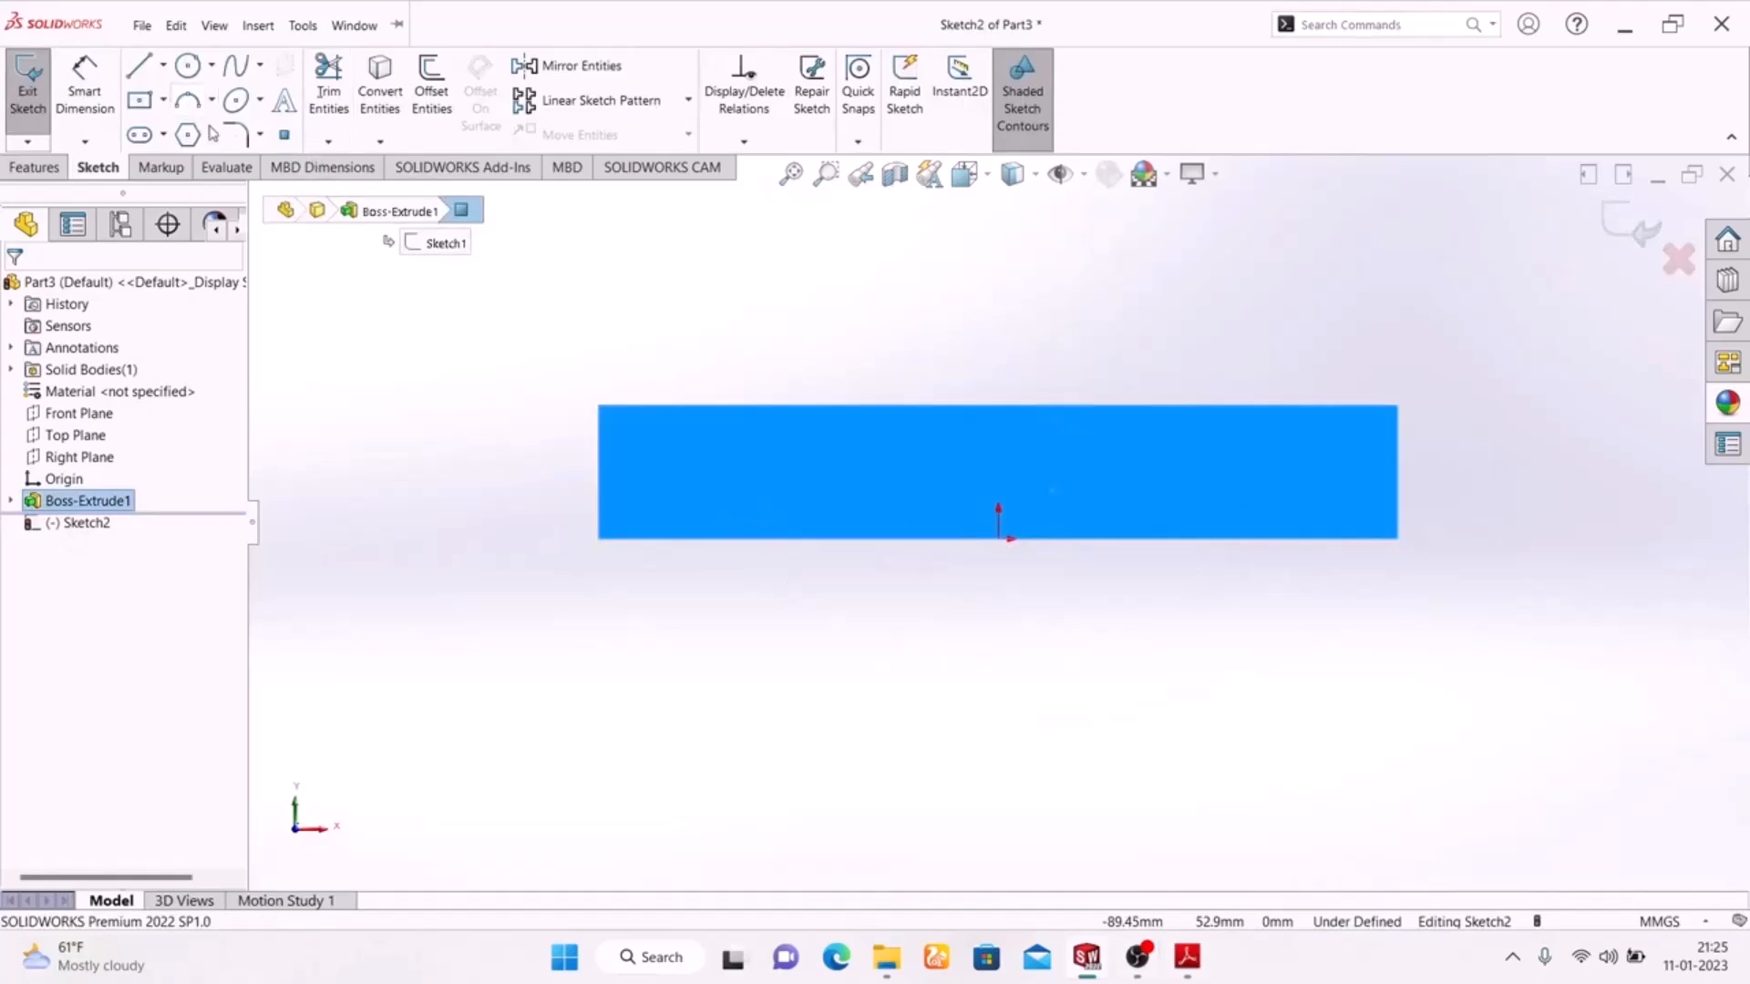
{"action": "left_click", "coordinate": [164, 101]}
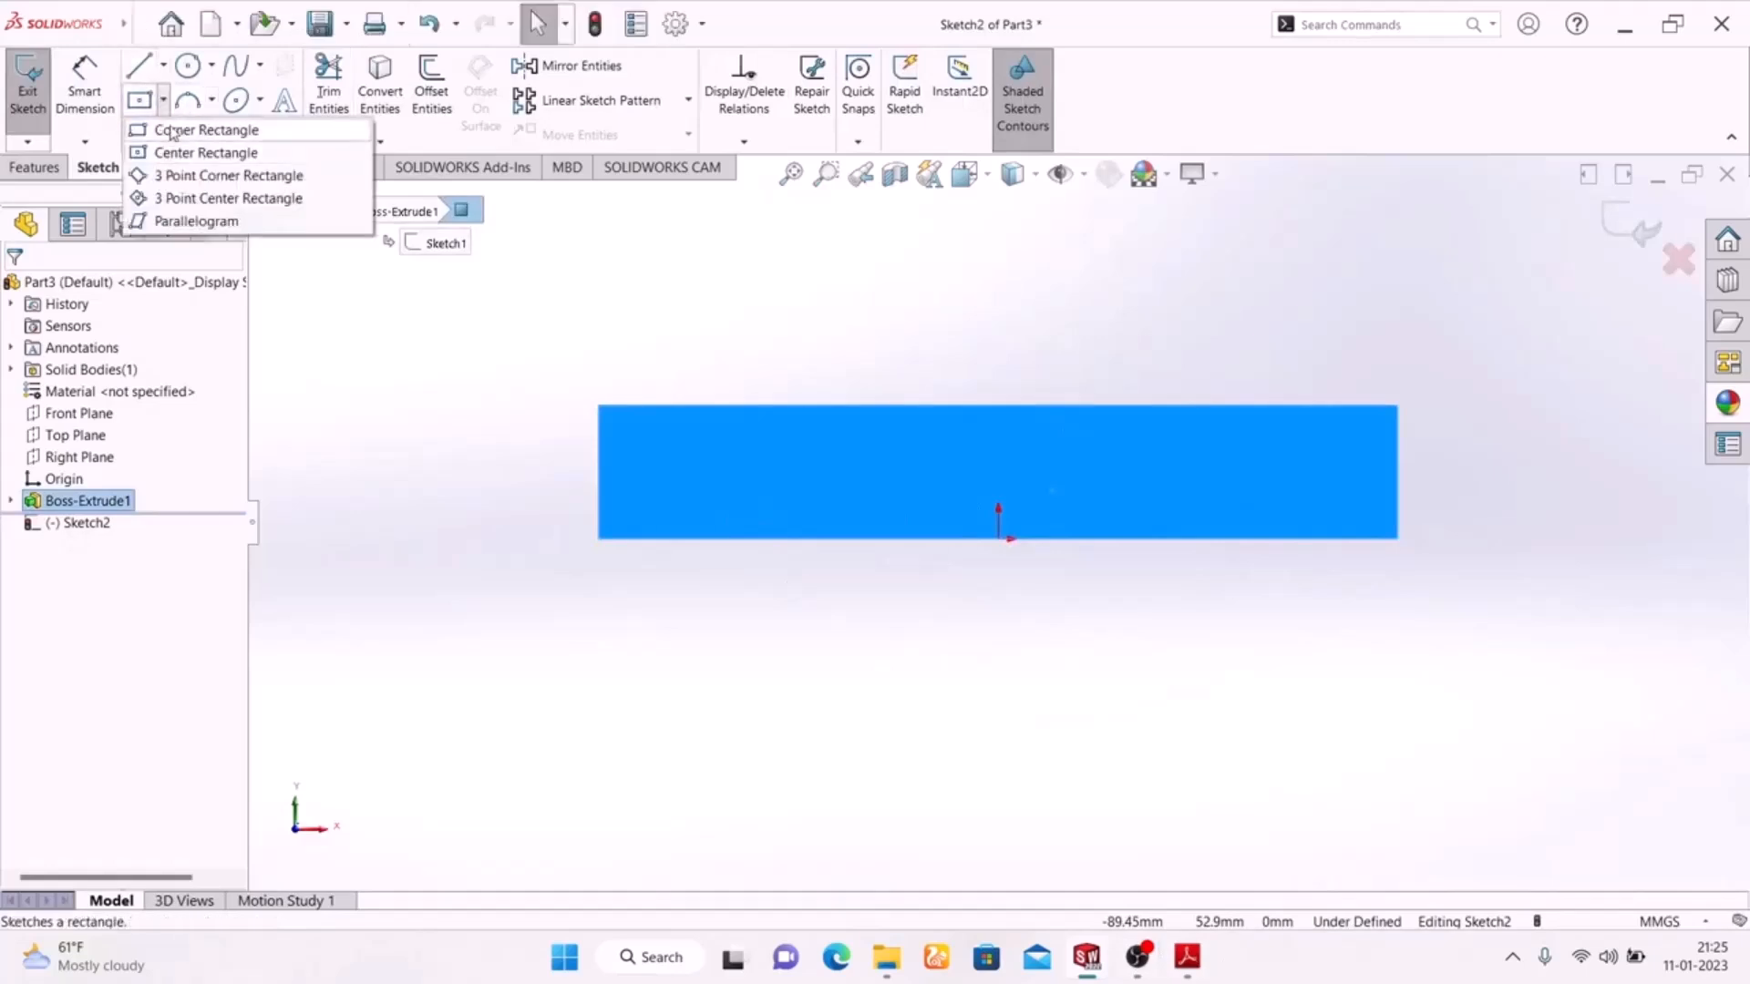
{"action": "left_click", "coordinate": [205, 128]}
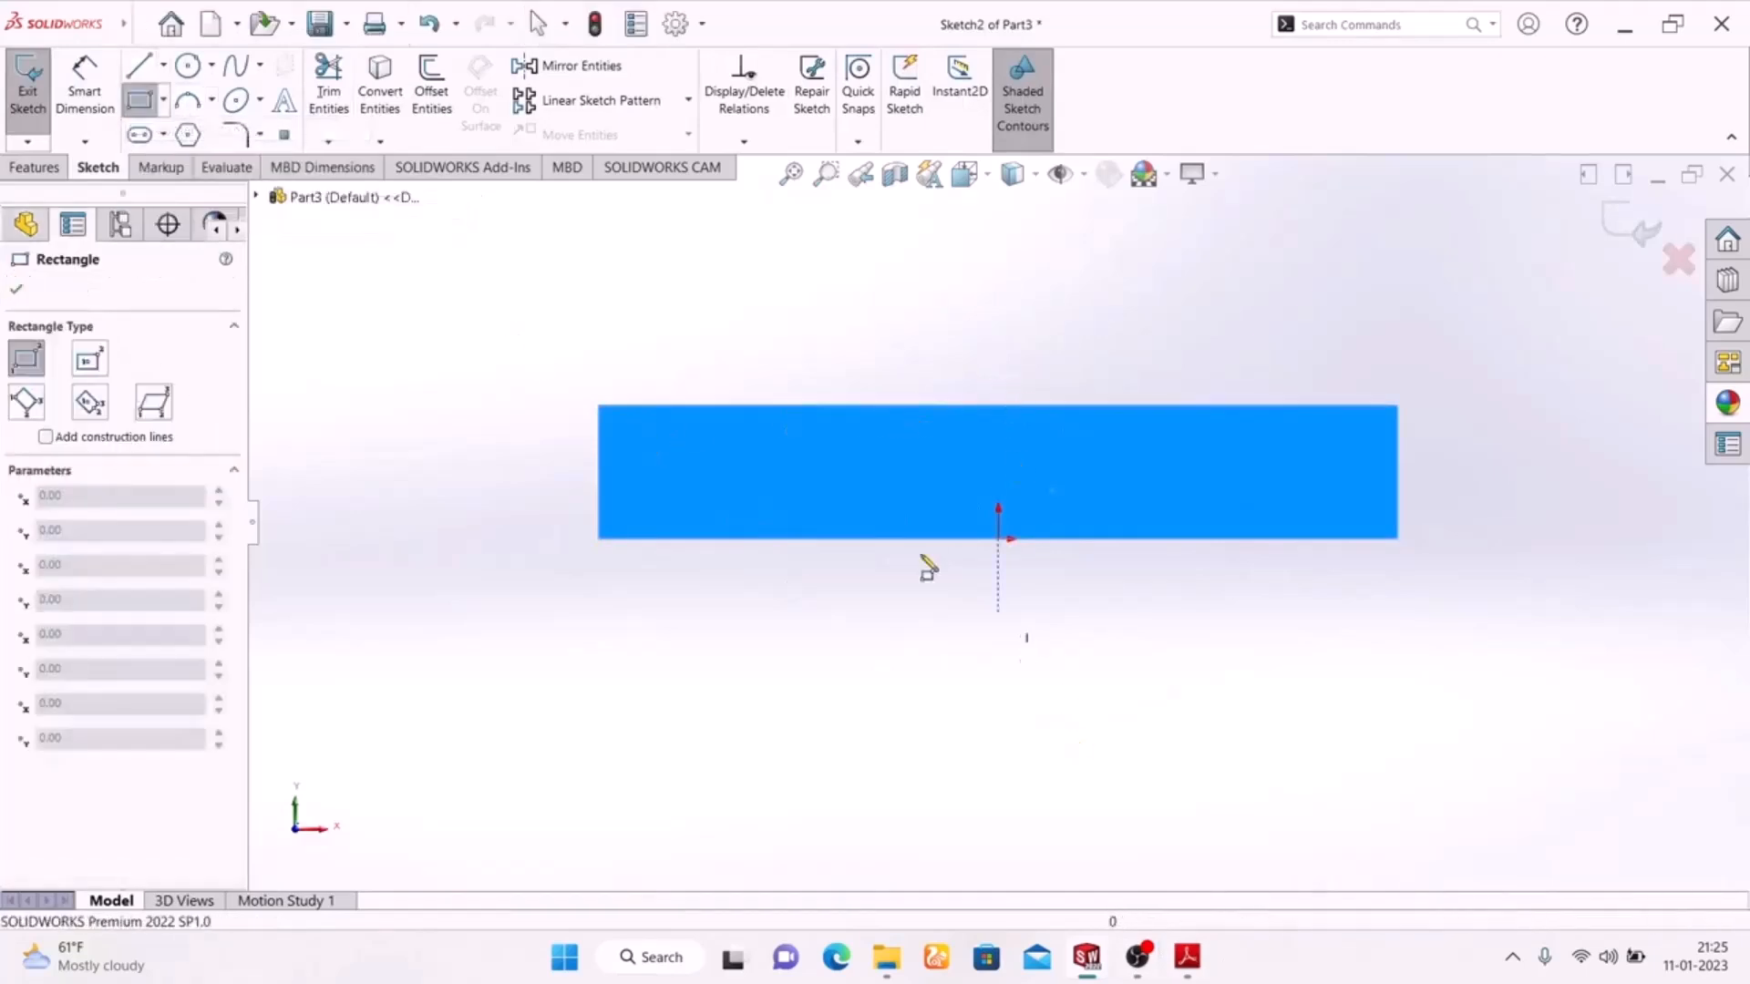
{"action": "left_click", "coordinate": [602, 408]}
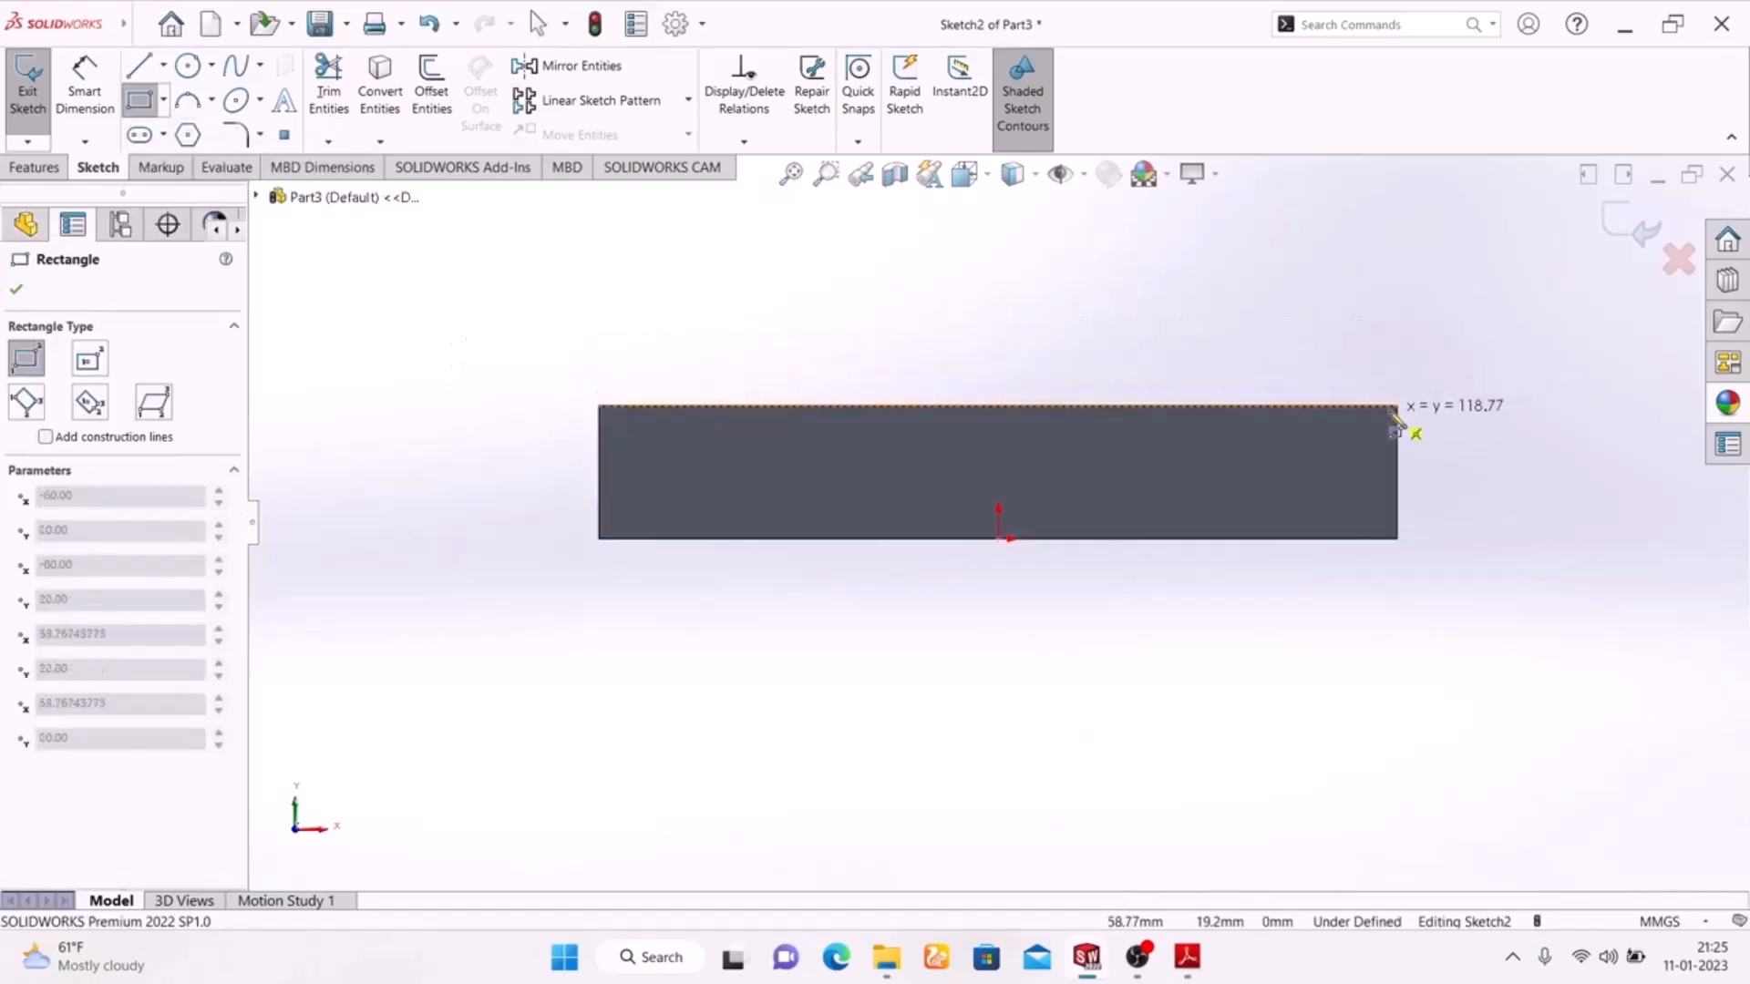
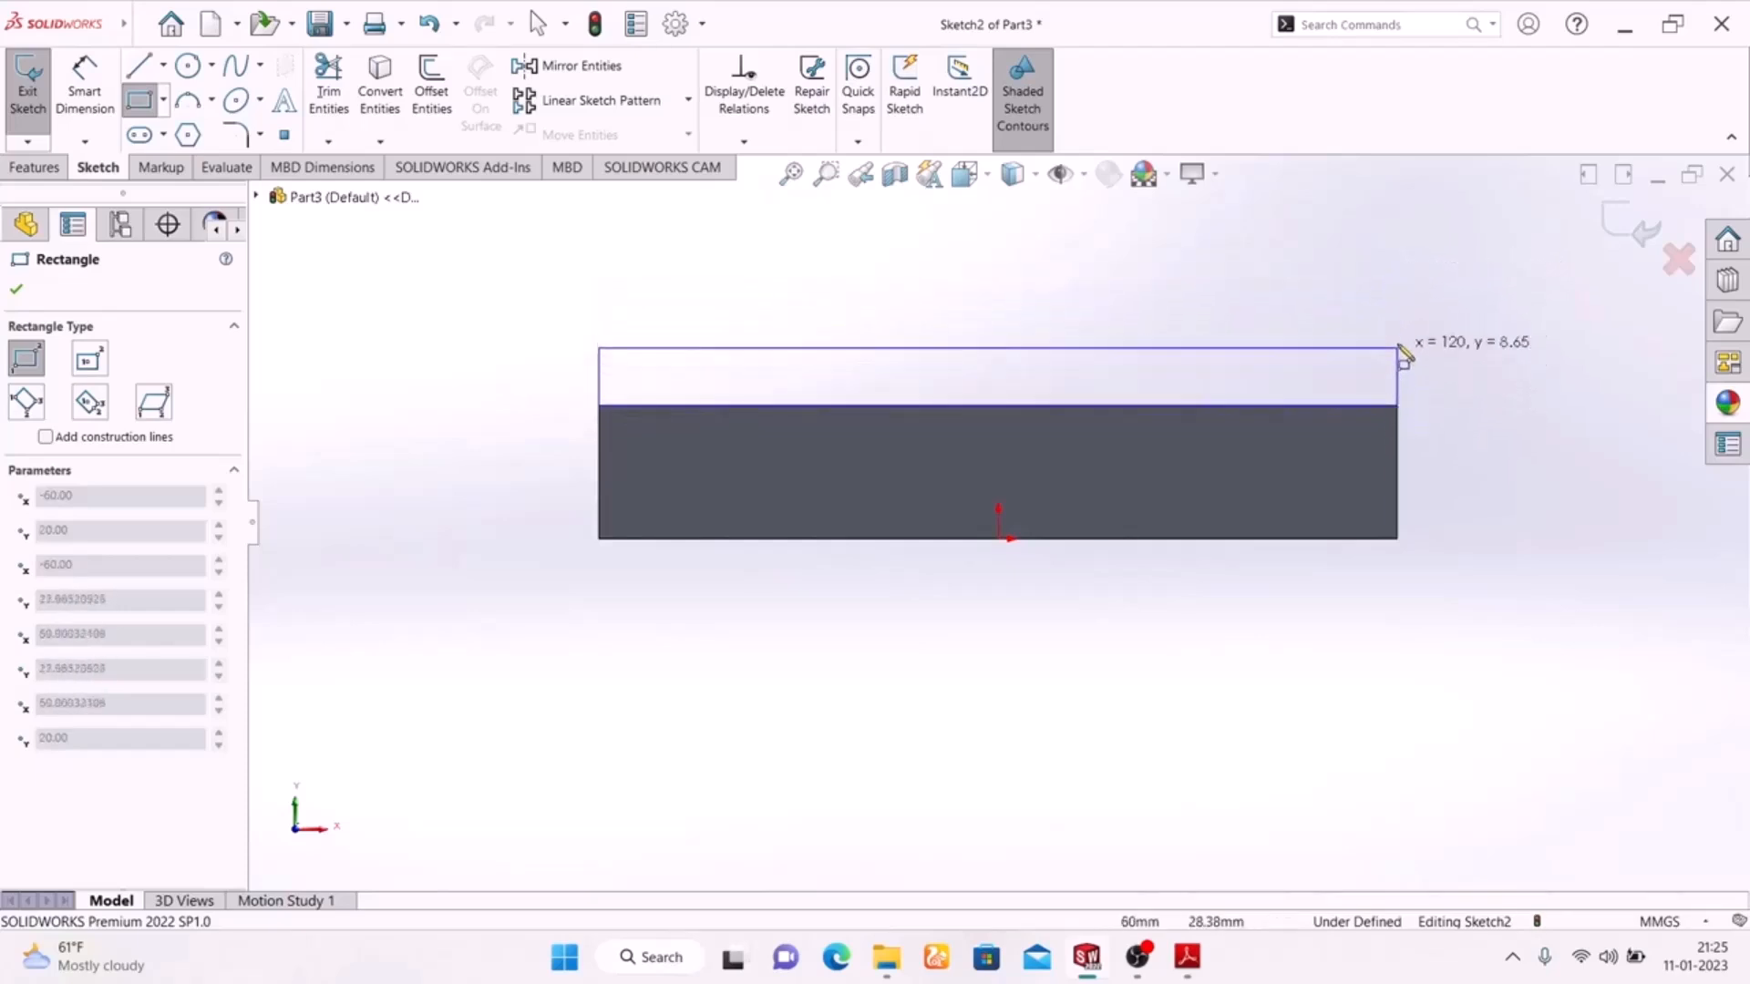
{"action": "left_click", "coordinate": [1399, 261]}
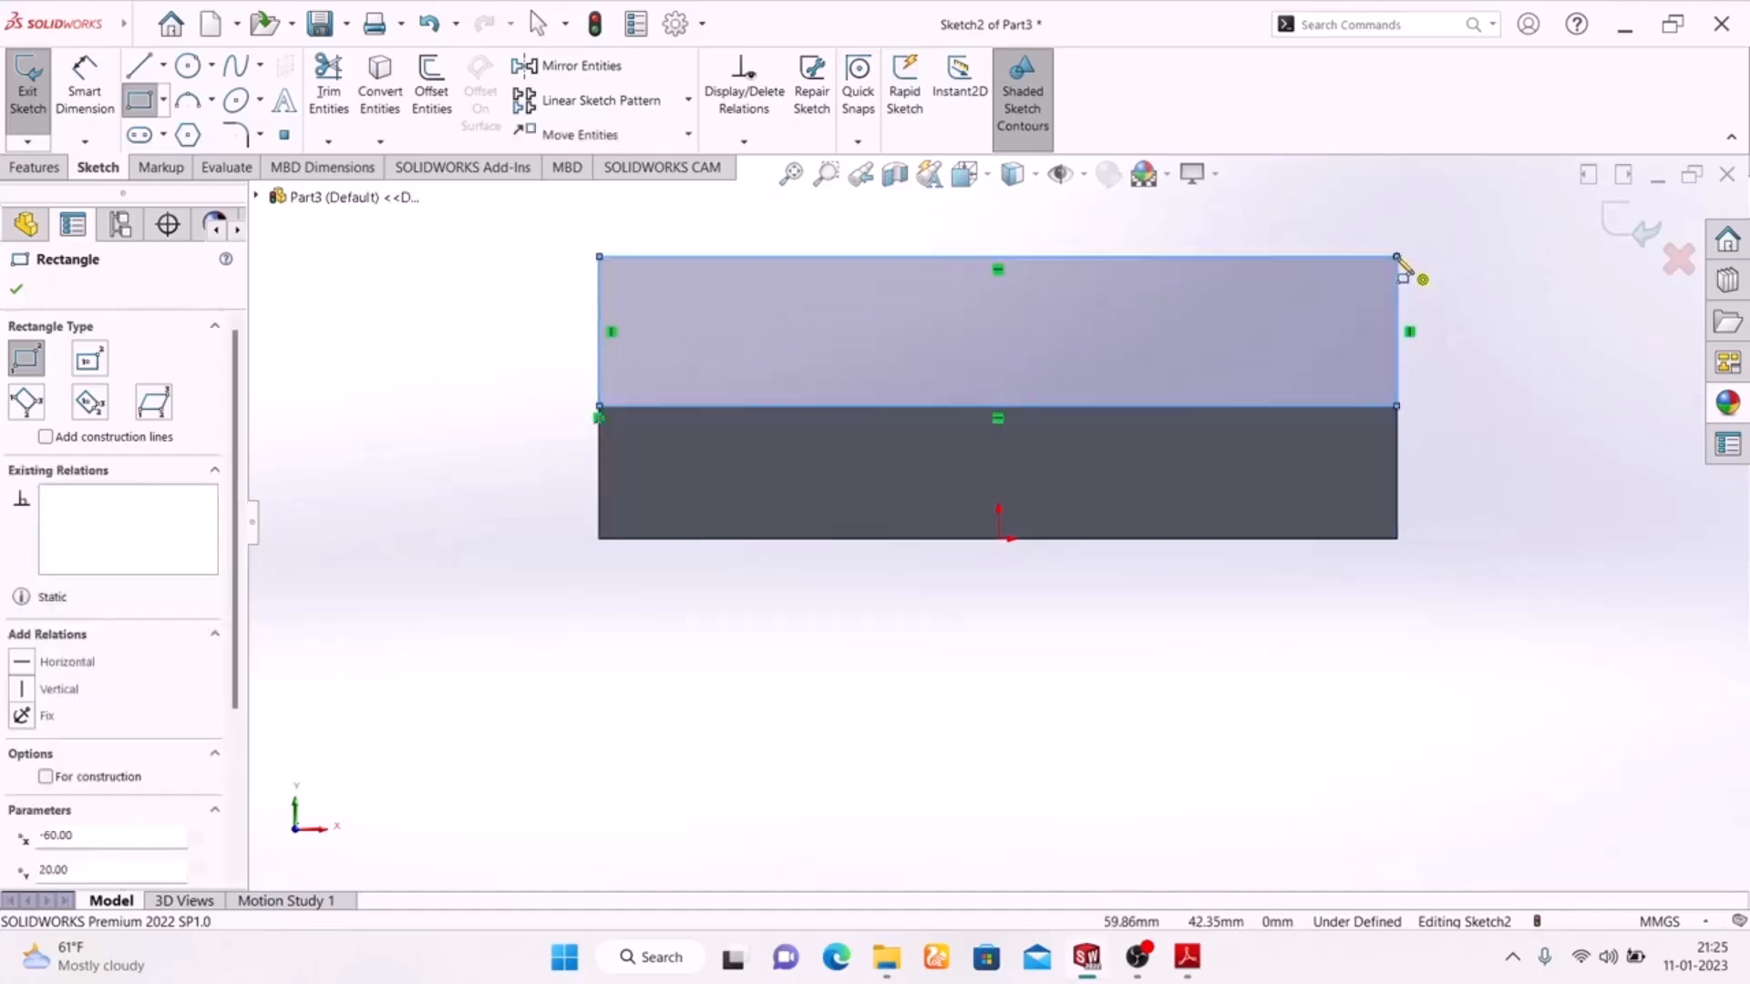
{"action": "right_click", "coordinate": [1516, 343]}
{"action": "left_click", "coordinate": [1540, 350]}
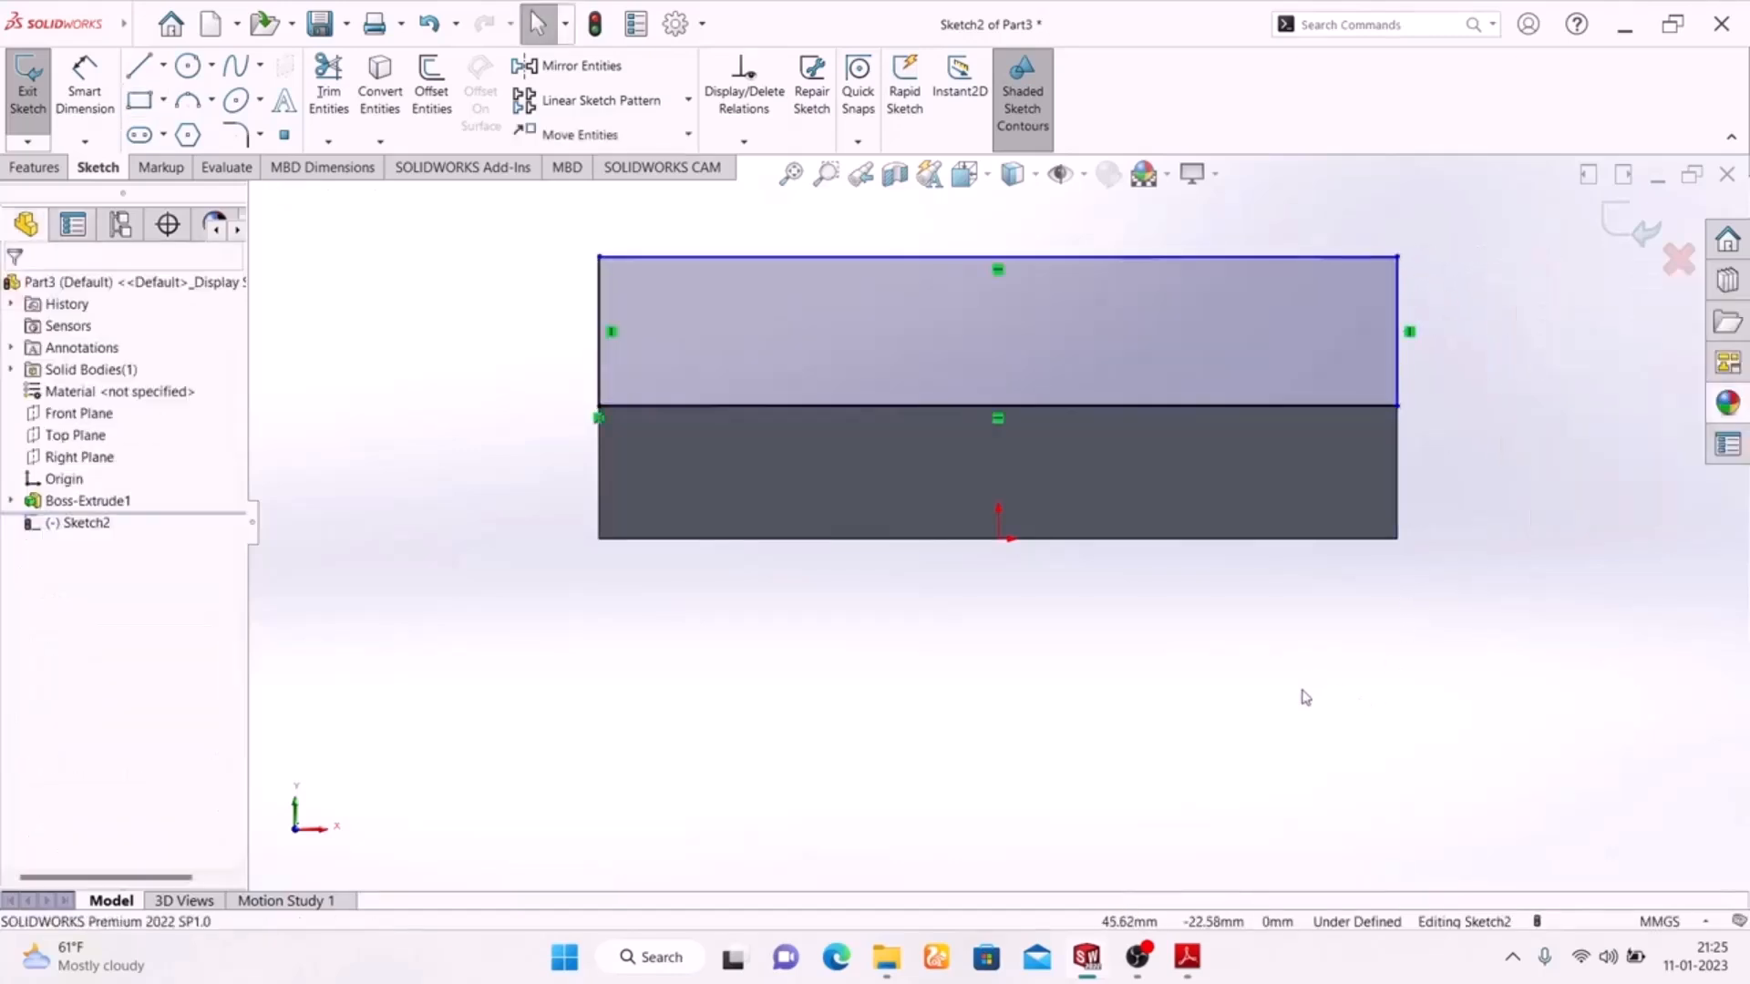
Step: Check the upright flange's height in the Exercise-02 PDF and dimension the rectangle's vertical side at 30 mm
{"action": "left_click", "coordinate": [89, 103]}
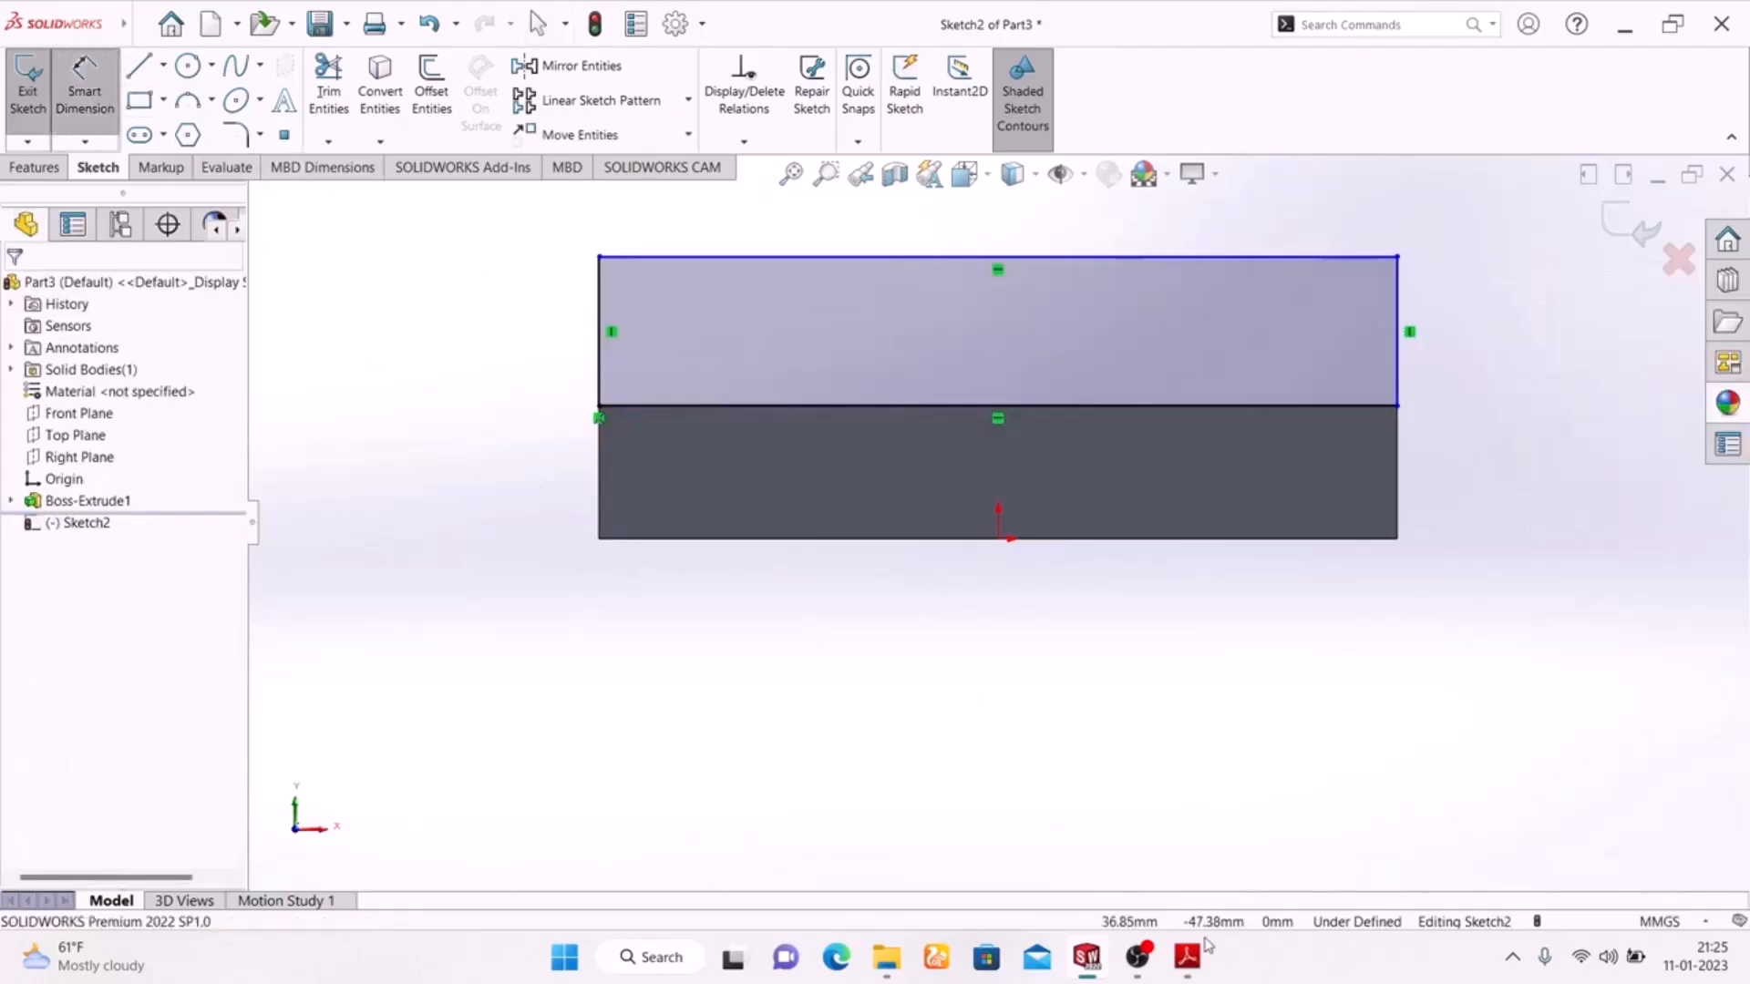
{"action": "left_click", "coordinate": [1177, 968]}
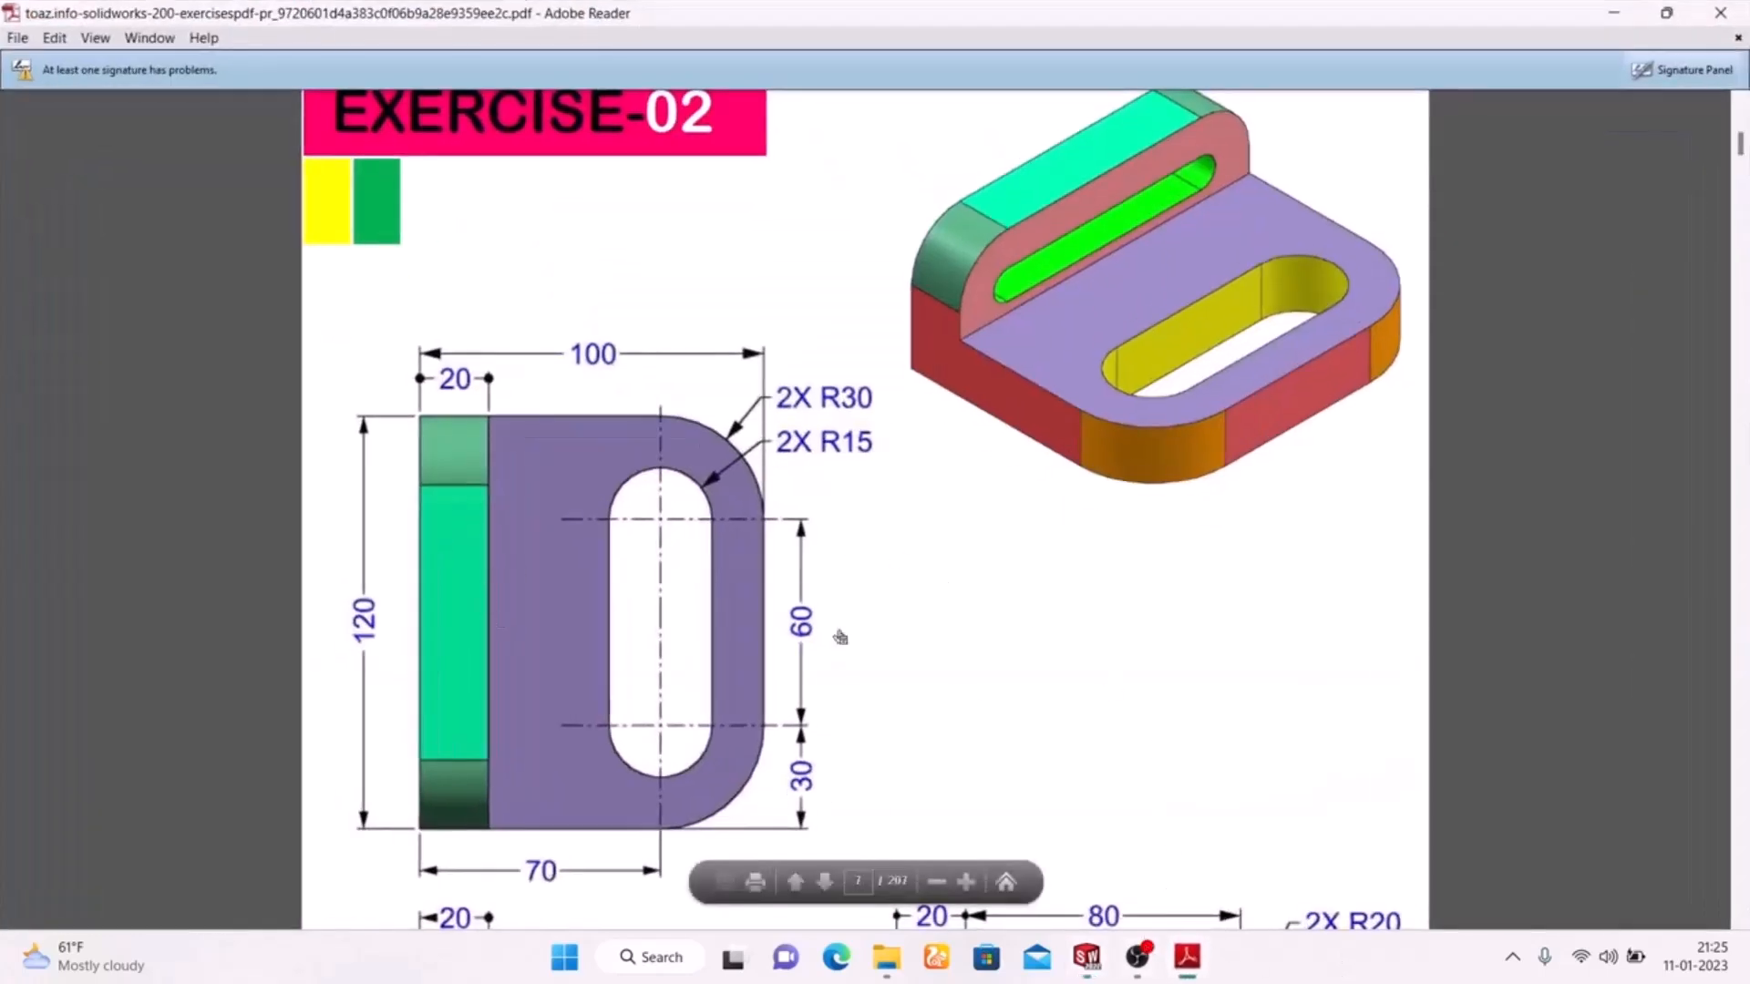
{"action": "scroll", "coordinate": [840, 637], "scroll_direction": "down", "scroll_amount": 5}
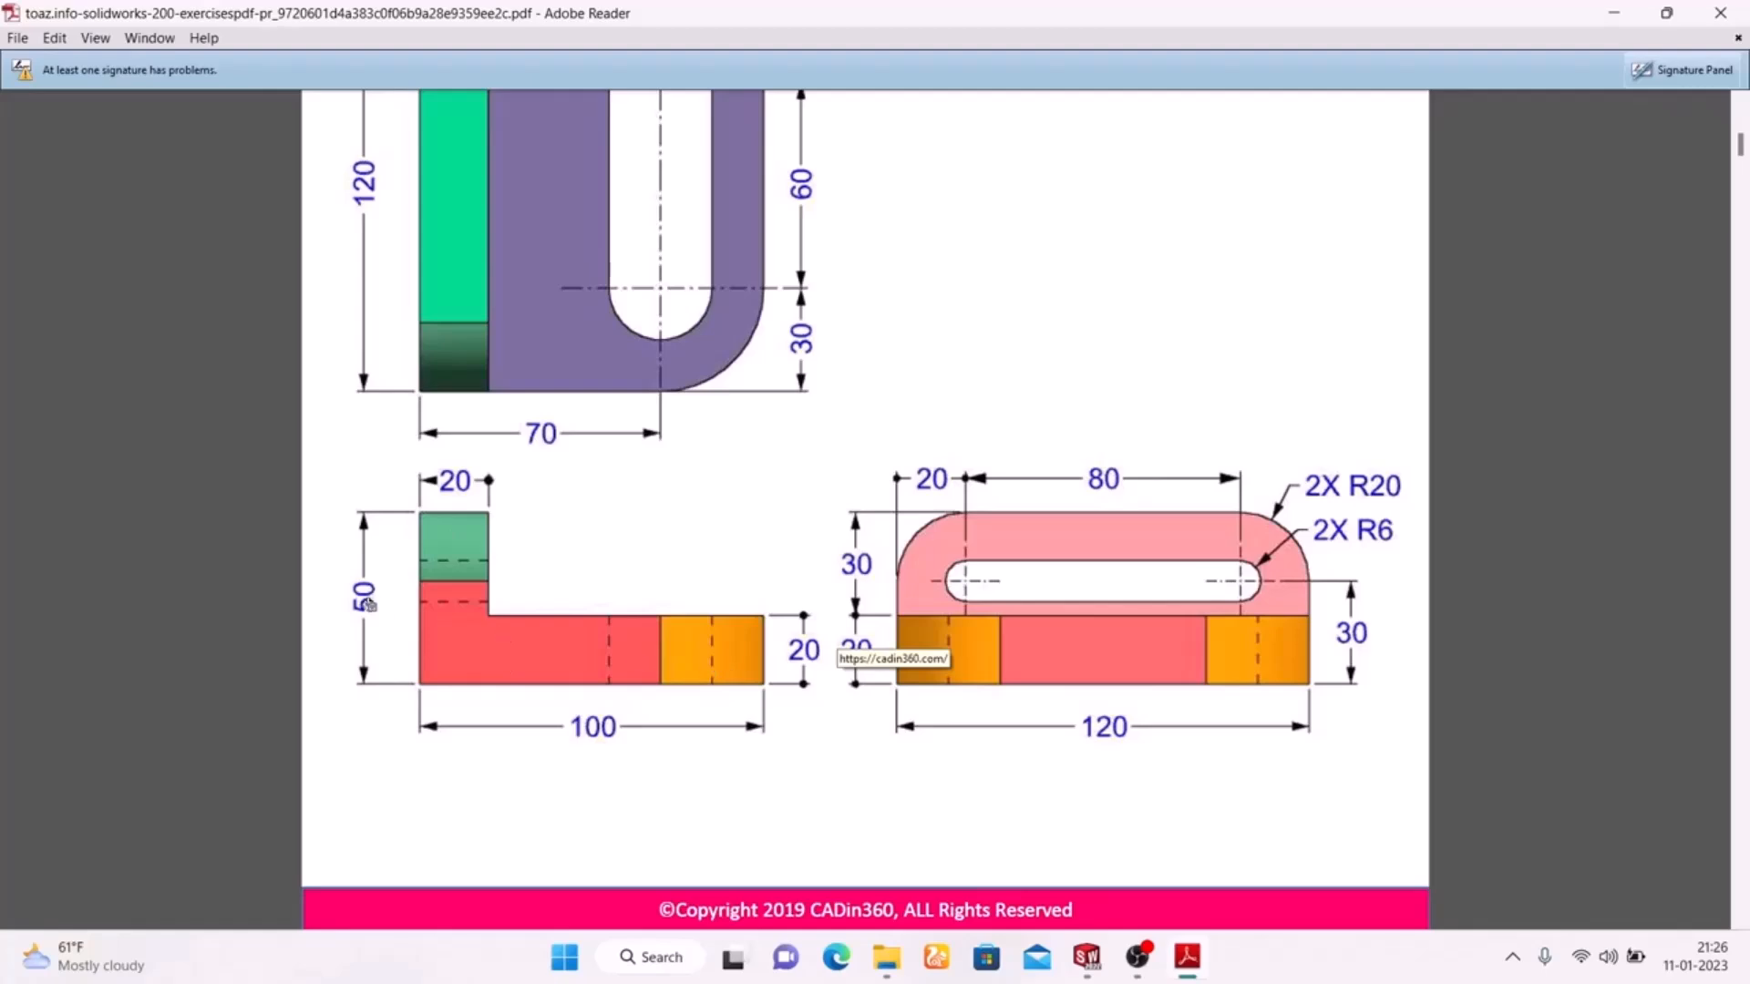
{"action": "scroll", "coordinate": [383, 601], "scroll_direction": "up", "scroll_amount": 5}
{"action": "scroll", "coordinate": [409, 584], "scroll_direction": "down", "scroll_amount": 3}
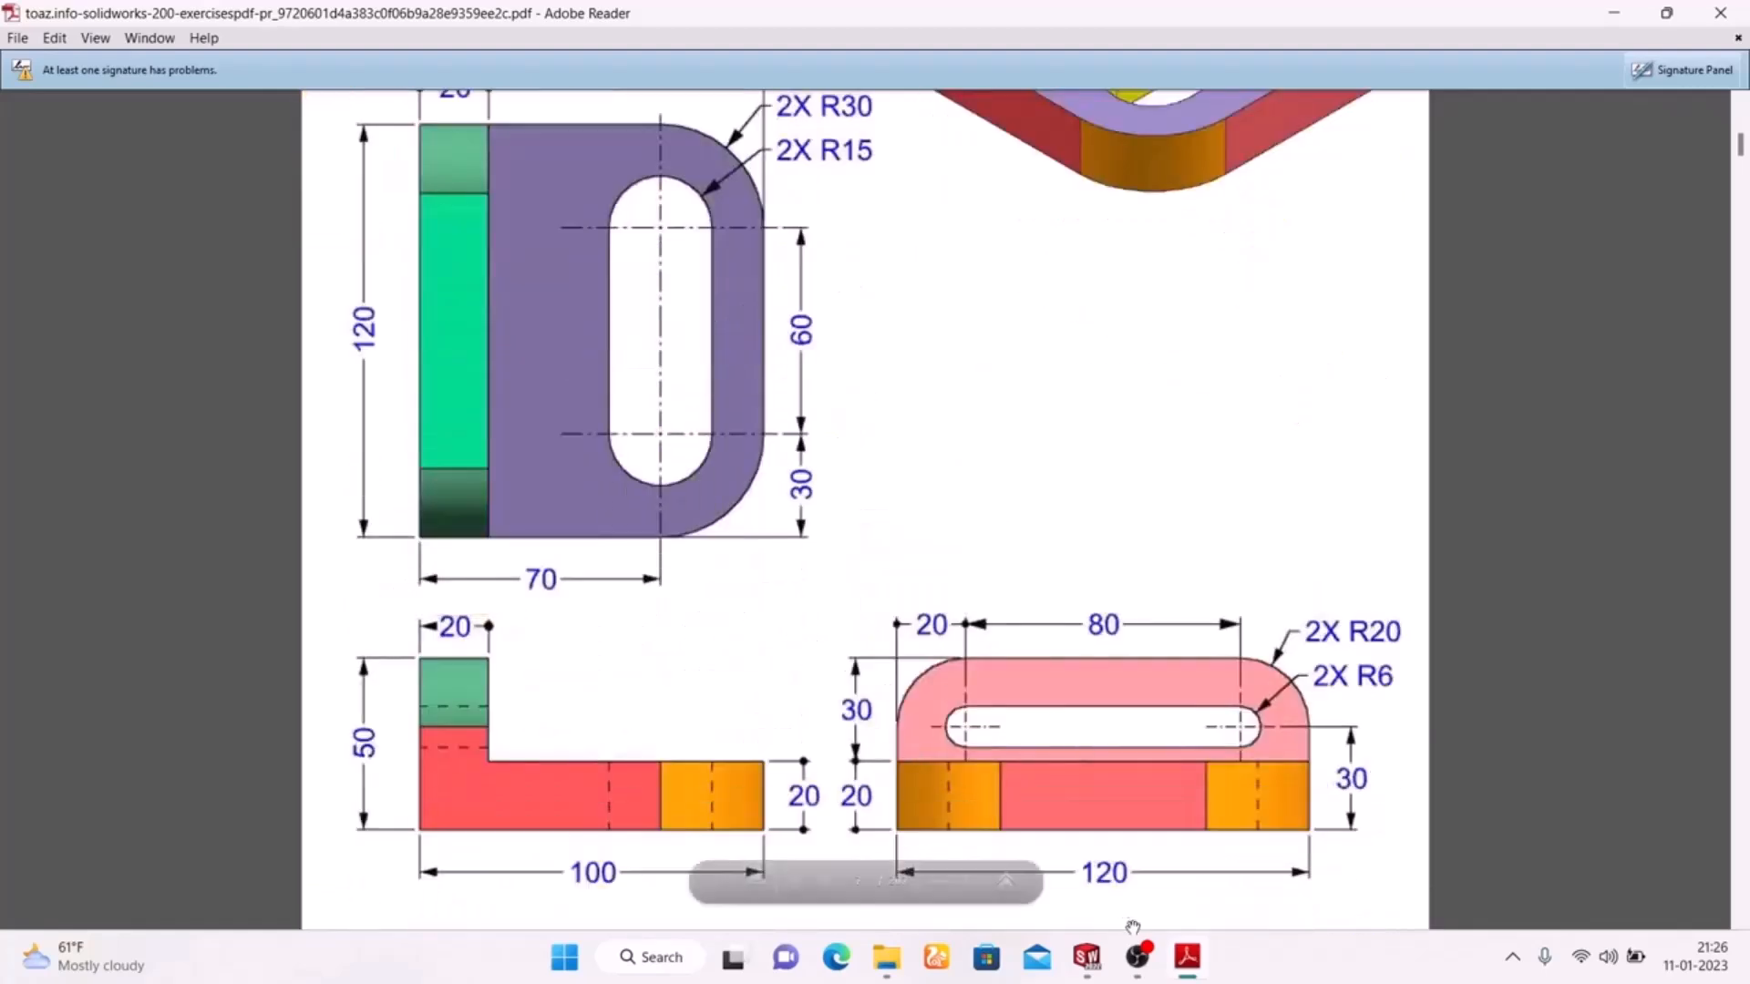
{"action": "left_click", "coordinate": [1185, 957]}
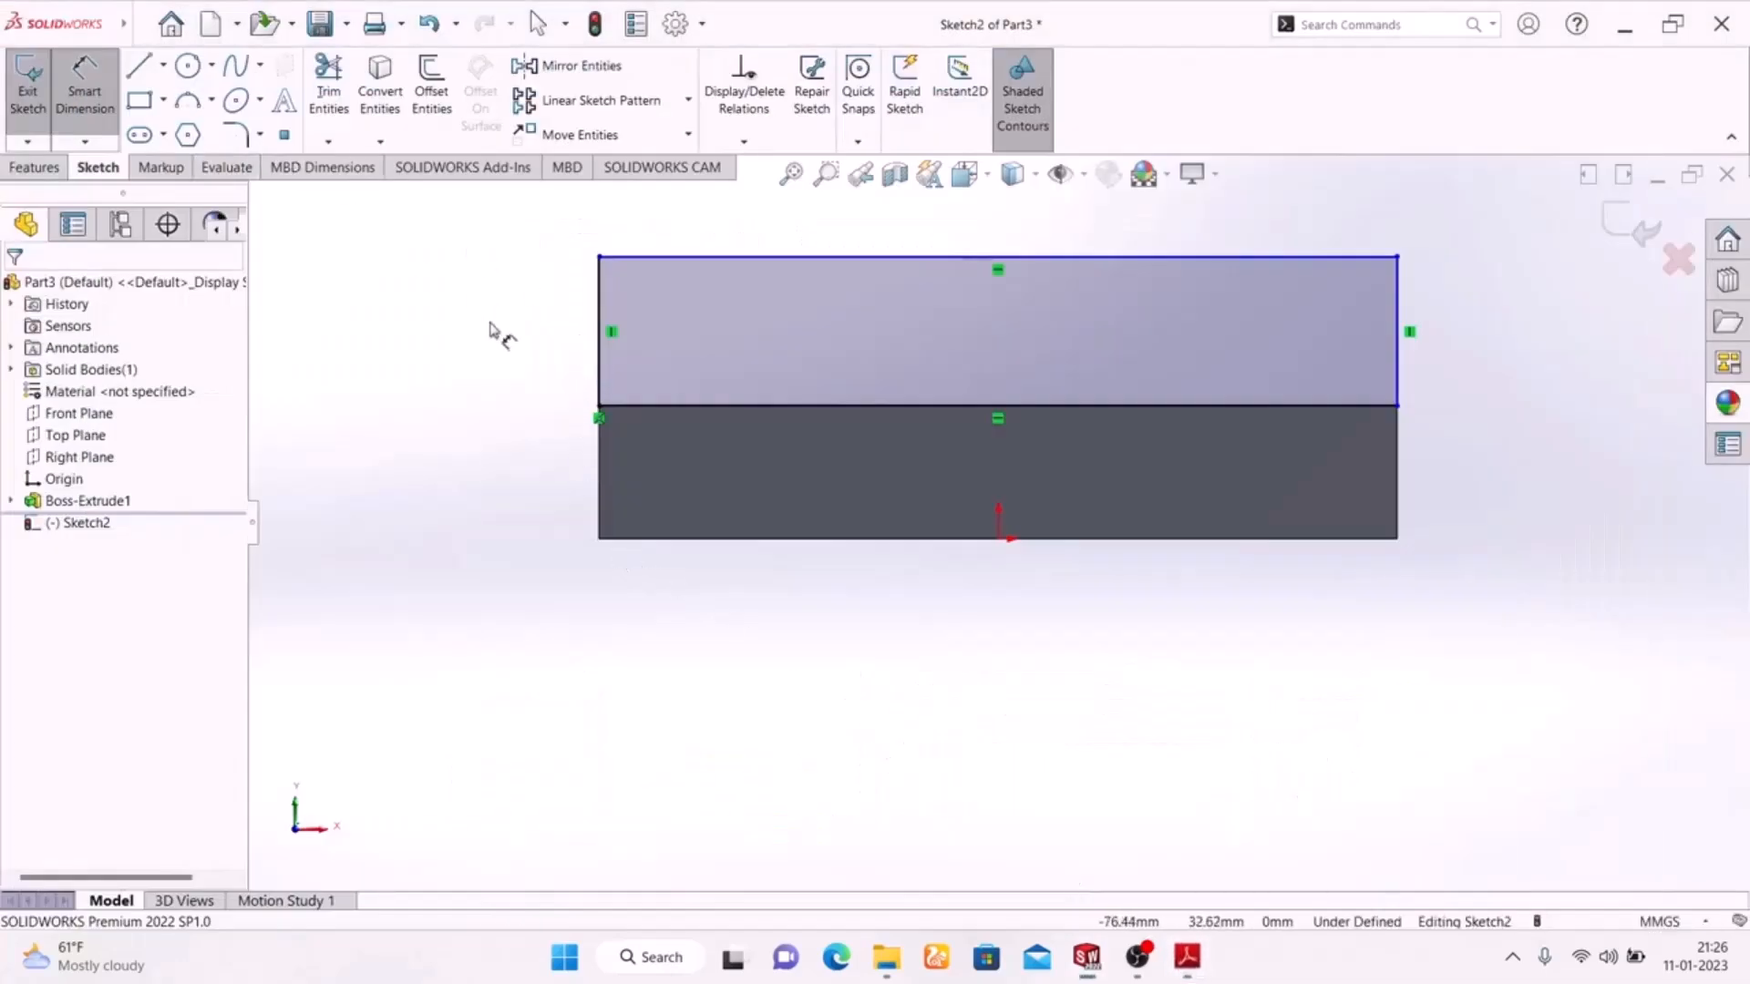
{"action": "left_click", "coordinate": [600, 366]}
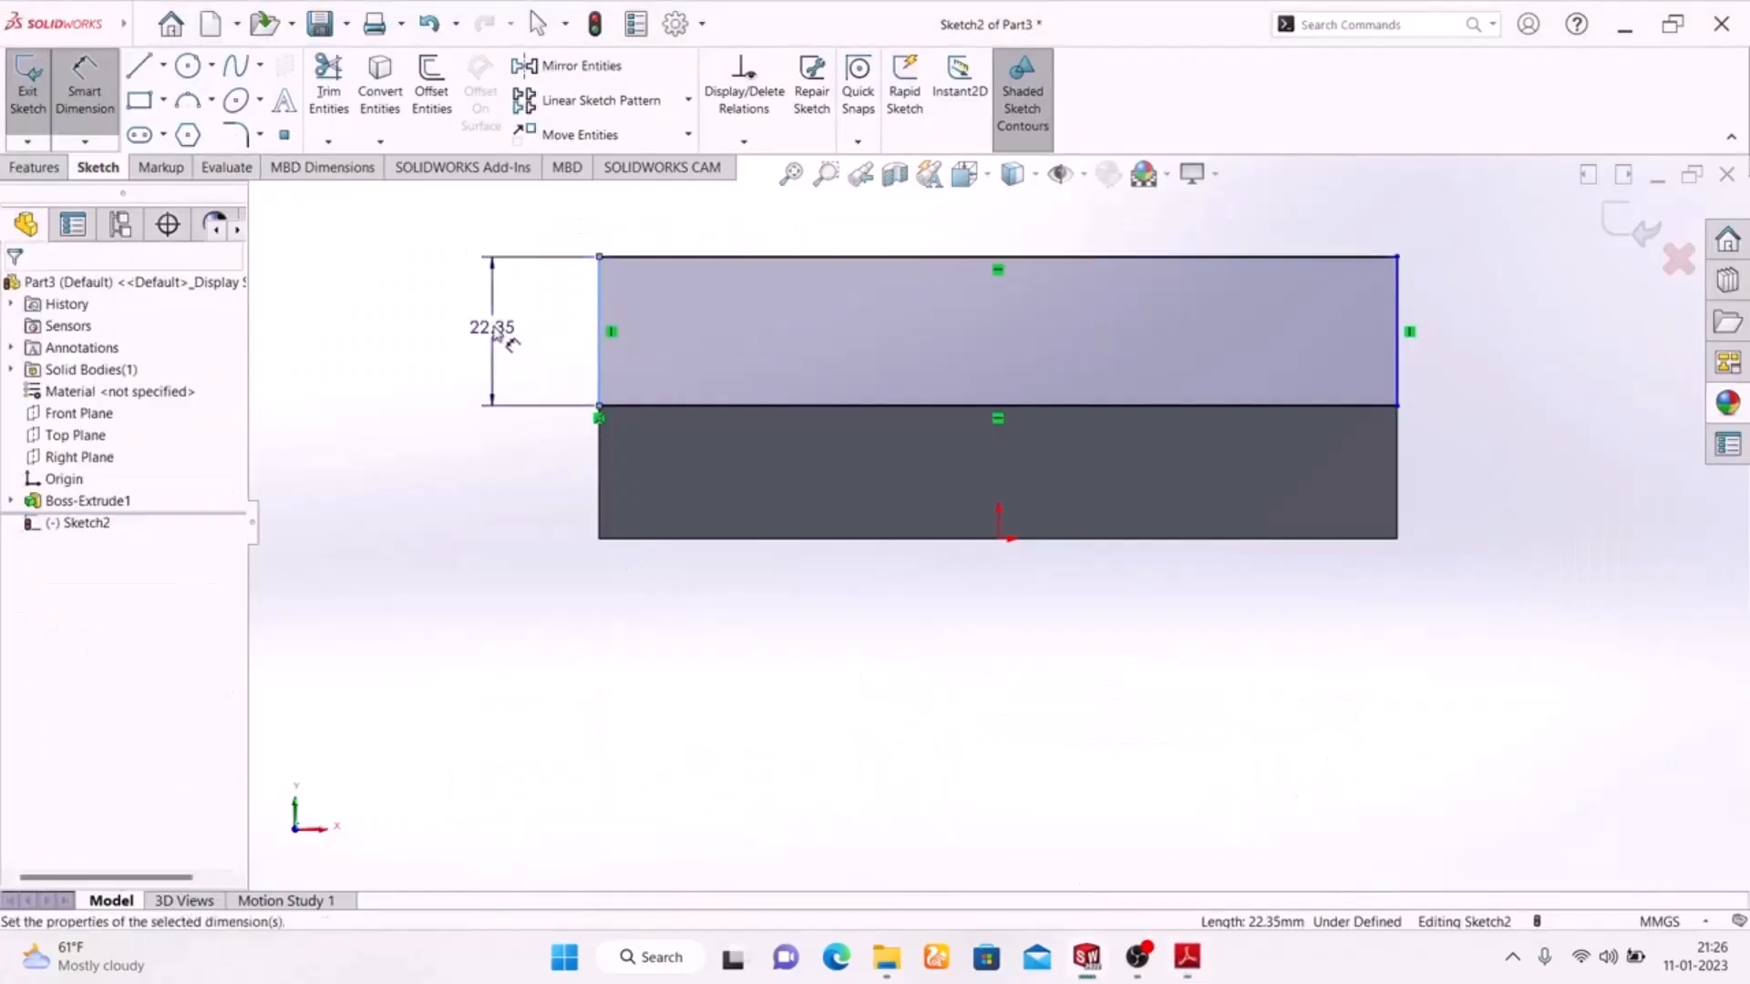
{"action": "left_click", "coordinate": [503, 343]}
{"action": "type", "text": "30"}
{"action": "key", "text": "Return"}
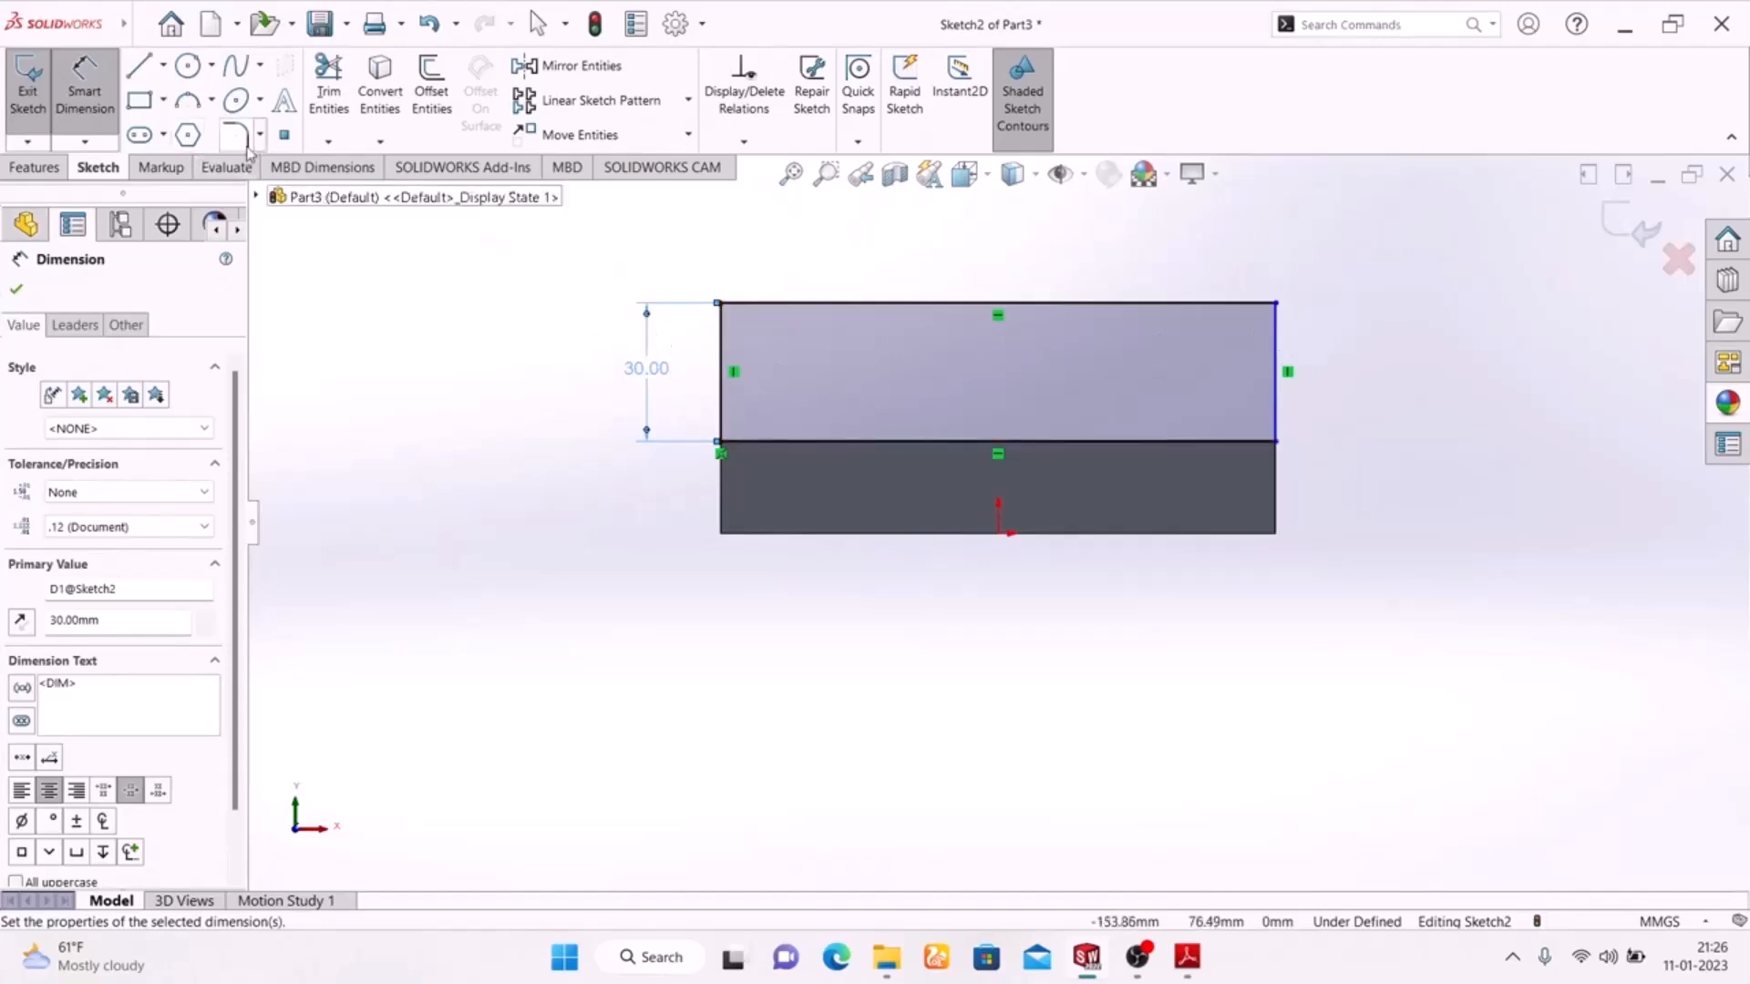
Step: Round both upper corners of the flange rectangle with 20 mm sketch fillets, checking the radius in the PDF drawing
{"action": "left_click", "coordinate": [235, 135]}
{"action": "left_click", "coordinate": [1194, 961]}
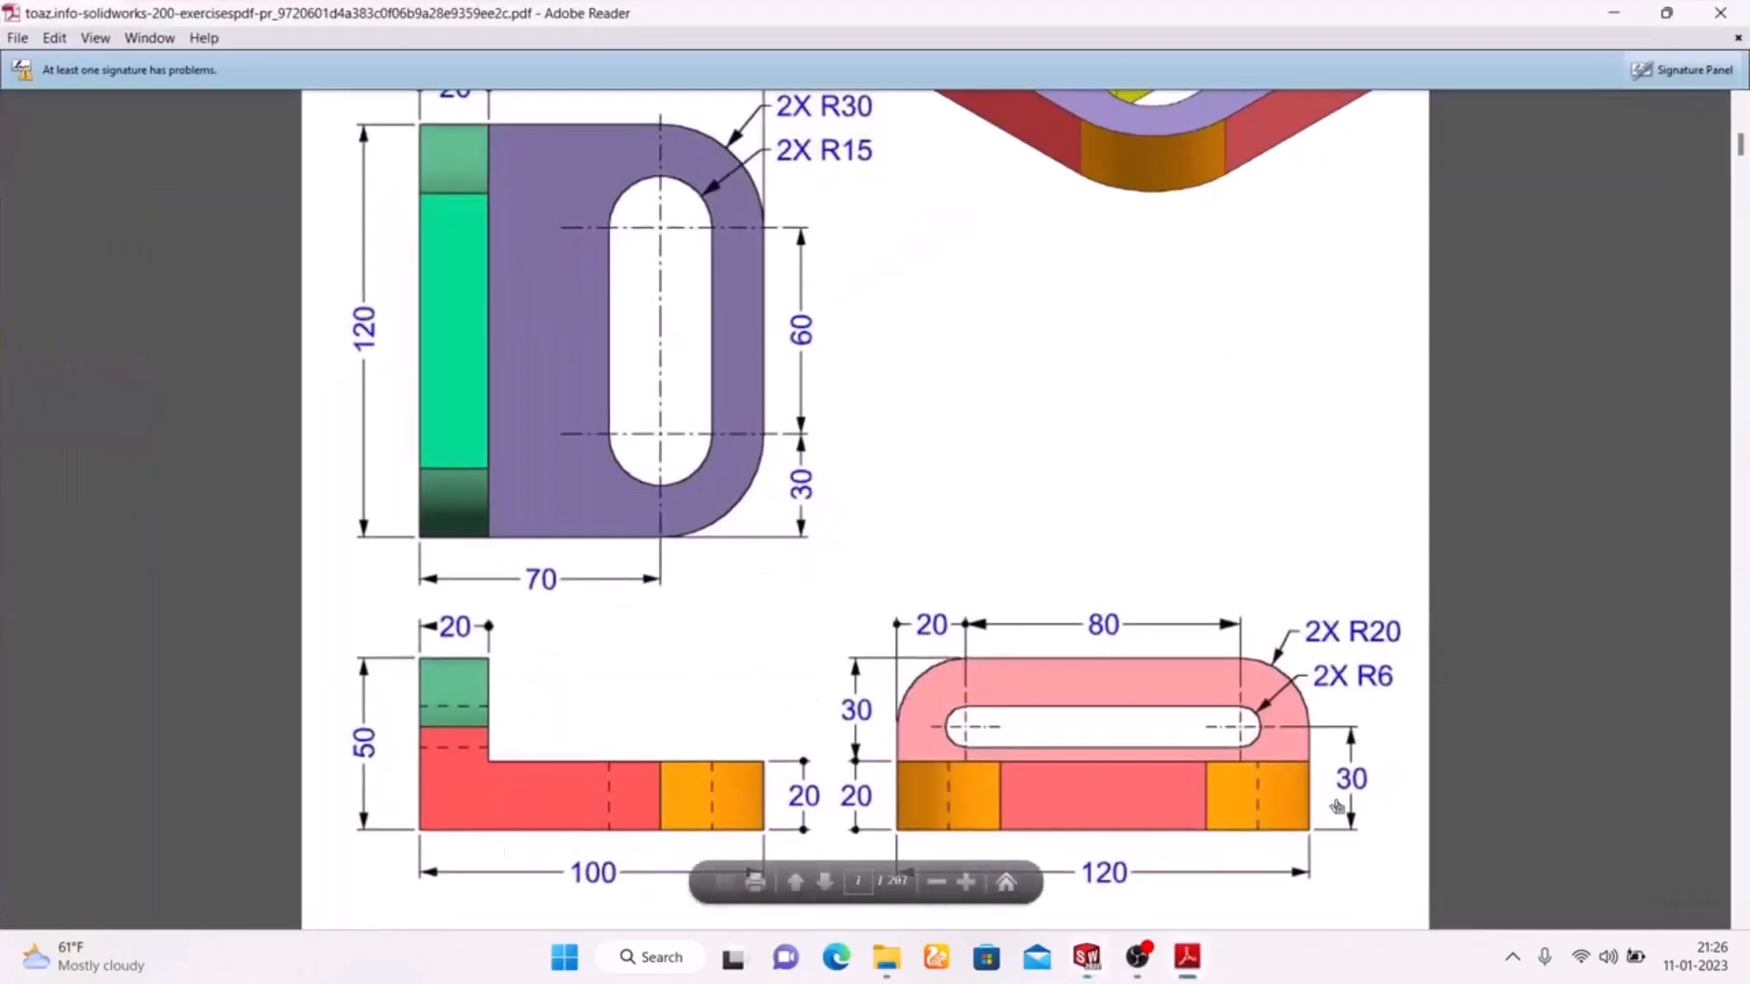
{"action": "left_click", "coordinate": [1186, 957]}
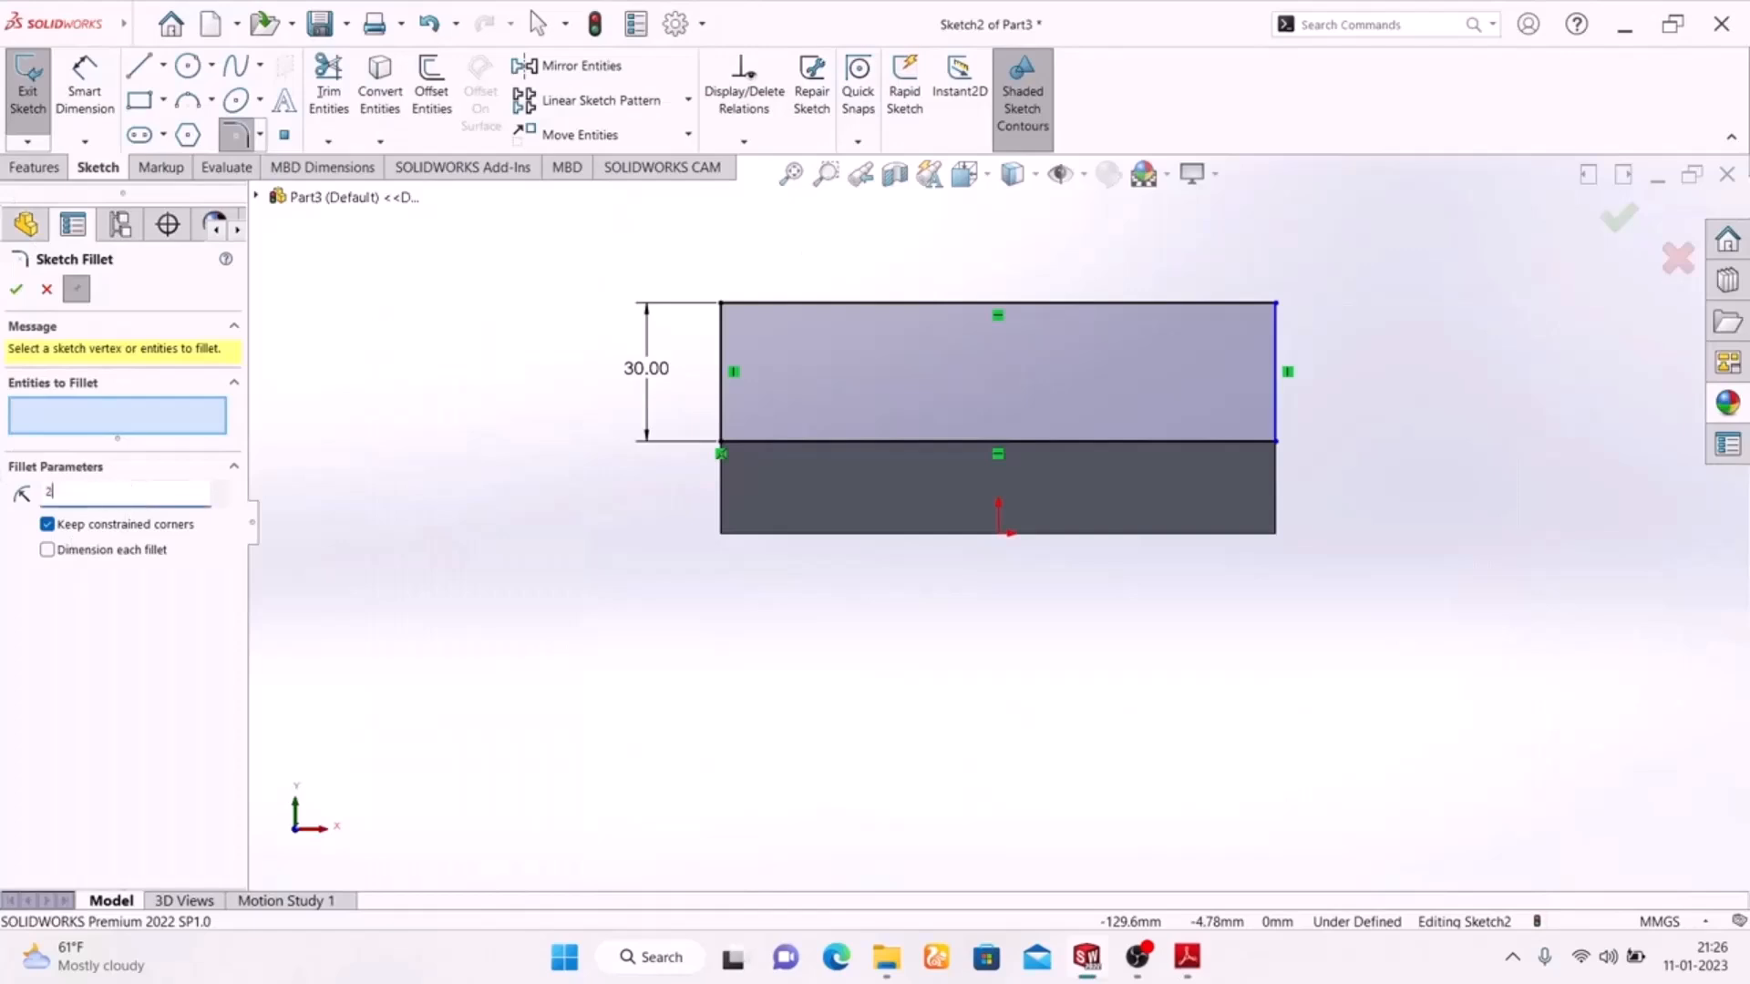
{"action": "left_click", "coordinate": [722, 306]}
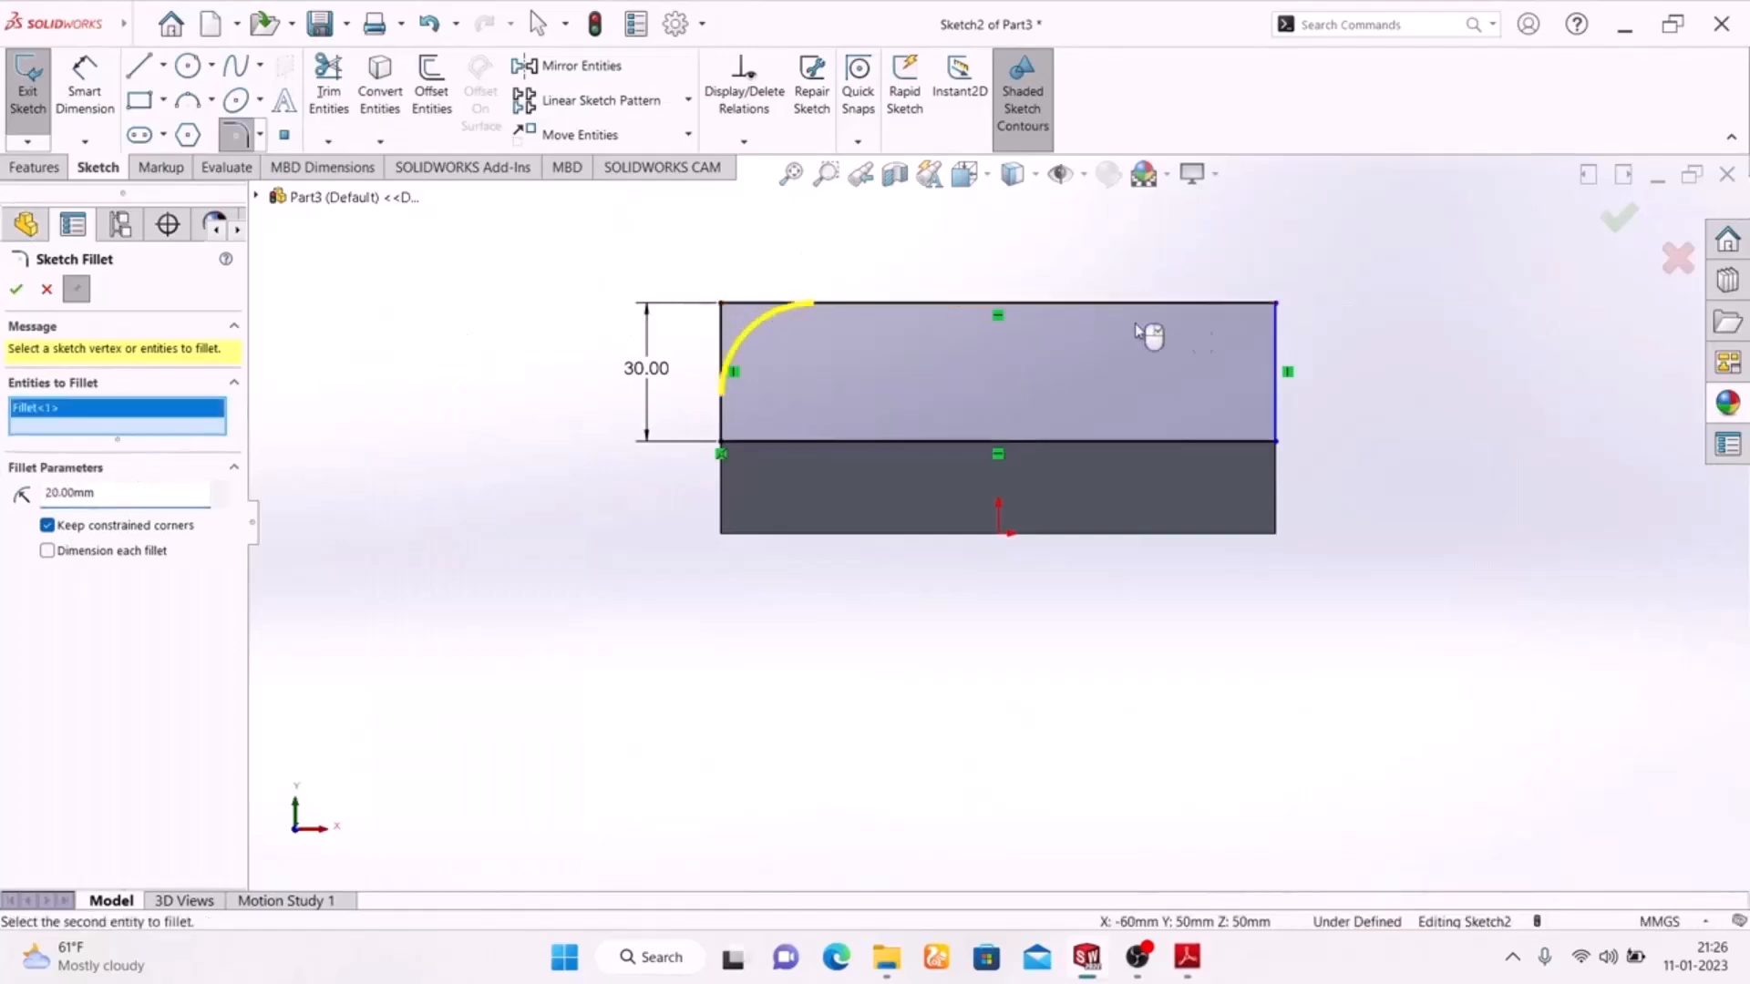
{"action": "left_click", "coordinate": [1273, 307]}
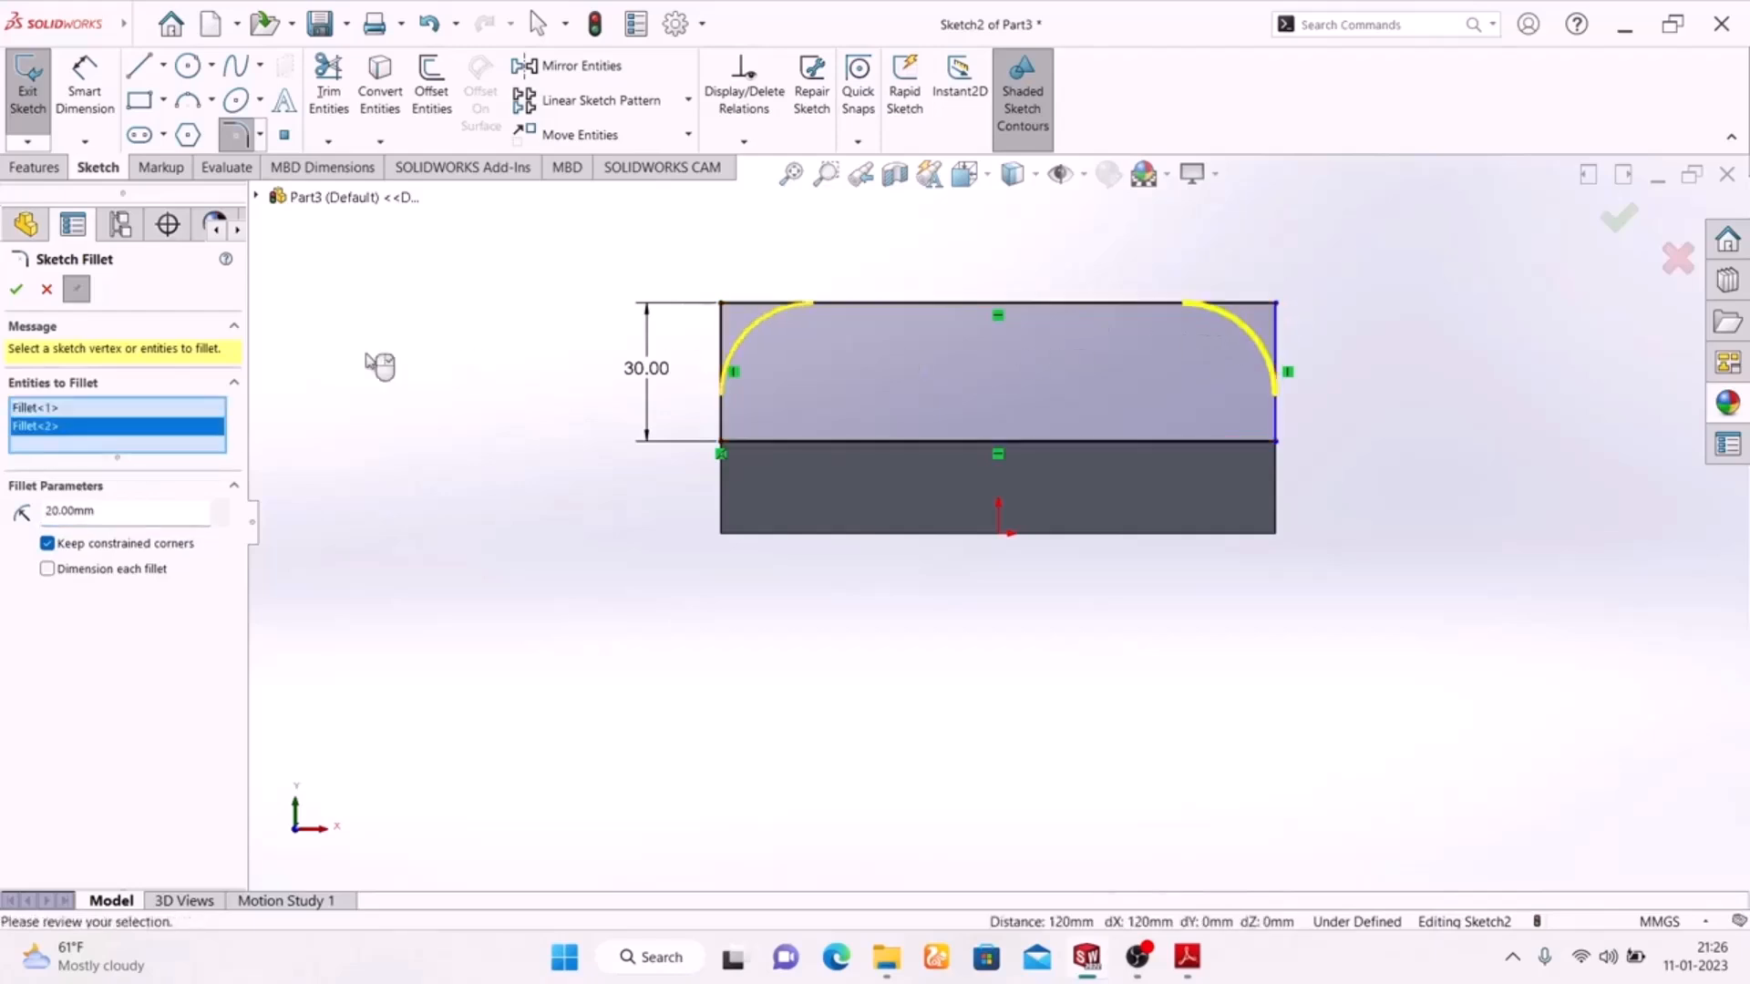
{"action": "left_click", "coordinate": [15, 290]}
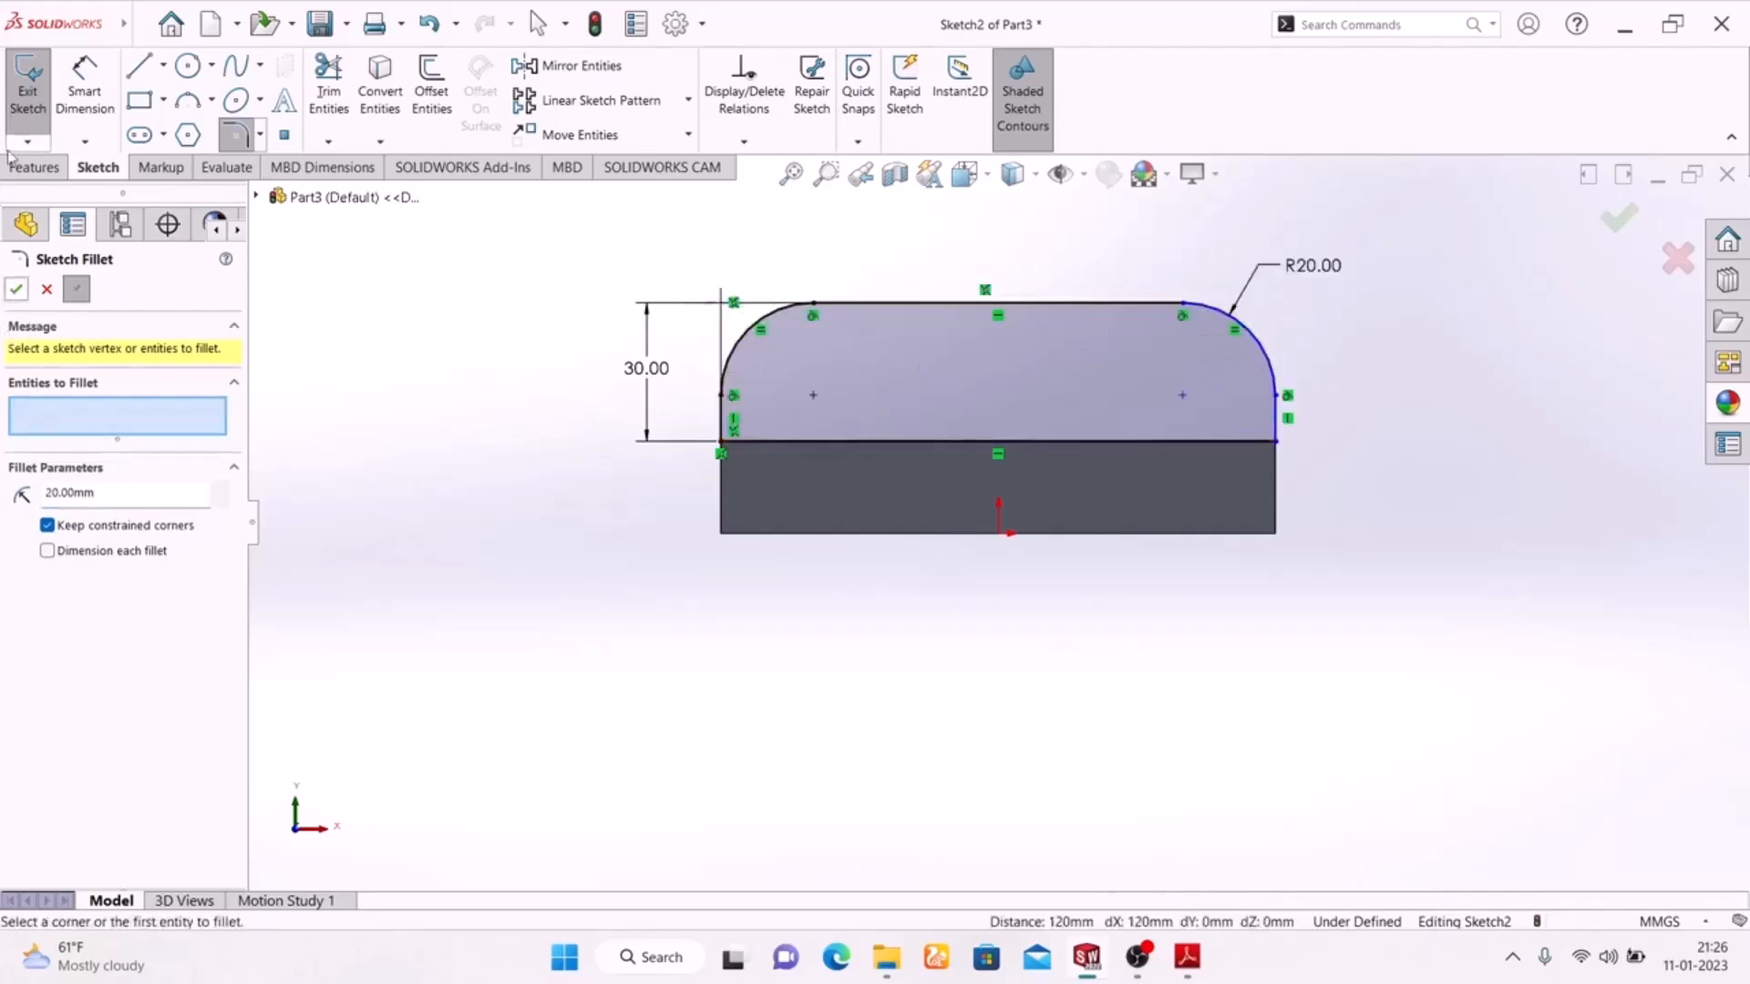
Step: Sketch a horizontal straight slot inside the flange profile, about 86 mm between centres and 11 mm wide, after consulting the PDF
{"action": "left_click", "coordinate": [138, 135]}
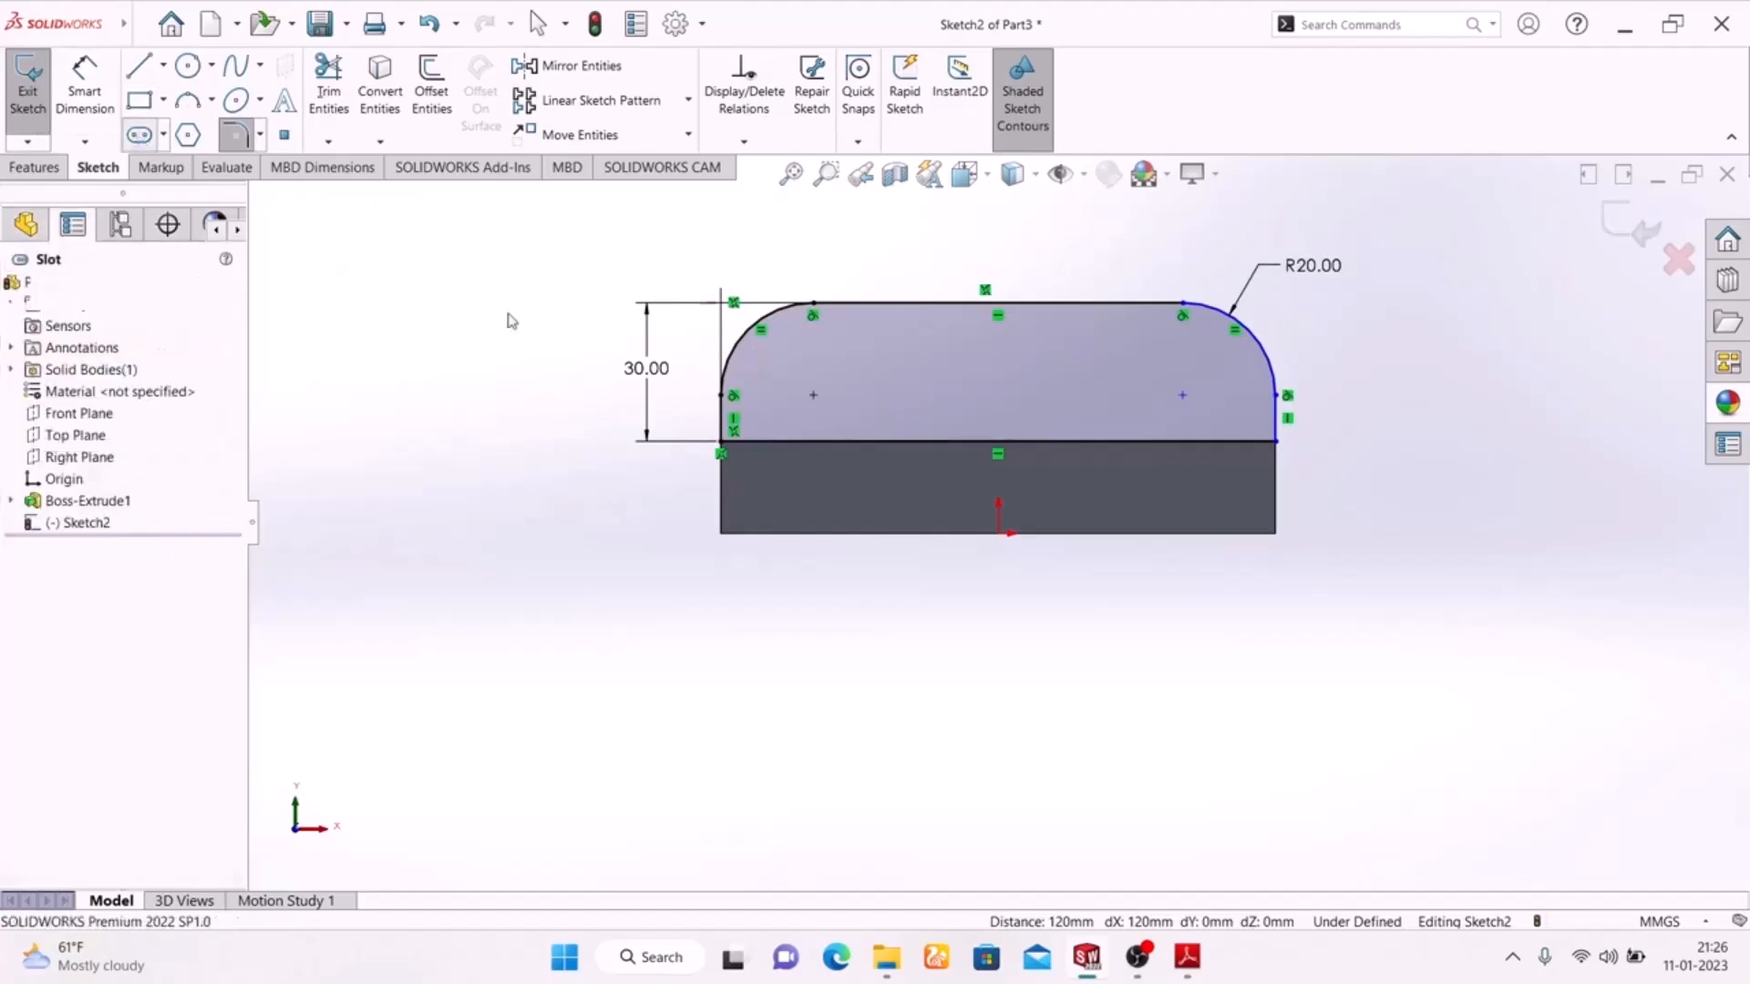
{"action": "left_click", "coordinate": [1188, 957]}
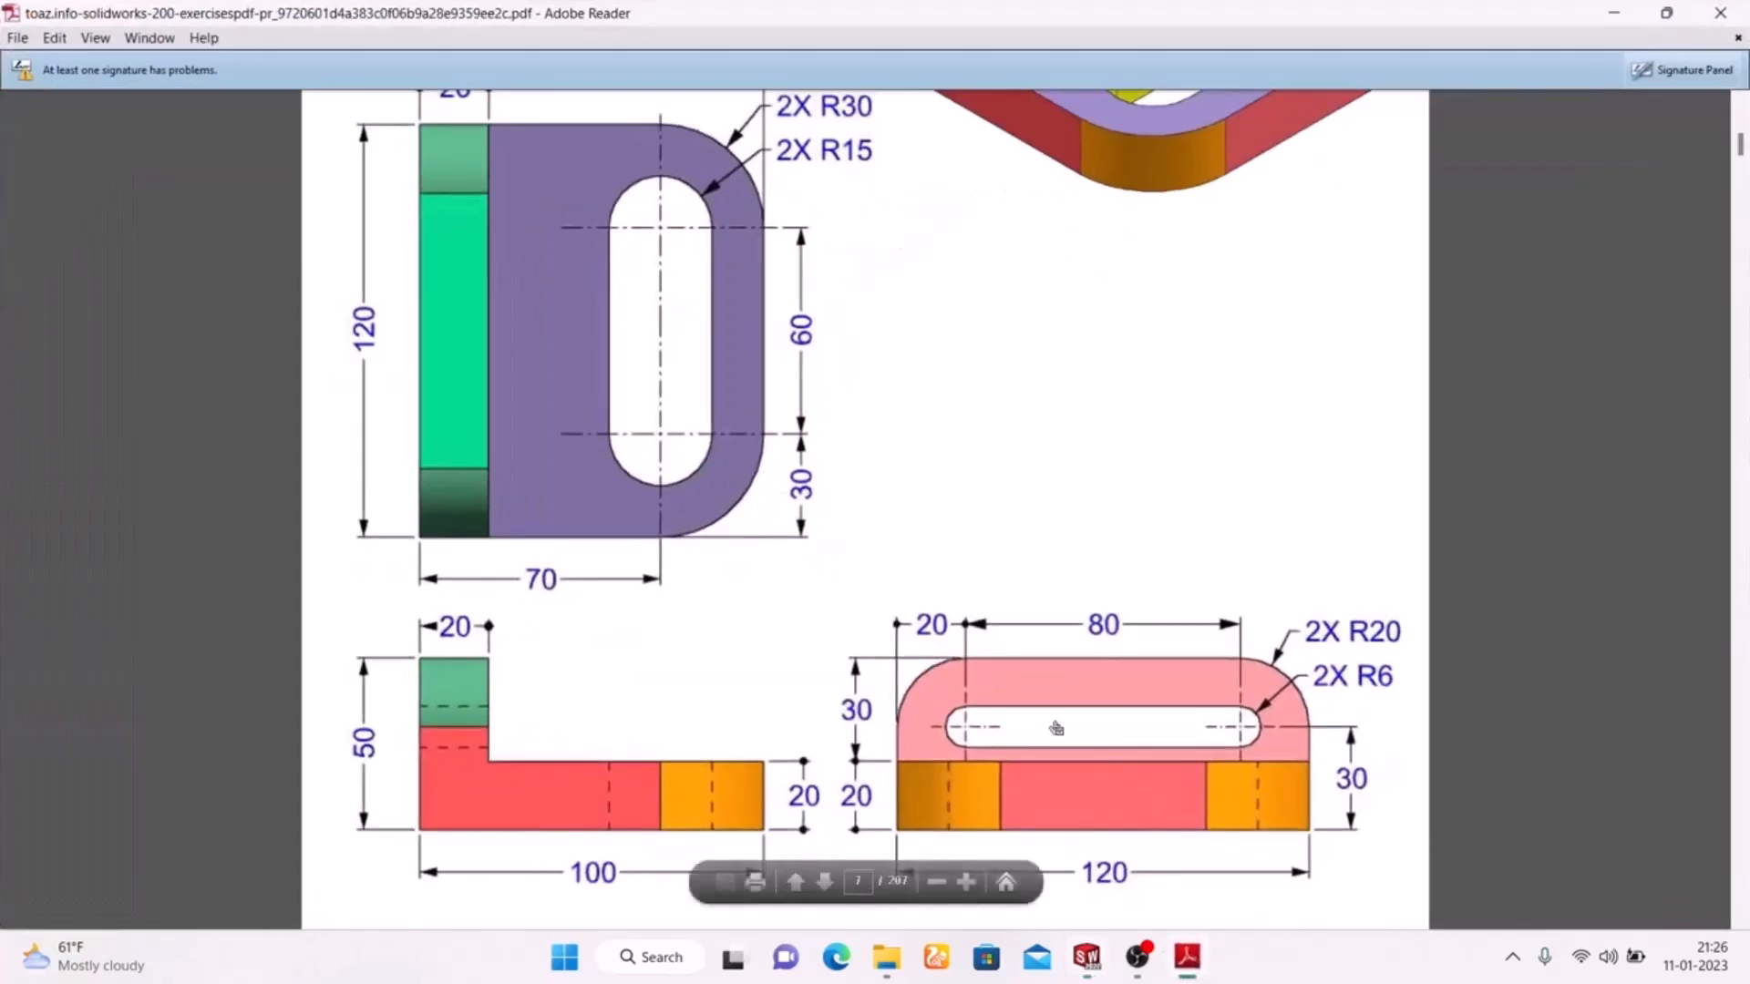
{"action": "left_click", "coordinate": [1187, 957]}
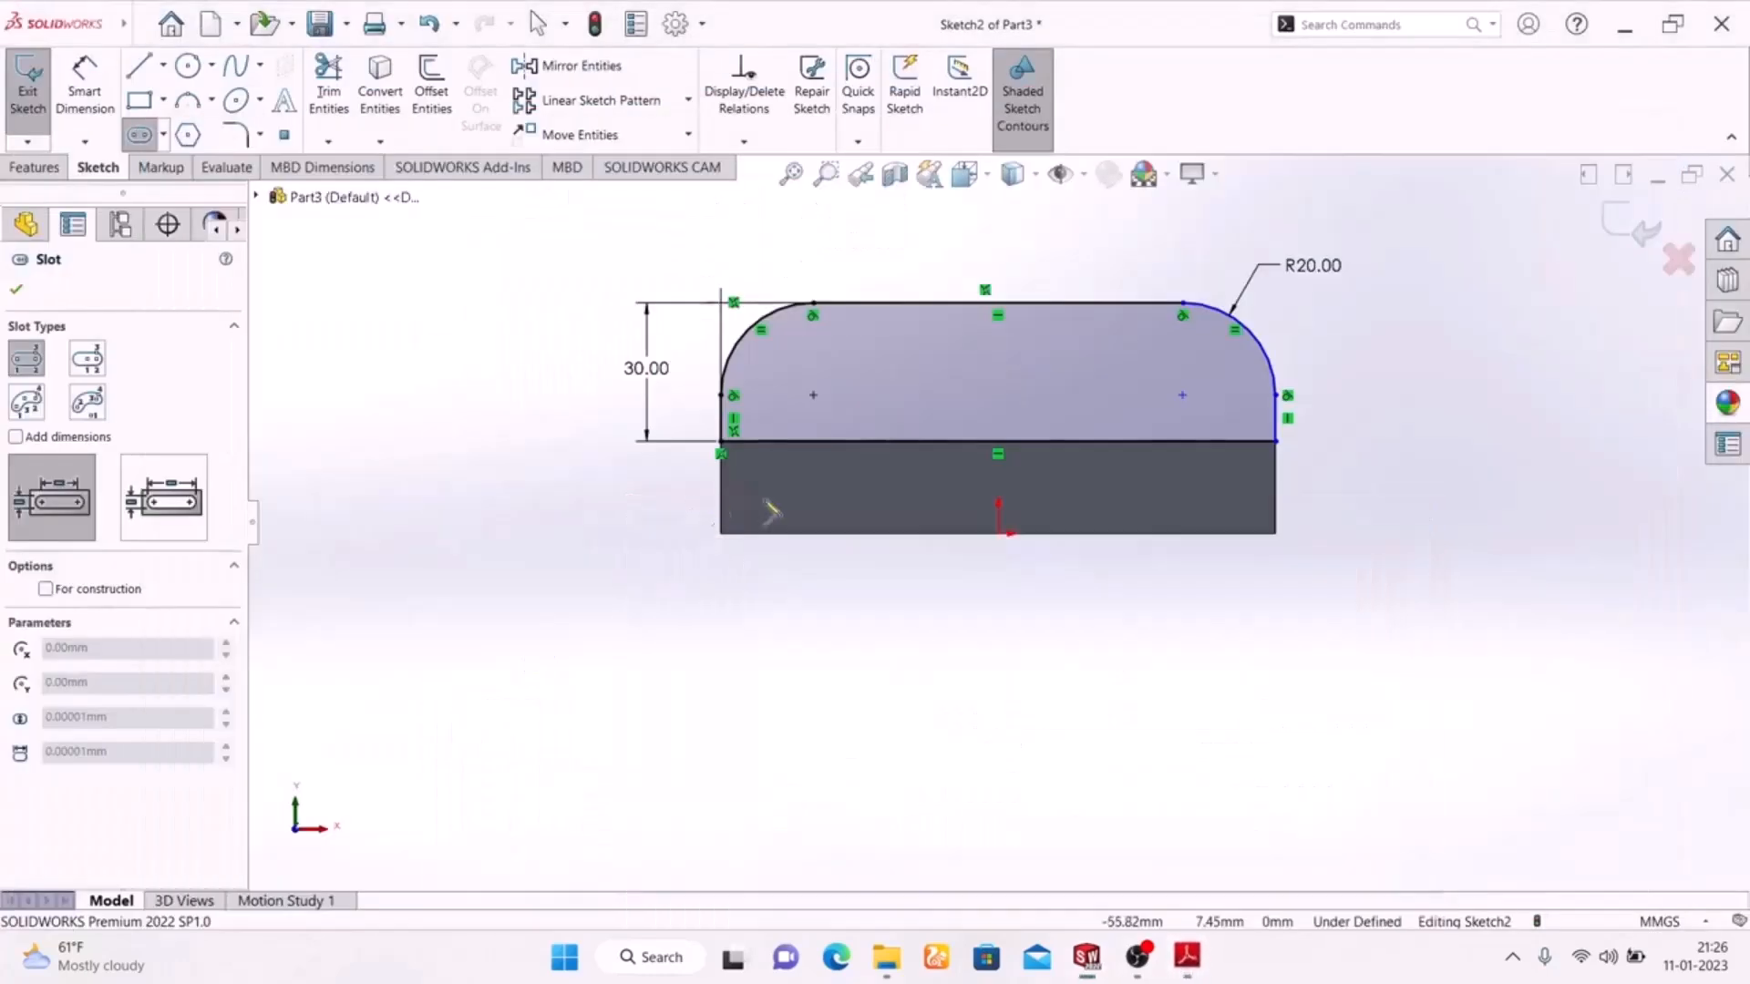
{"action": "left_click", "coordinate": [801, 387]}
{"action": "left_click", "coordinate": [1203, 386]}
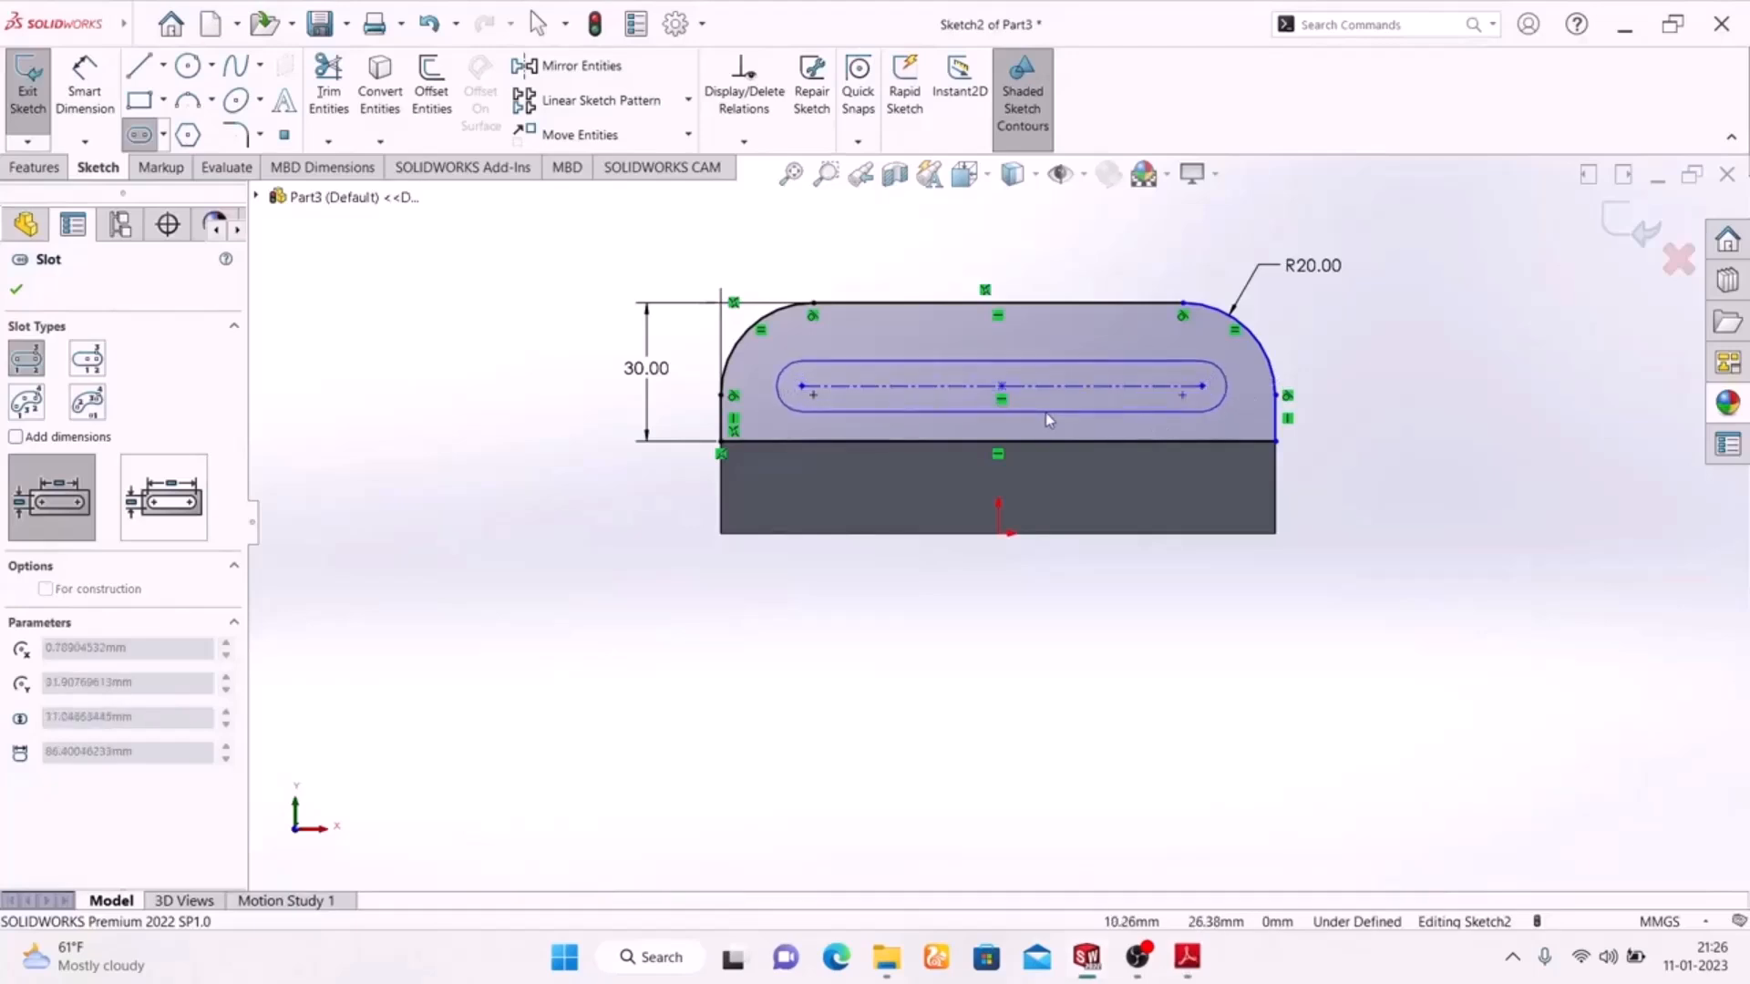
{"action": "left_click", "coordinate": [1048, 411]}
{"action": "right_click", "coordinate": [1408, 328]}
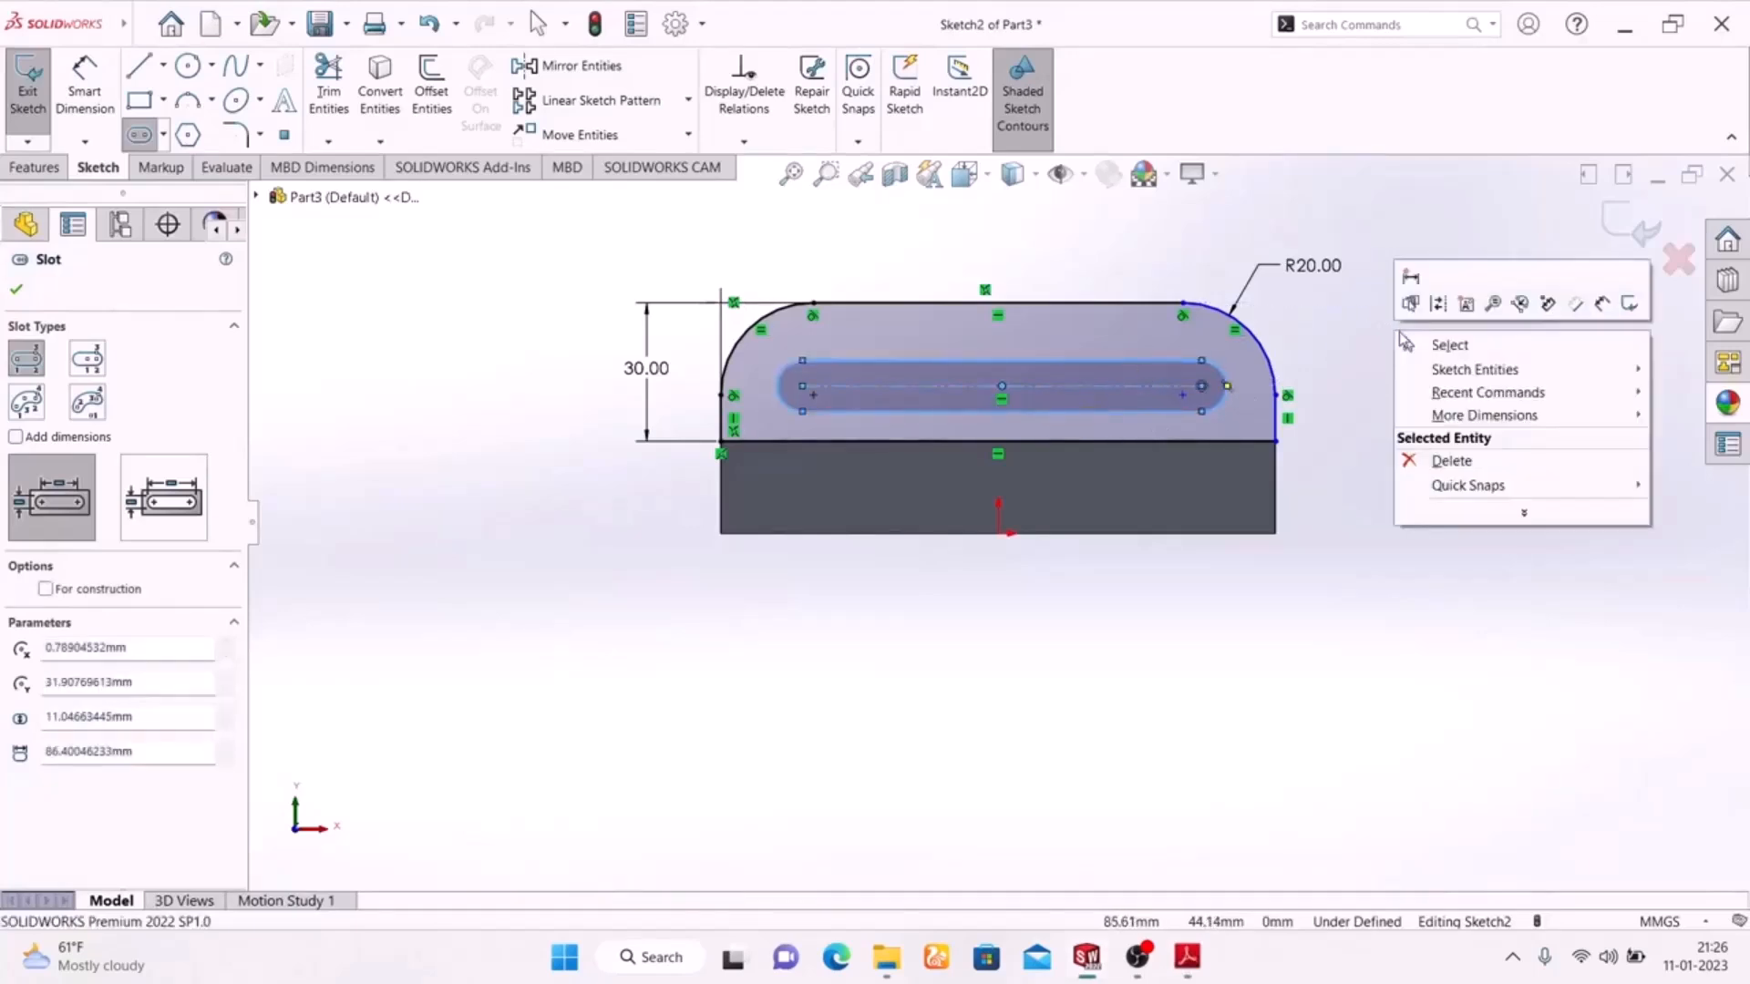
{"action": "left_click", "coordinate": [1413, 344]}
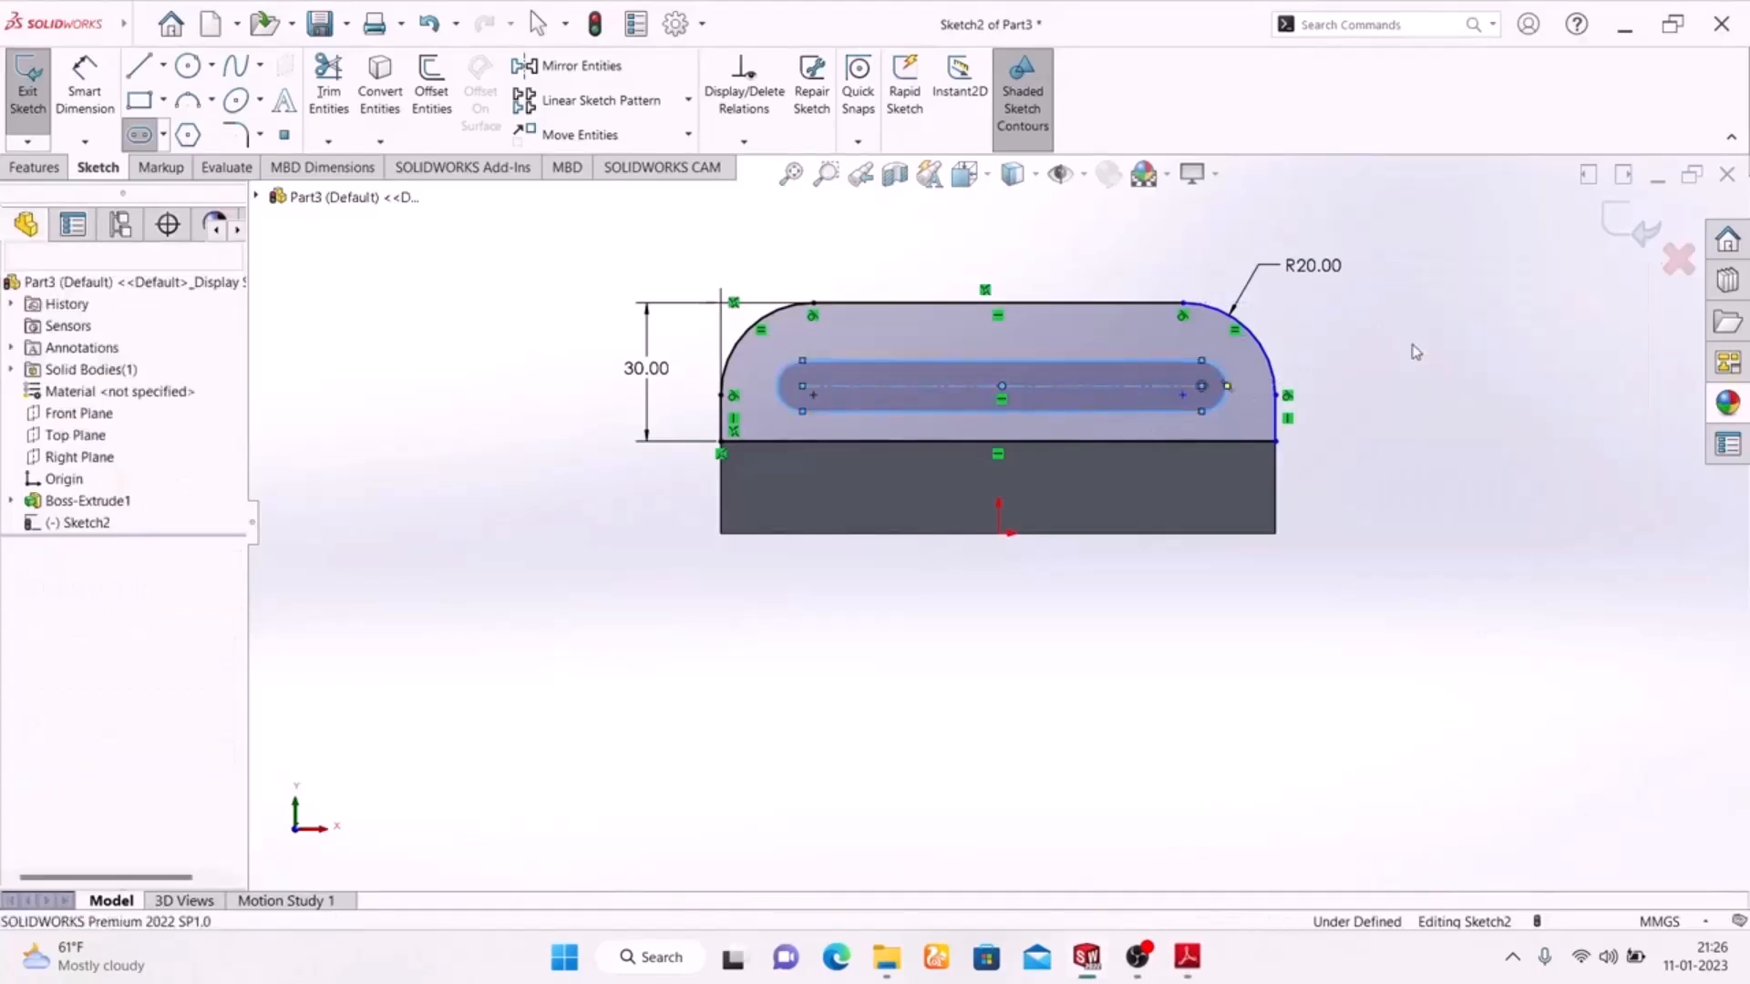
Step: Check the flange slot in the PDF and dimension its centre-to-centre length at 80 mm
{"action": "left_click", "coordinate": [1188, 956]}
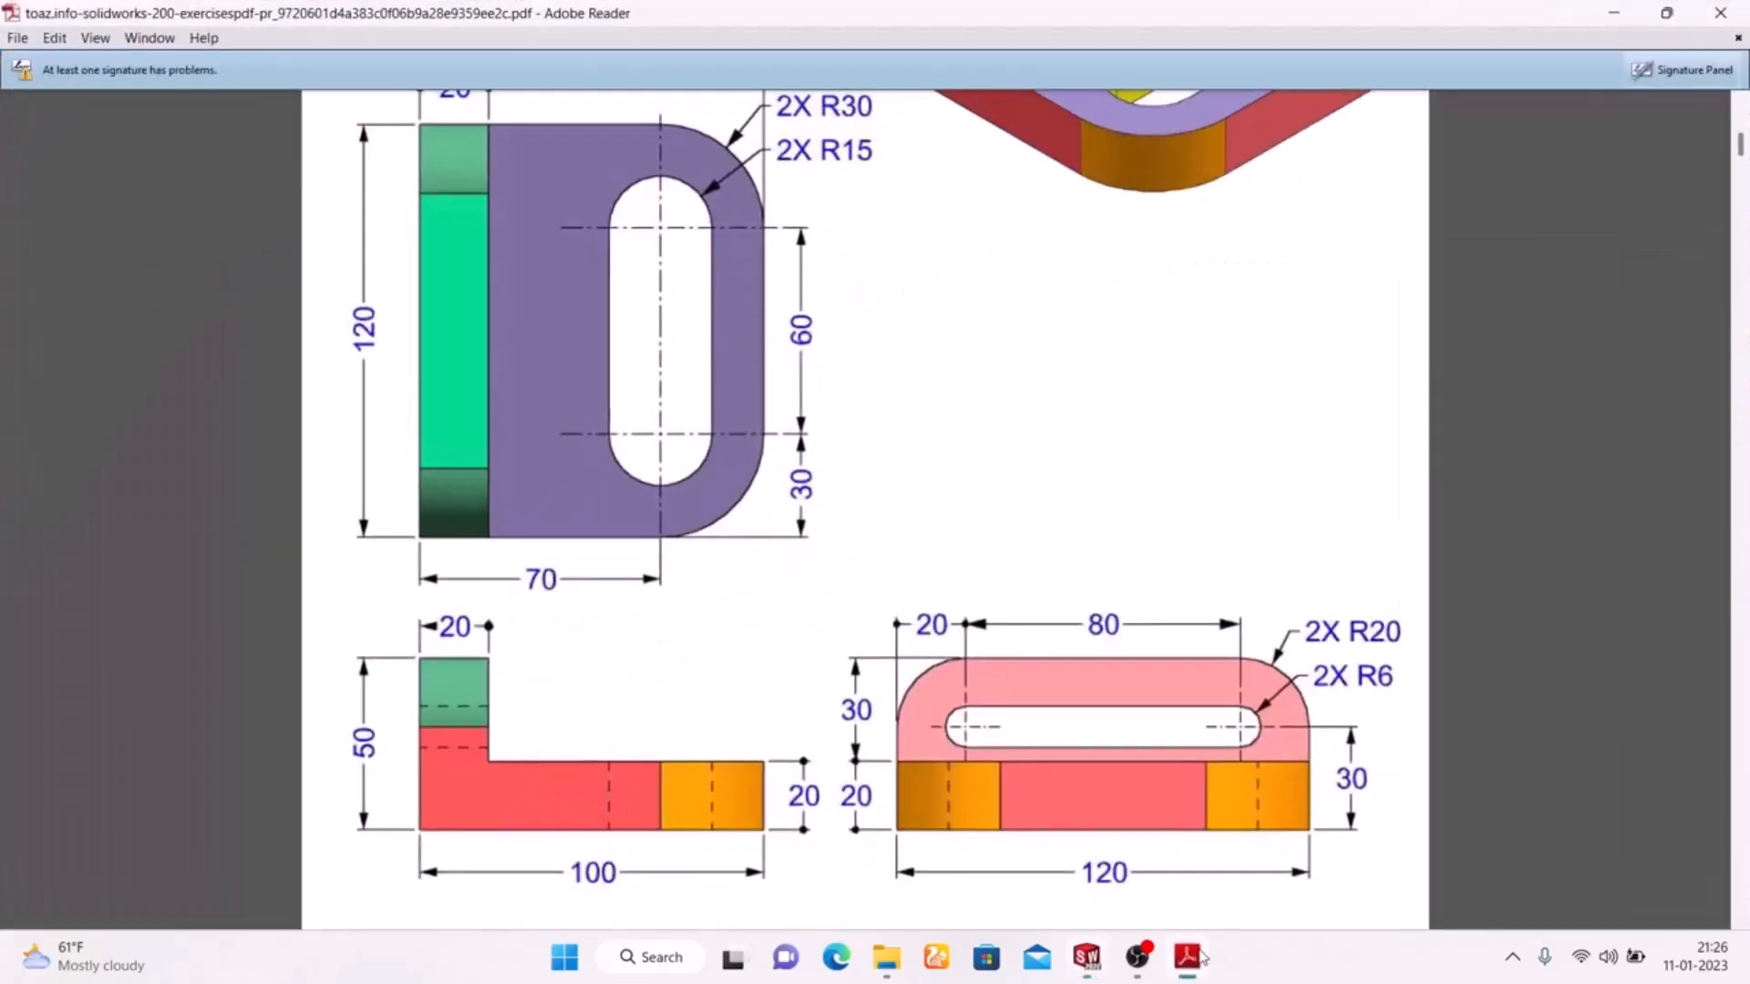
{"action": "left_click", "coordinate": [1201, 957]}
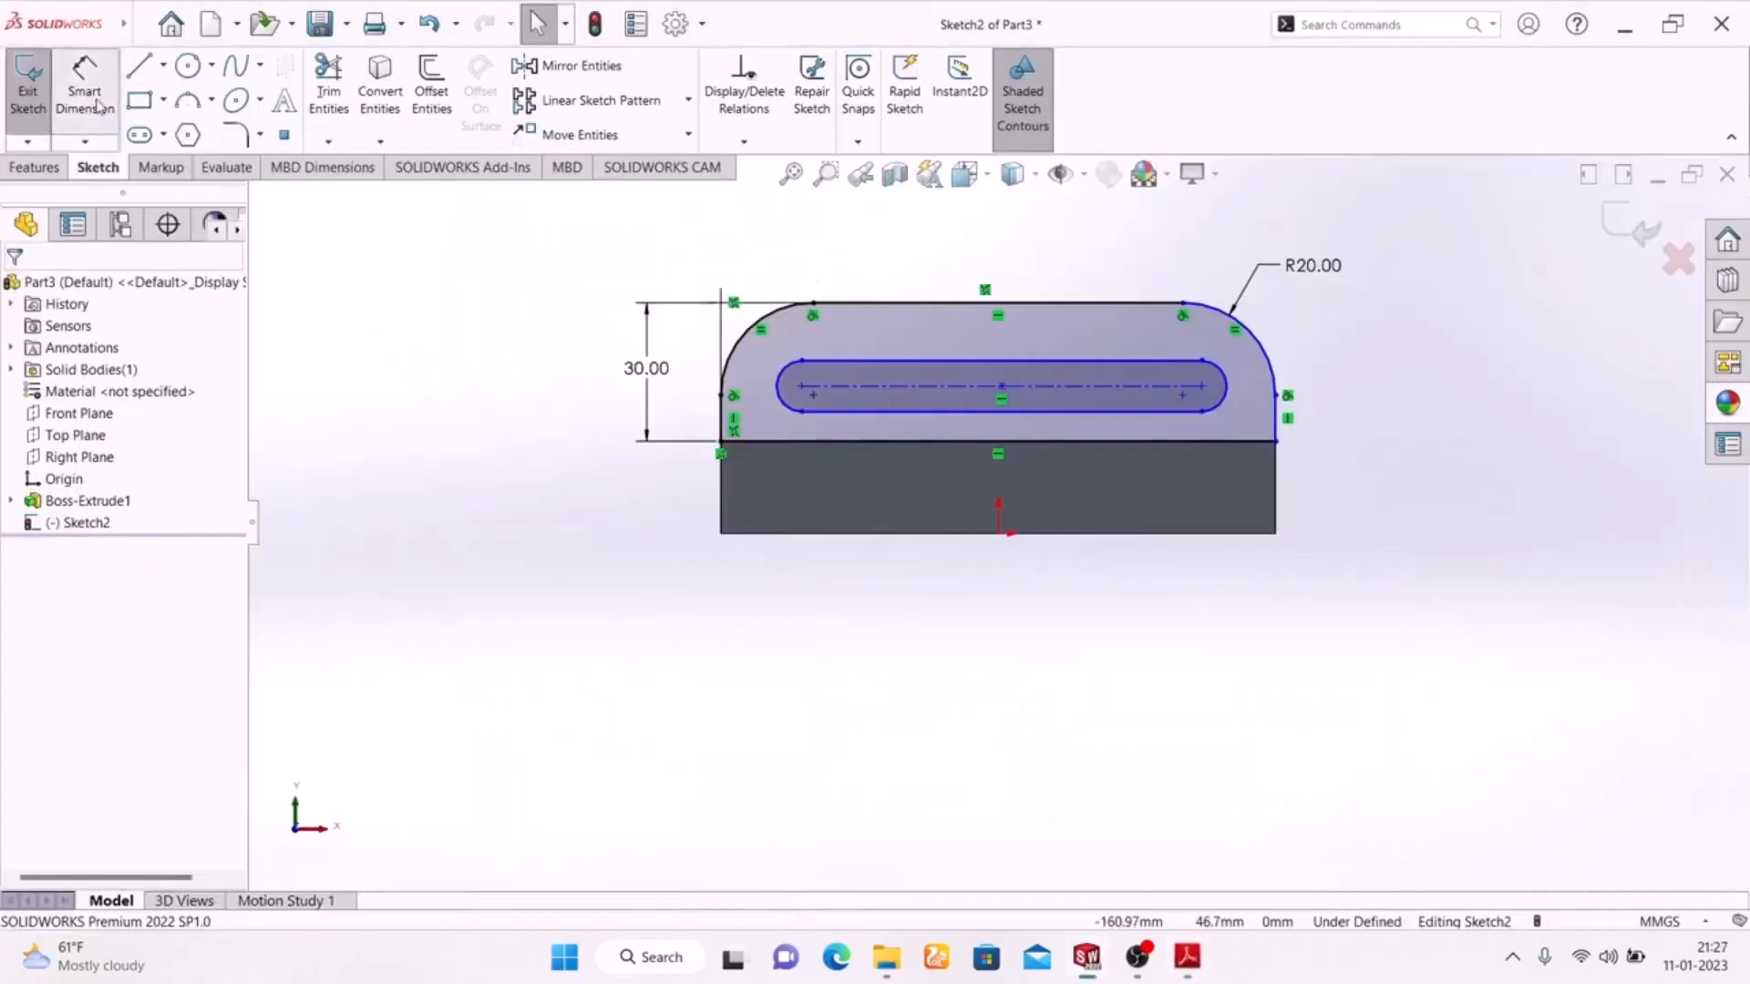
{"action": "left_click", "coordinate": [893, 394]}
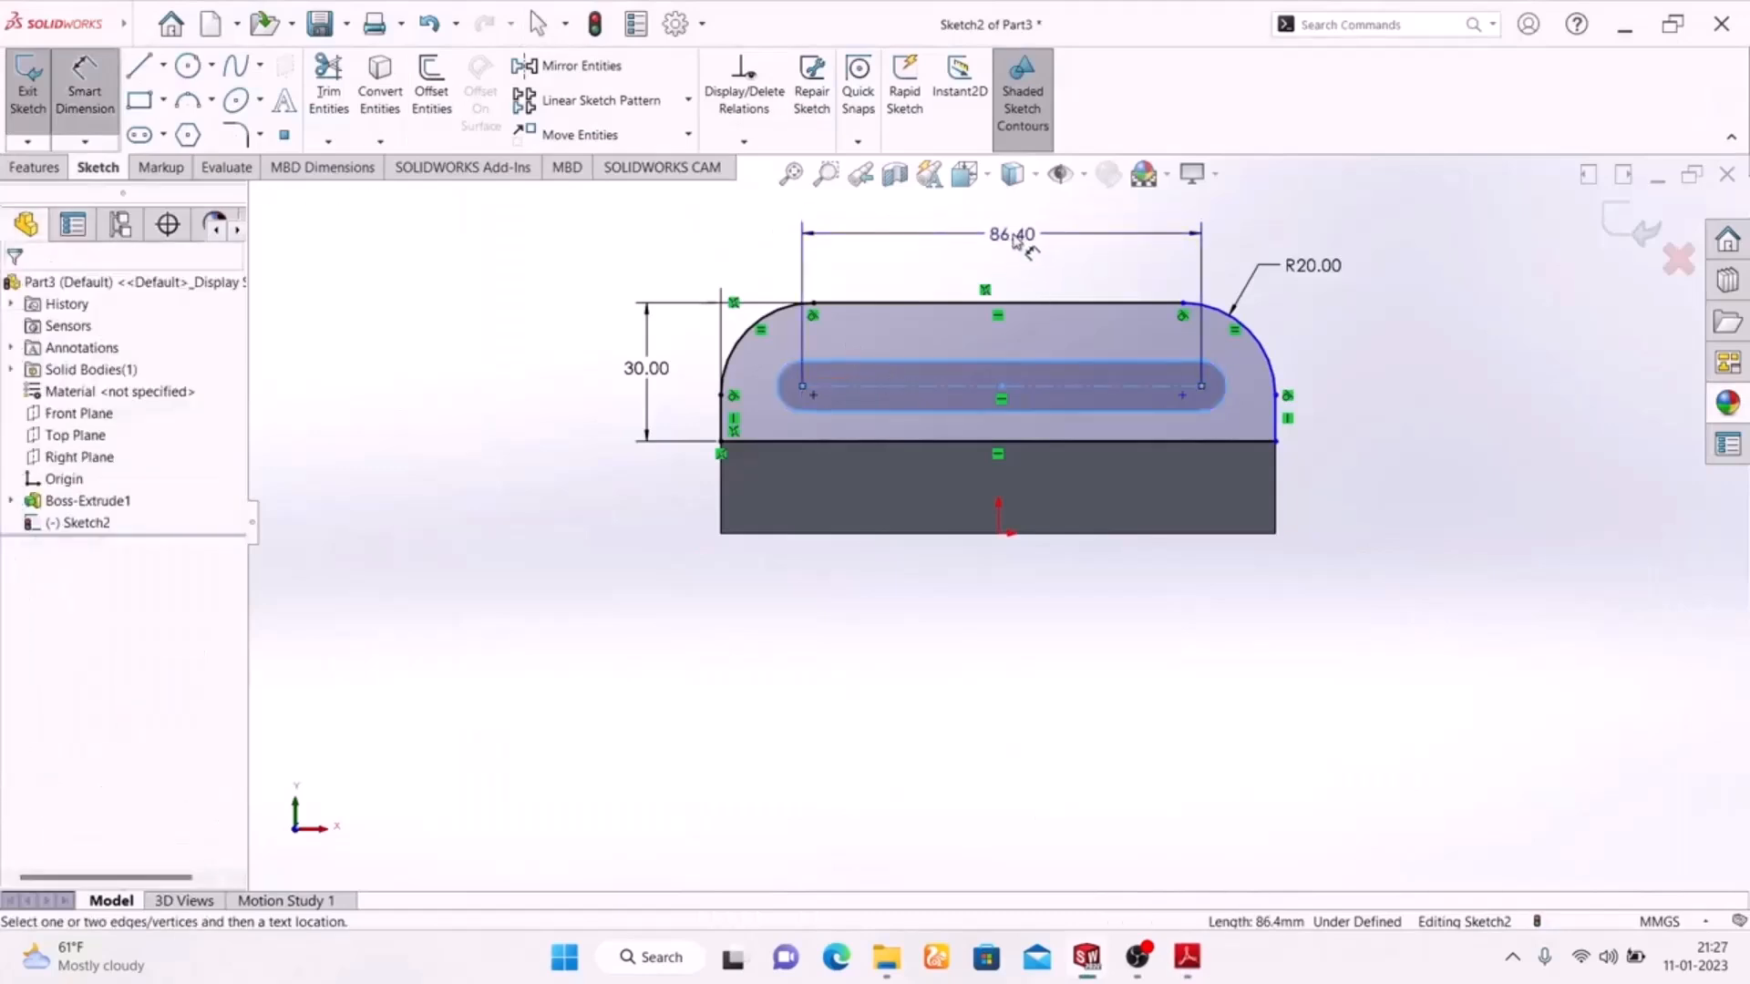
{"action": "left_click", "coordinate": [1012, 234]}
{"action": "type", "text": "80"}
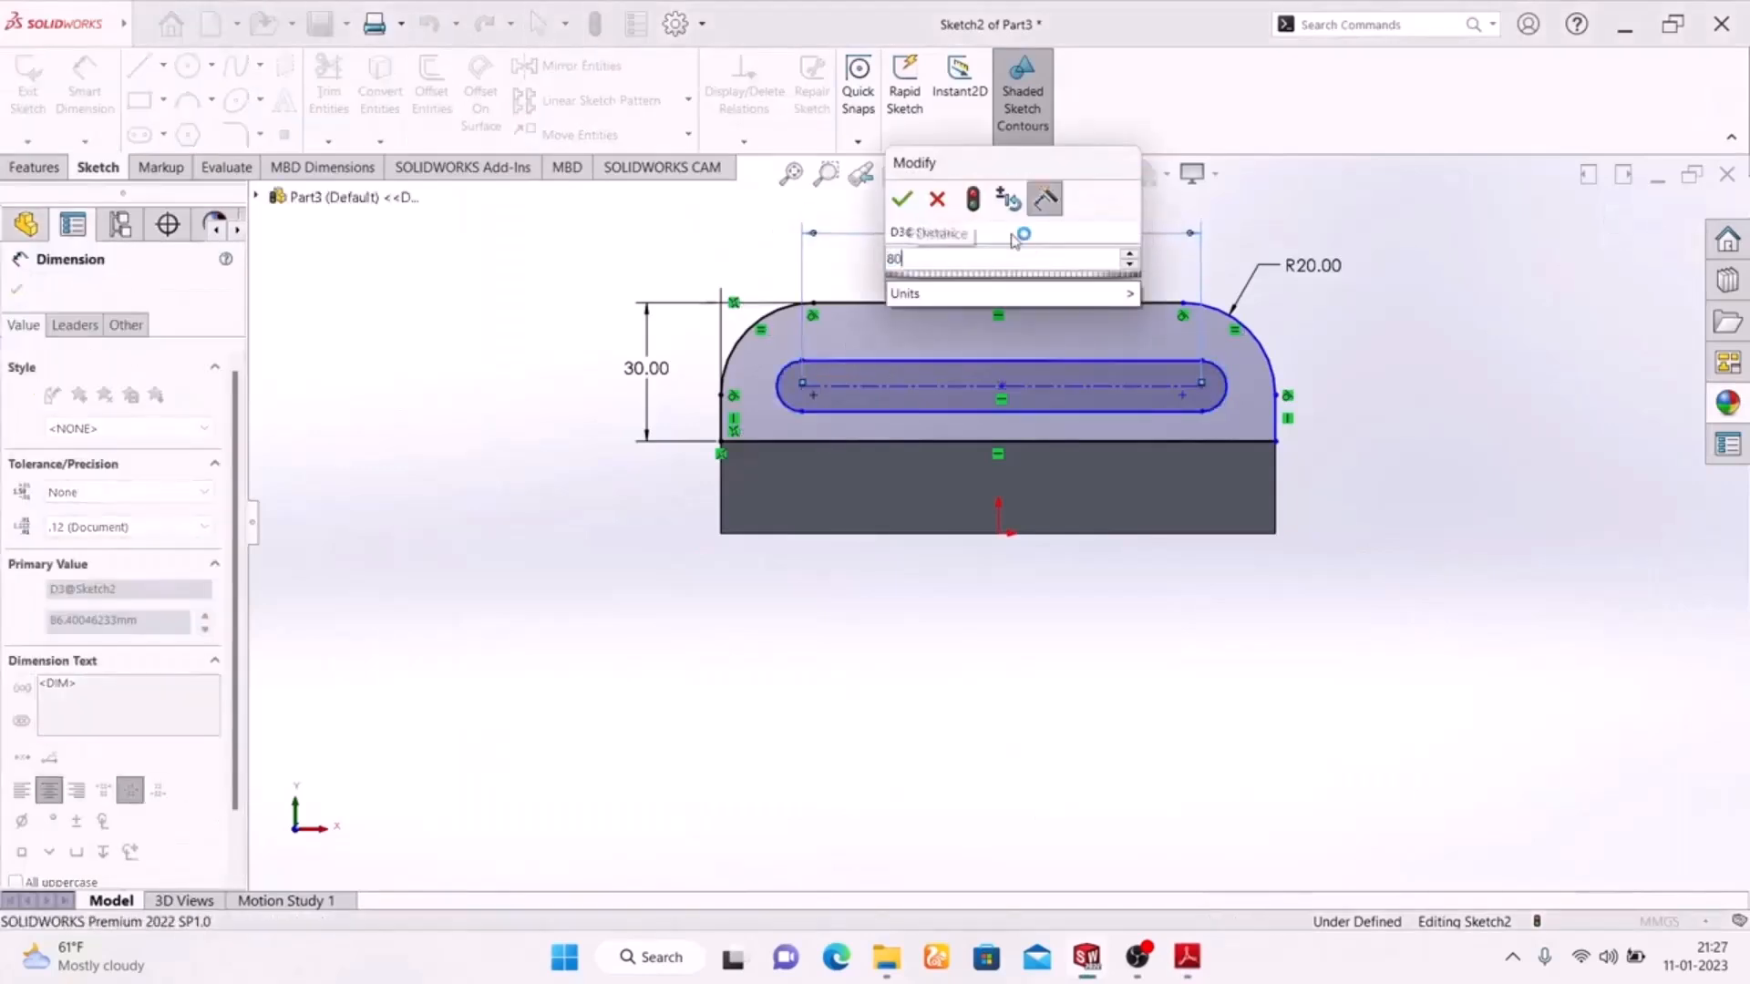
{"action": "key", "text": "Return"}
{"action": "key", "text": "Escape"}
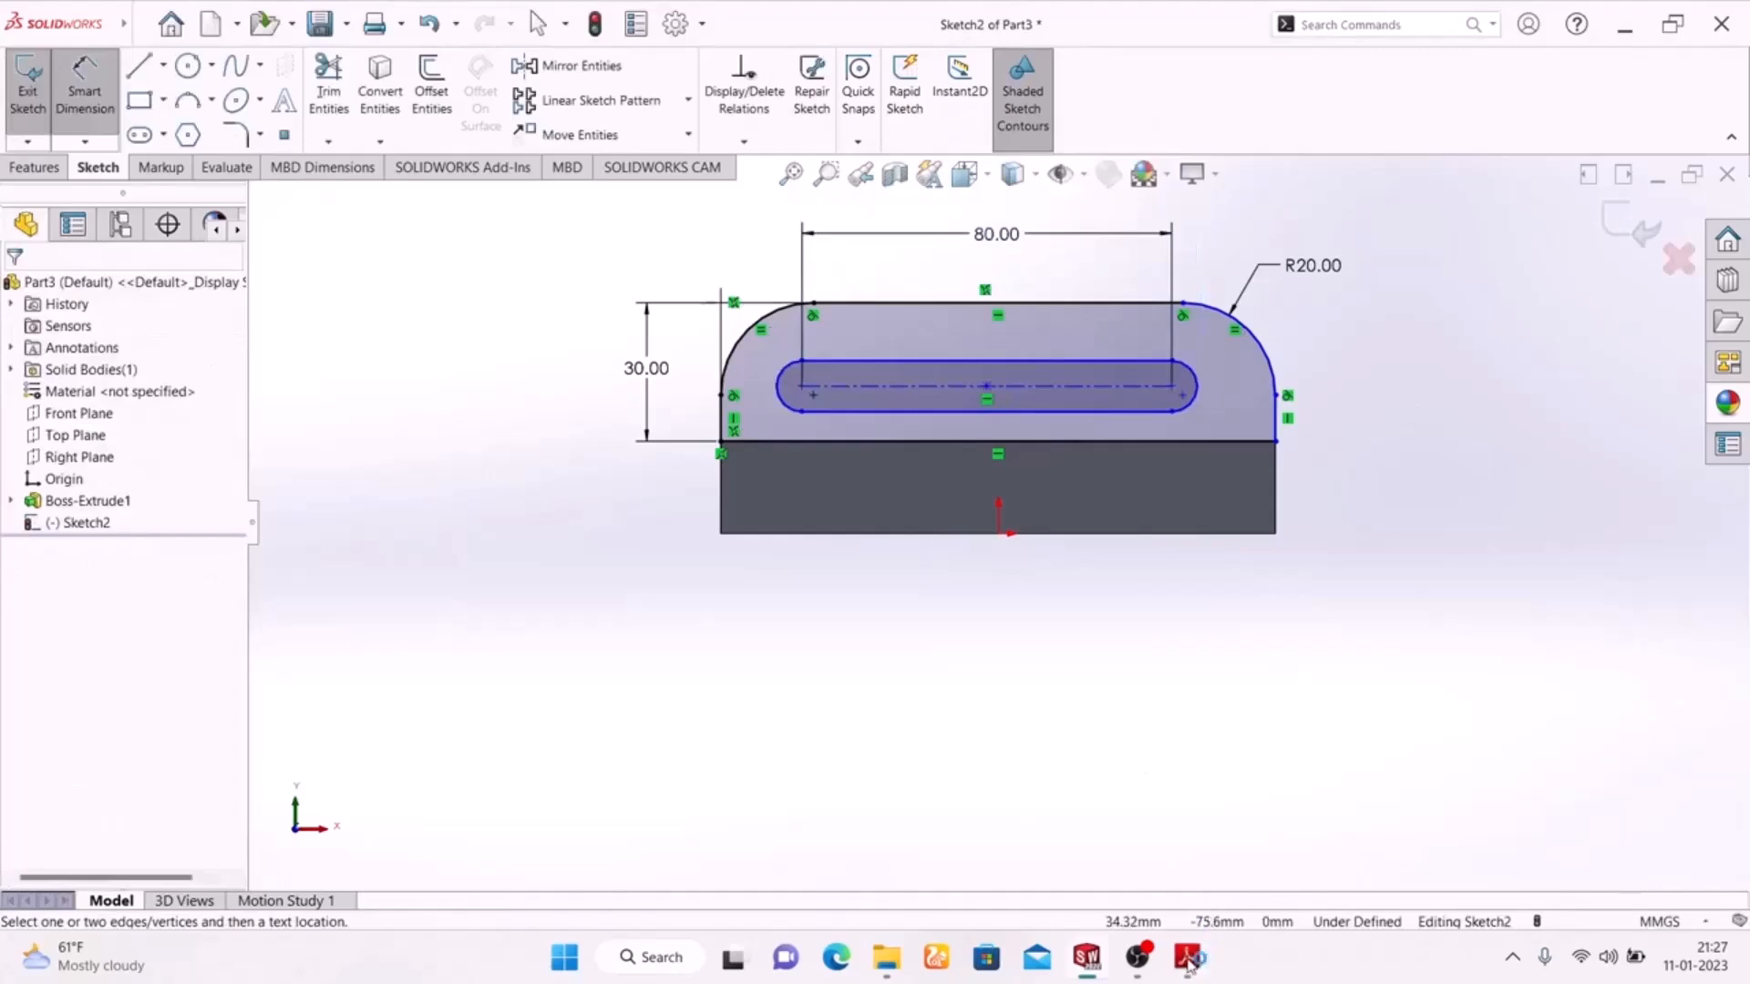
Step: Check the slot's end radius in the PDF and dimension the flange slot's end arc at 6 mm
{"action": "left_click", "coordinate": [1187, 957]}
{"action": "left_click", "coordinate": [1188, 959]}
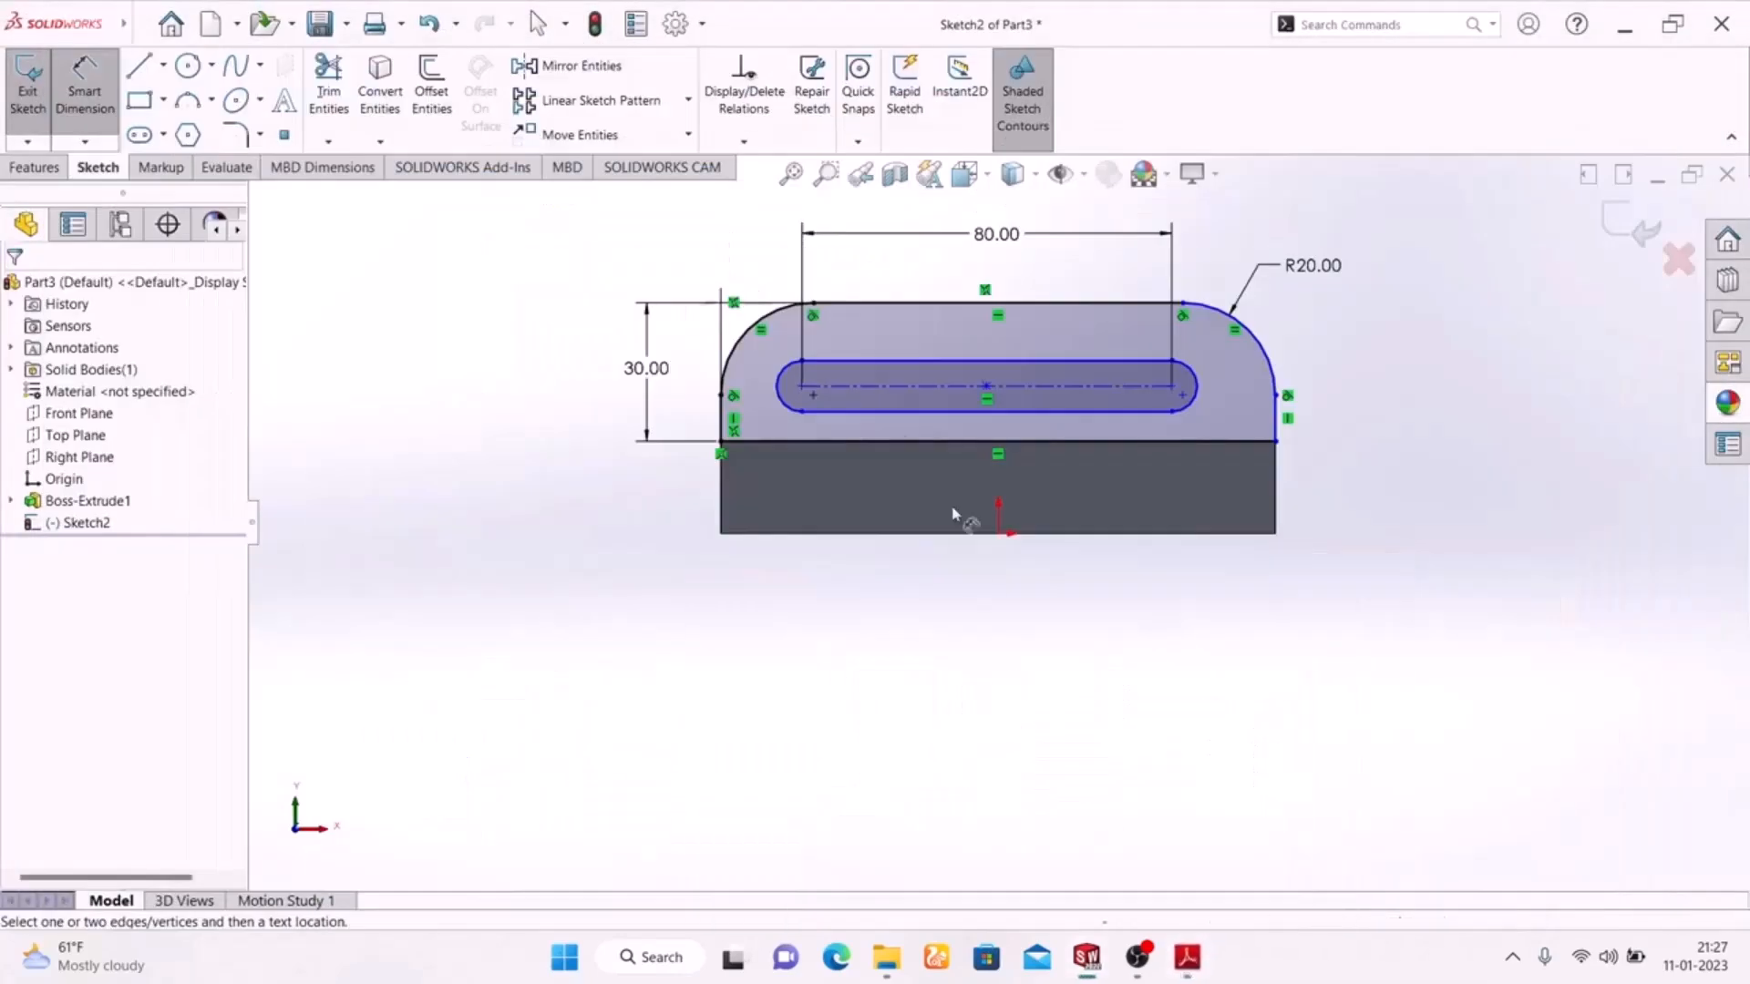
{"action": "left_click", "coordinate": [1197, 386]}
{"action": "left_click", "coordinate": [1429, 288]}
{"action": "type", "text": "6"}
{"action": "key", "text": "Return"}
Step: Look up the slot's offset in the PDF and dimension its left arc centre 20 mm from the flange's left edge
{"action": "left_click", "coordinate": [1187, 958]}
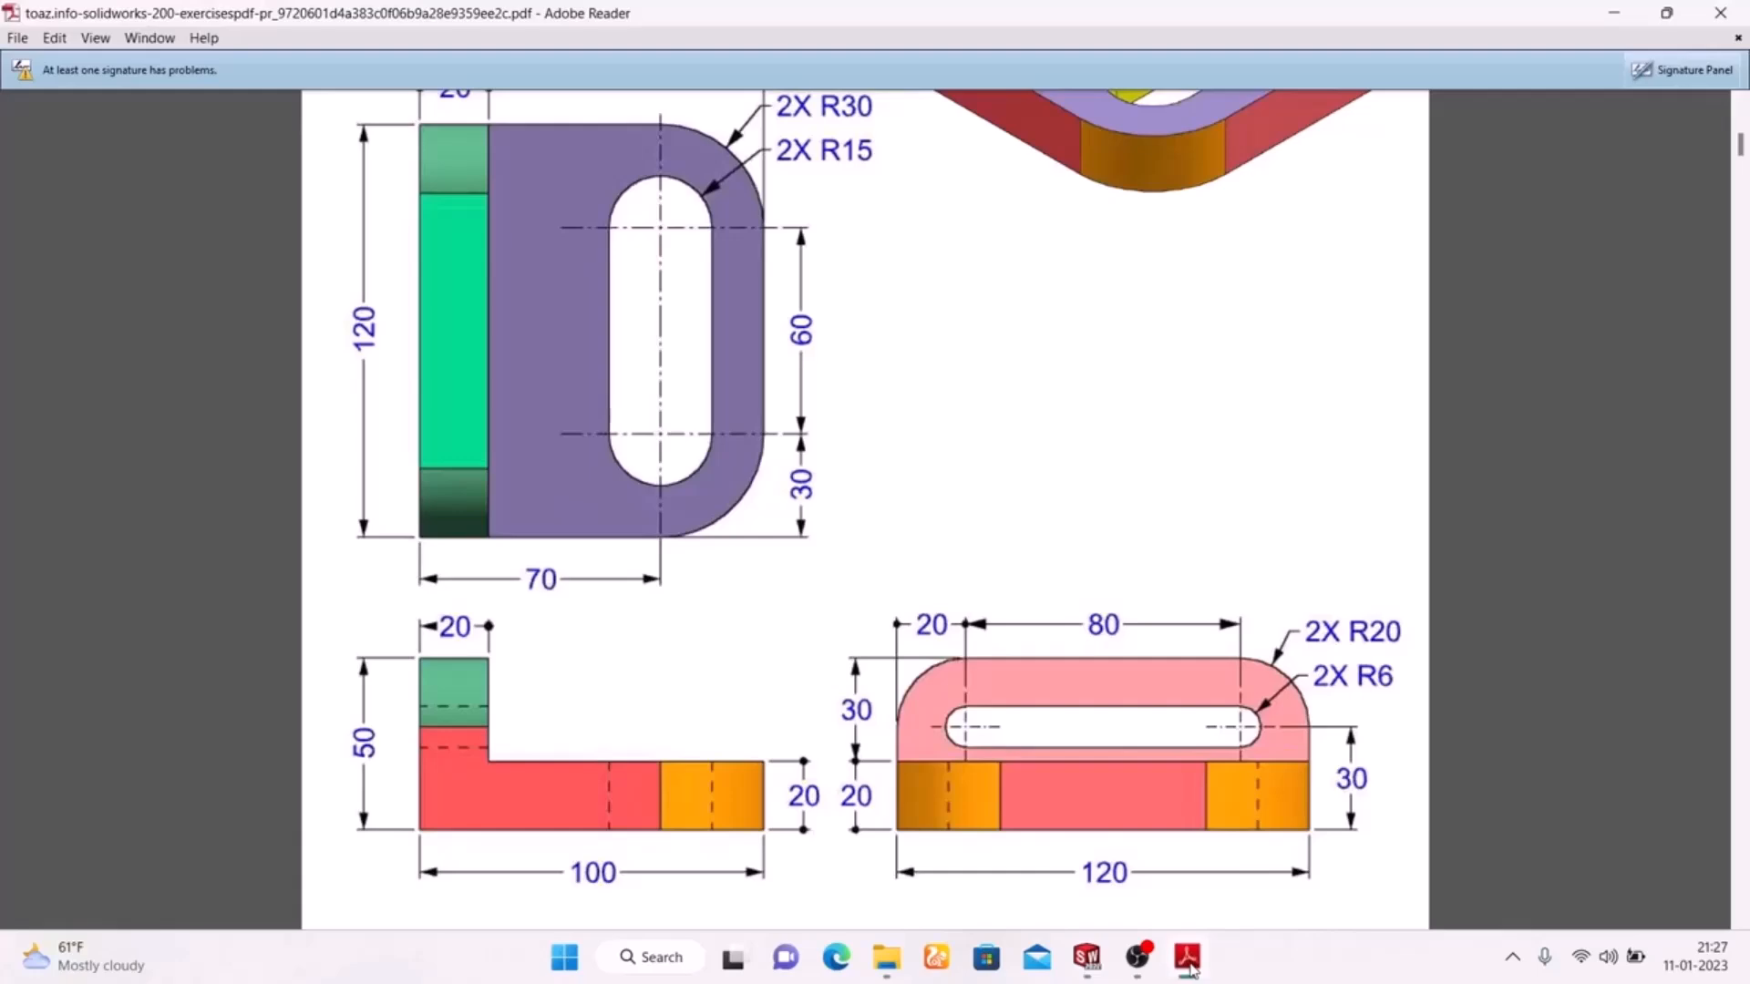
{"action": "left_click", "coordinate": [1187, 956]}
{"action": "left_click", "coordinate": [1187, 957]}
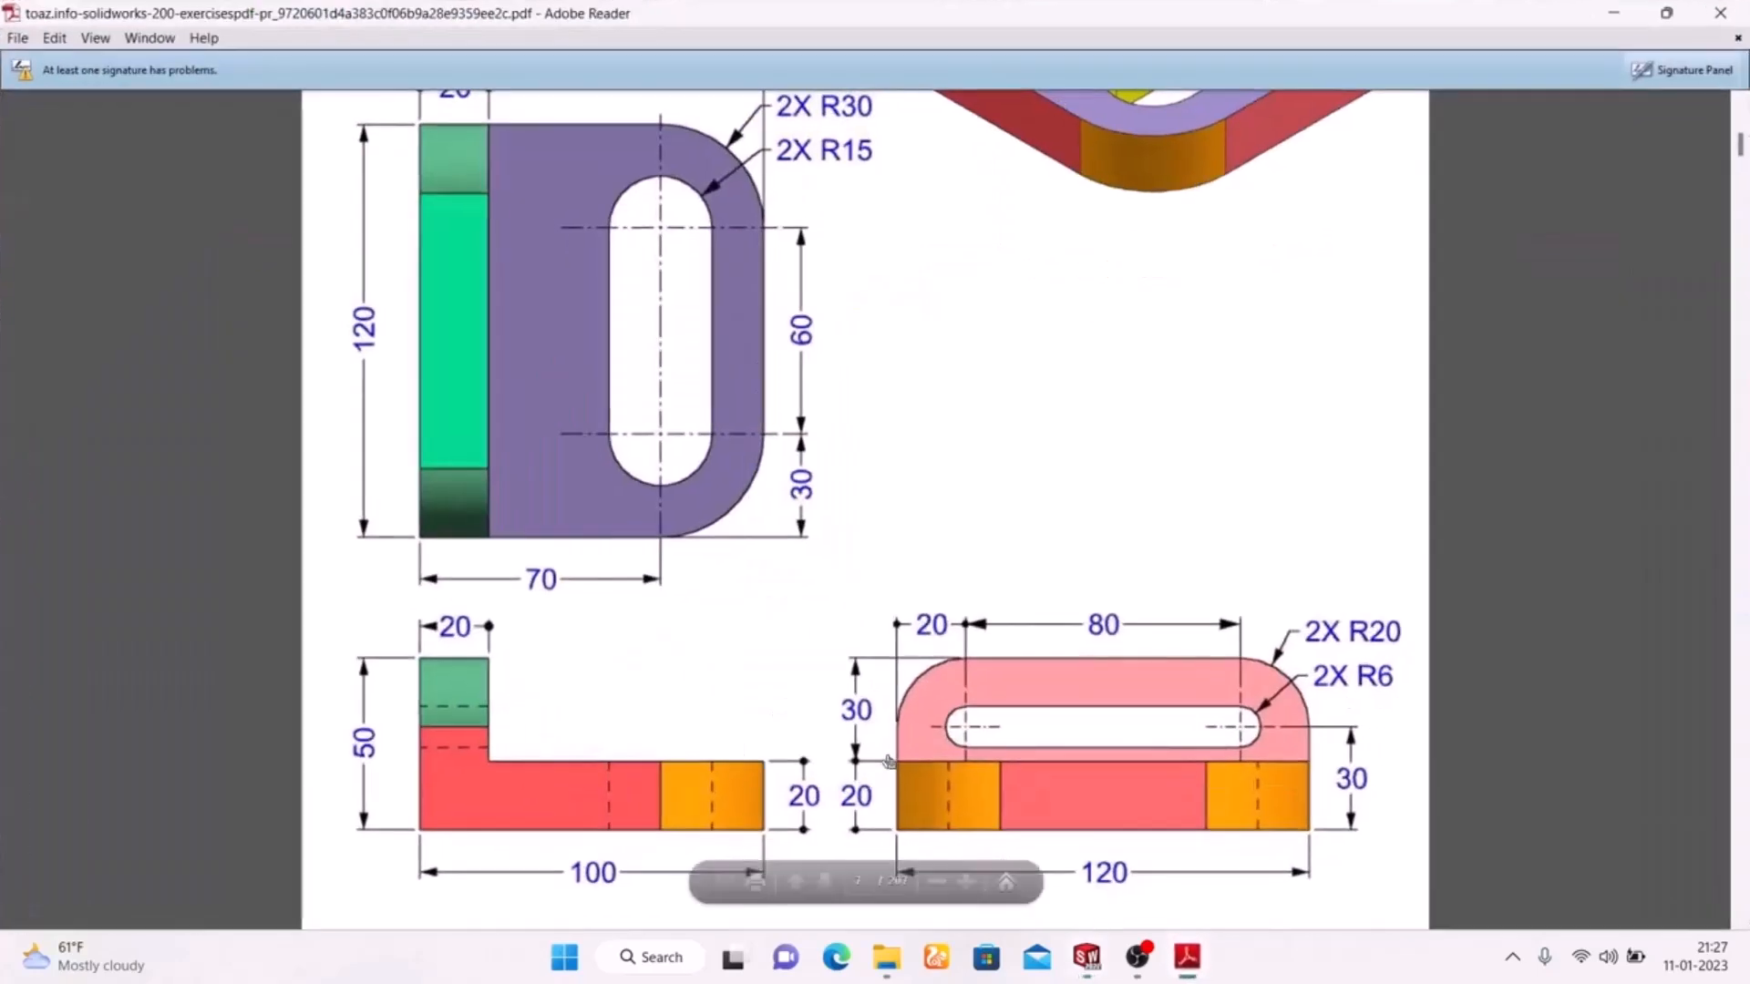
{"action": "left_click", "coordinate": [1187, 957]}
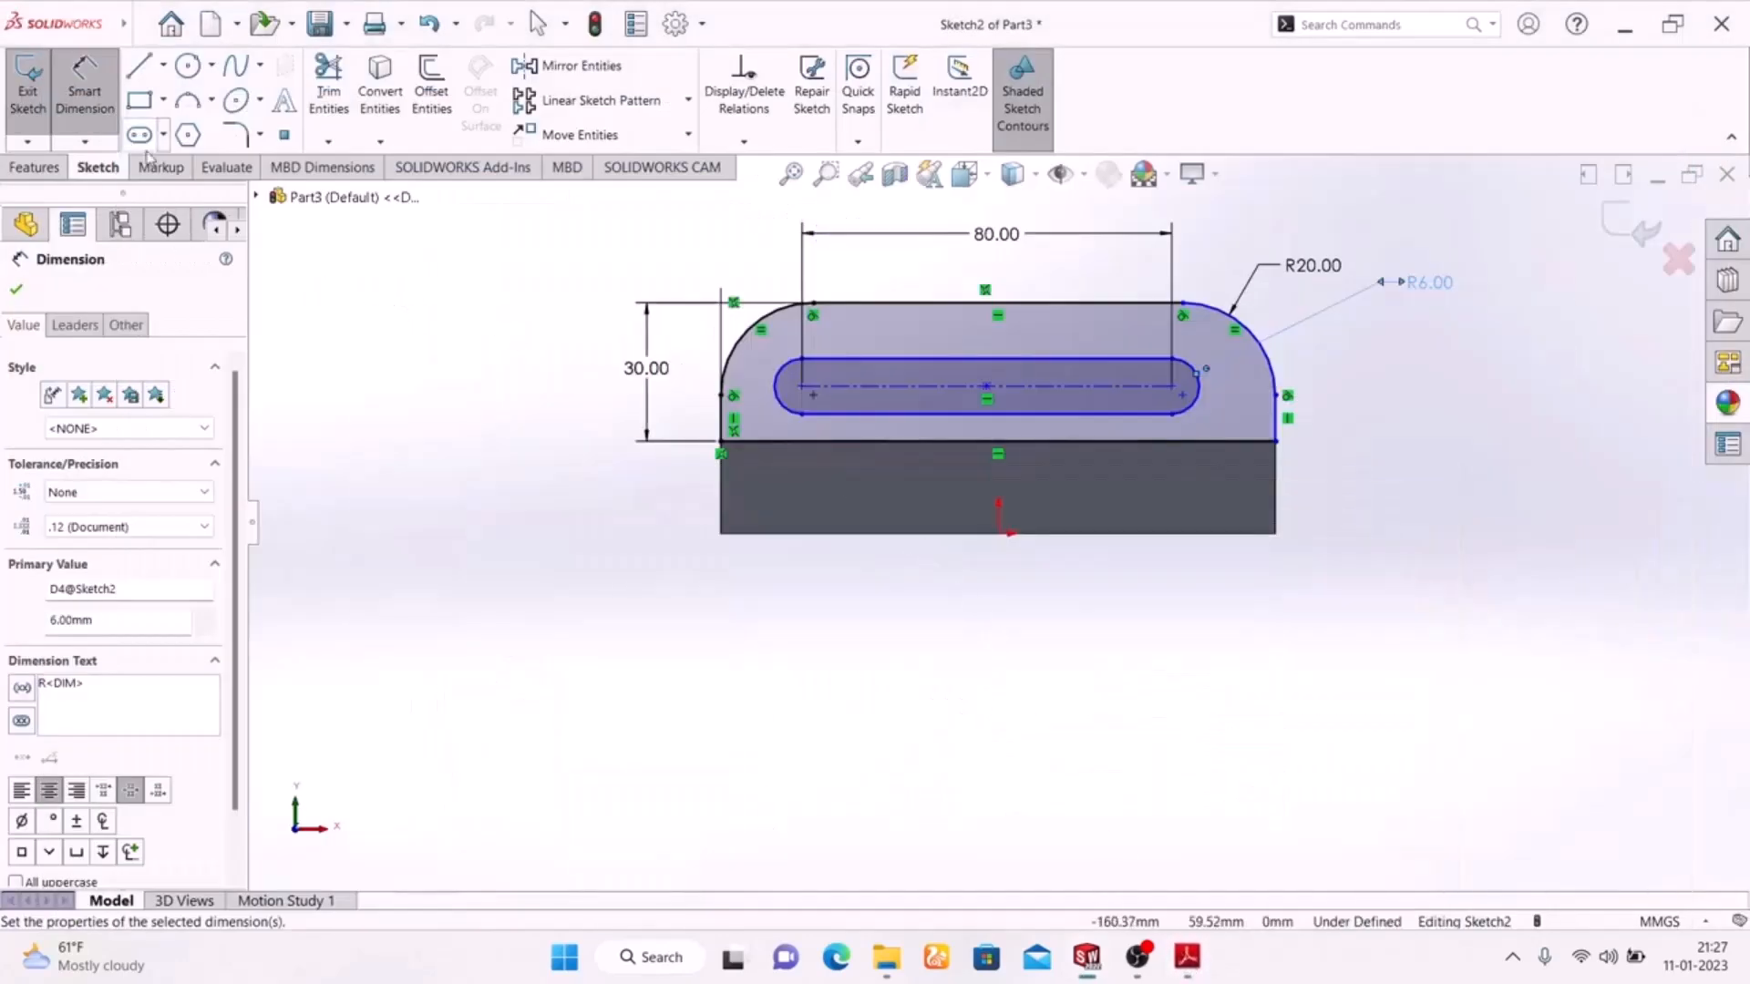
{"action": "left_click", "coordinate": [735, 419]}
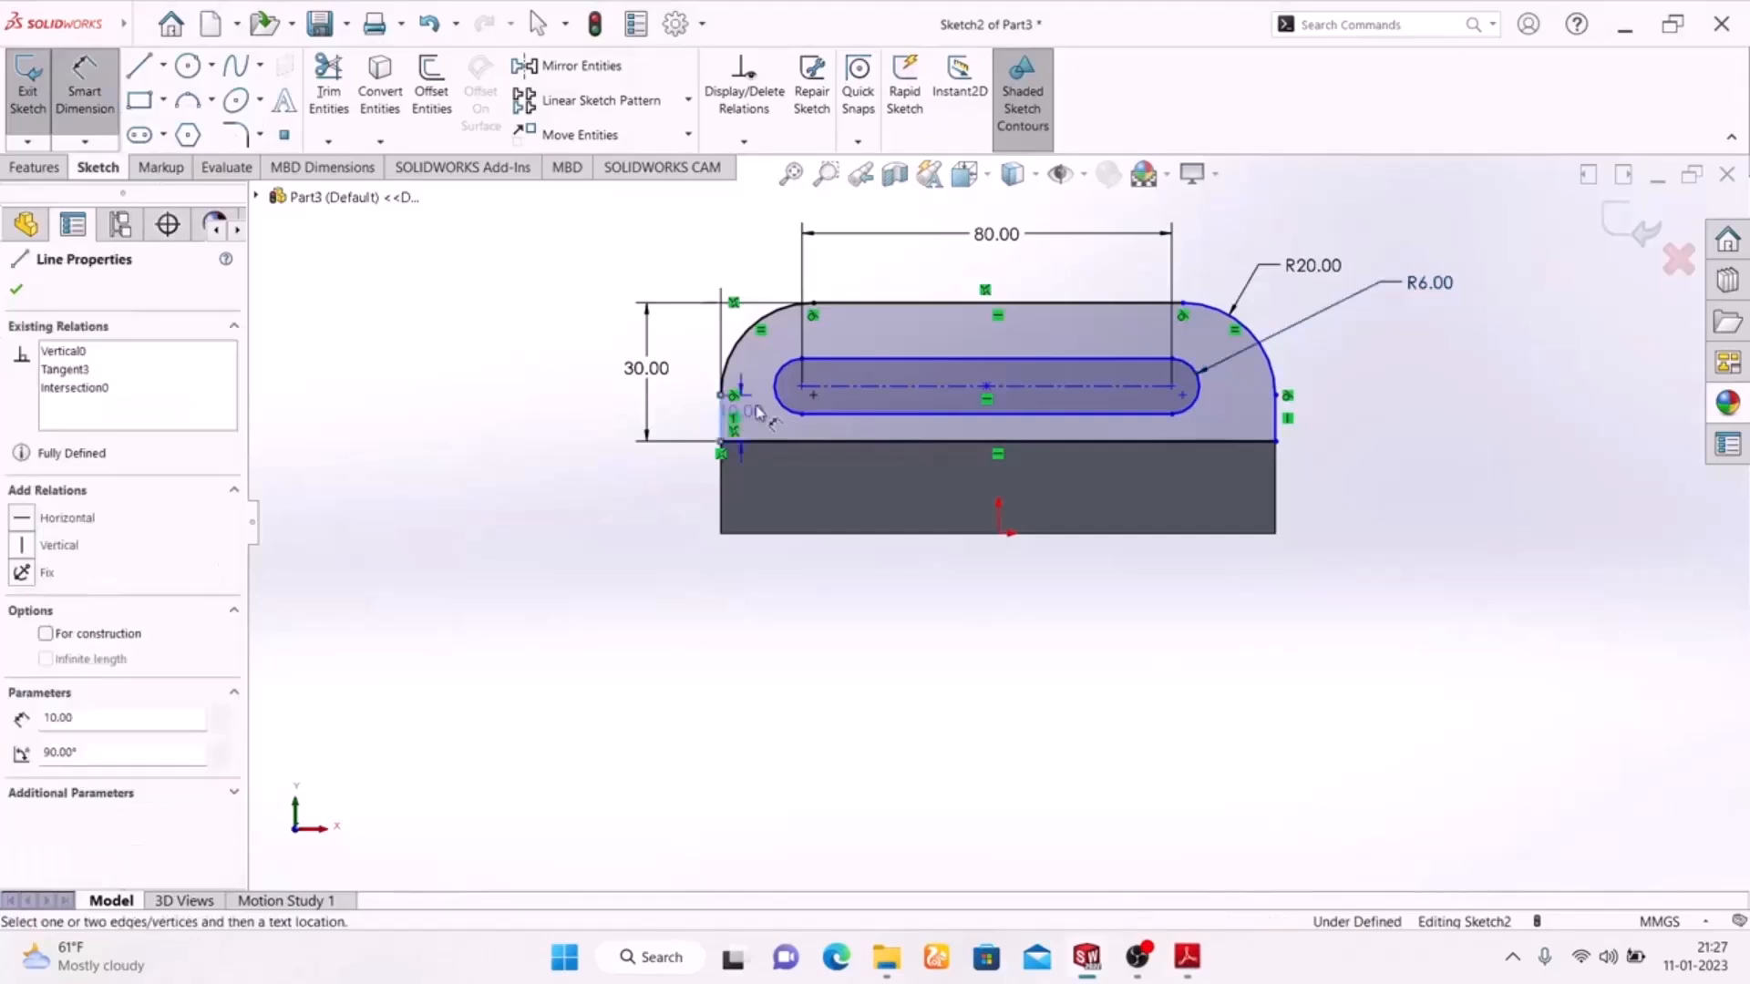
{"action": "left_click", "coordinate": [801, 390]}
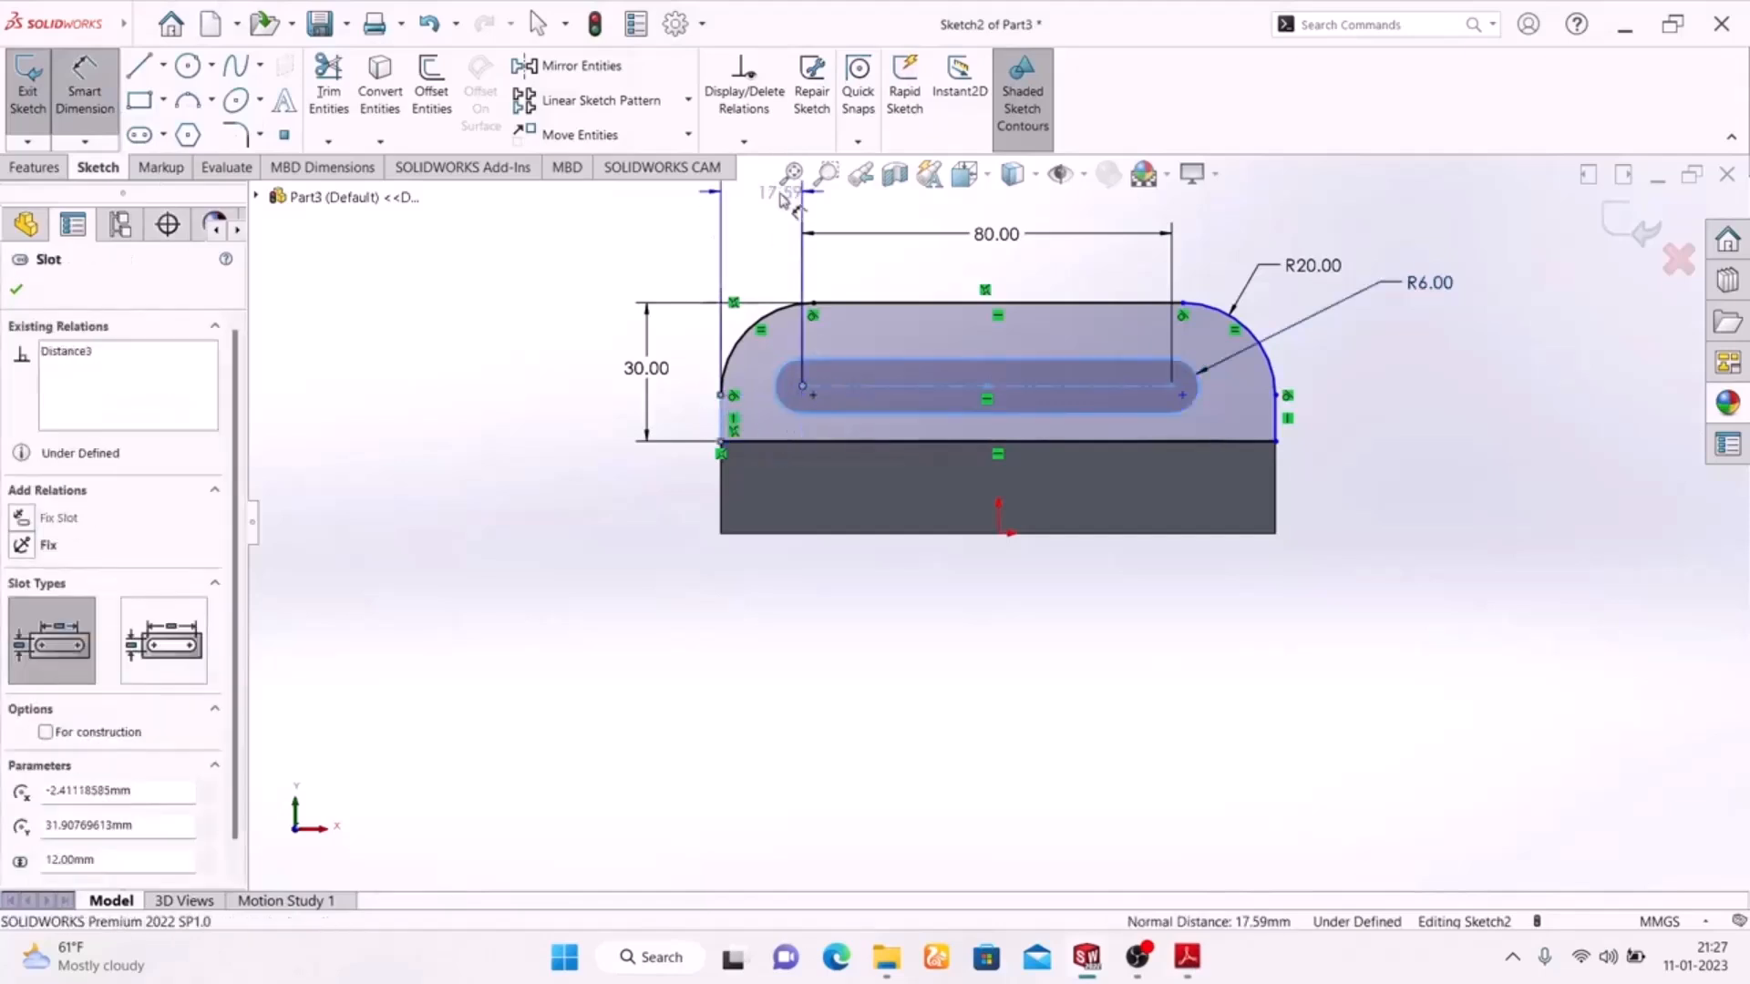
{"action": "left_click", "coordinate": [752, 250]}
{"action": "type", "text": "20"}
{"action": "key", "text": "Return"}
{"action": "left_click_drag", "start_coordinate": [766, 223], "coordinate": [768, 239]}
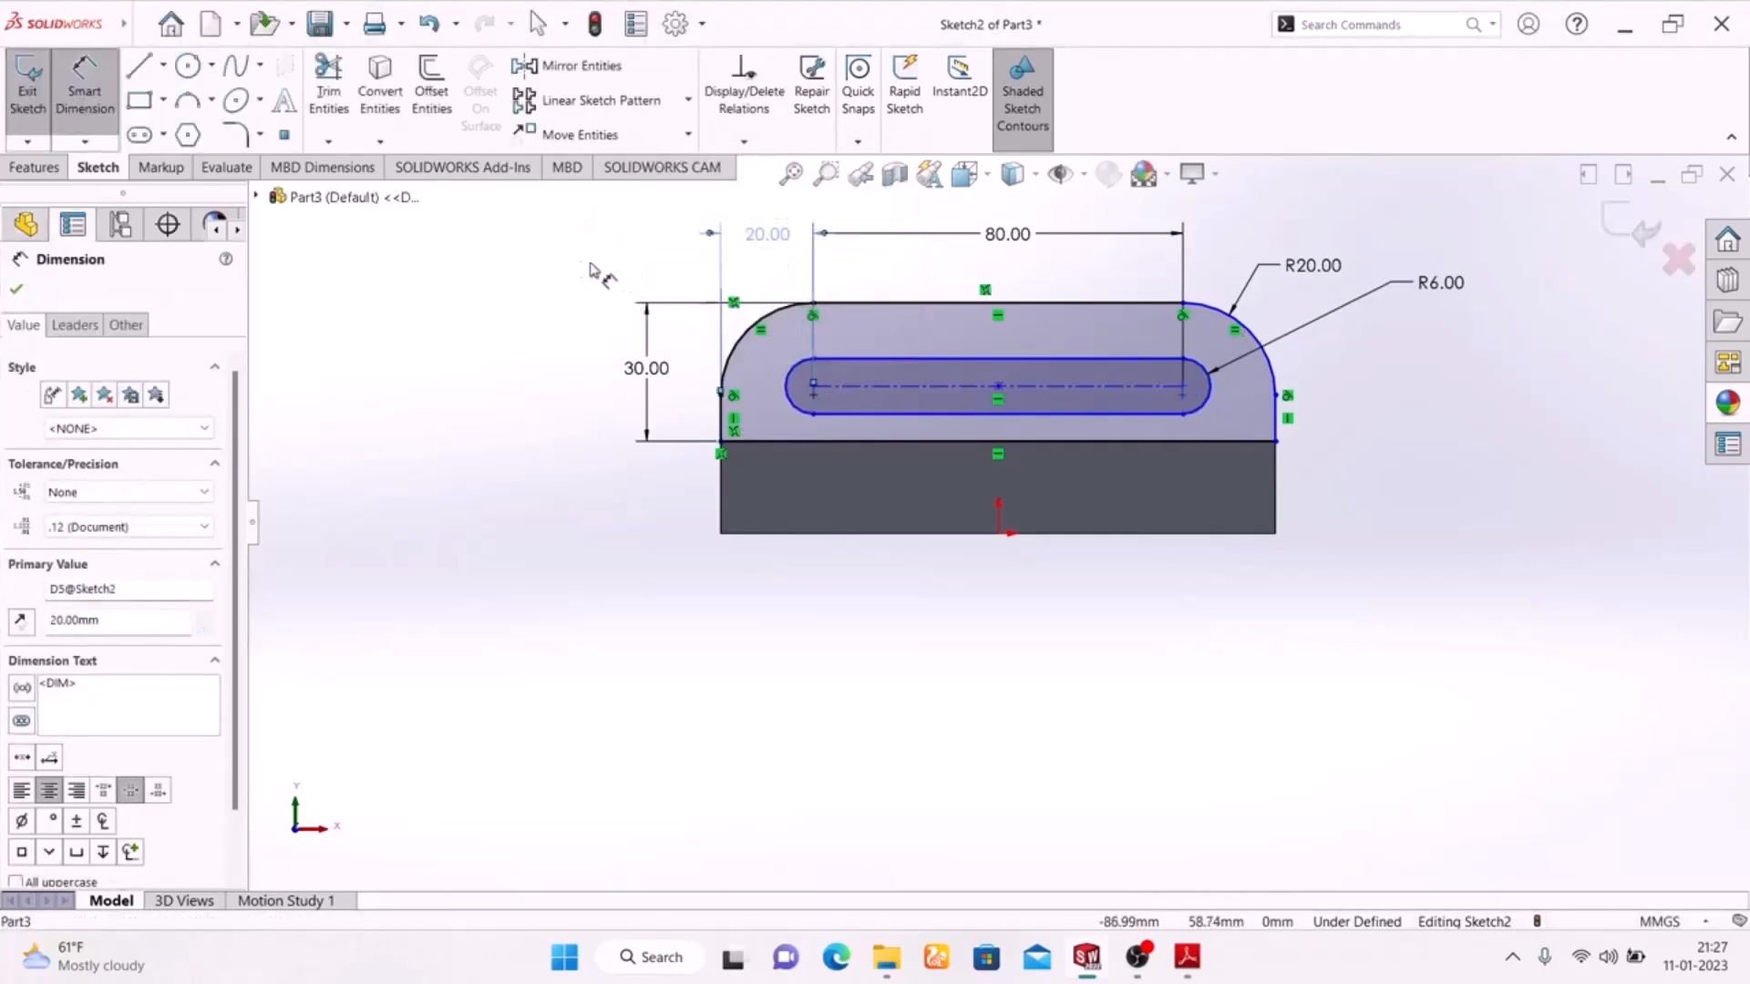
{"action": "left_click", "coordinate": [485, 445]}
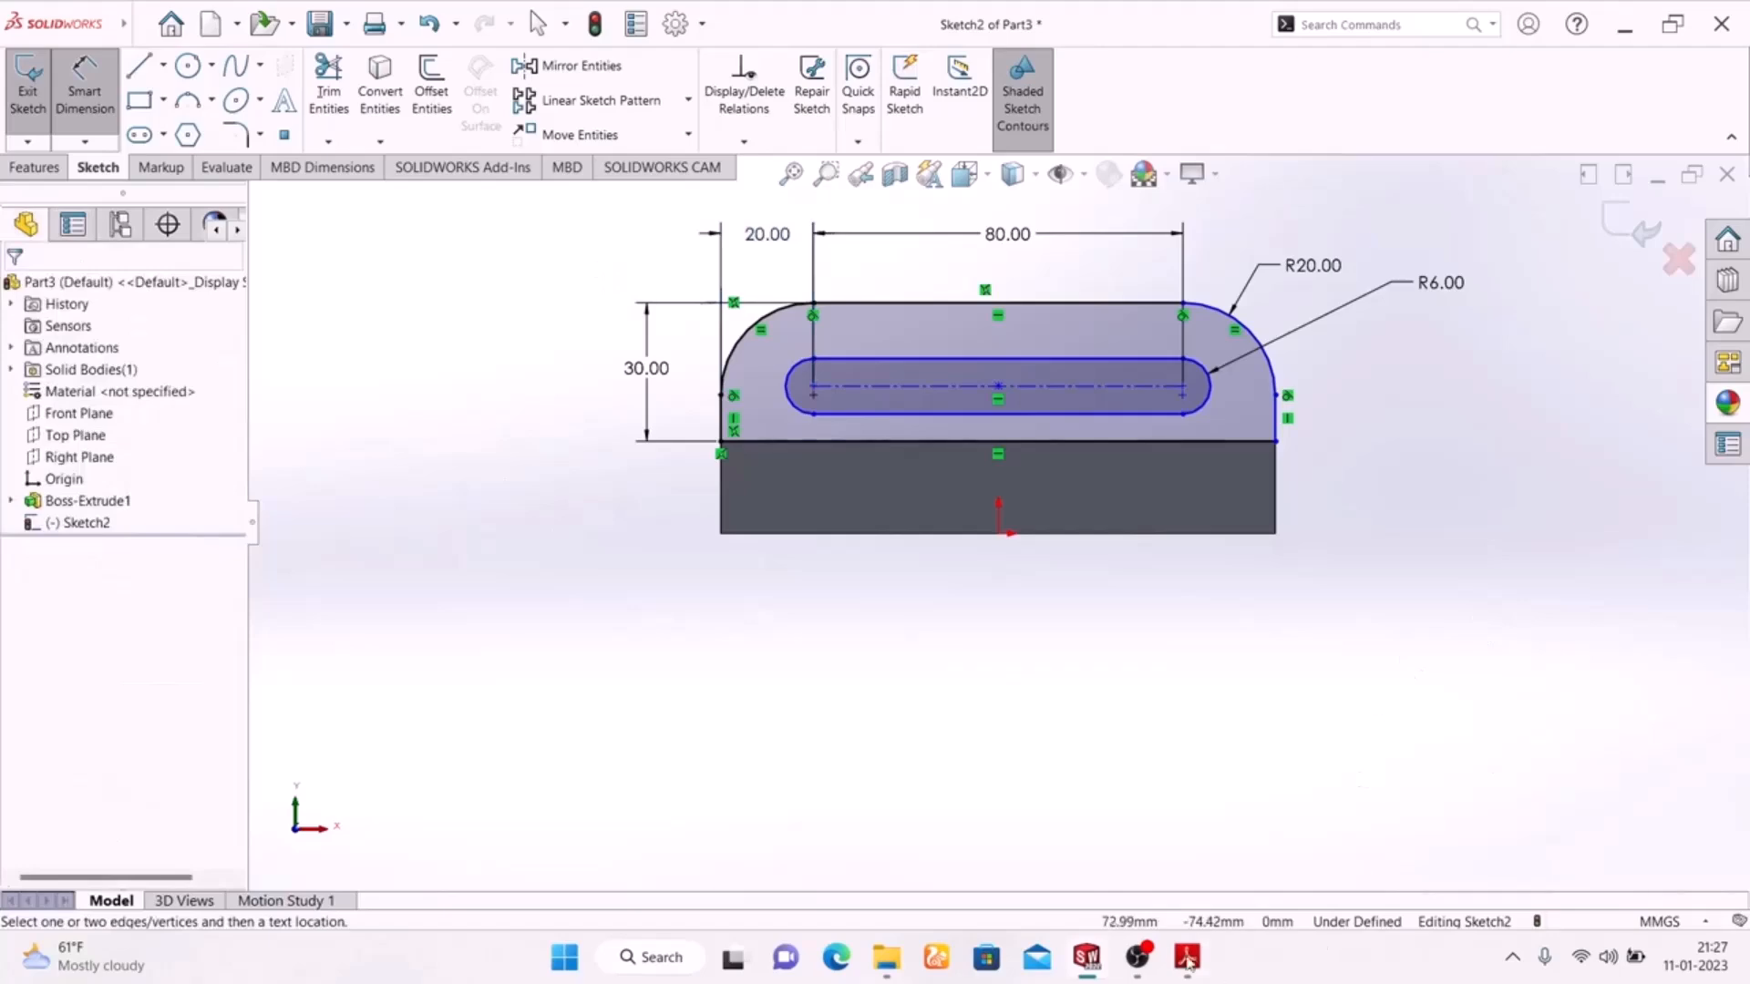
Step: Compare the flange sketch with the PDF drawing, finish Sketch2 and show the part in an isometric view
{"action": "left_click", "coordinate": [1186, 959]}
{"action": "left_click", "coordinate": [1186, 961]}
{"action": "left_click", "coordinate": [1631, 228]}
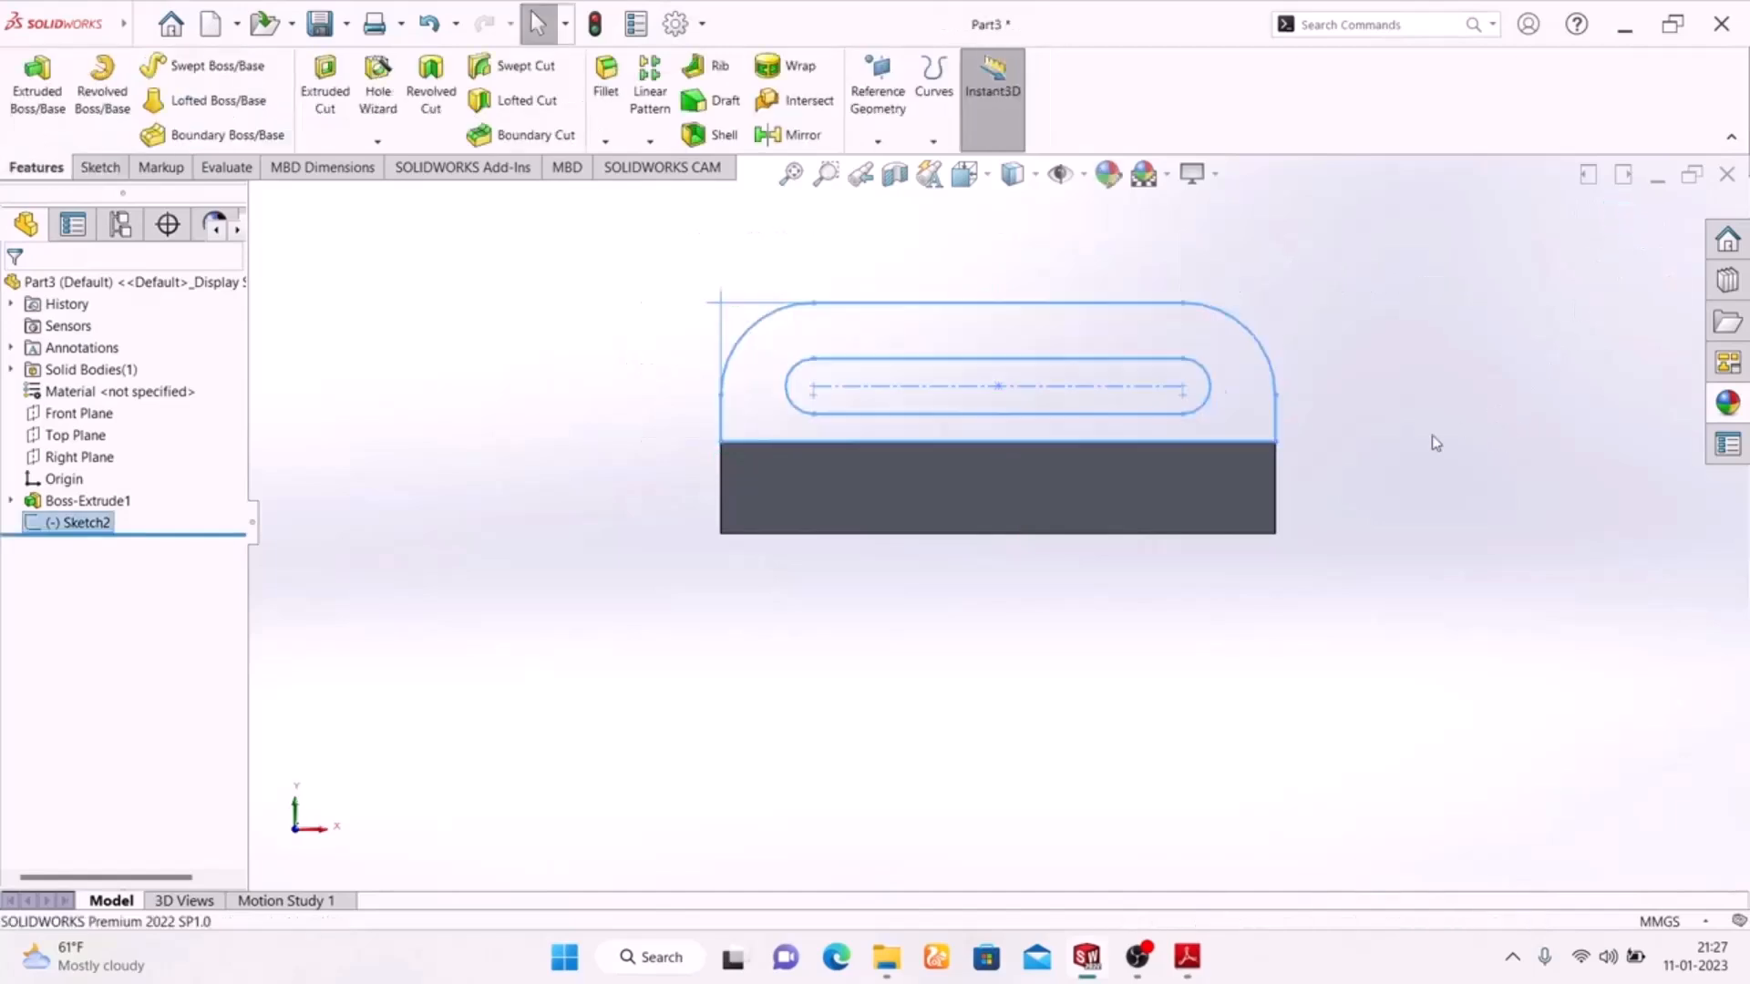
{"action": "key", "text": "space"}
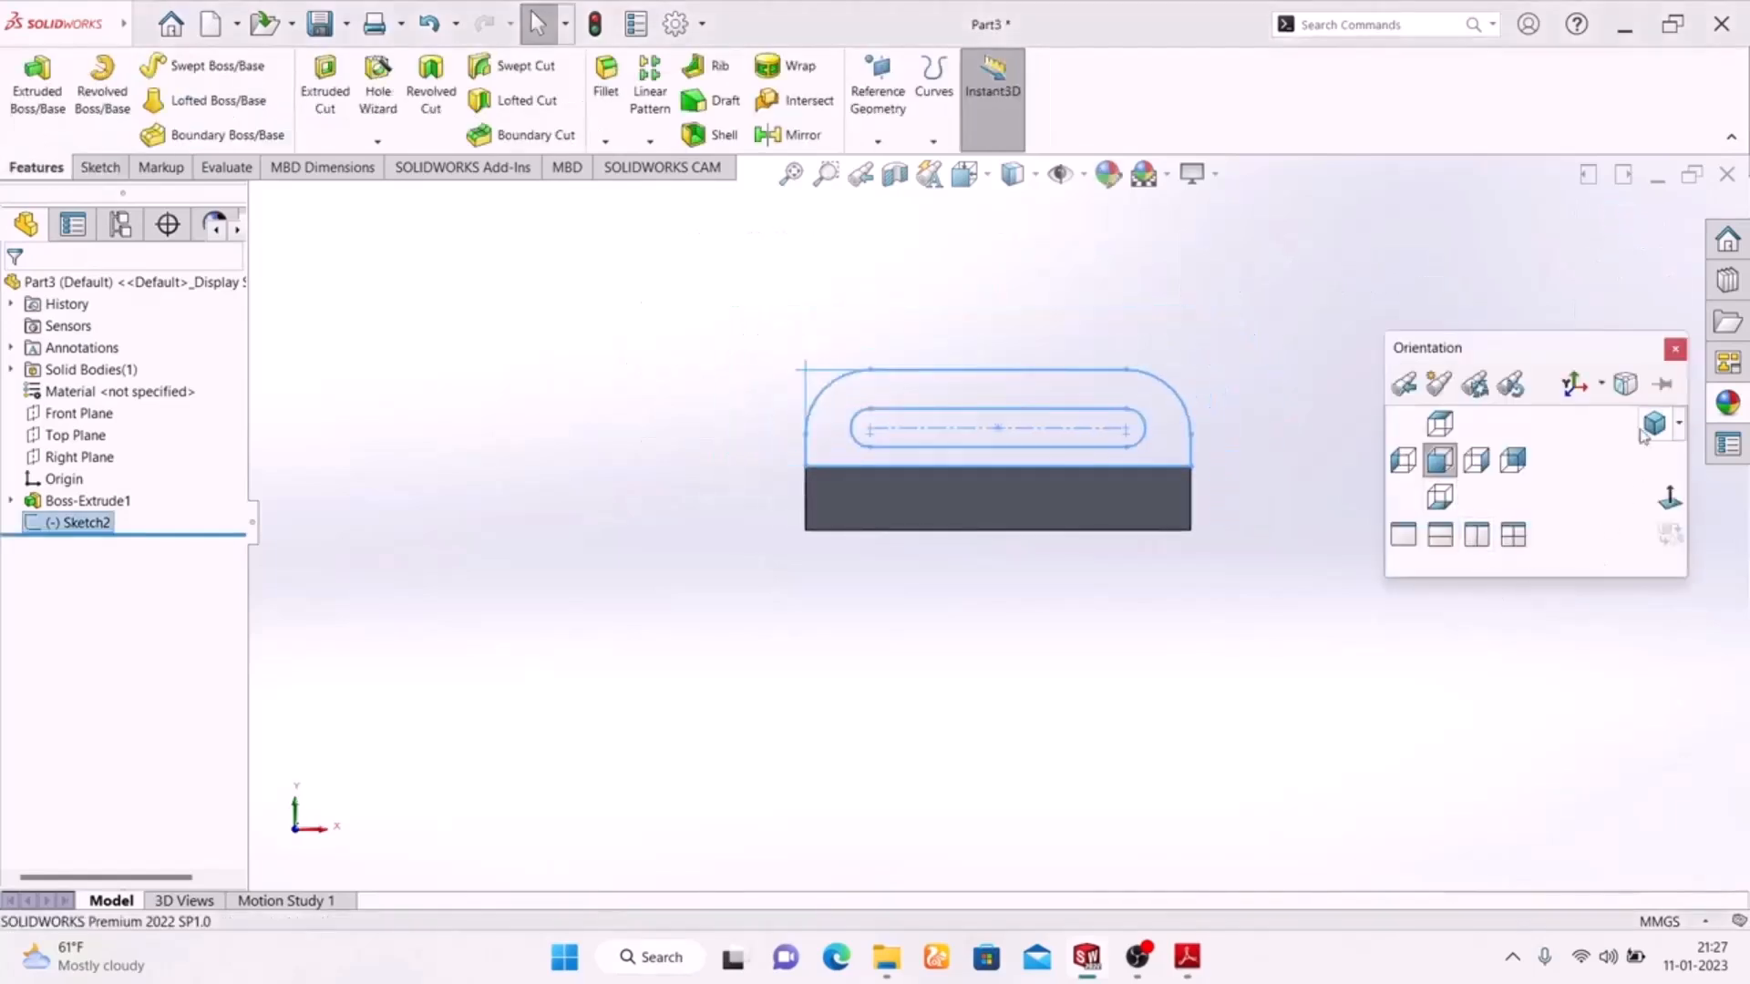
{"action": "left_click", "coordinate": [1652, 426]}
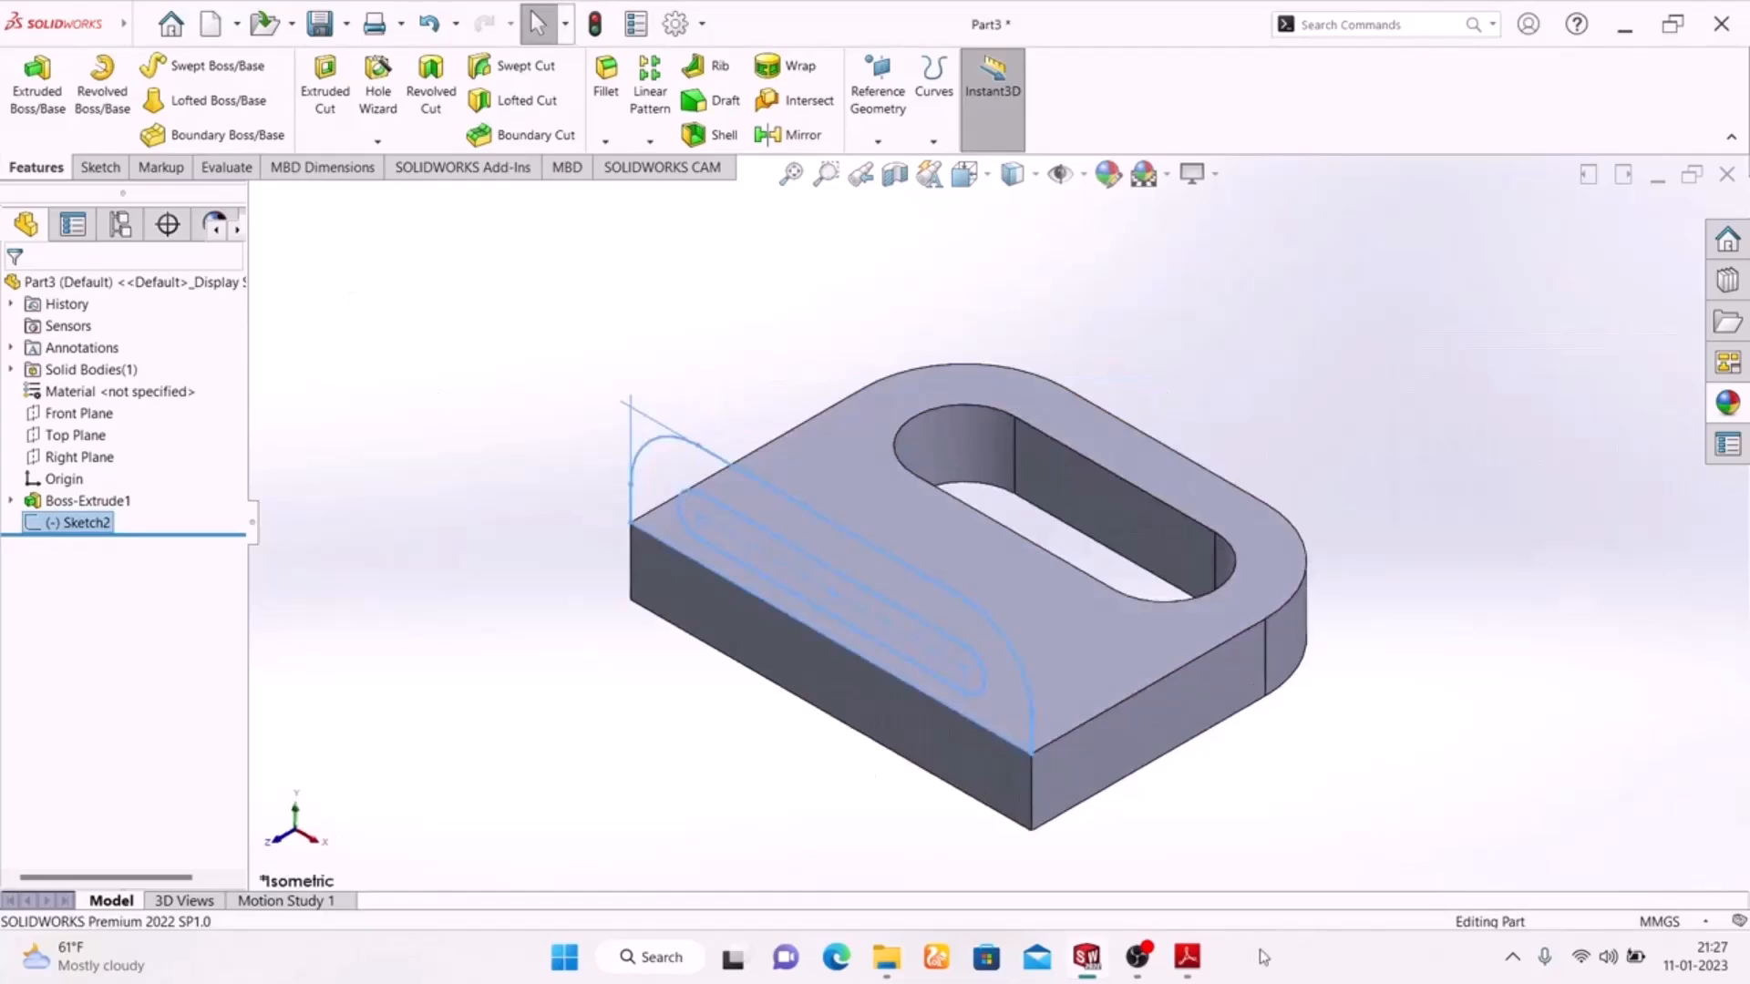
Step: Extrude the flange sketch 20 mm in the reversed direction, merged with the base plate, and compare the bracket with the PDF's isometric illustration
{"action": "left_click", "coordinate": [1175, 964]}
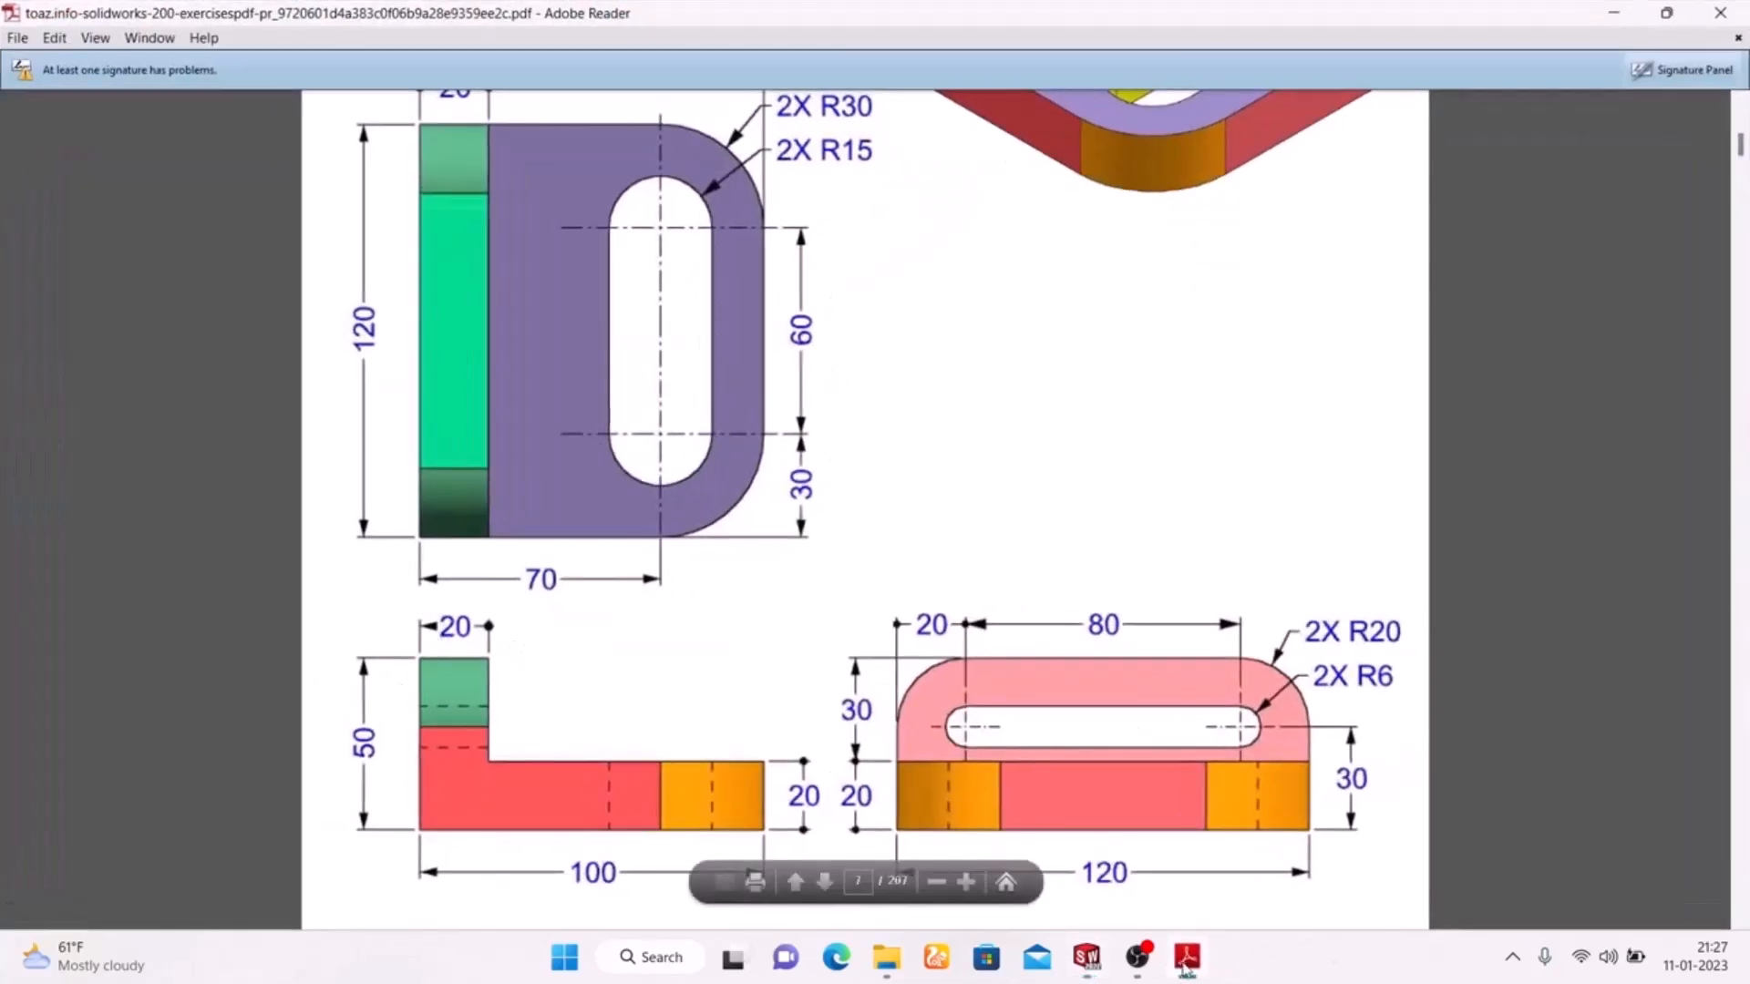
{"action": "left_click", "coordinate": [1186, 962]}
{"action": "left_click", "coordinate": [11, 111]}
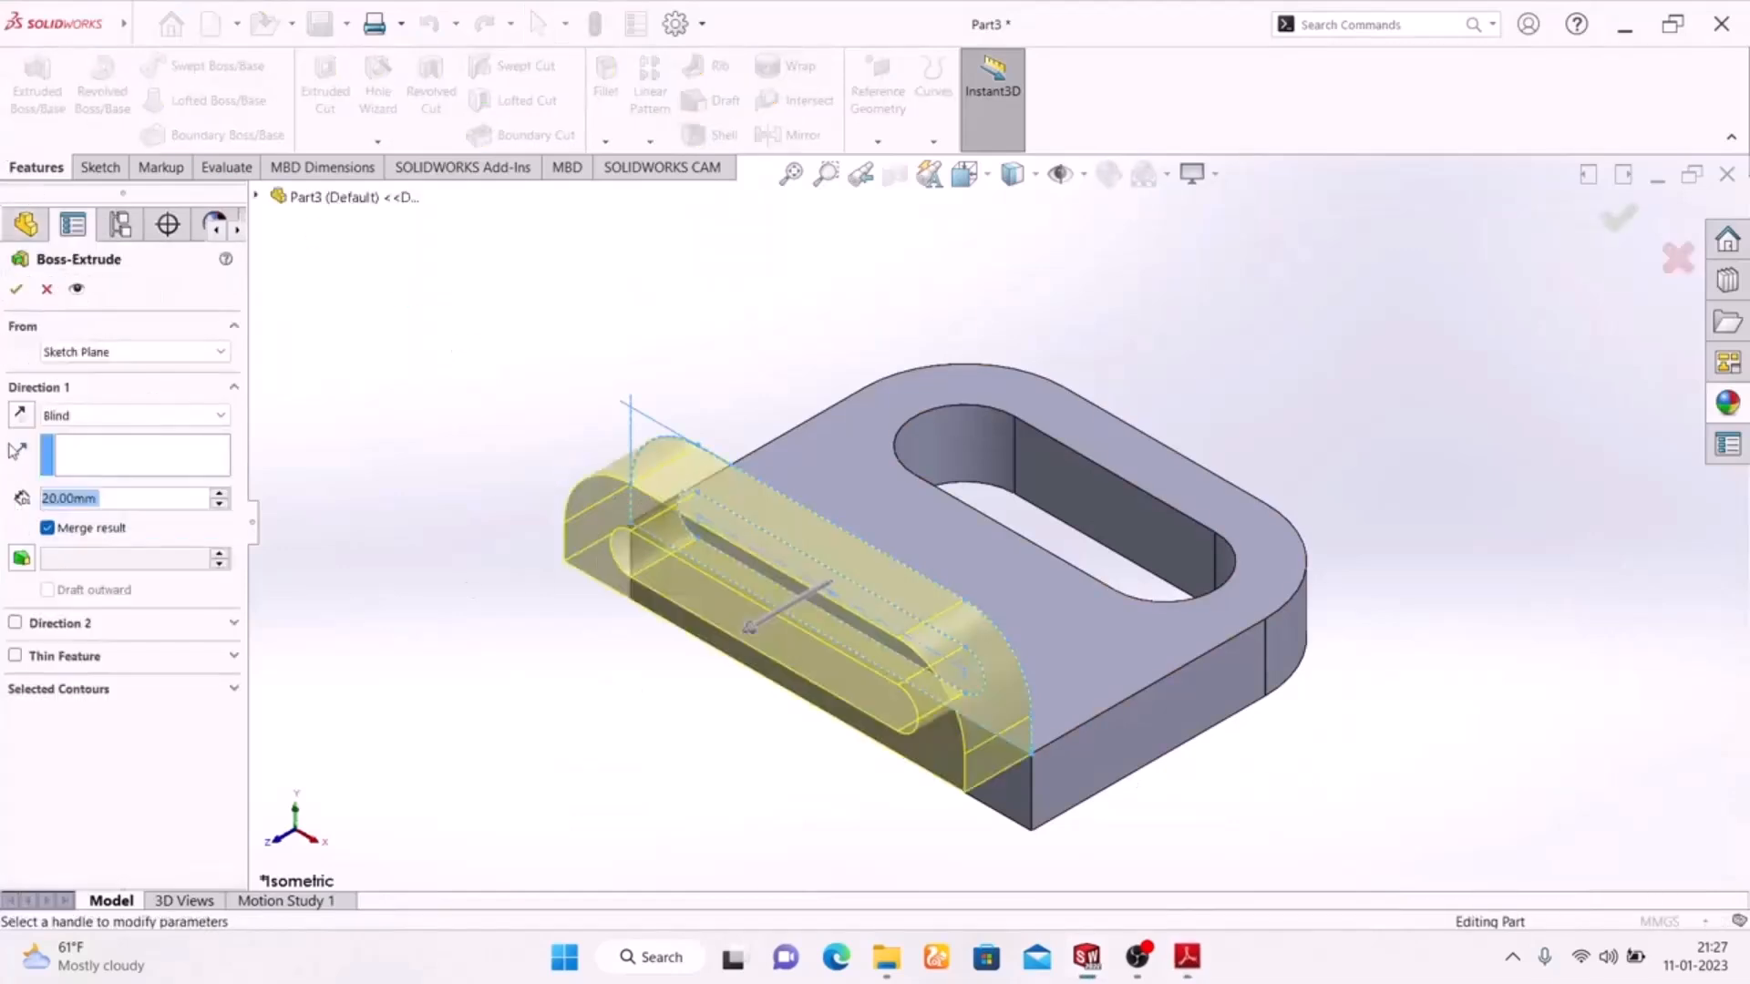
{"action": "left_click", "coordinate": [22, 416]}
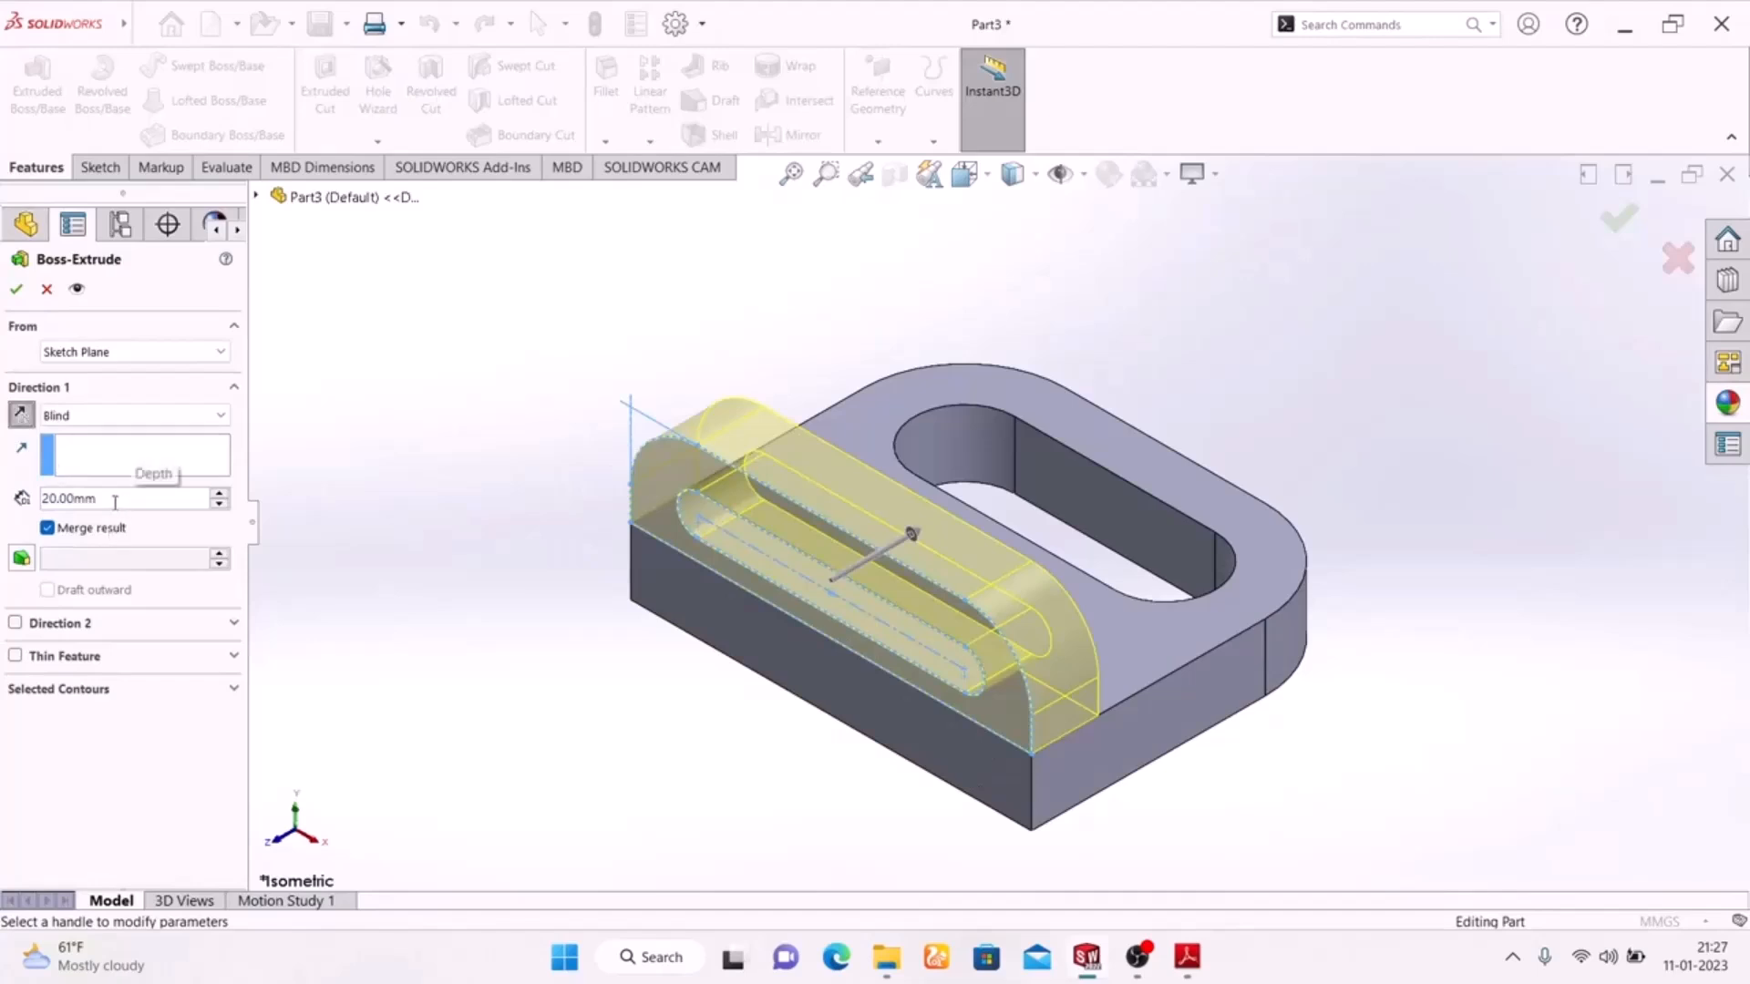
{"action": "left_click", "coordinate": [13, 289]}
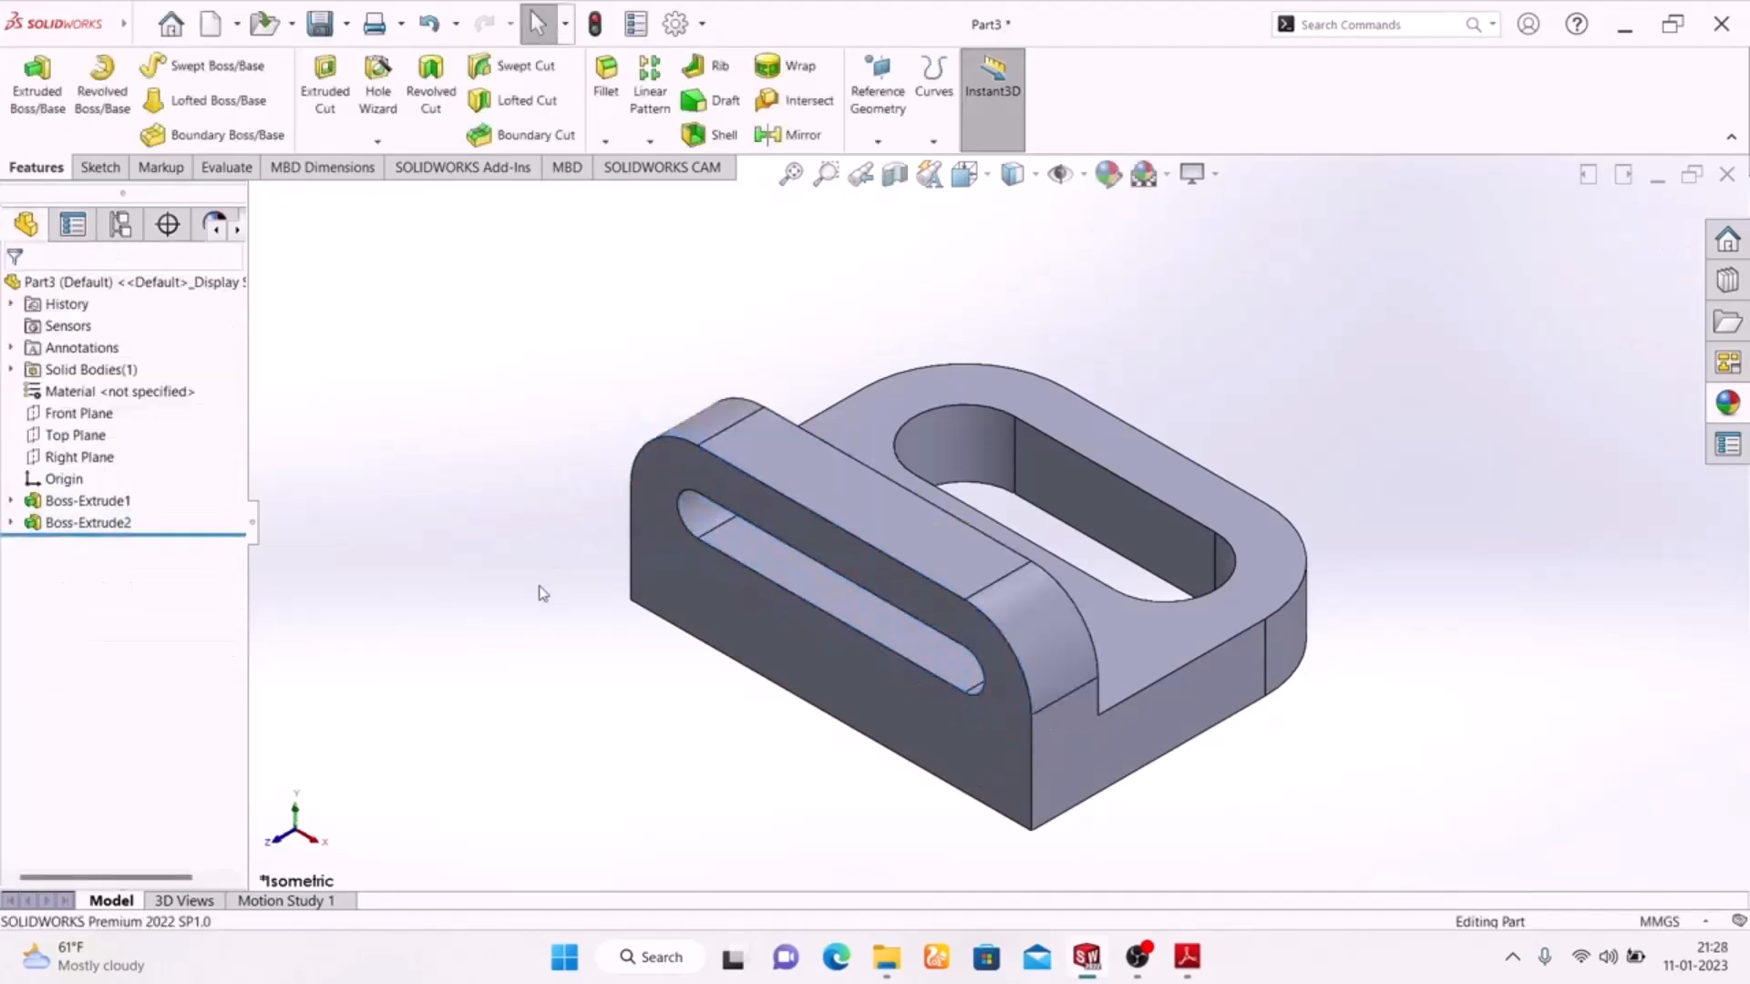
{"action": "middle_click_drag", "start_coordinate": [469, 640], "coordinate": [309, 729]}
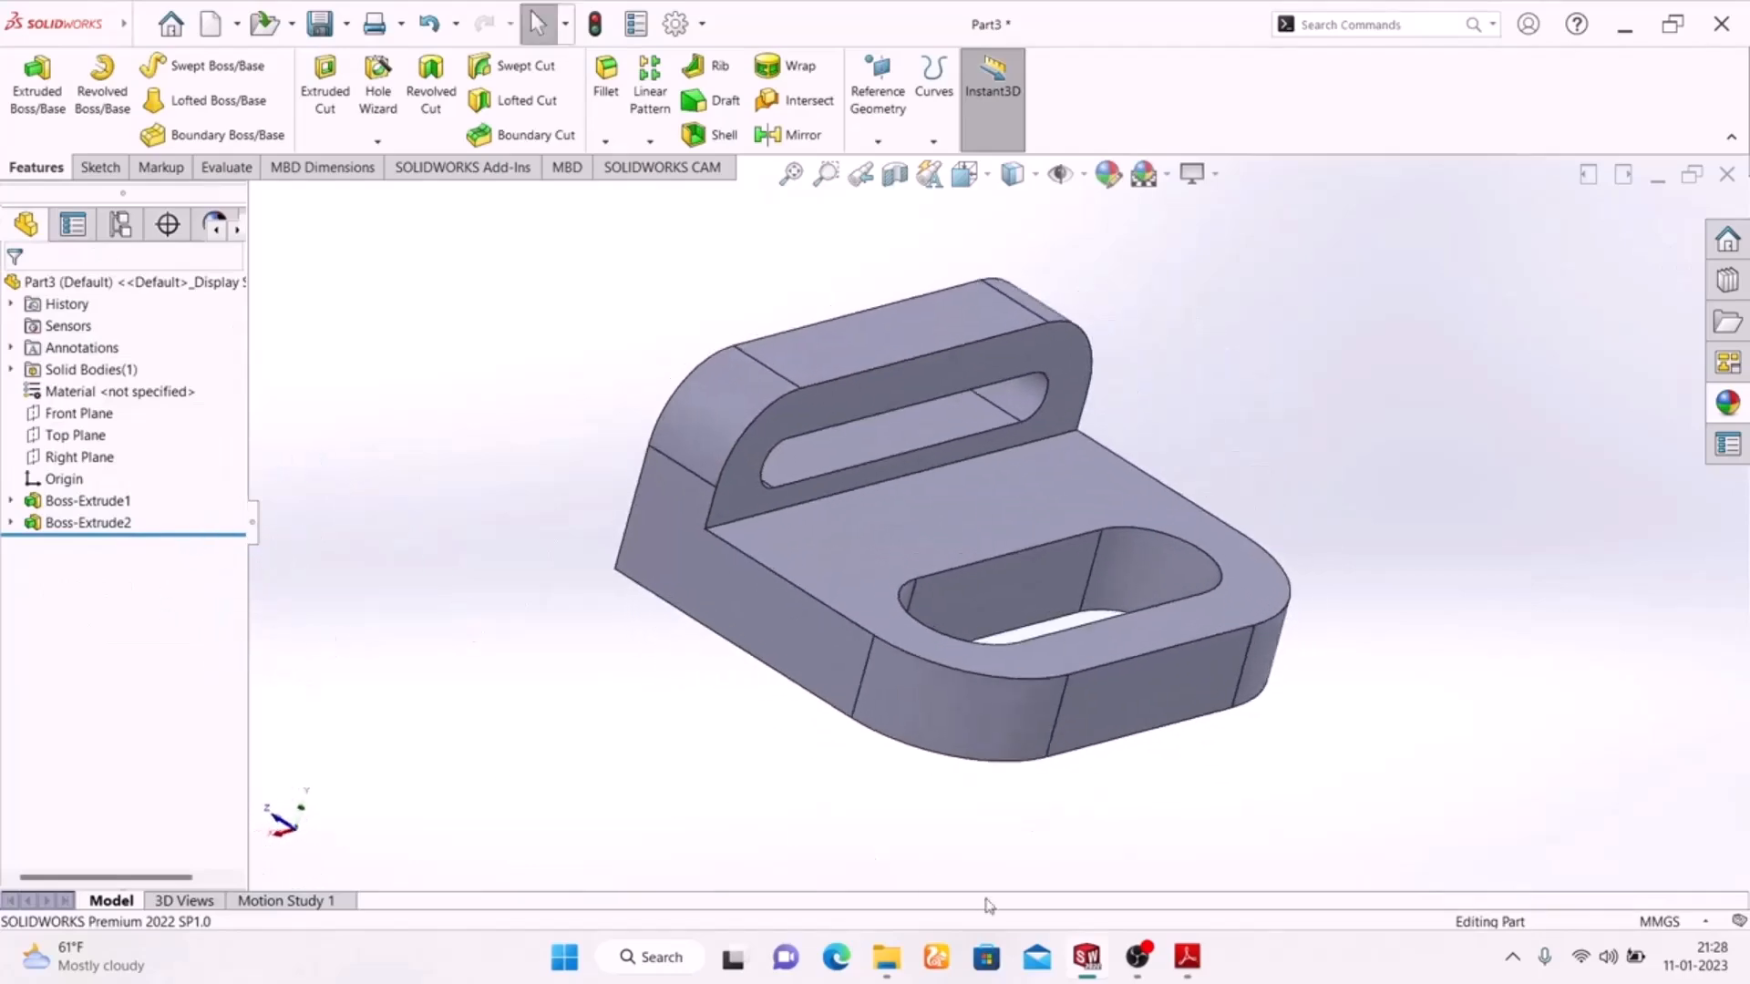
{"action": "left_click", "coordinate": [1189, 971]}
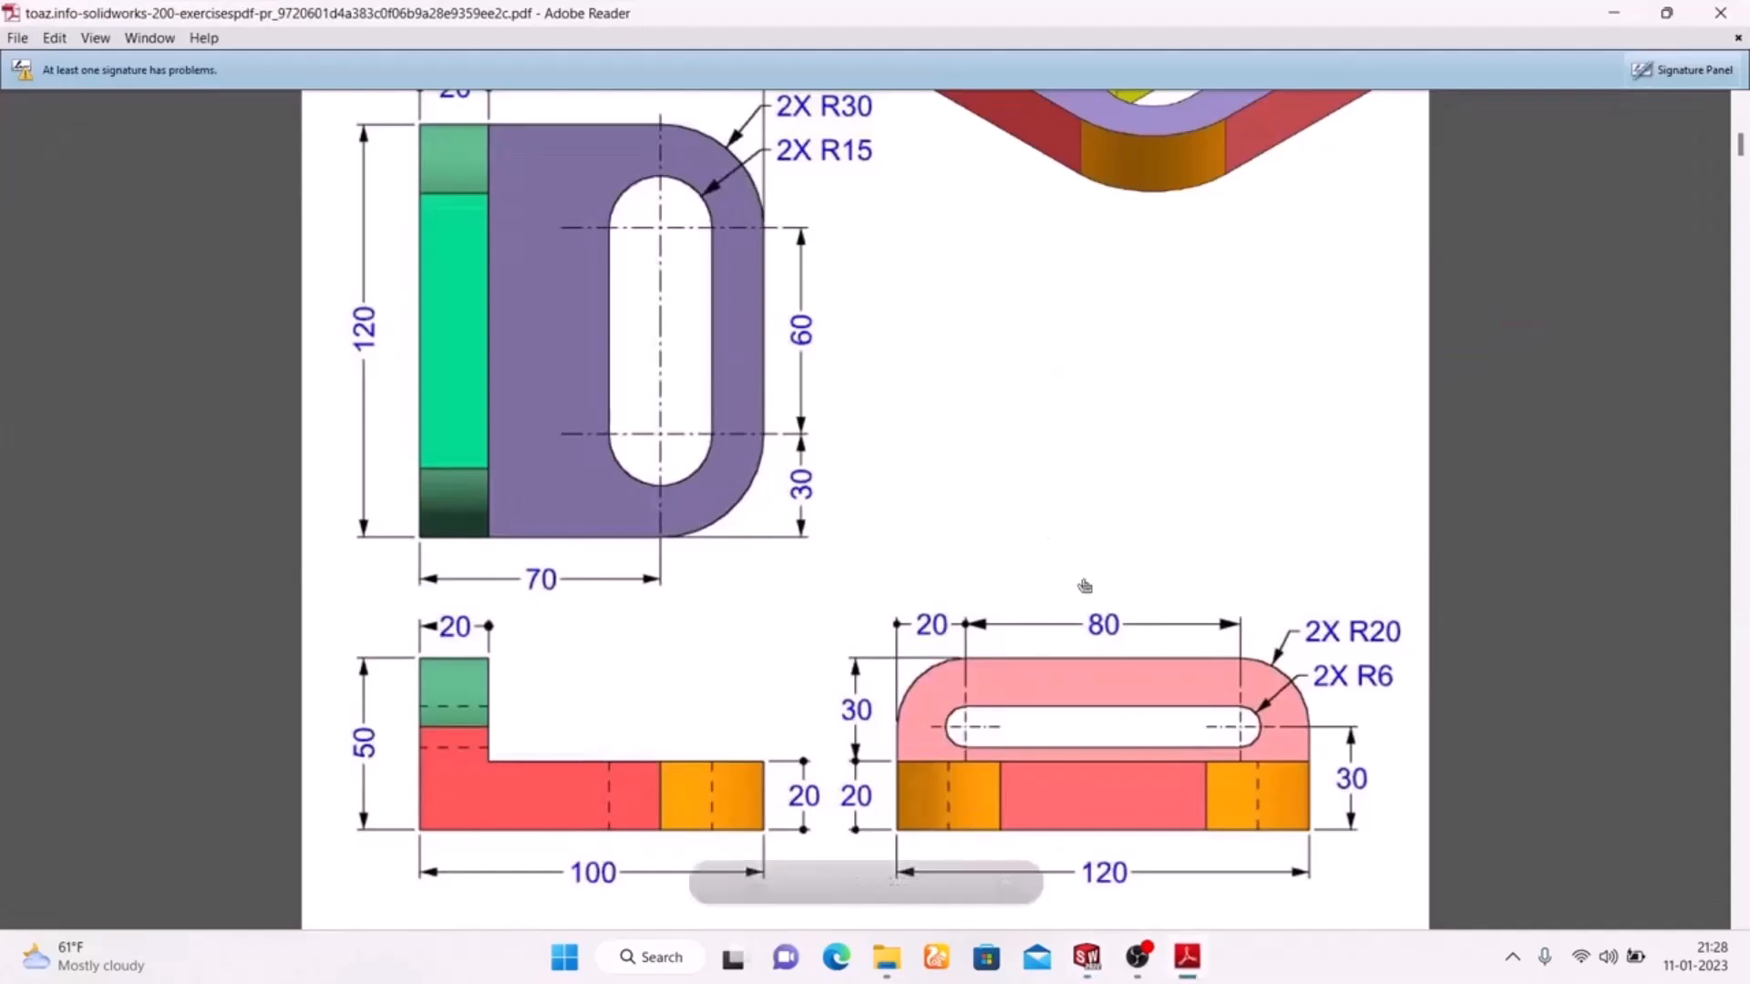
{"action": "scroll", "coordinate": [1025, 485], "scroll_direction": "up", "scroll_amount": 3}
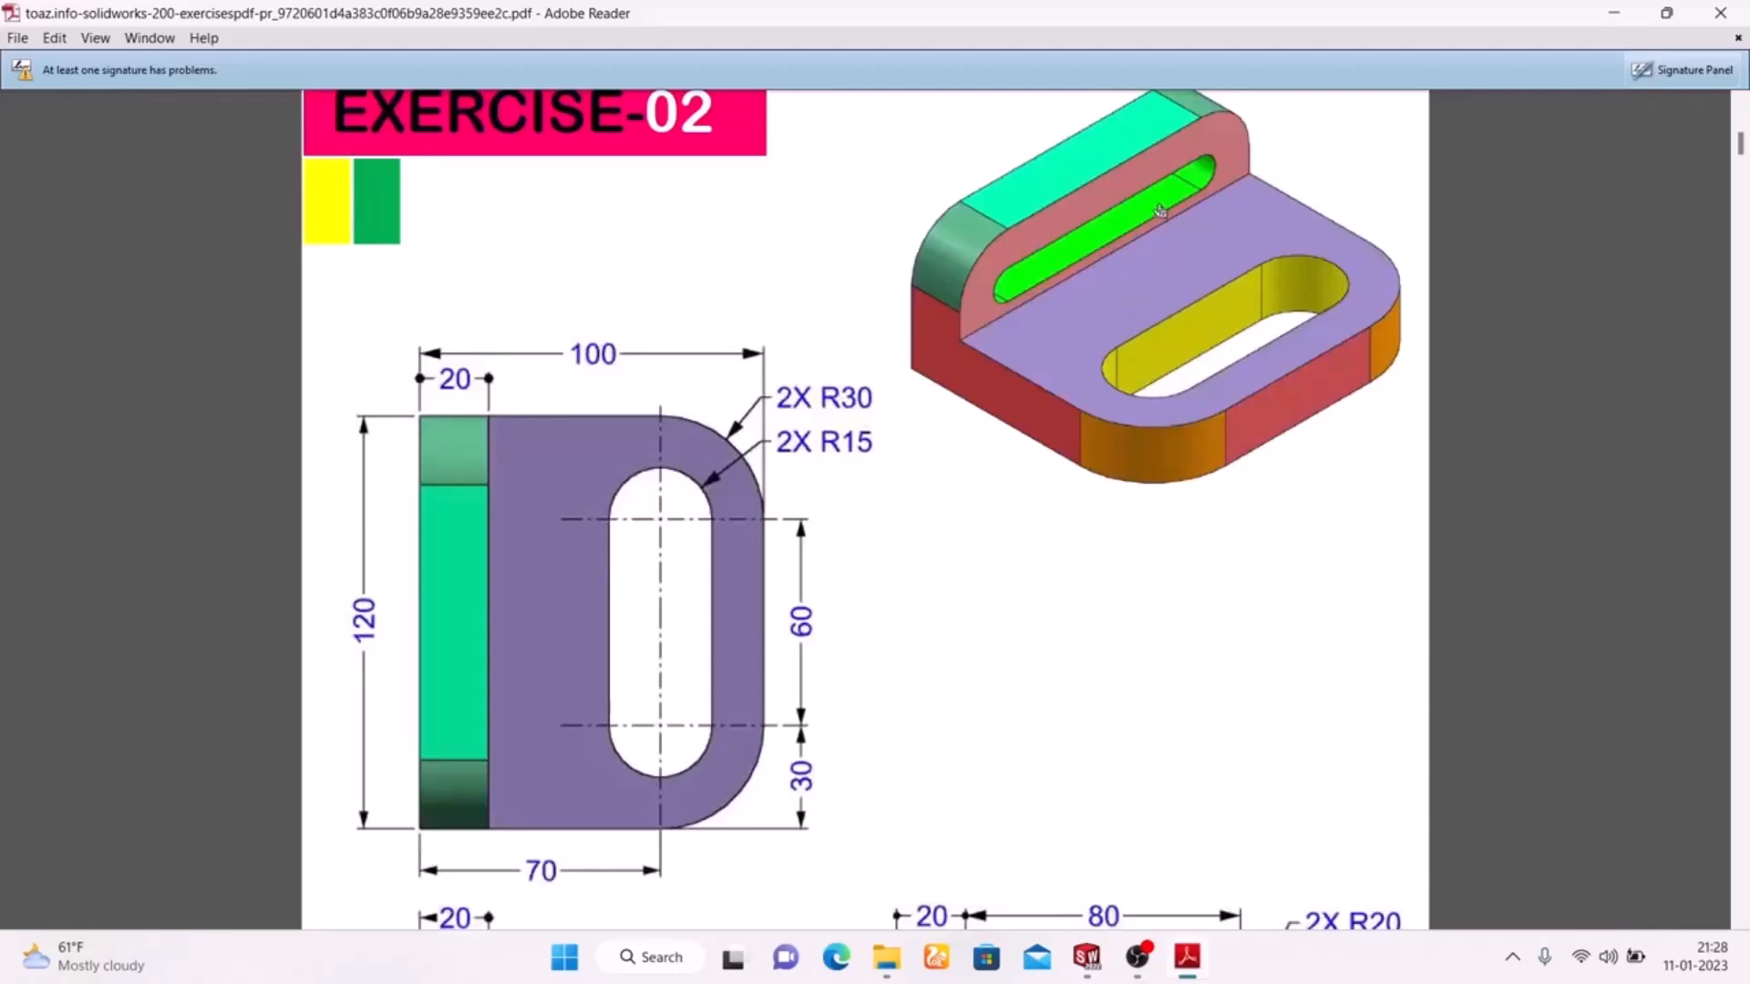
{"action": "left_click", "coordinate": [1187, 956]}
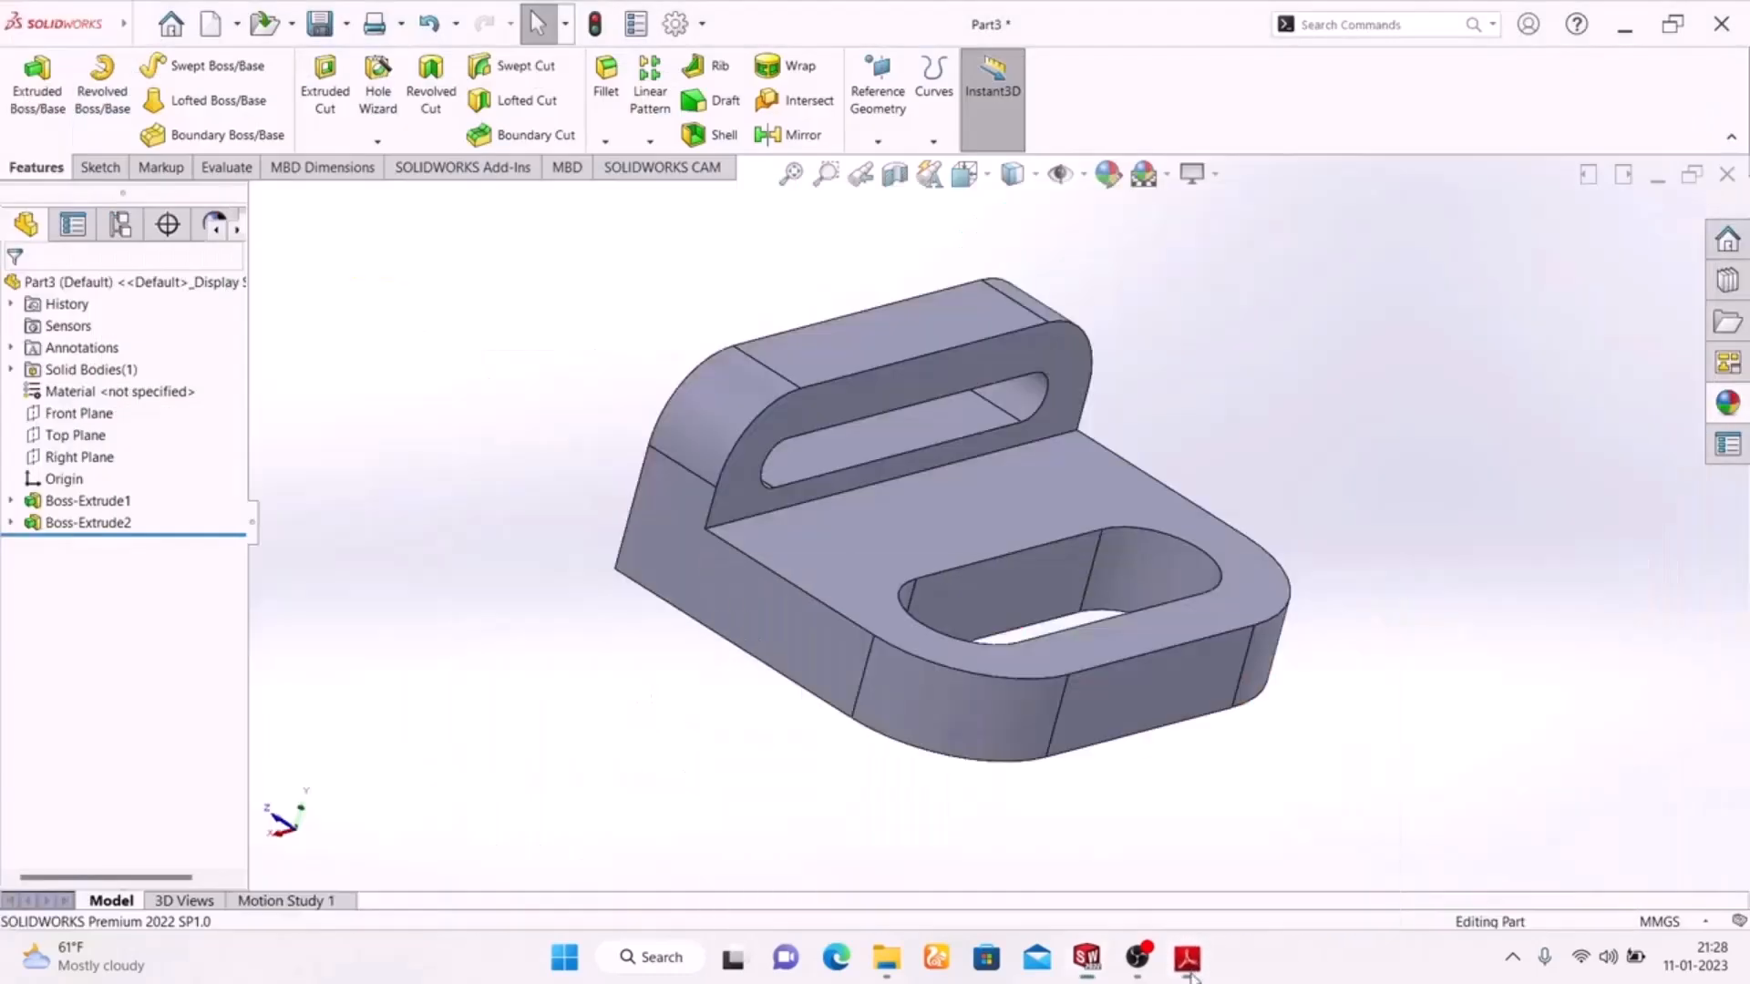
{"action": "left_click", "coordinate": [1108, 174]}
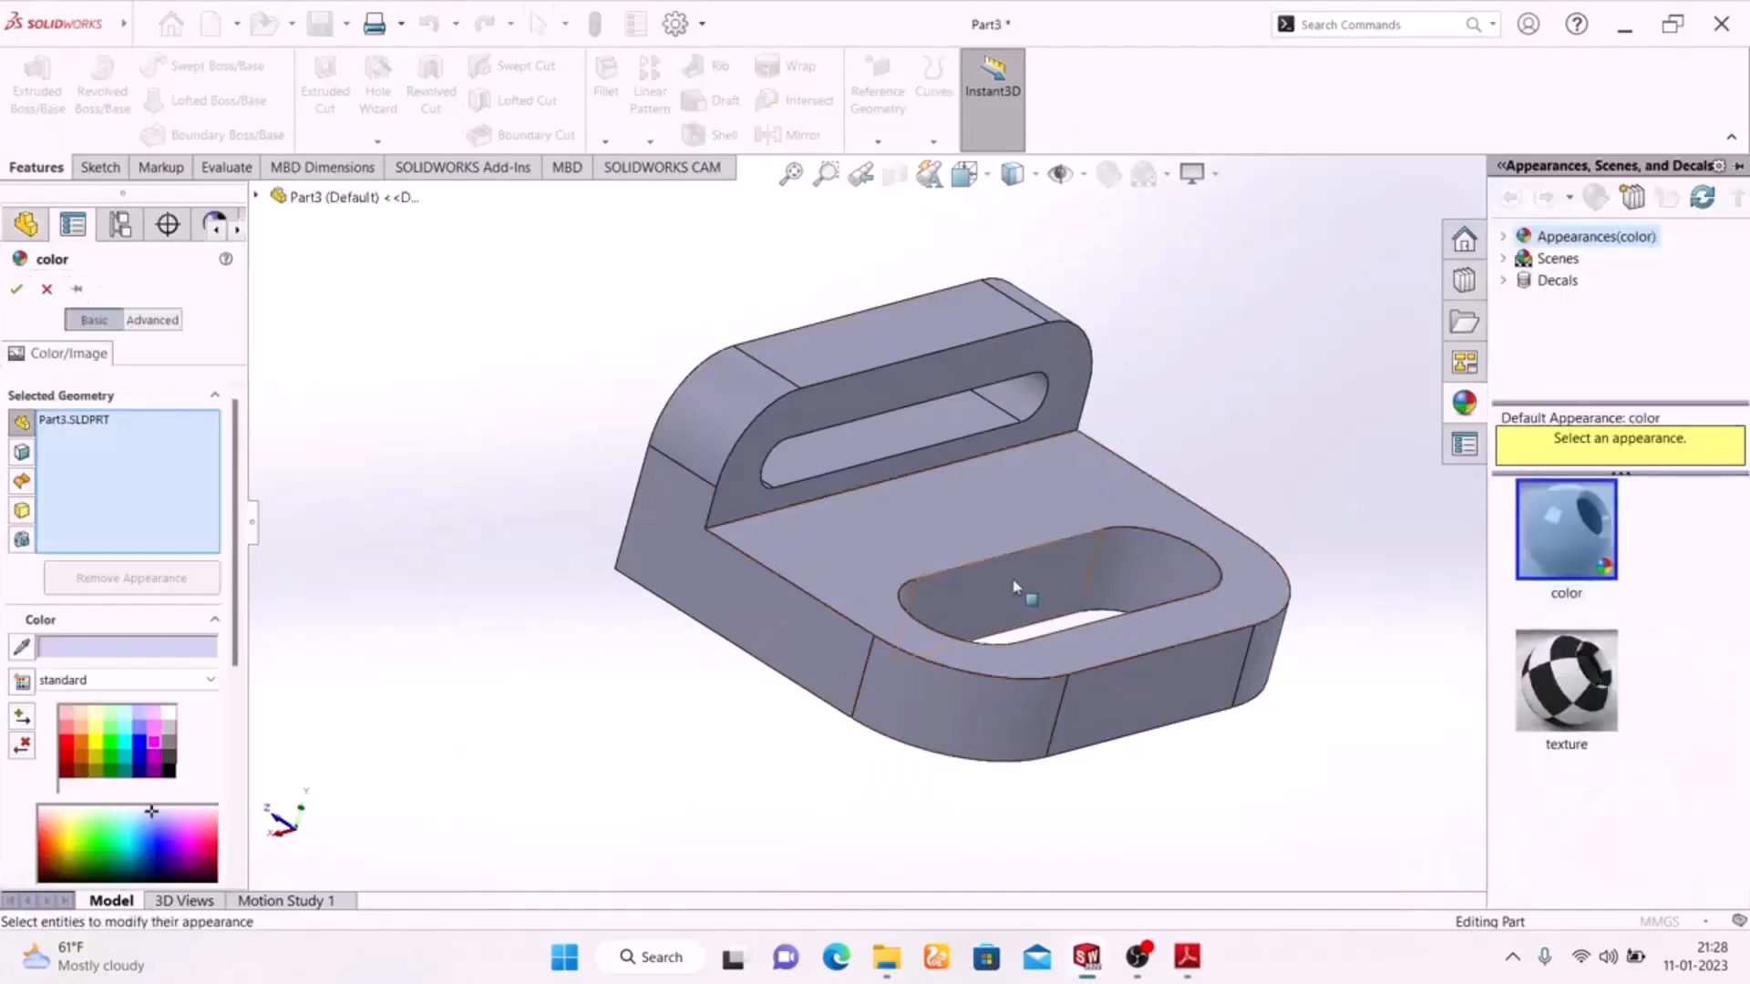
{"action": "left_click", "coordinate": [1039, 590]}
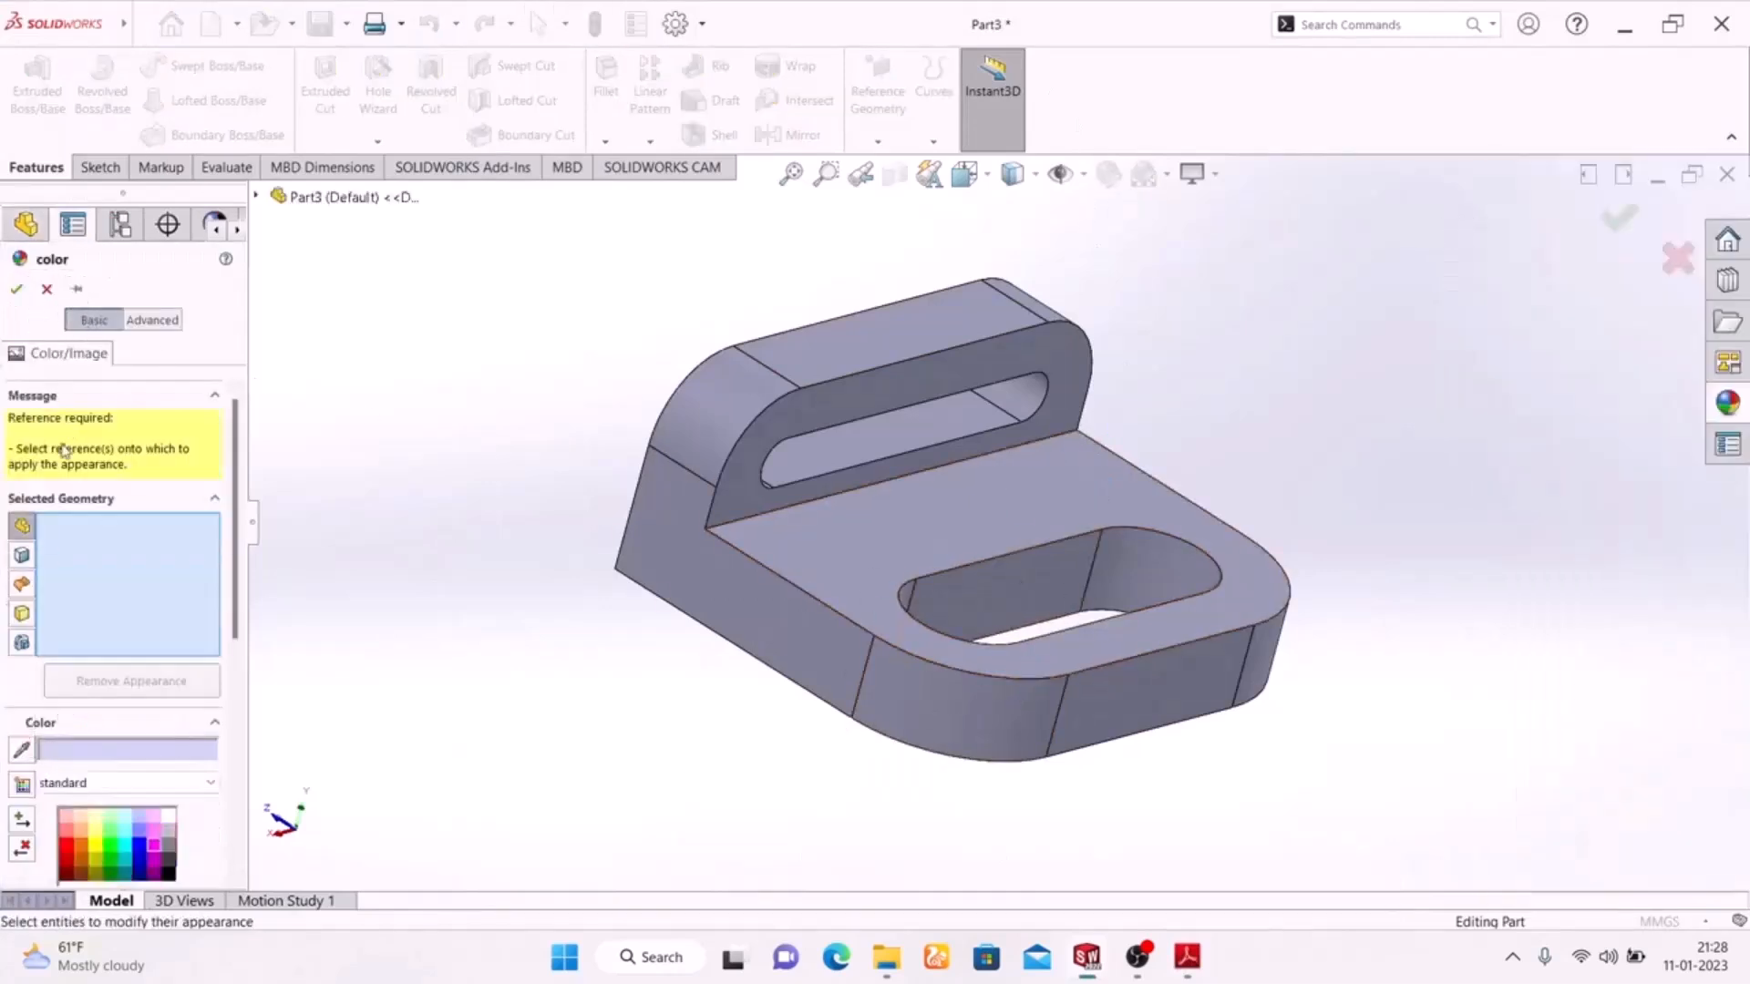
{"action": "left_click", "coordinate": [1027, 597]}
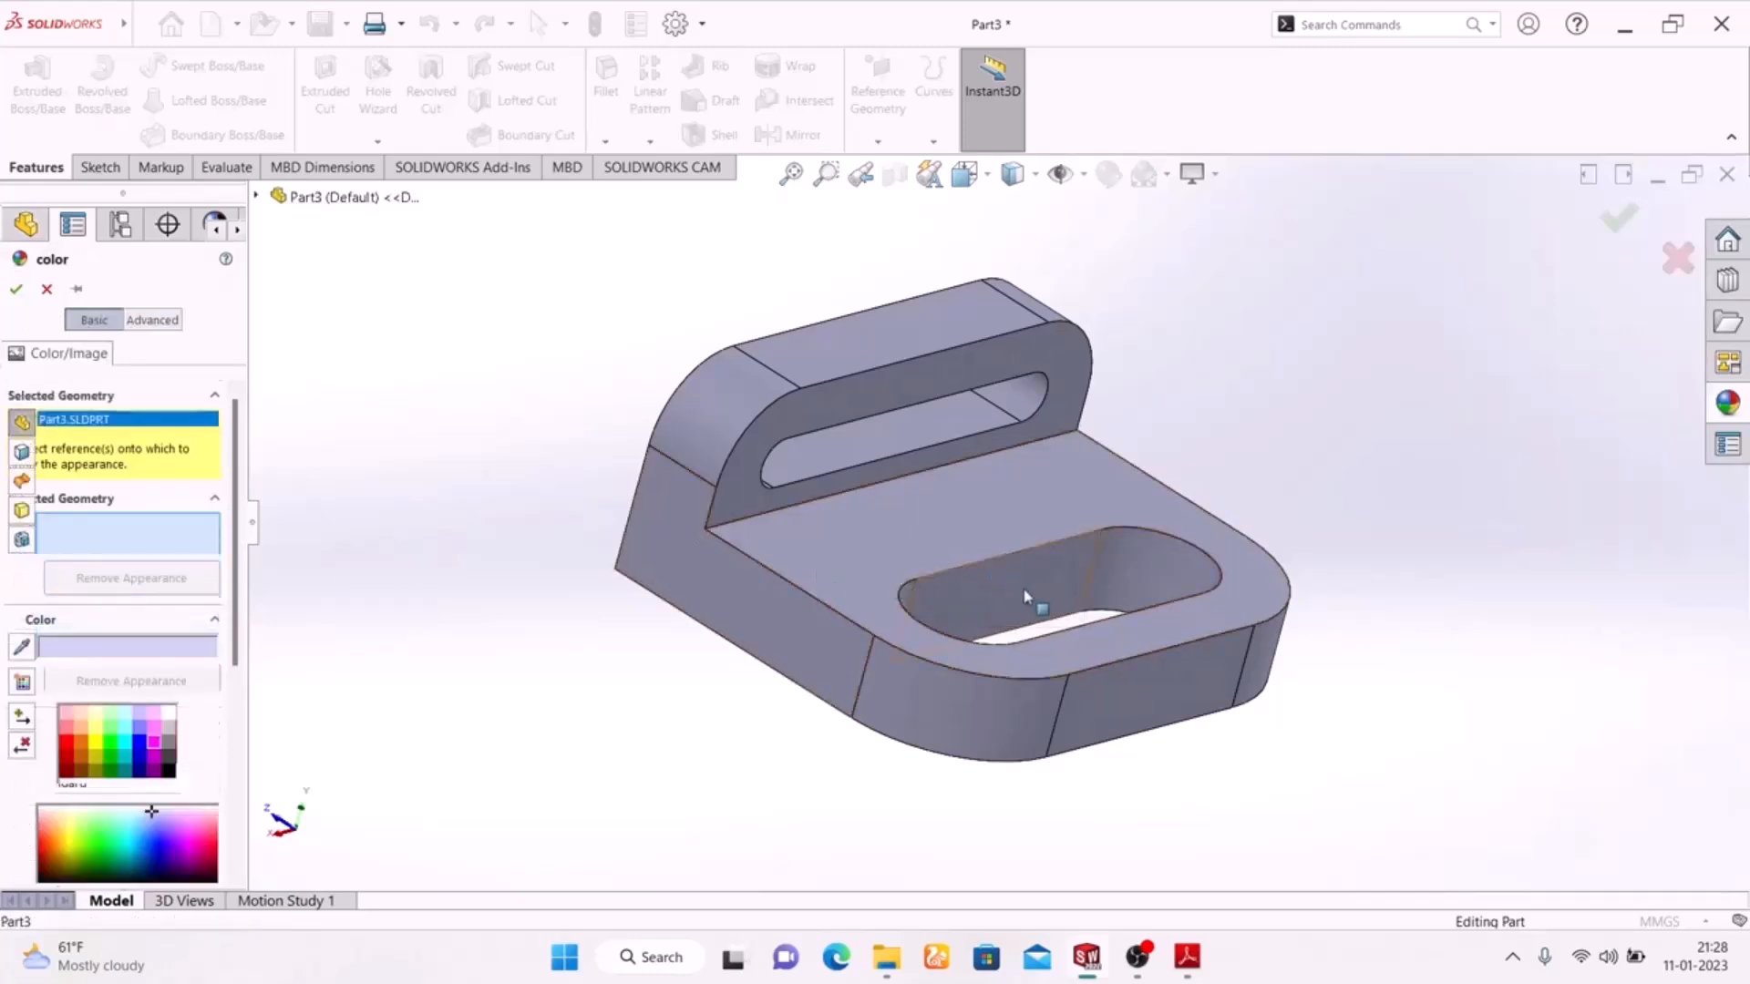
{"action": "left_click", "coordinate": [1162, 575]}
{"action": "middle_click_drag", "start_coordinate": [566, 613], "coordinate": [1054, 523]}
{"action": "scroll", "coordinate": [1062, 598], "scroll_direction": "down", "scroll_amount": 3}
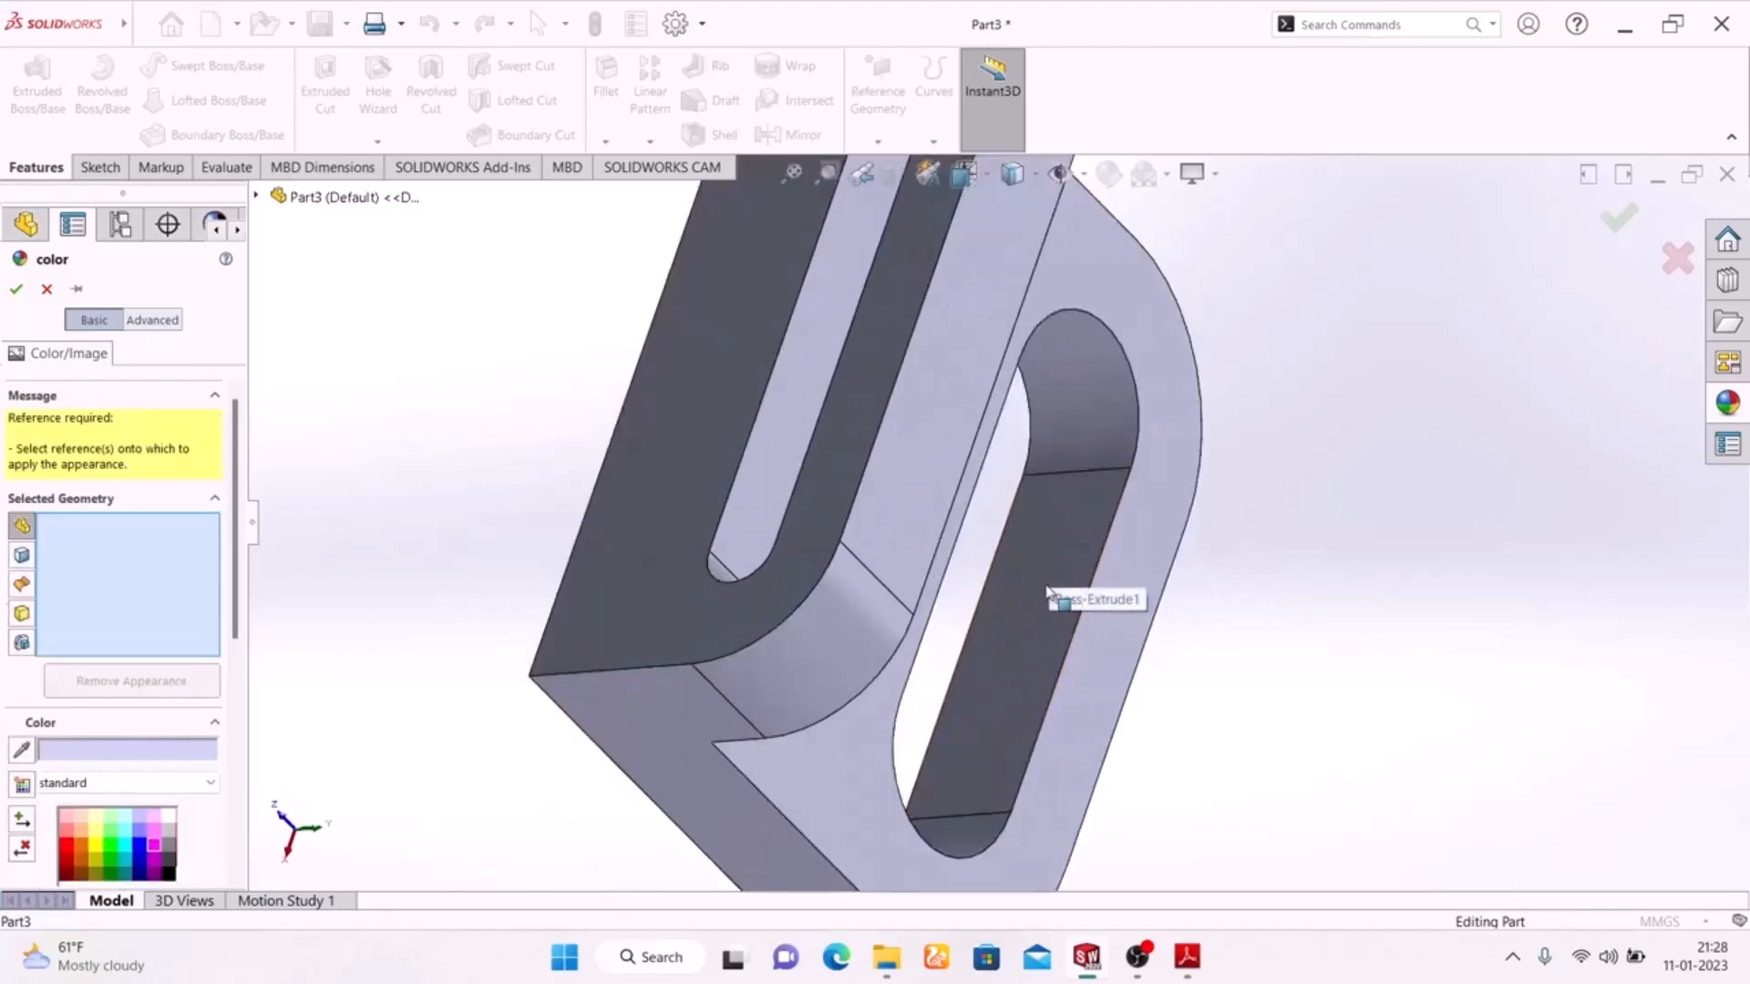
{"action": "left_click", "coordinate": [1047, 617]}
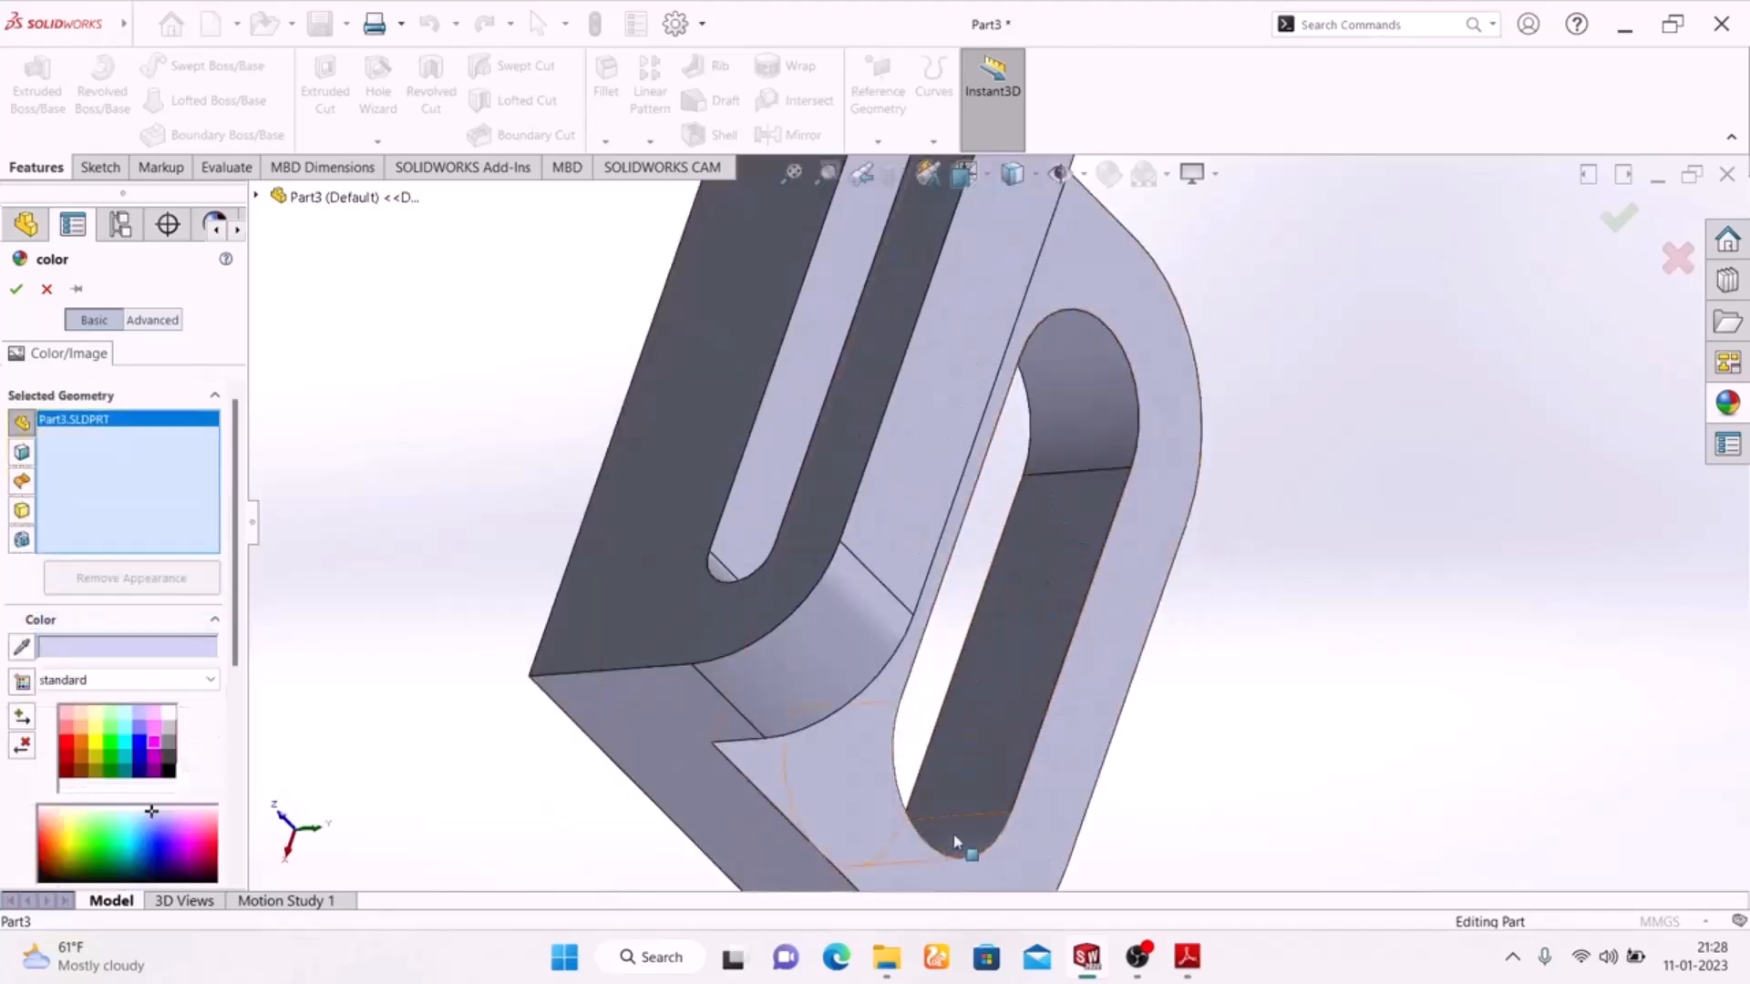
{"action": "left_click", "coordinate": [46, 290]}
Step: Select all four inner wall faces of the base plate's slot
{"action": "middle_click_drag", "start_coordinate": [1277, 516], "coordinate": [1155, 383]}
{"action": "left_click", "coordinate": [1002, 526]}
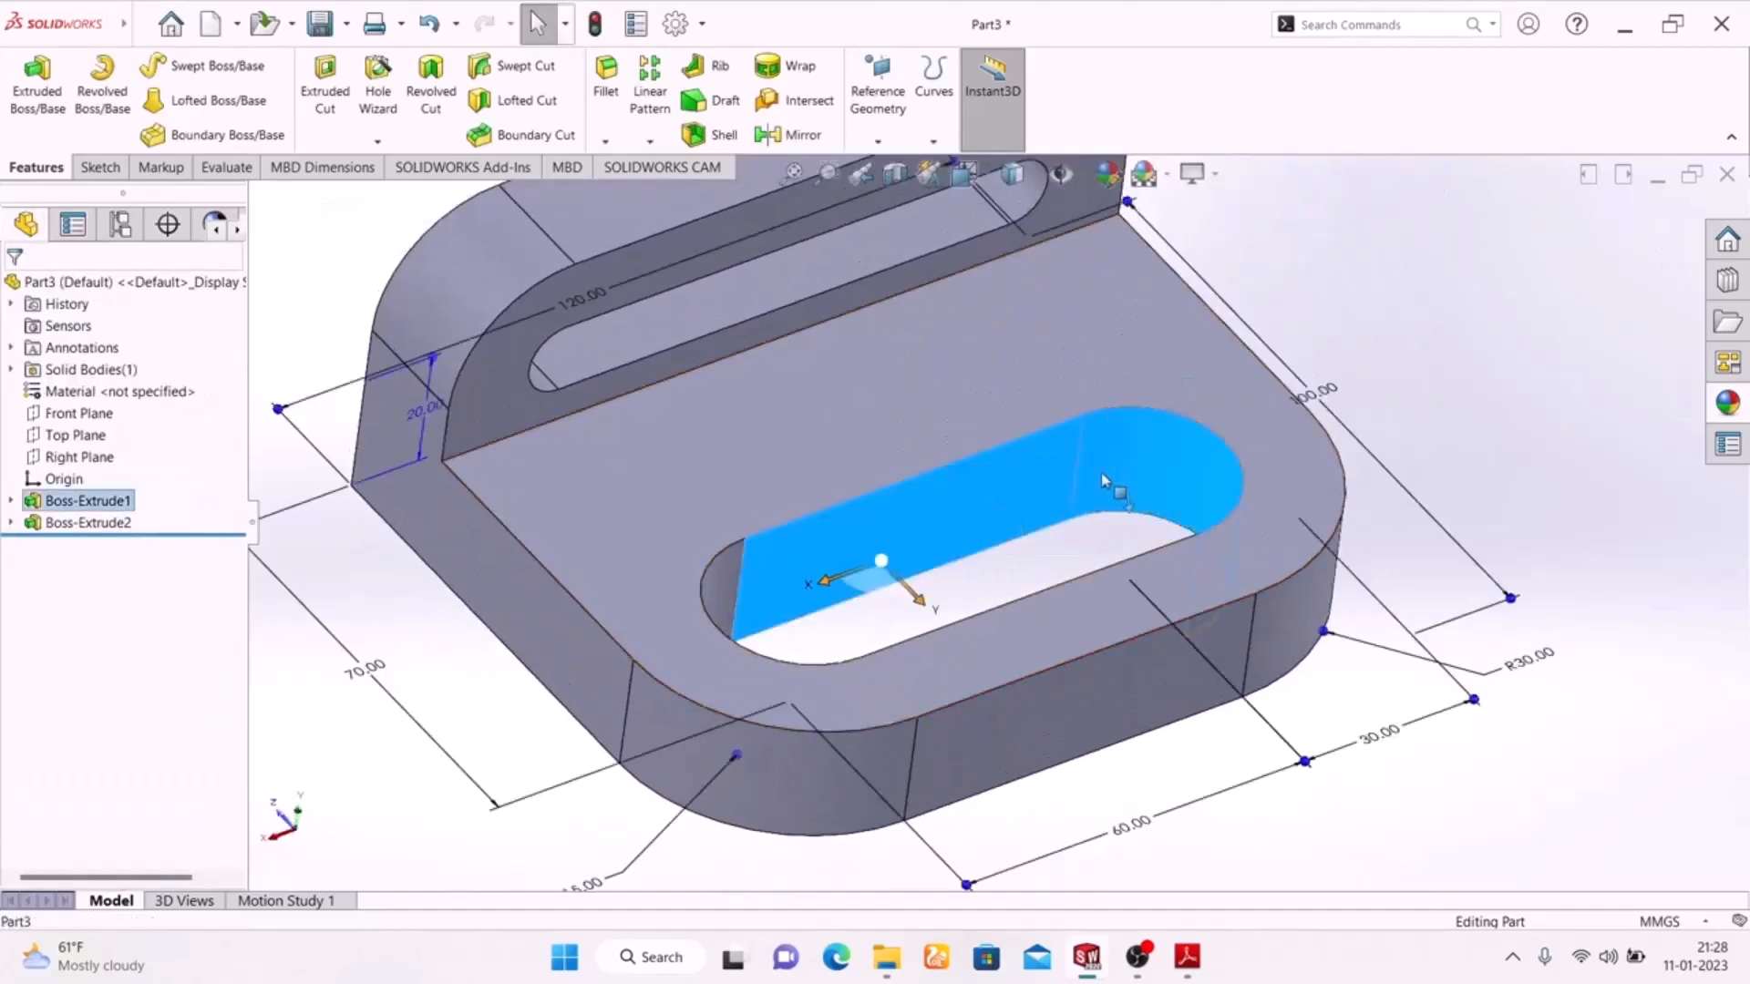
{"action": "left_click", "coordinate": [720, 573]}
{"action": "middle_click_drag", "start_coordinate": [888, 538], "coordinate": [965, 690]}
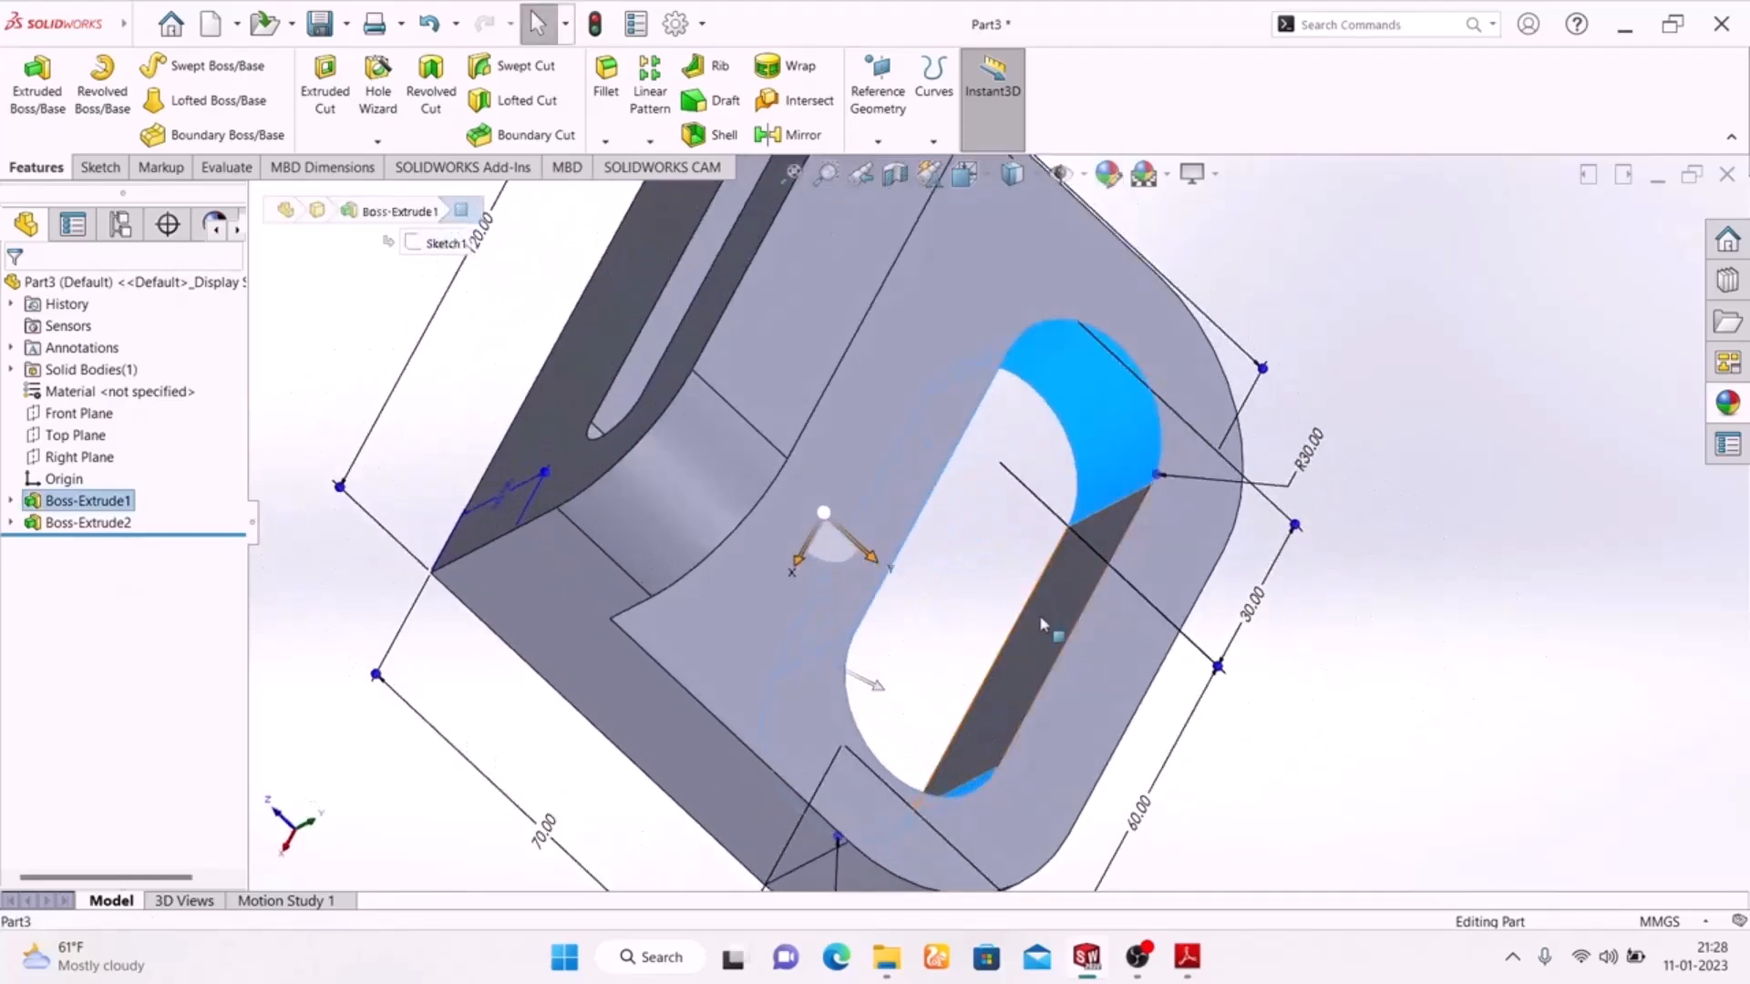
{"action": "left_click", "coordinate": [1105, 611]}
{"action": "left_click", "coordinate": [1085, 430], "text": "ctrl"}
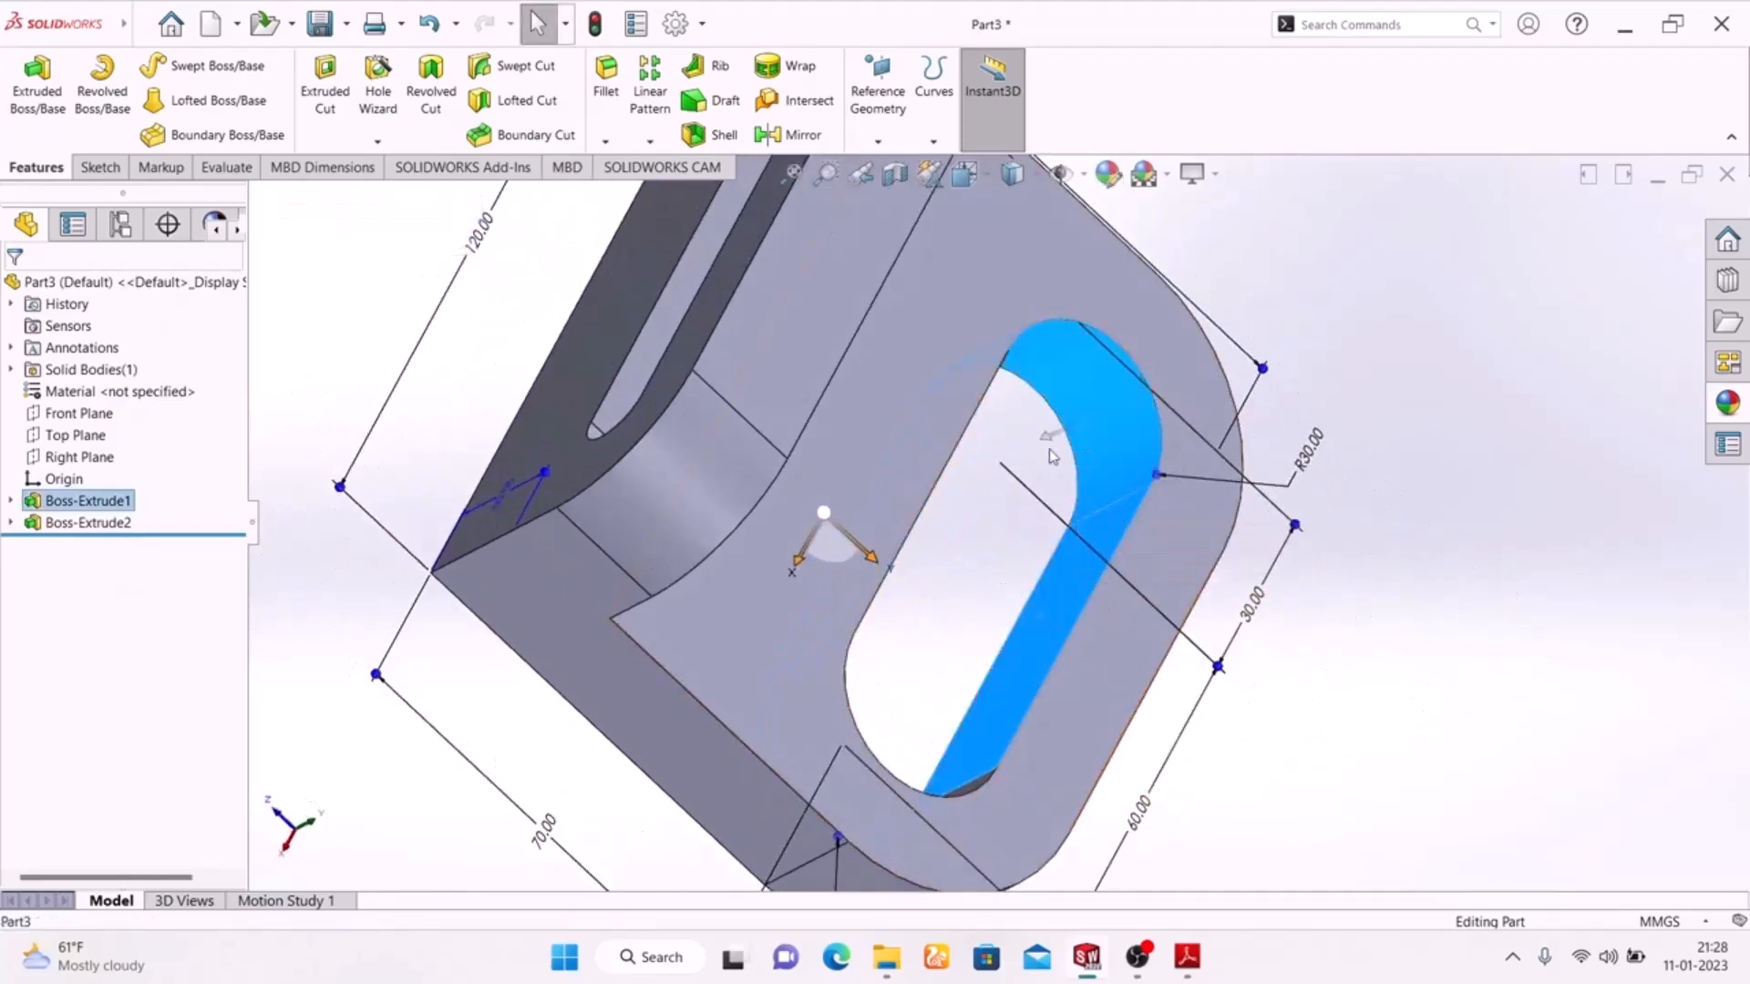
{"action": "middle_click_drag", "start_coordinate": [1369, 689], "coordinate": [869, 489]}
{"action": "left_click", "coordinate": [876, 466], "text": "ctrl"}
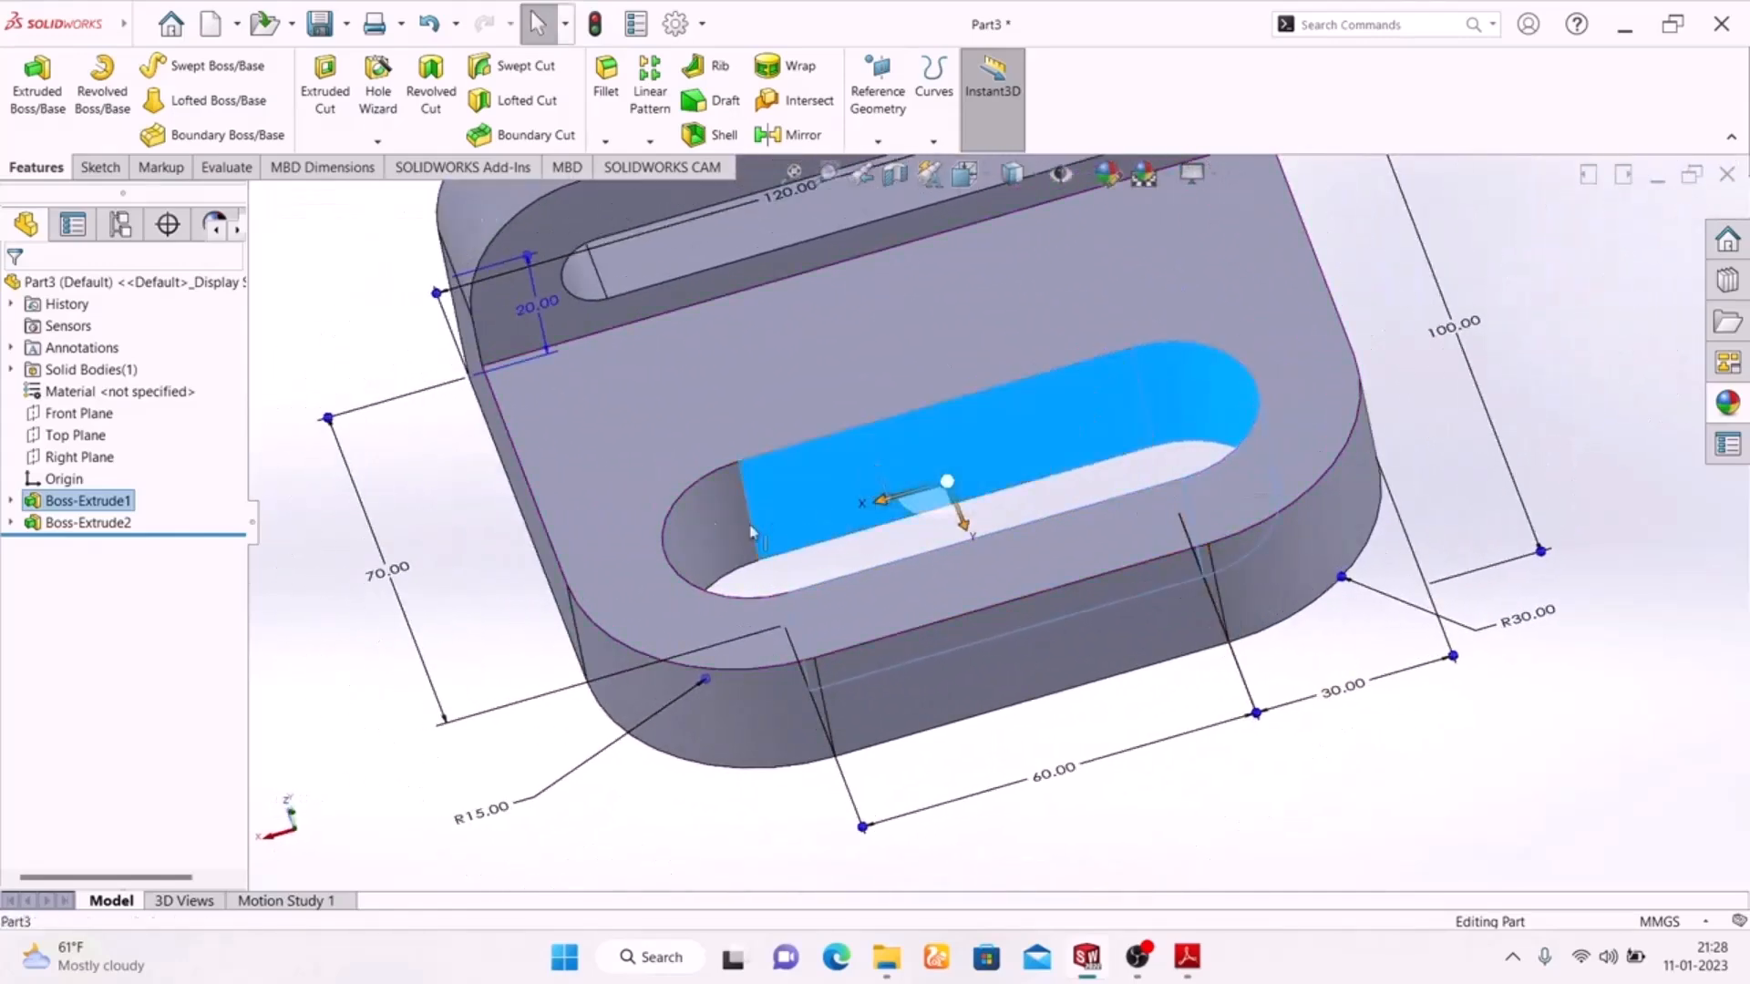
{"action": "scroll", "coordinate": [906, 511], "scroll_direction": "up", "scroll_amount": 3}
{"action": "scroll", "coordinate": [953, 385], "scroll_direction": "down", "scroll_amount": 5}
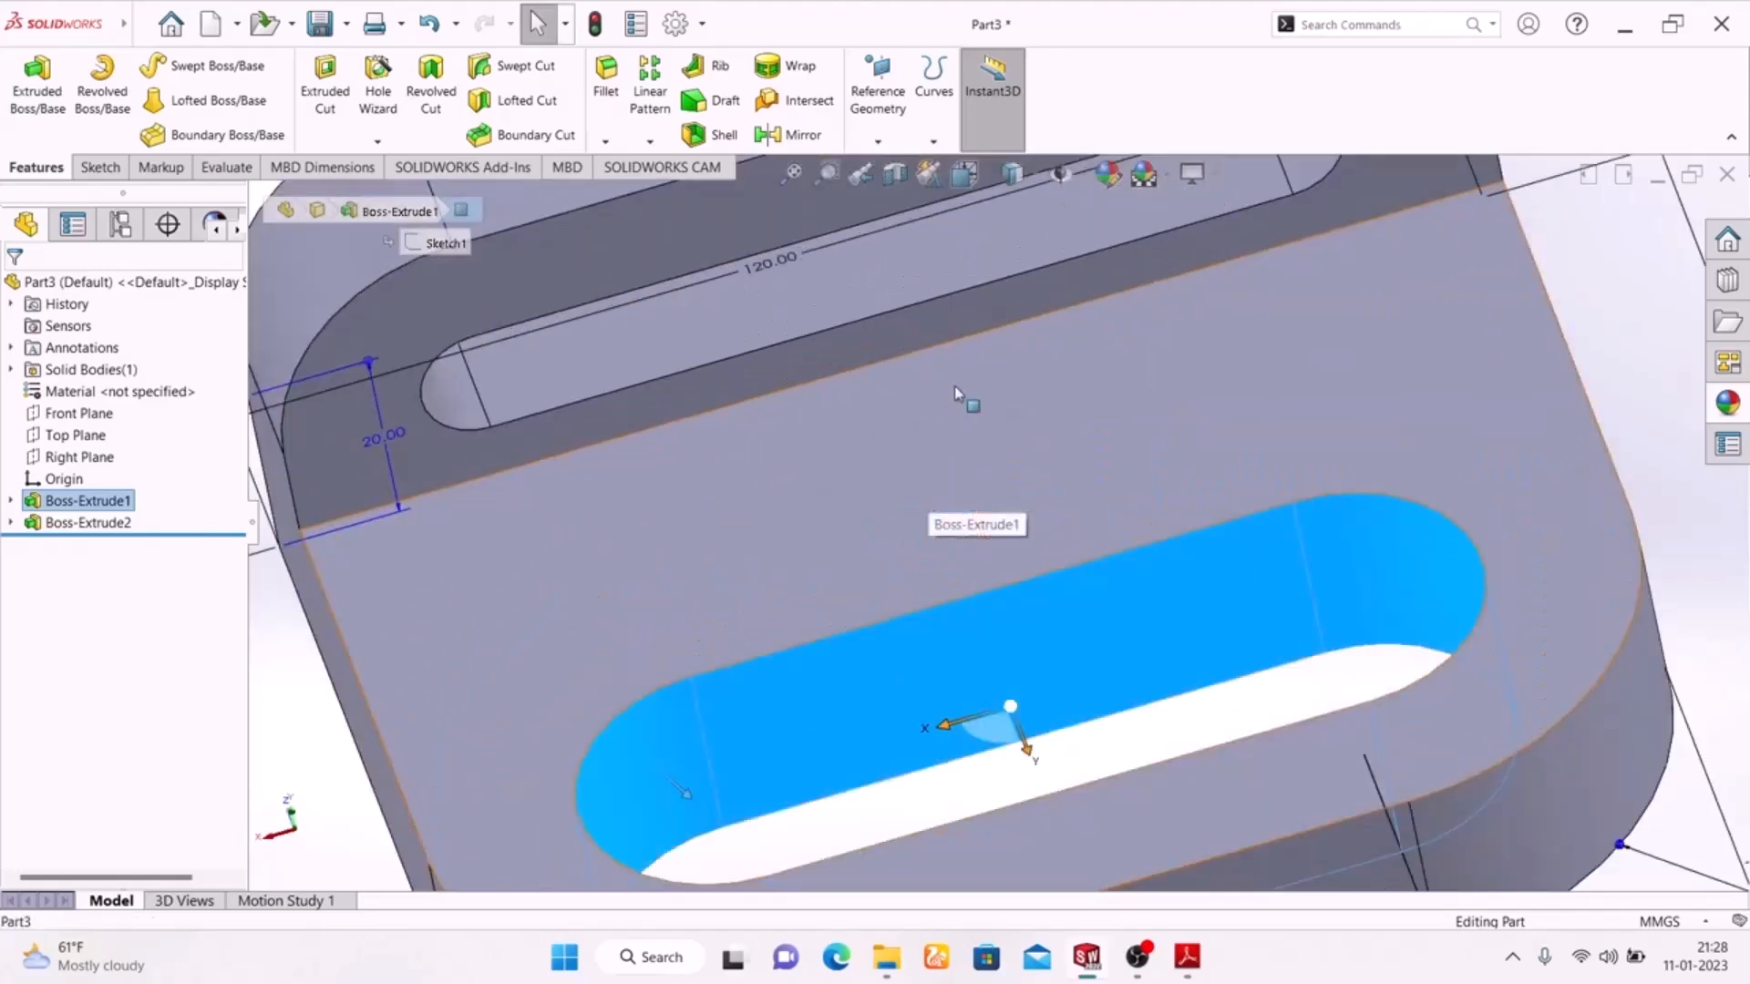
Step: Add the four inner wall faces of the flange's slot to the selection and colour all selected slot faces green
{"action": "left_click", "coordinate": [849, 287], "text": "ctrl"}
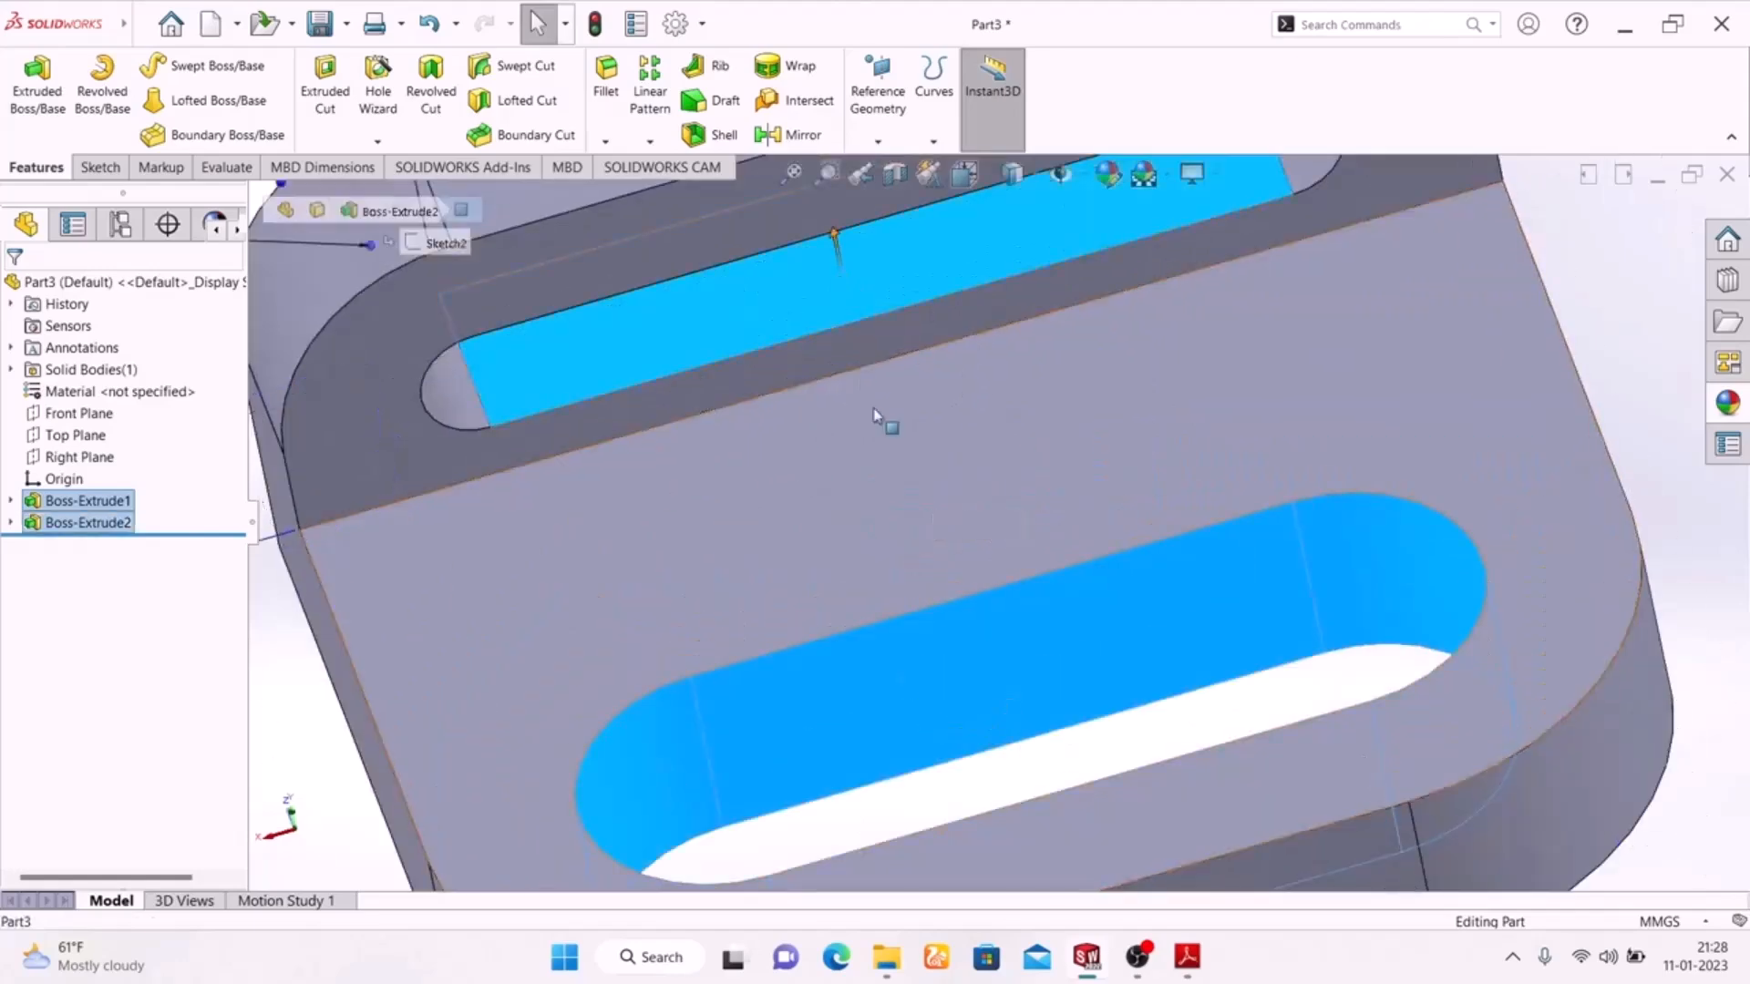
{"action": "scroll", "coordinate": [1086, 354], "scroll_direction": "up", "scroll_amount": 3}
{"action": "left_click", "coordinate": [1180, 308], "text": "ctrl"}
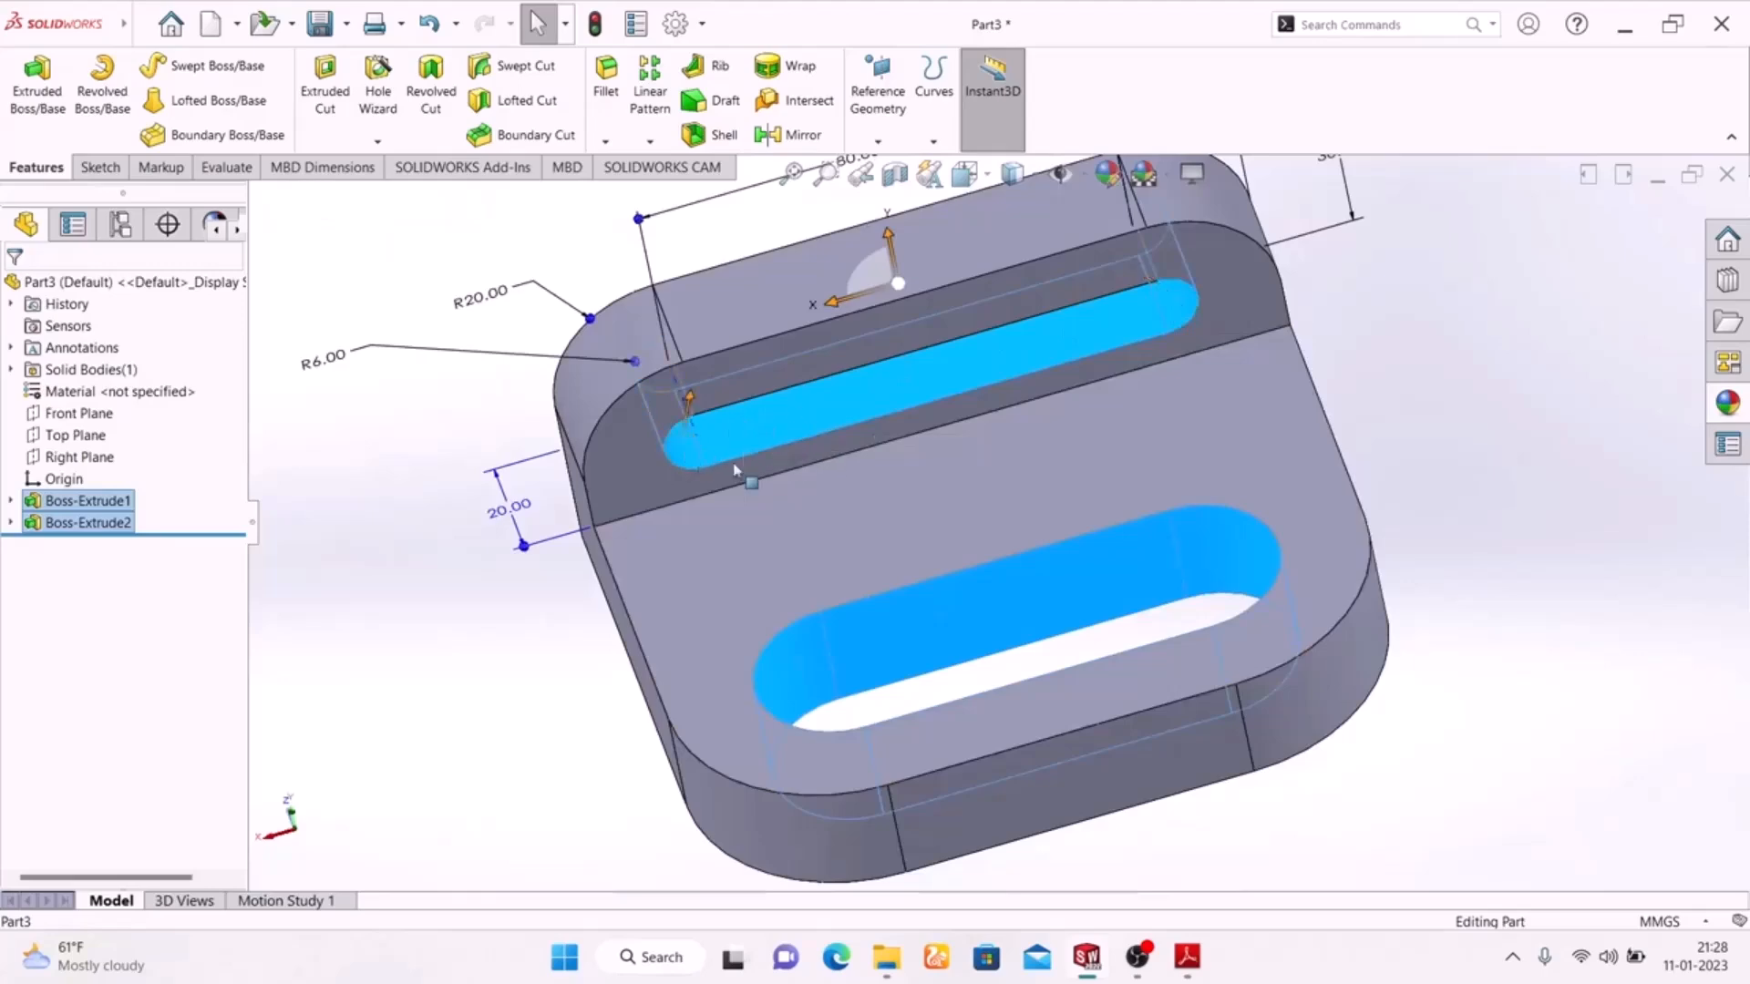
{"action": "middle_click_drag", "start_coordinate": [1494, 499], "coordinate": [1179, 429]}
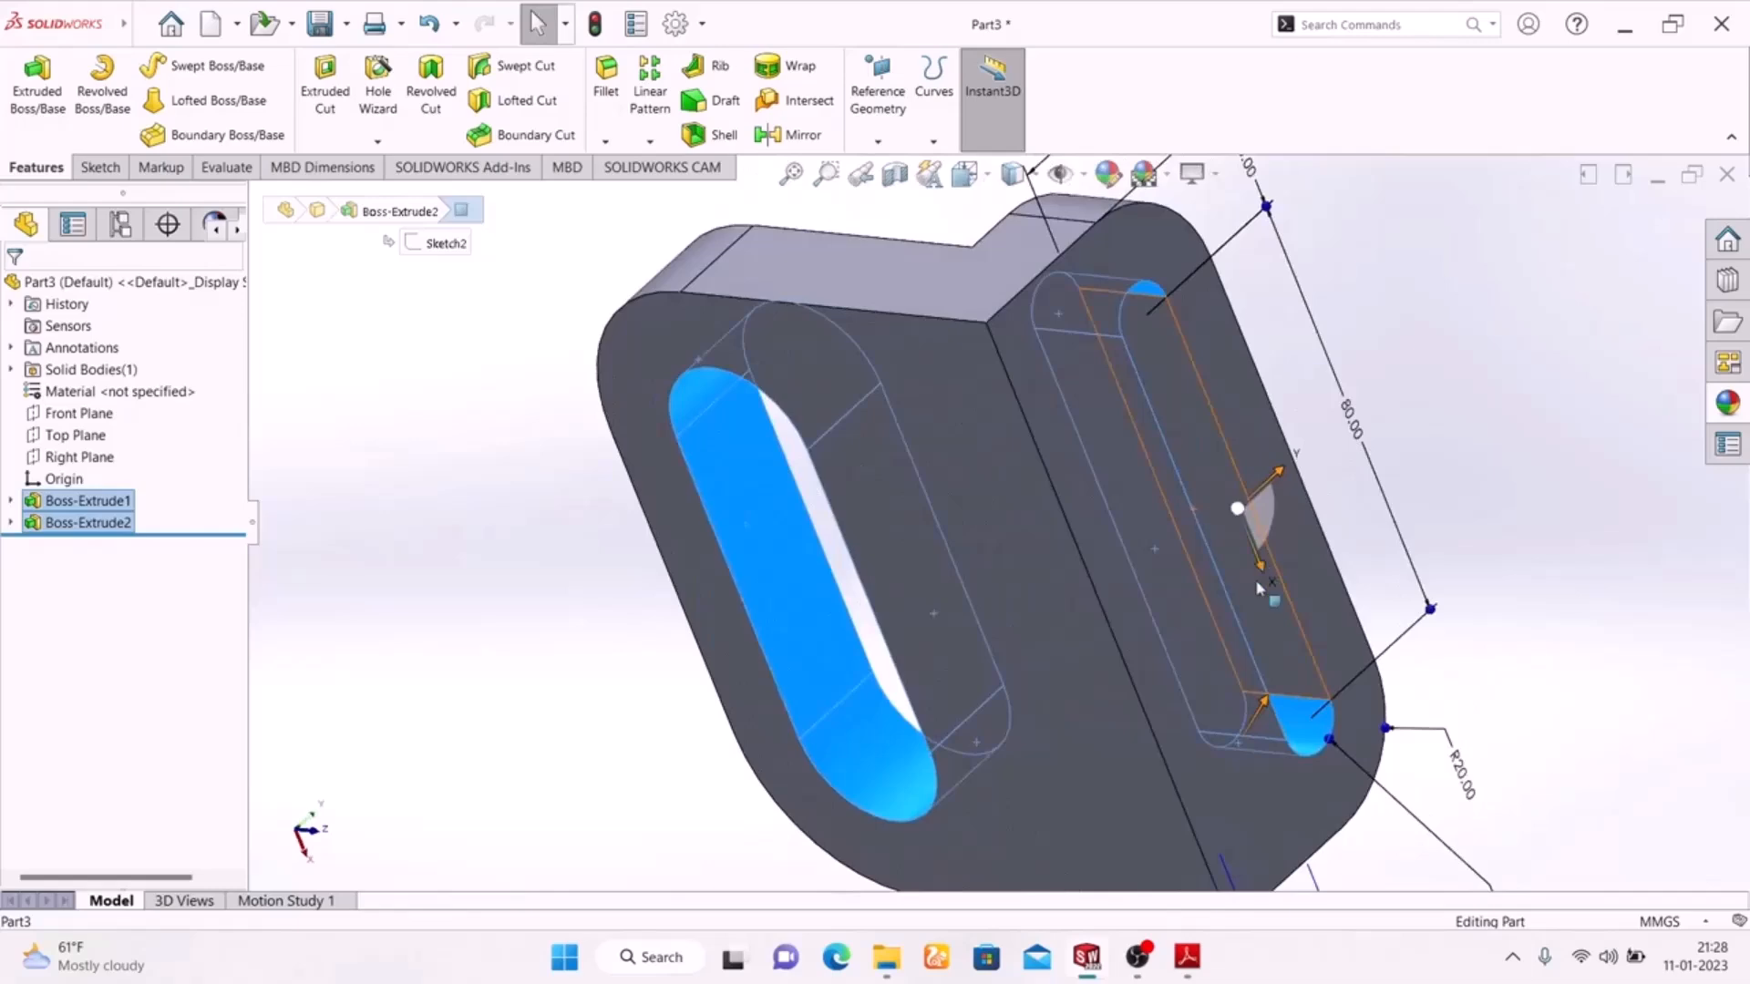
{"action": "left_click", "coordinate": [1274, 641], "text": "ctrl"}
{"action": "middle_click_drag", "start_coordinate": [597, 474], "coordinate": [902, 825]}
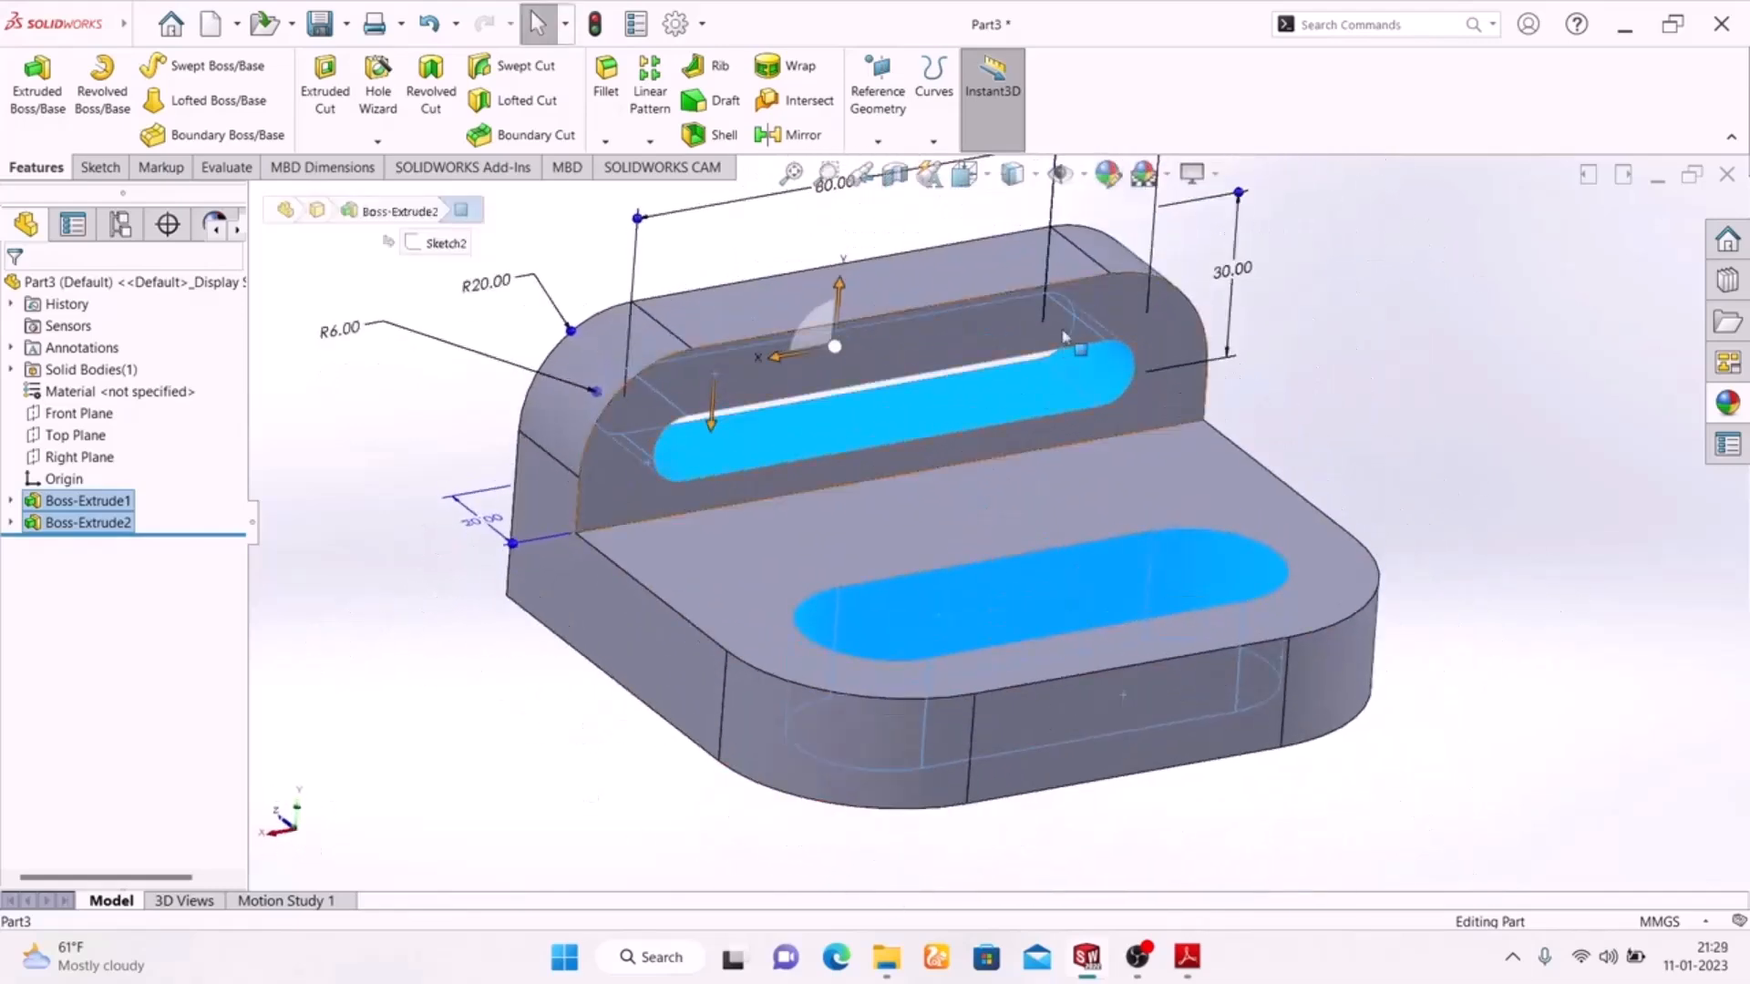
{"action": "left_click", "coordinate": [1108, 173]}
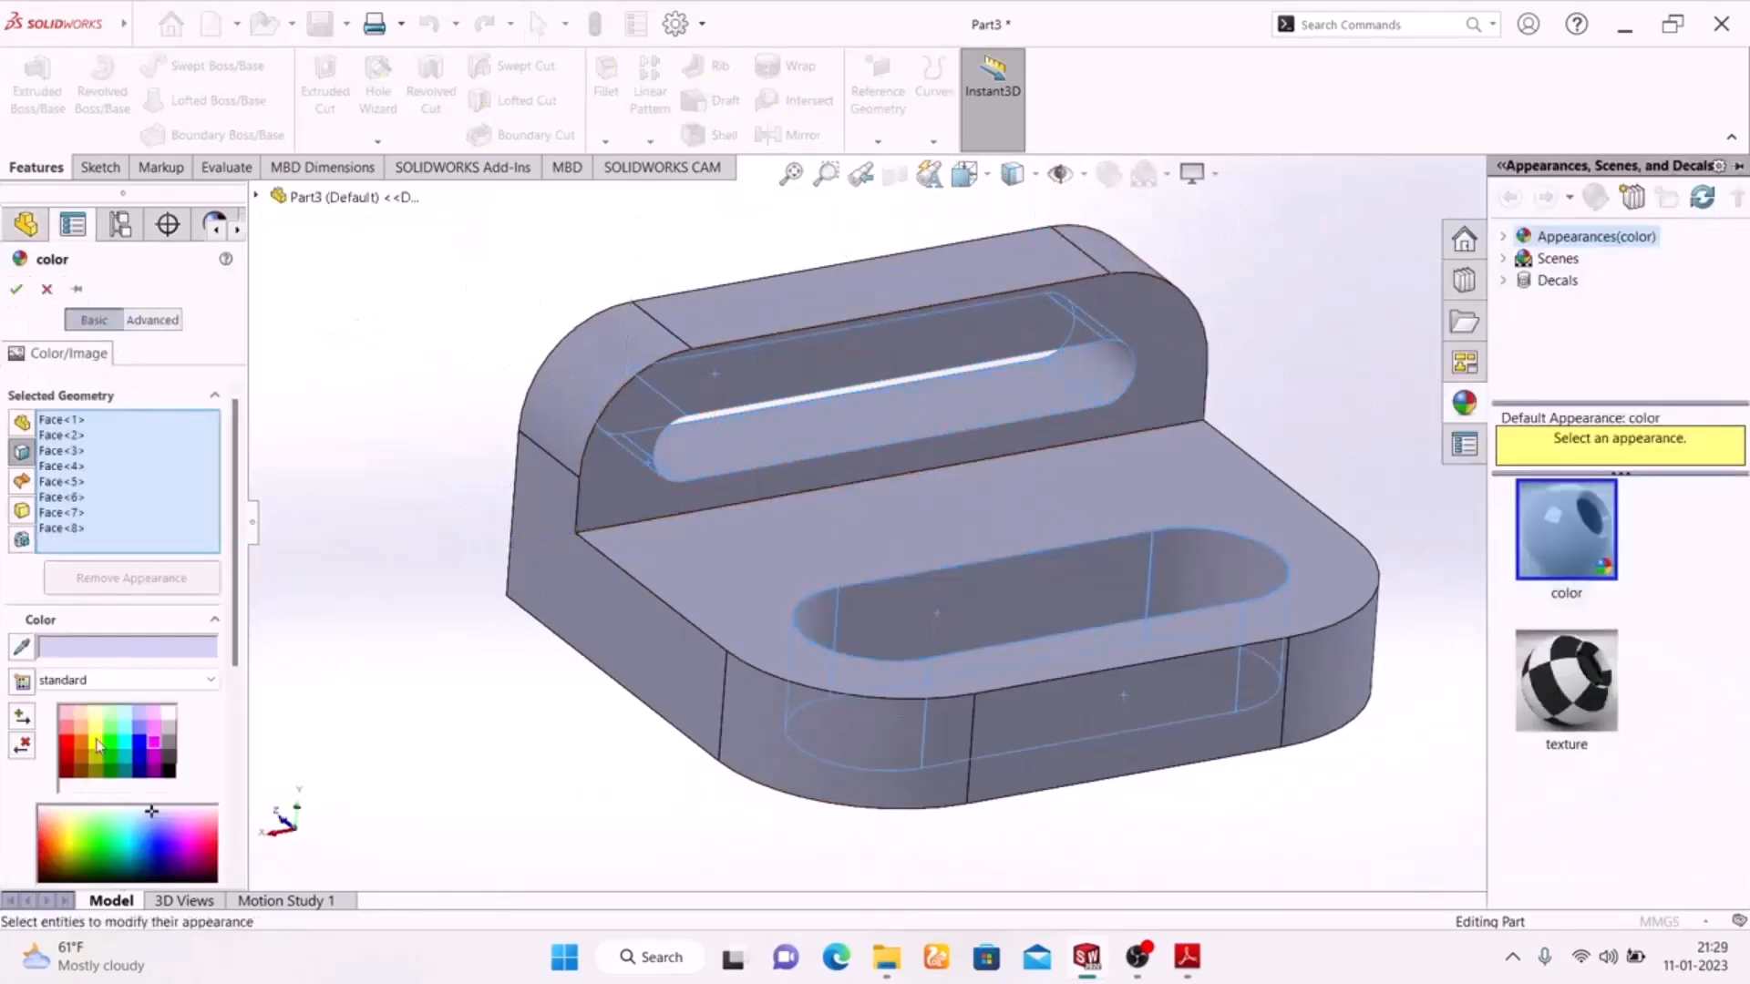
{"action": "left_click", "coordinate": [109, 749]}
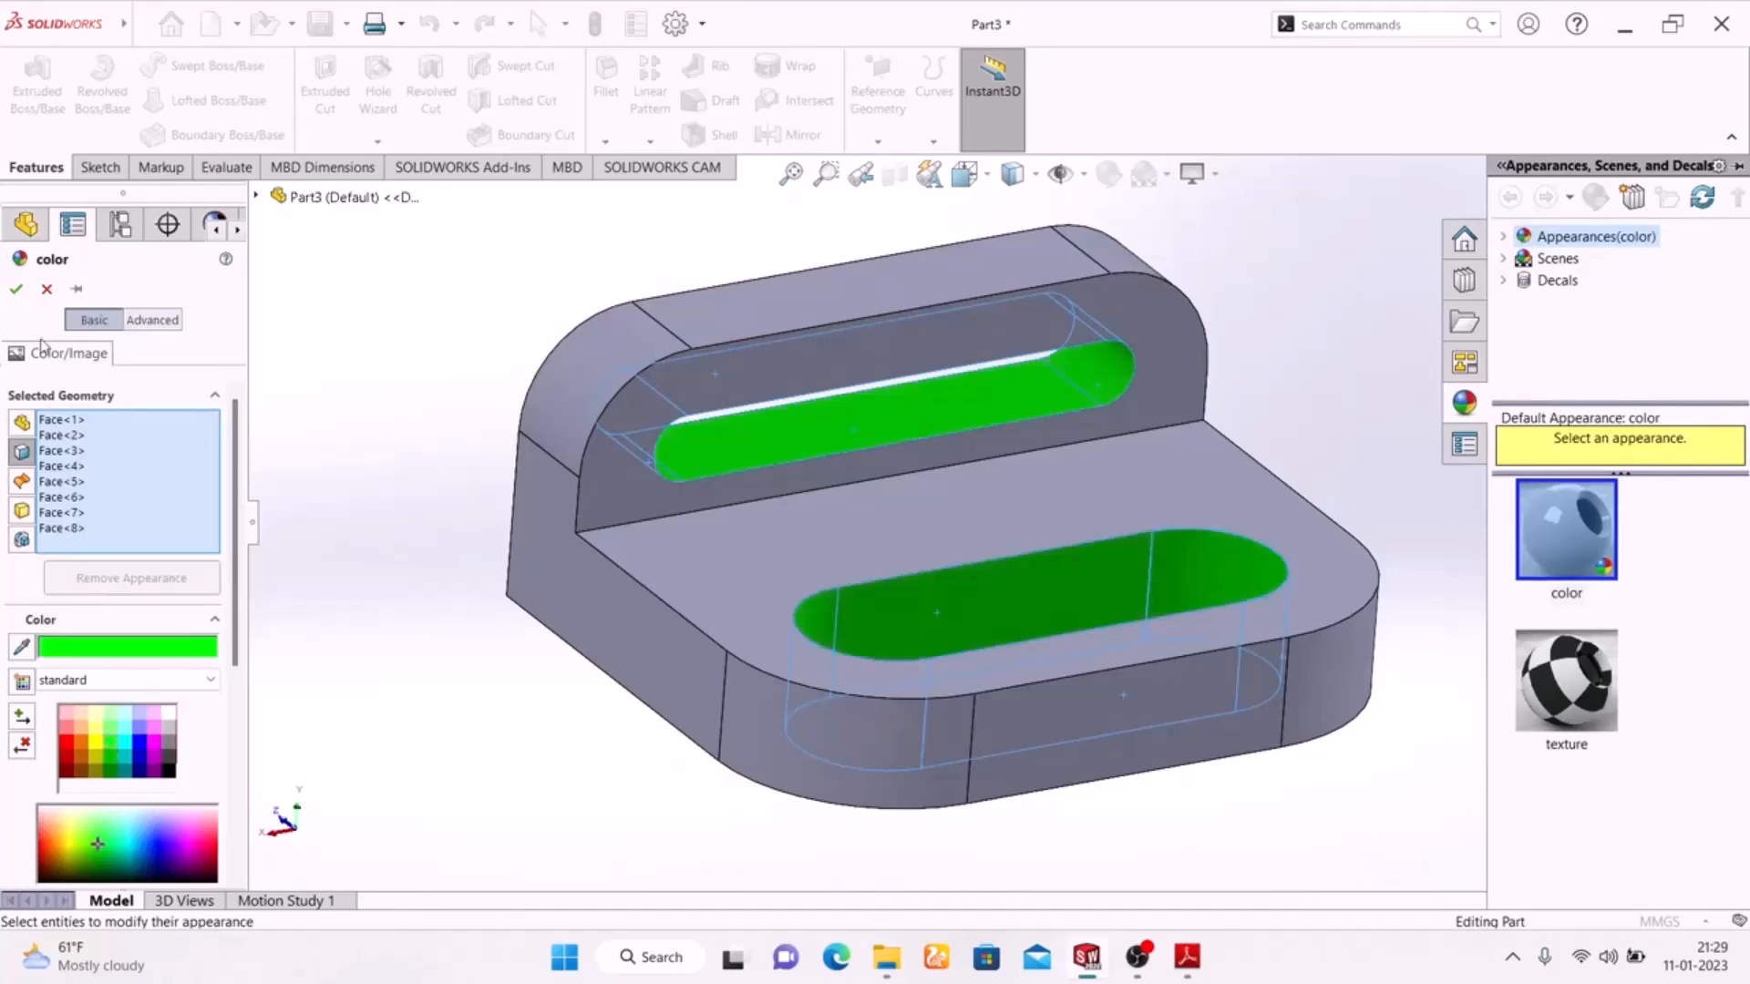
{"action": "left_click", "coordinate": [16, 290]}
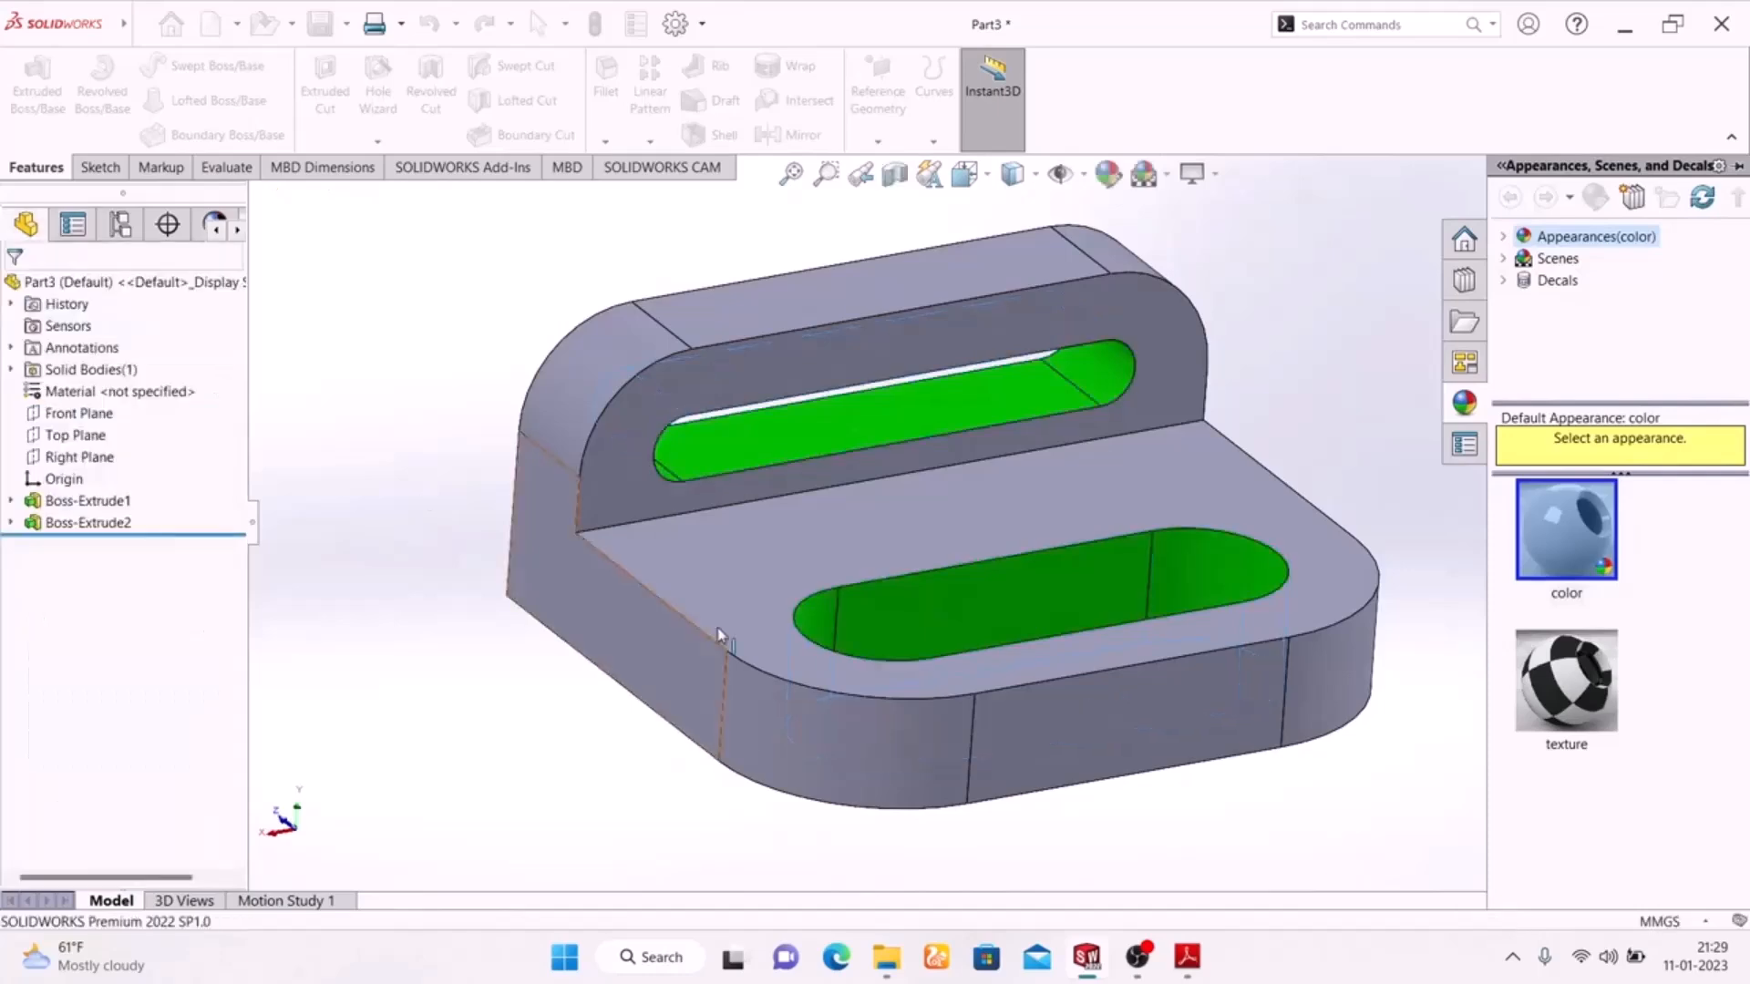
Step: Check the face colours in the PDF and colour the base plate's two flat side faces and flat front face red
{"action": "left_click", "coordinate": [1186, 957]}
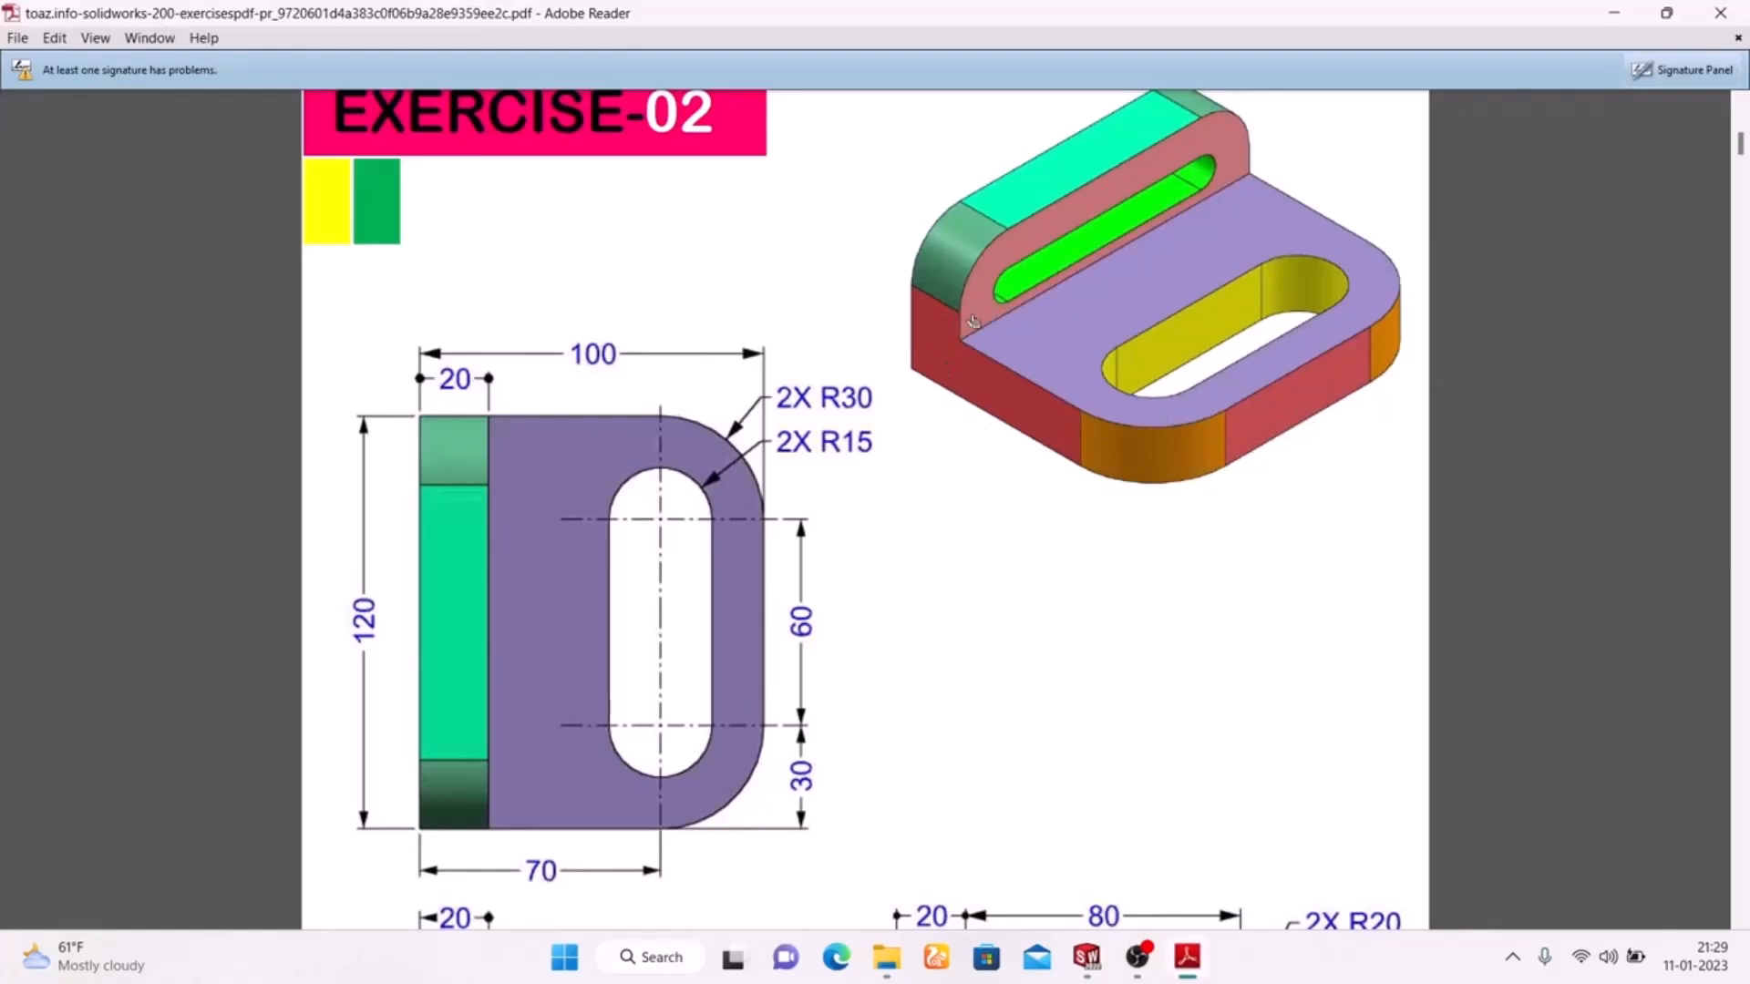
{"action": "left_click", "coordinate": [1086, 957]}
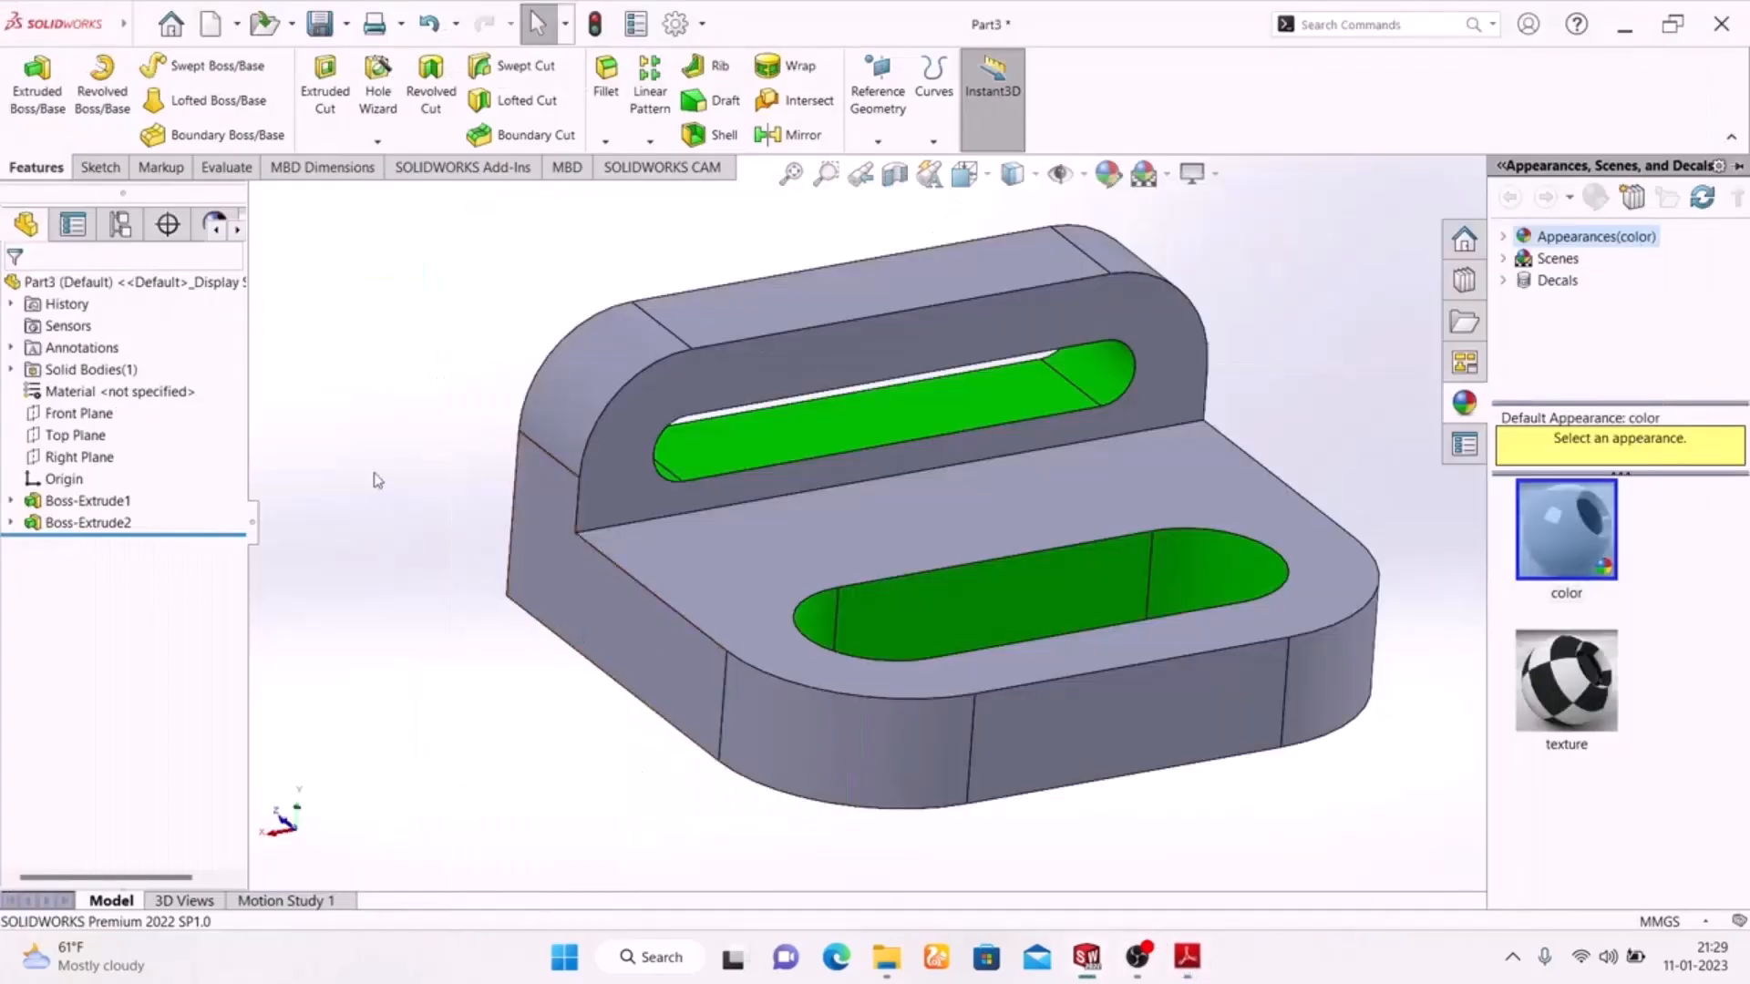
{"action": "left_click", "coordinate": [581, 578]}
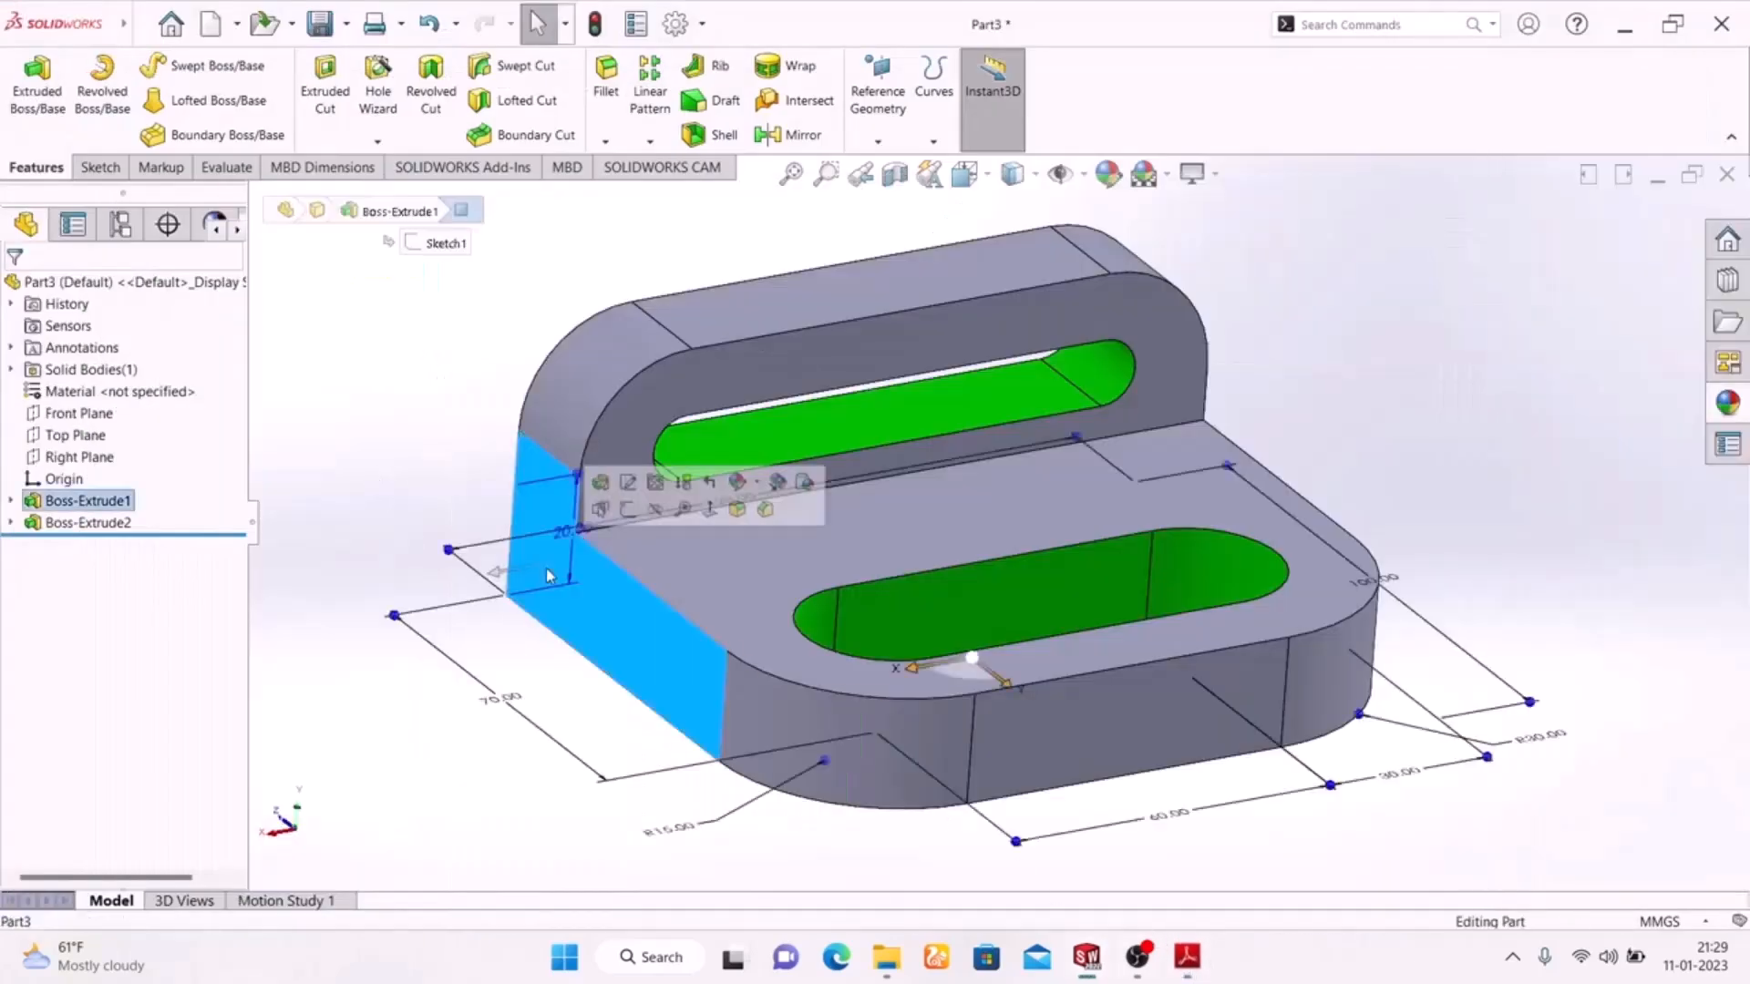
{"action": "left_click", "coordinate": [1046, 743], "text": "ctrl"}
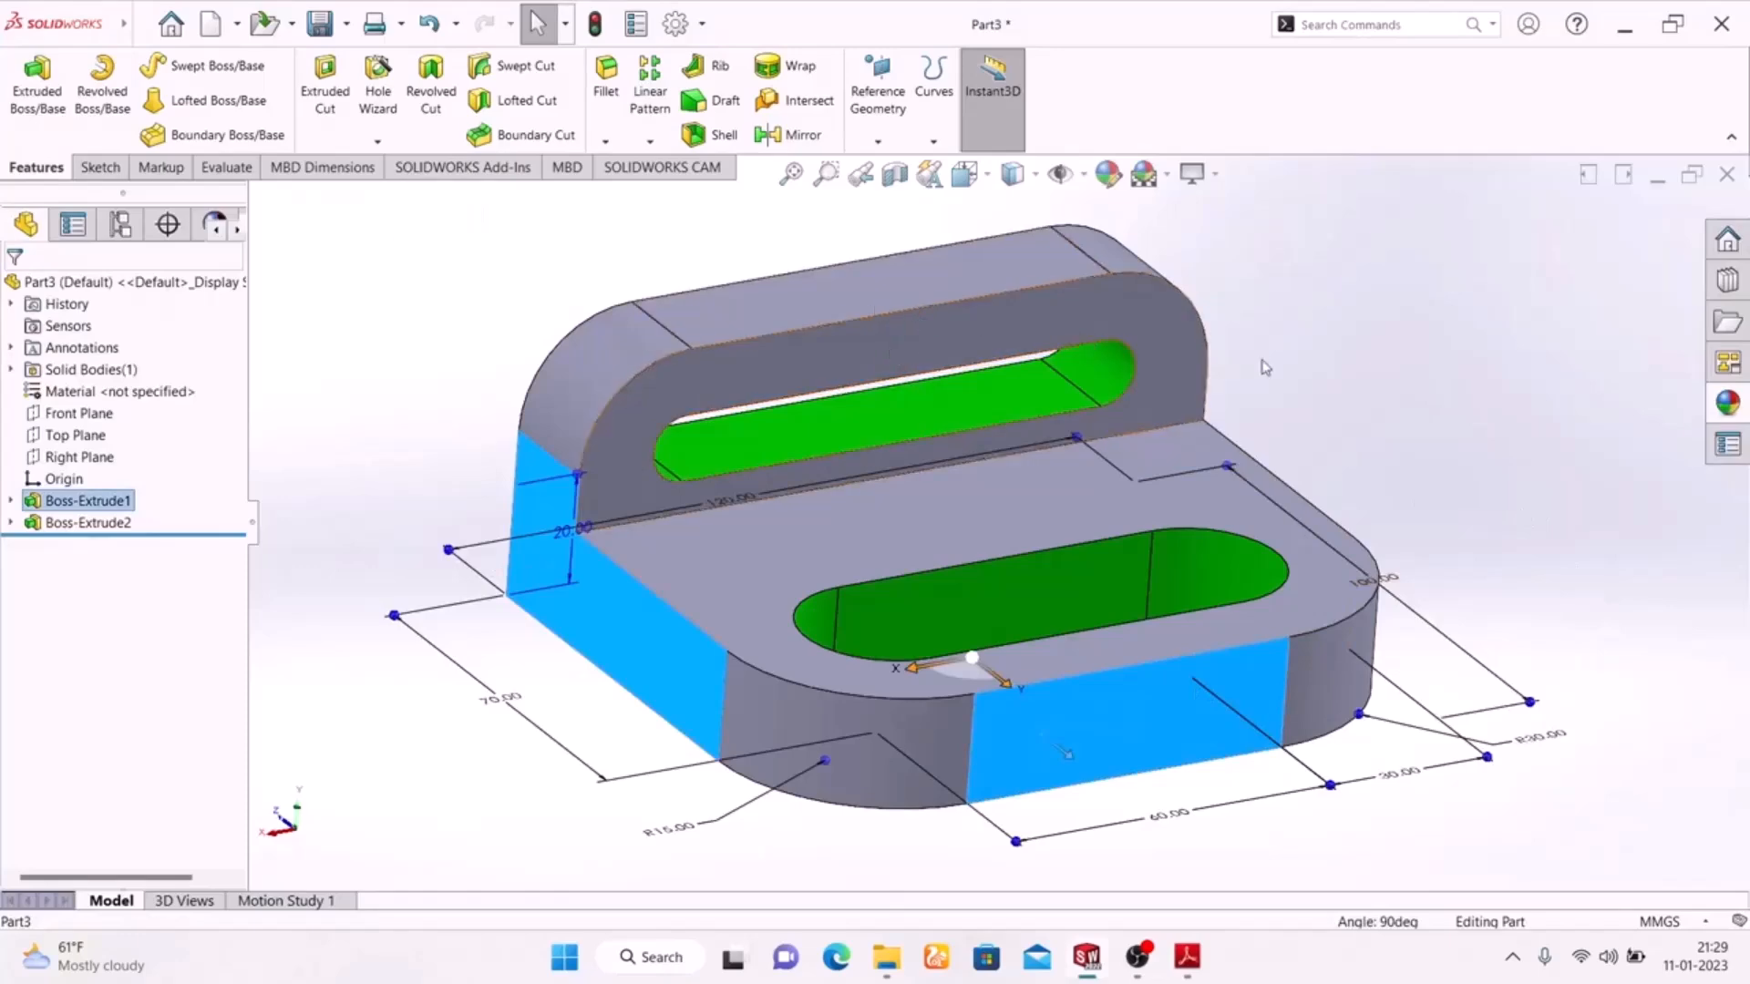
{"action": "mouse_move", "coordinate": [1076, 346]}
{"action": "middle_mouse_down"}
{"action": "mouse_move", "coordinate": [1359, 485]}
{"action": "mouse_move", "coordinate": [1280, 504]}
{"action": "middle_mouse_up"}
{"action": "left_click", "coordinate": [1344, 501], "text": "ctrl"}
{"action": "middle_click_drag", "start_coordinate": [503, 521], "coordinate": [629, 481]}
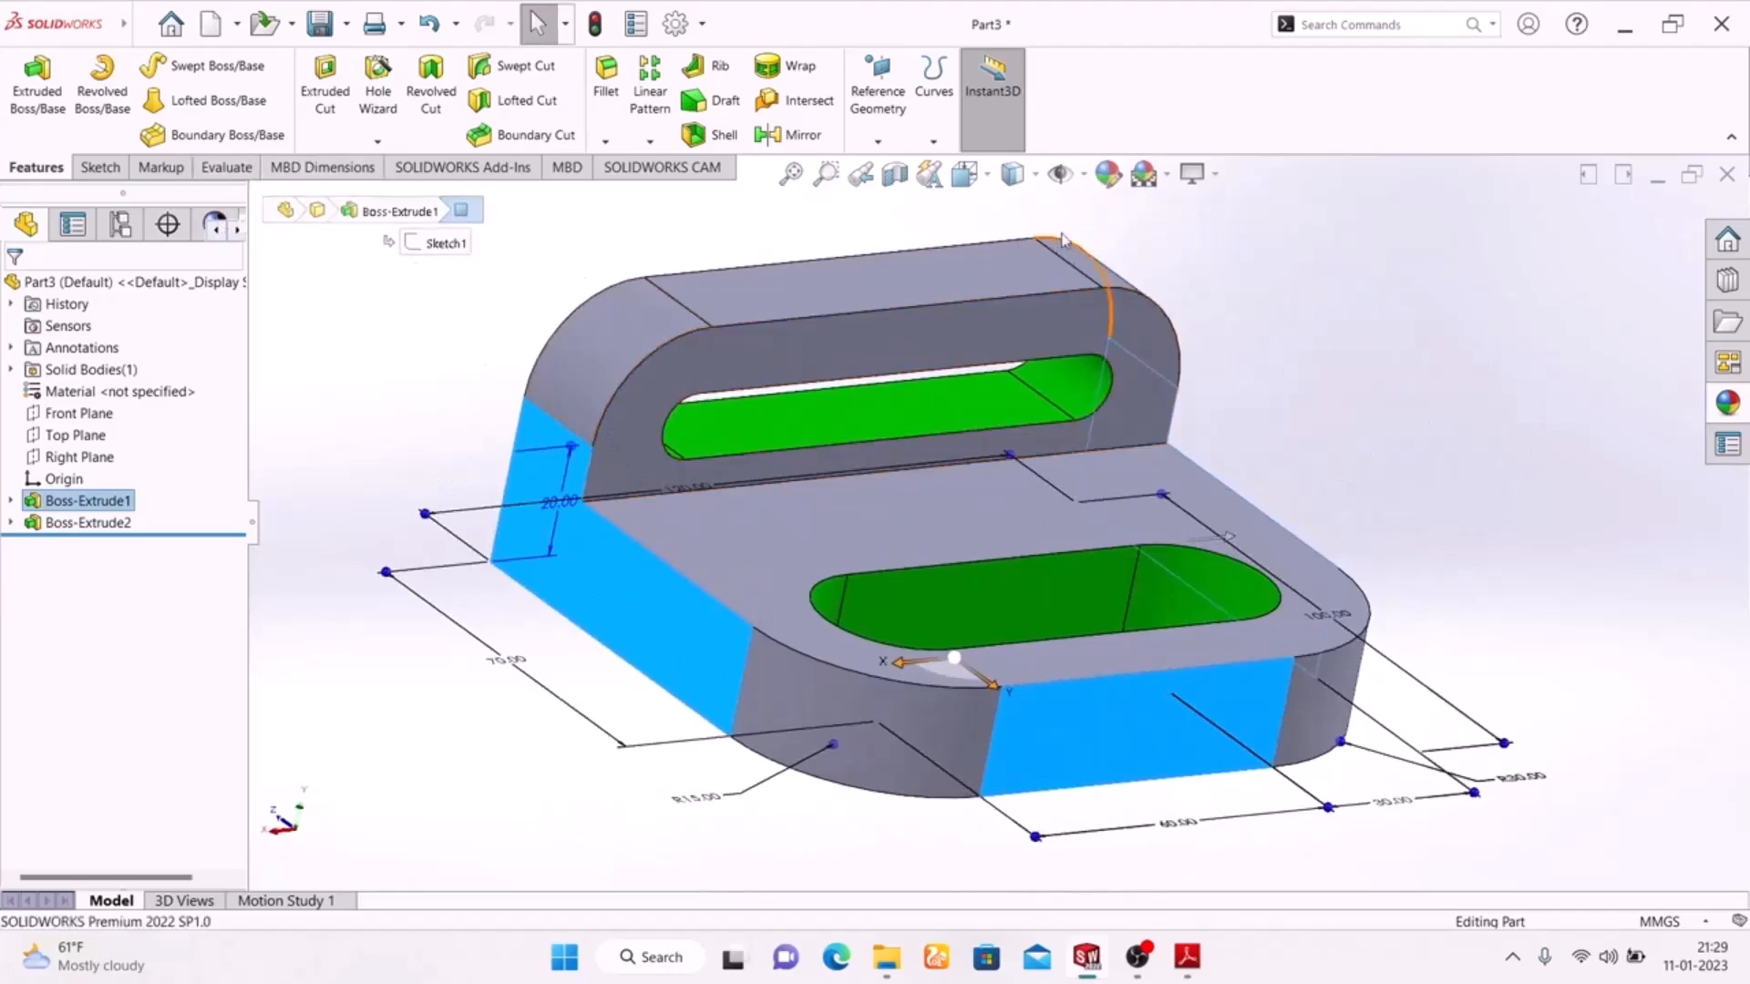
{"action": "left_click", "coordinate": [1108, 173]}
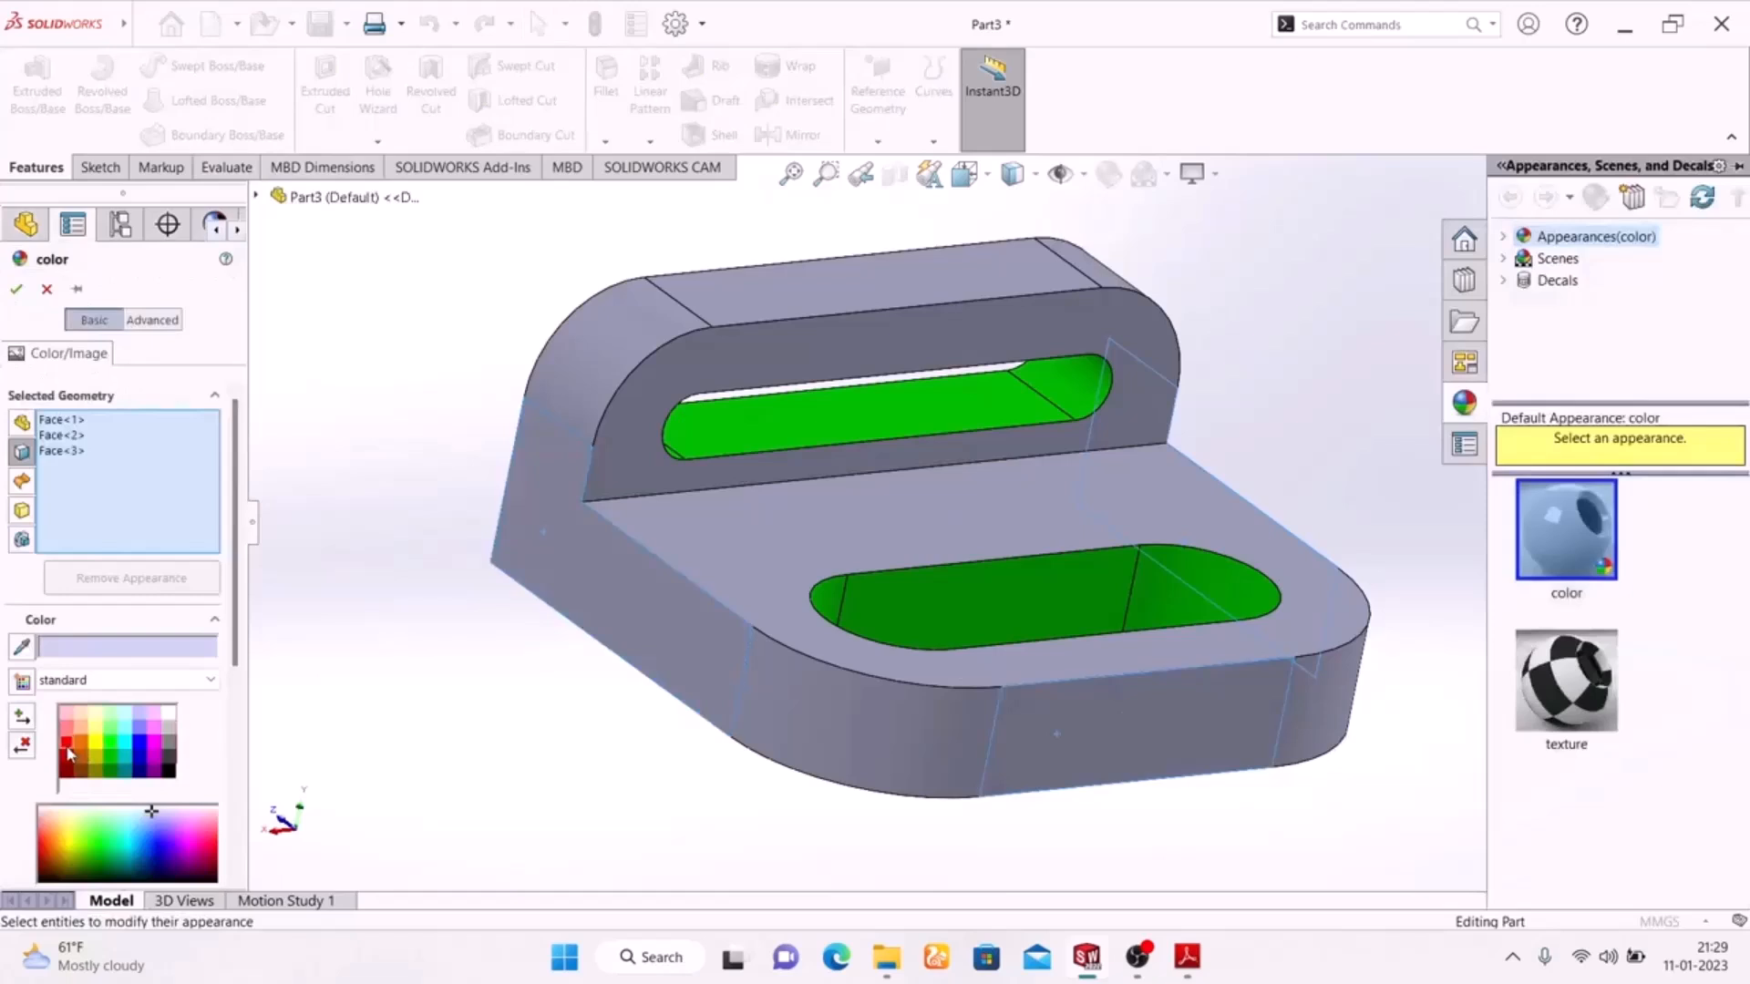
{"action": "left_click", "coordinate": [70, 751]}
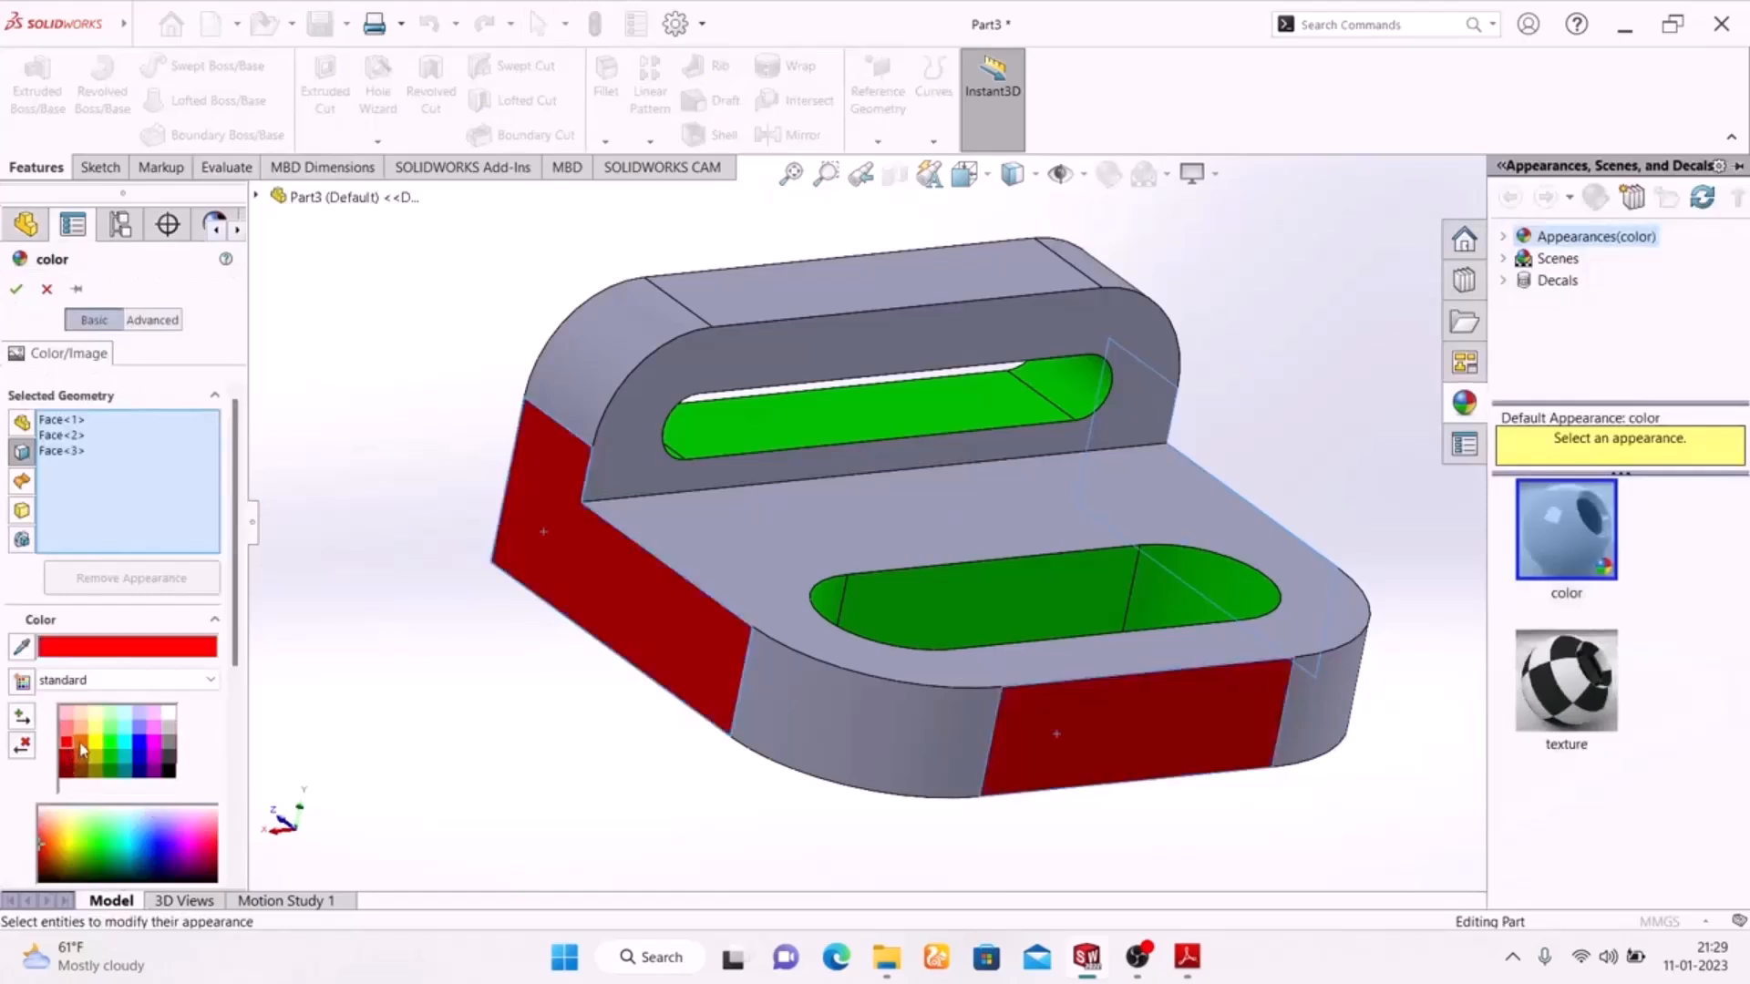
{"action": "left_click", "coordinate": [66, 730]}
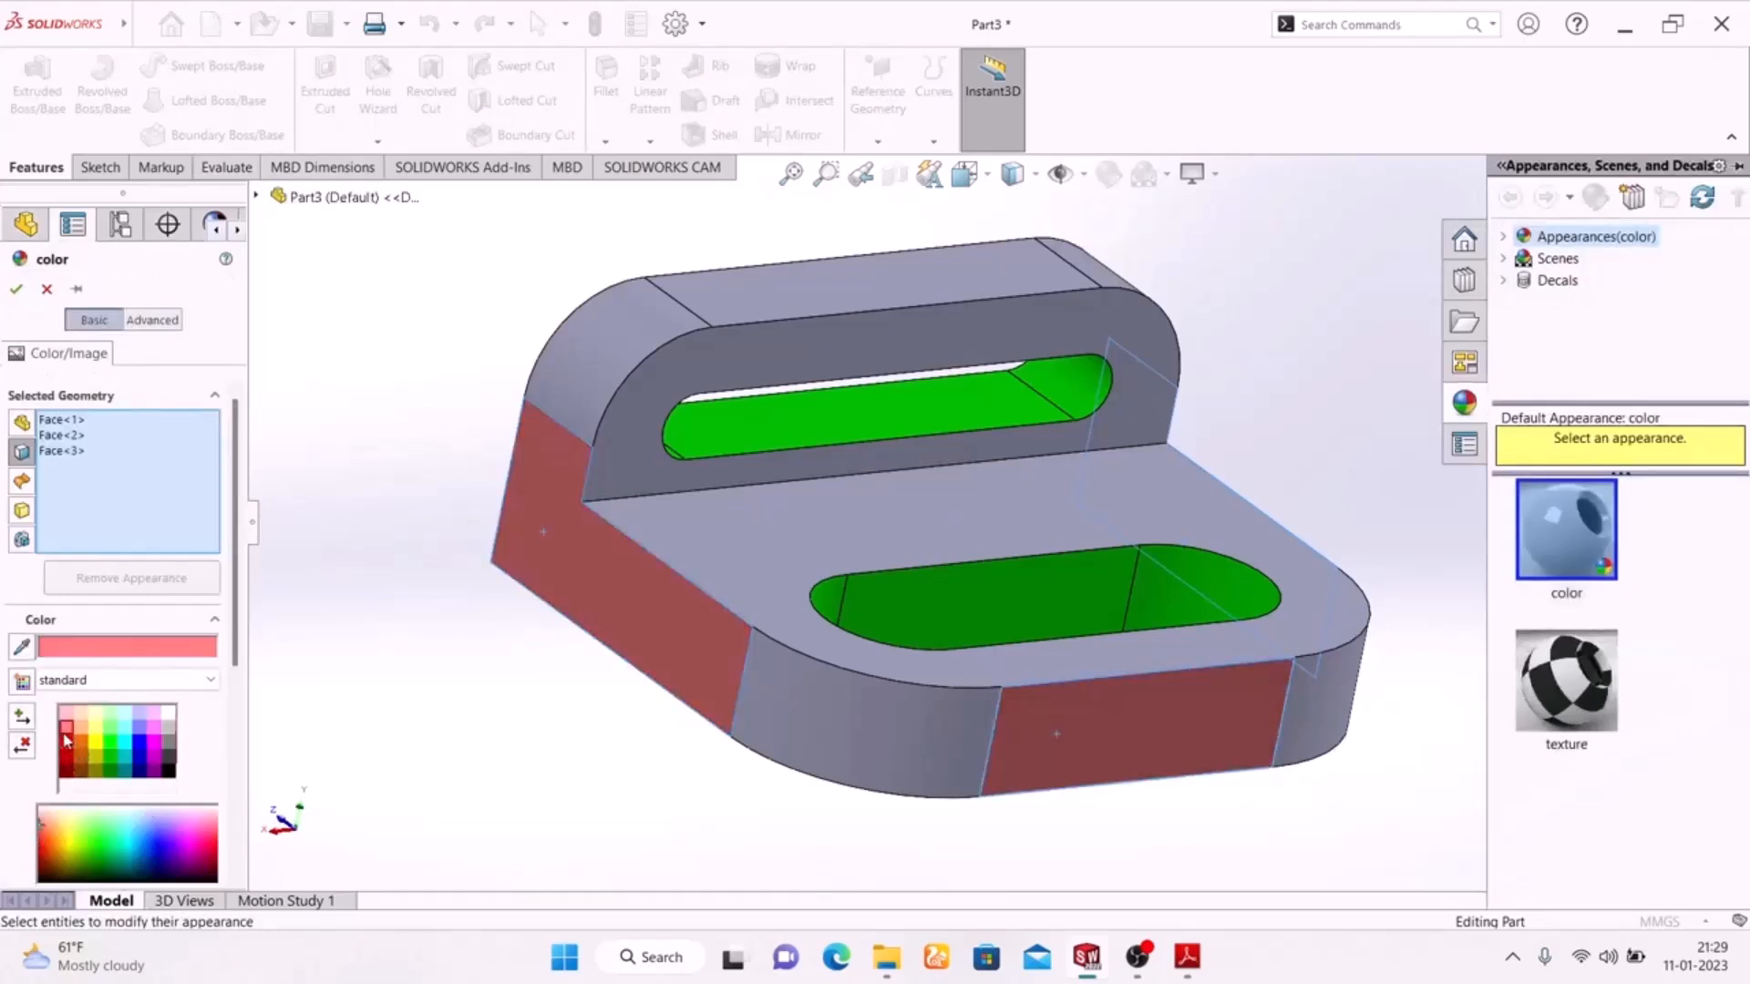
{"action": "left_click", "coordinate": [70, 749]}
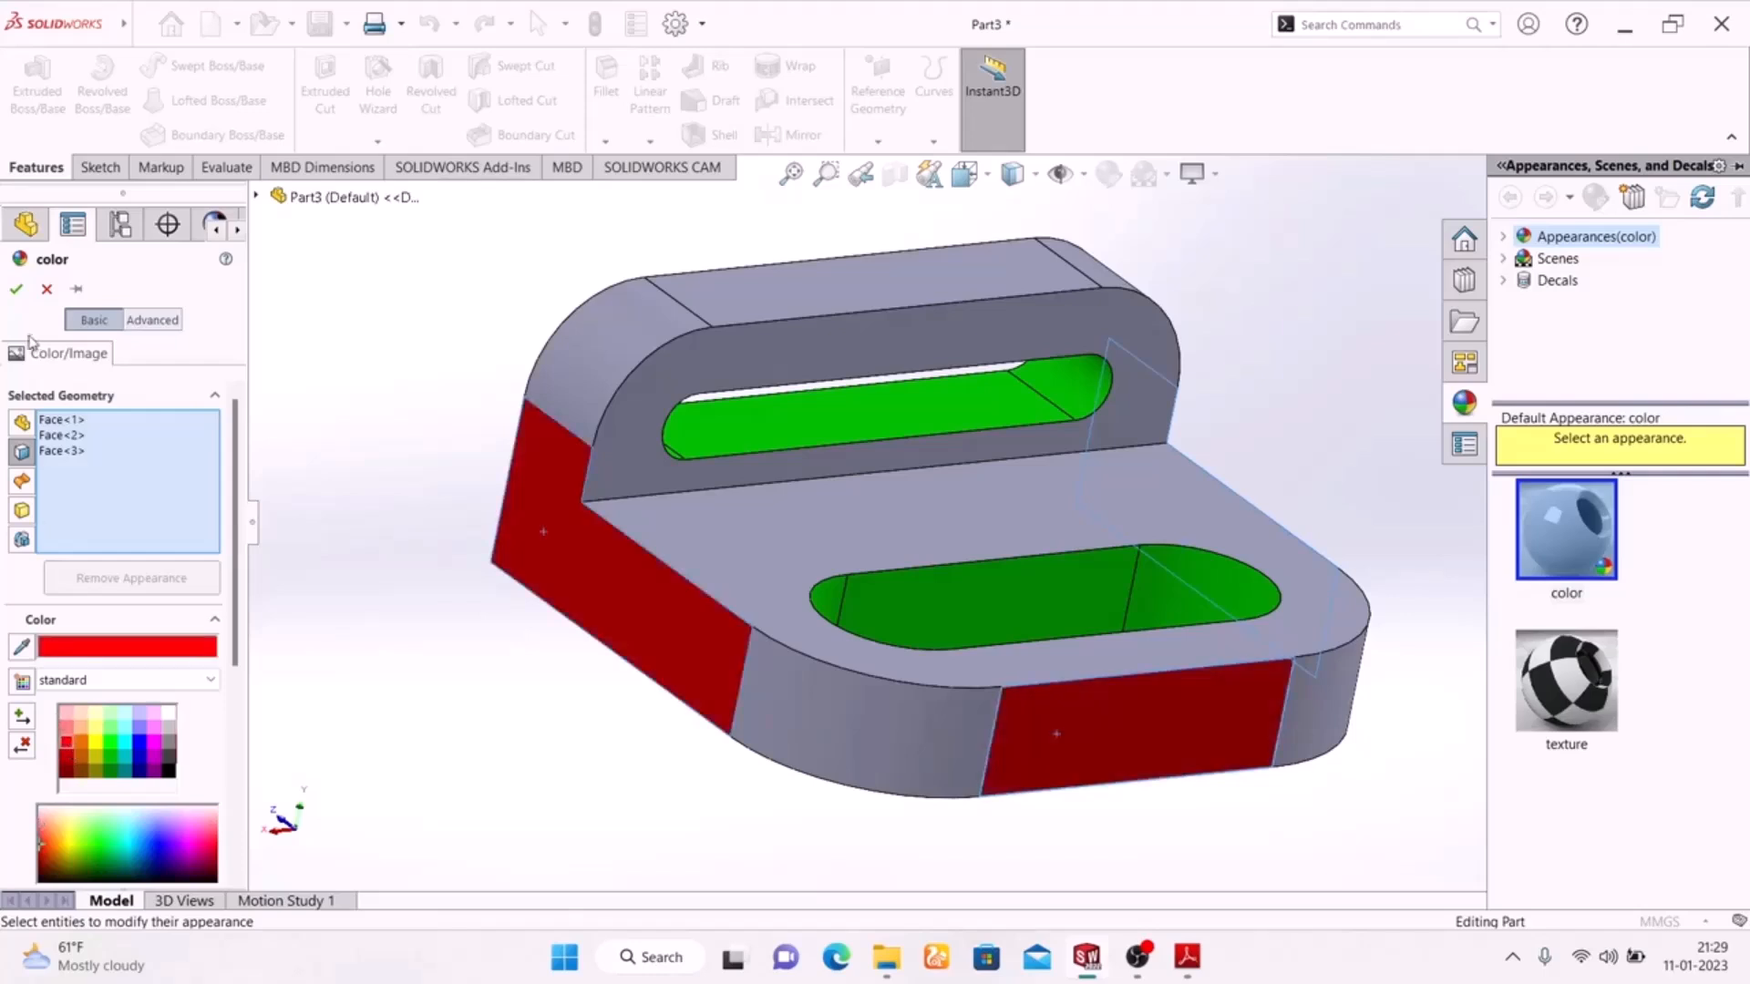
{"action": "left_click", "coordinate": [16, 291]}
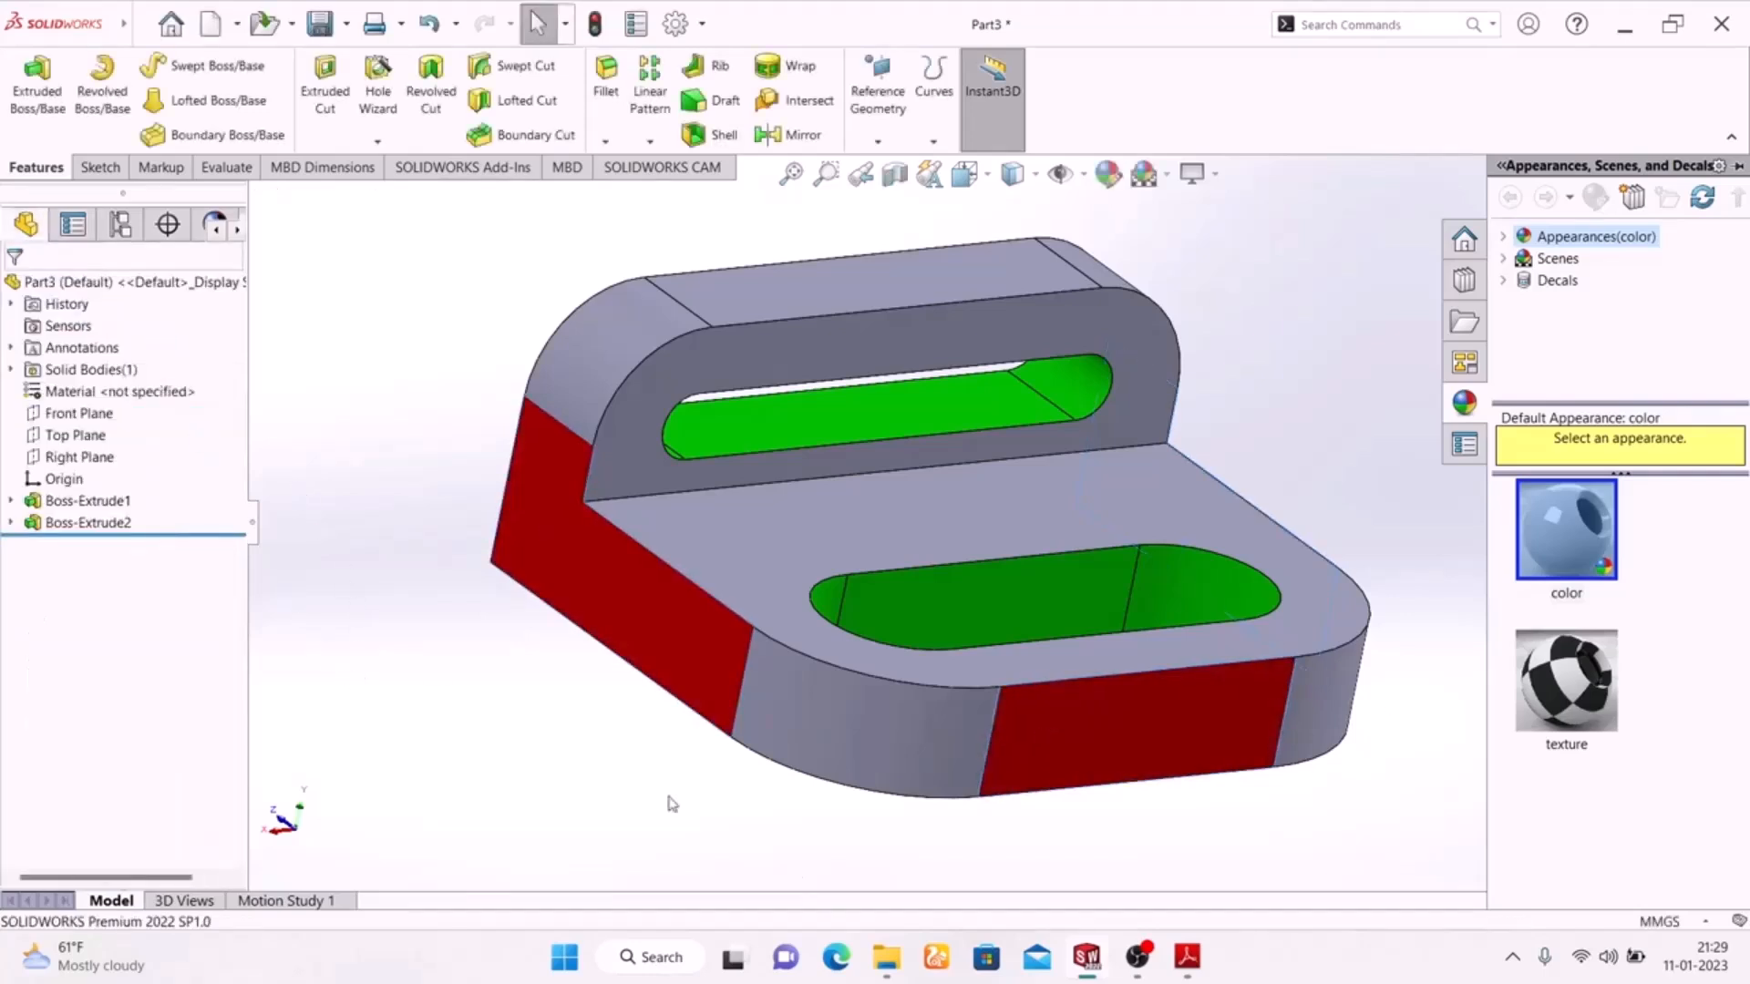
Step: Check the face colours in the PDF and colour the four rounded corner faces of the base plate and flange yellow
{"action": "left_click", "coordinate": [1186, 957]}
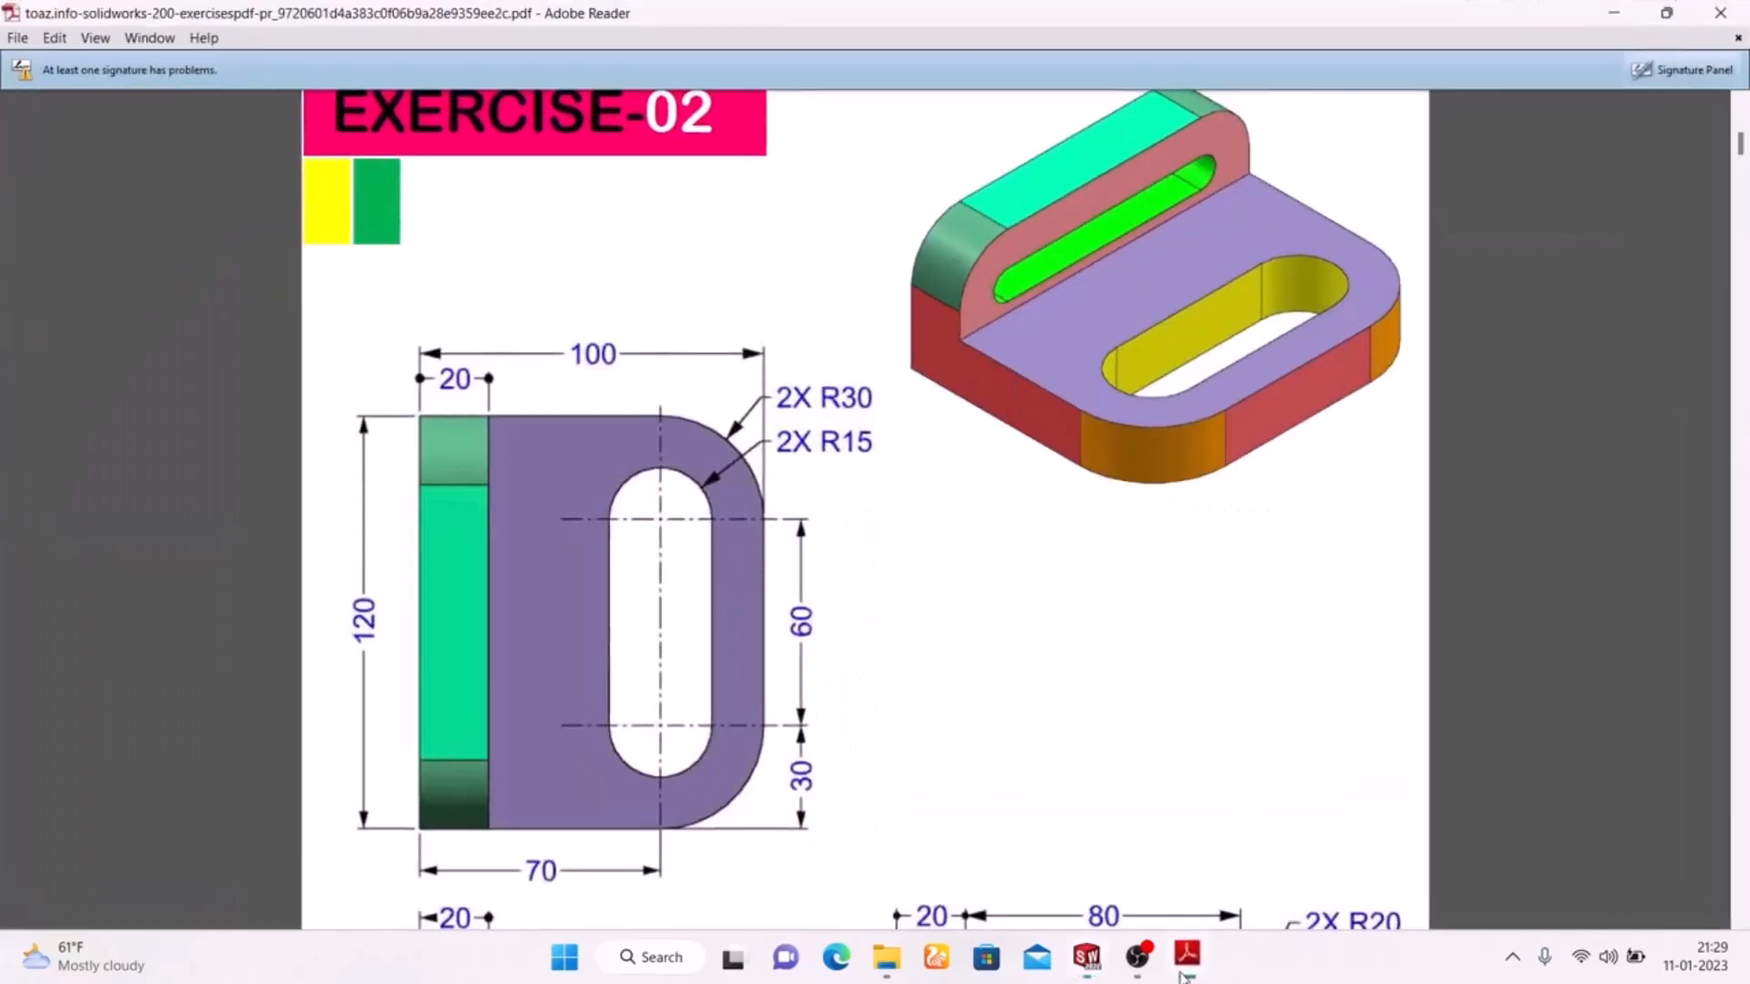
{"action": "scroll", "coordinate": [985, 682], "scroll_direction": "down", "scroll_amount": 5}
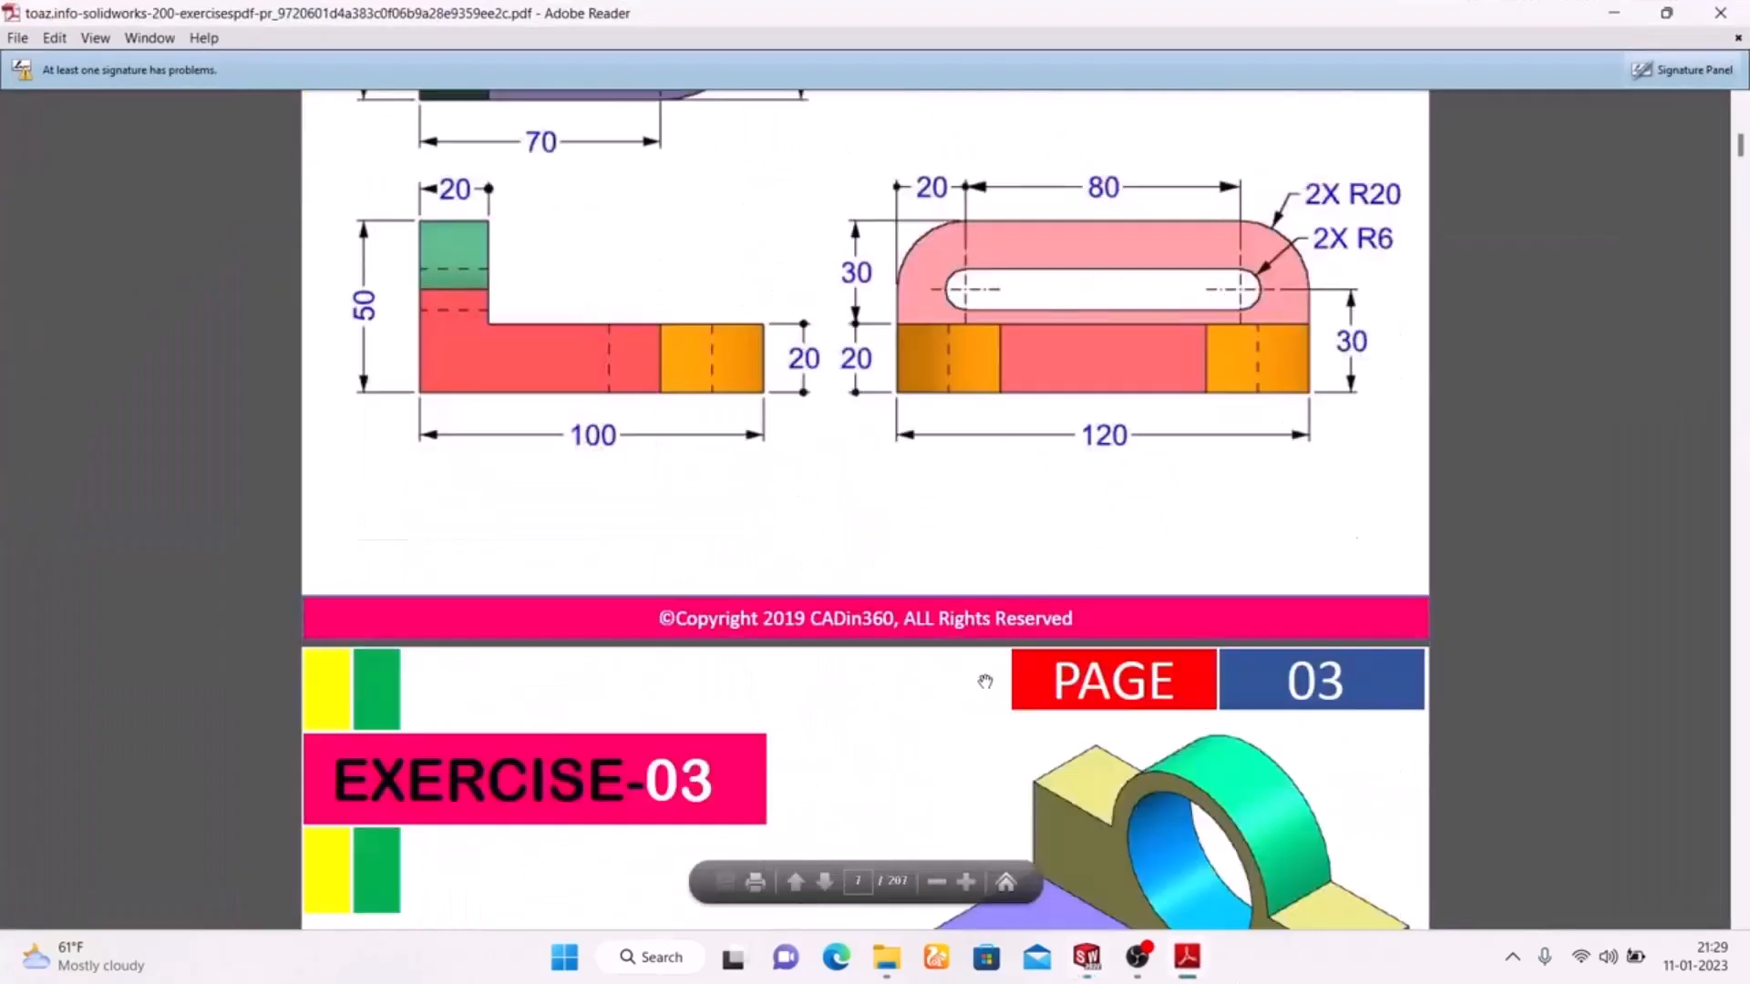
{"action": "scroll", "coordinate": [985, 682], "scroll_direction": "up", "scroll_amount": 1}
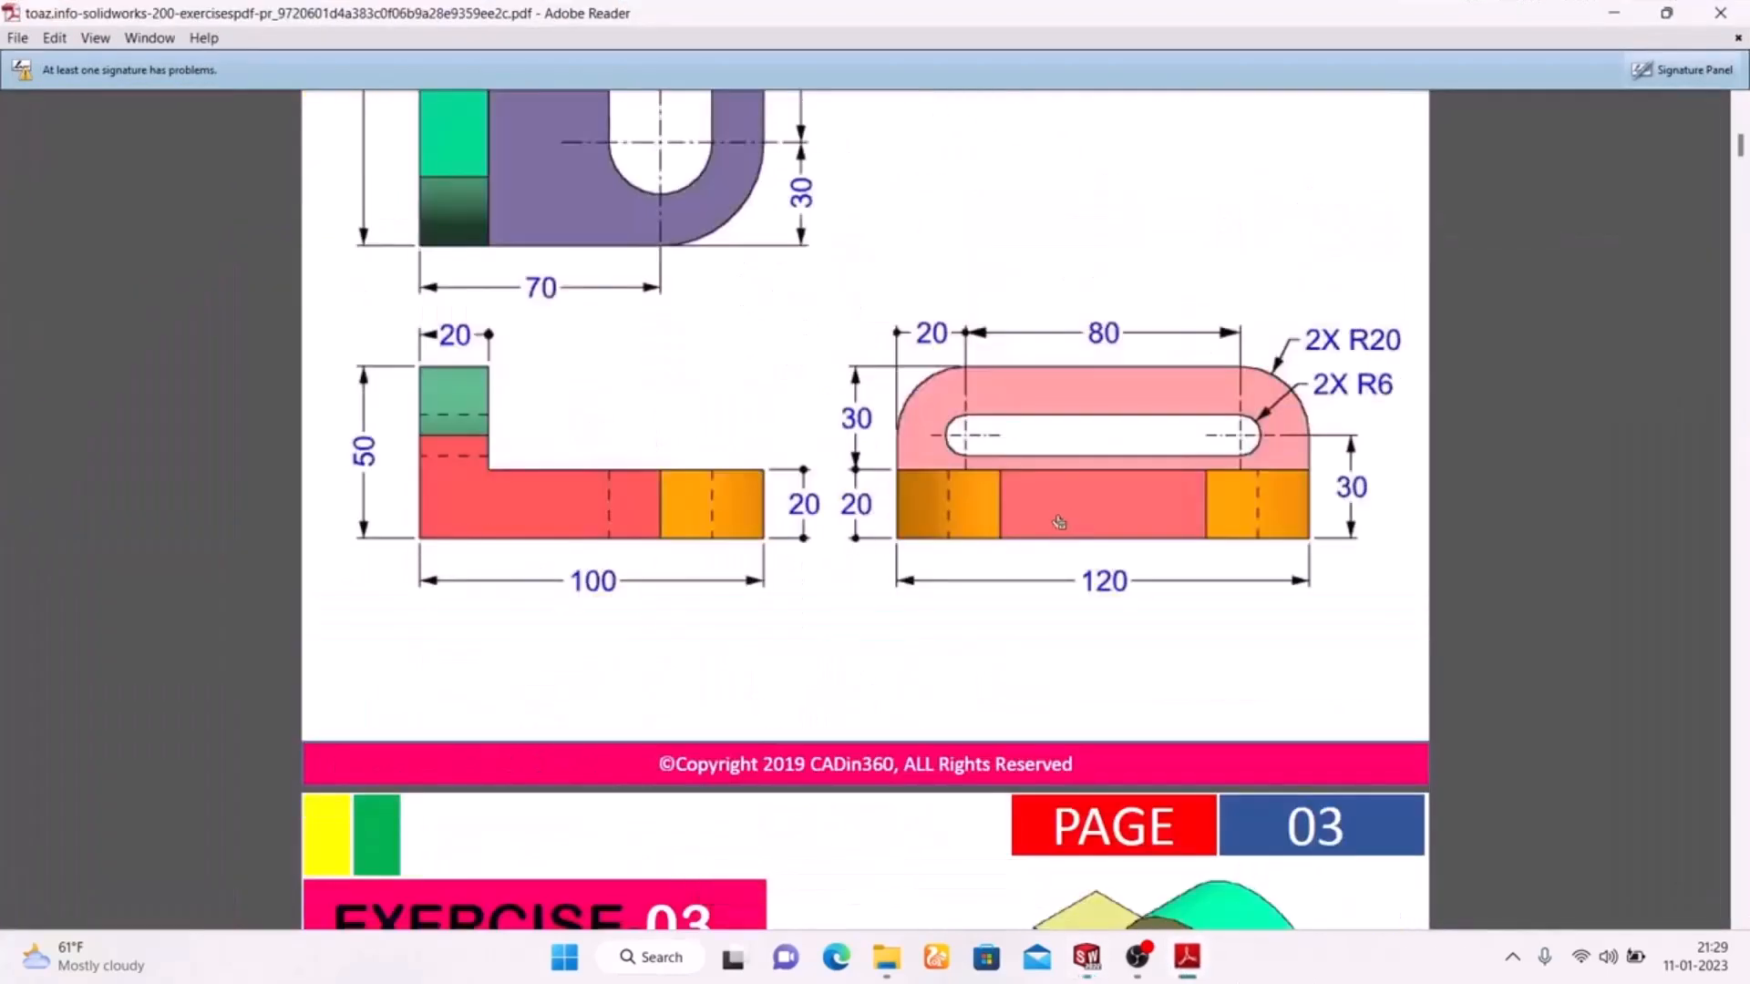
{"action": "scroll", "coordinate": [634, 558], "scroll_direction": "up", "scroll_amount": 2}
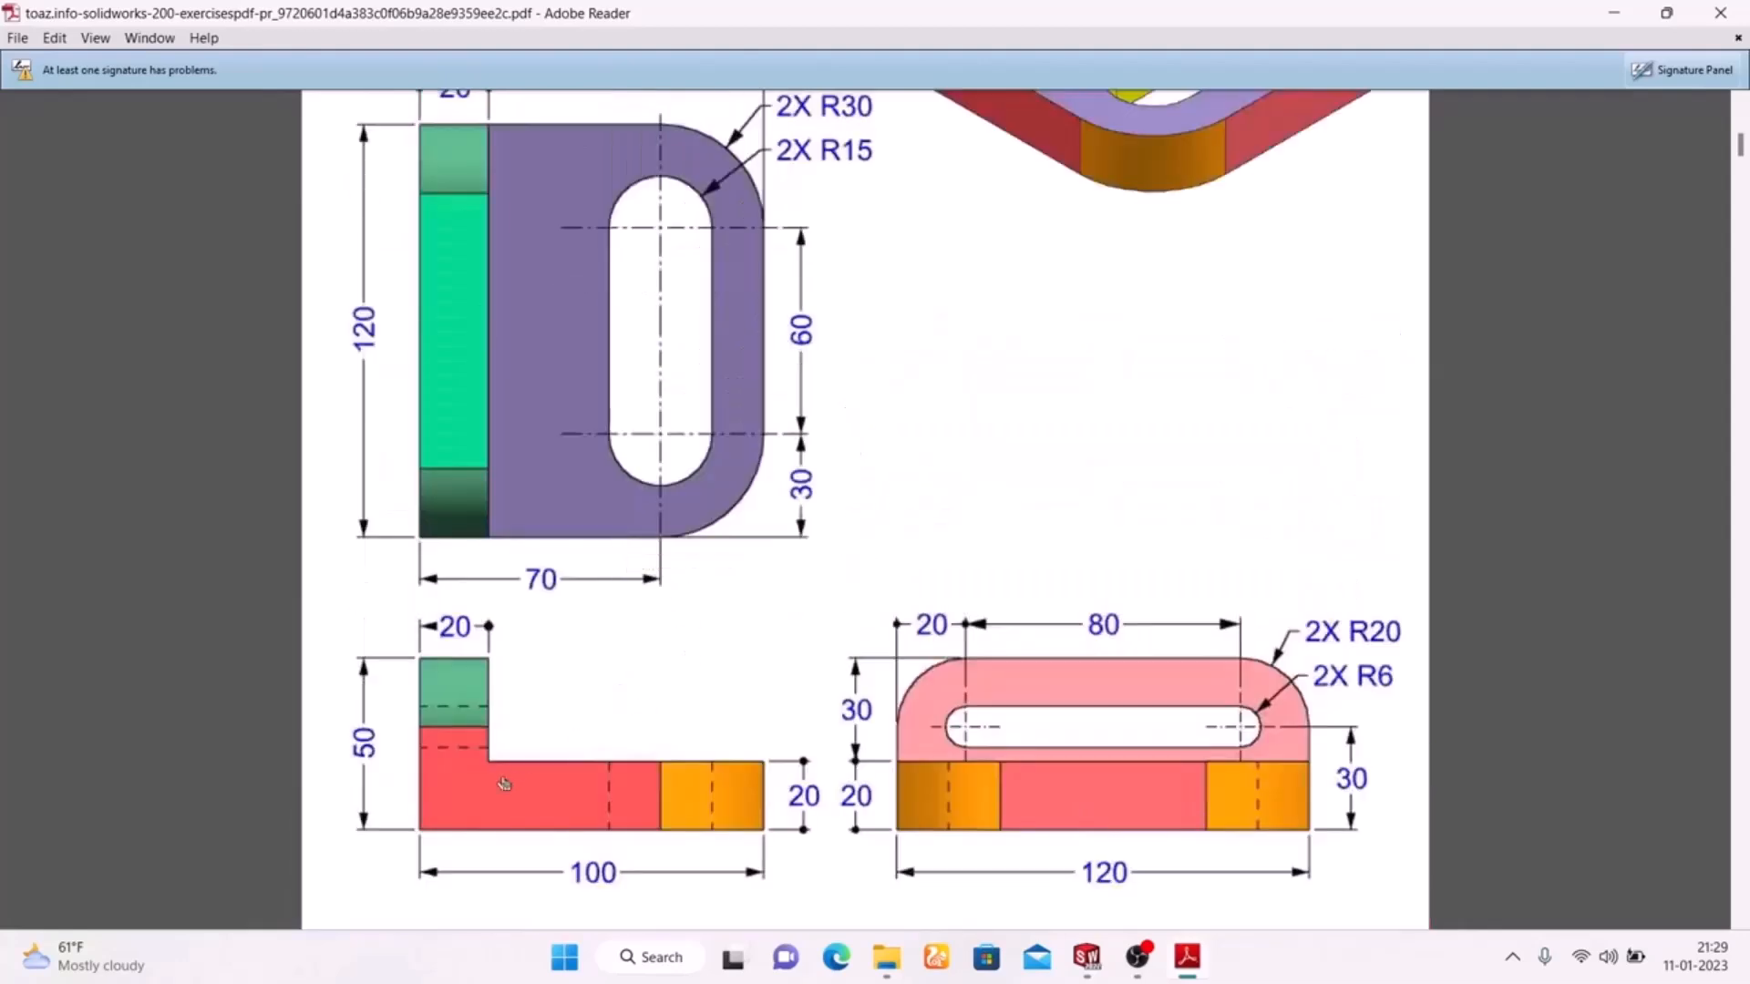
{"action": "left_click", "coordinate": [1189, 958]}
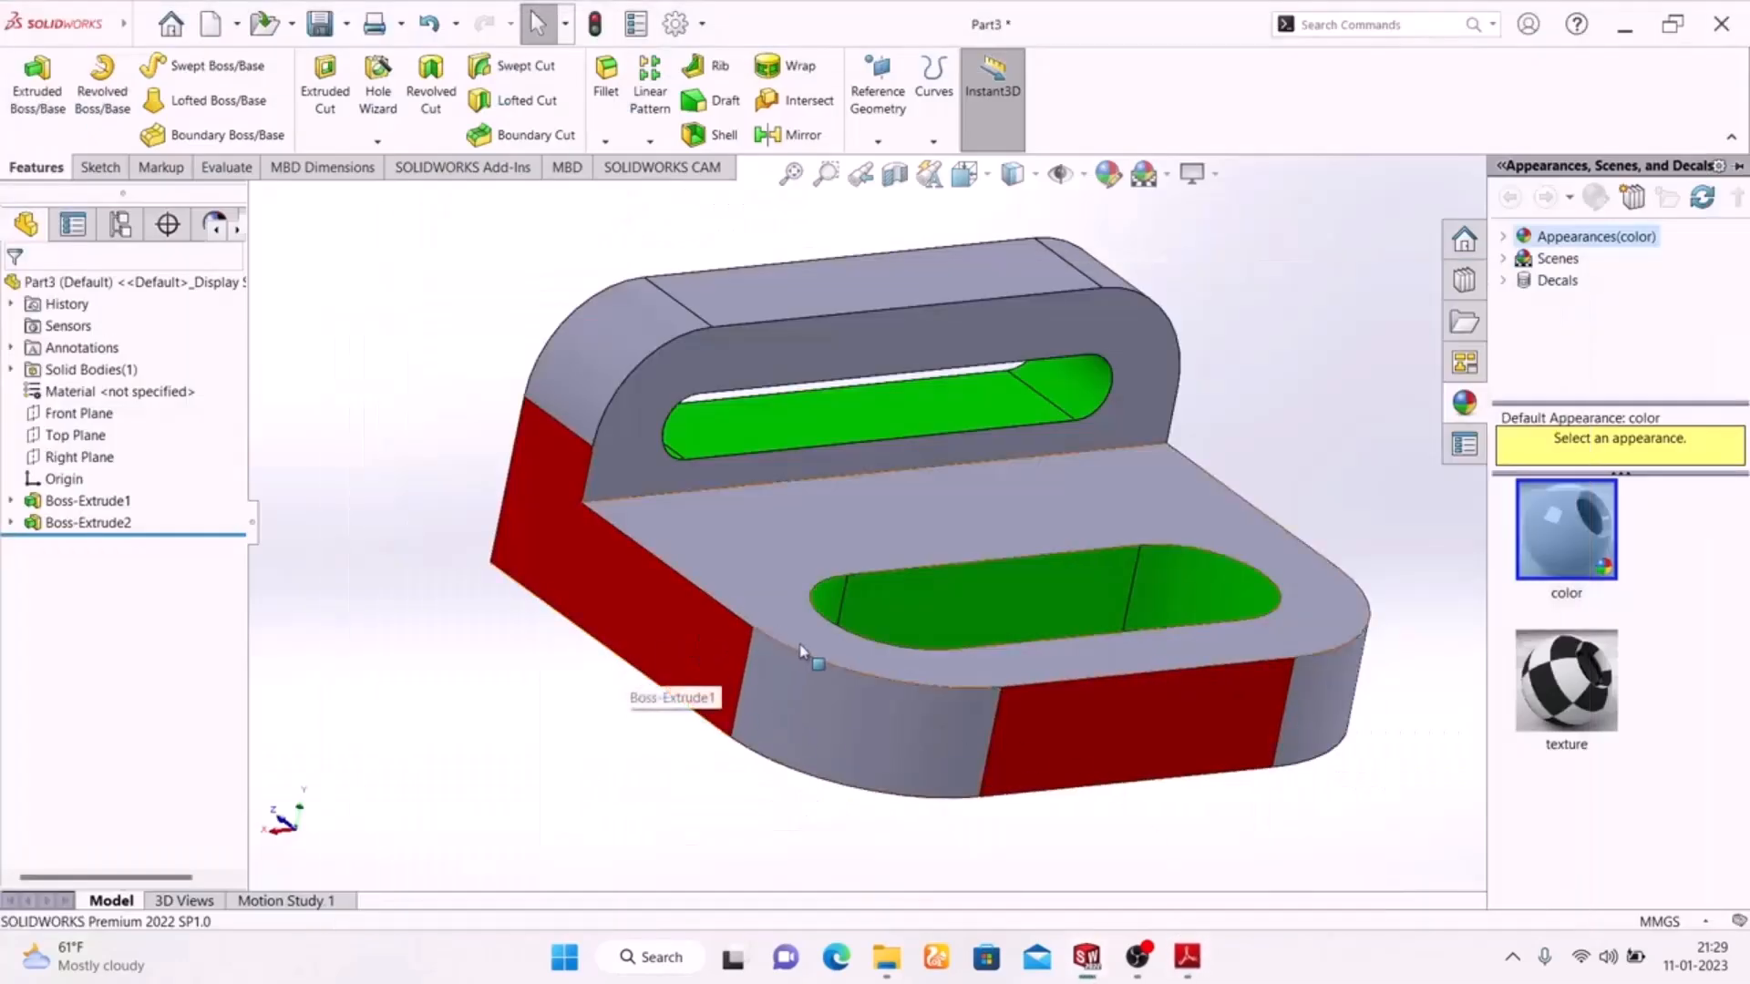
{"action": "left_click", "coordinate": [828, 715]}
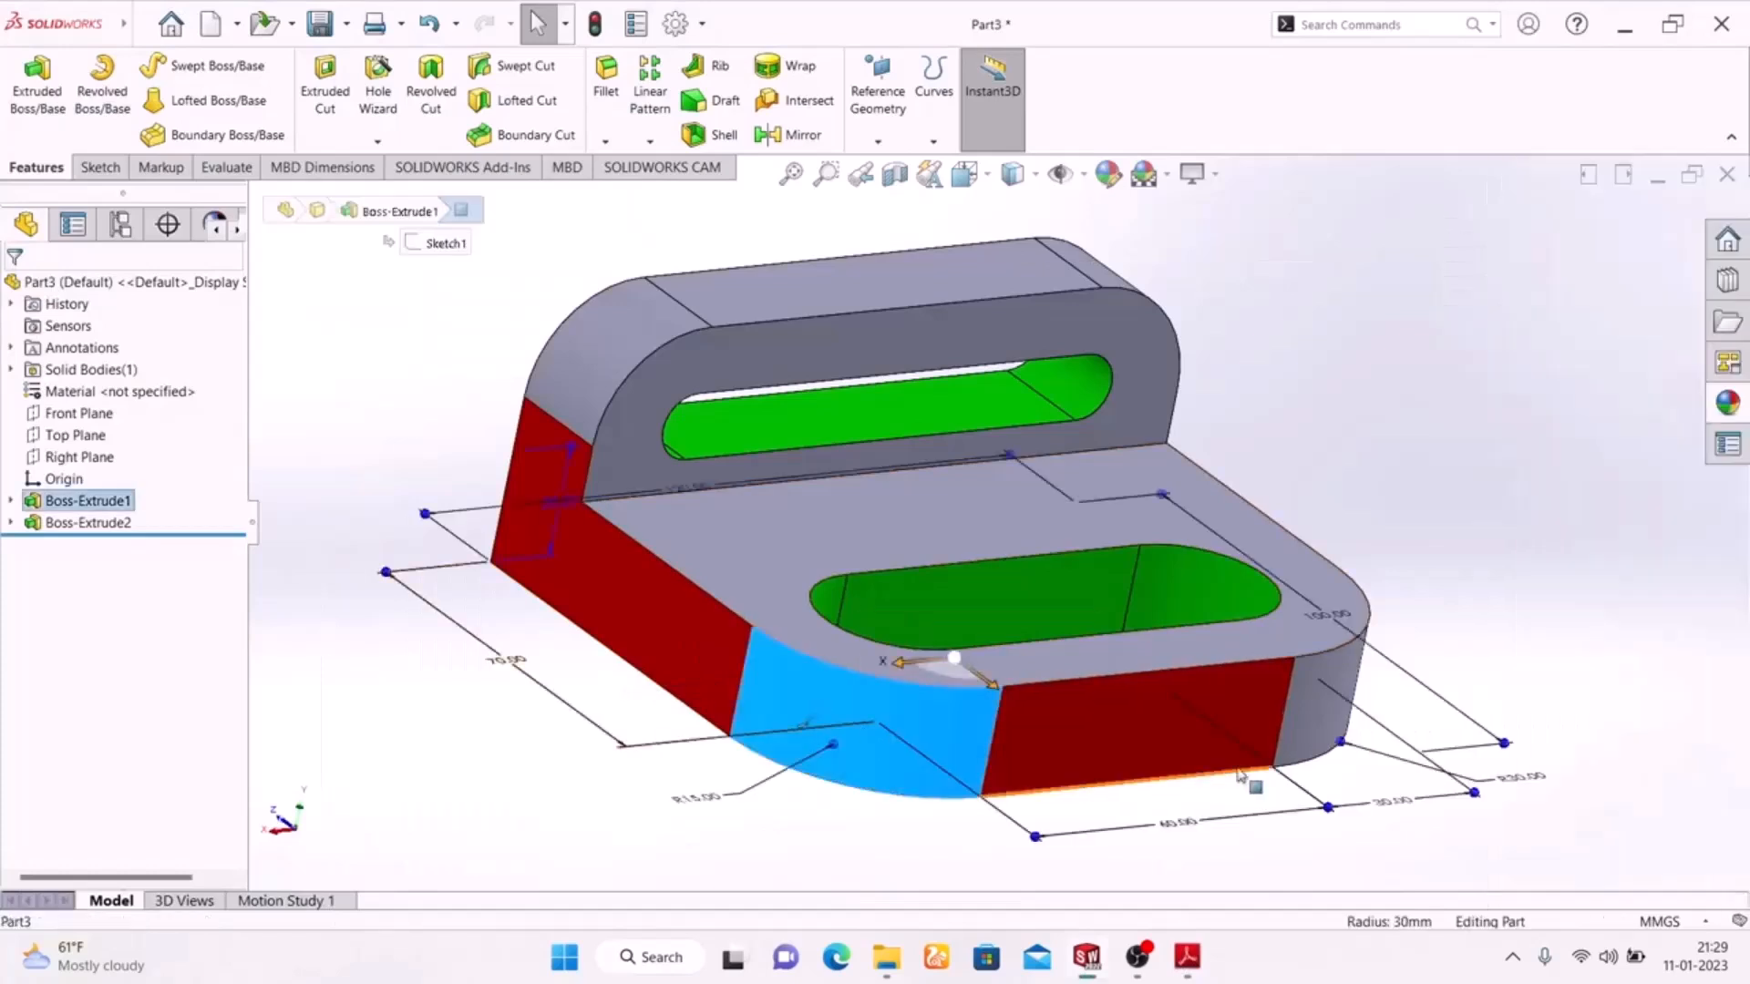
{"action": "left_click", "coordinate": [601, 374], "text": "ctrl"}
{"action": "middle_click_drag", "start_coordinate": [1358, 449], "coordinate": [1314, 308]}
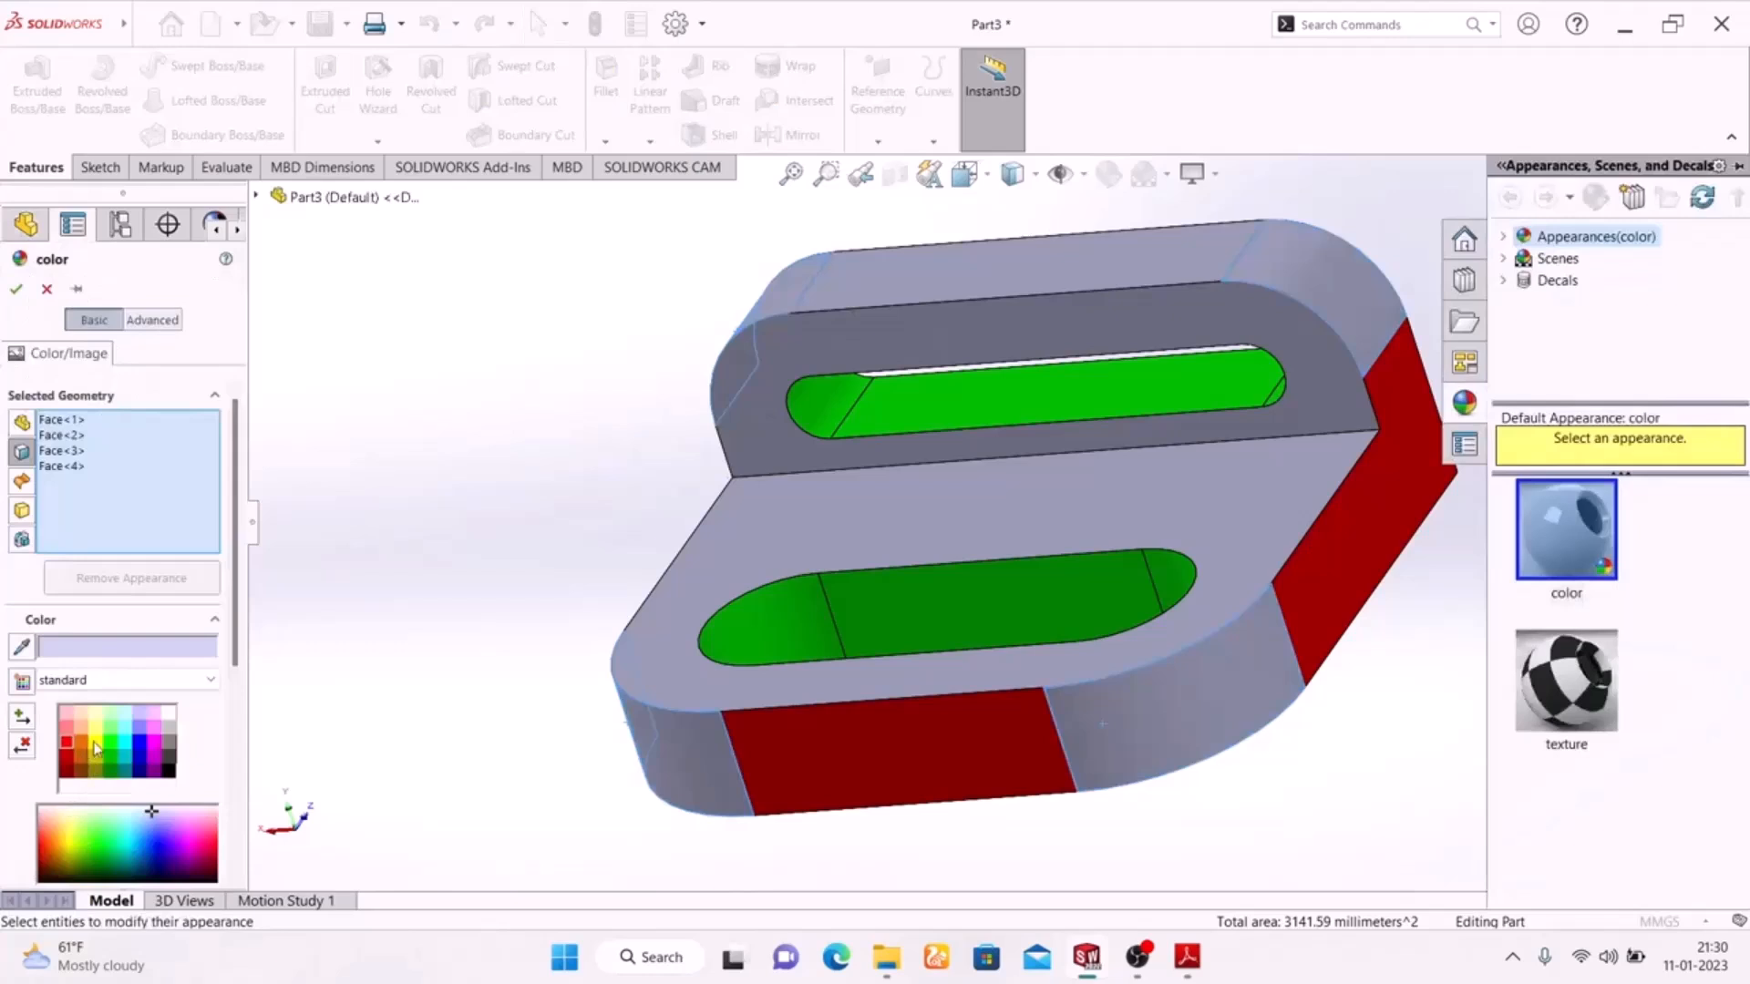
{"action": "left_click", "coordinate": [100, 745]}
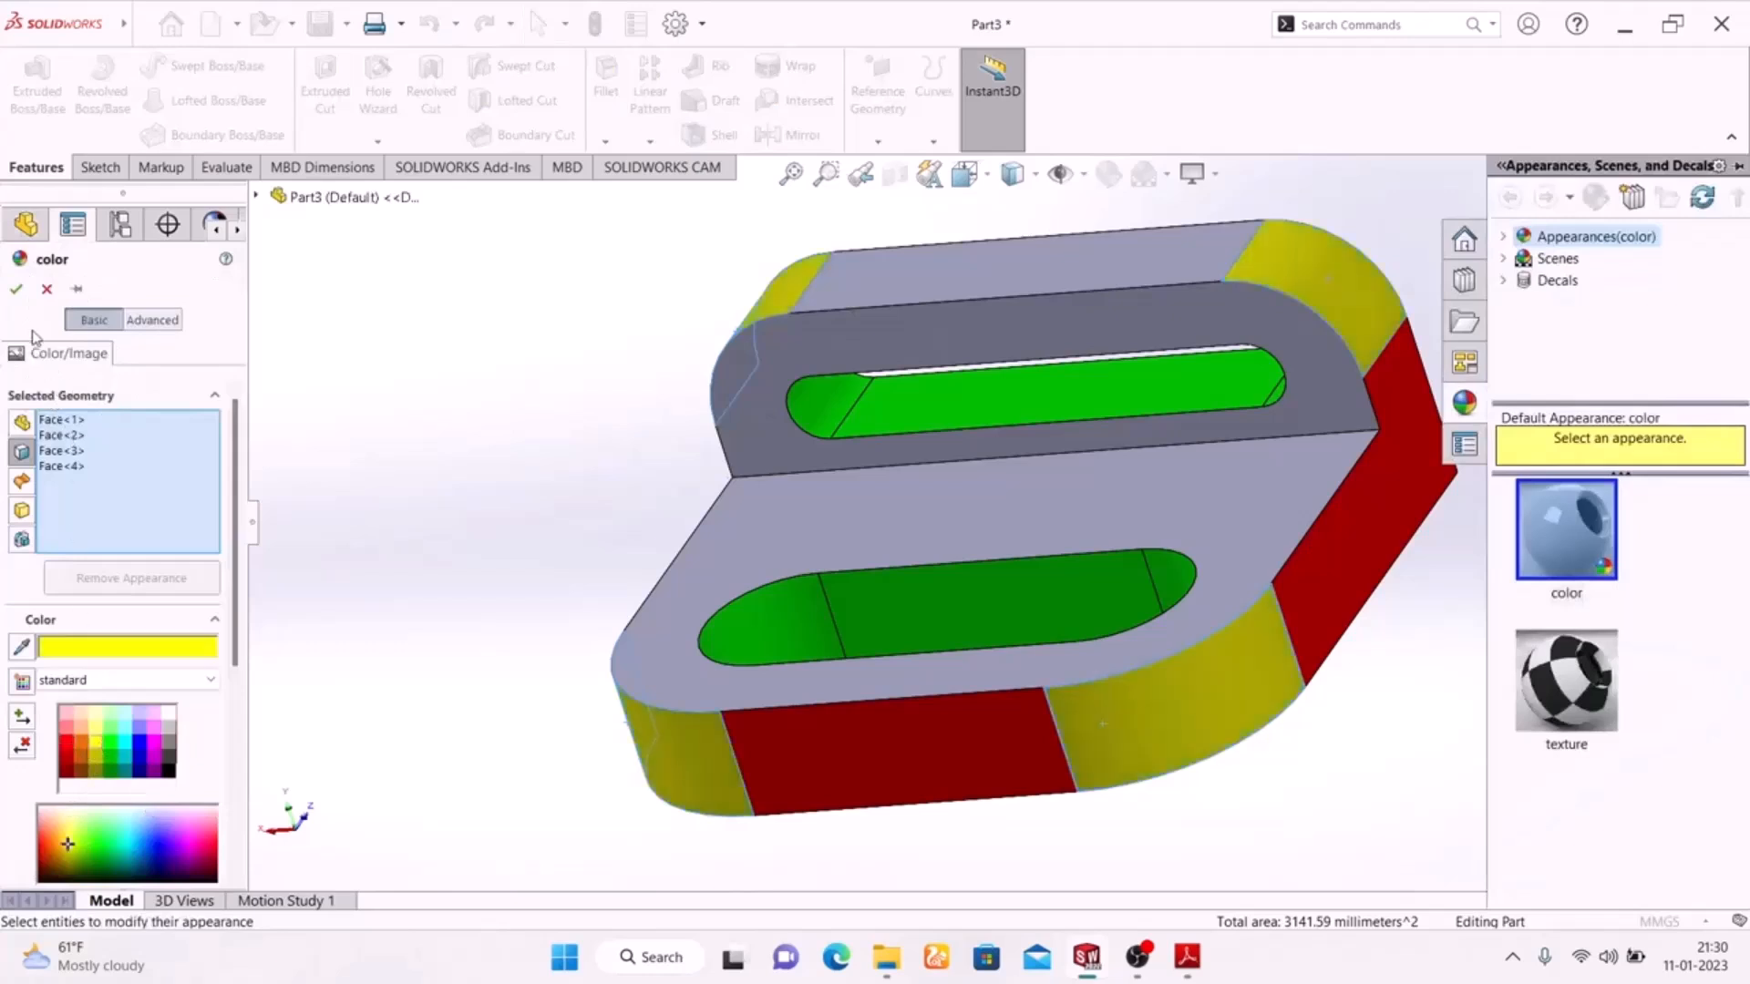
{"action": "left_click", "coordinate": [15, 292]}
Step: Colour the bracket's bottom face and its flat slotted back face cyan
{"action": "middle_click_drag", "start_coordinate": [404, 546], "coordinate": [613, 355]}
{"action": "left_click", "coordinate": [816, 732]}
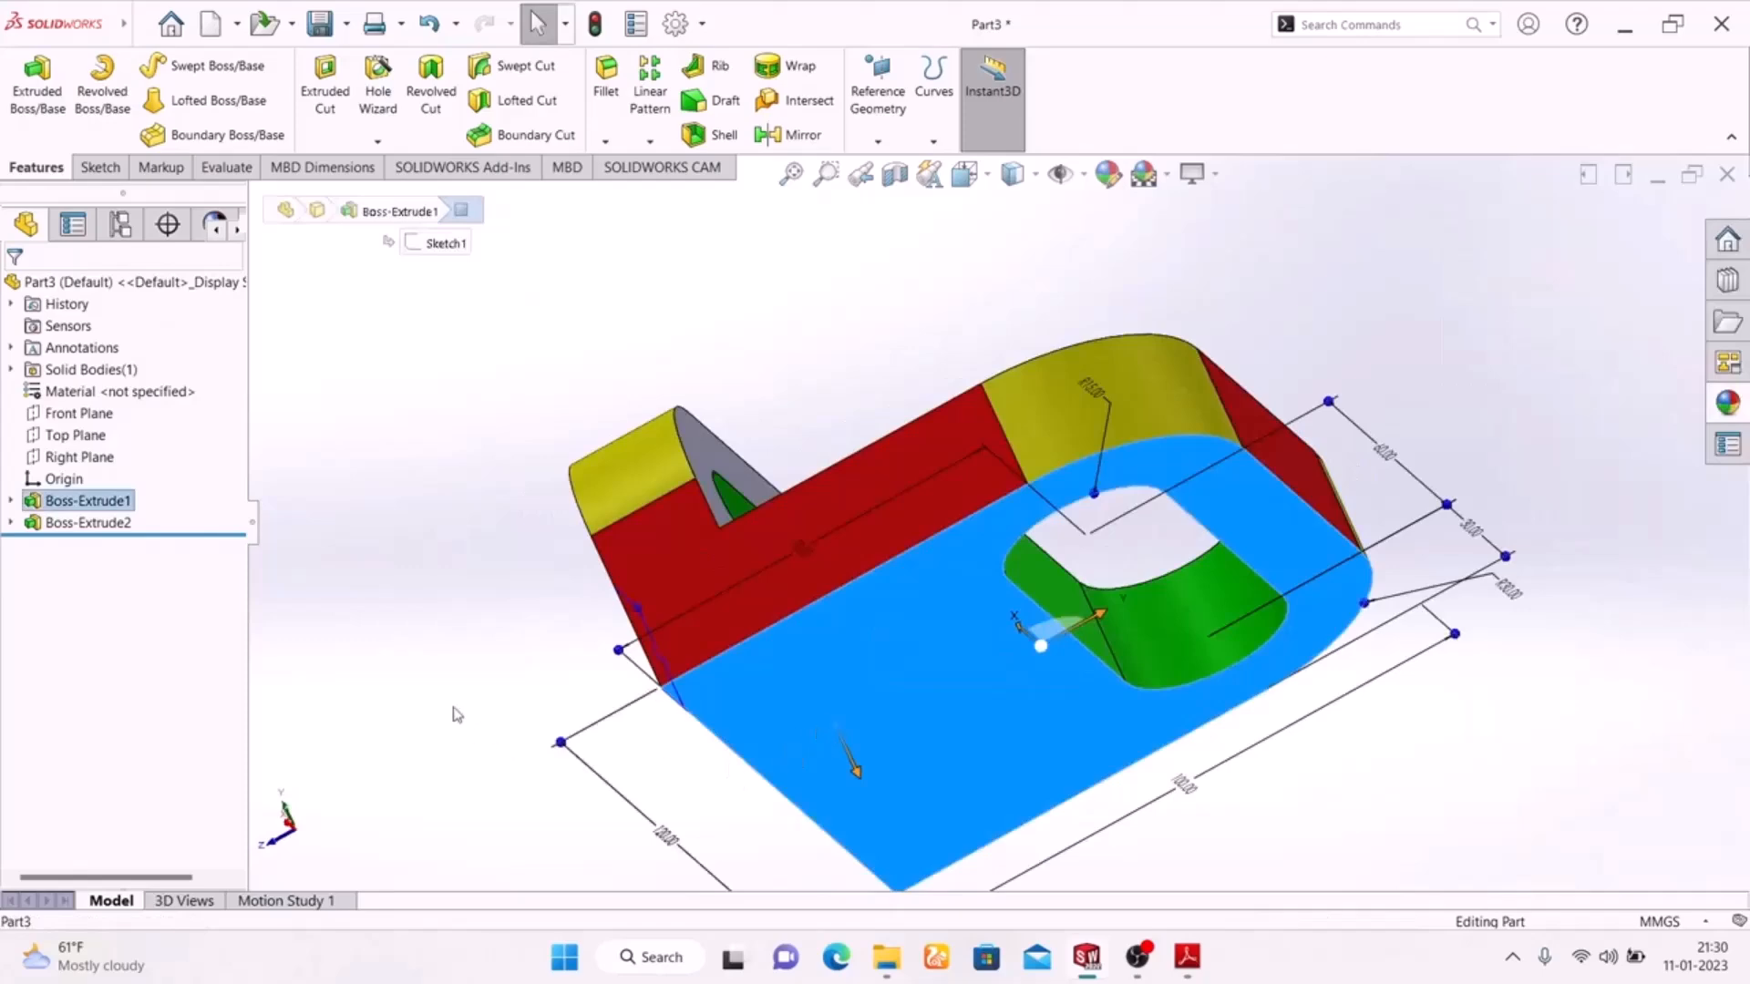
{"action": "middle_click_drag", "start_coordinate": [430, 593], "coordinate": [603, 535]}
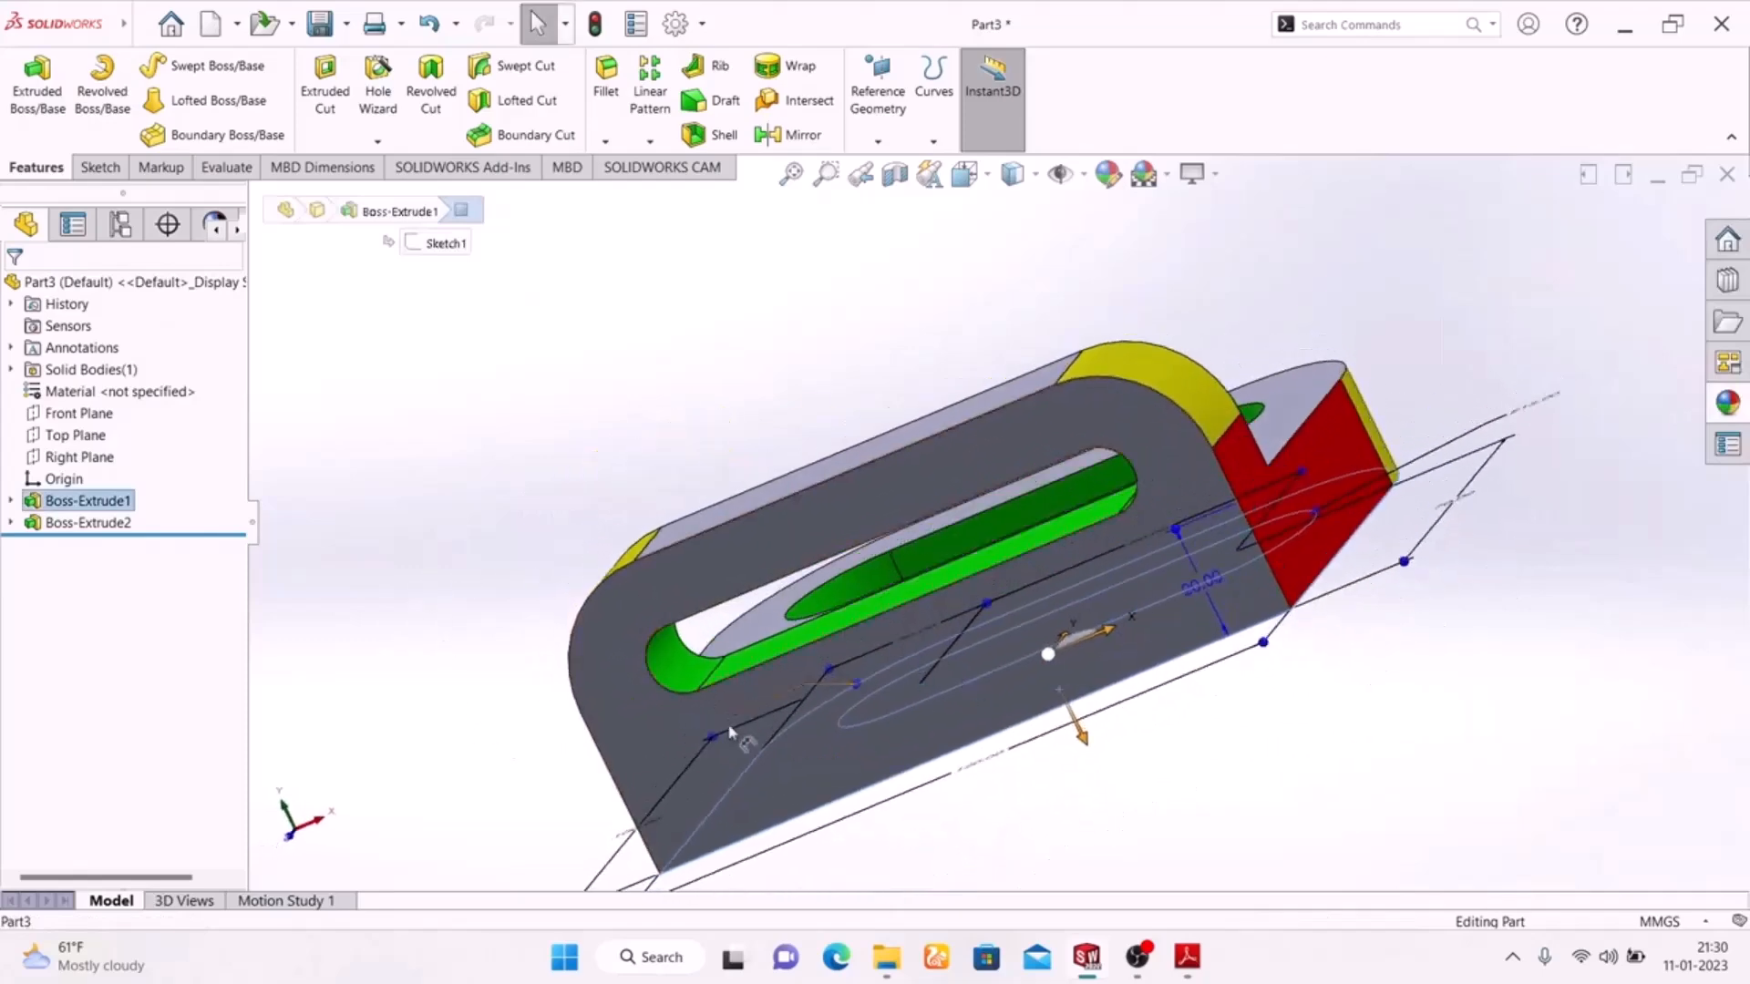
{"action": "left_click", "coordinate": [675, 734], "text": "ctrl"}
{"action": "middle_click_drag", "start_coordinate": [1363, 738], "coordinate": [1097, 732]}
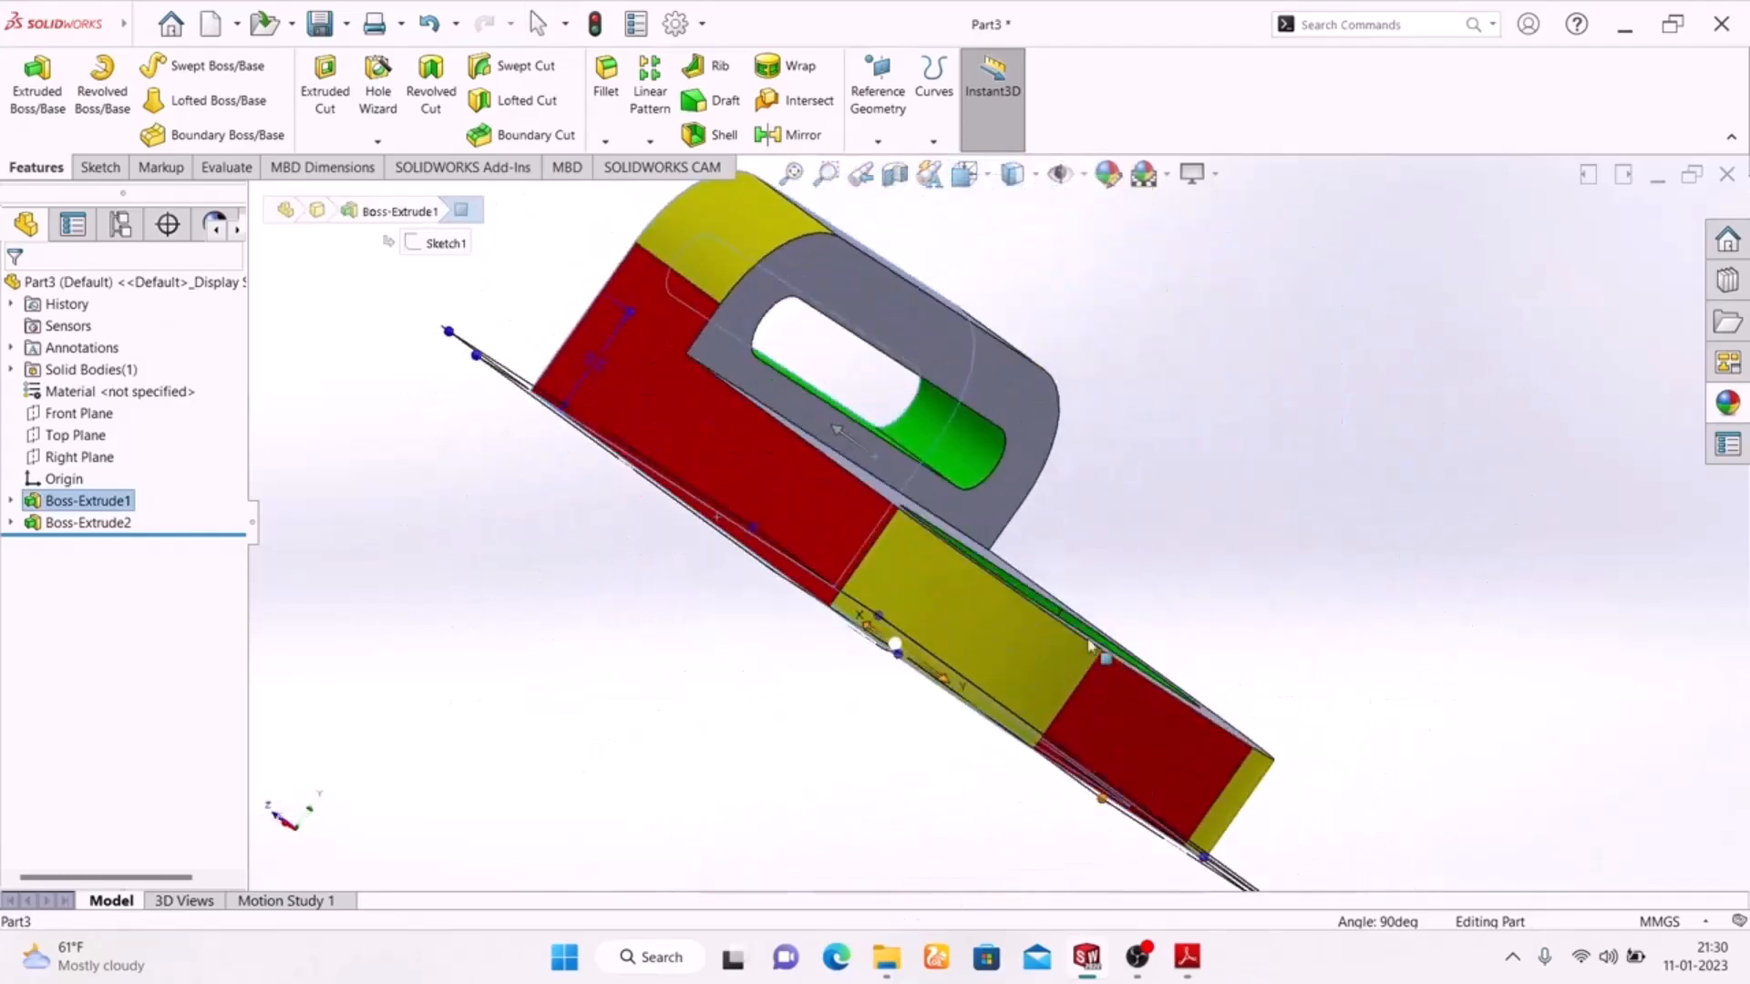
{"action": "left_click", "coordinate": [1107, 174]}
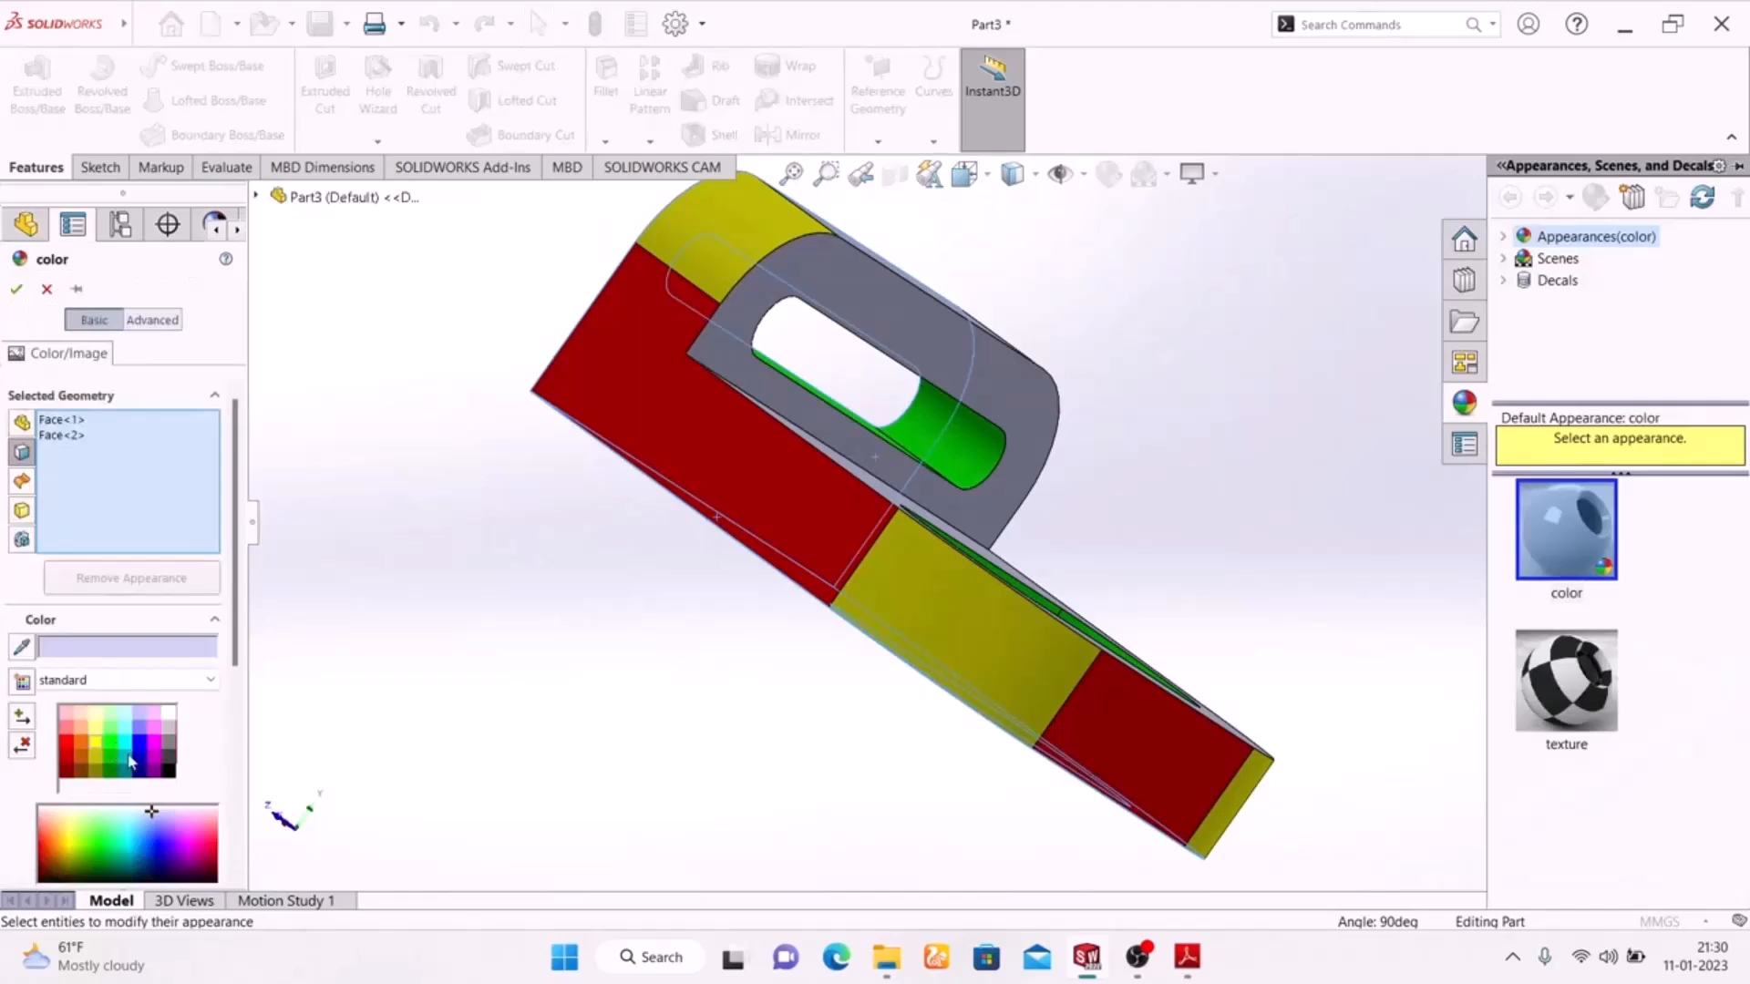
{"action": "left_click", "coordinate": [125, 749]}
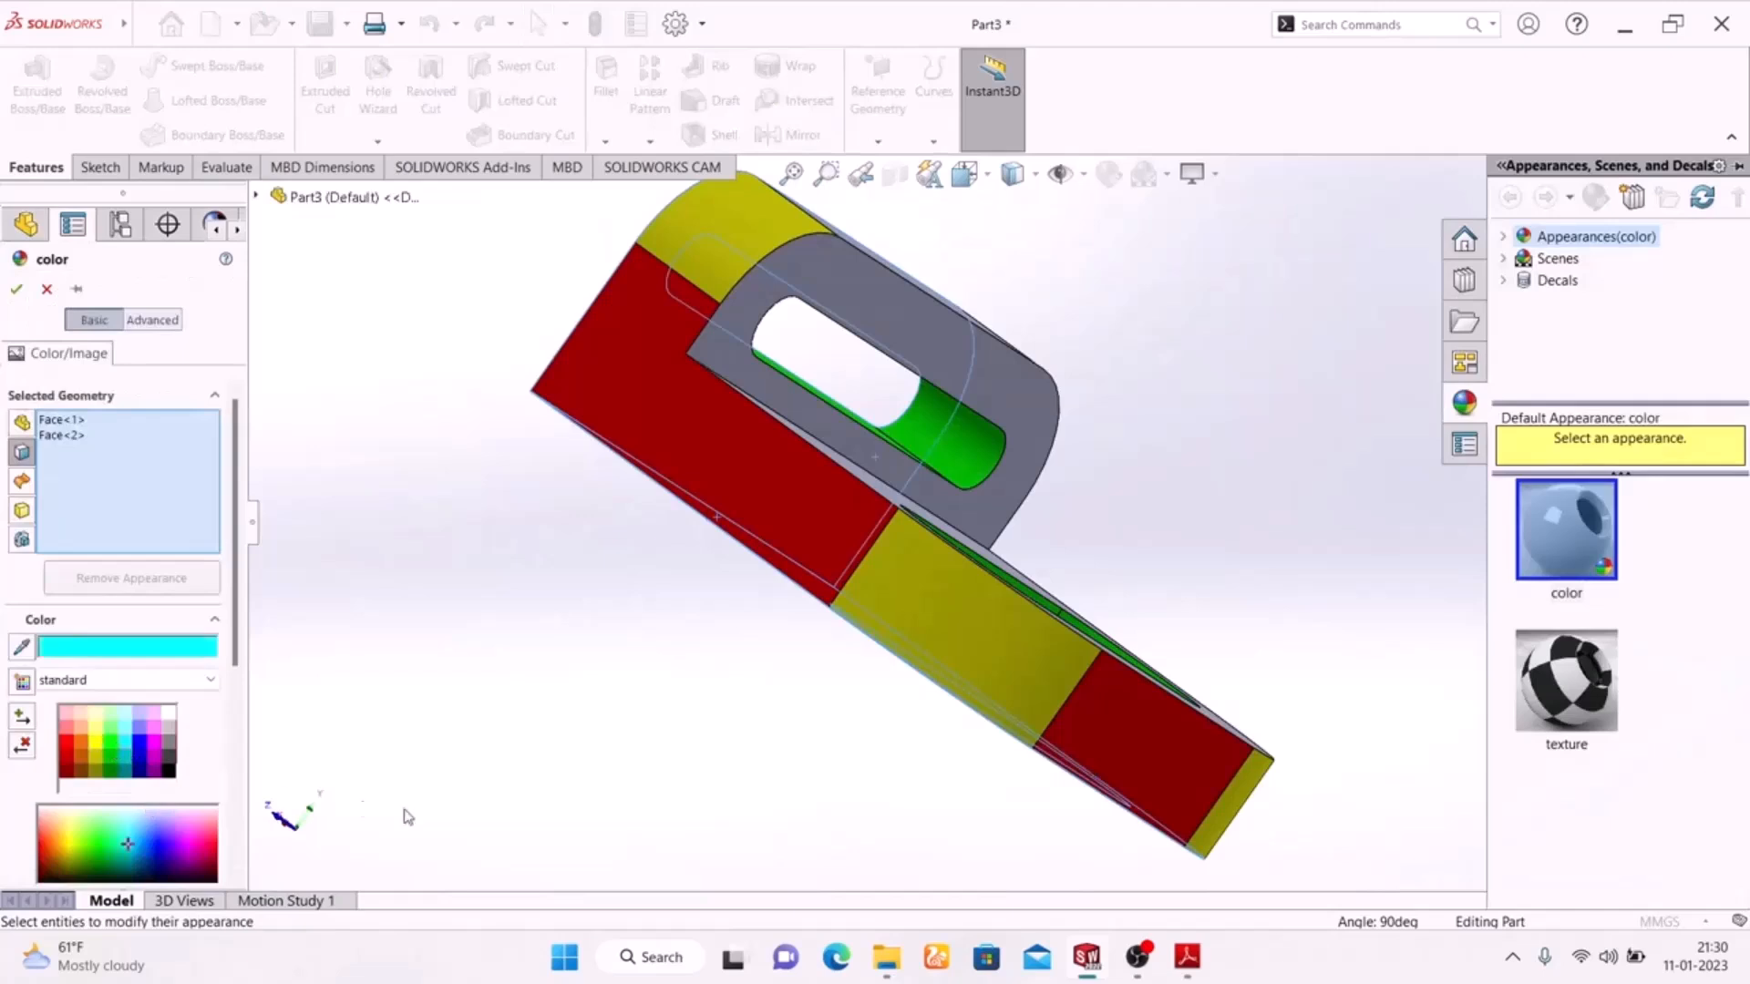
{"action": "left_click", "coordinate": [17, 291]}
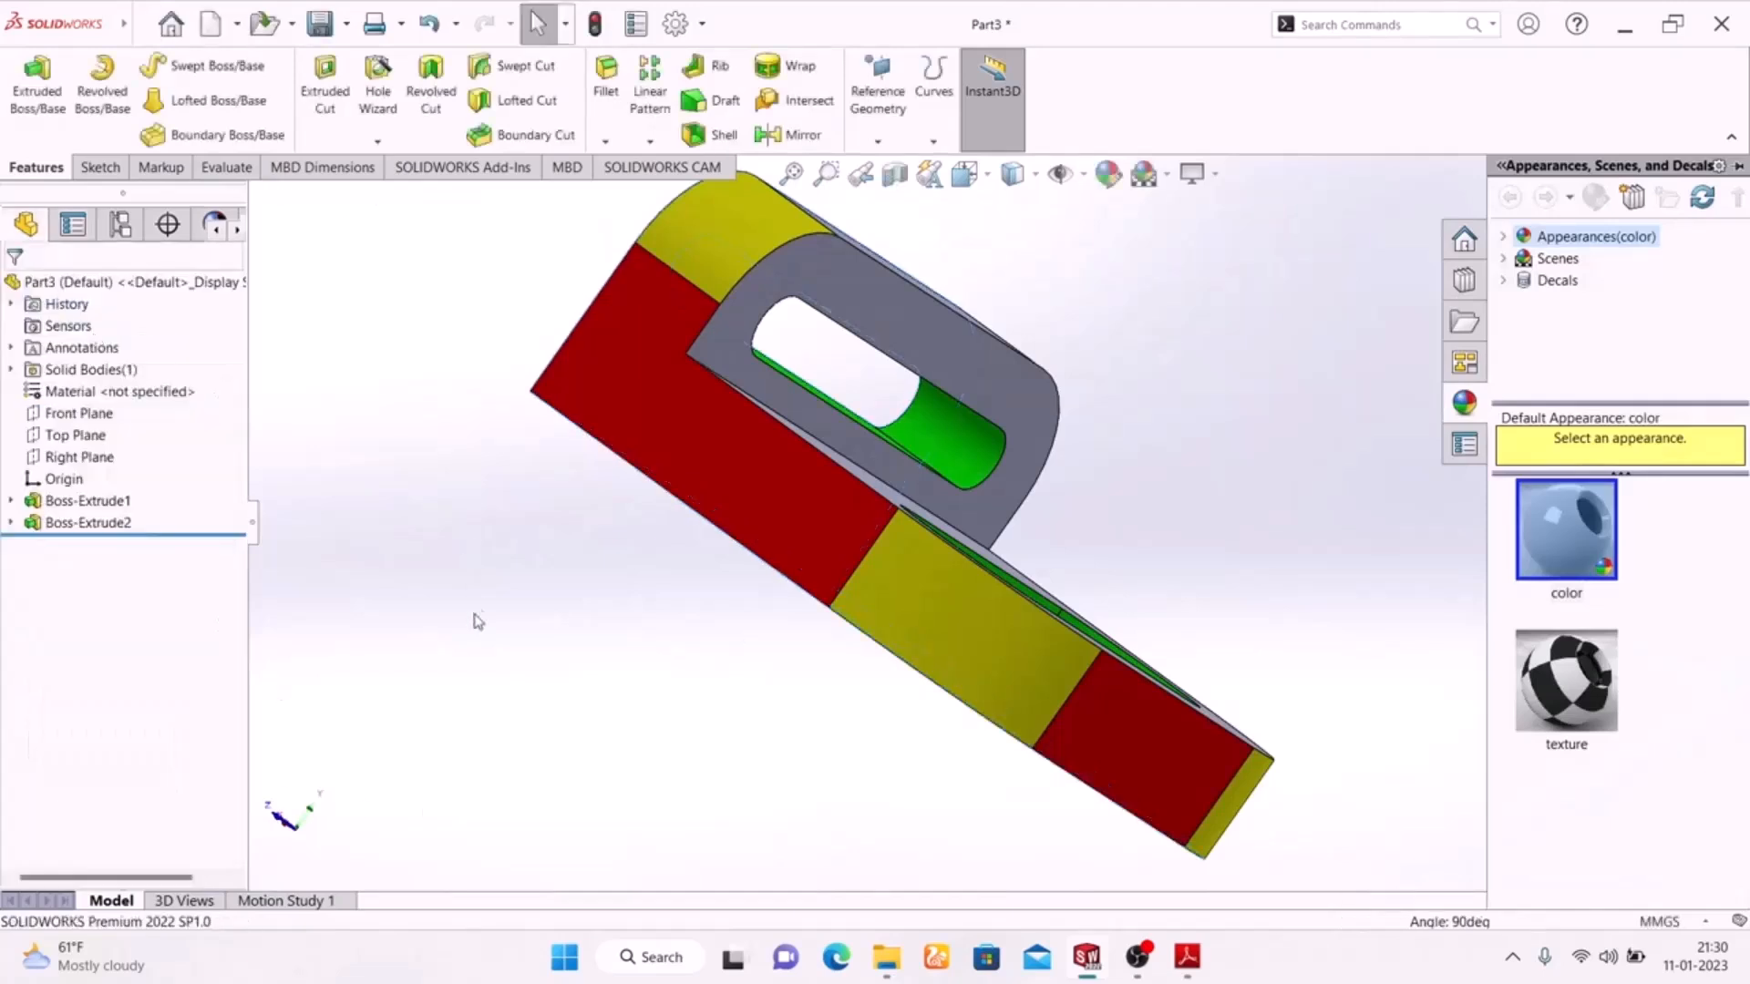
Step: Colour the base plate's upper face and the flange's slotted front face magenta
{"action": "middle_click_drag", "start_coordinate": [466, 667], "coordinate": [422, 821]}
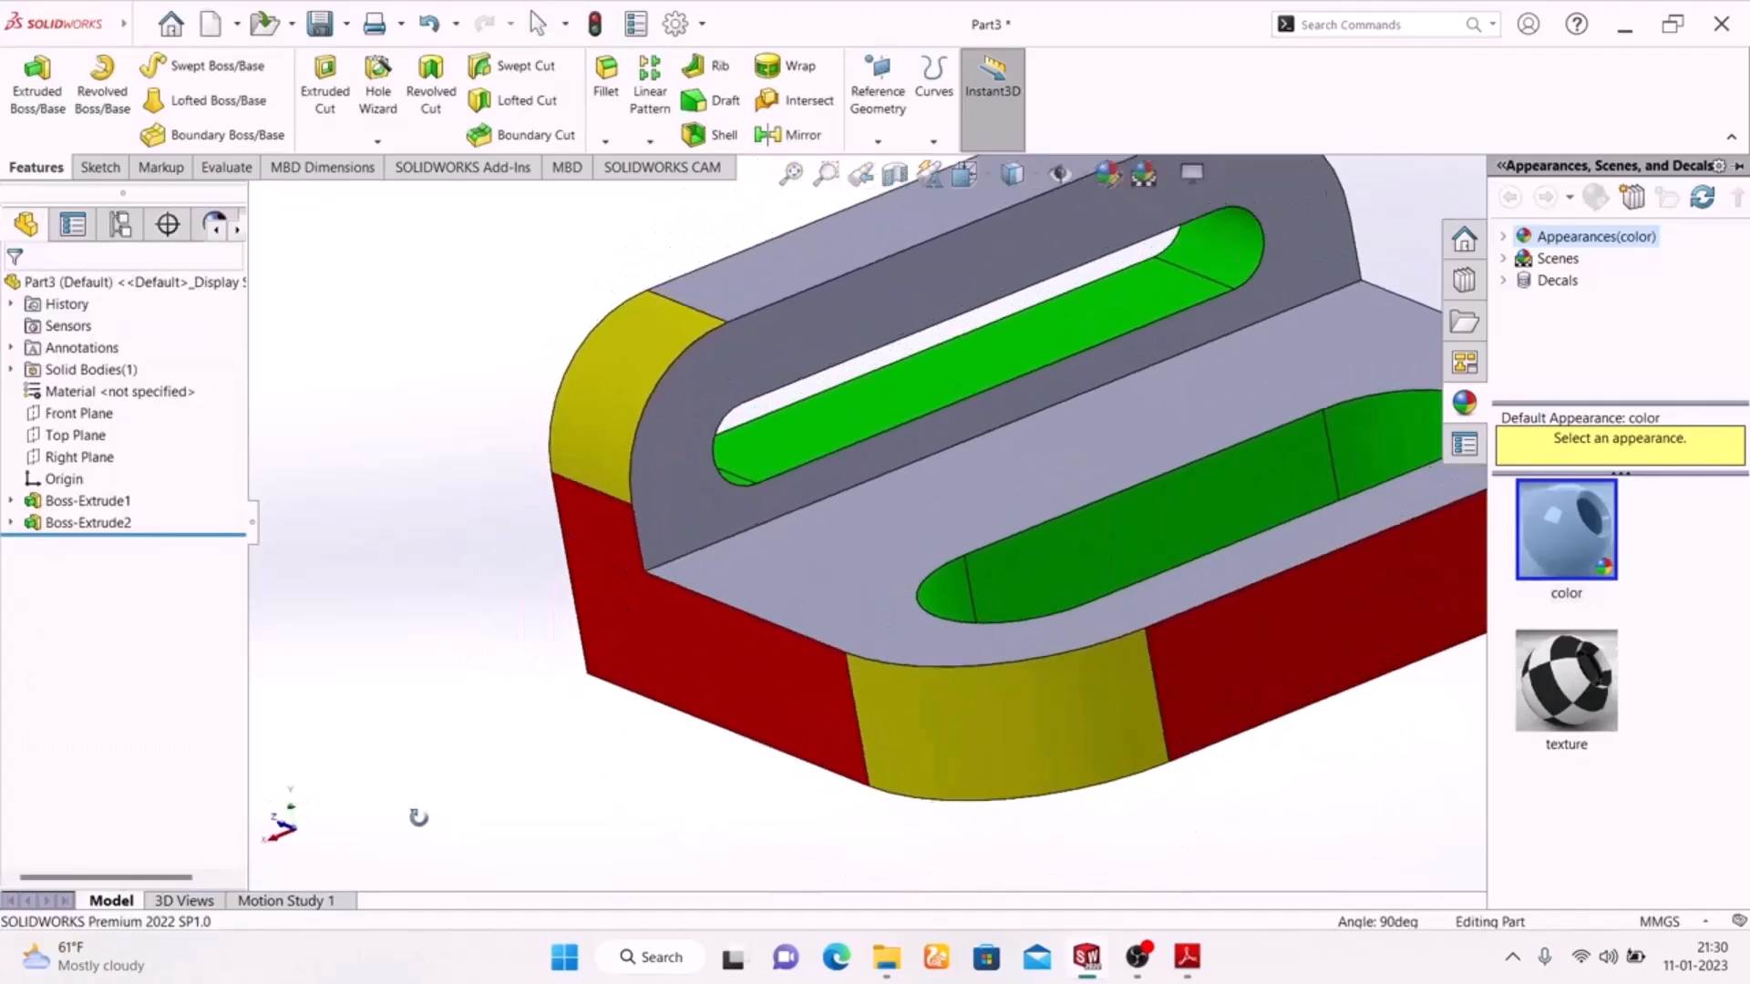
{"action": "left_click", "coordinate": [690, 520]}
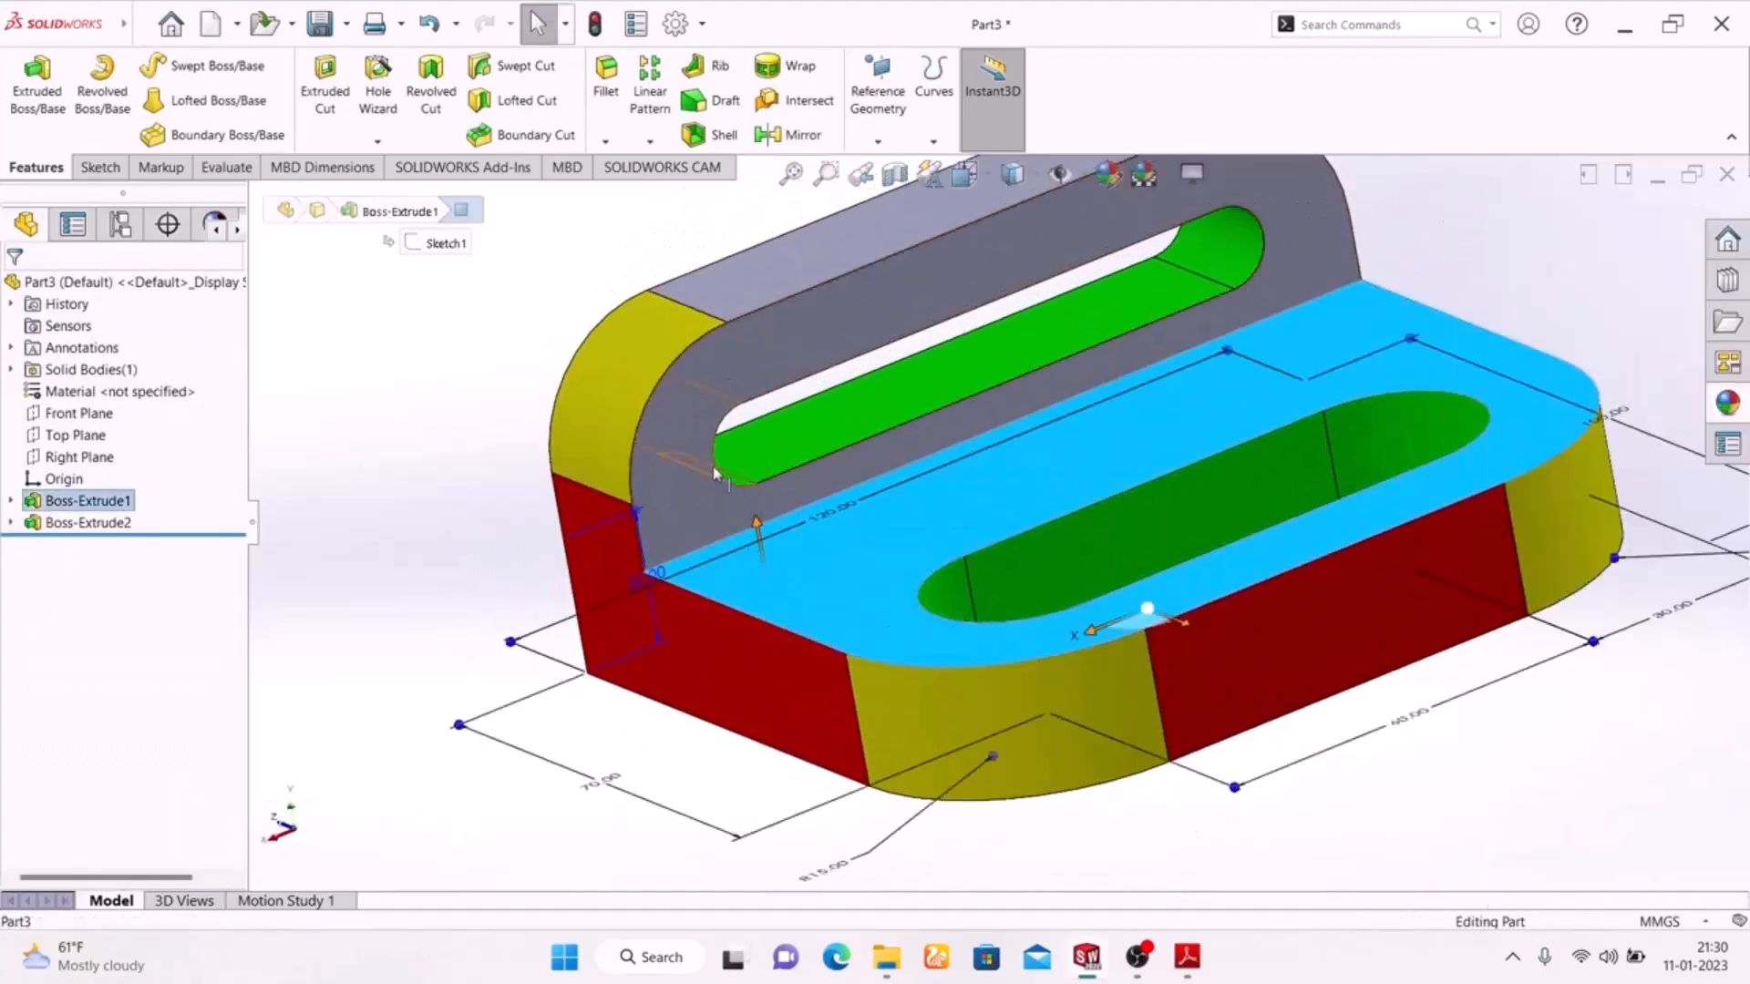
{"action": "left_click", "coordinate": [1105, 183]}
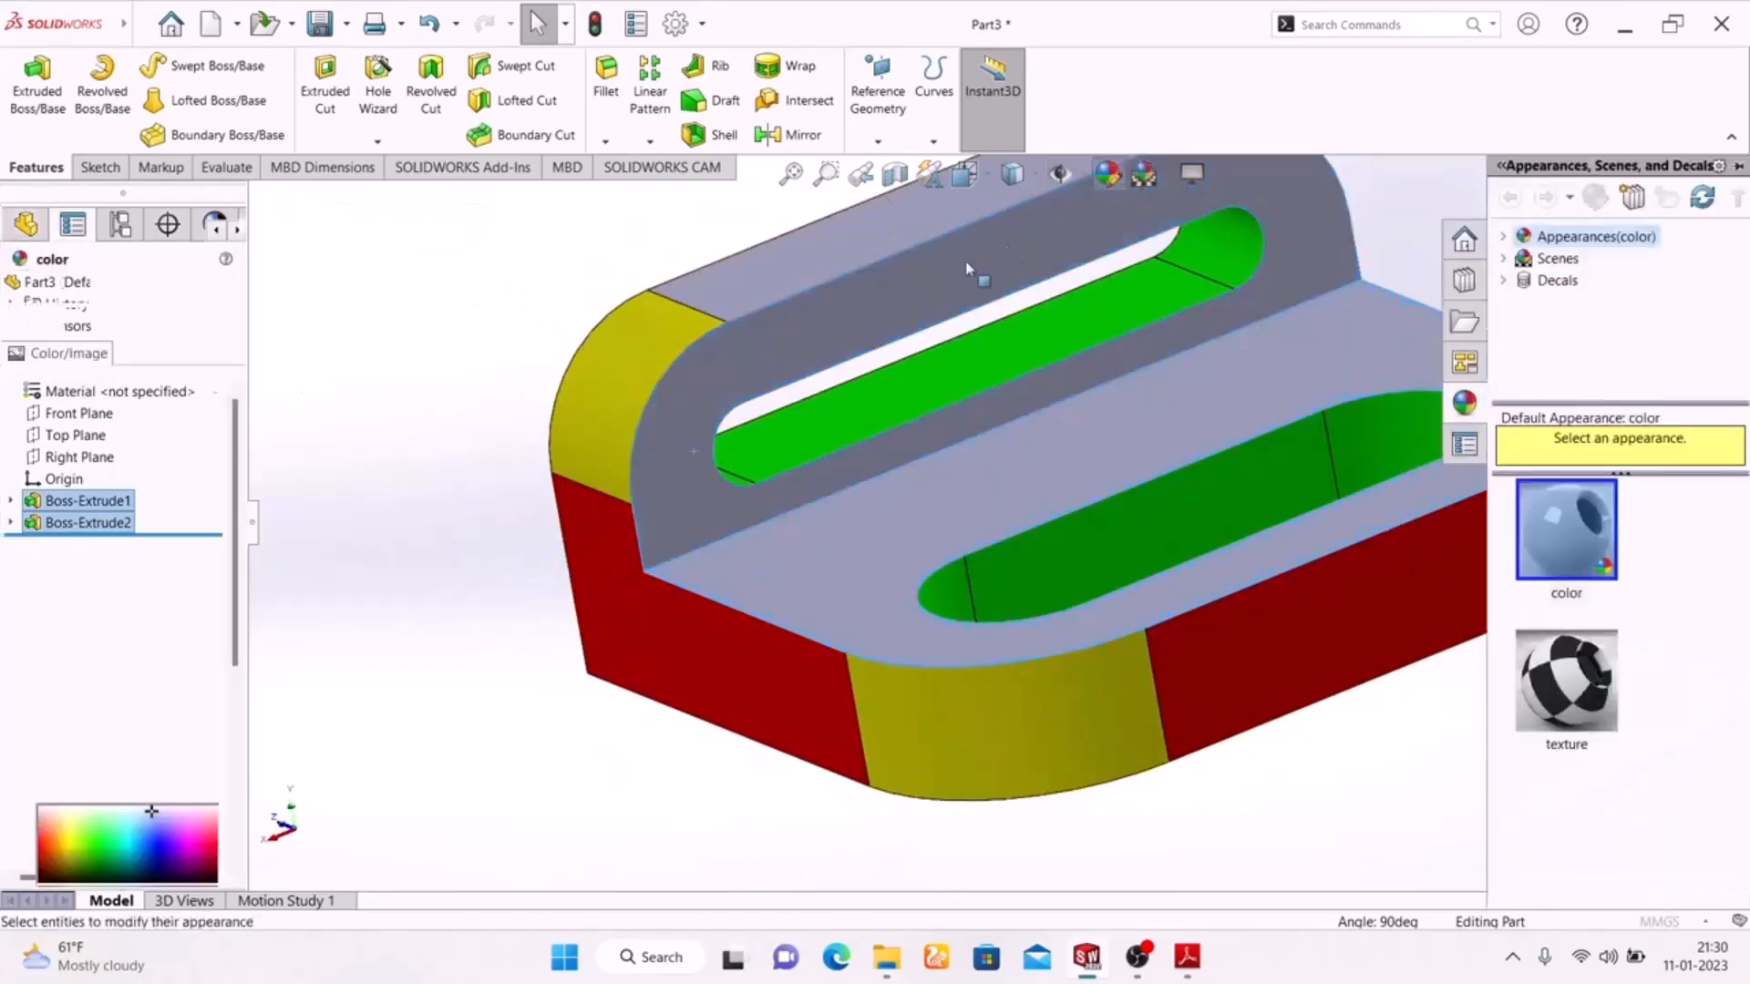
{"action": "left_click", "coordinate": [81, 743]}
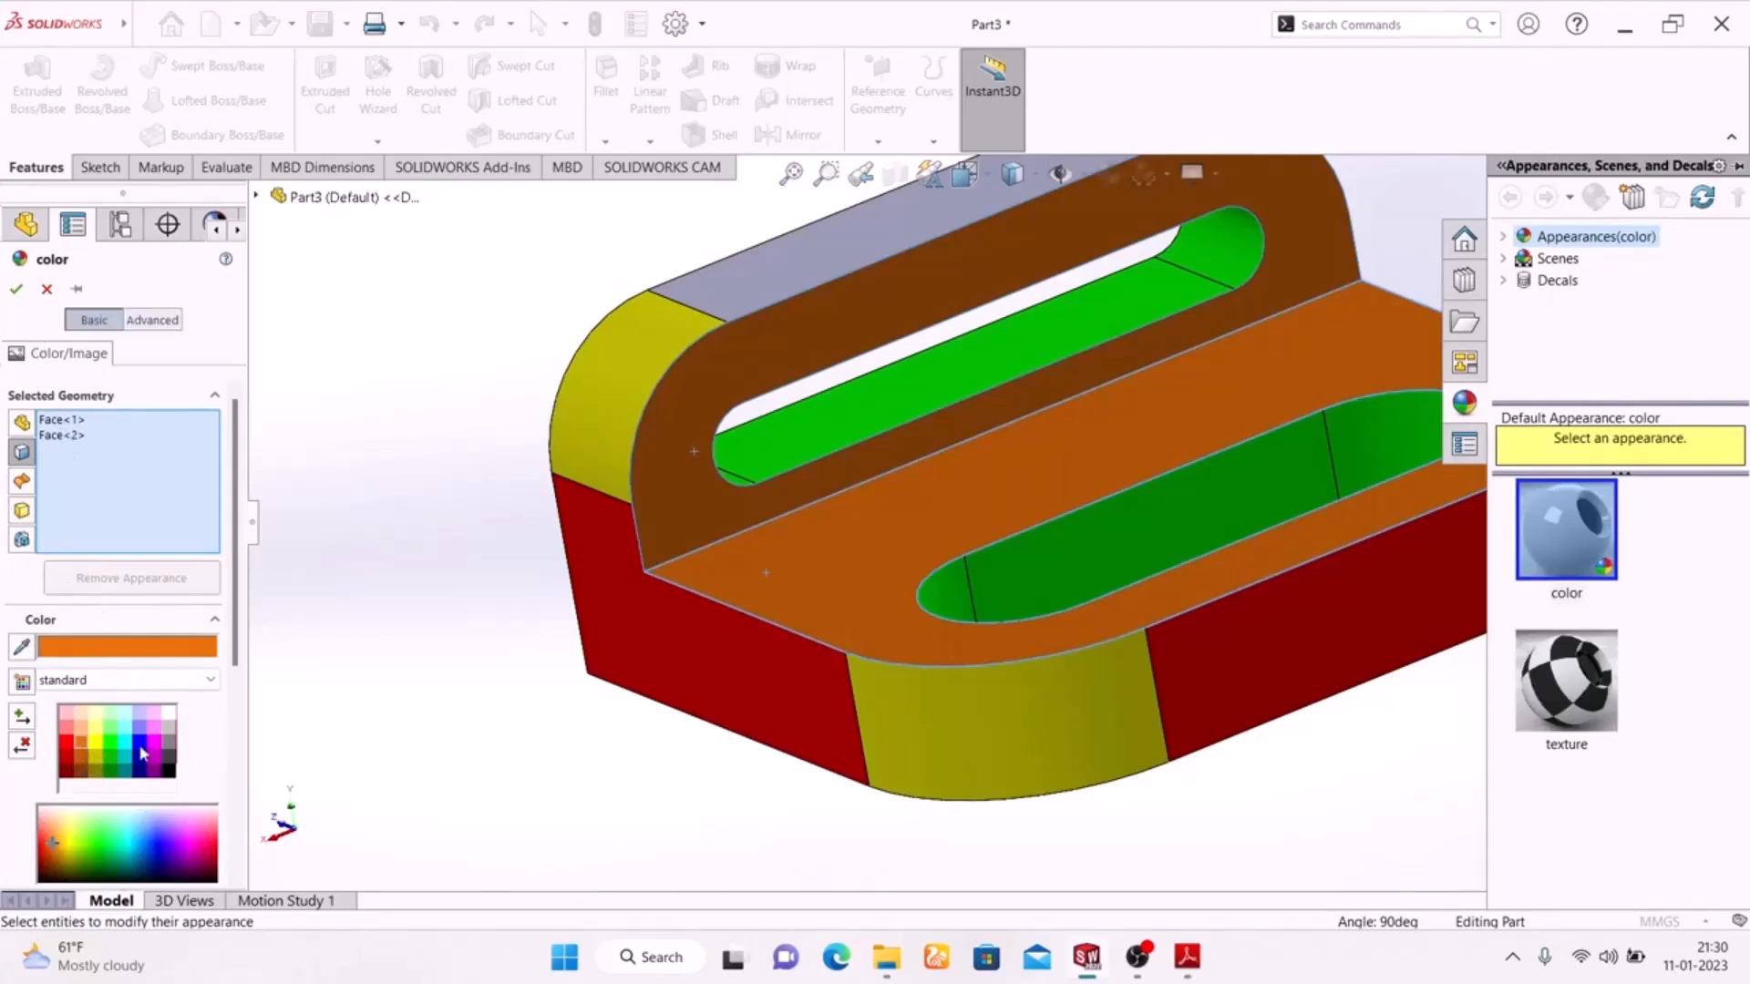
{"action": "left_click", "coordinate": [155, 747]}
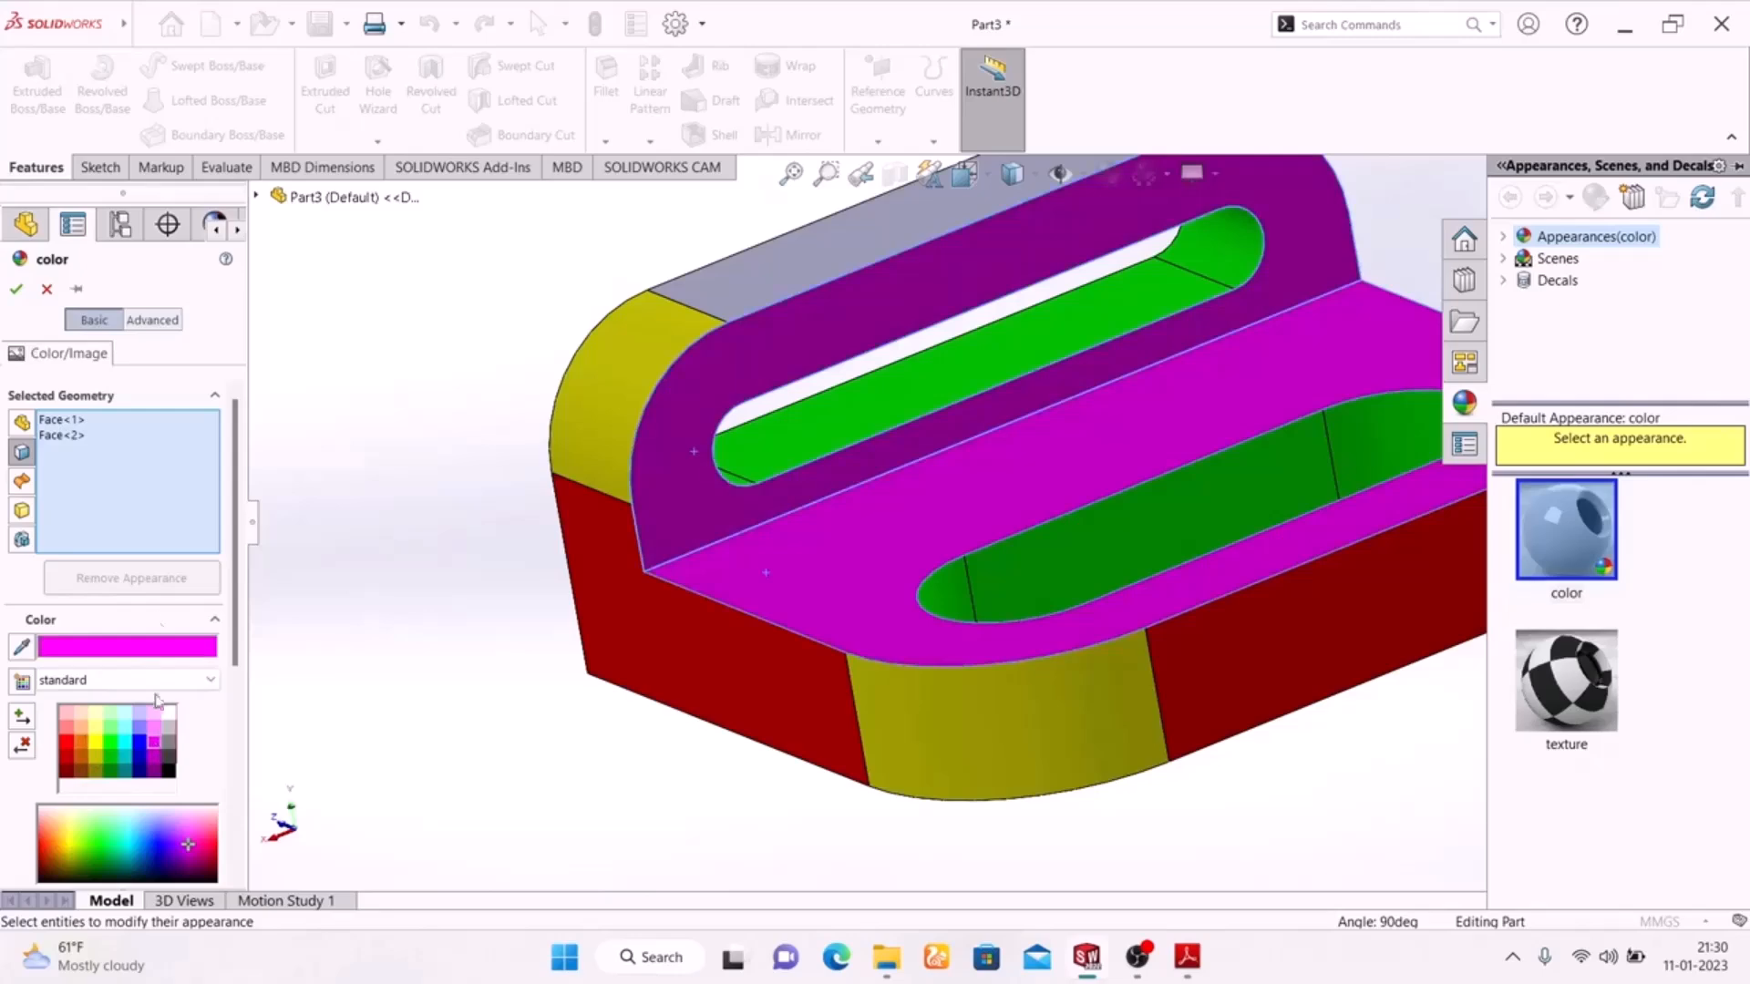
{"action": "left_click", "coordinate": [15, 292]}
Step: Colour the flat top face of the upright flange red
{"action": "middle_click_drag", "start_coordinate": [613, 781], "coordinate": [609, 723]}
{"action": "key", "text": "f"}
{"action": "middle_click_drag", "start_coordinate": [1197, 711], "coordinate": [1039, 359]}
{"action": "scroll", "coordinate": [989, 261], "scroll_direction": "down", "scroll_amount": 5}
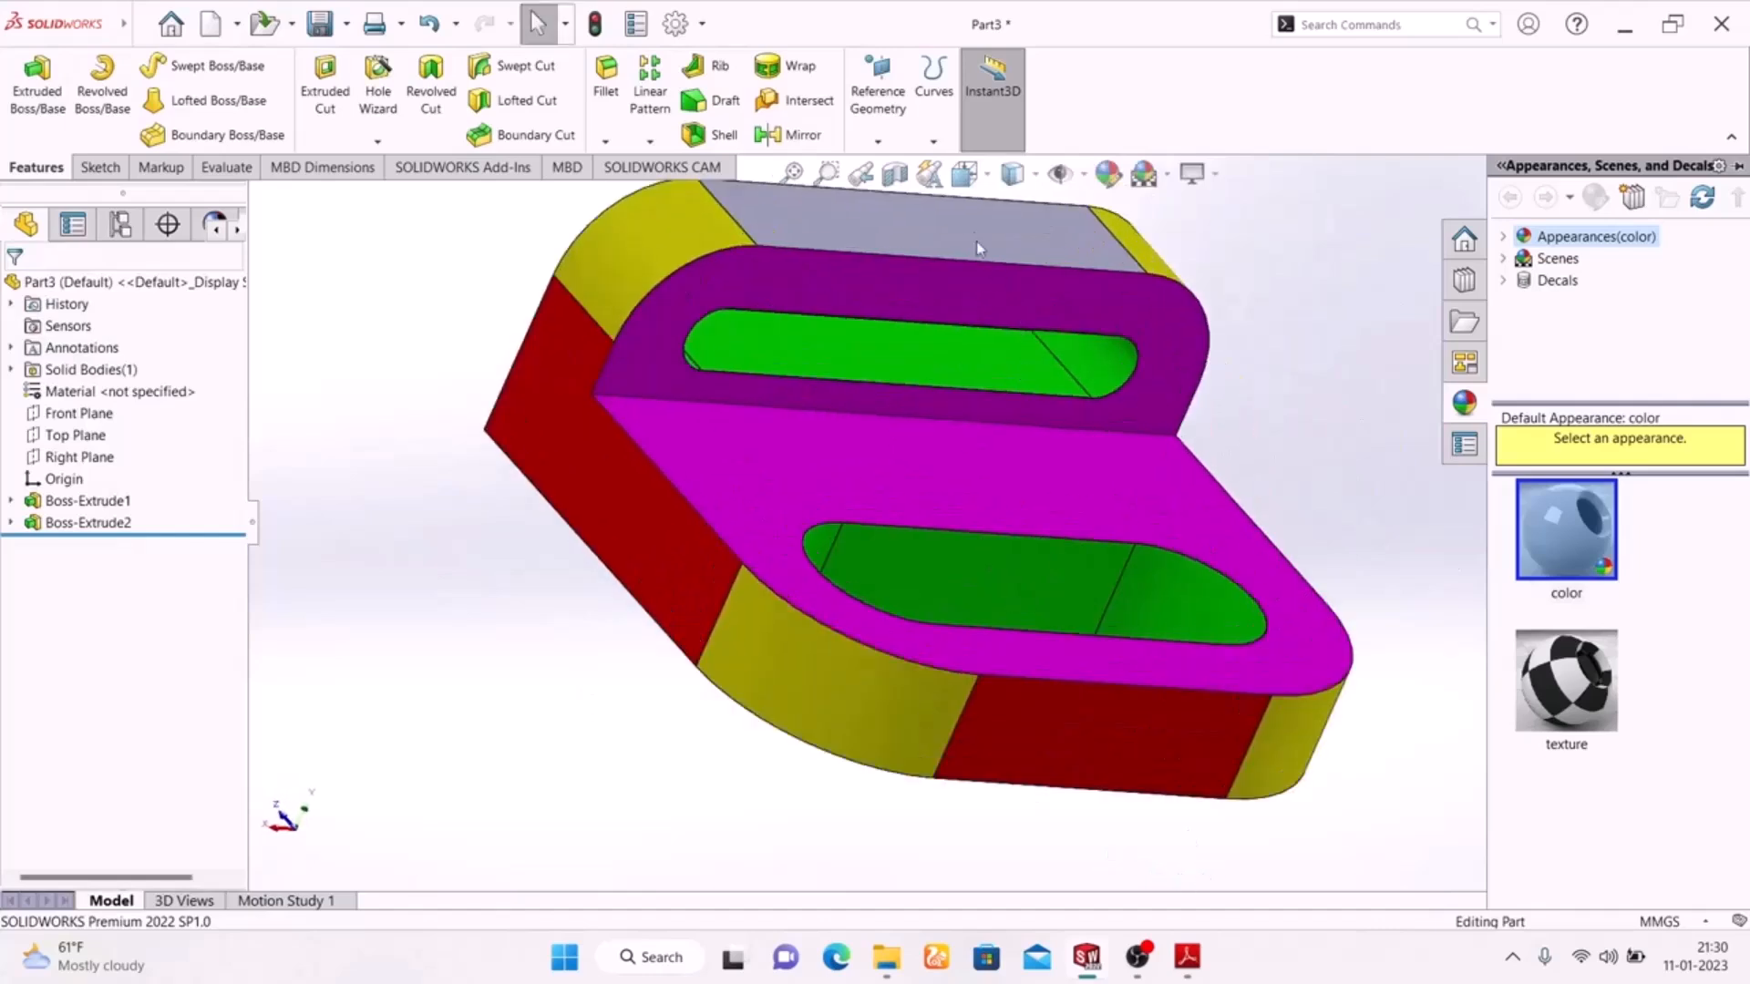
{"action": "left_click", "coordinate": [988, 260]}
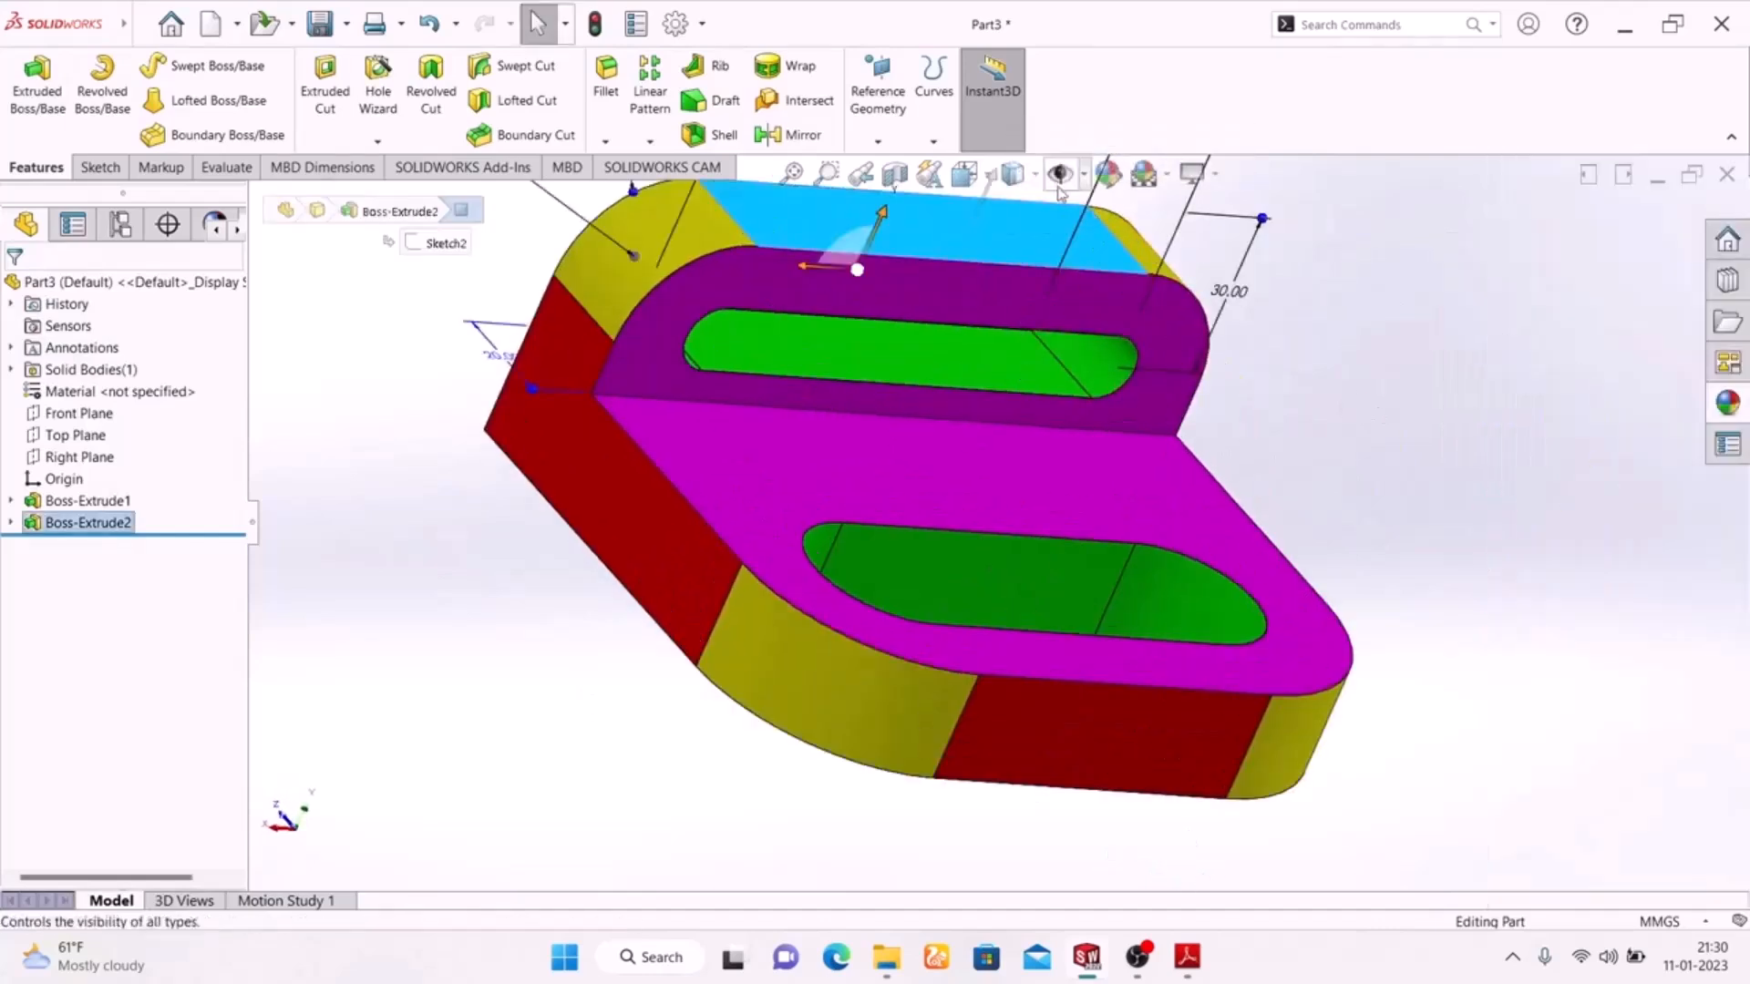
{"action": "key", "text": "Escape"}
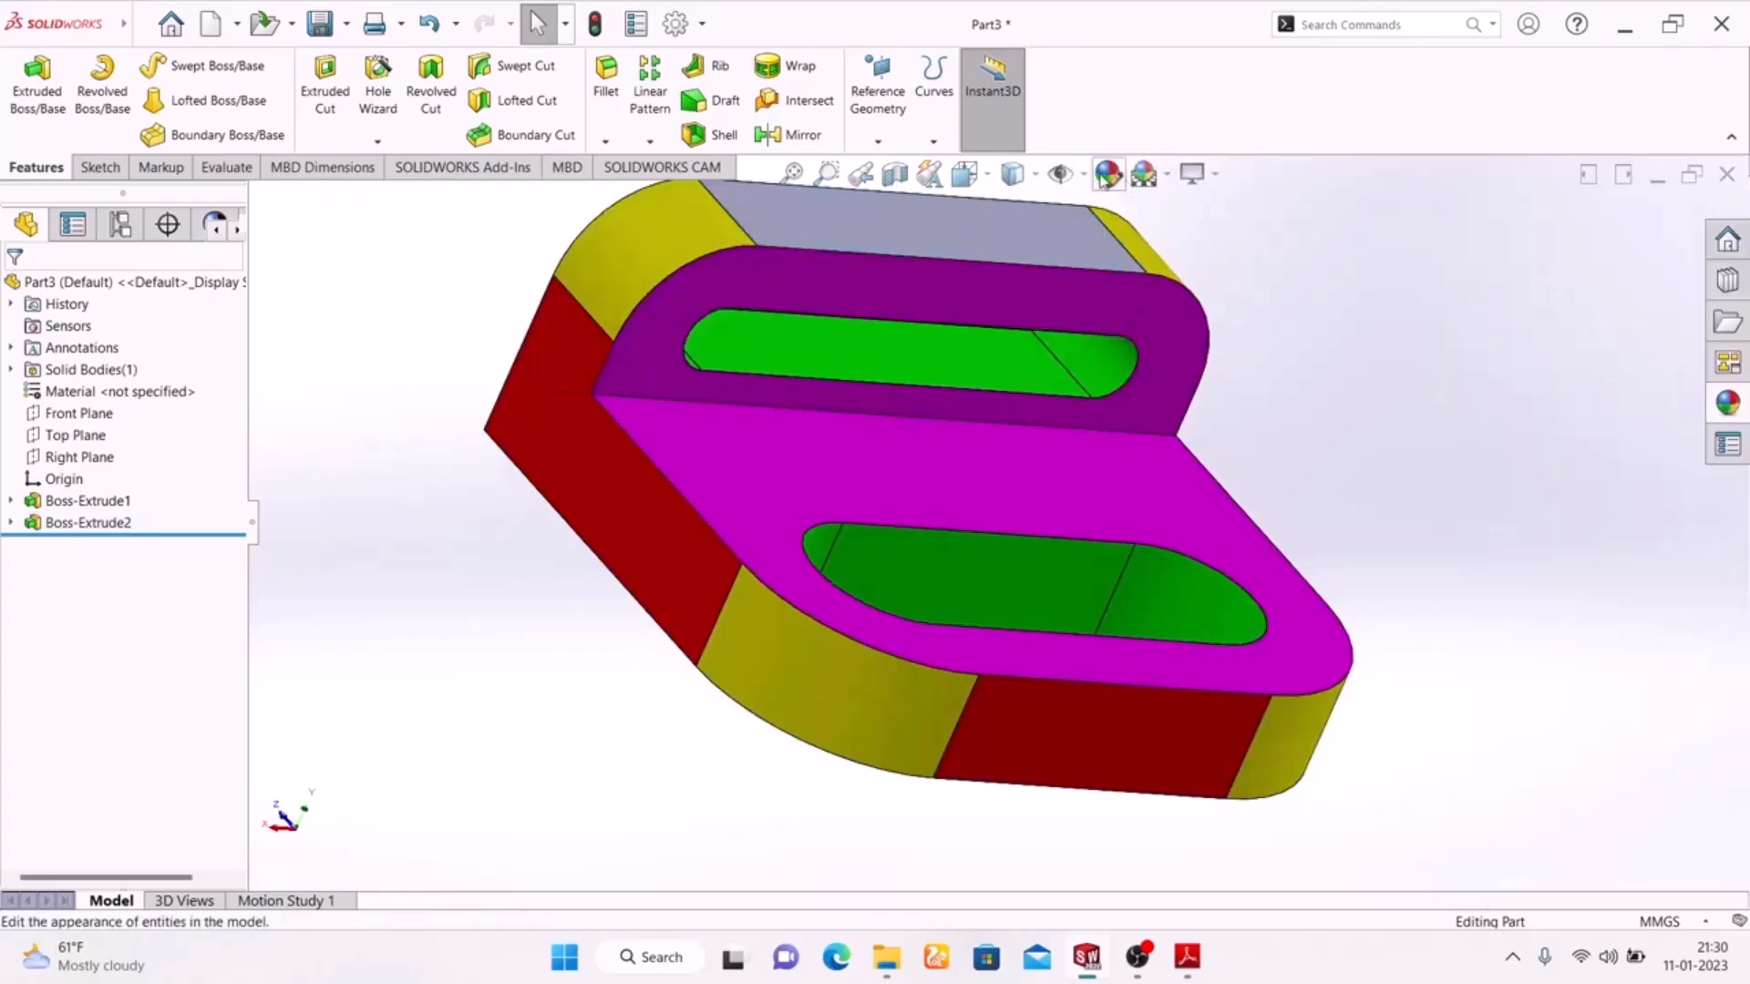
{"action": "left_click", "coordinate": [994, 248]}
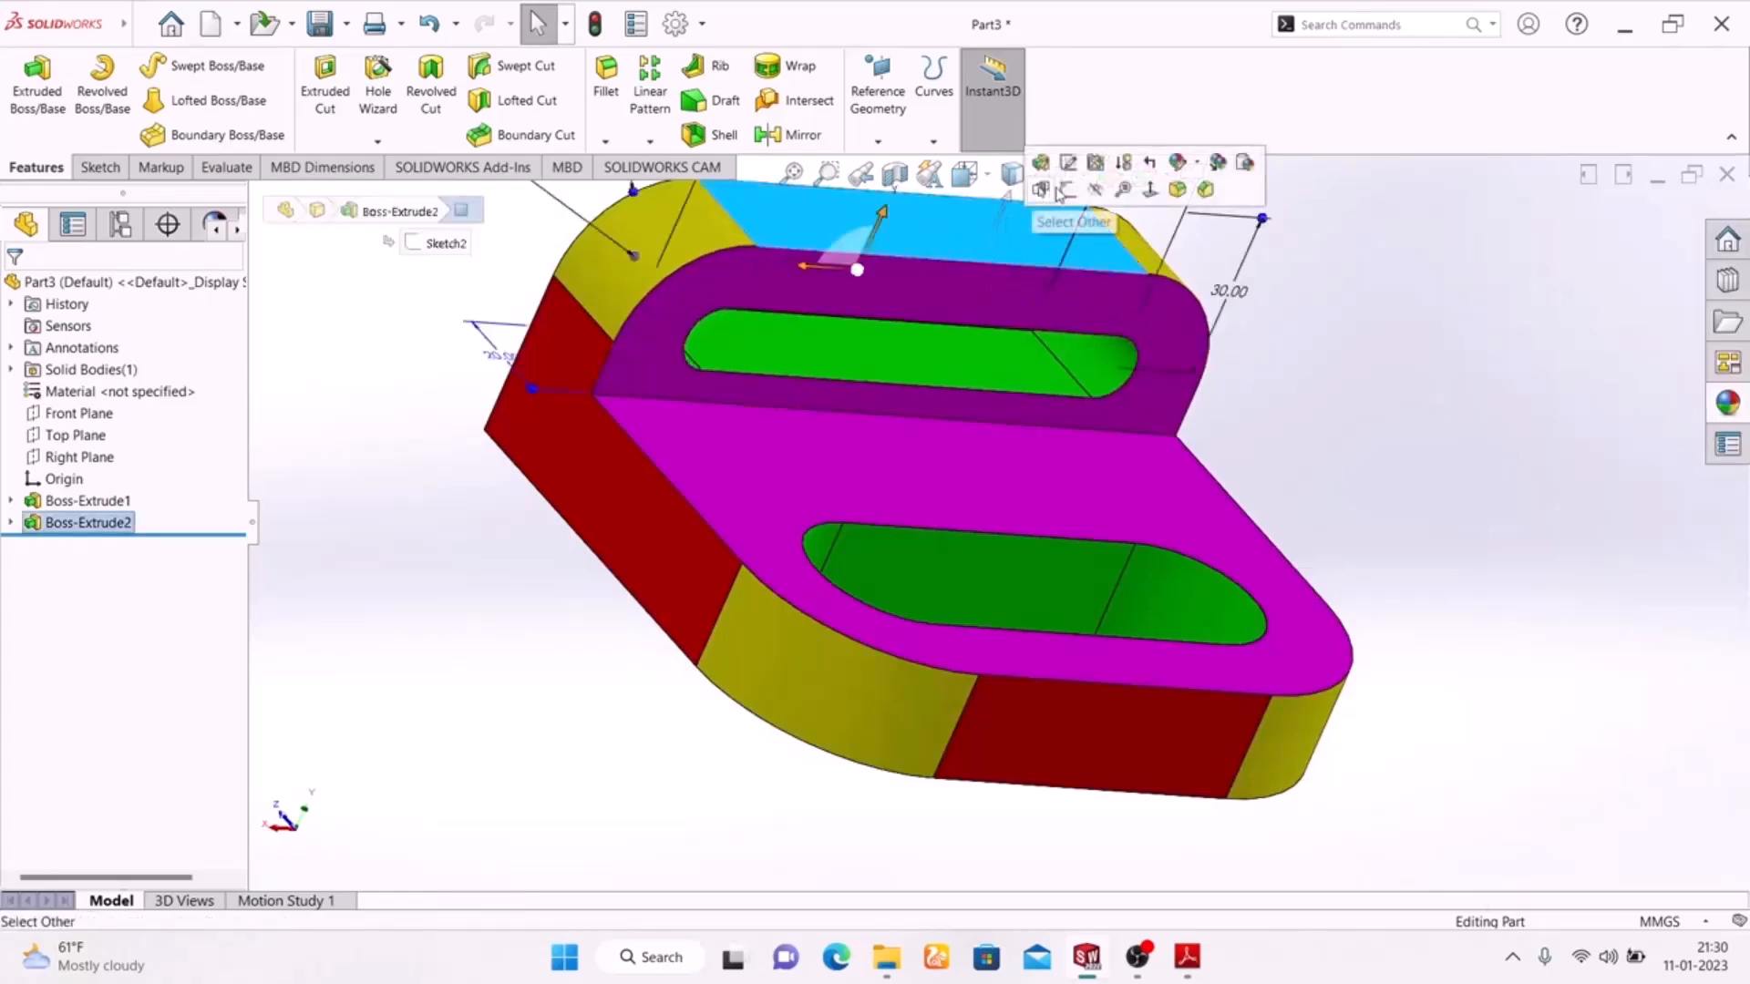
{"action": "left_click", "coordinate": [1108, 173]}
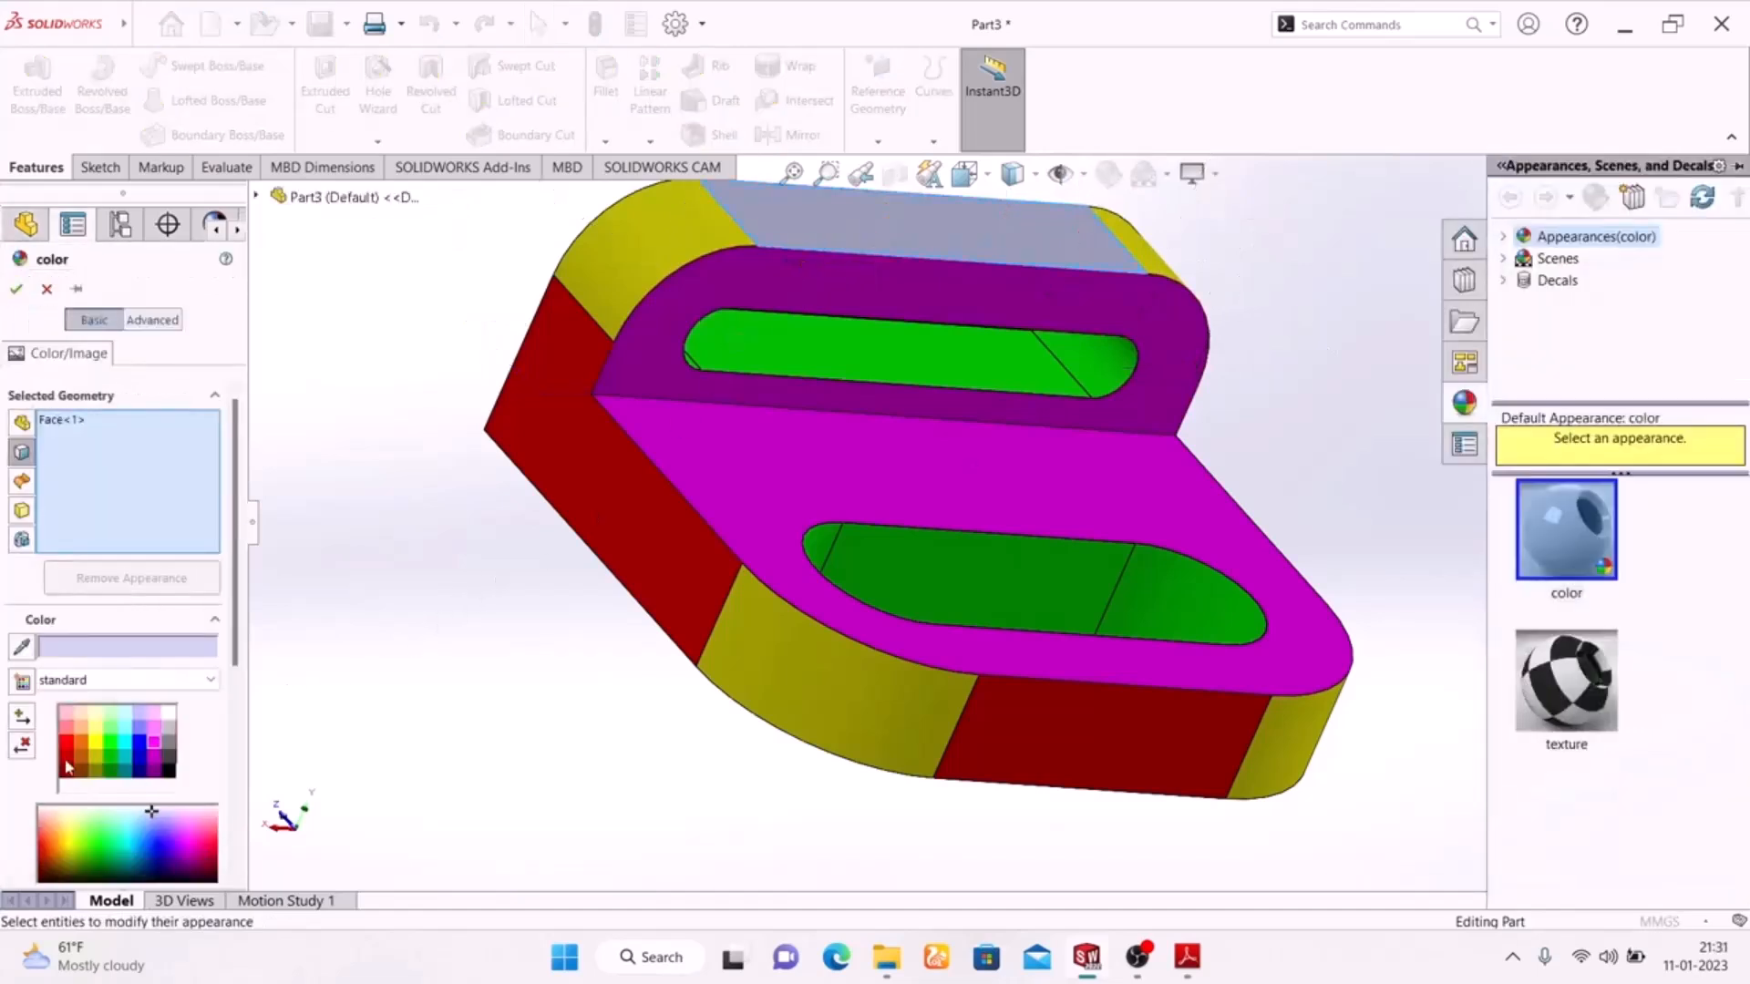
{"action": "left_click", "coordinate": [67, 745]}
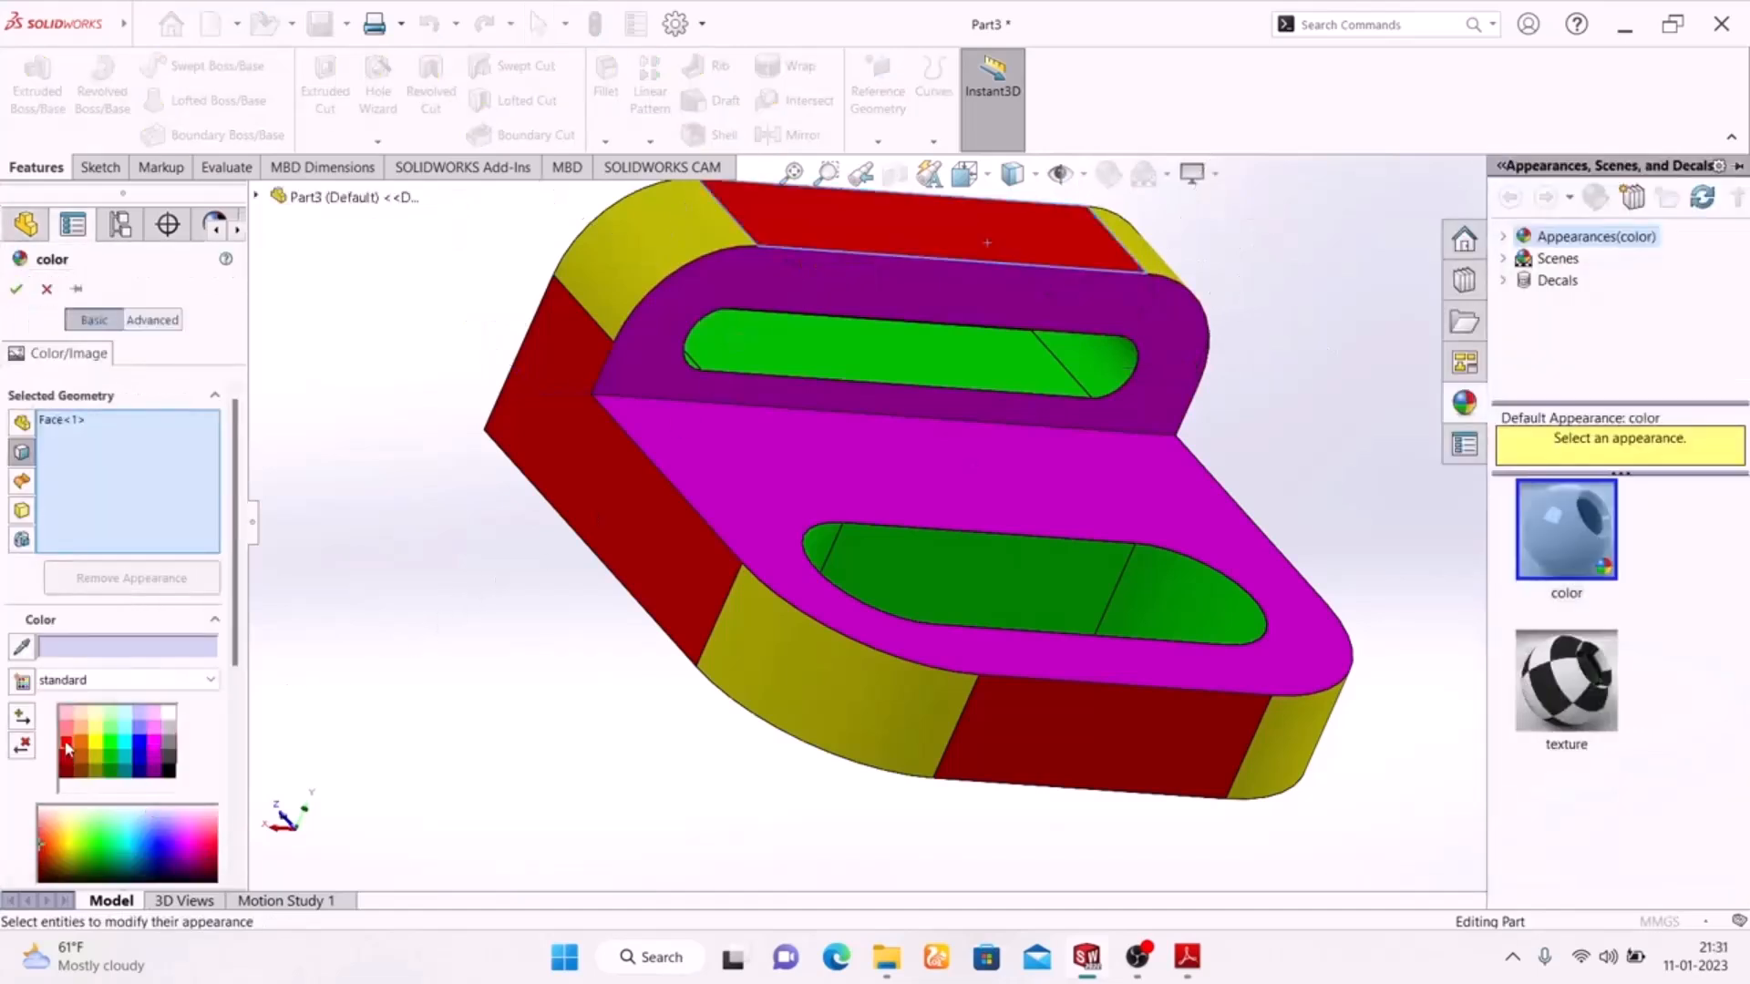
{"action": "left_click", "coordinate": [15, 290]}
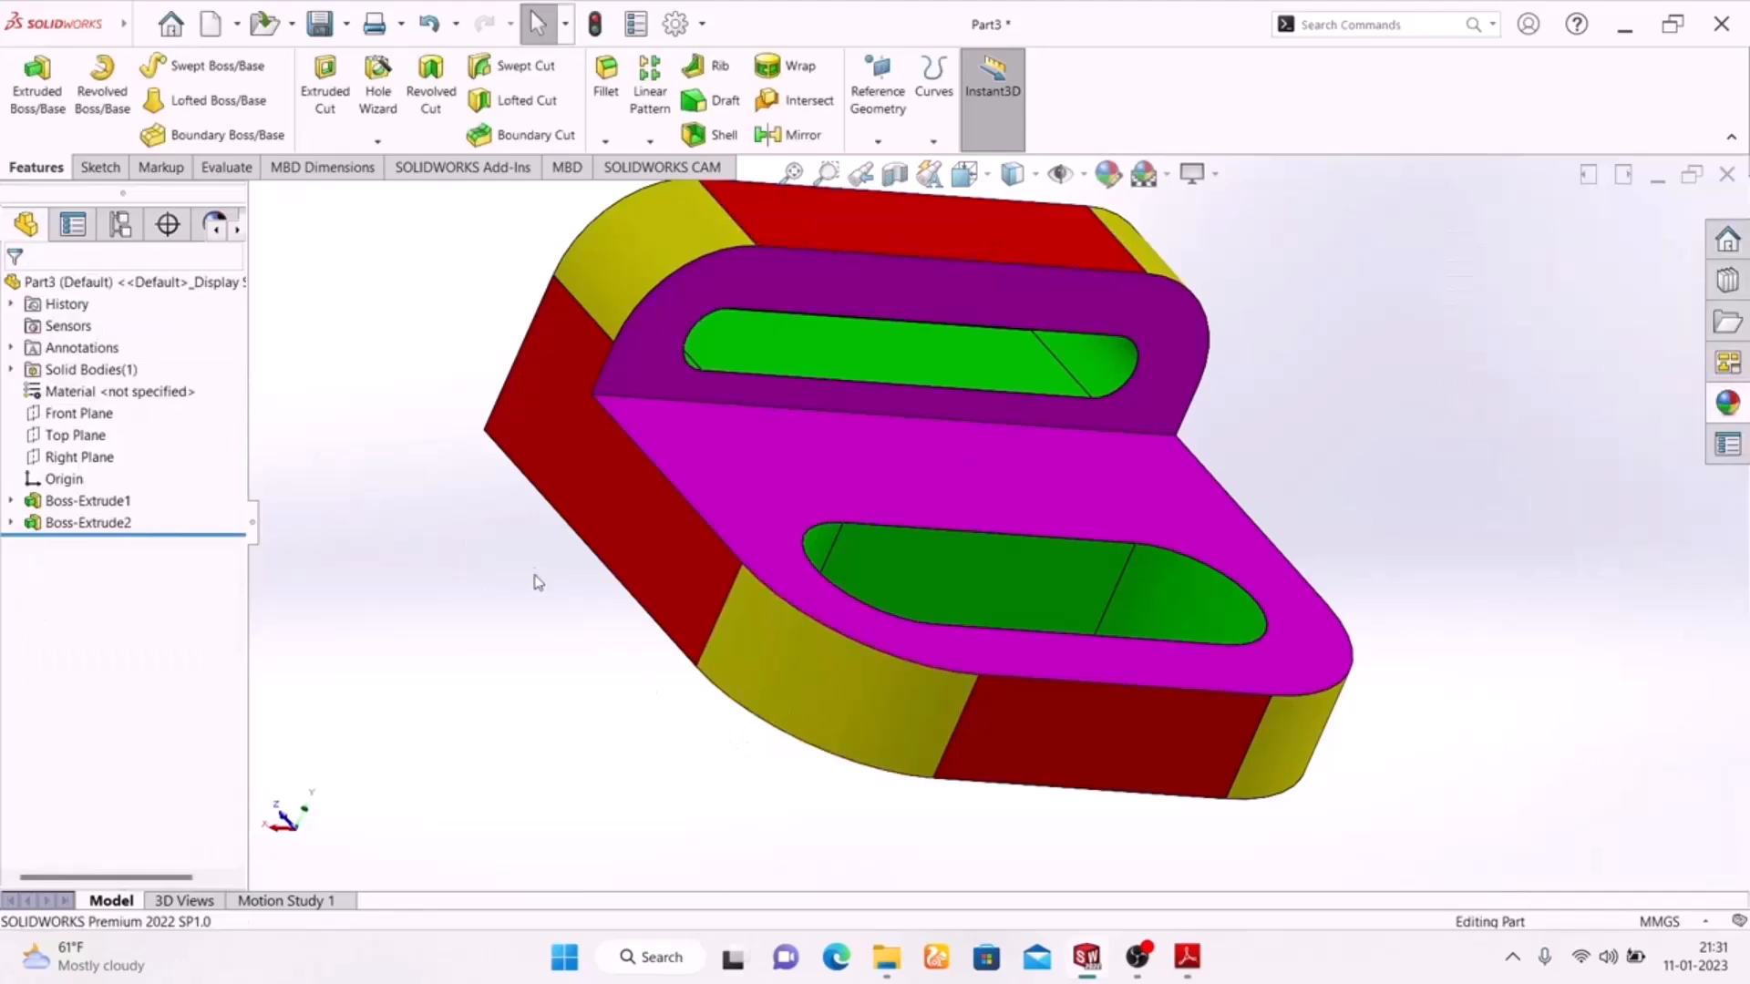
Step: Apply a scene with a plain white background behind the coloured bracket
{"action": "scroll", "coordinate": [523, 538], "scroll_direction": "down", "scroll_amount": 3}
{"action": "middle_click_drag", "start_coordinate": [523, 539], "coordinate": [489, 695]}
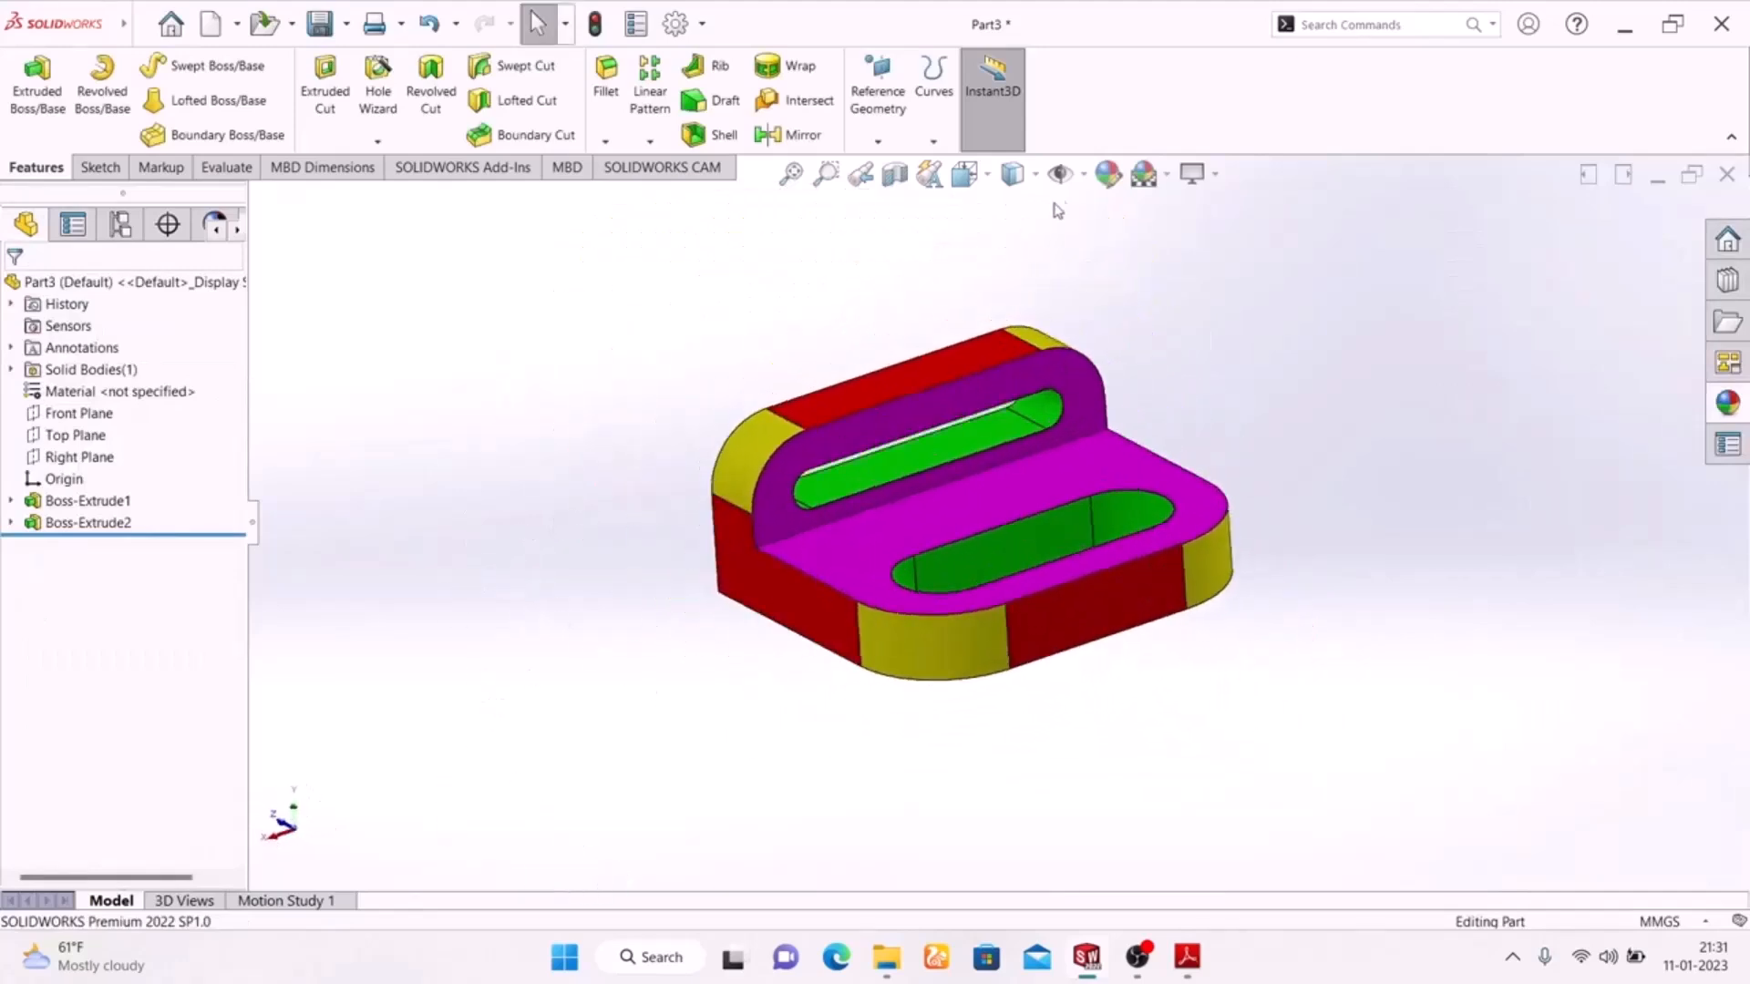
{"action": "left_click", "coordinate": [1161, 186]}
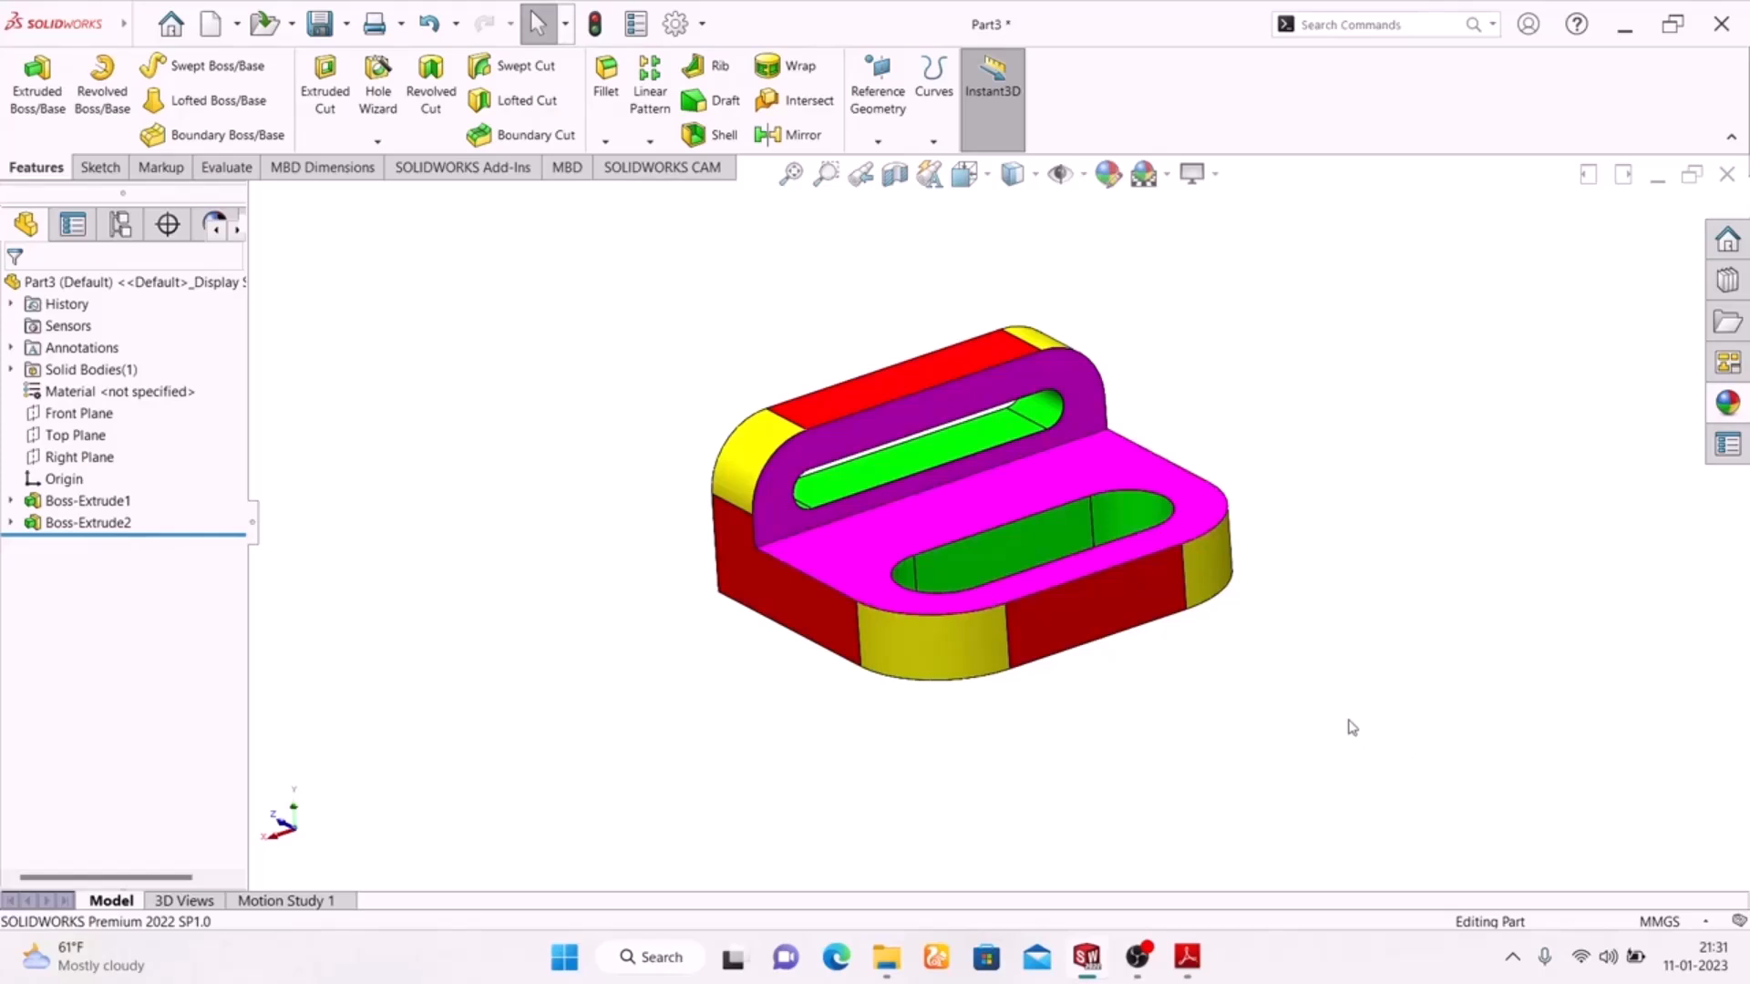
Step: Try the RealView Graphics display effect on the coloured bracket and switch it off again
{"action": "mouse_move", "coordinate": [1343, 699]}
{"action": "middle_mouse_down"}
{"action": "mouse_move", "coordinate": [1203, 715]}
{"action": "mouse_move", "coordinate": [1358, 726]}
{"action": "mouse_move", "coordinate": [1338, 731]}
{"action": "middle_mouse_up"}
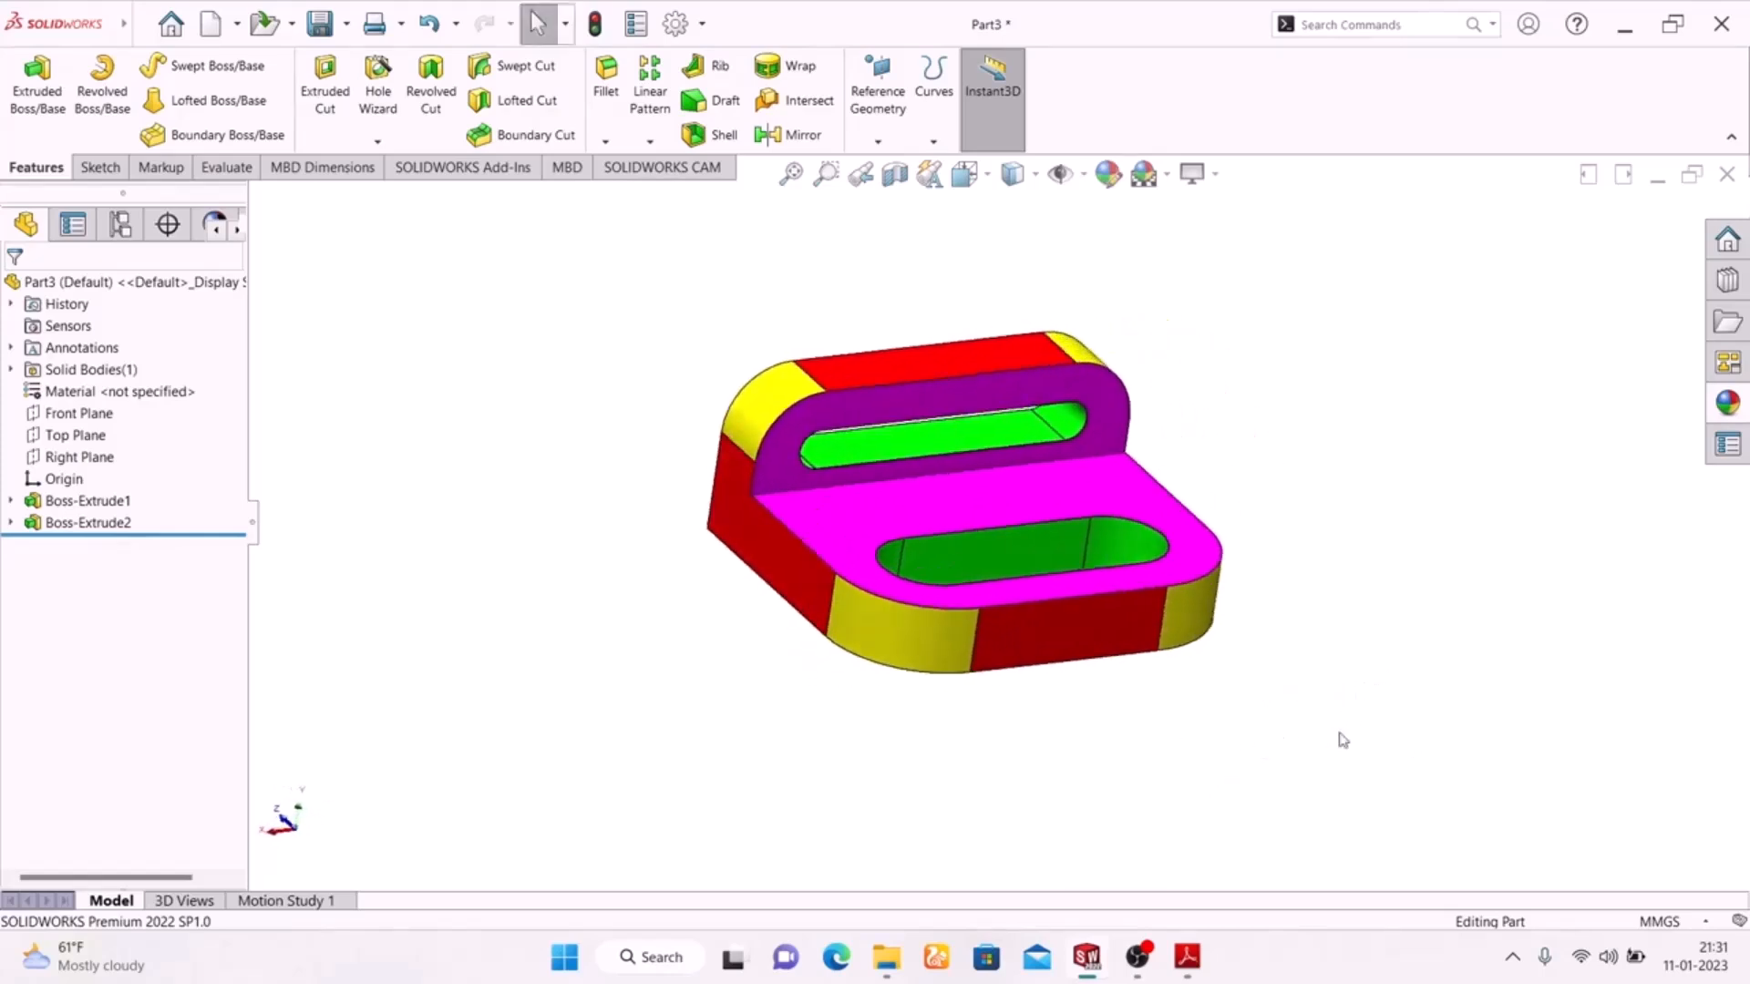
{"action": "left_click", "coordinate": [1221, 180]}
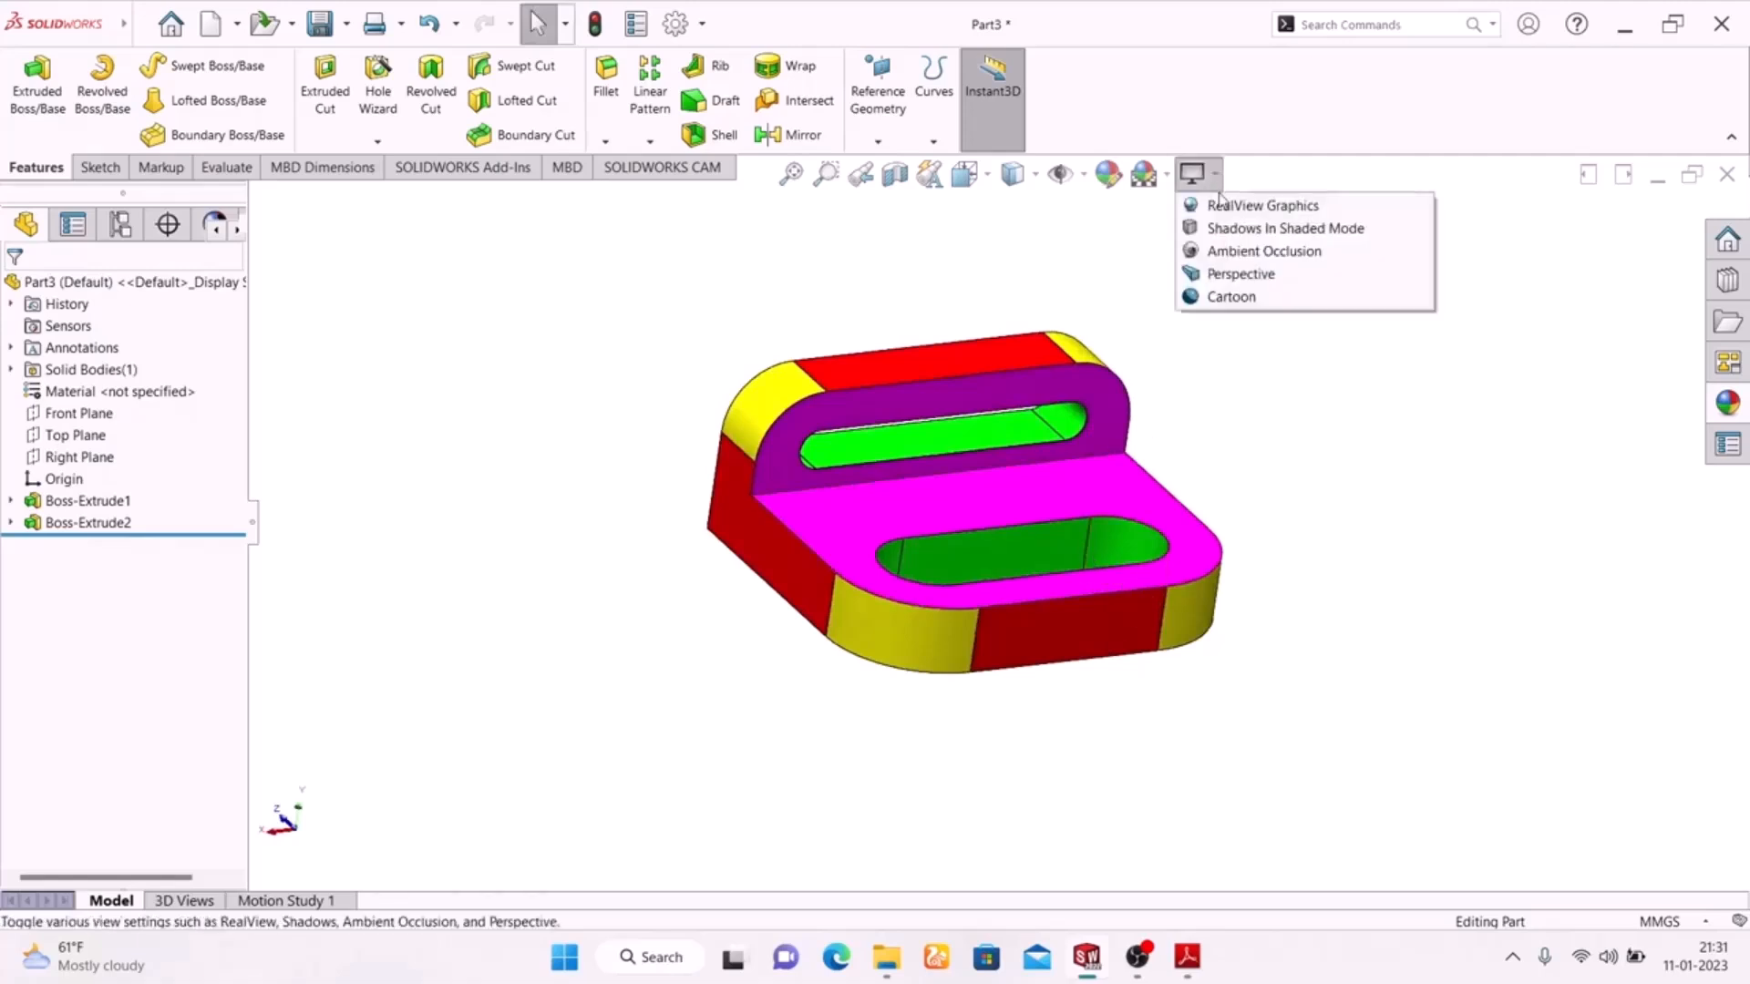
{"action": "left_click", "coordinate": [1223, 227]}
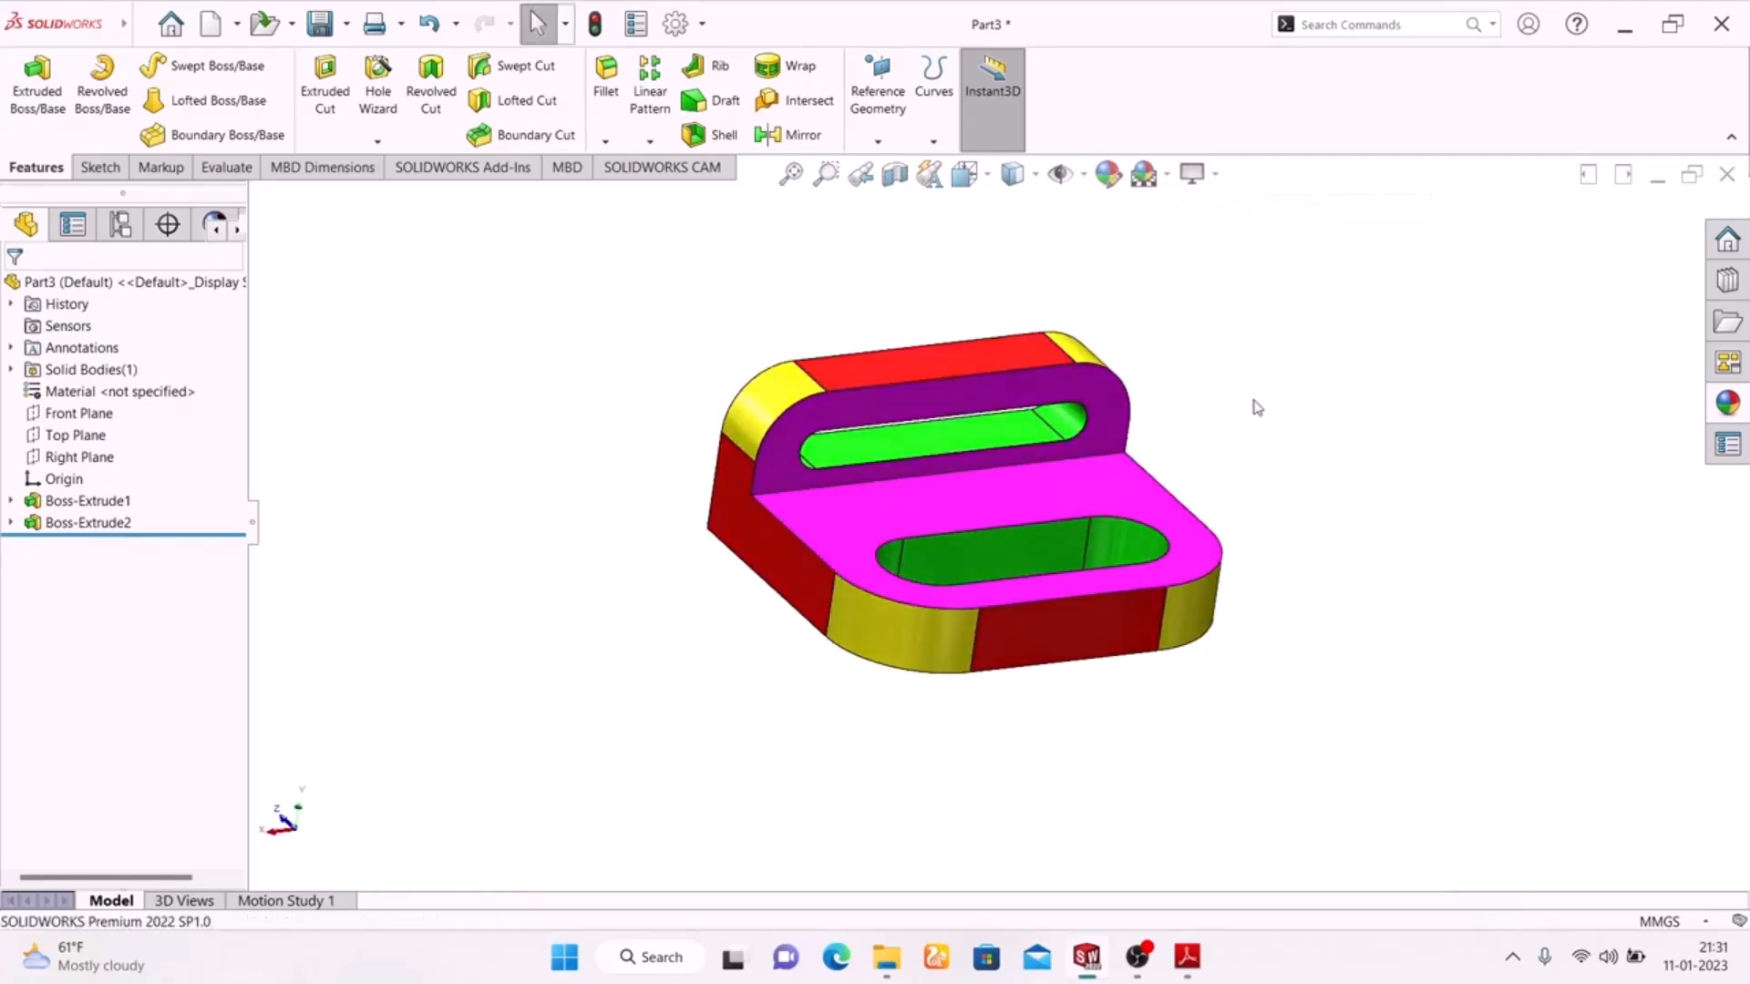
{"action": "middle_click_drag", "start_coordinate": [1255, 424], "coordinate": [1153, 570]}
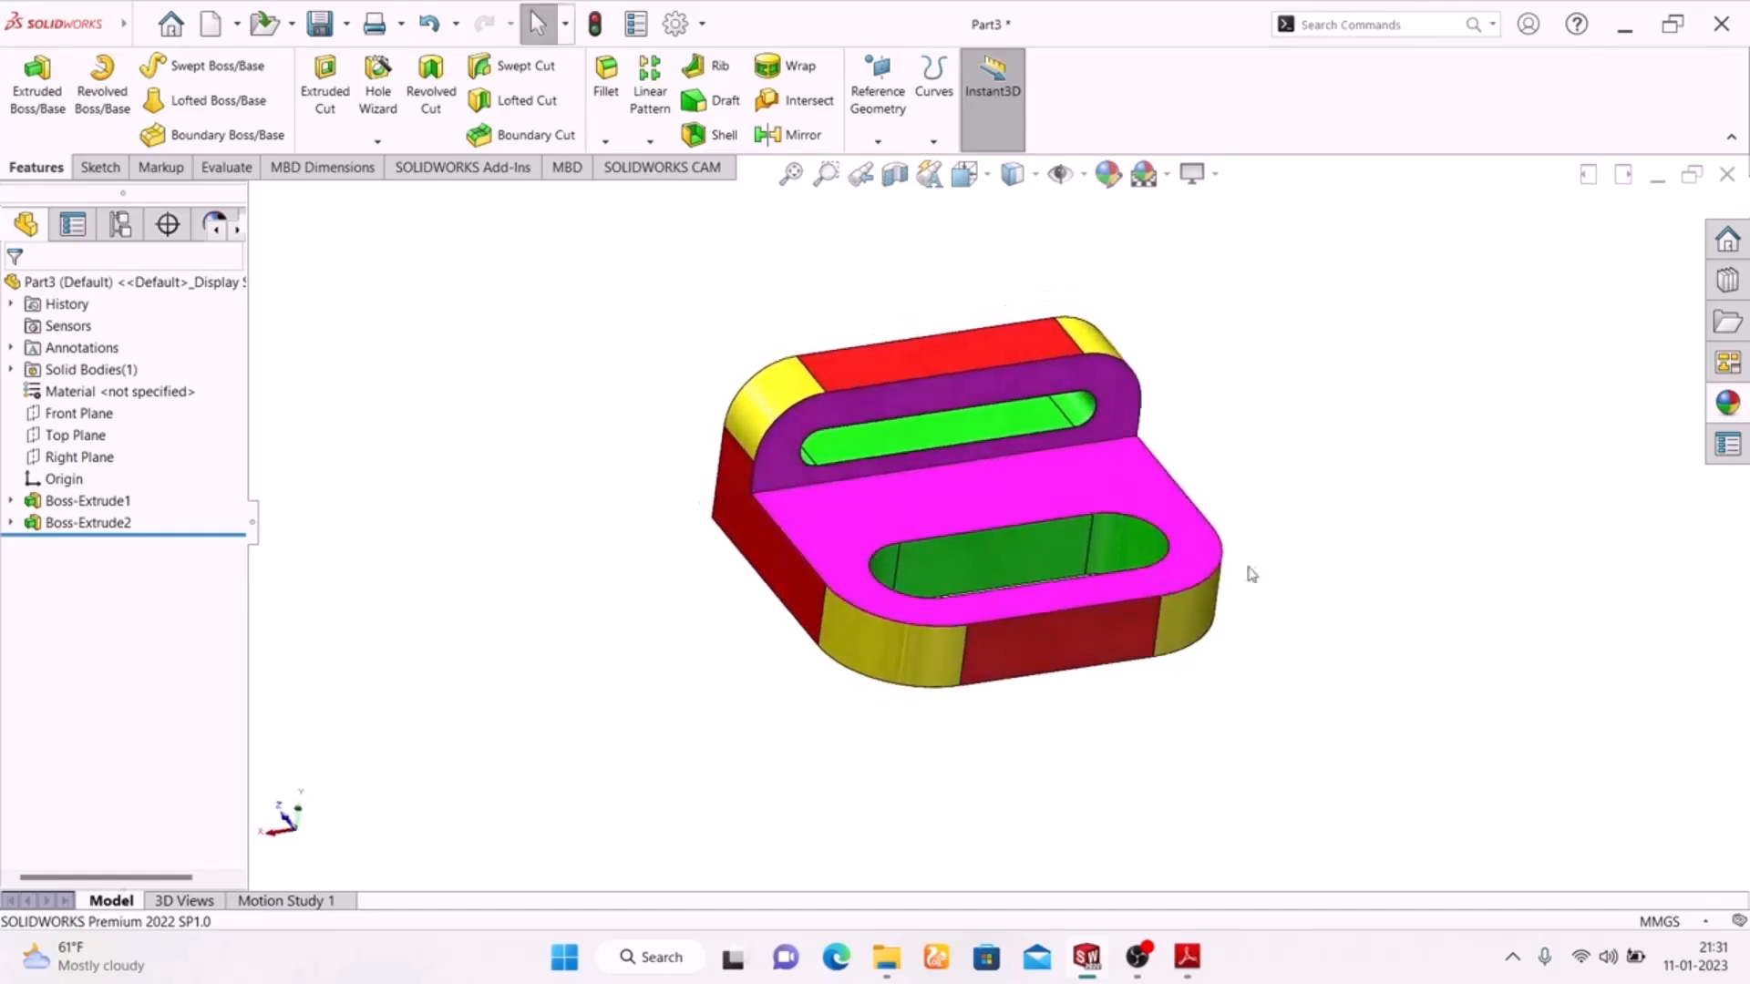
{"action": "left_click", "coordinate": [1192, 174]}
{"action": "left_click", "coordinate": [1222, 204]}
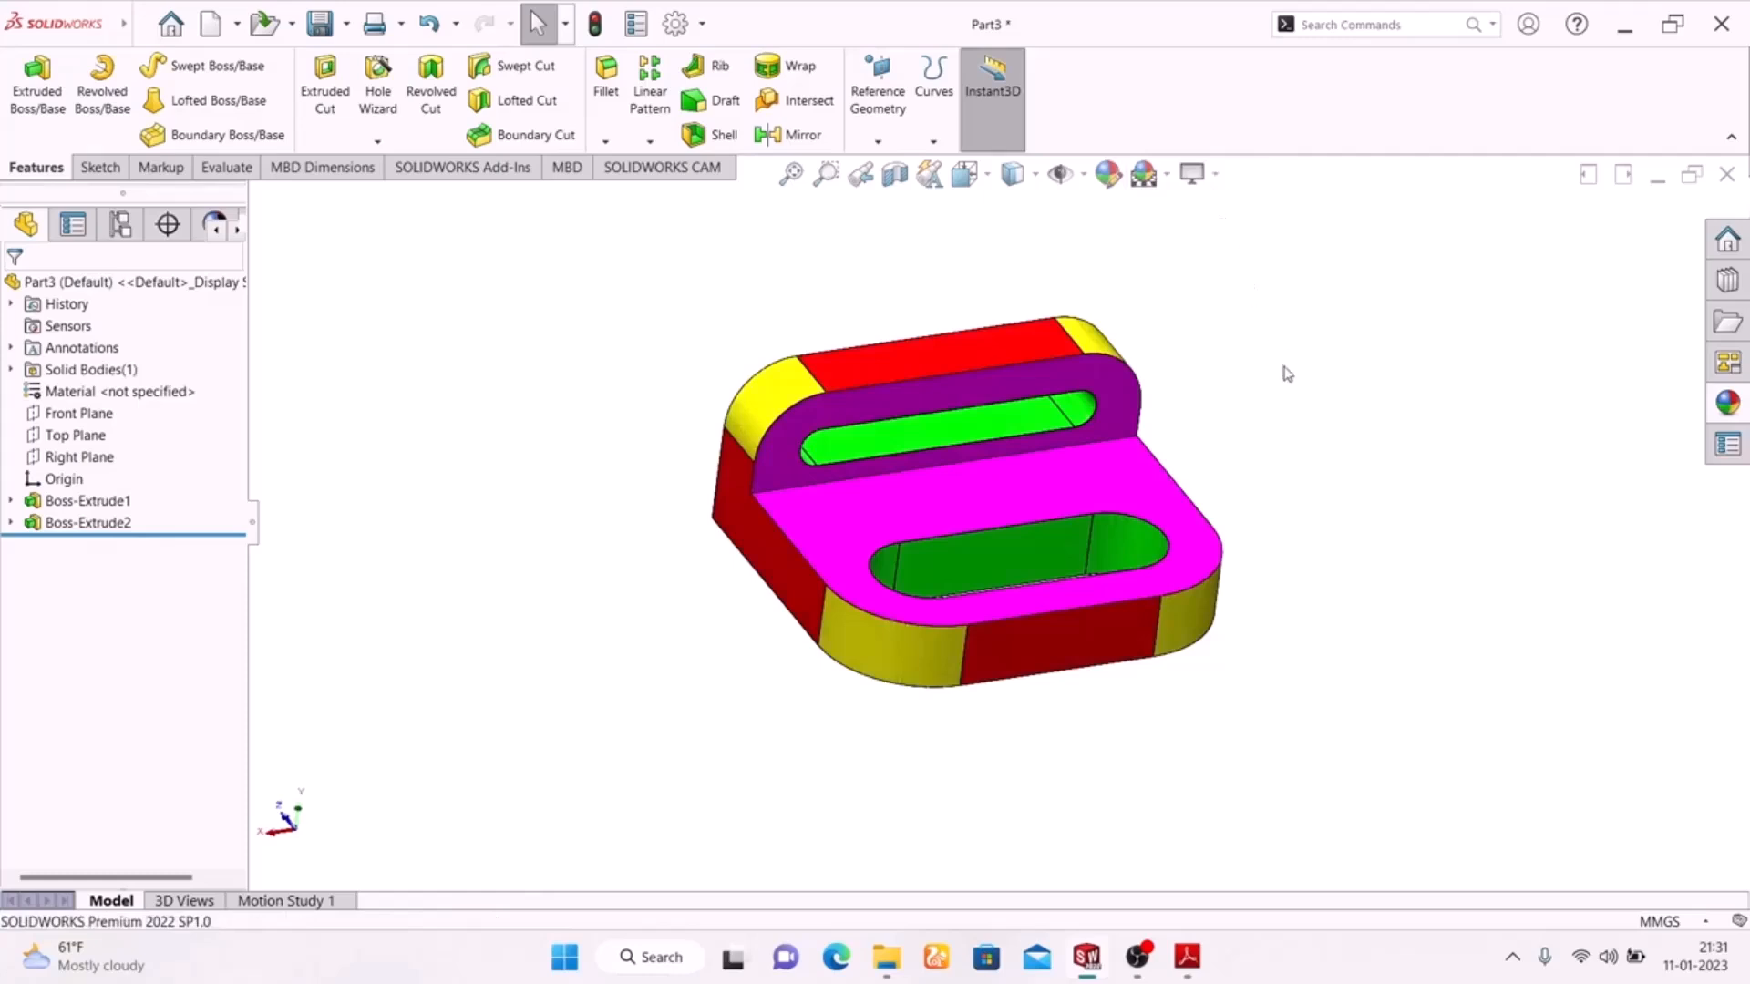